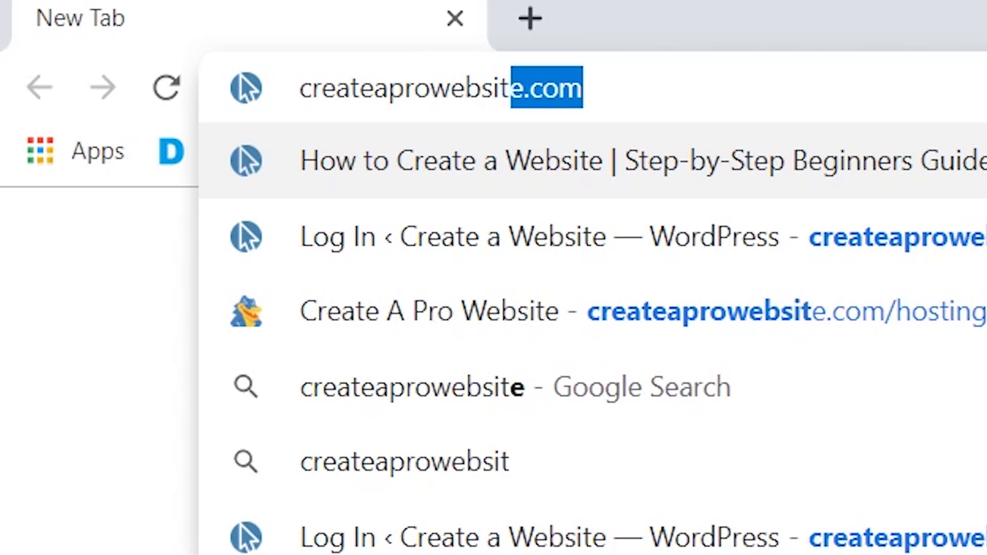
# Step: Load createaprowebsite.com/hosting in Chrome to reach HostGator's web hosting plans page
pyautogui.write('hosting')
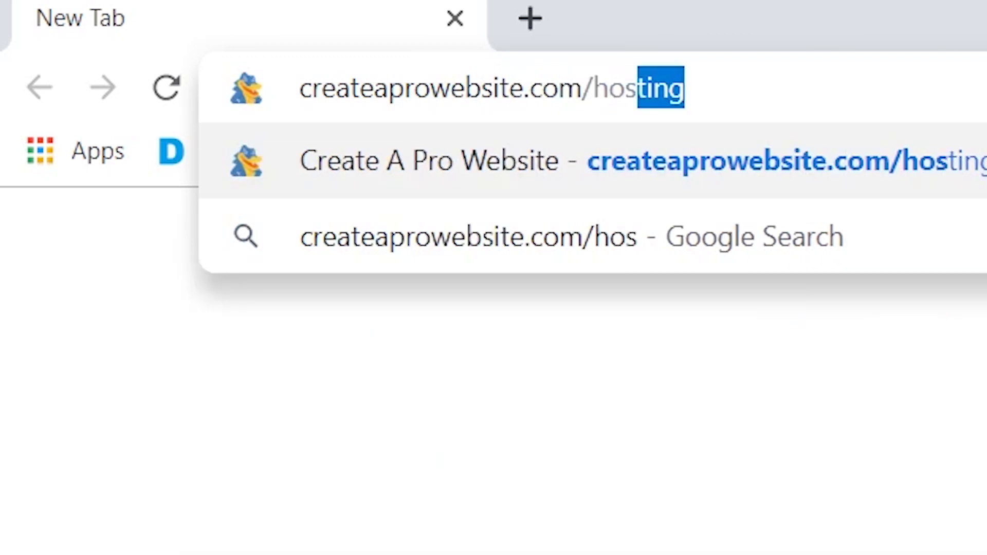
pyautogui.press('Return')
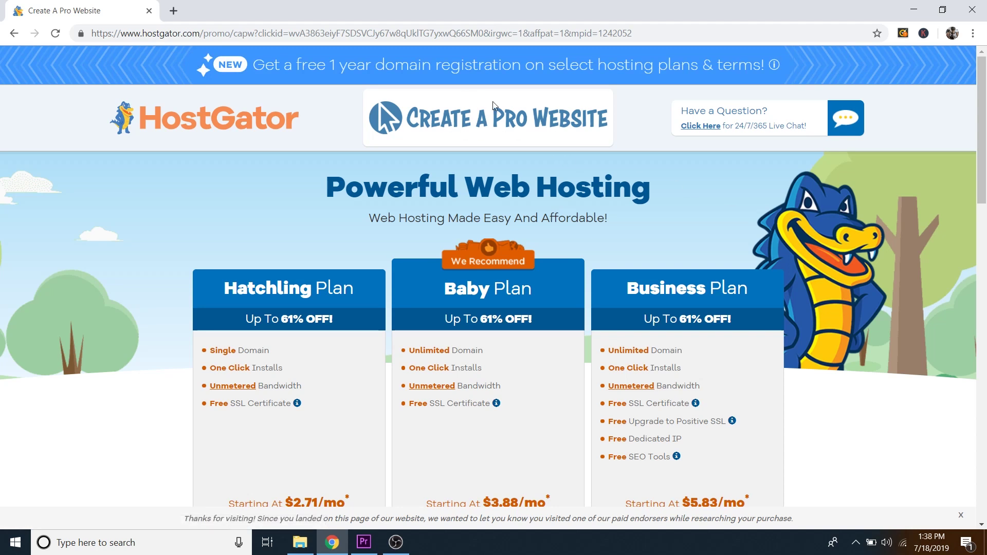
# Step: Scroll down the hosting plans and choose Buy Now on the Hatchling plan
pyautogui.scroll(-1, 473, 145)
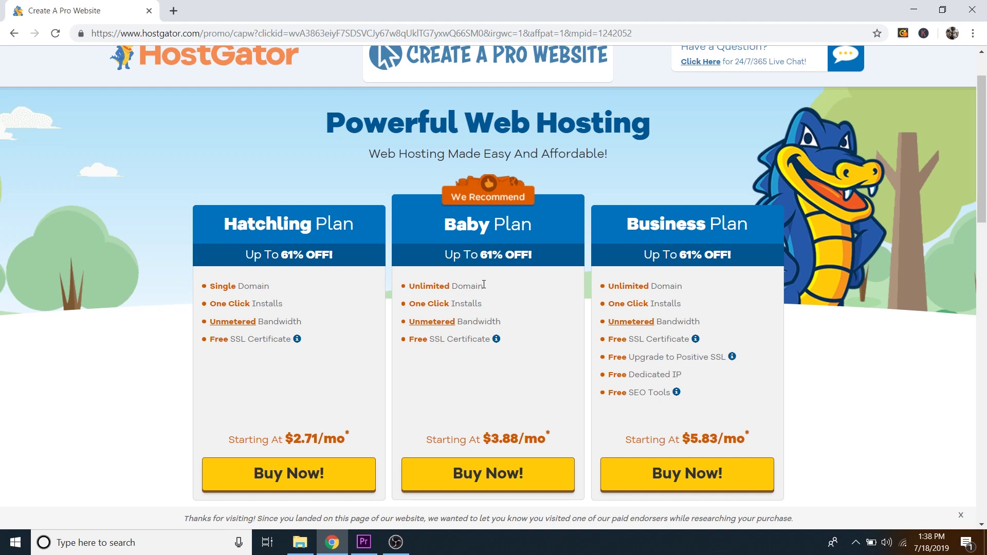
pyautogui.moveTo(484, 286); pyautogui.dragTo(416, 289)
pyautogui.doubleClick(486, 284)
pyautogui.click(484, 288)
pyautogui.scroll(-3, 301, 228)
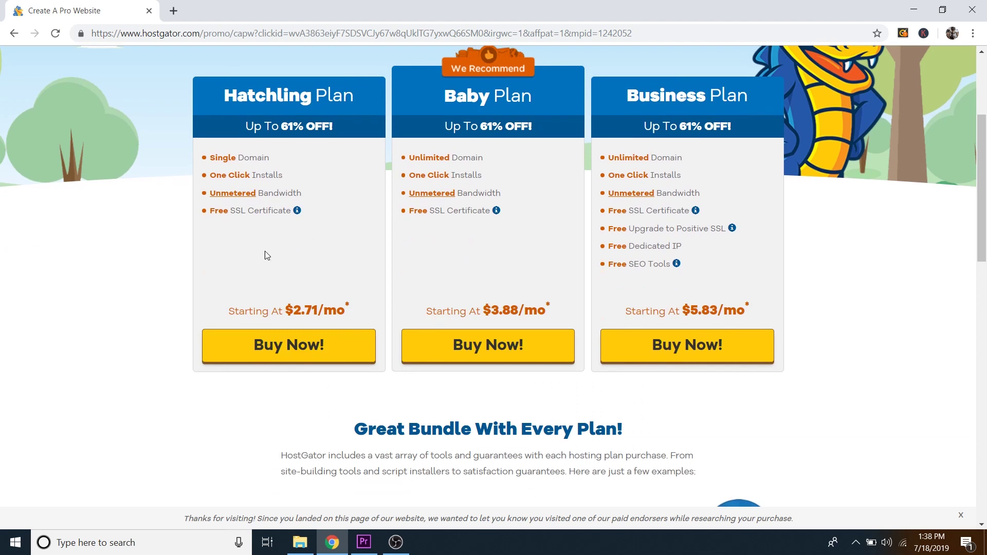
pyautogui.click(292, 346)
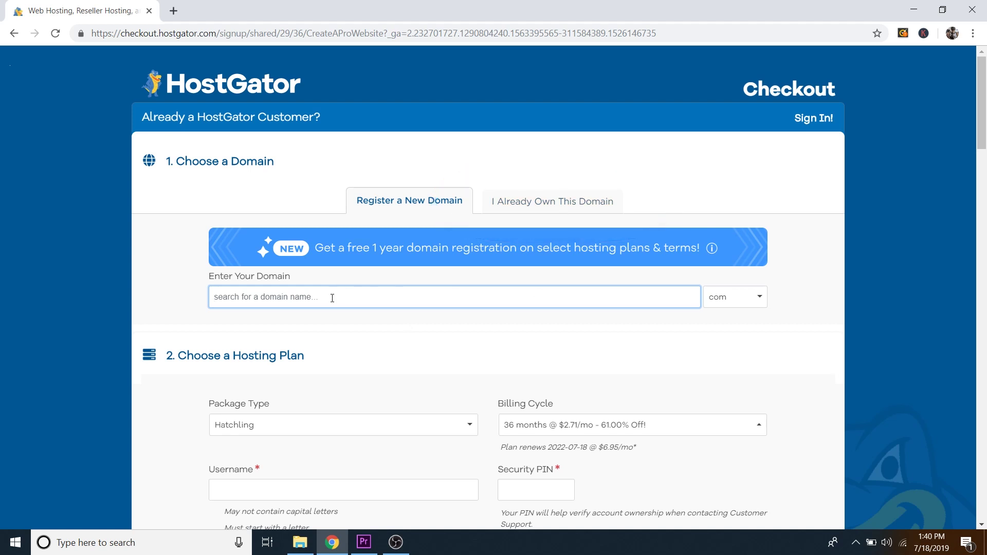
# Step: Enter parallaxwebsite with the .com extension as the new domain
pyautogui.write('parallaxwebsite')
pyautogui.press('Tab')
pyautogui.write('com')
pyautogui.press('Return')
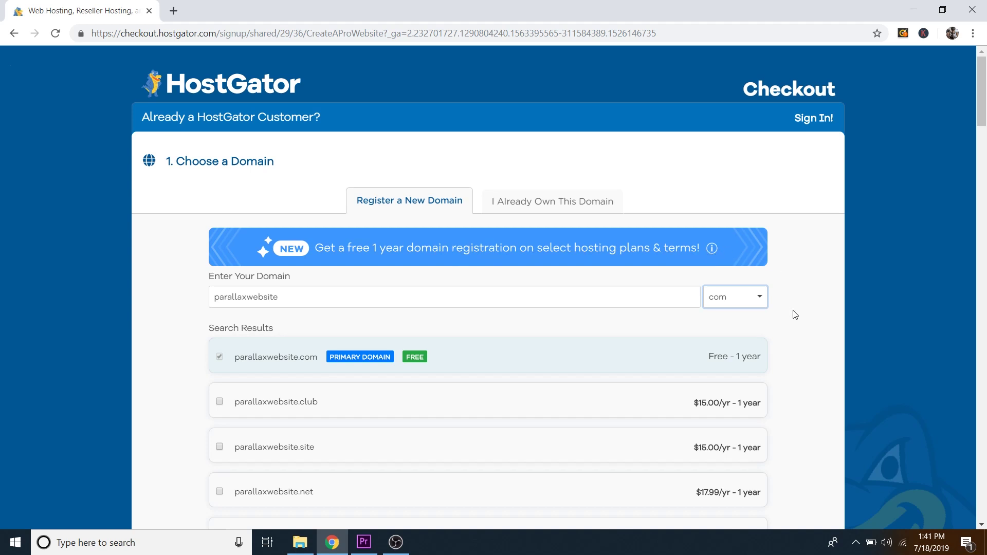
pyautogui.scroll(-18, 797, 305)
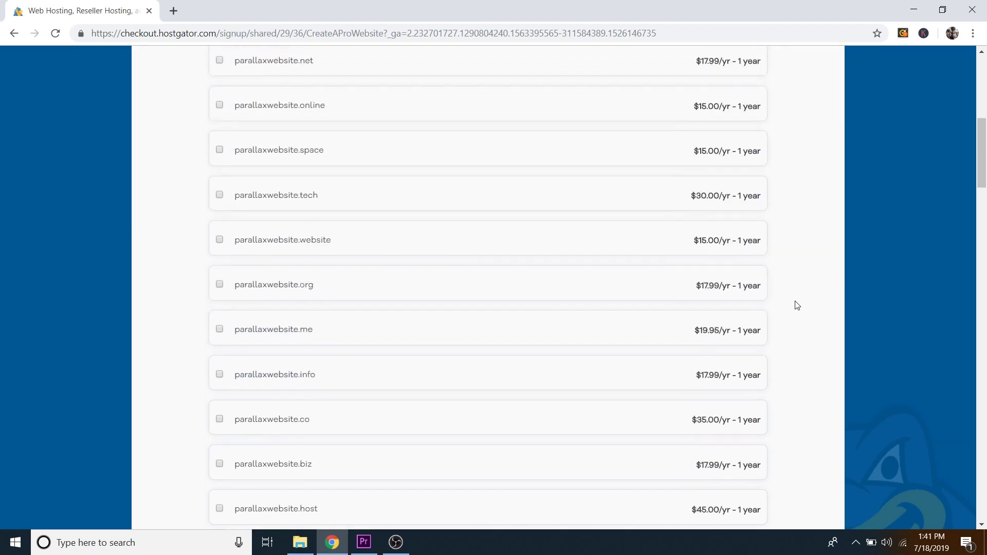
pyautogui.scroll(-2, 796, 306)
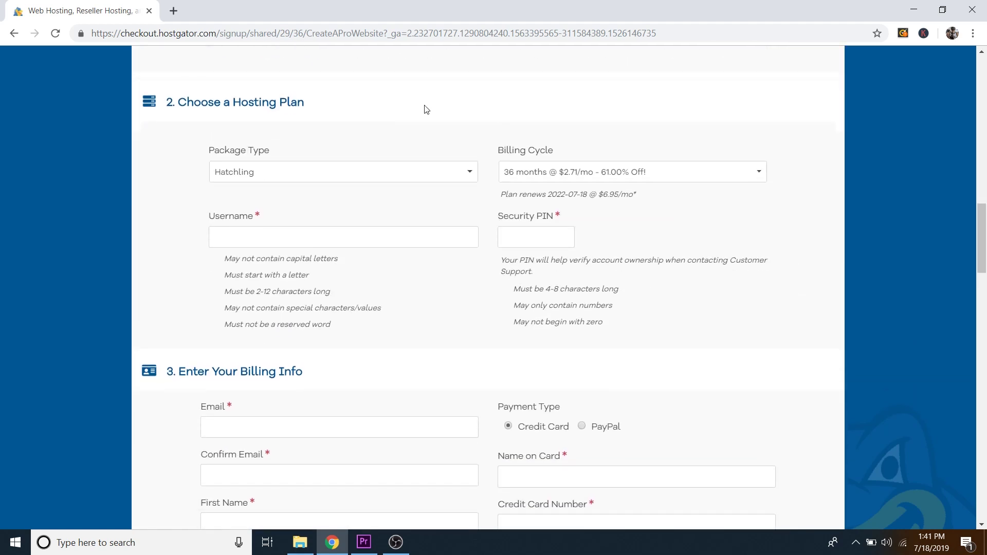
# Step: Compare the 1-month and 12-month billing cycles, settling on 1 month at $7.66/mo
pyautogui.click(539, 175)
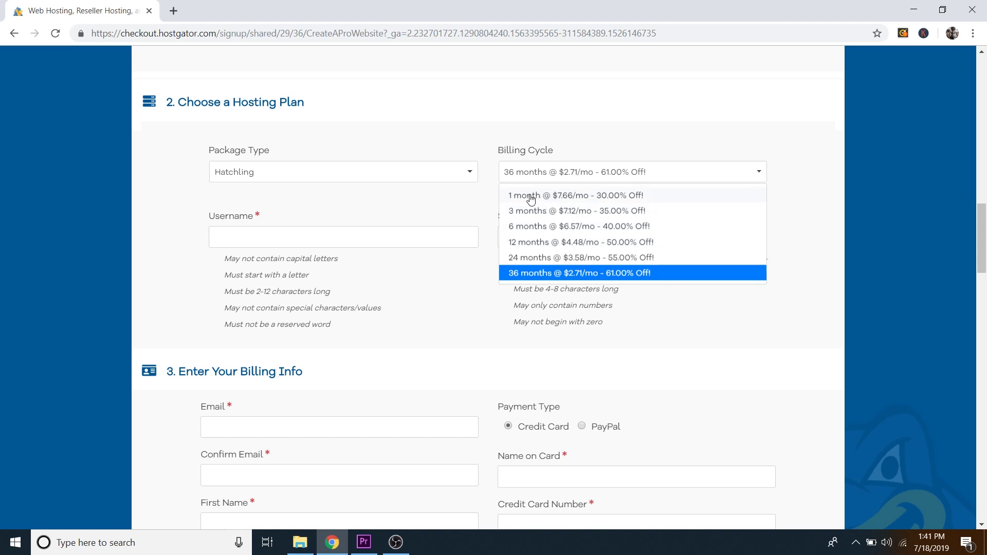
pyautogui.click(530, 200)
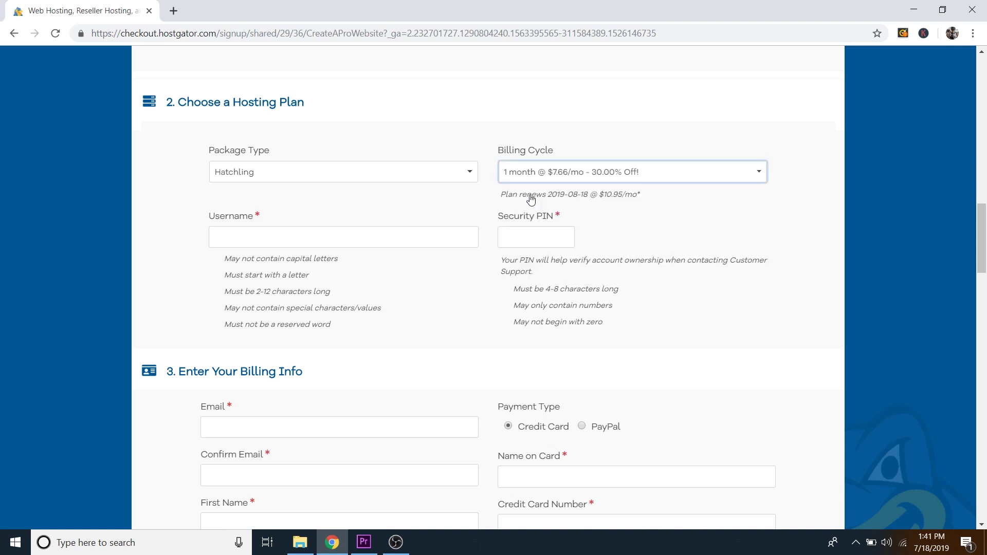
pyautogui.click(568, 181)
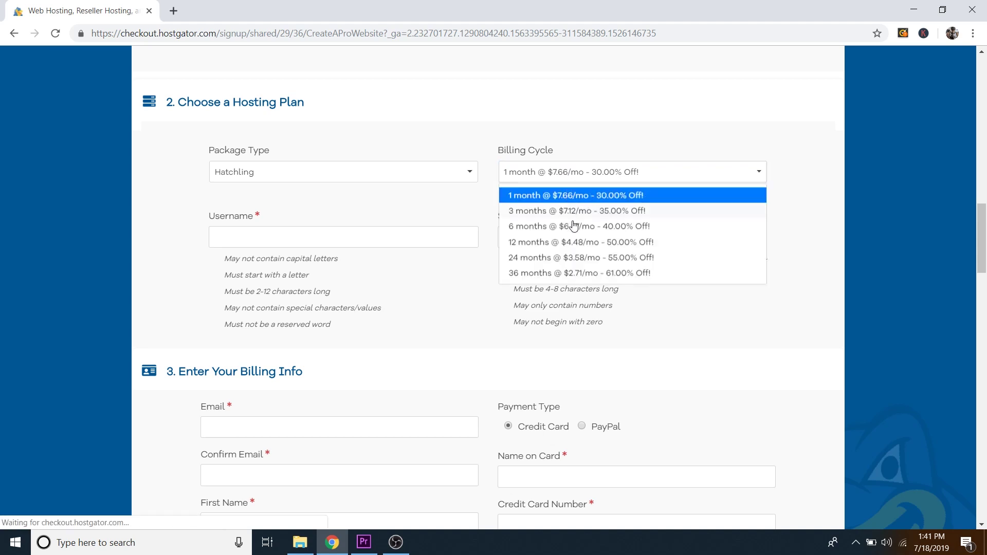
pyautogui.click(538, 246)
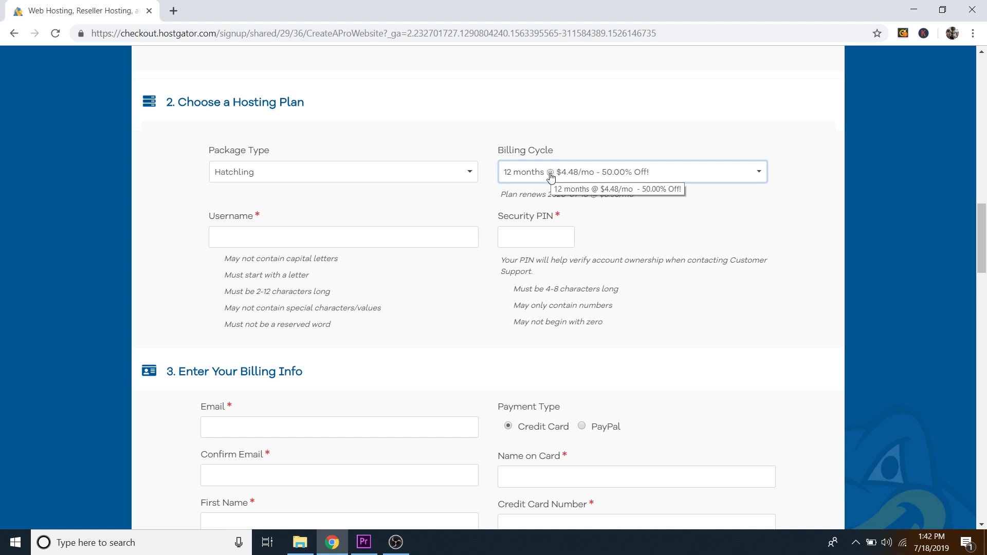
pyautogui.click(550, 175)
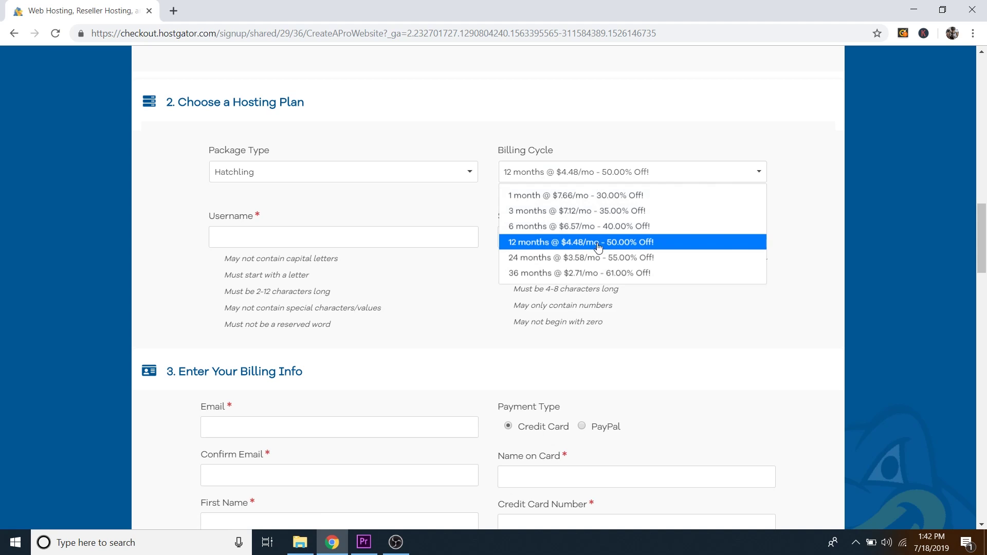
pyautogui.click(533, 200)
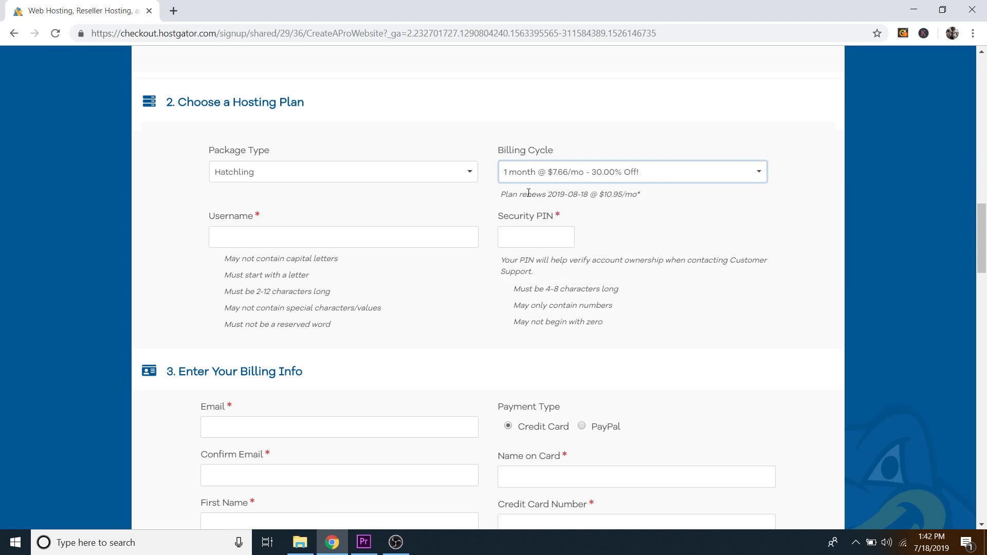
pyautogui.scroll(12, 528, 192)
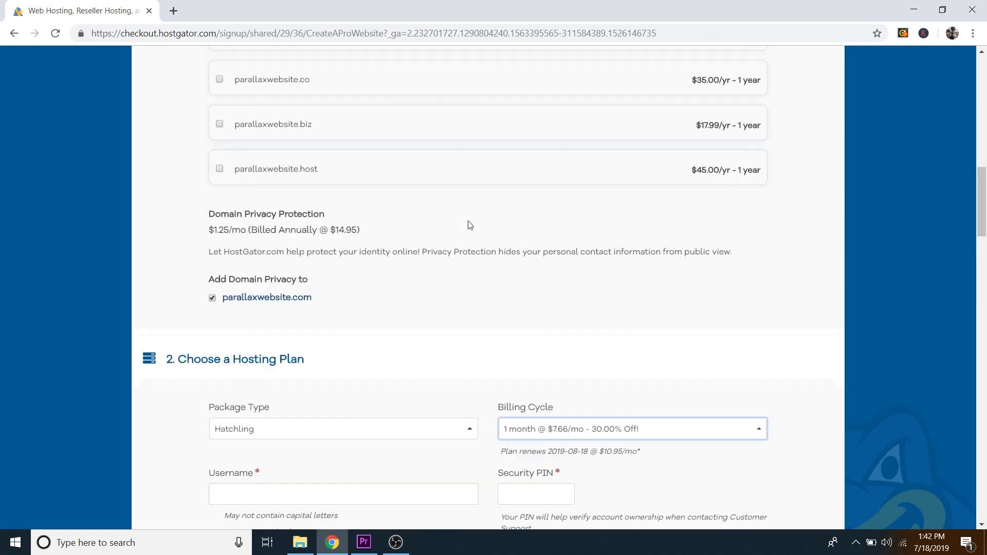
pyautogui.scroll(5, 439, 200)
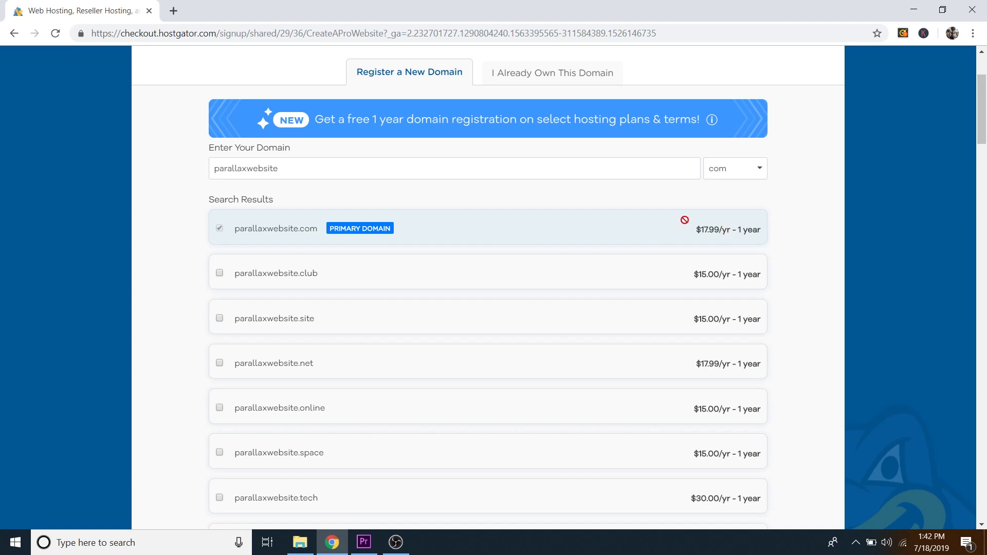
pyautogui.scroll(-6, 480, 227)
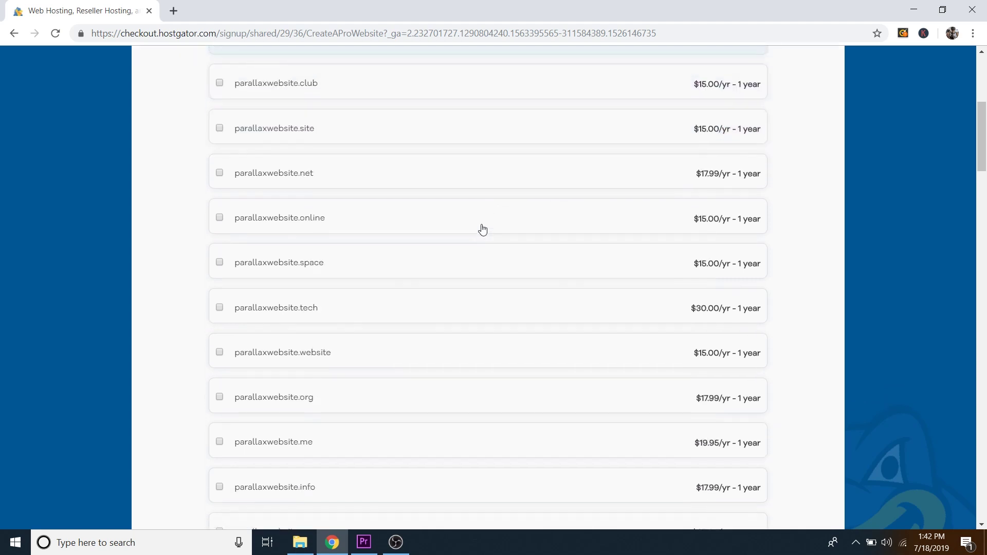
pyautogui.scroll(-6, 480, 230)
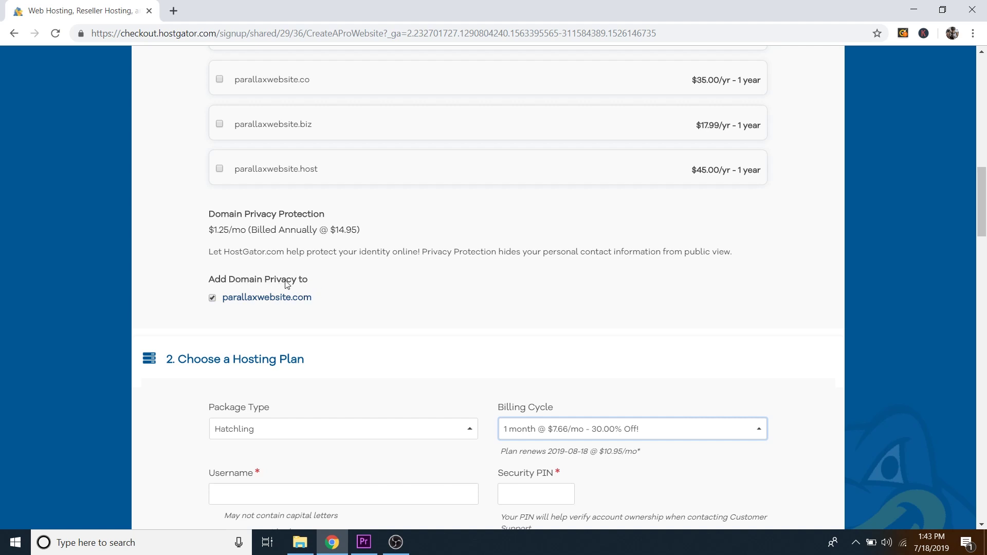
pyautogui.scroll(-1, 370, 287)
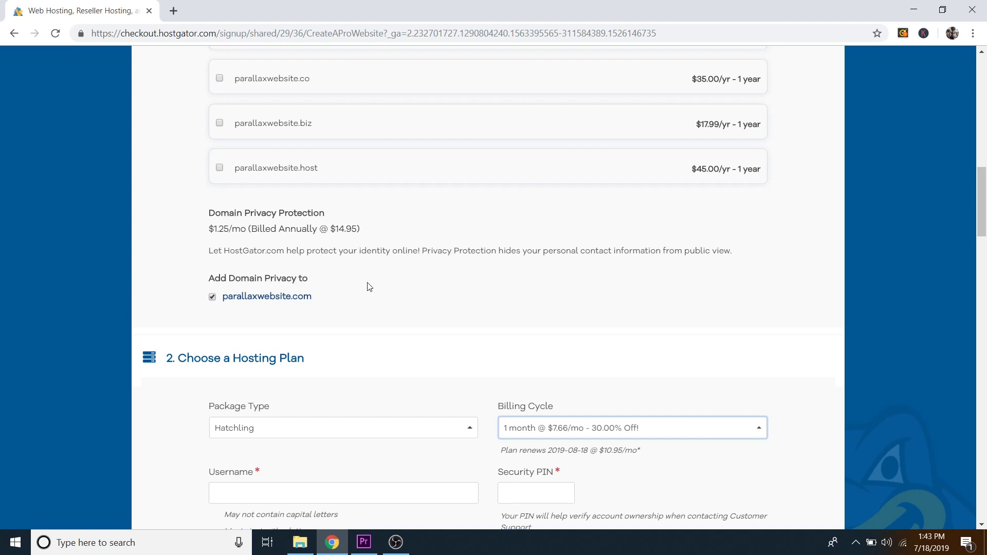
pyautogui.scroll(-5, 415, 271)
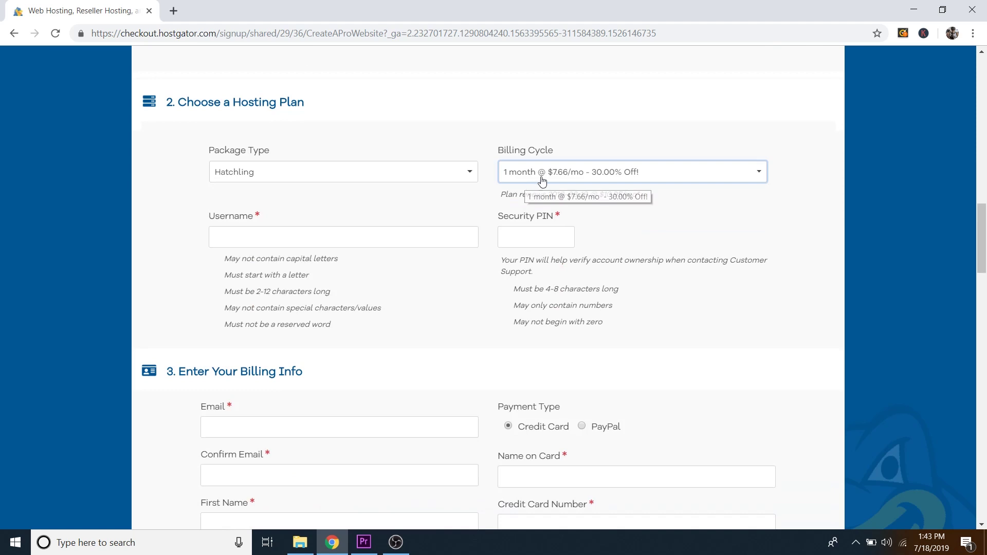
# Step: Fill in the account username and security PIN, then move down to Additional Services
pyautogui.click(243, 238)
pyautogui.write('dalemcmanus')
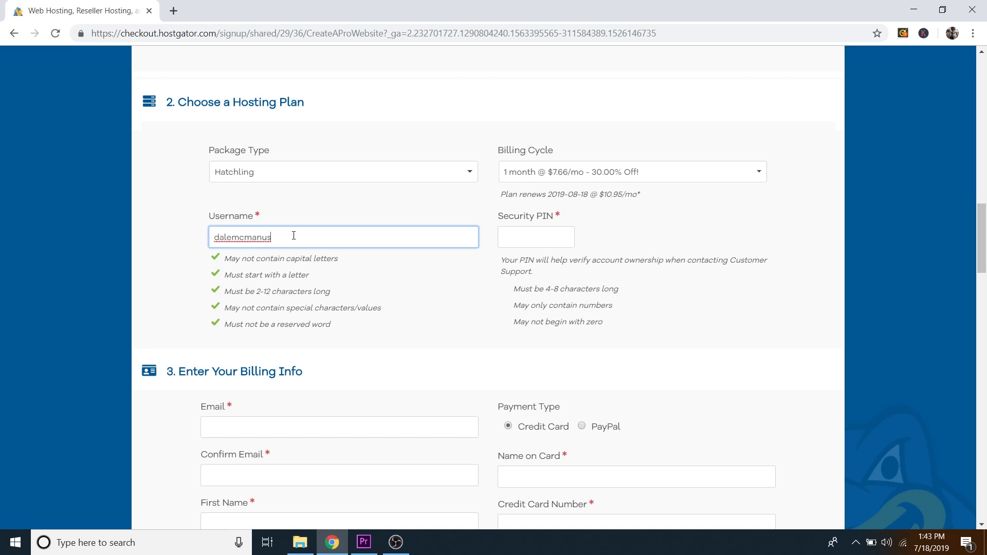
pyautogui.click(523, 236)
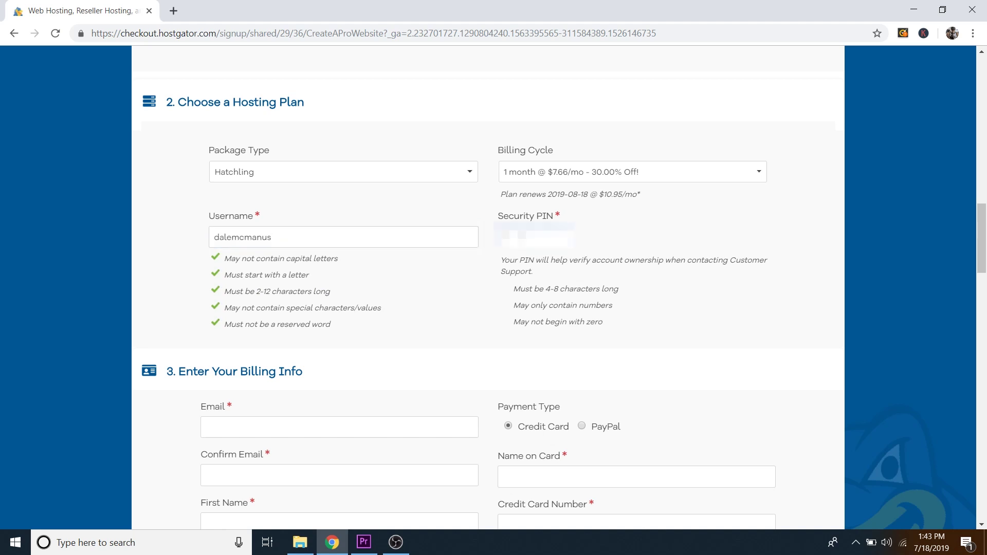
pyautogui.scroll(-6, 705, 317)
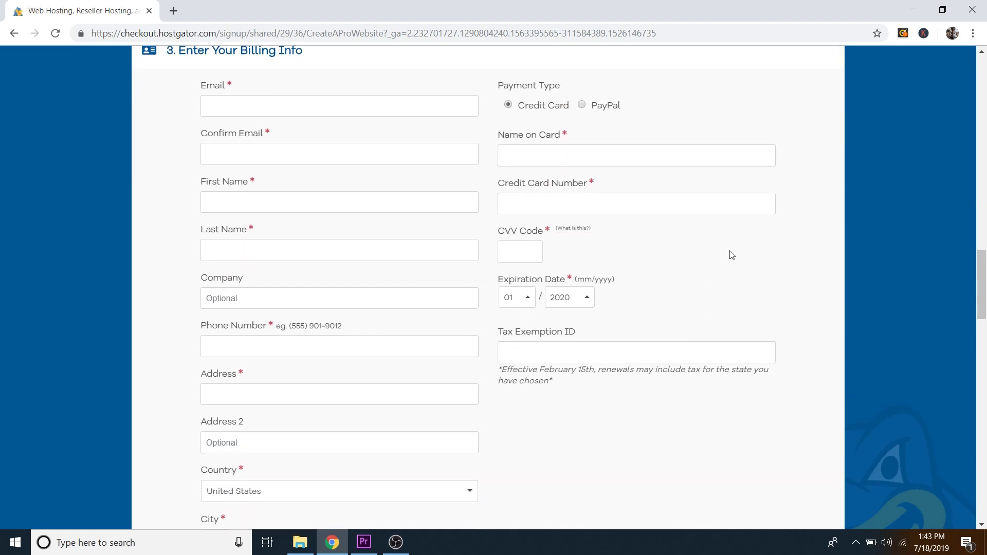
pyautogui.scroll(1, 754, 285)
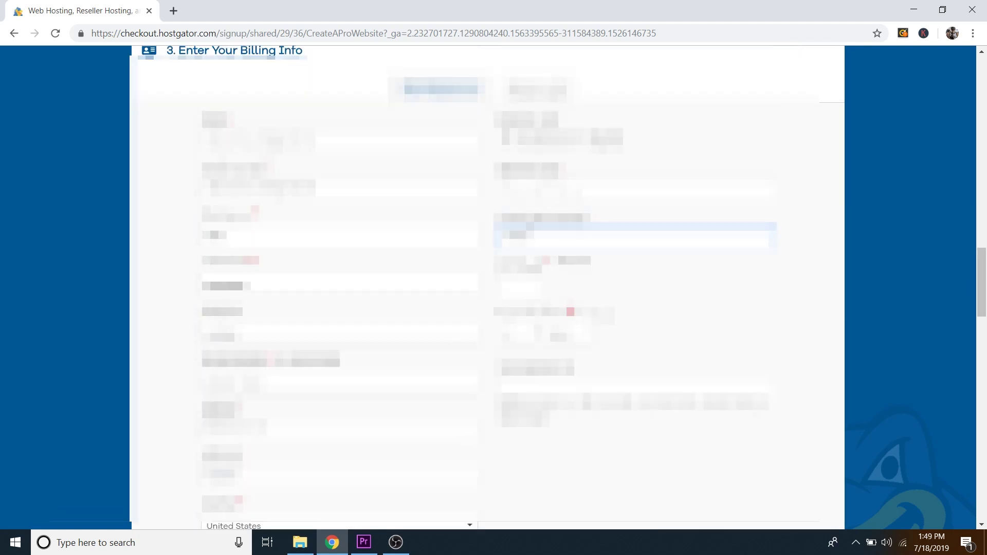
pyautogui.scroll(-10, 554, 434)
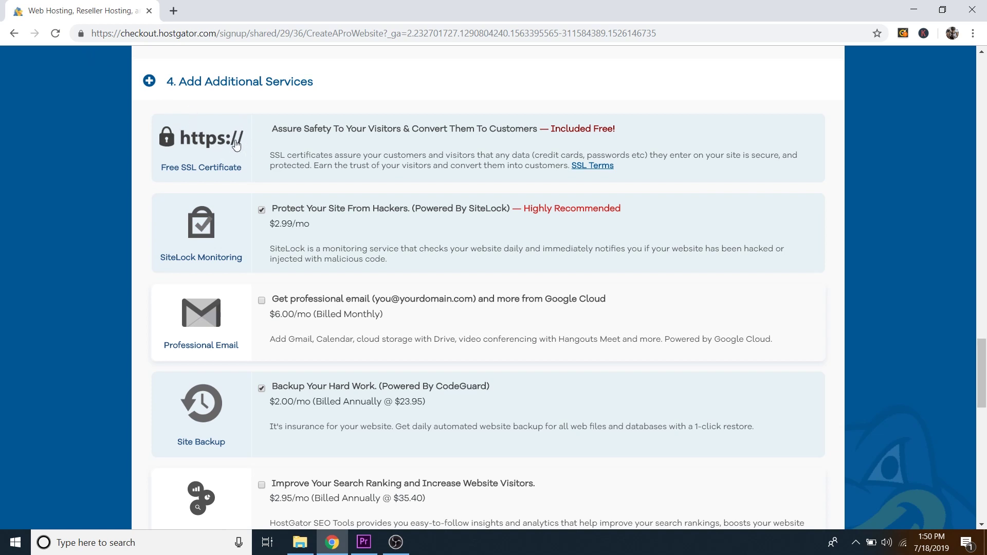
# Step: Untick SiteLock and CodeGuard backup, then scroll down to the coupon and order review
pyautogui.click(261, 212)
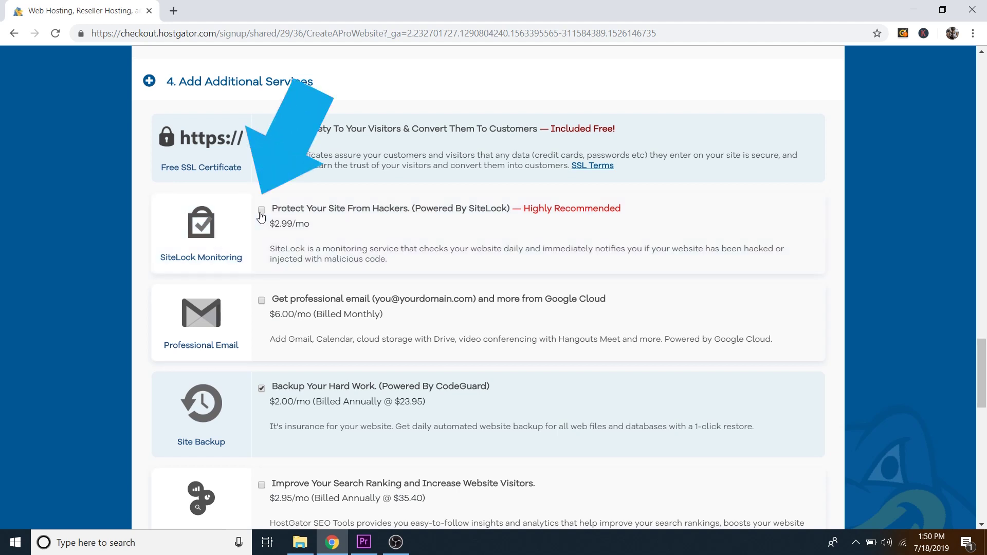
pyautogui.click(262, 389)
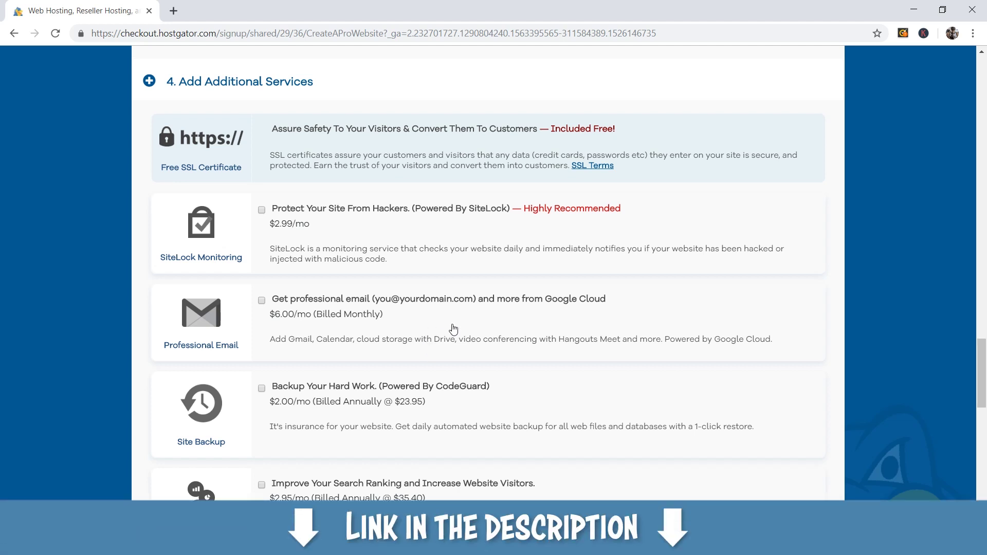
pyautogui.scroll(-5, 452, 330)
pyautogui.scroll(-5, 452, 329)
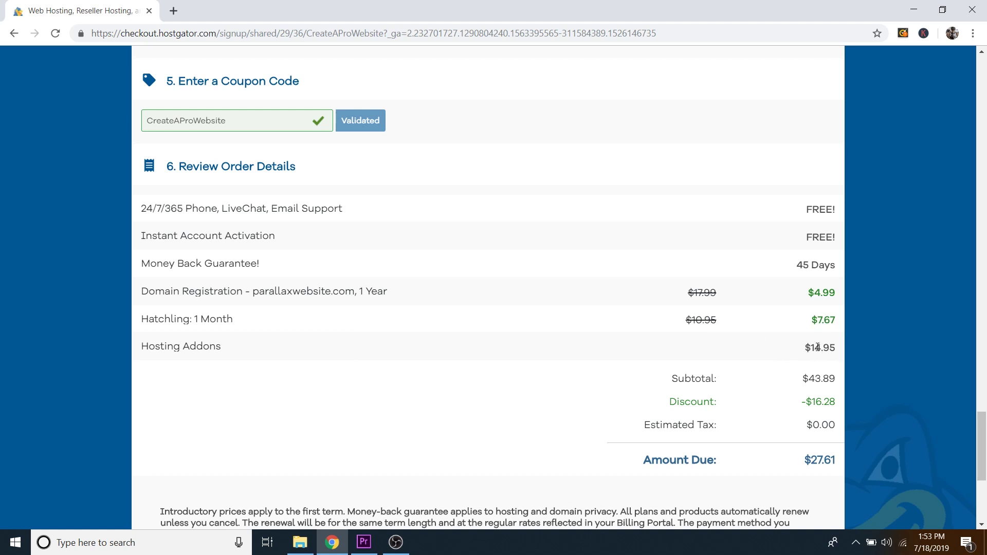
# Step: Accept the terms of service and complete the hosting purchase
pyautogui.scroll(-1, 542, 350)
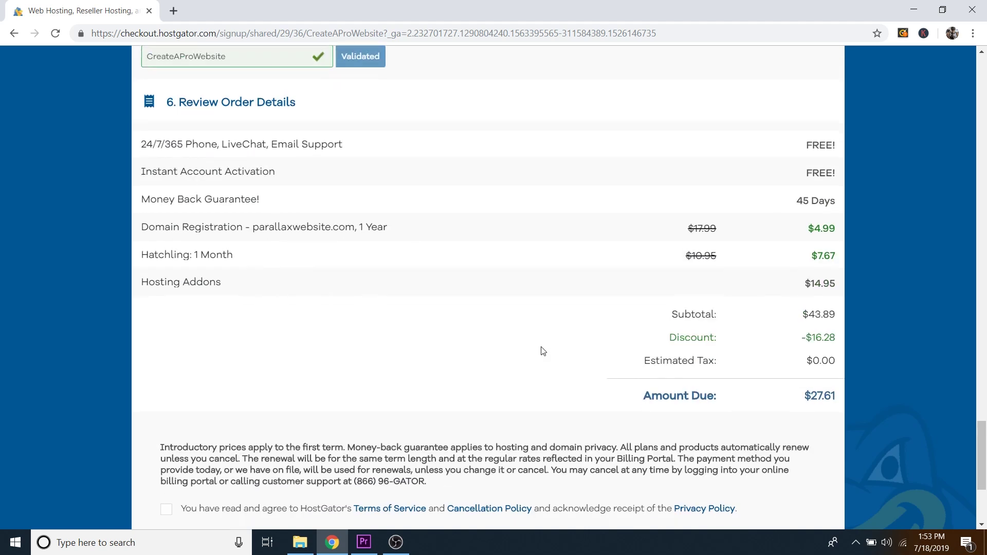
pyautogui.scroll(-1, 545, 352)
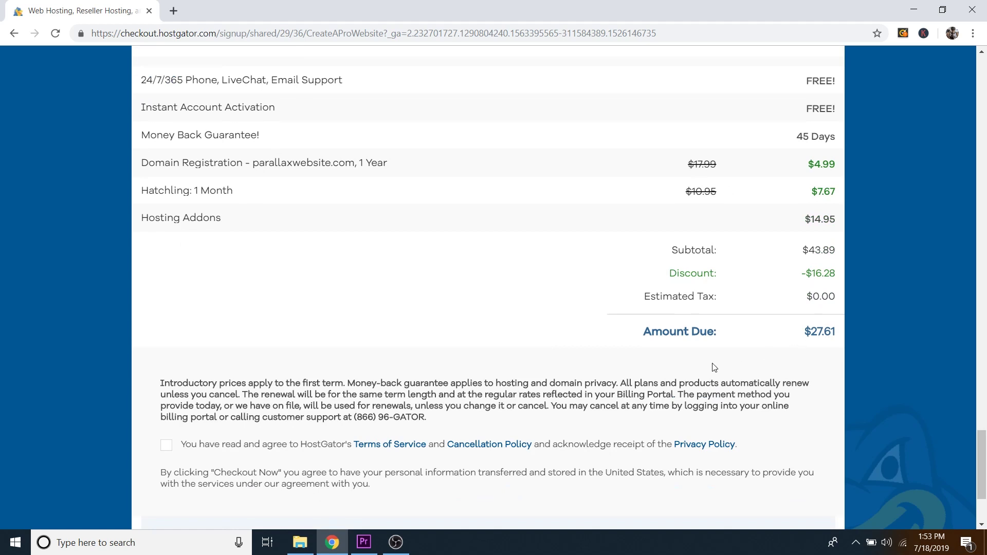
pyautogui.scroll(-2, 499, 336)
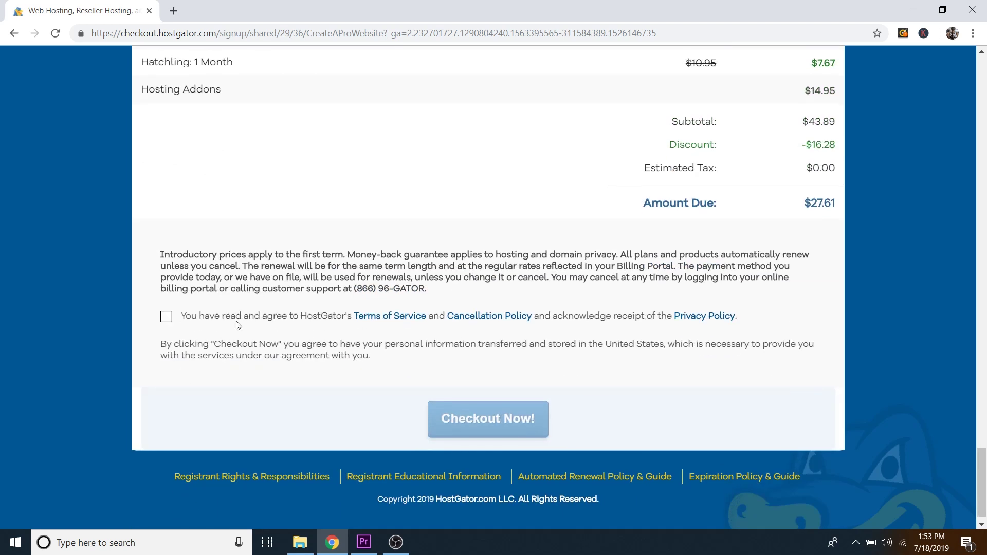
pyautogui.click(167, 317)
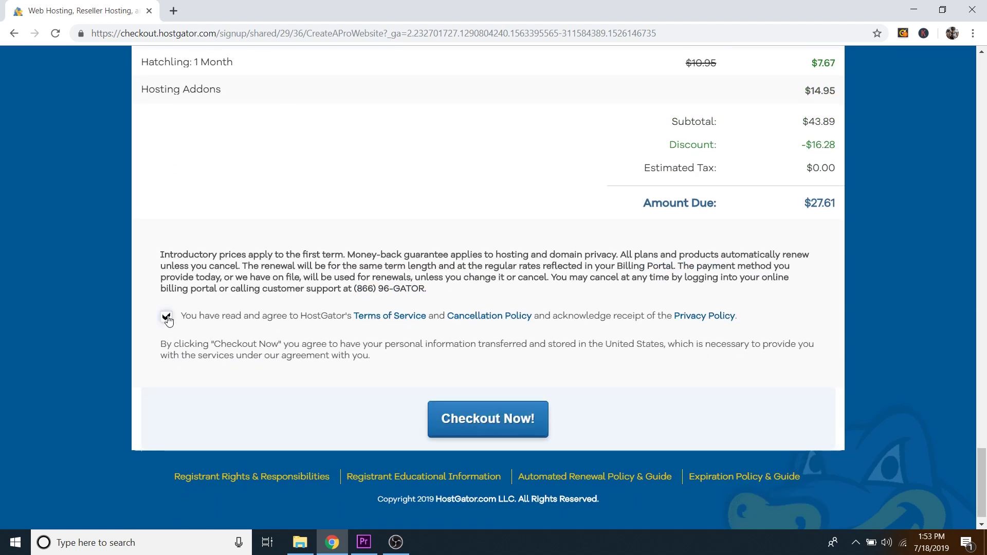
pyautogui.click(489, 418)
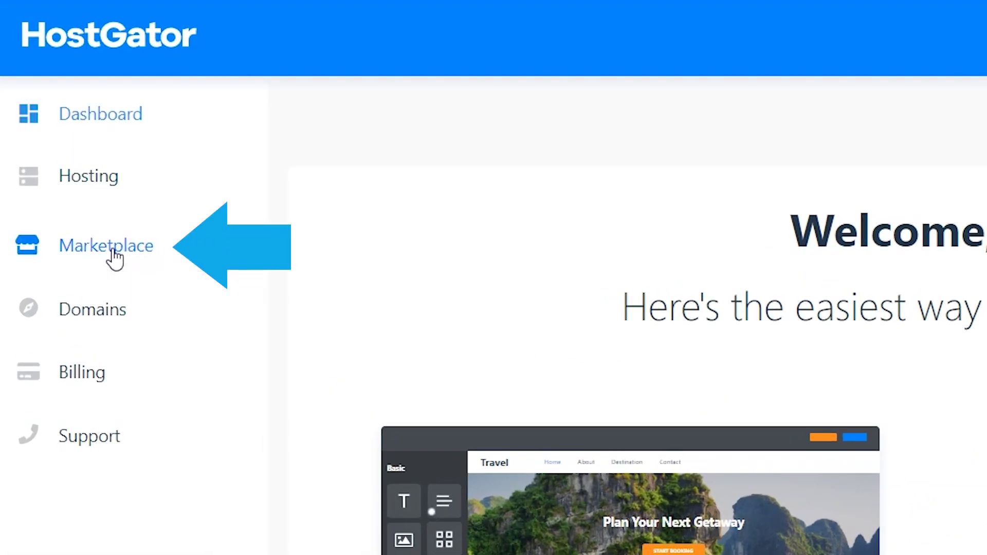
# Step: Go to One-Click Installs from the Marketplace's related services
pyautogui.click(114, 250)
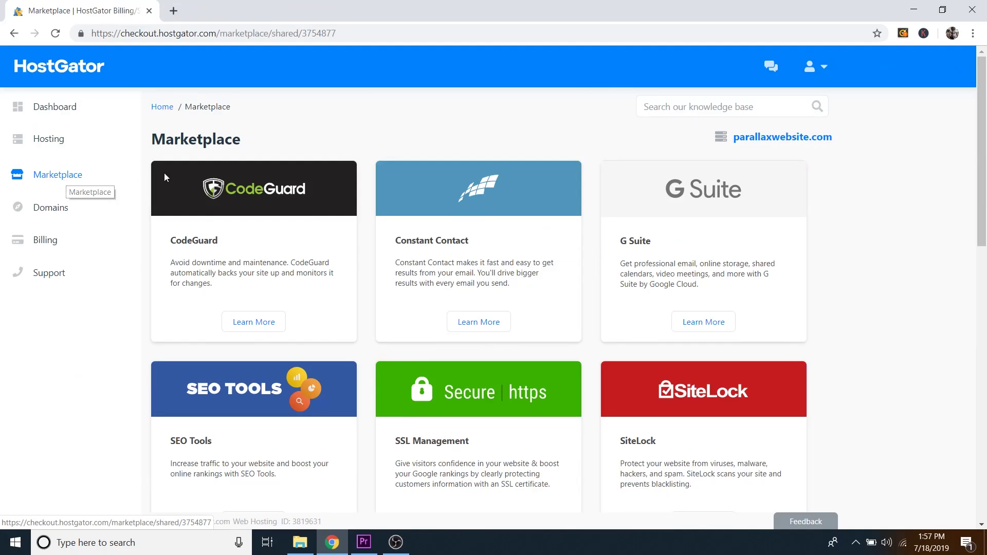
pyautogui.scroll(-9, 353, 209)
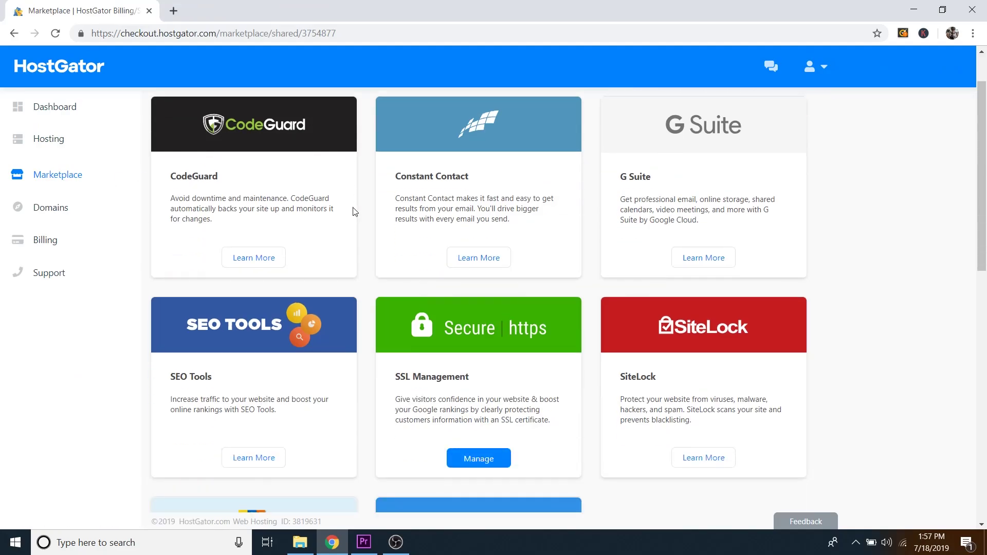
pyautogui.scroll(-1, 363, 231)
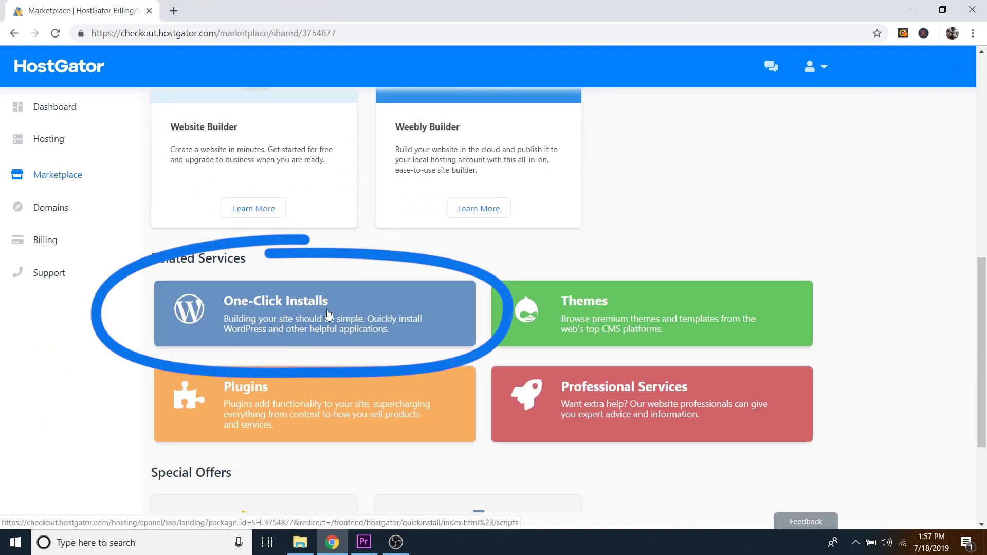
pyautogui.click(364, 300)
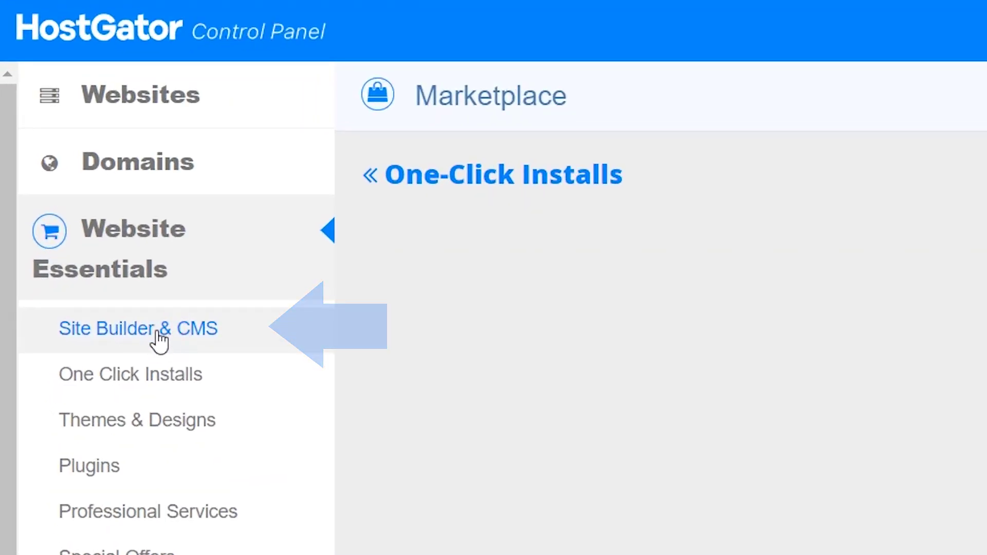
# Step: Open the WordPress installer from the Site Builder & CMS category
pyautogui.click(160, 342)
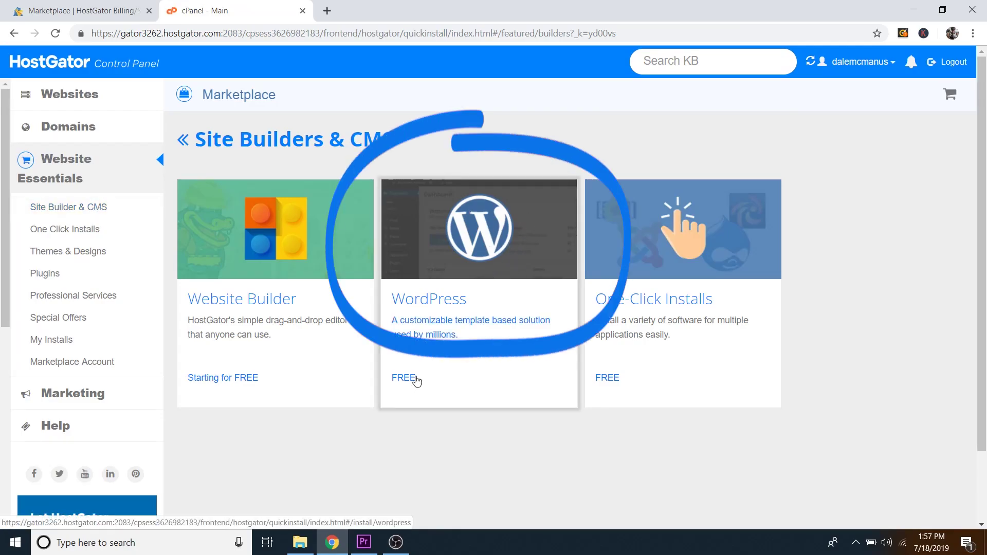
pyautogui.click(494, 249)
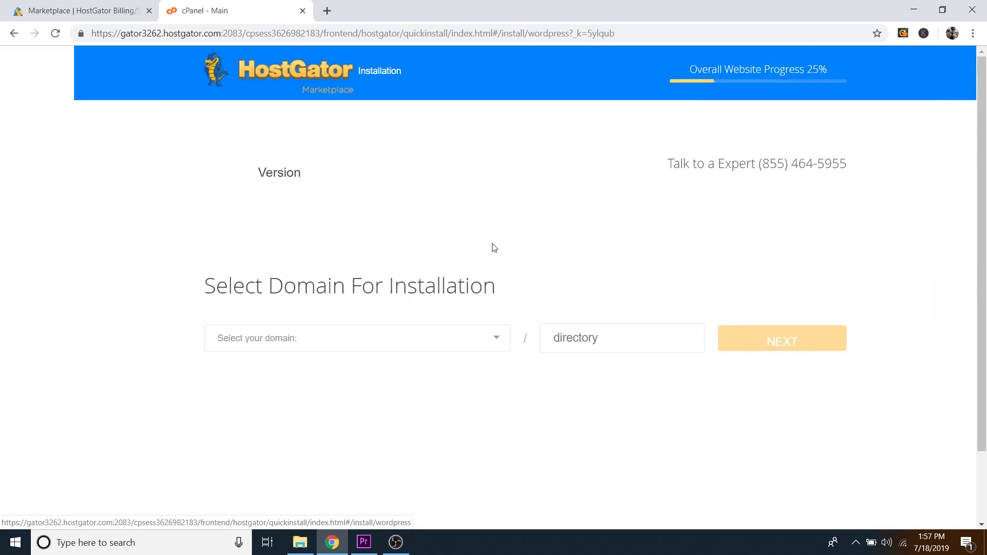
# Step: Select parallaxwebsite.com as the WordPress install domain and continue to Install Settings
pyautogui.click(286, 350)
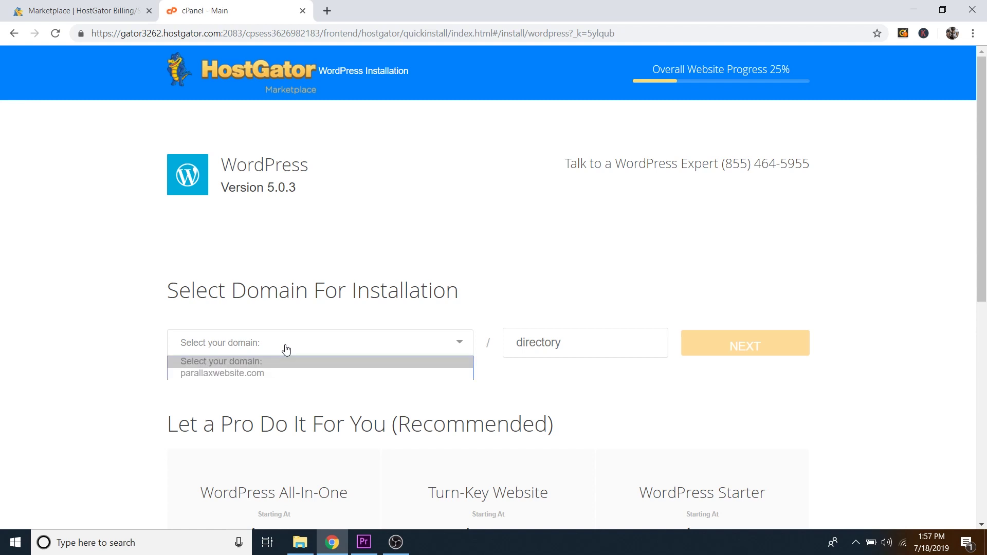
pyautogui.click(253, 375)
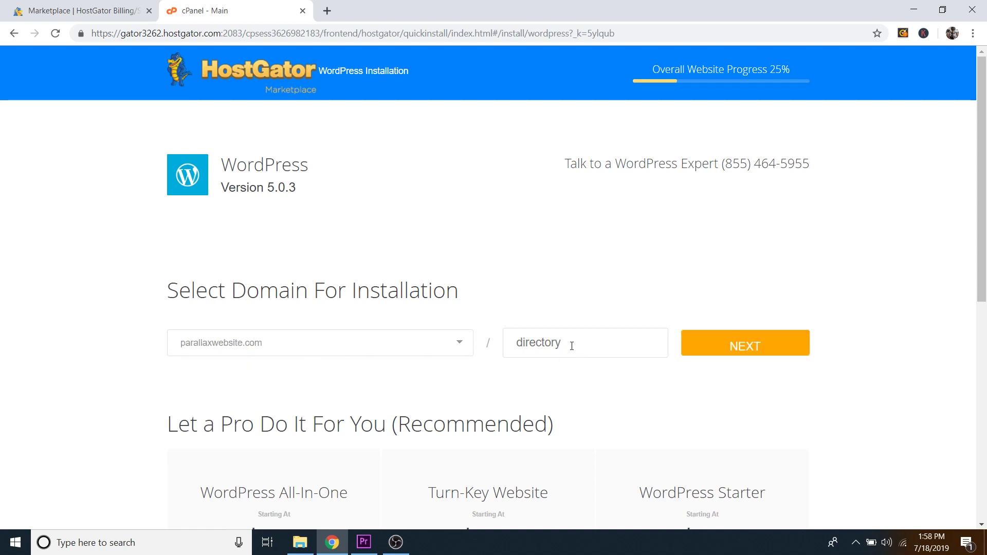
pyautogui.click(742, 346)
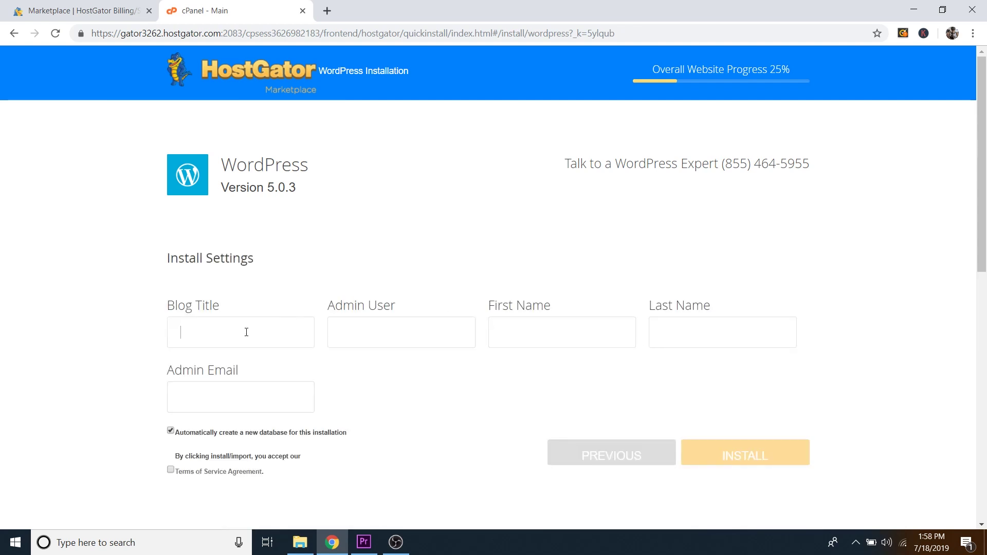
# Step: Install WordPress with blog title 'Parallax Website', the admin username and admin email, accepting the terms
pyautogui.write('Parallax Website')
pyautogui.write('Dale')
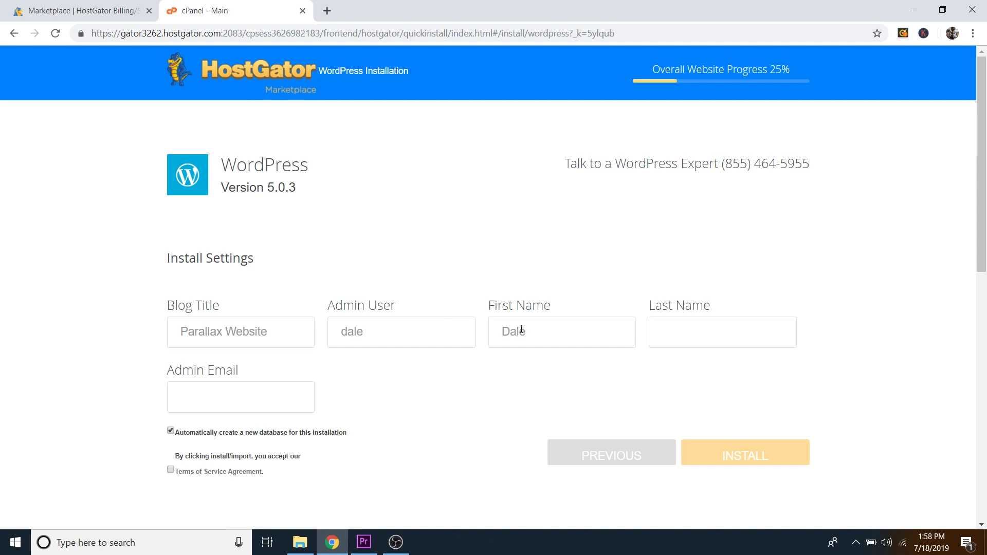
pyautogui.write('McManus')
pyautogui.click(212, 394)
pyautogui.write('dale@')
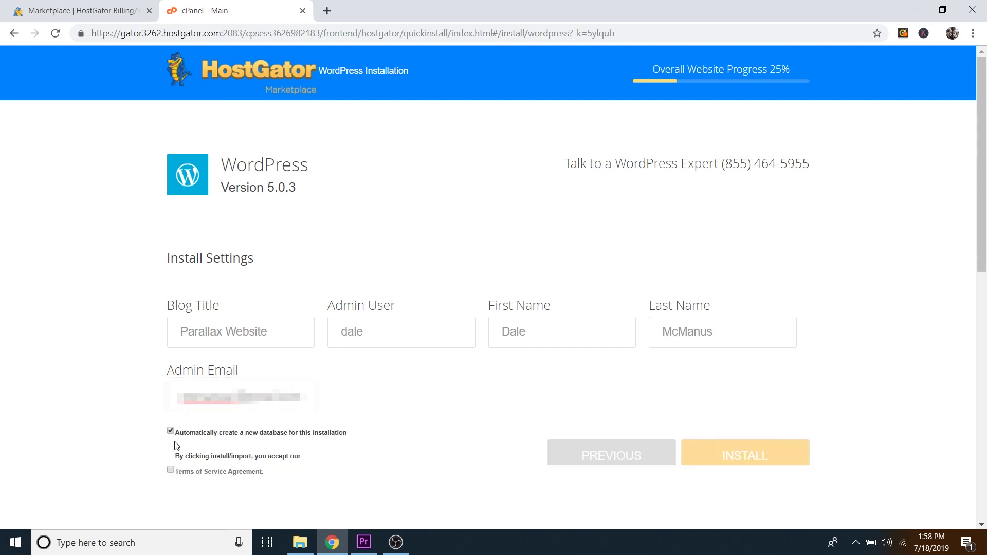
pyautogui.click(170, 471)
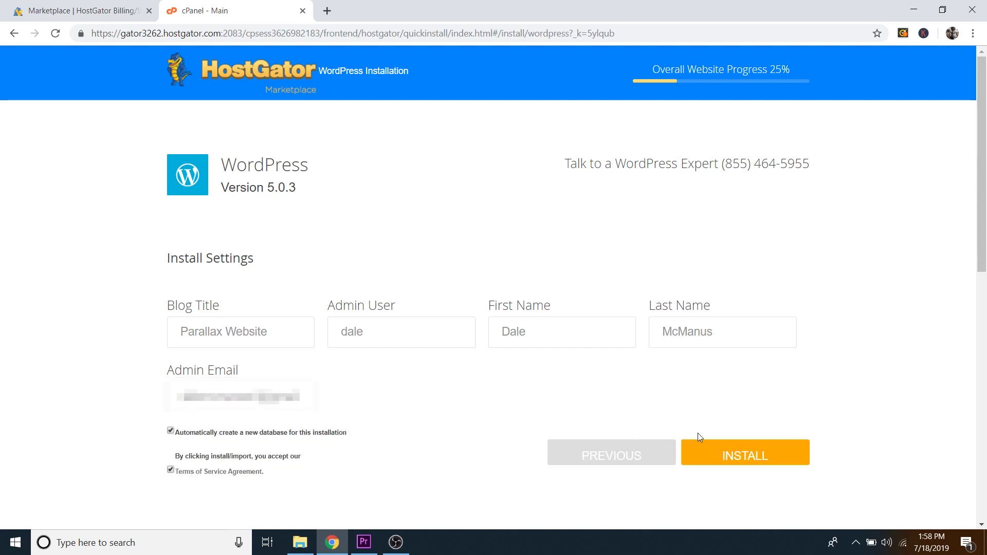
pyautogui.click(771, 457)
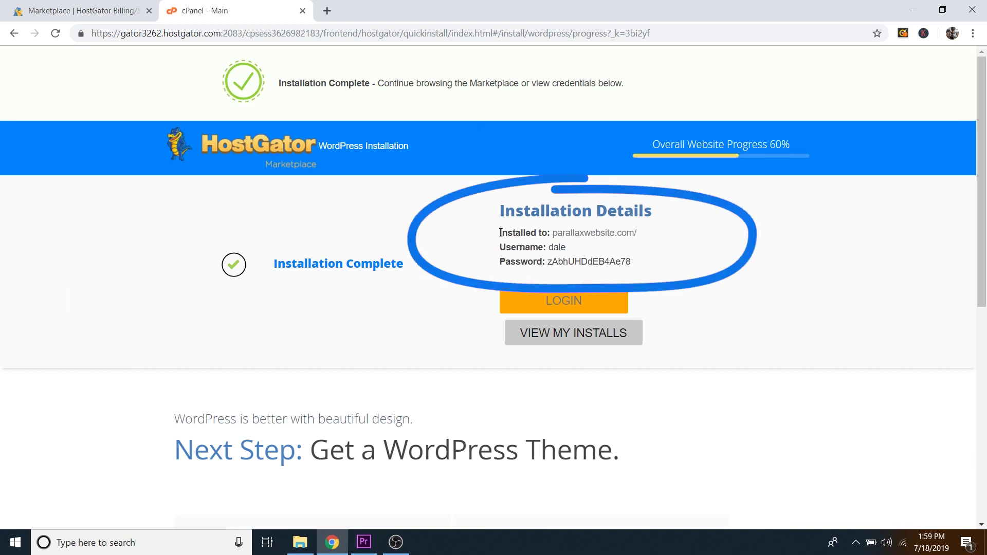
pyautogui.moveTo(501, 231); pyautogui.dragTo(643, 264)
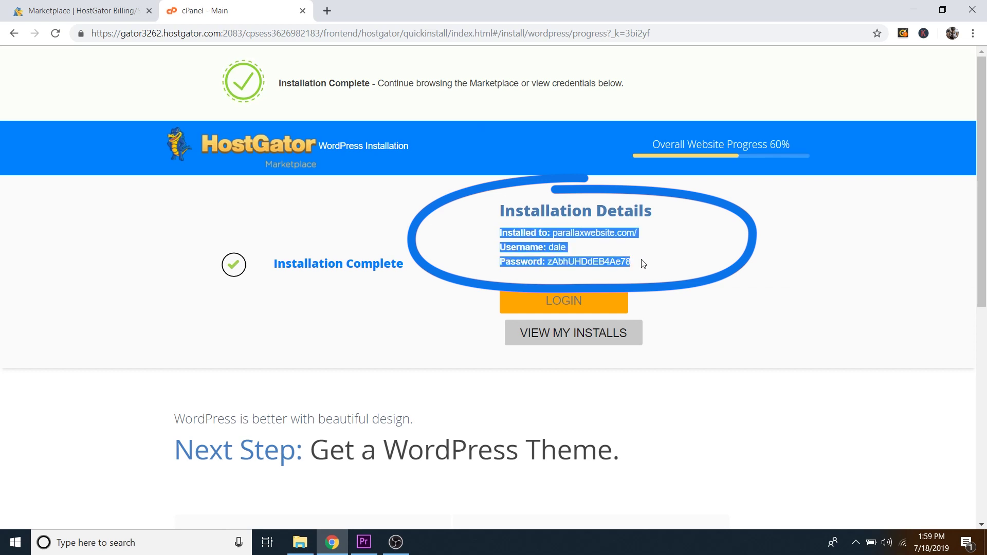
pyautogui.rightClick(582, 234)
pyautogui.click(618, 340)
pyautogui.click(708, 286)
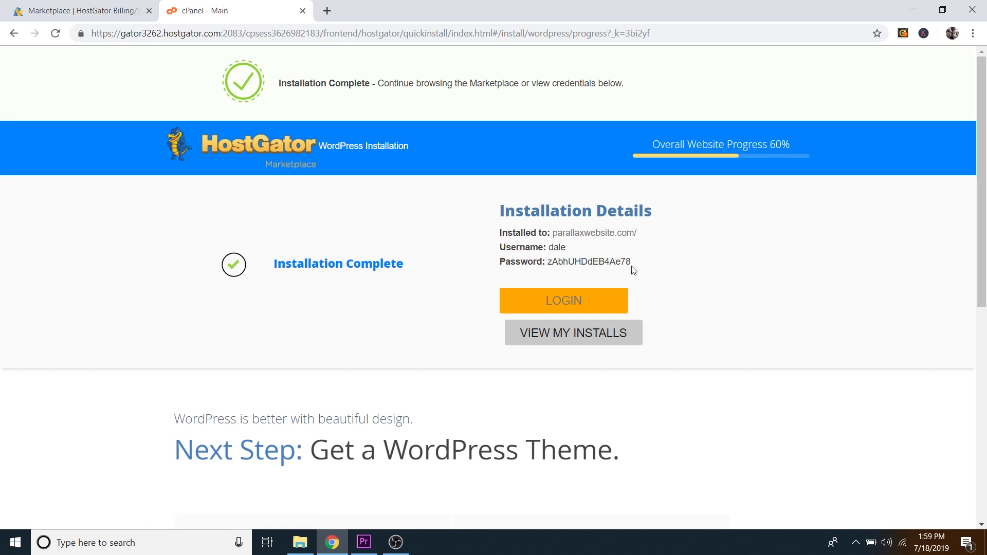
pyautogui.moveTo(631, 261); pyautogui.dragTo(548, 262)
pyautogui.click(631, 263)
# Step: Load parallaxwebsite.com/wp-admin in a new tab to reach the WordPress login page
pyautogui.click(327, 11)
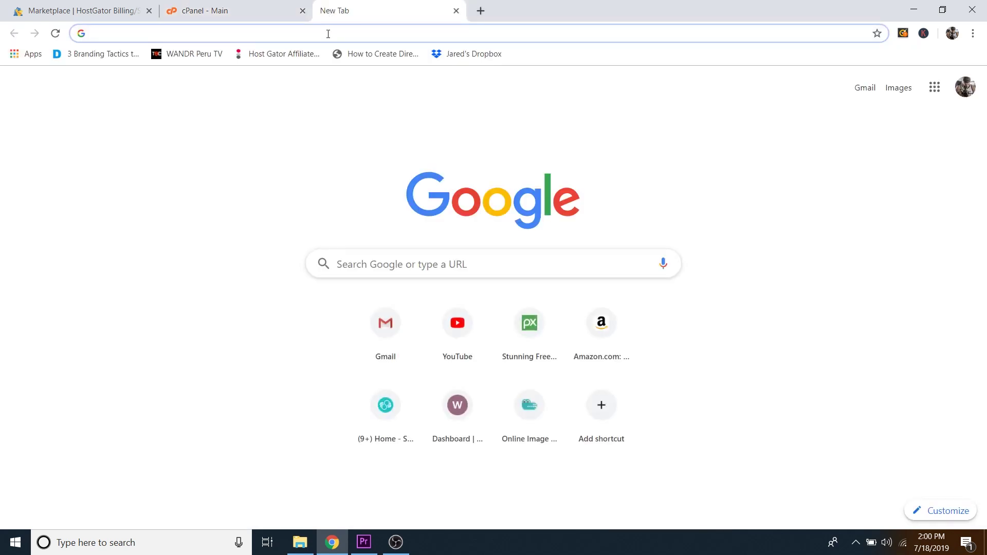
pyautogui.write('para')
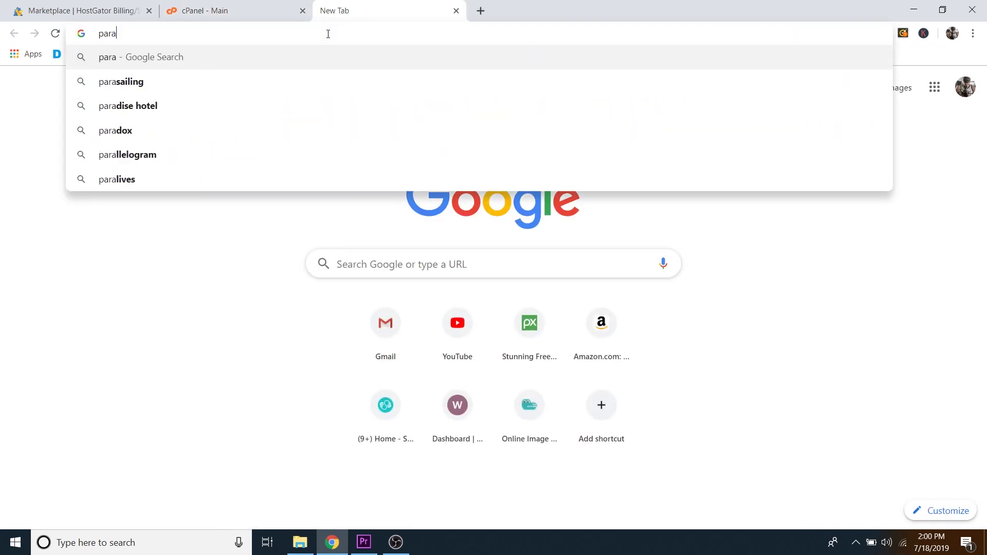
pyautogui.write('llaxwebsite')
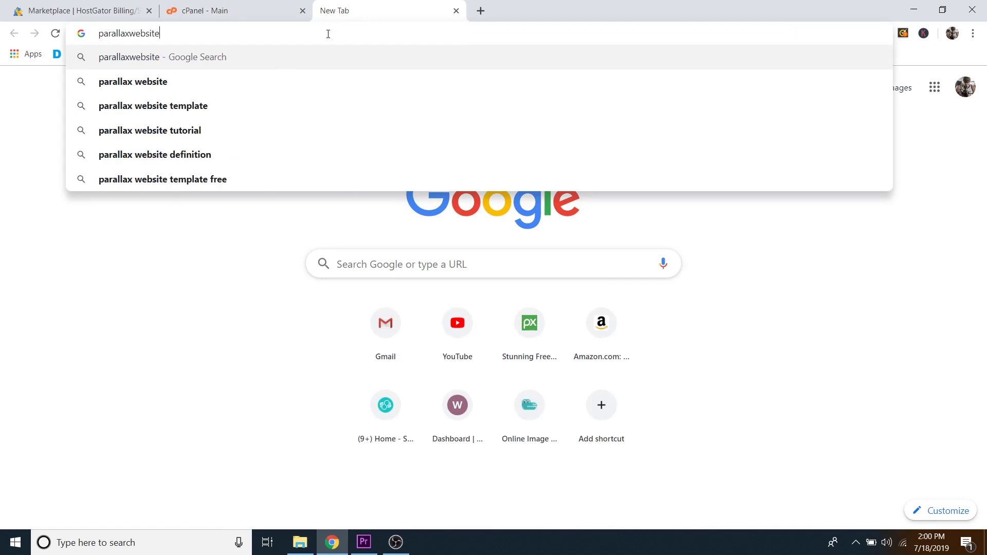
pyautogui.write('.com')
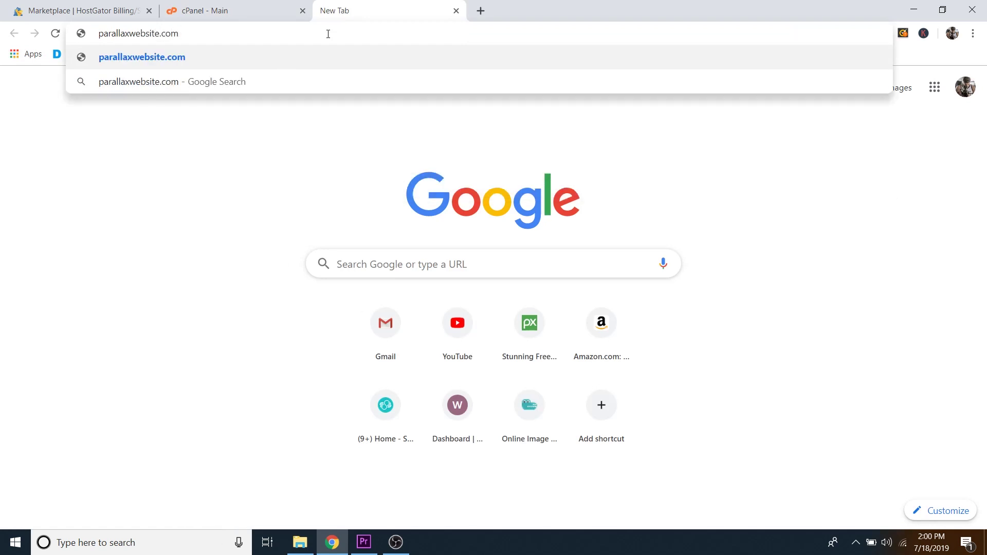
pyautogui.write('/wp-admin')
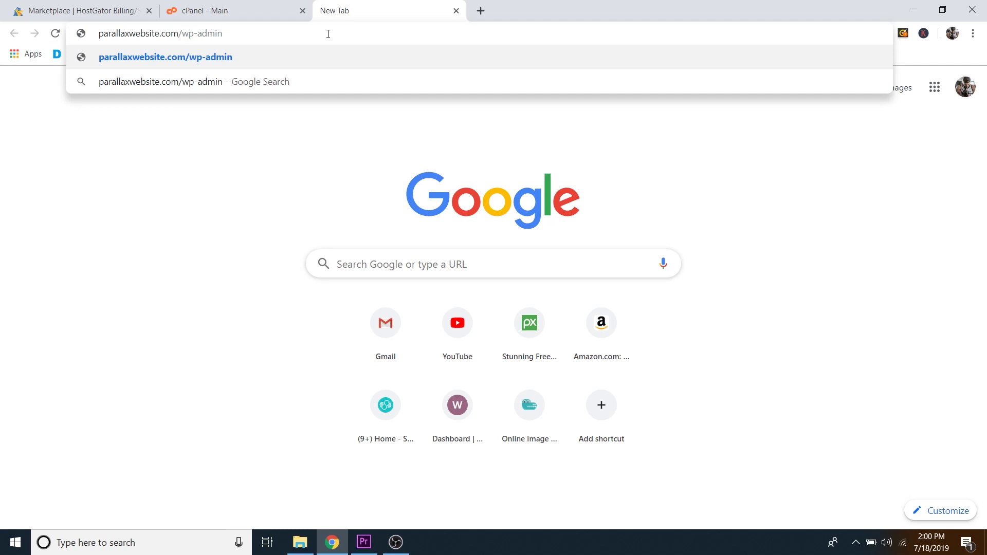
pyautogui.press('Return')
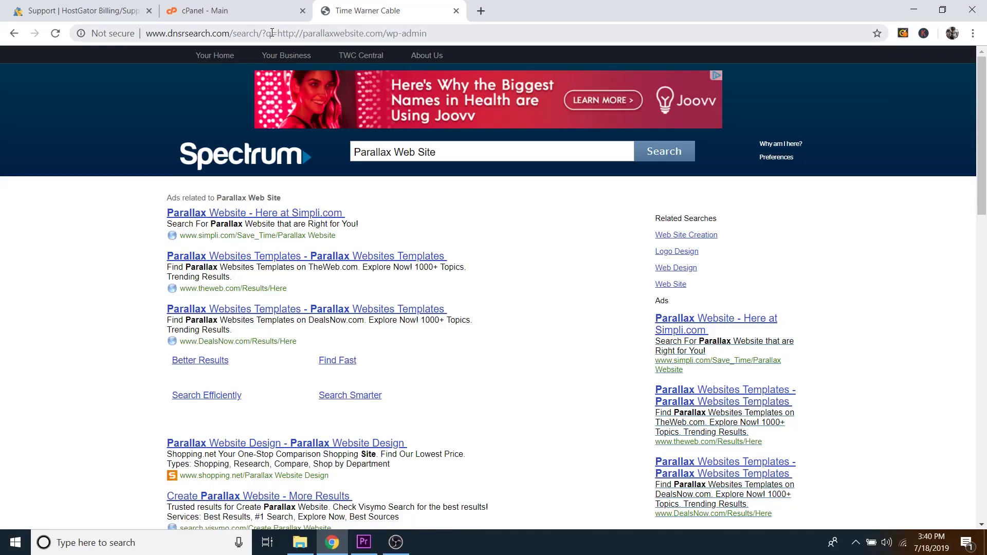
pyautogui.click(272, 33)
pyautogui.write('parallaxw')
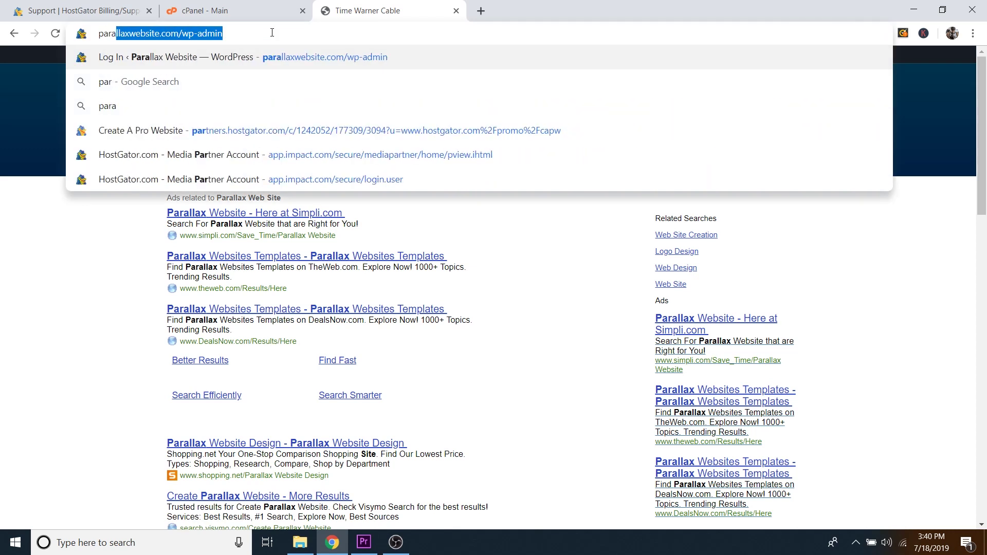
pyautogui.write('ebsite')
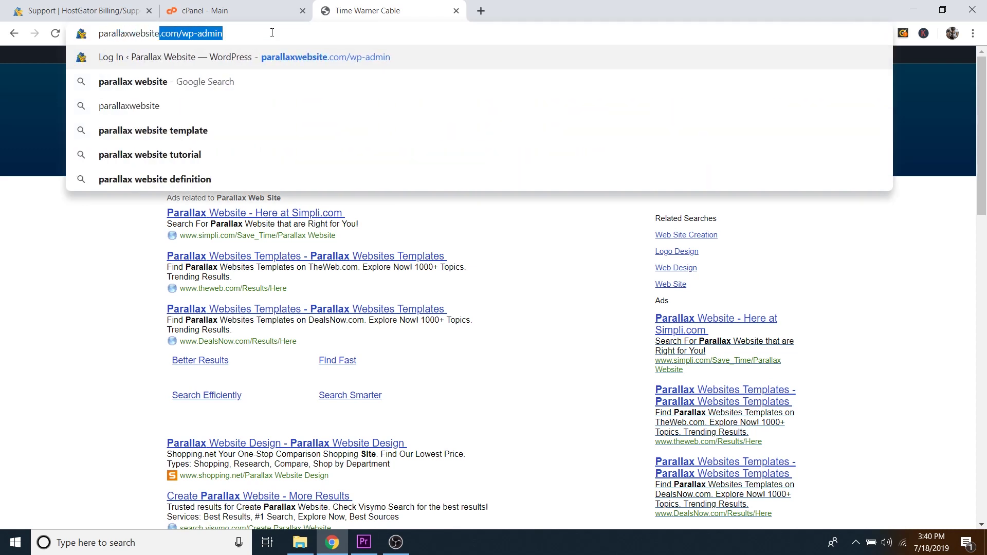
pyautogui.write('.com/wp-admin')
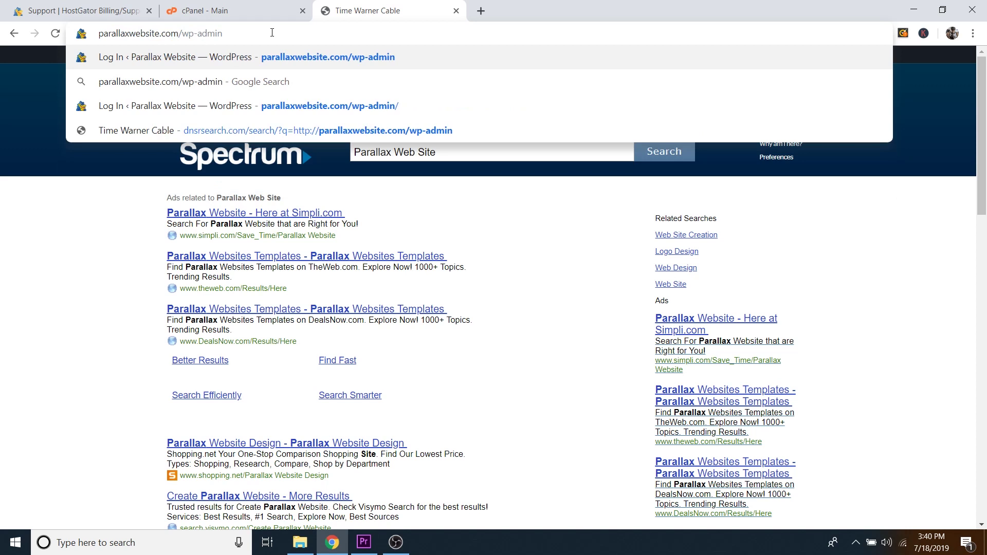
pyautogui.press('Return')
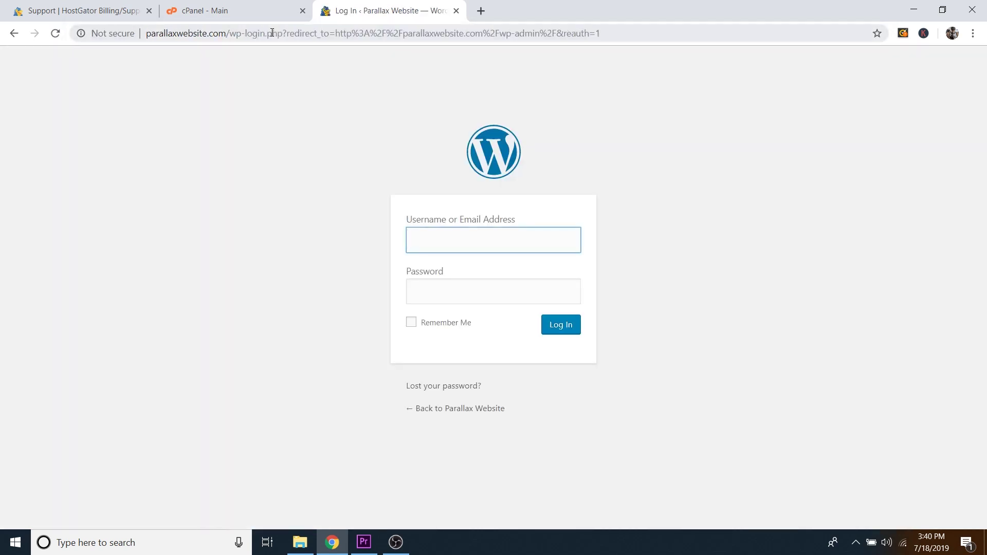
# Step: Log in with the admin username and the pasted saved password
pyautogui.write('dale')
pyautogui.click(426, 284)
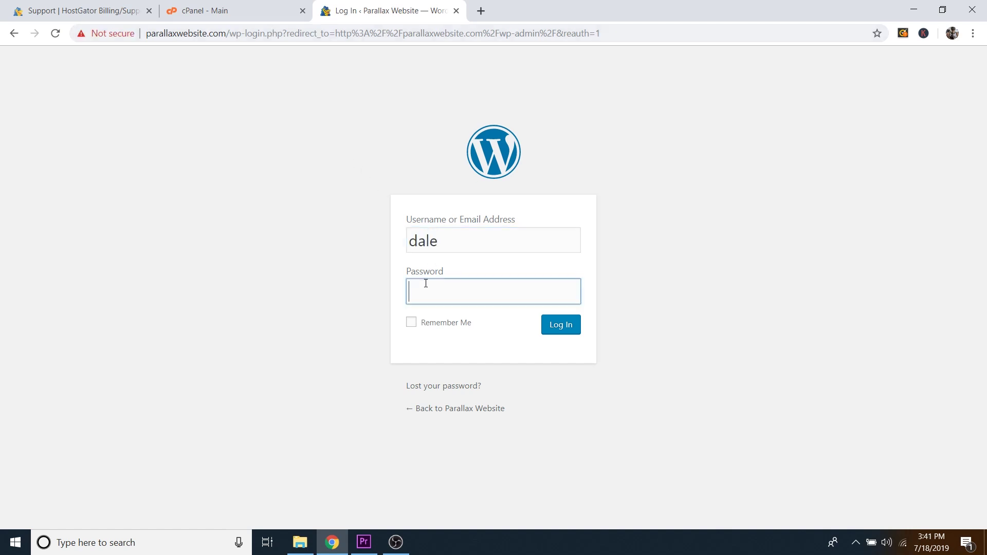
pyautogui.rightClick(421, 294)
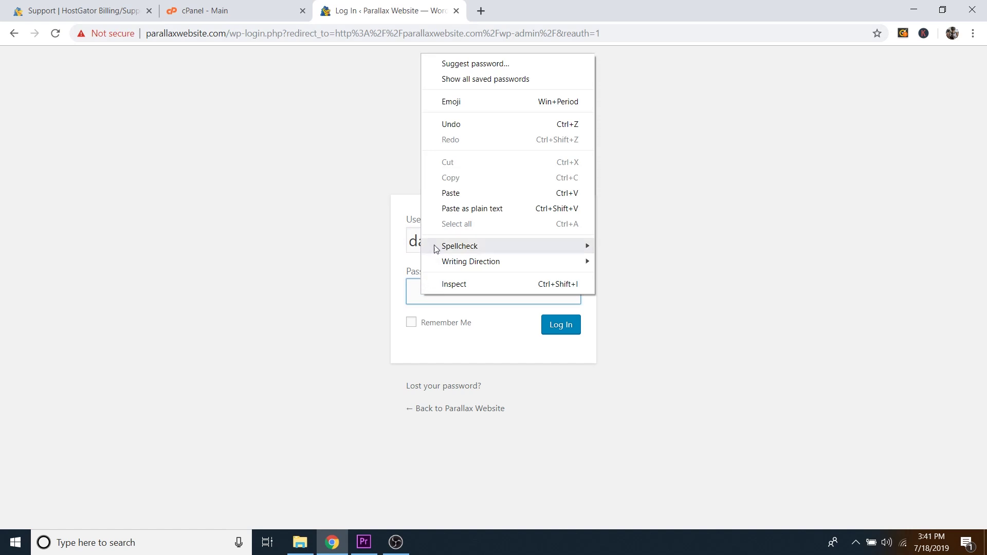
pyautogui.click(451, 193)
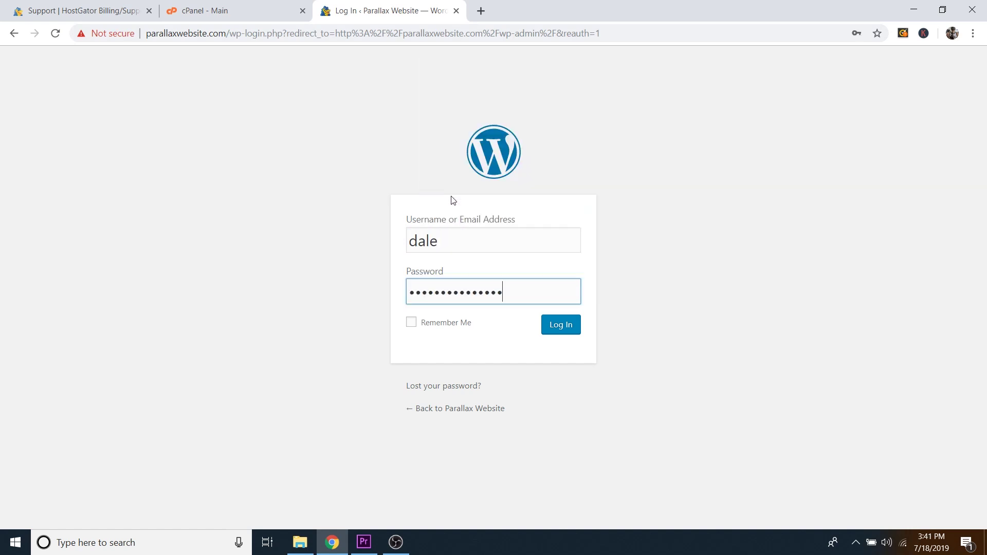
pyautogui.click(561, 327)
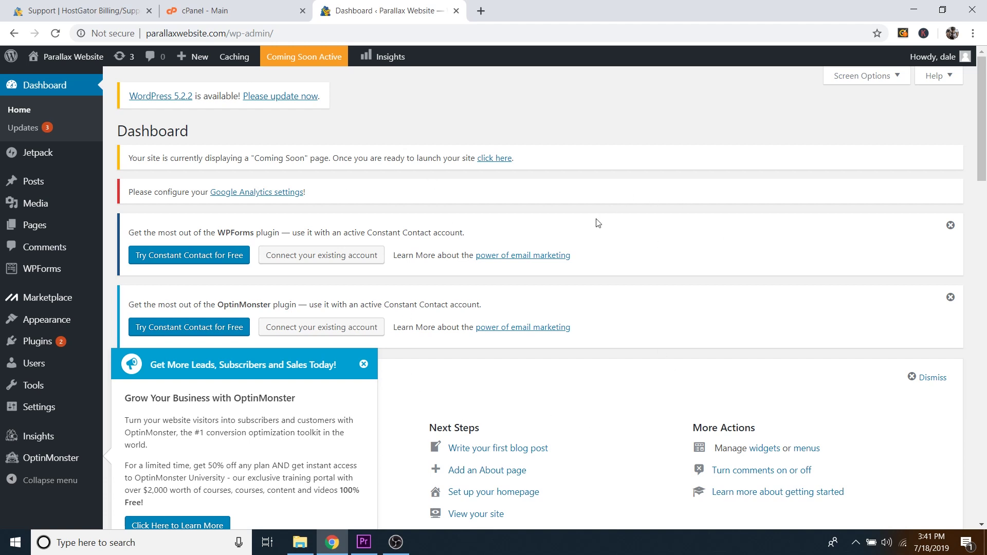
# Step: Dismiss the OptinMonster, WPForms and Jetpack notices and collapse the Activity widget
pyautogui.click(364, 365)
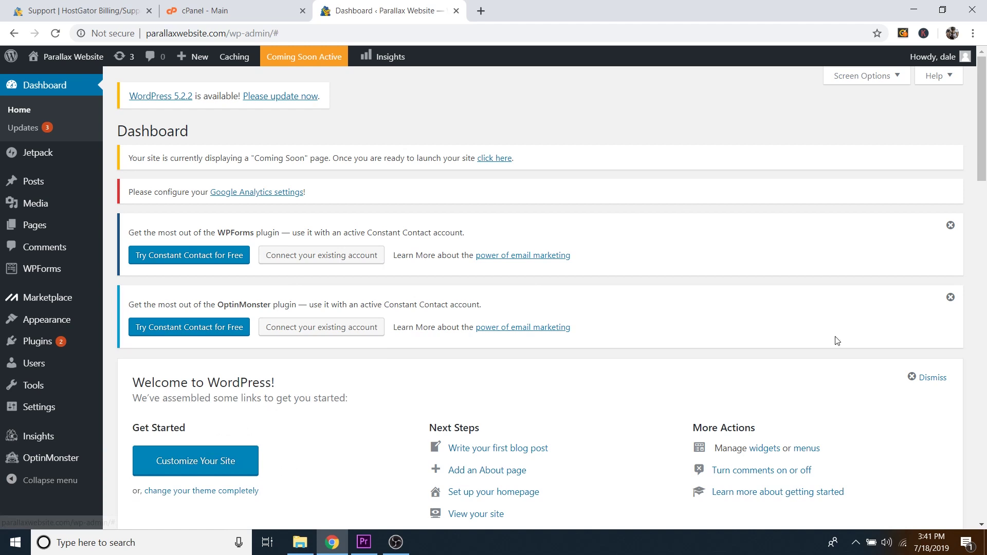
pyautogui.click(950, 298)
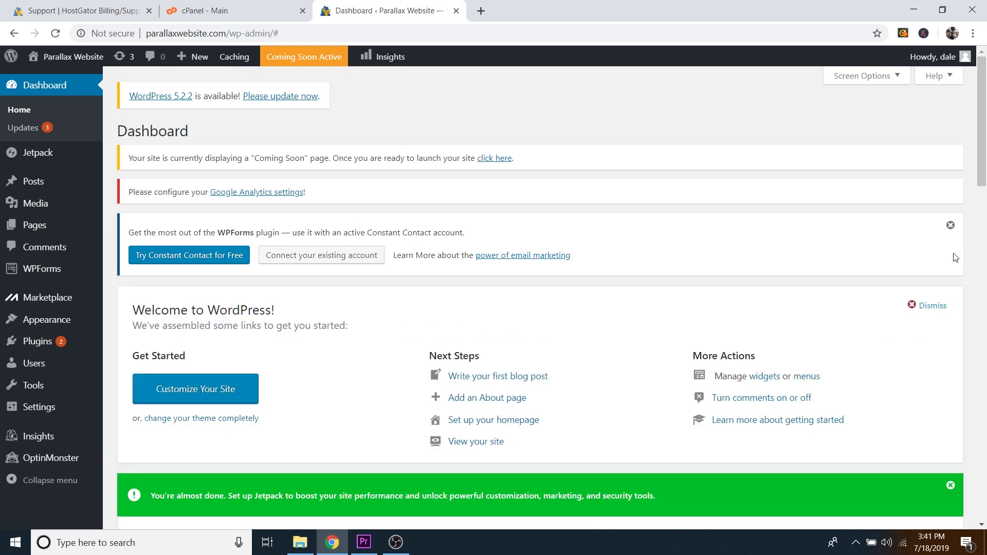
pyautogui.click(950, 225)
pyautogui.click(952, 227)
pyautogui.click(377, 517)
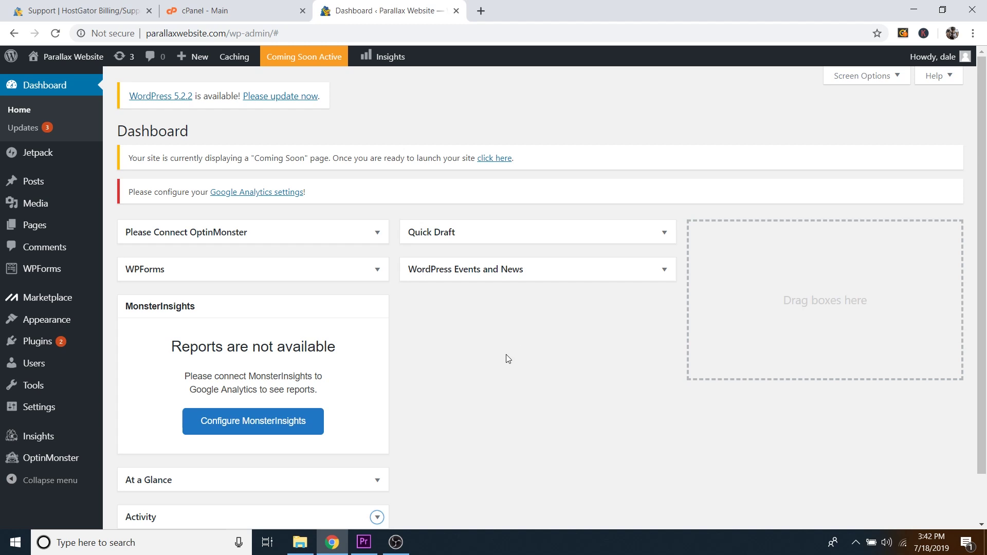
pyautogui.moveTo(44, 363)
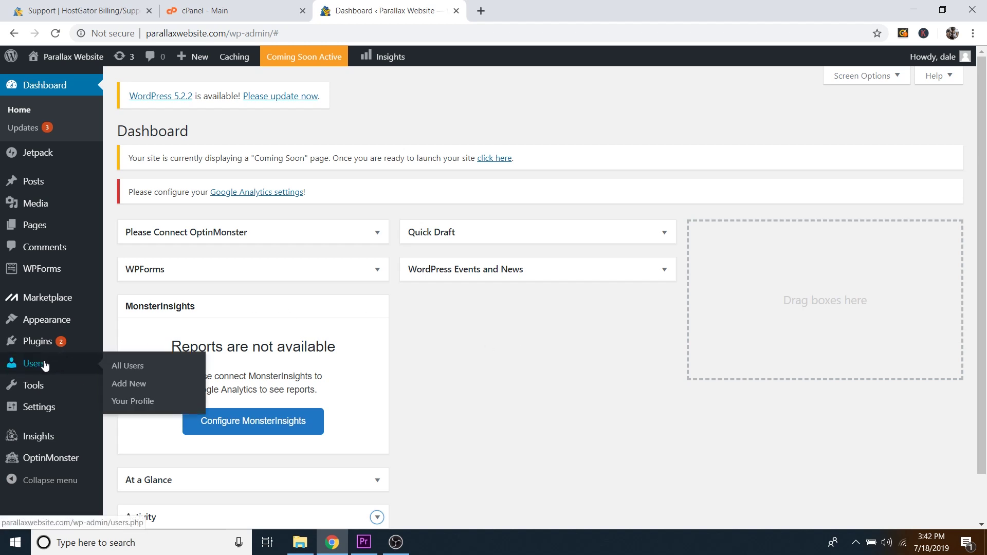
# Step: On the admin user's profile, replace the generated password with your own pasted password
pyautogui.click(140, 370)
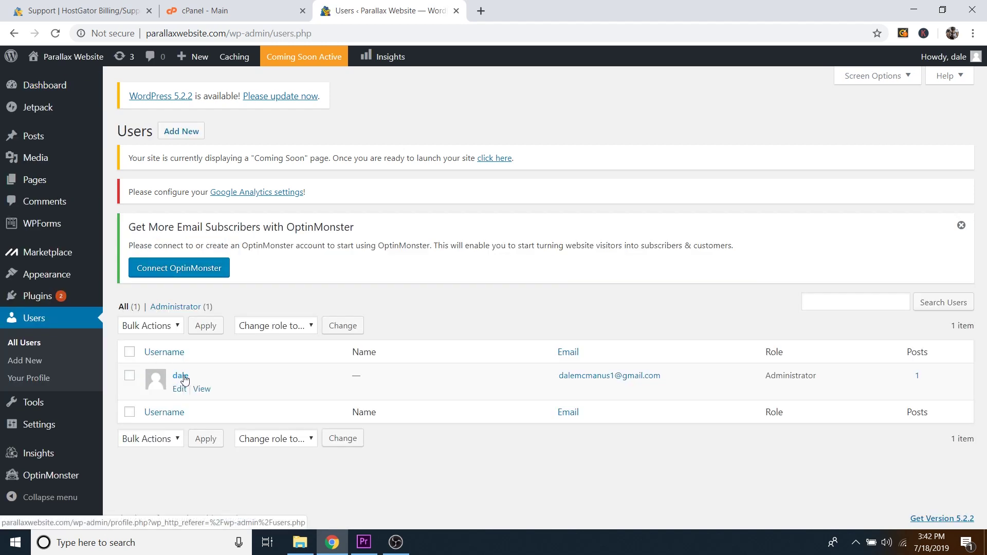
pyautogui.click(184, 379)
pyautogui.scroll(-6, 226, 343)
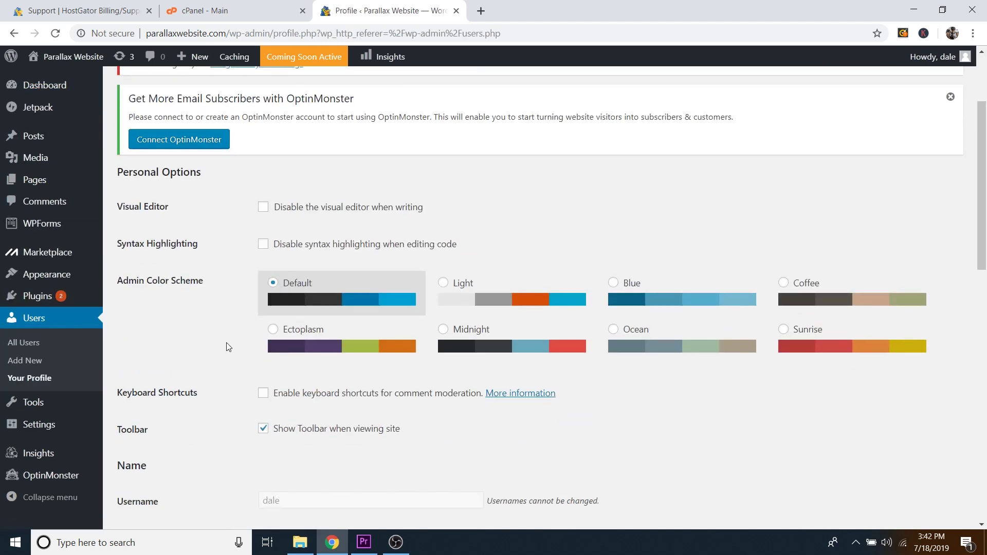
pyautogui.scroll(-10, 226, 343)
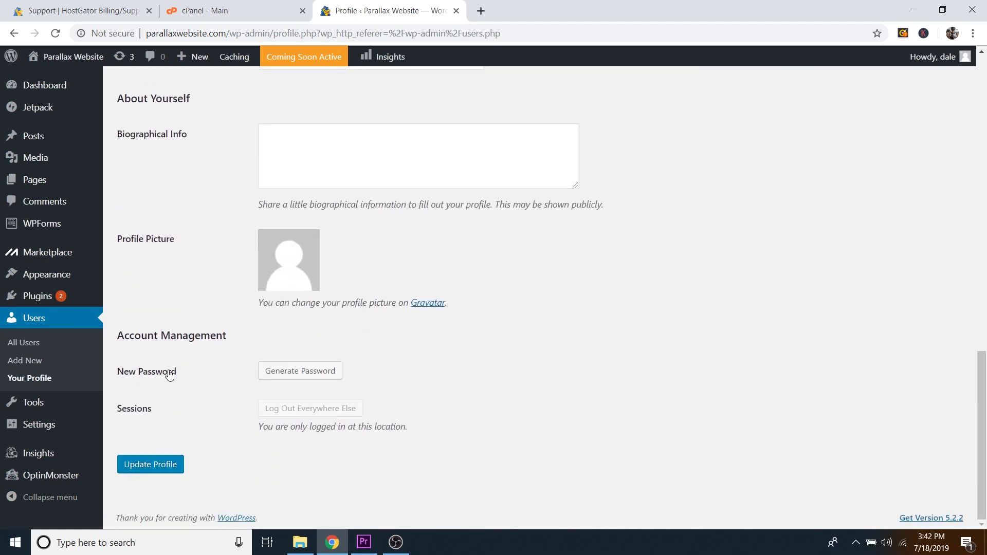
pyautogui.click(289, 373)
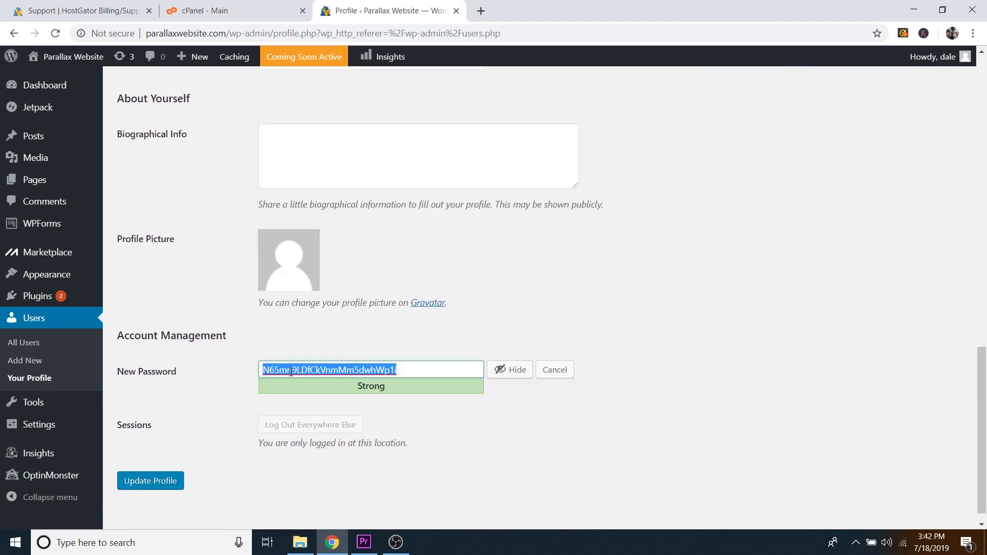
pyautogui.press('BackSpace')
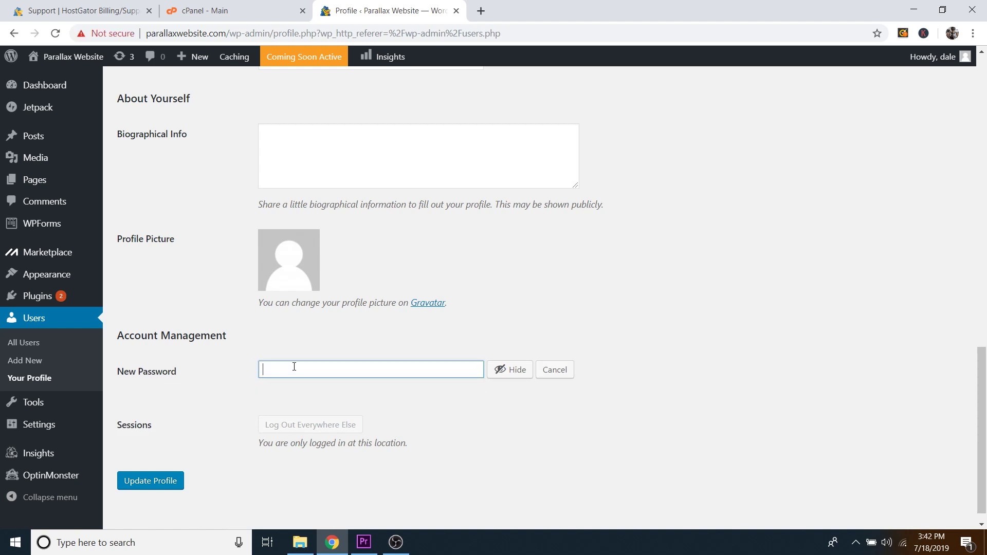
pyautogui.click(510, 369)
pyautogui.hotkey('ctrl', 'v')
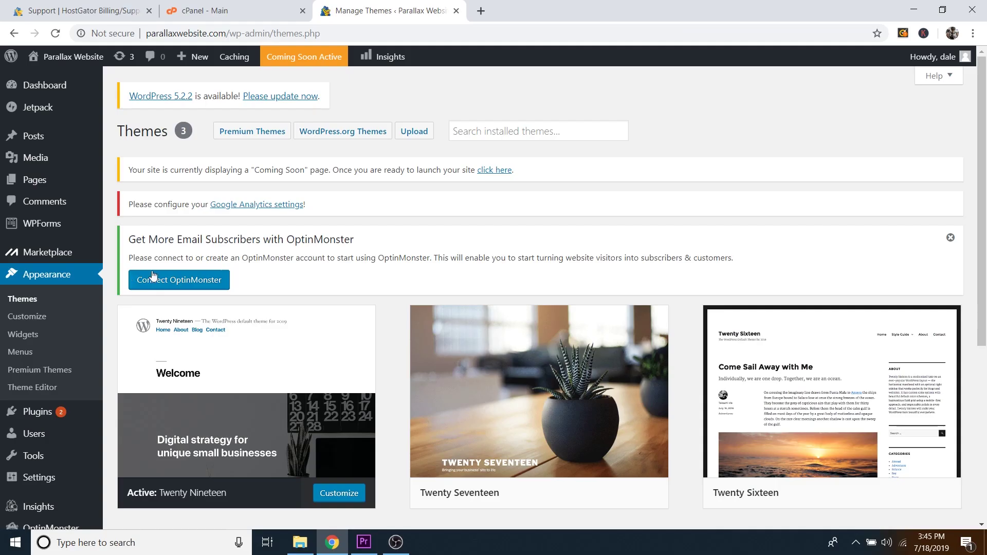
pyautogui.scroll(-1, 278, 350)
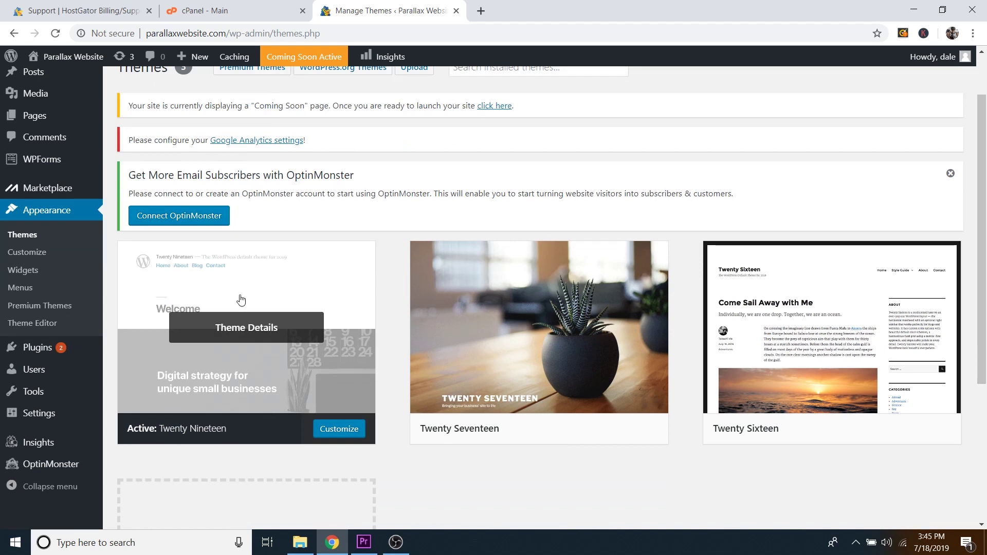
pyautogui.moveTo(77, 59)
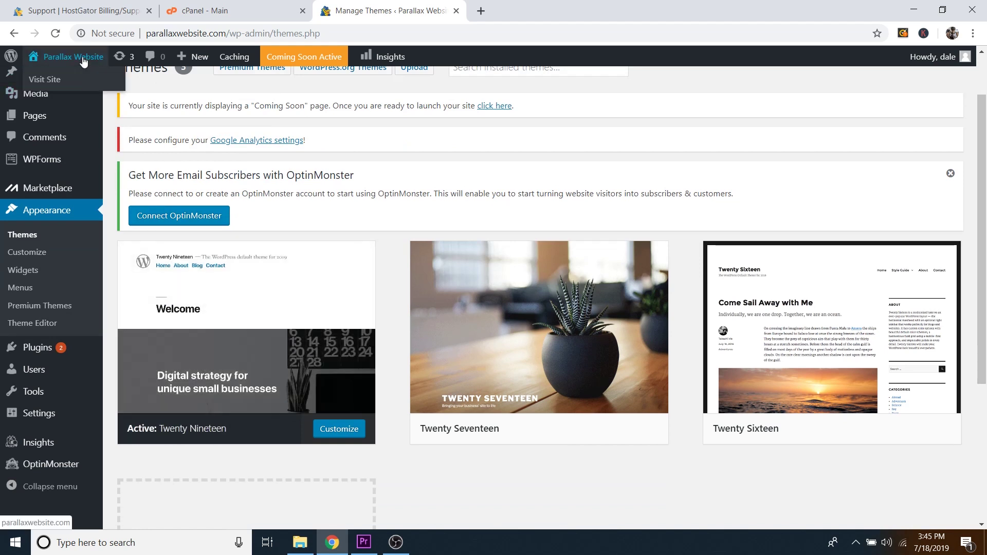
pyautogui.rightClick(51, 84)
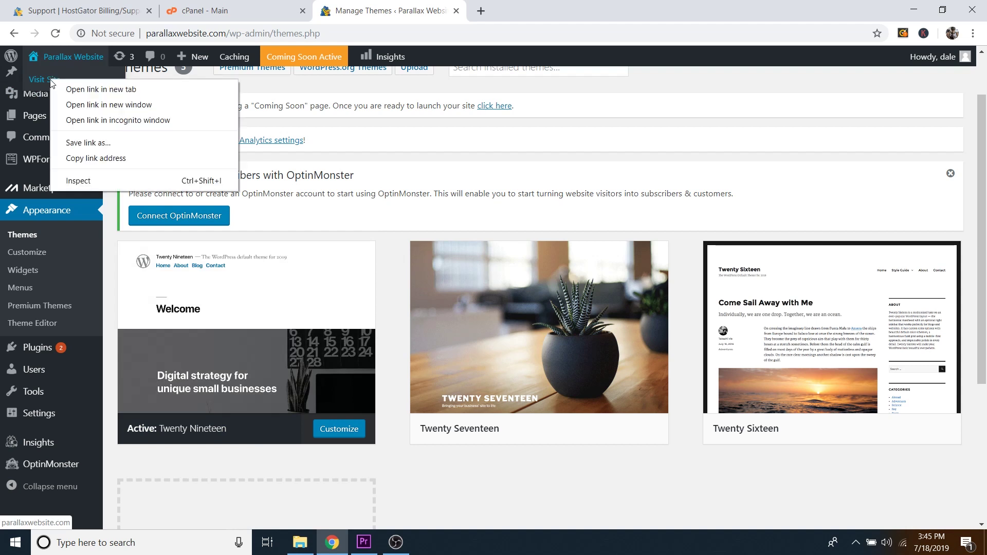
pyautogui.click(89, 90)
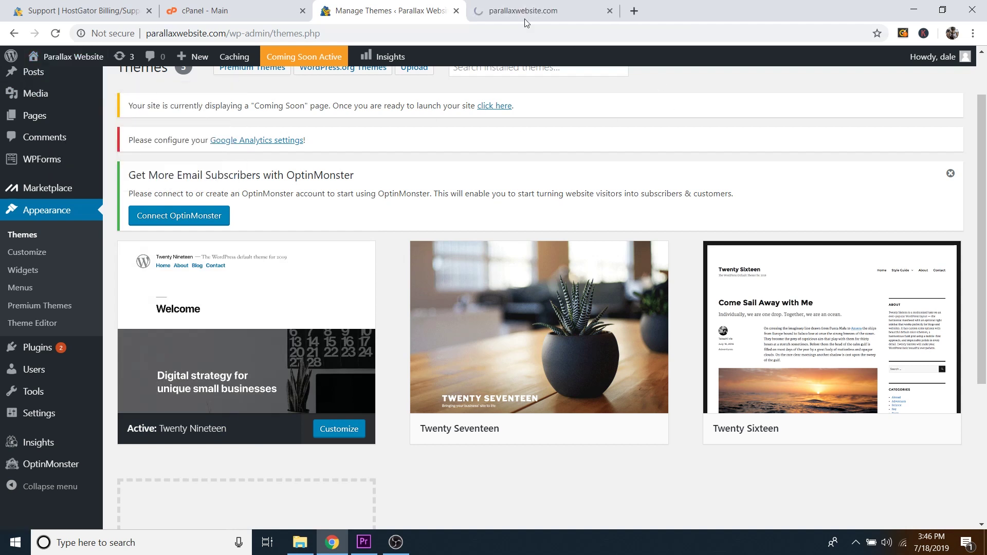
pyautogui.click(535, 11)
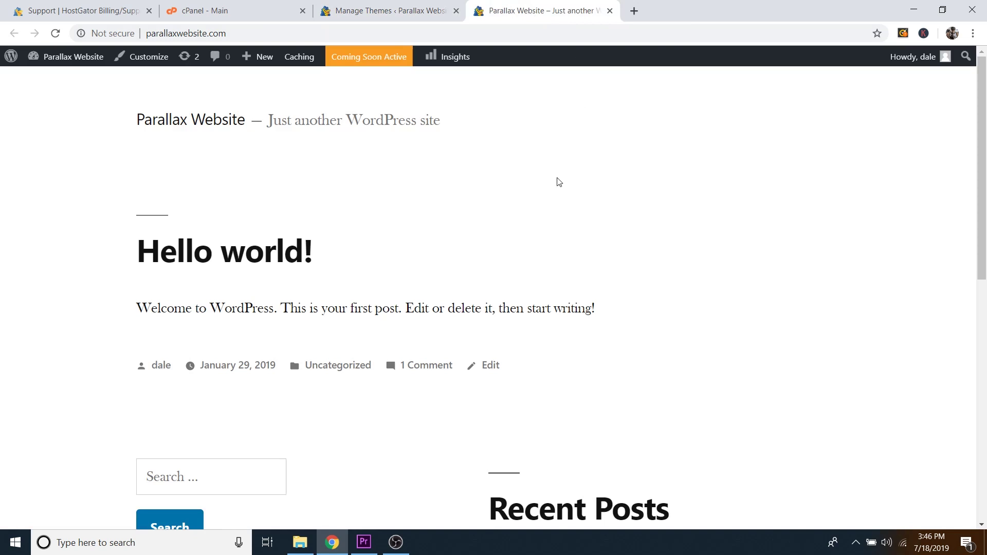
pyautogui.scroll(-10, 559, 181)
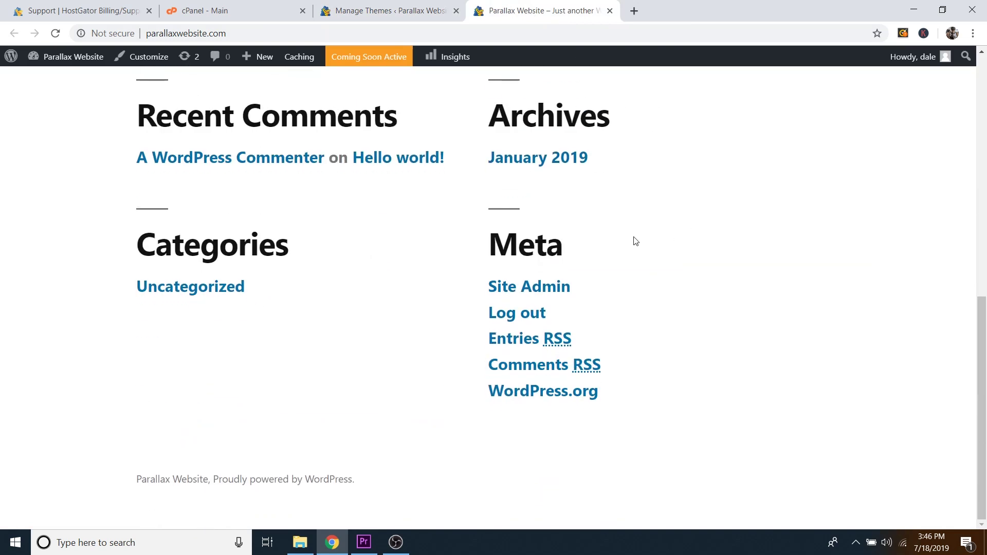
pyautogui.scroll(10, 636, 241)
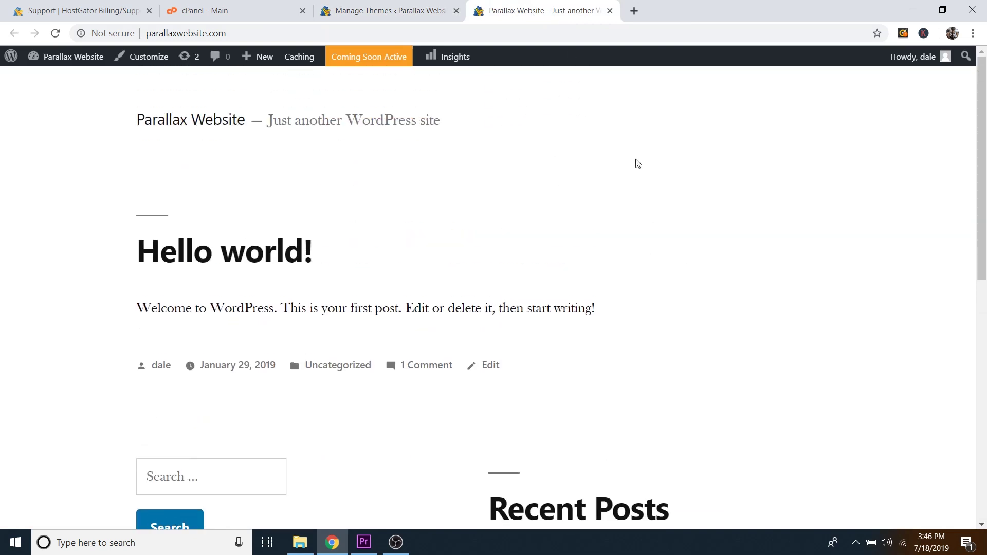
pyautogui.click(610, 11)
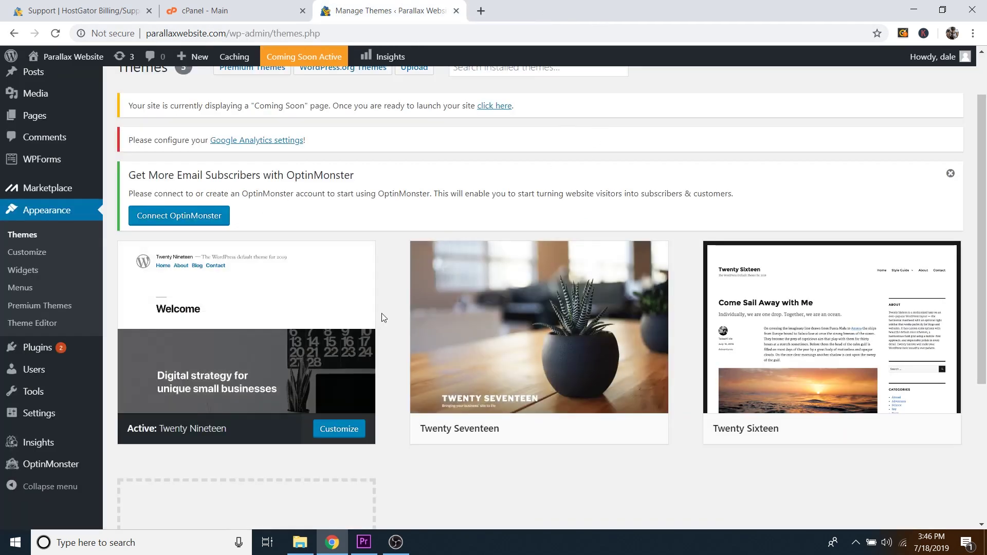
# Step: Search for the Astra theme, install it and activate it
pyautogui.scroll(-4, 386, 310)
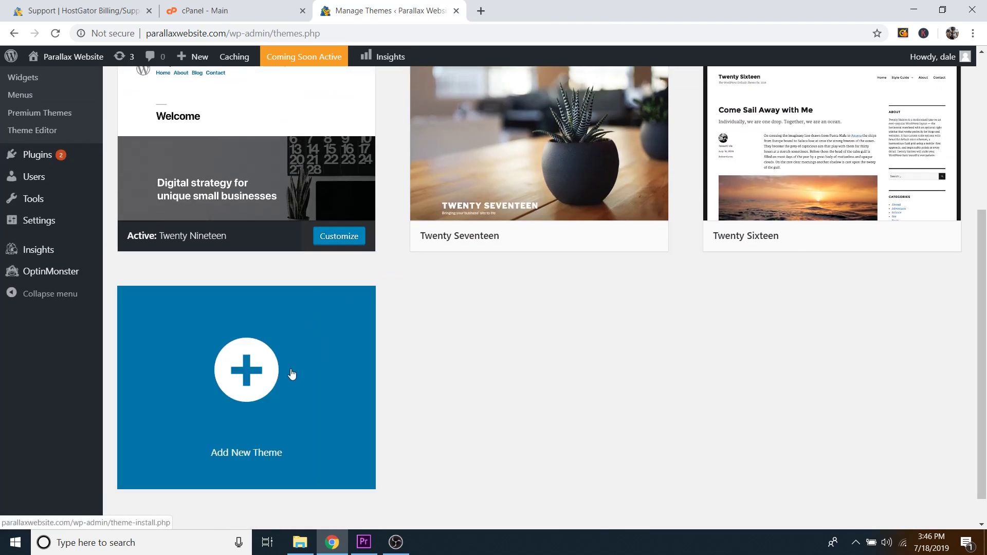
pyautogui.click(291, 374)
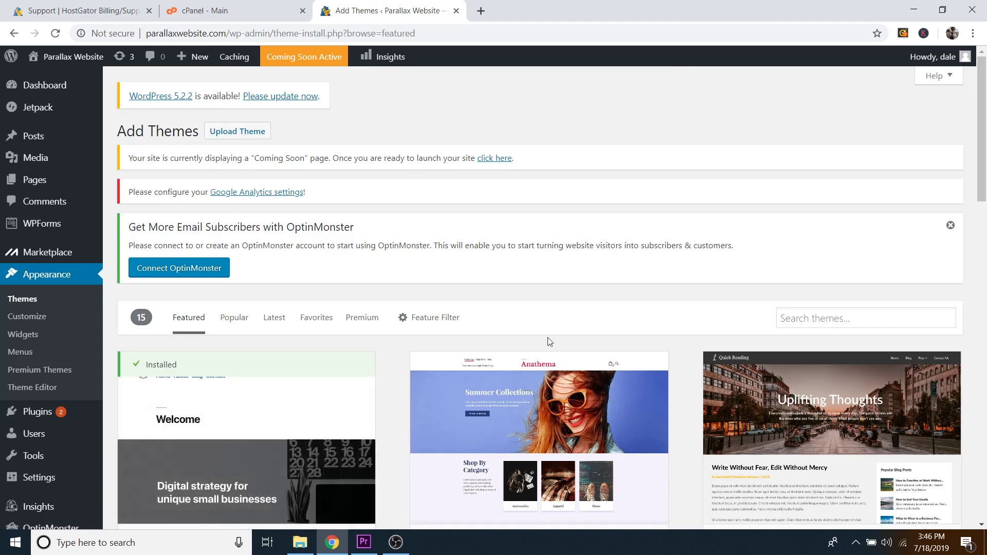
pyautogui.click(804, 317)
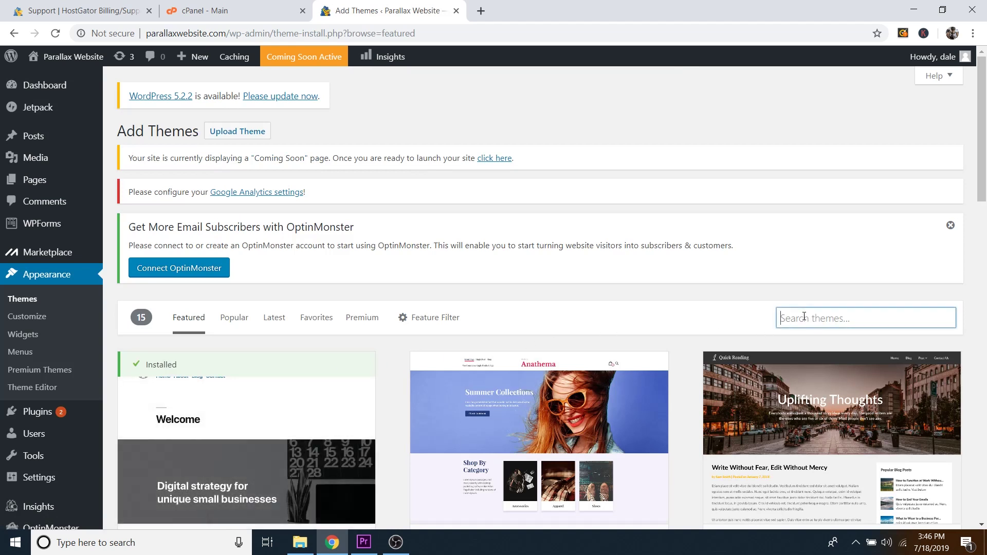
pyautogui.write('astra')
pyautogui.scroll(-3, 680, 337)
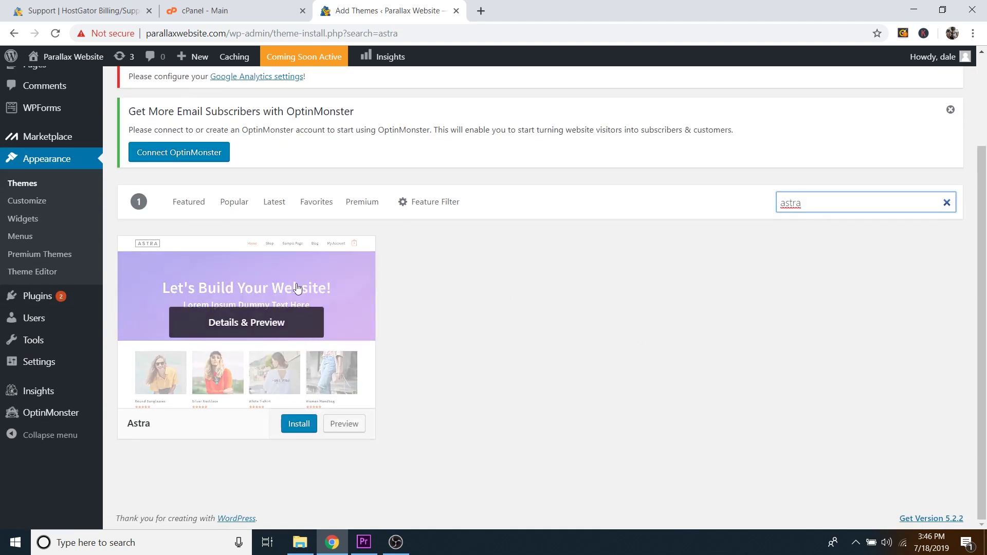
pyautogui.click(298, 427)
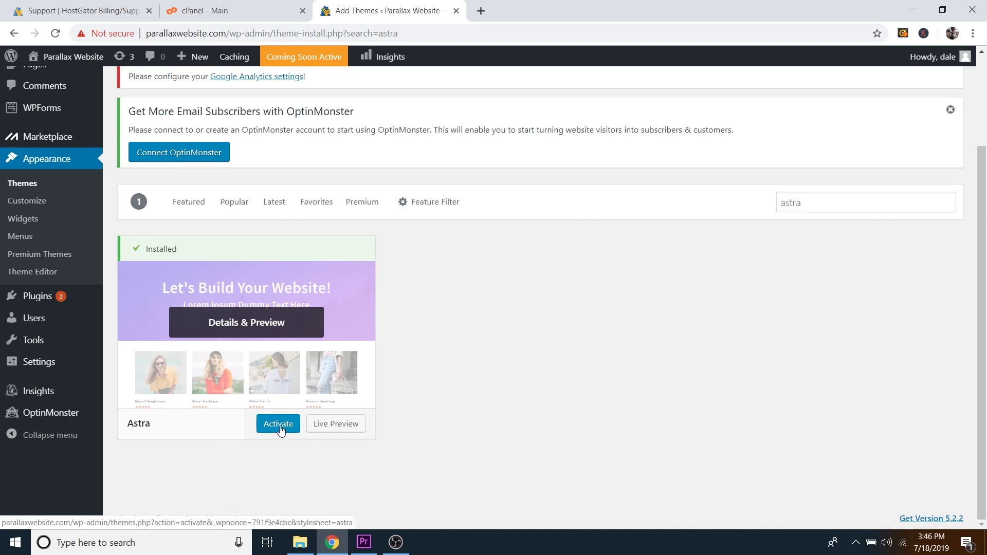
pyautogui.click(279, 429)
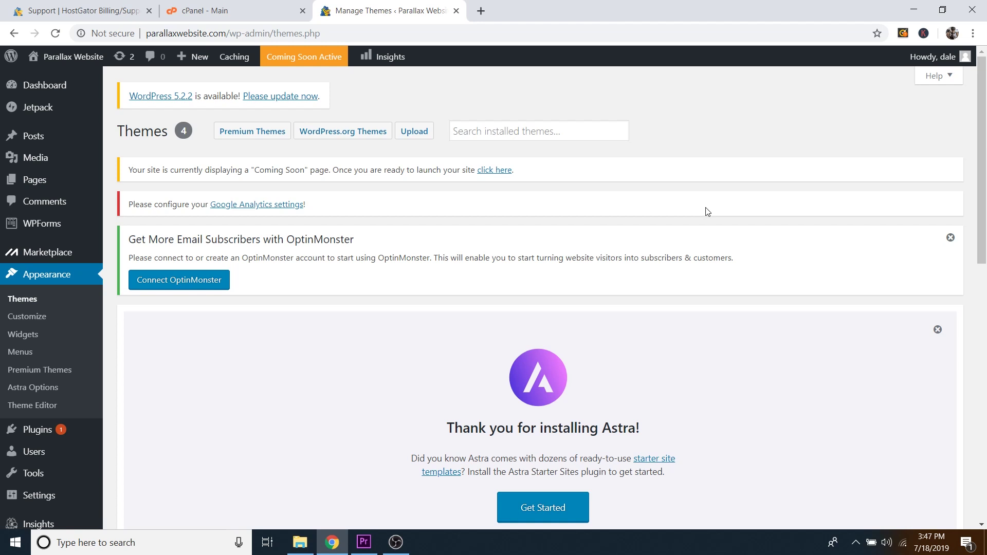
# Step: Install and activate the Astra Starter Sites plugin from the Astra welcome notice
pyautogui.scroll(-4, 707, 212)
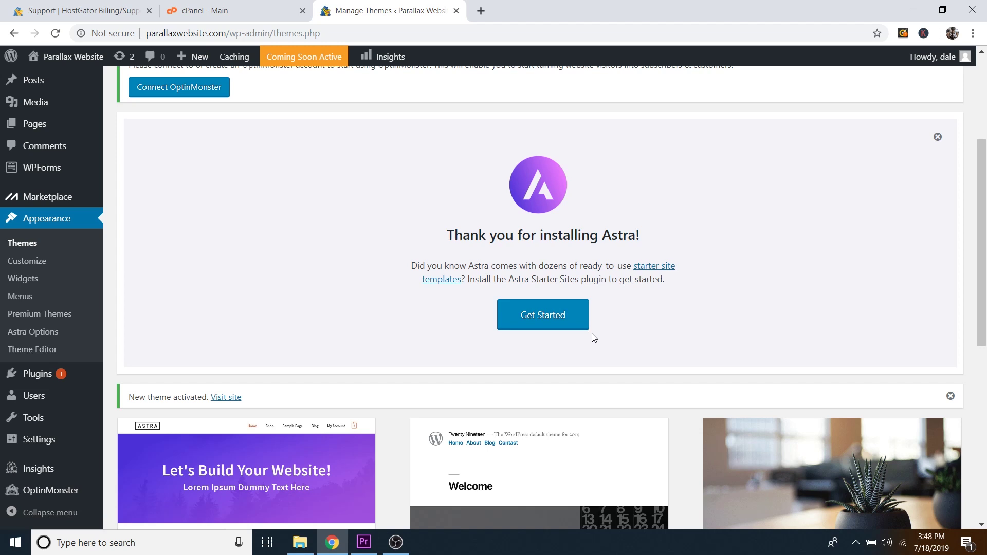
pyautogui.click(543, 318)
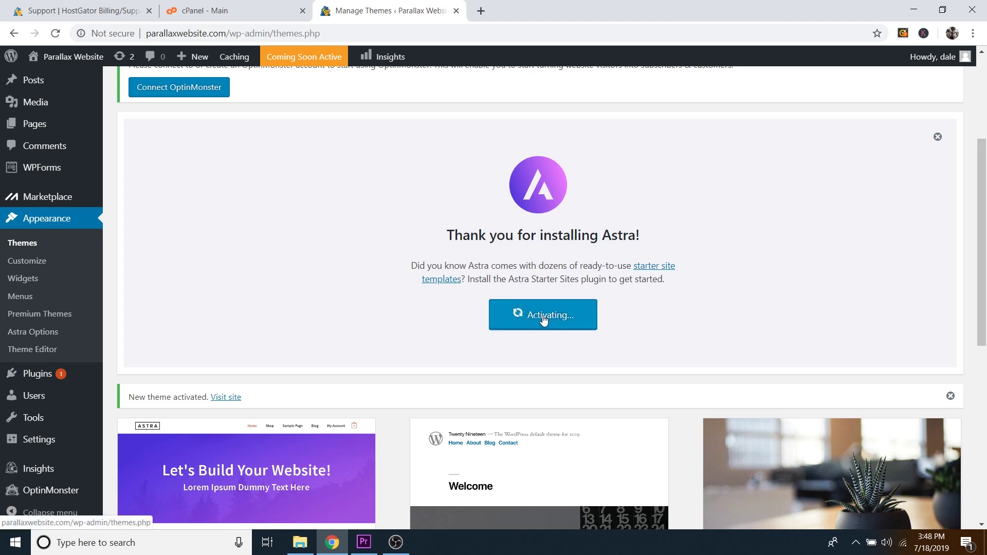
pyautogui.scroll(-1, 535, 274)
# Step: Choose Elementor as the page builder and continue to the starter template library
pyautogui.scroll(-2, 538, 272)
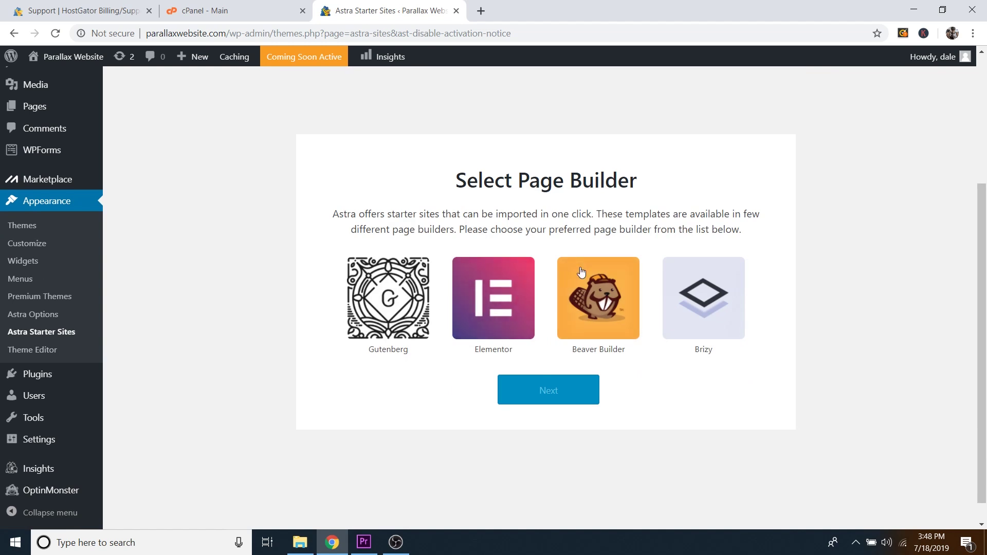
pyautogui.click(493, 286)
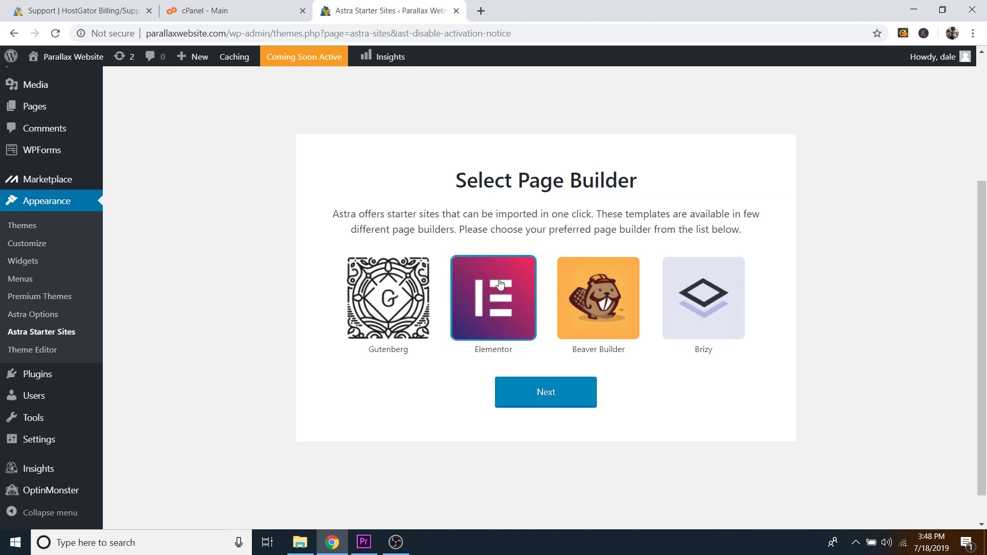
pyautogui.click(554, 394)
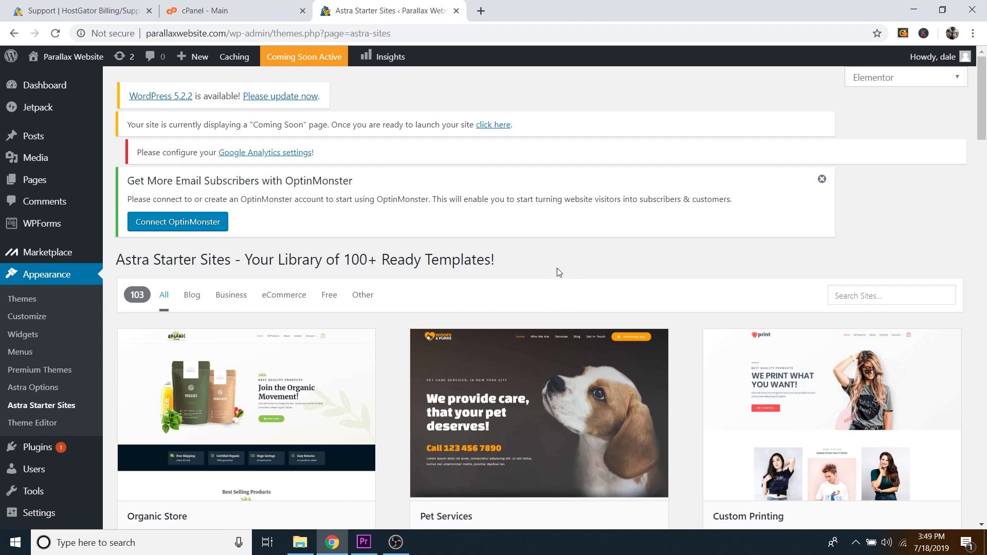
# Step: Filter the starter templates to Free ones and browse the list
pyautogui.click(329, 301)
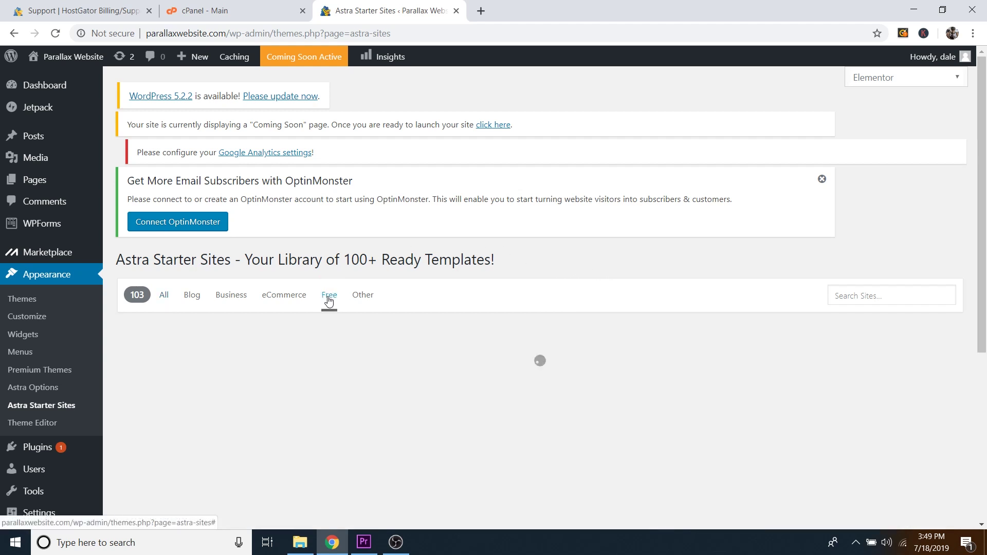
pyautogui.scroll(-4, 689, 260)
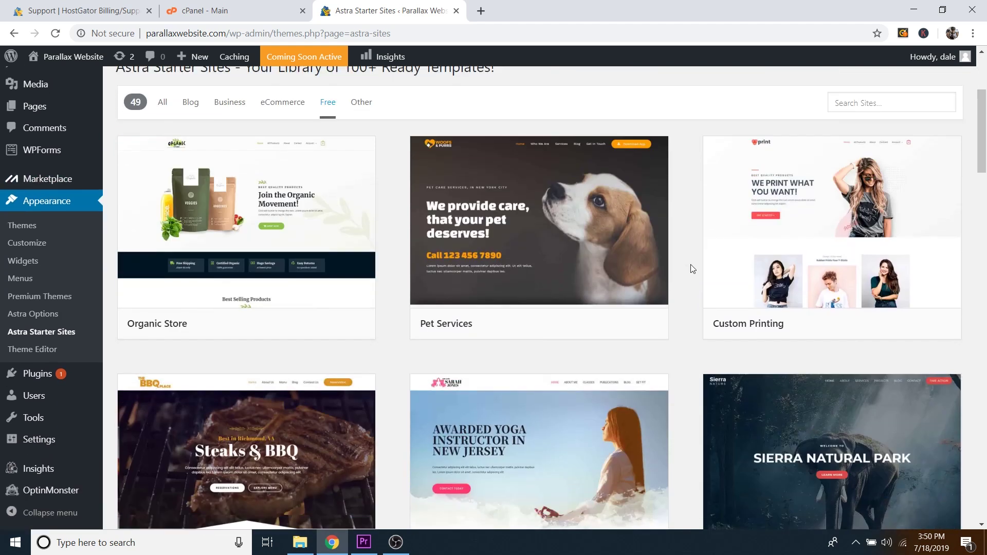
pyautogui.scroll(-2, 692, 269)
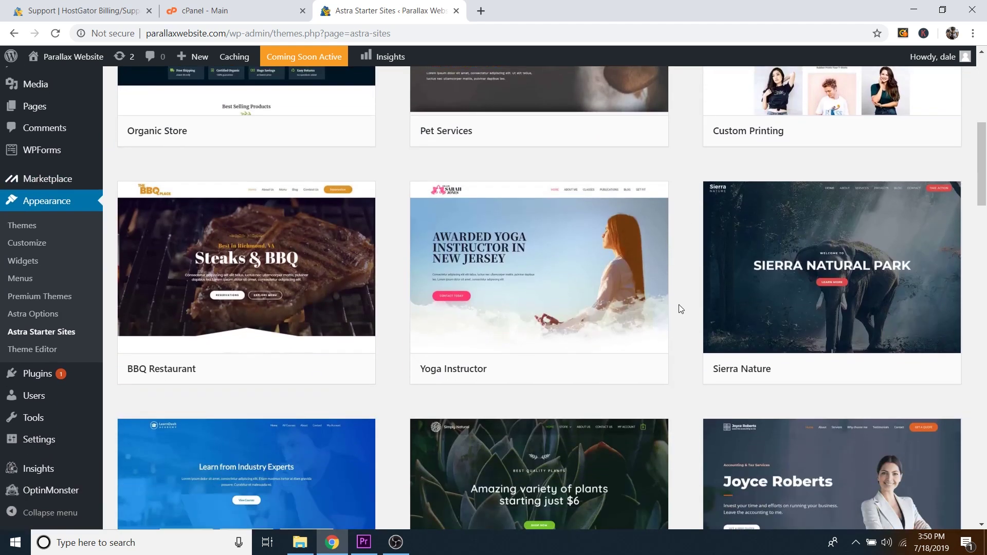
pyautogui.scroll(-1, 681, 309)
pyautogui.scroll(1, 681, 310)
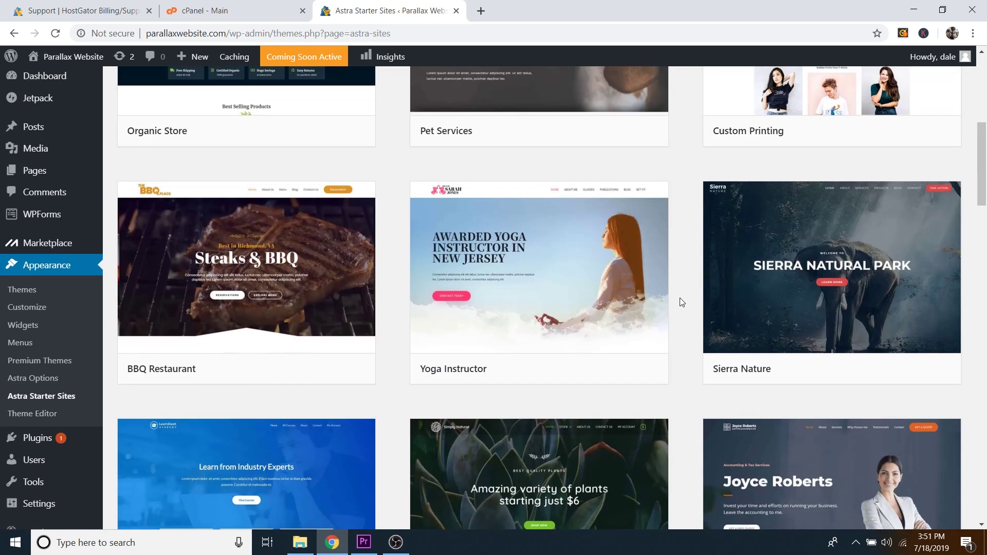
# Step: Preview the Sierra Nature template and scroll through its full page
pyautogui.moveTo(851, 288)
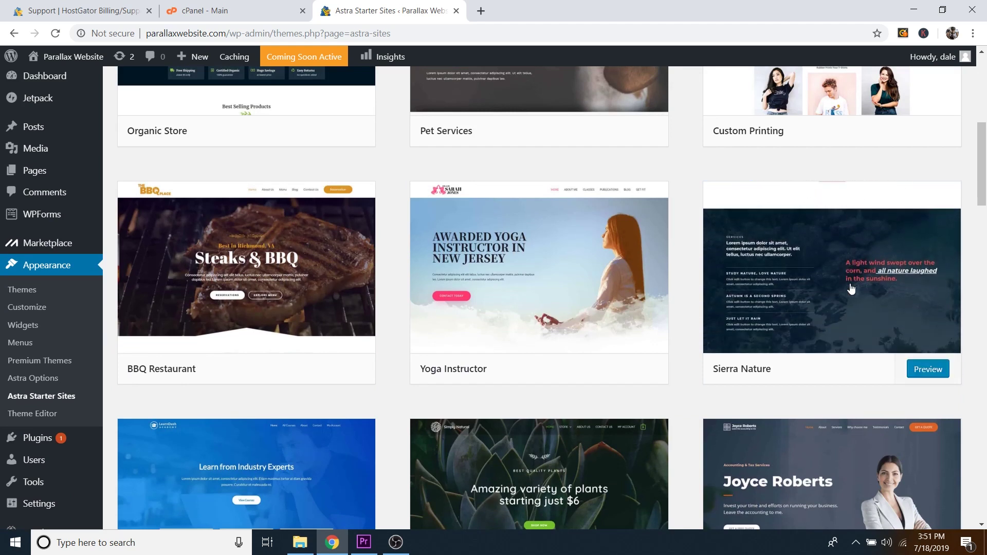
pyautogui.click(928, 370)
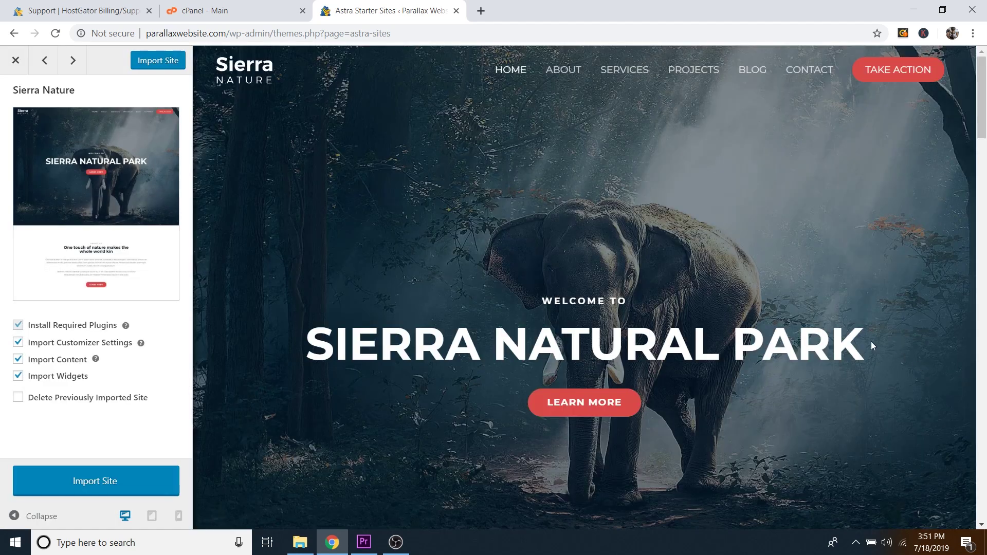
pyautogui.scroll(-10, 870, 342)
pyautogui.scroll(-15, 835, 339)
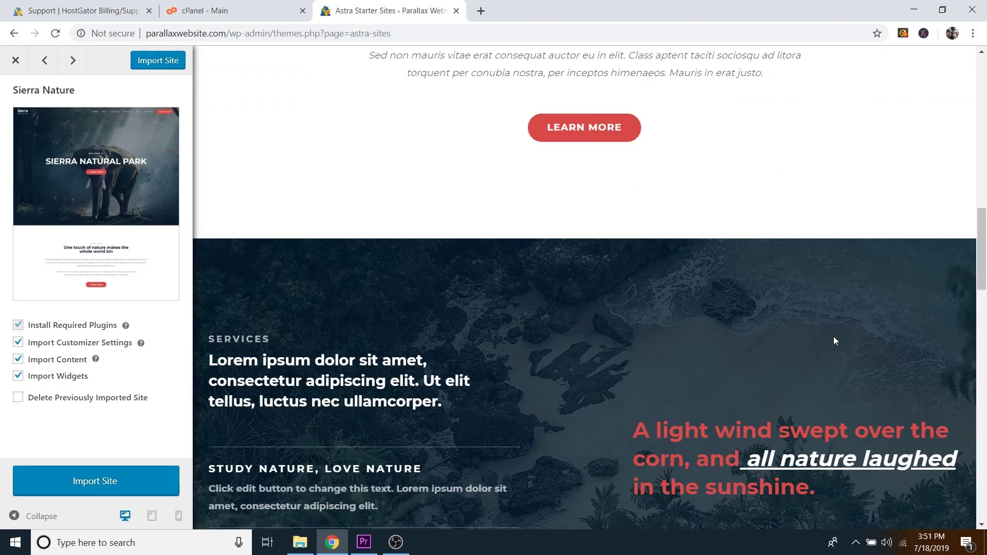
pyautogui.scroll(-10, 836, 329)
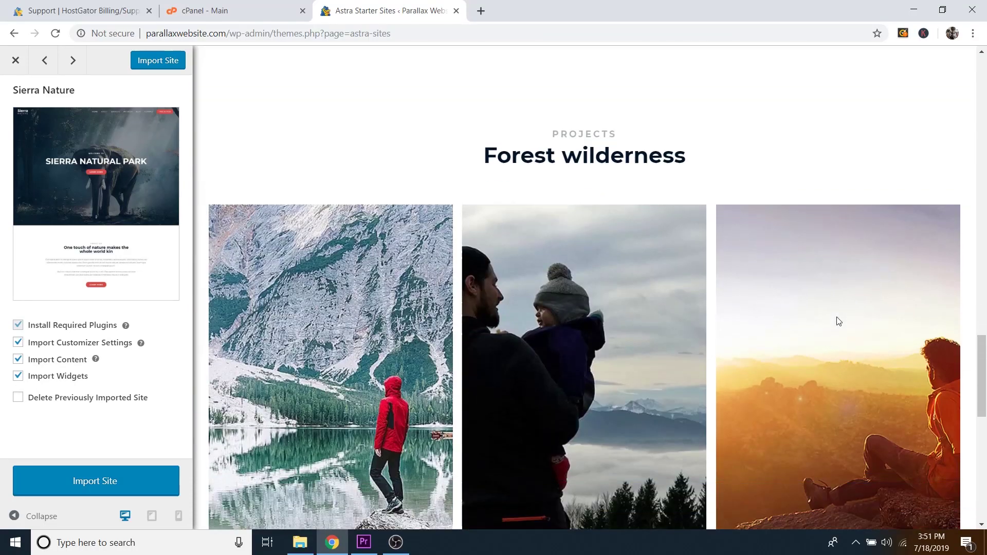
pyautogui.scroll(-5, 838, 311)
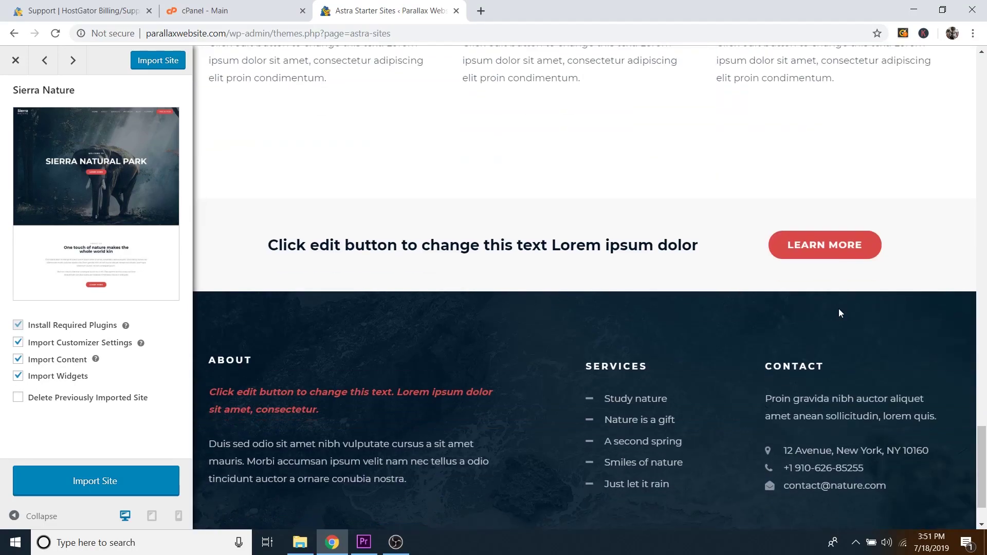
pyautogui.scroll(15, 734, 293)
pyautogui.scroll(15, 733, 293)
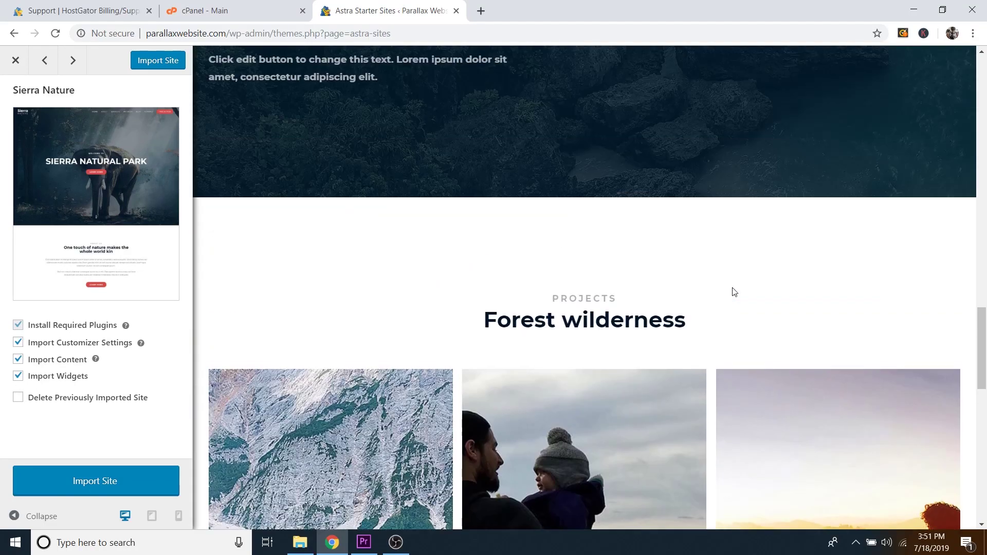
pyautogui.scroll(10, 717, 259)
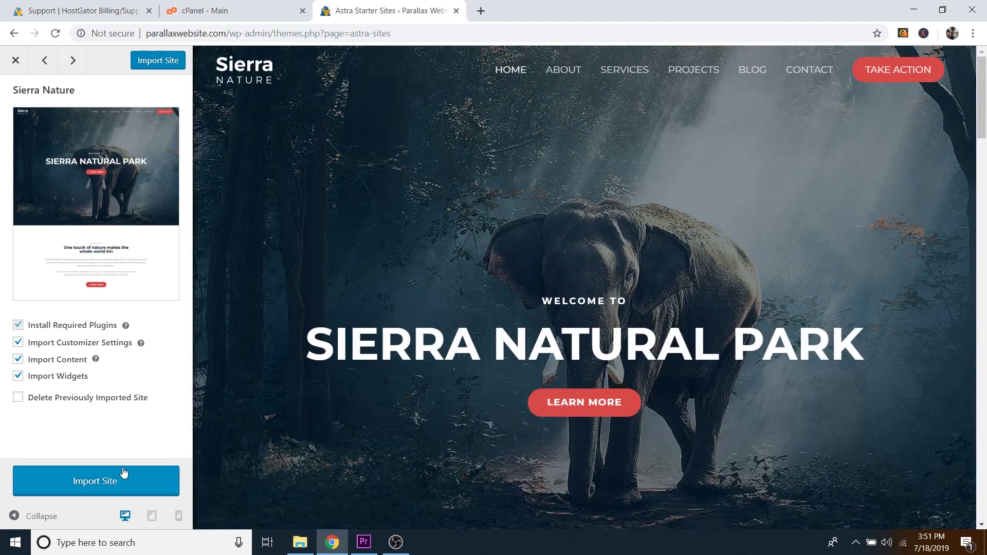
# Step: Import Sierra Nature, view the new site, and close the Astra, cPanel and HostGator tabs
pyautogui.click(131, 484)
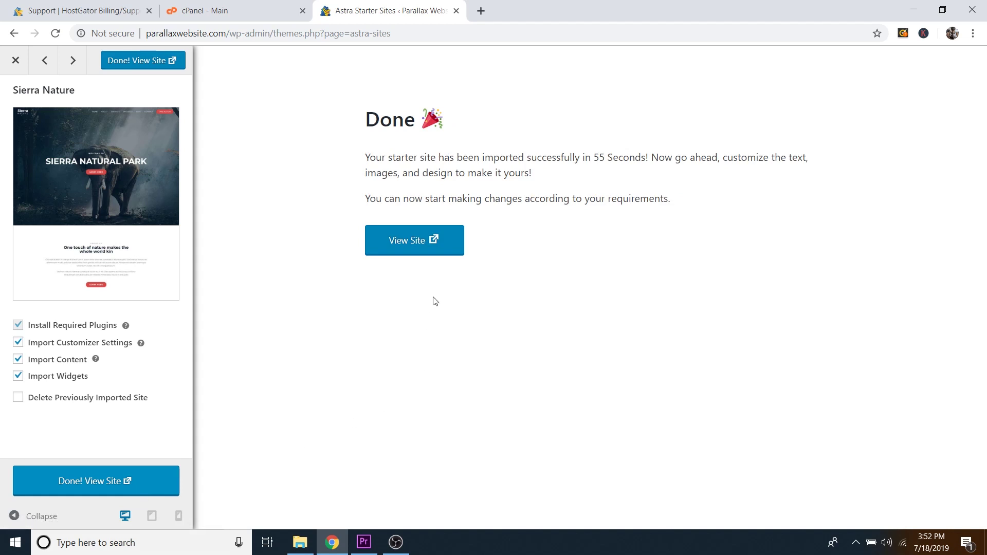
pyautogui.click(417, 243)
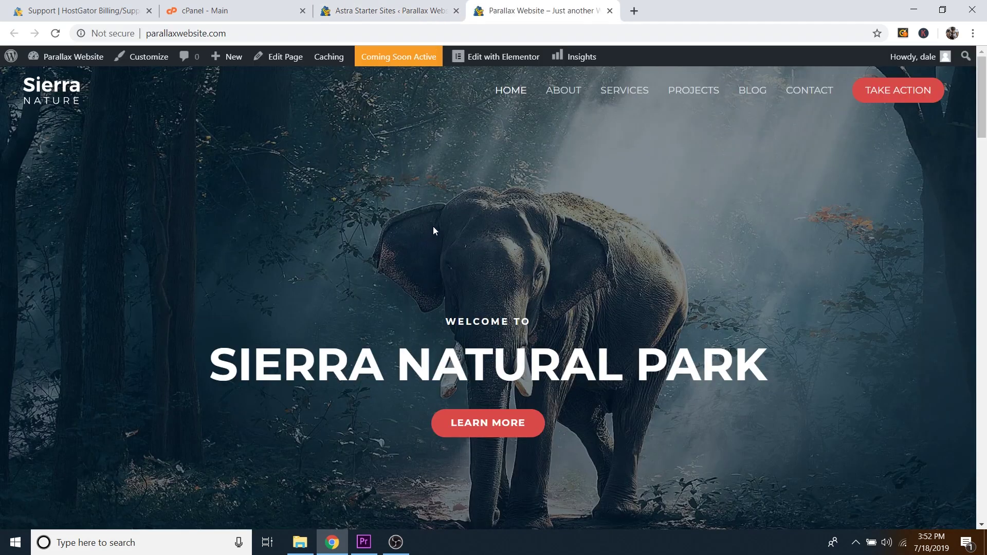
pyautogui.click(456, 11)
pyautogui.click(302, 11)
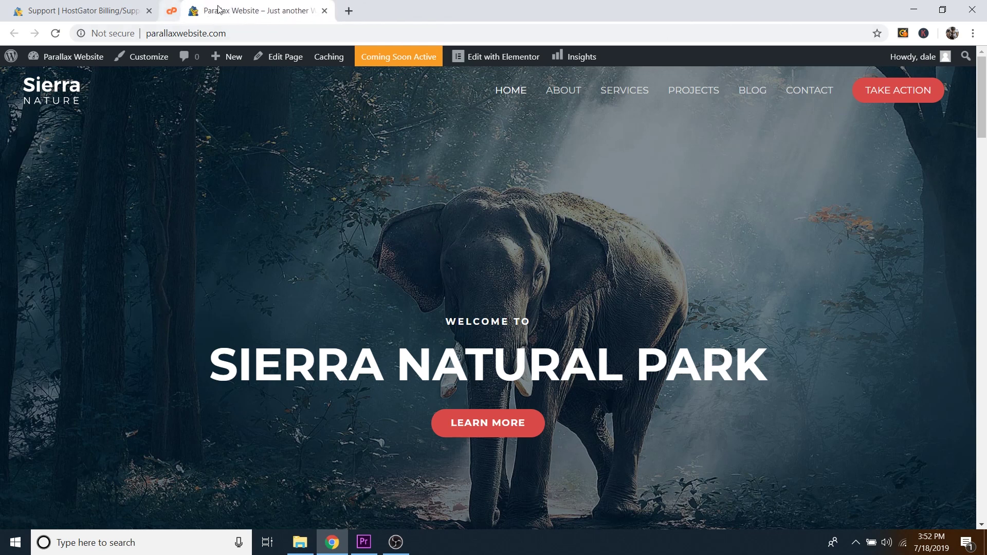
pyautogui.click(149, 10)
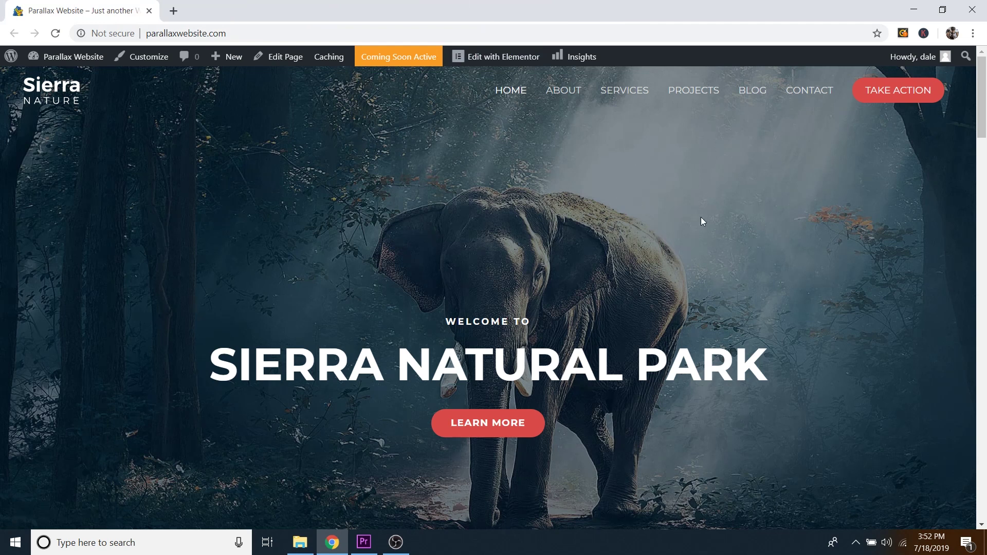
pyautogui.scroll(-10, 701, 221)
pyautogui.scroll(8, 628, 266)
# Step: Open the HOME page in the Elementor editor and dismiss the Flexbox changes notice
pyautogui.moveTo(494, 63)
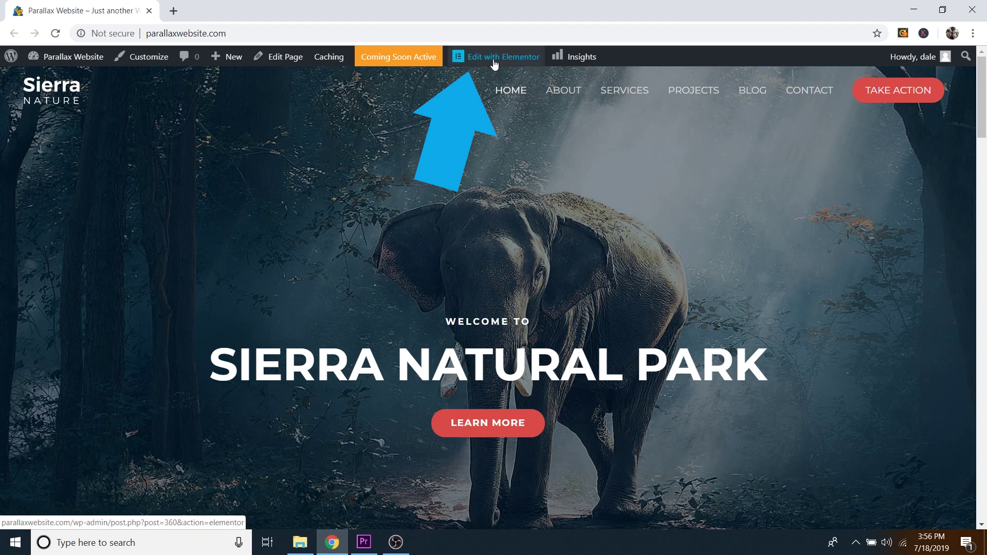
pyautogui.click(492, 61)
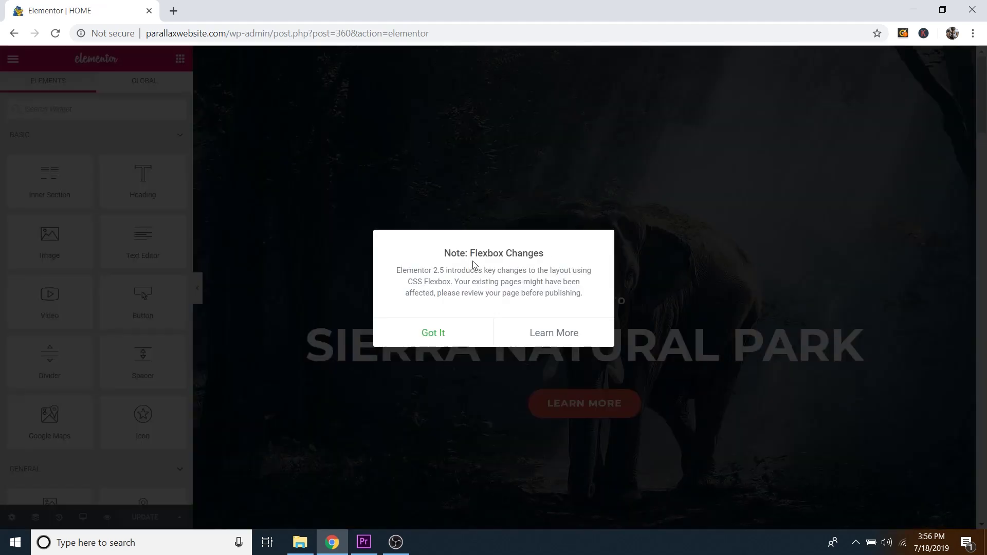
pyautogui.click(438, 338)
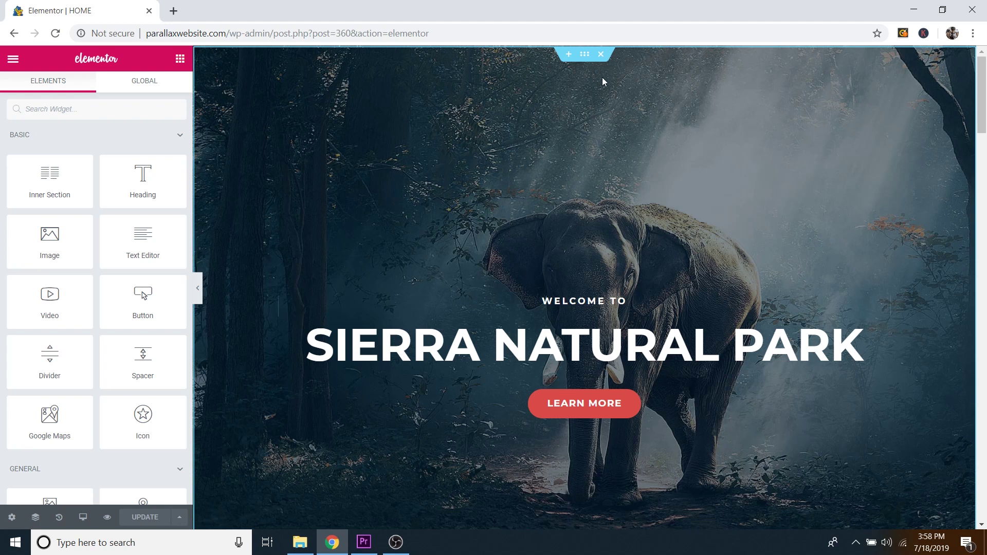
# Step: Delete the elephant hero, About Us, Services, Projects and call-to-action sections
pyautogui.click(600, 54)
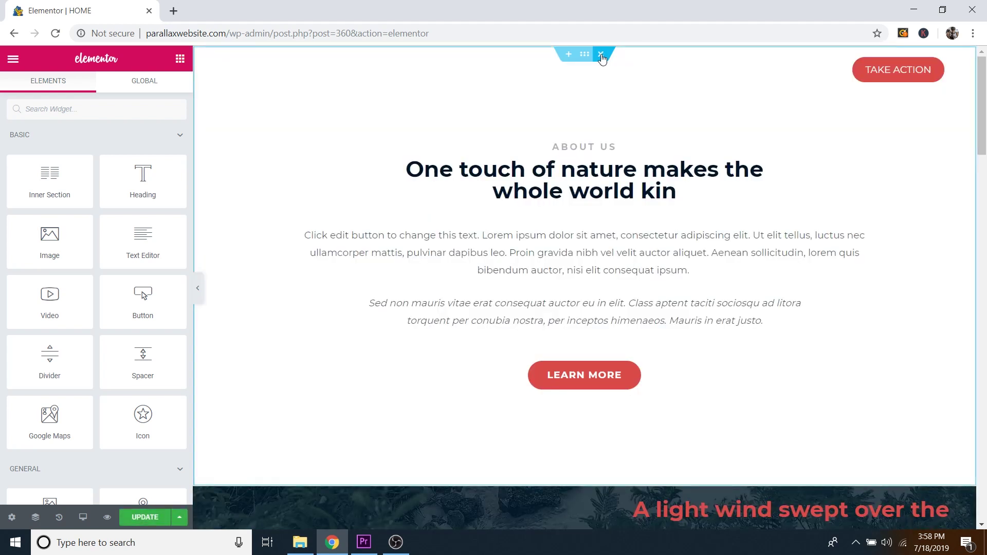
pyautogui.click(600, 54)
pyautogui.click(600, 54)
pyautogui.click(600, 54)
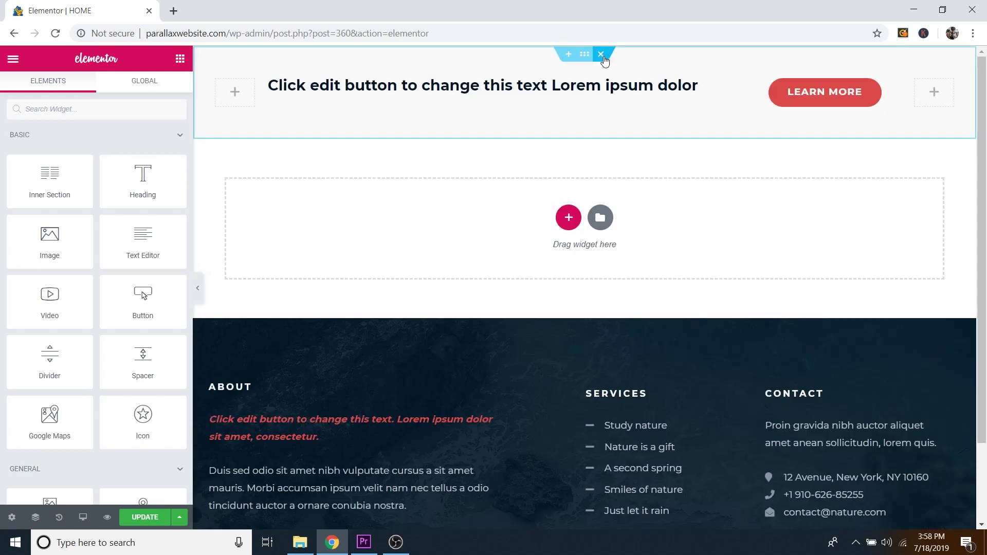
pyautogui.click(601, 55)
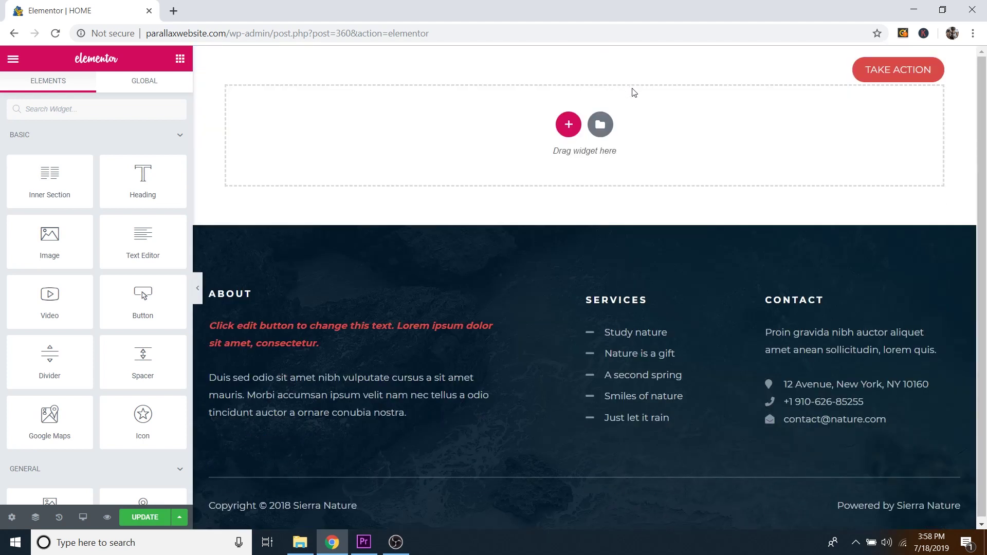
# Step: Bring up the template library's import view under My Templates
pyautogui.click(600, 128)
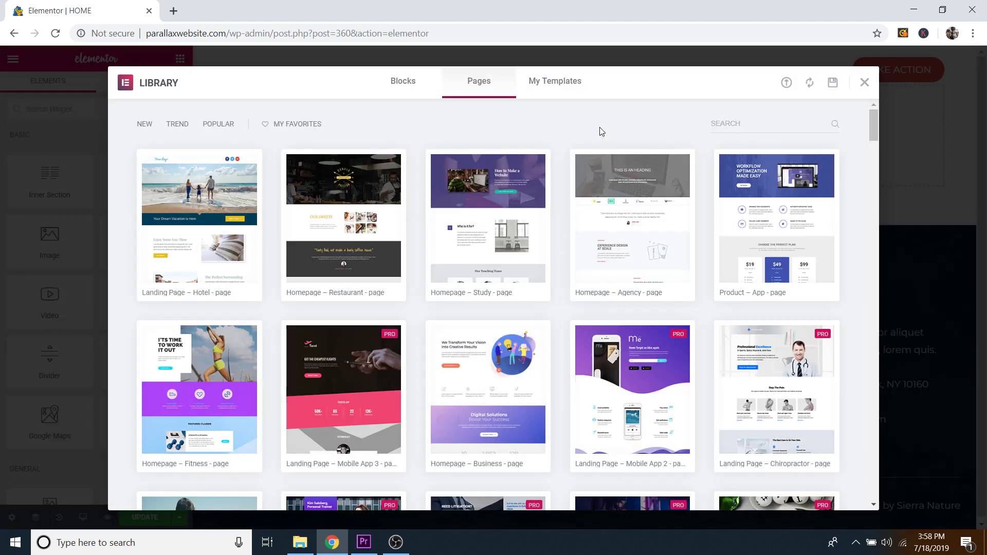
pyautogui.click(557, 84)
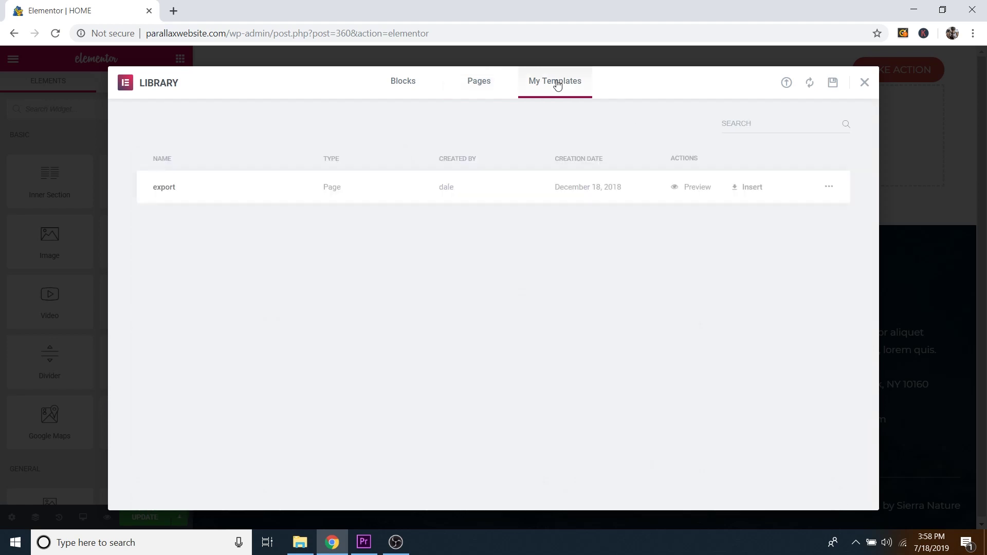
pyautogui.click(787, 87)
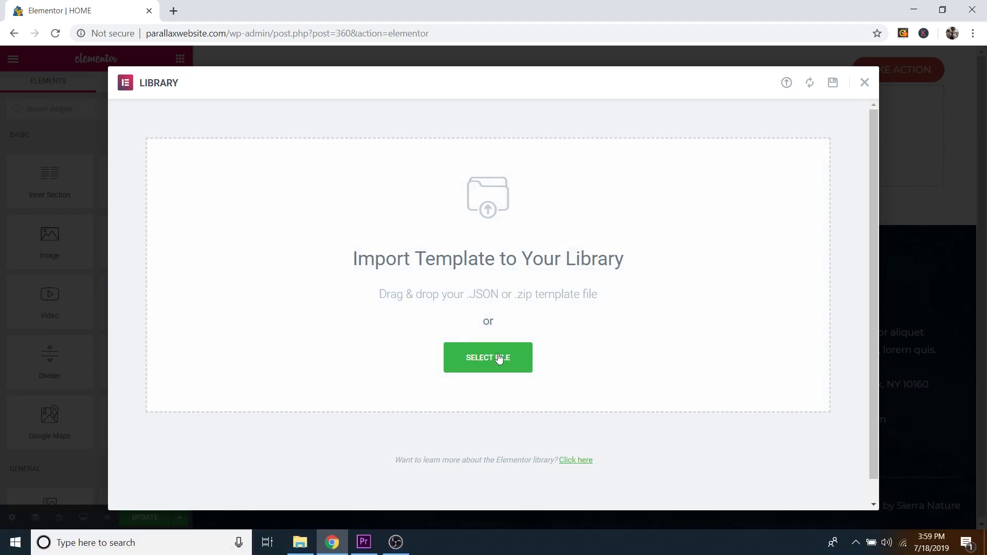
# Step: Import the CPW Parallax Homepage template from Desktop > Parallax Website Templates
pyautogui.click(486, 364)
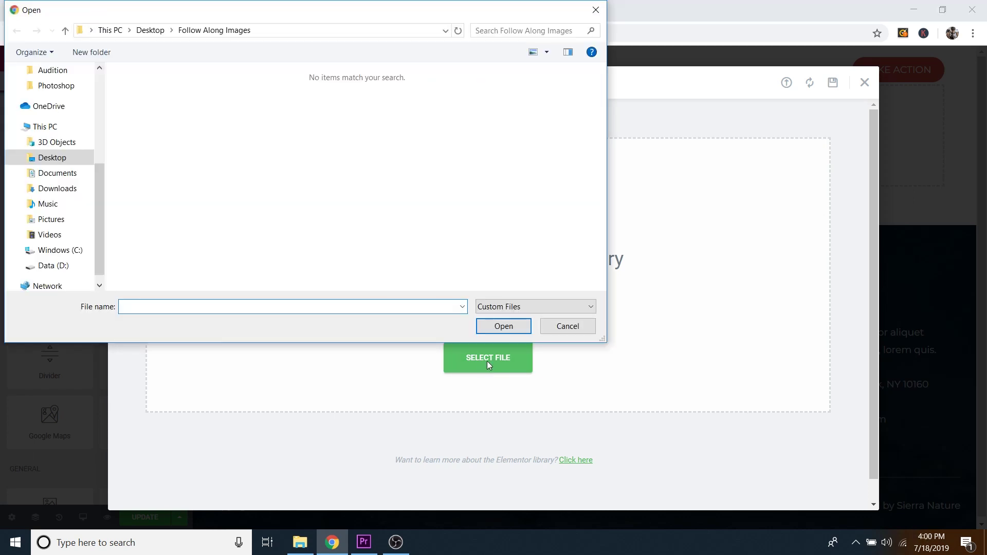
pyautogui.click(150, 30)
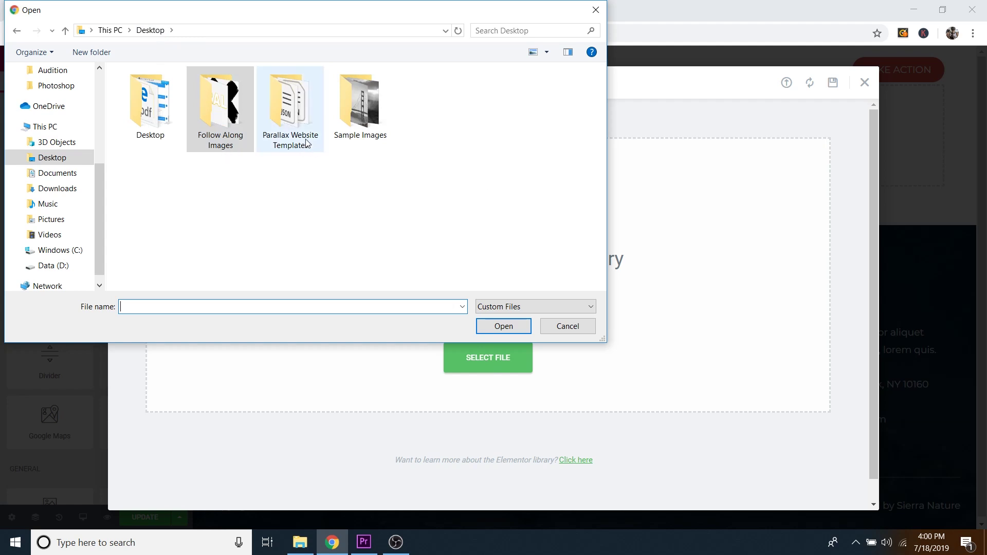
pyautogui.doubleClick(290, 106)
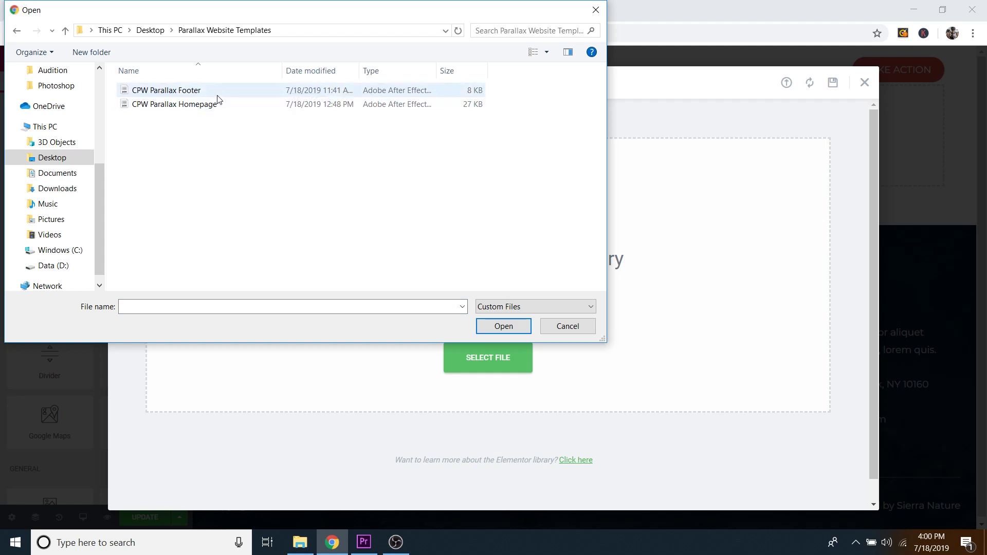
pyautogui.click(190, 105)
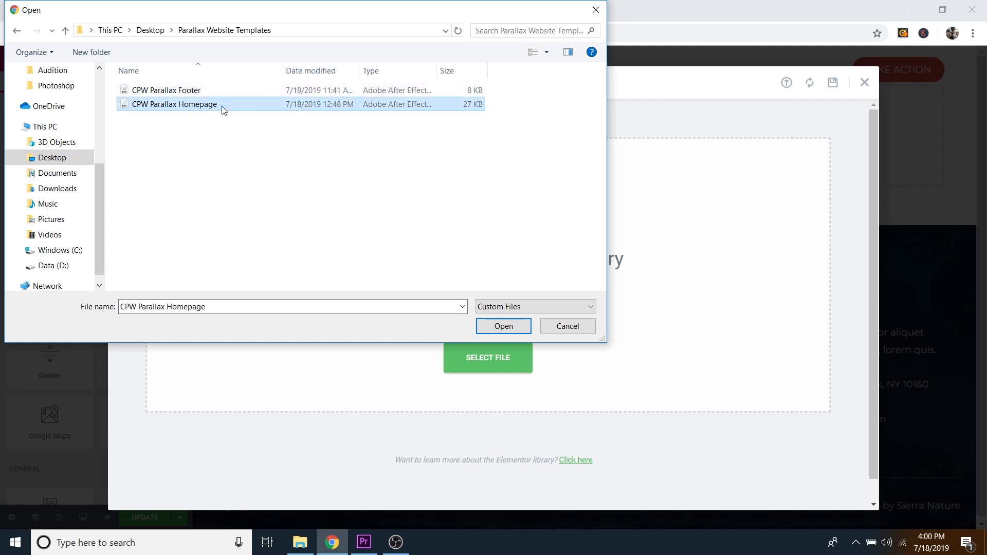
pyautogui.click(505, 326)
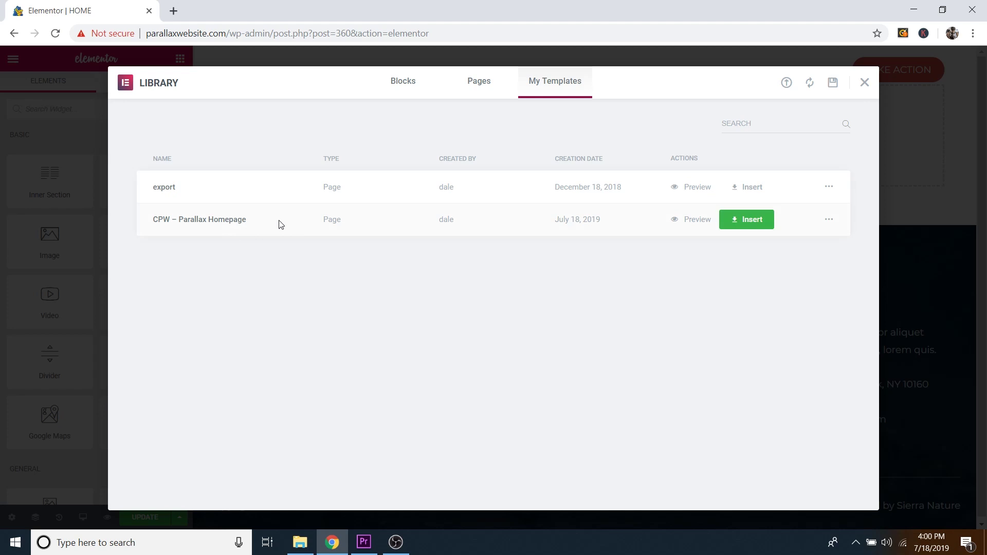
# Step: Import the CPW Parallax Footer template file into the library
pyautogui.click(788, 85)
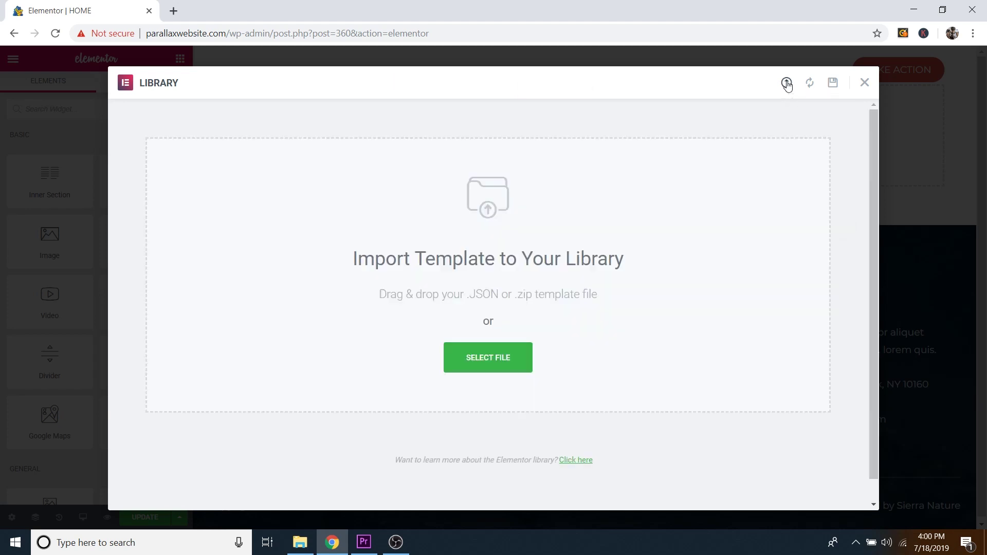
pyautogui.click(480, 362)
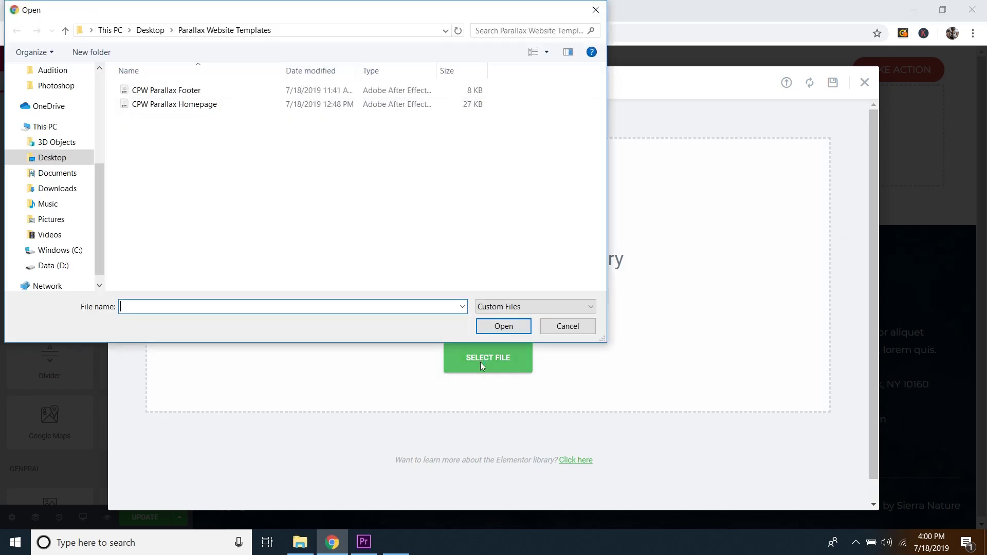
pyautogui.click(178, 91)
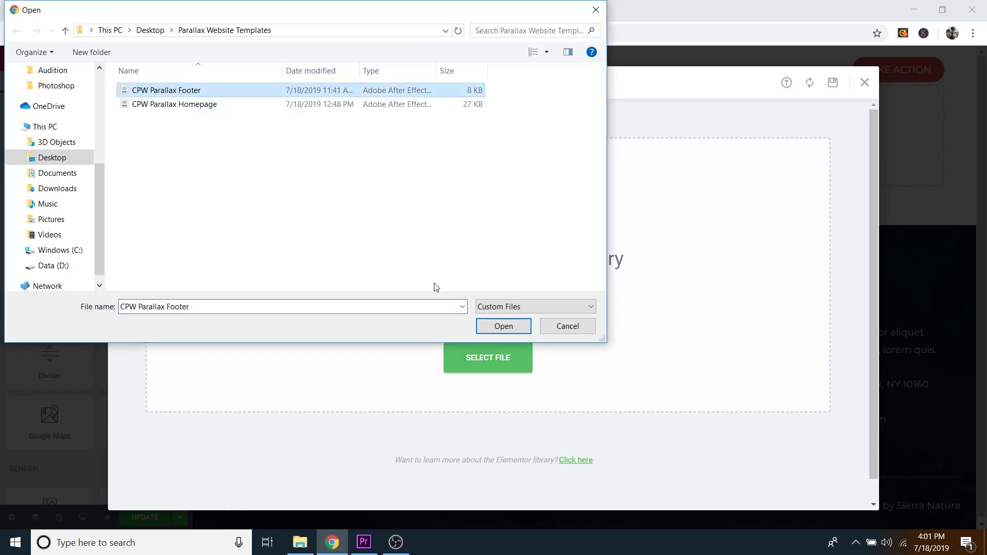
pyautogui.click(503, 327)
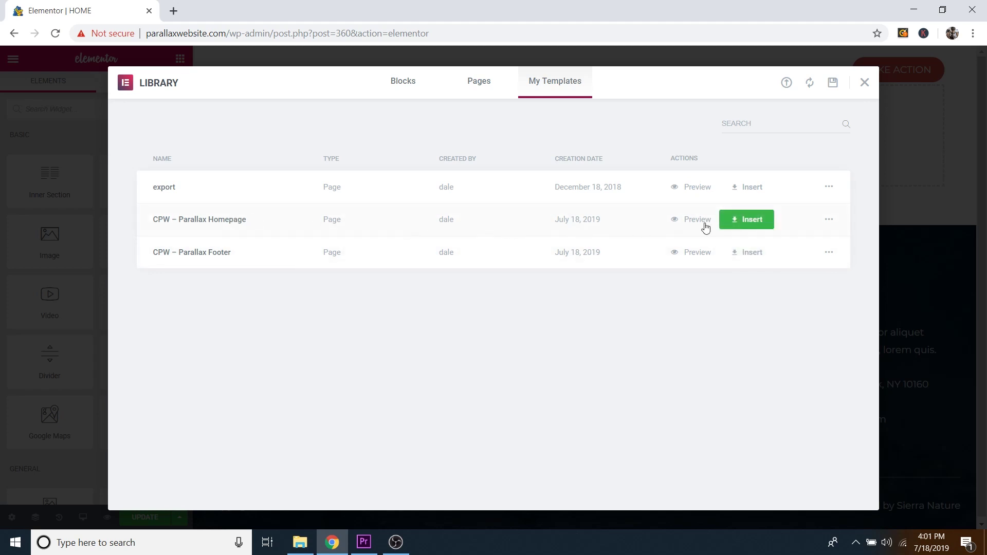
# Step: Insert the CPW – Parallax Homepage template with its document settings and review the page
pyautogui.click(745, 225)
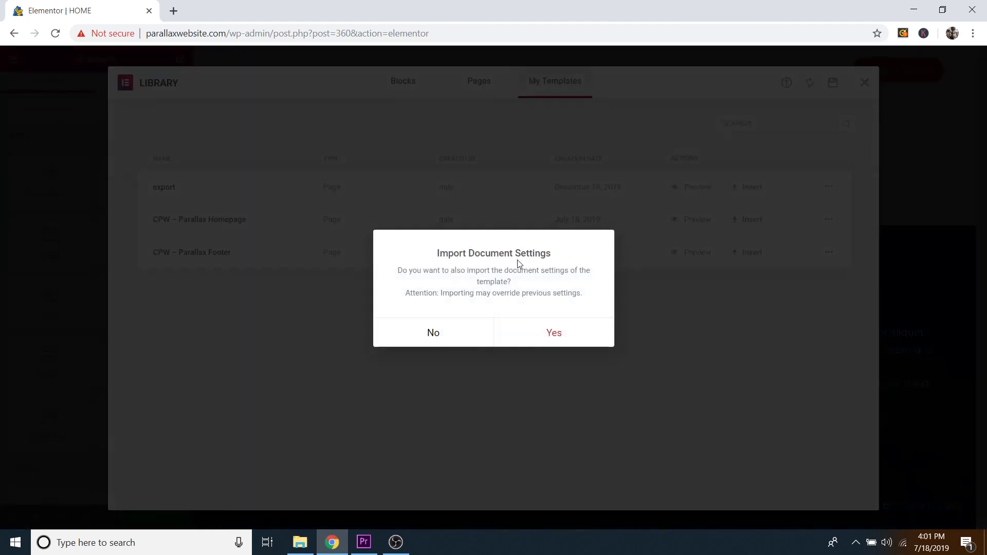
pyautogui.click(553, 332)
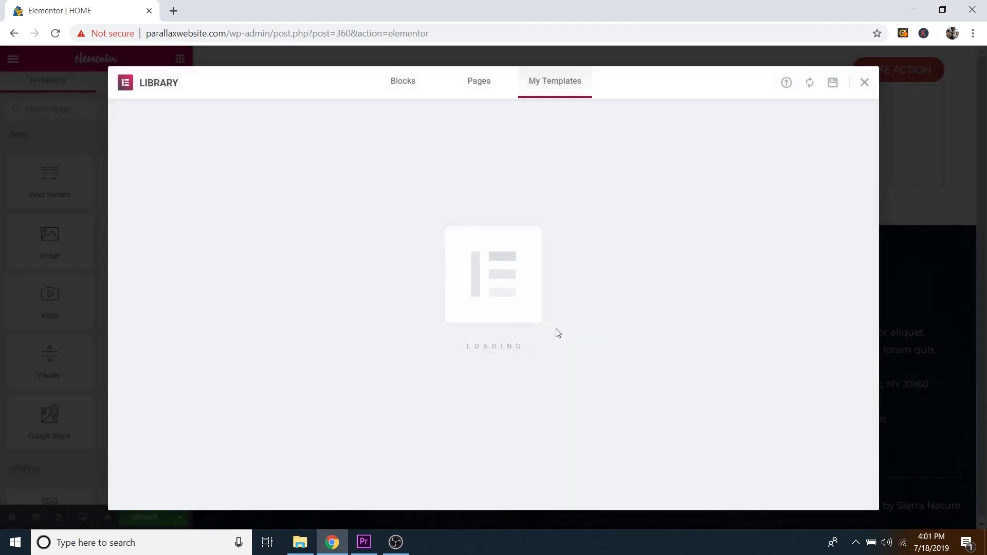
pyautogui.scroll(-4, 702, 143)
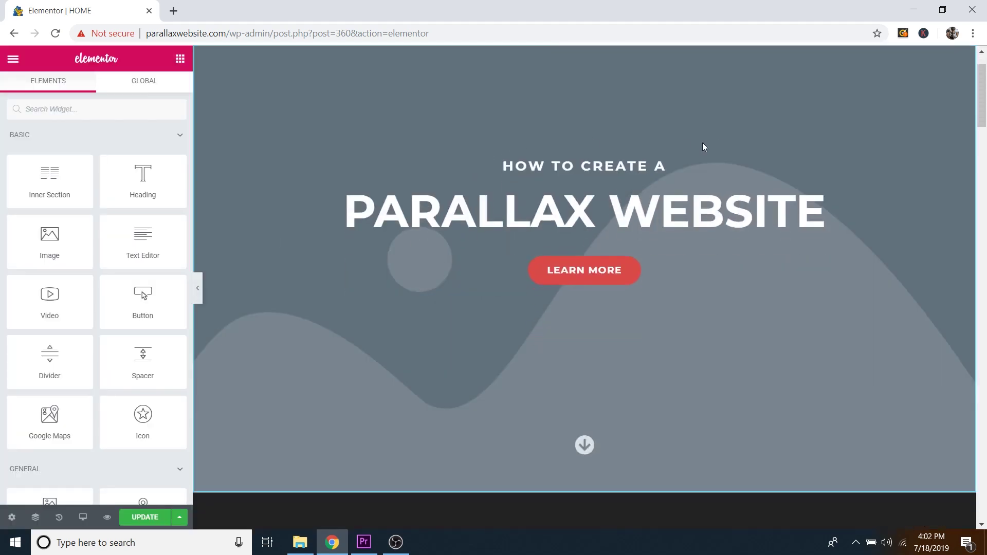
pyautogui.scroll(-10, 752, 173)
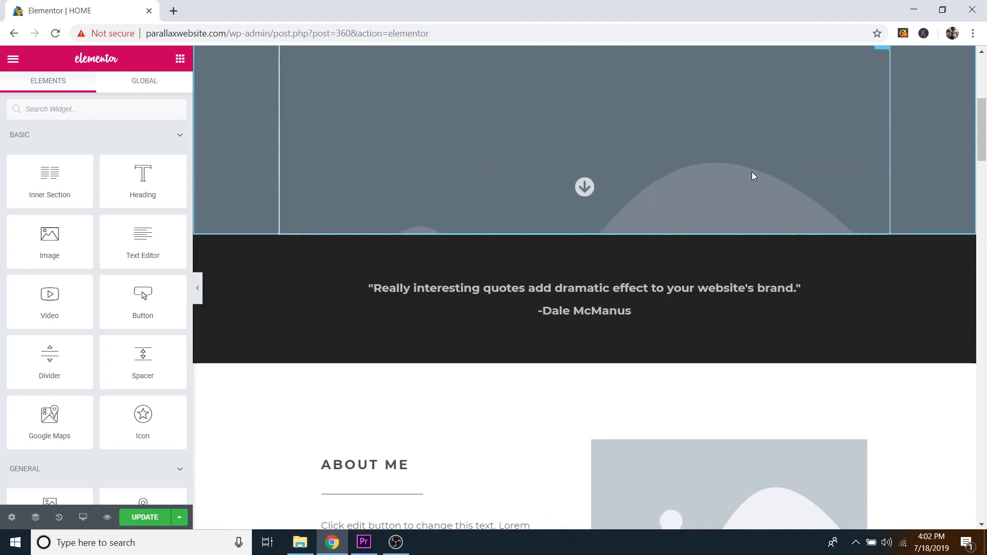
pyautogui.scroll(-8, 754, 175)
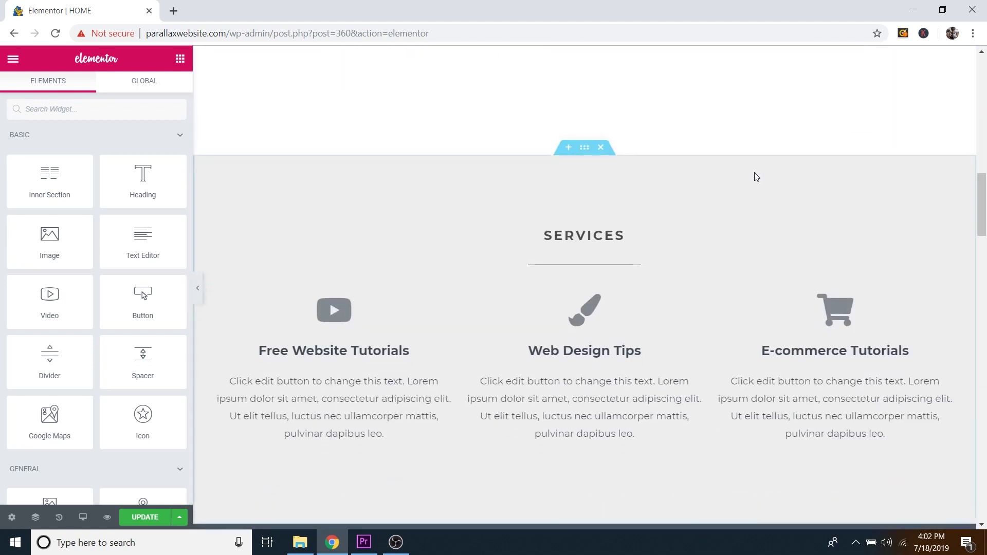
pyautogui.scroll(-7, 758, 175)
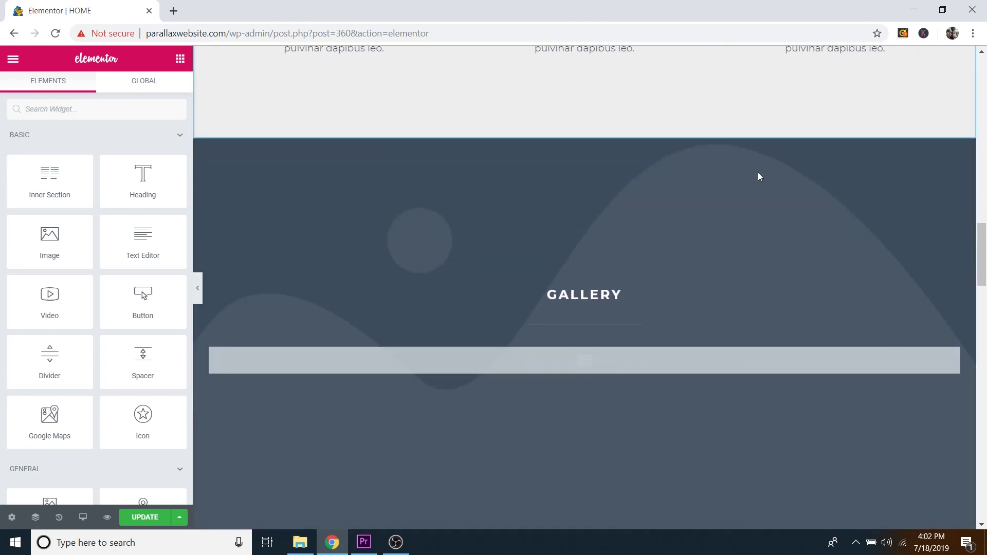
pyautogui.scroll(-12, 760, 174)
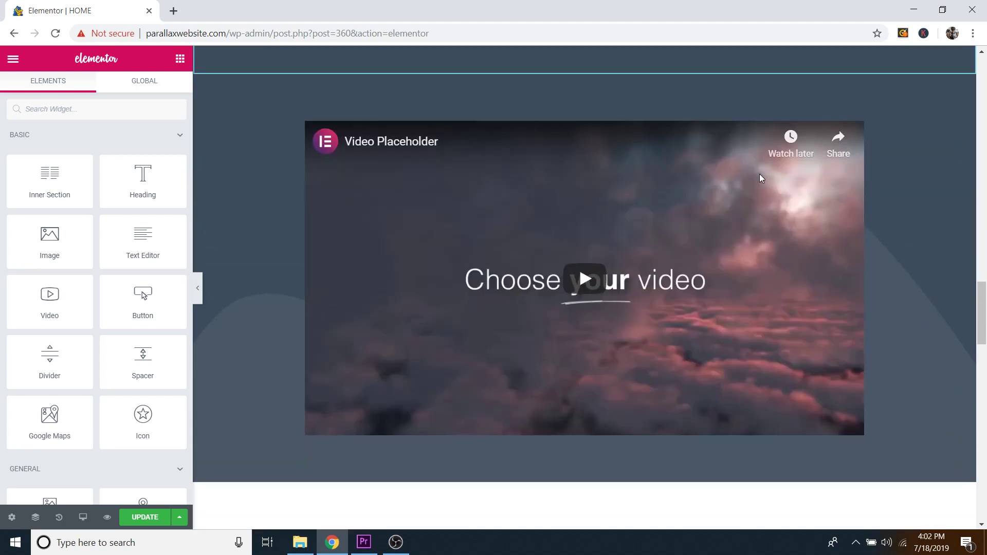
pyautogui.scroll(-2, 763, 199)
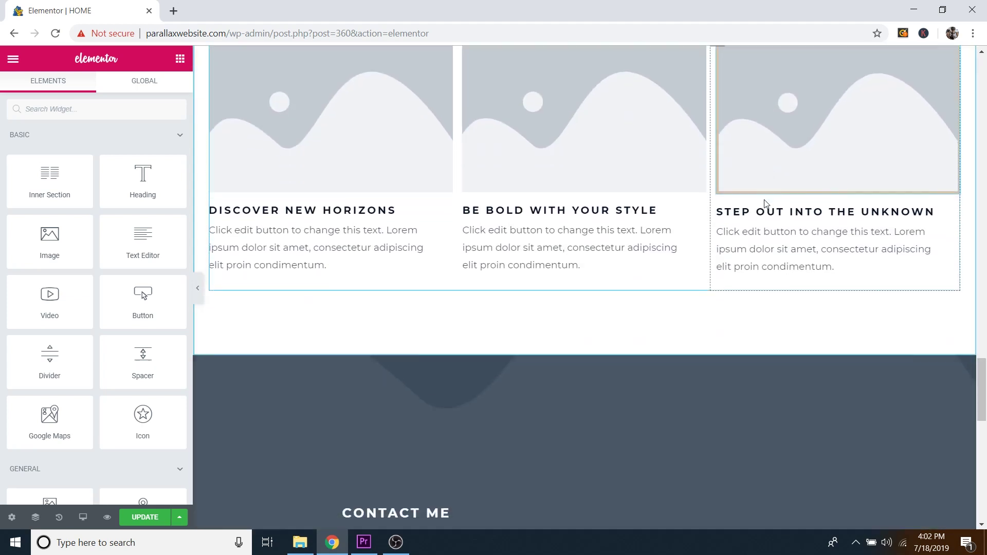
pyautogui.scroll(15, 766, 216)
pyautogui.scroll(15, 769, 251)
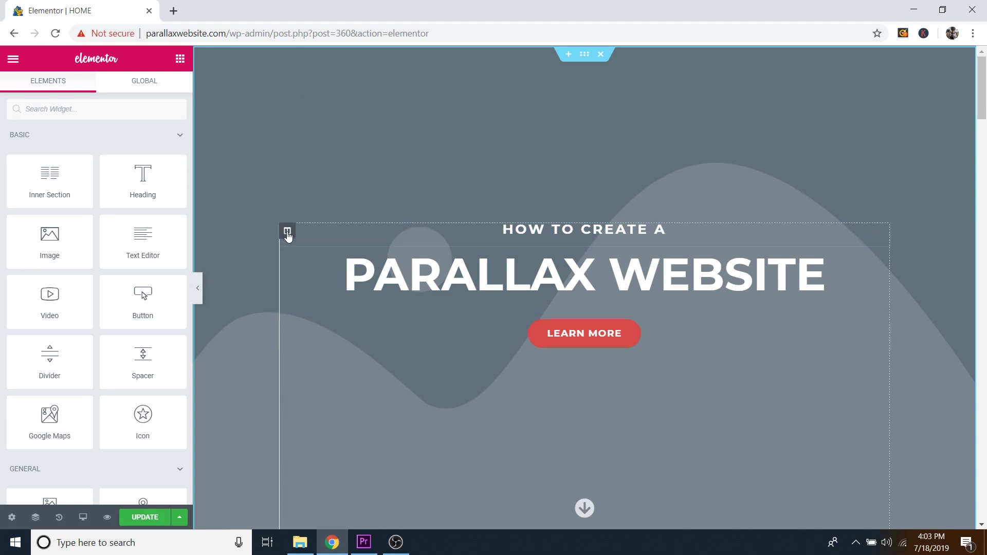
# Step: Duplicate the hero column, then undo it to keep a single column
pyautogui.rightClick(287, 234)
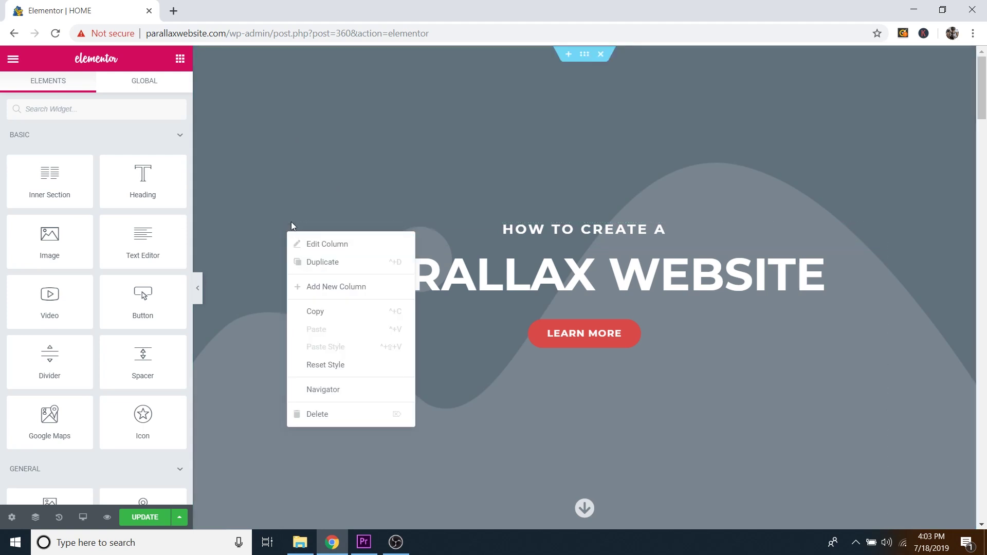
pyautogui.click(322, 263)
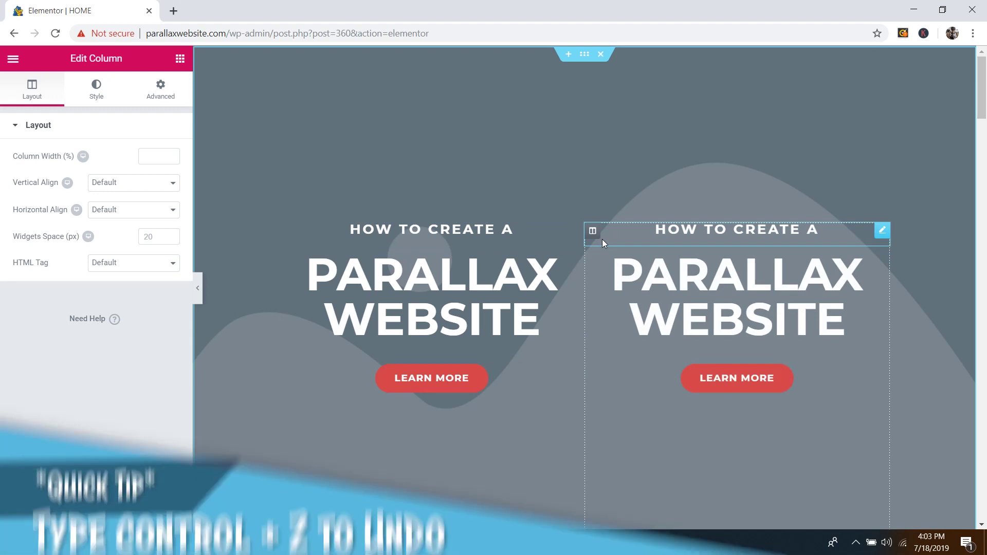
pyautogui.hotkey('ctrl', 'z')
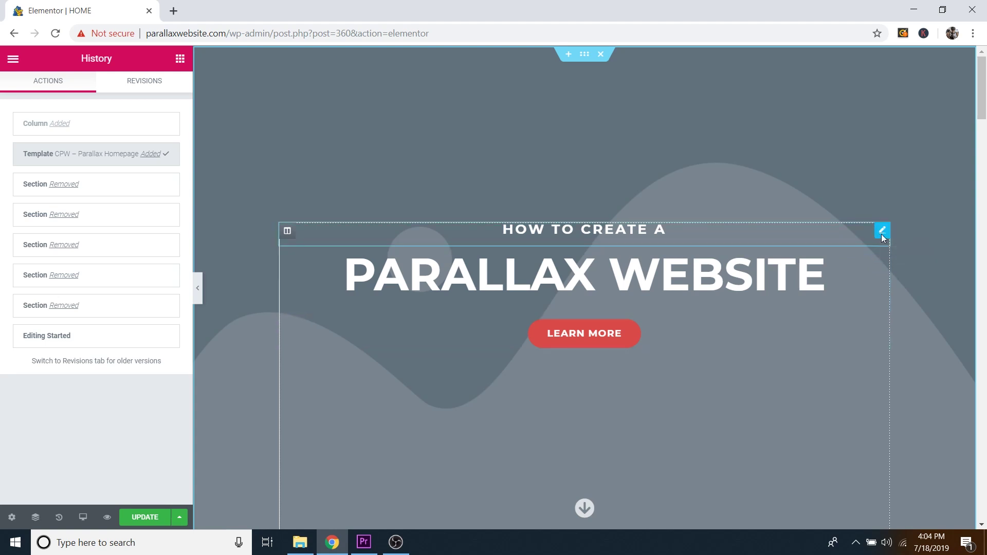
# Step: Change the small hero heading's text to 'How to create a'
pyautogui.click(882, 231)
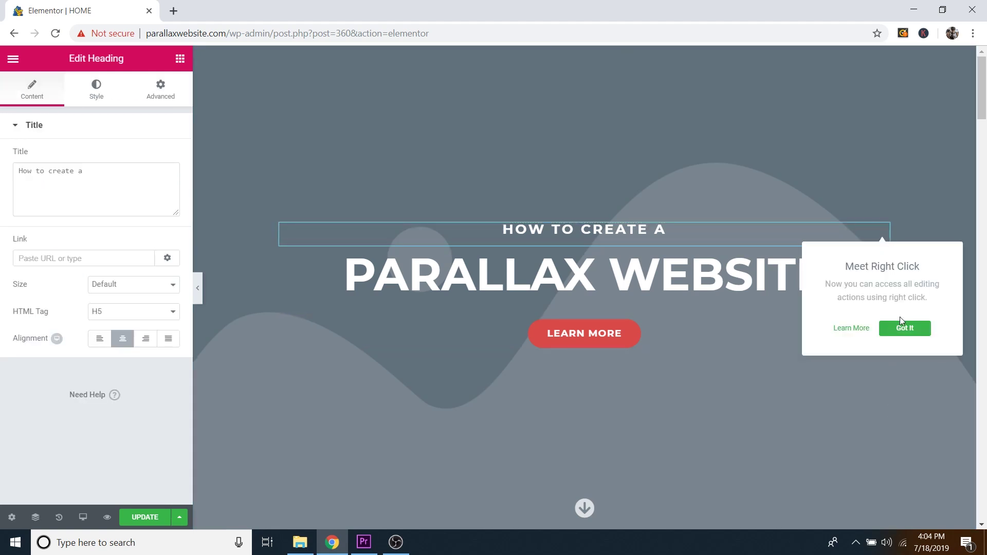
pyautogui.click(904, 329)
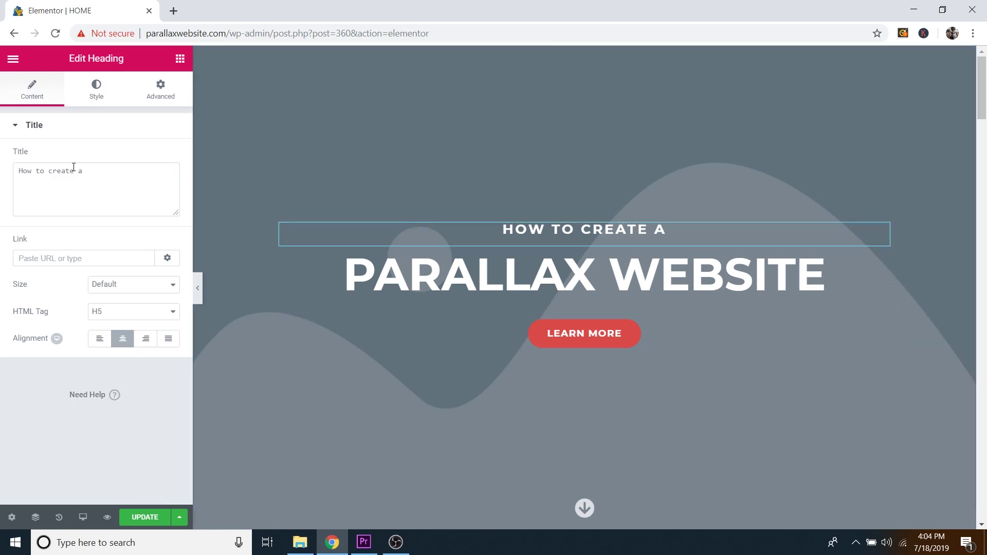
pyautogui.tripleClick(563, 232)
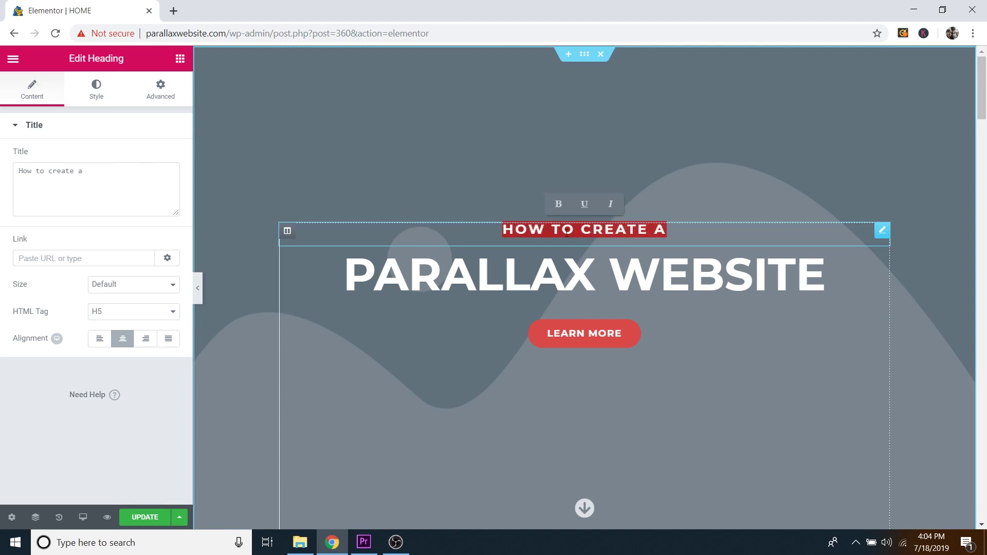
pyautogui.write('Type anything')
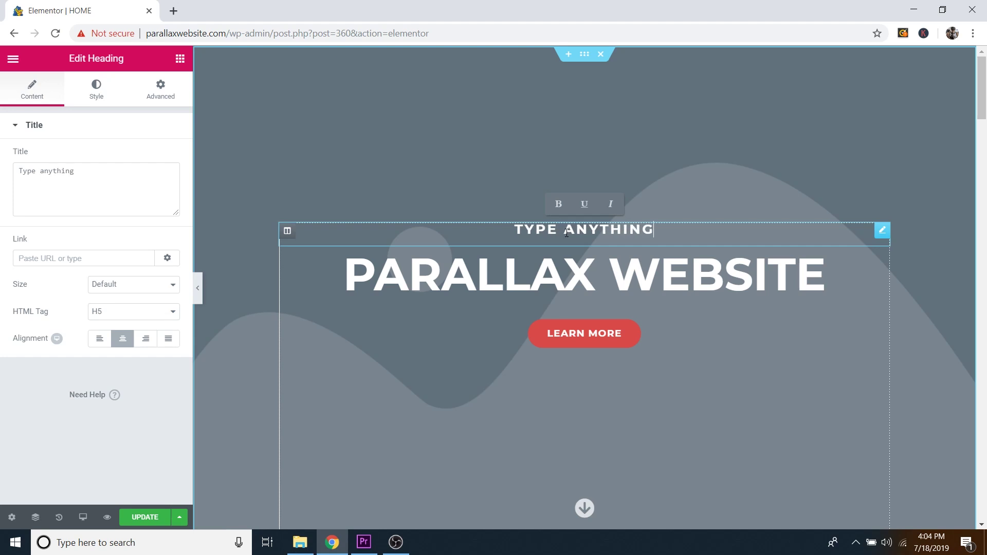
pyautogui.press('BackSpace')
pyautogui.press('BackSpace')
pyautogui.press('BackSpace')
pyautogui.press('BackSpace')
pyautogui.press('BackSpace')
pyautogui.press('BackSpace')
pyautogui.press('BackSpace')
pyautogui.press('BackSpace')
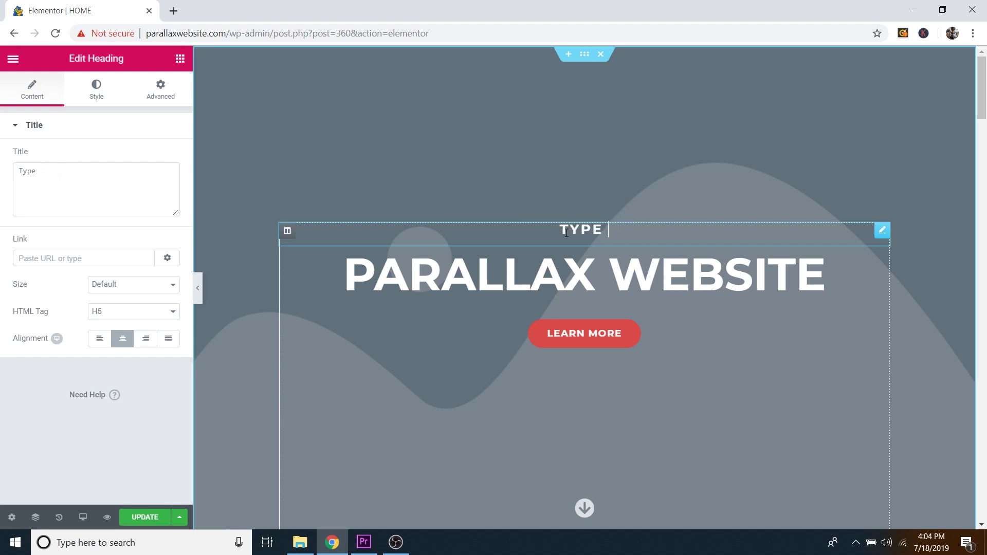
pyautogui.press('BackSpace')
pyautogui.press('BackSpace')
pyautogui.press('BackSpace')
pyautogui.press('BackSpace')
pyautogui.press('BackSpace')
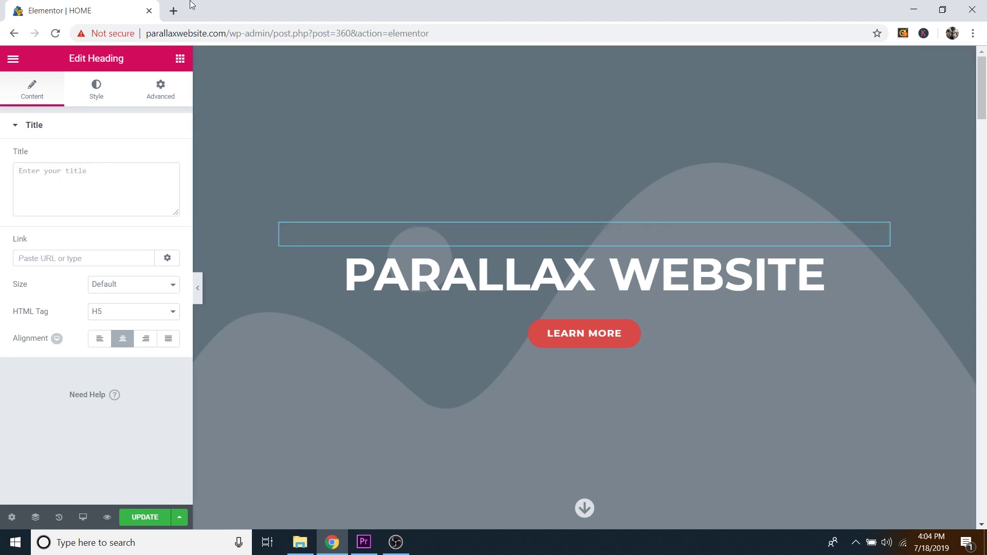
pyautogui.click(62, 172)
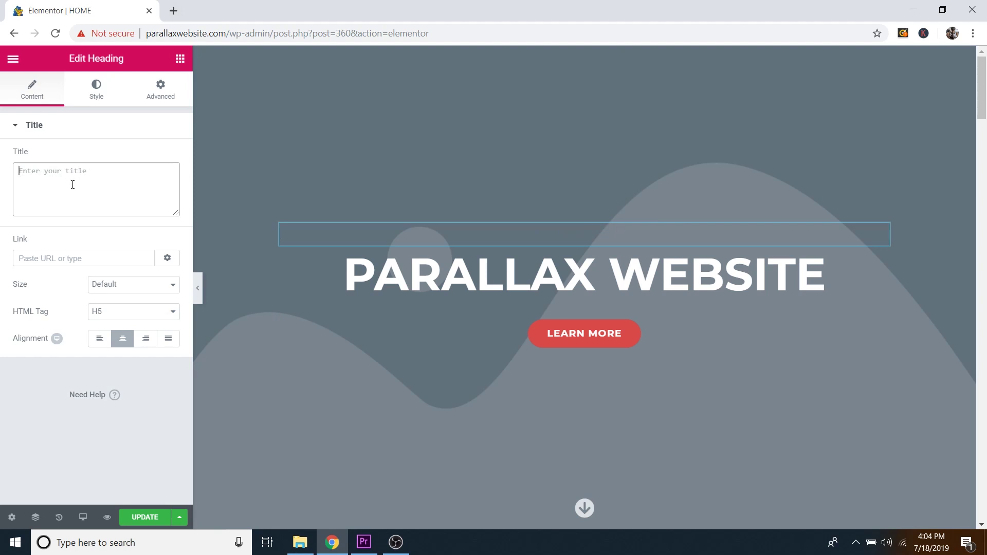
pyautogui.write('How to cre')
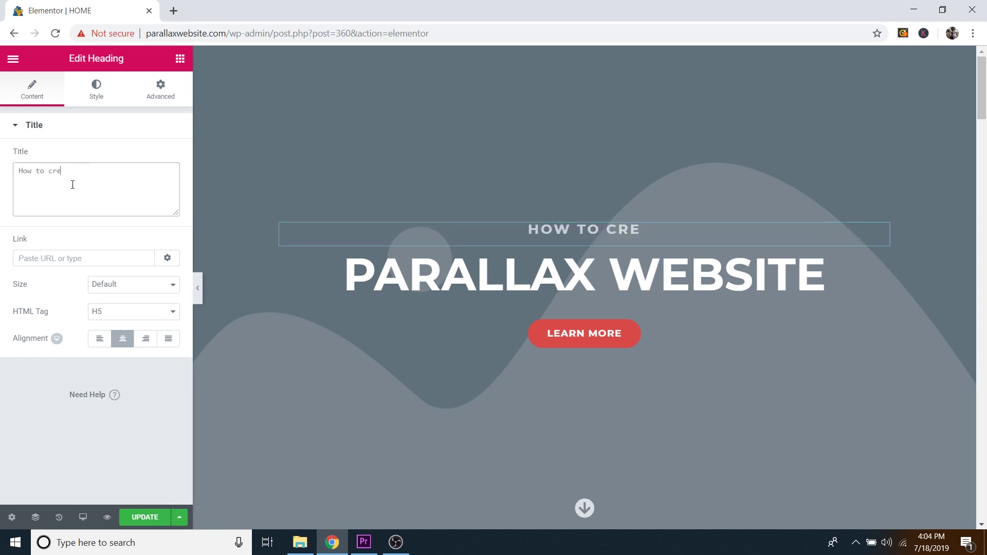
pyautogui.write('ate a')
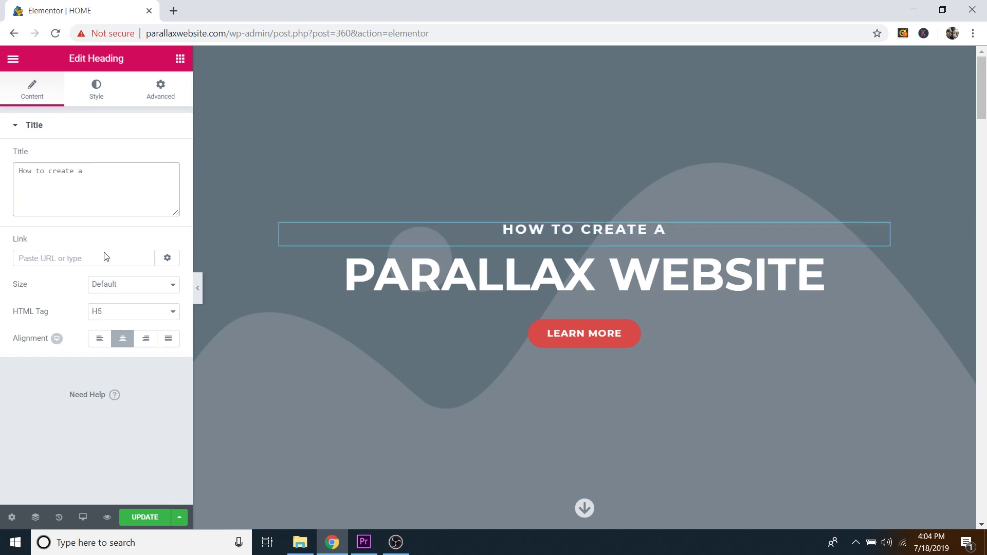
# Step: Try left and right alignment, then centre the 'How to create a' heading
pyautogui.click(100, 338)
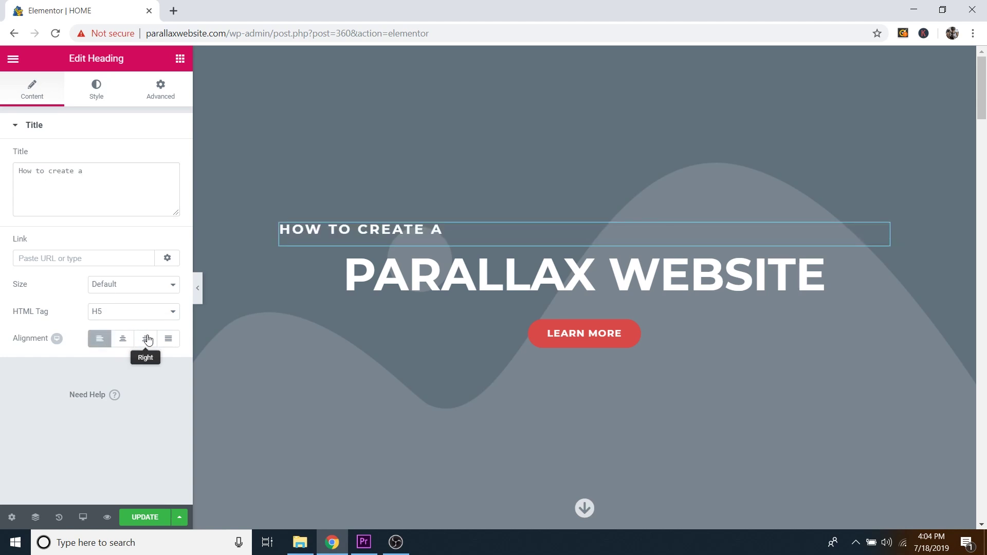
pyautogui.click(147, 339)
pyautogui.click(122, 343)
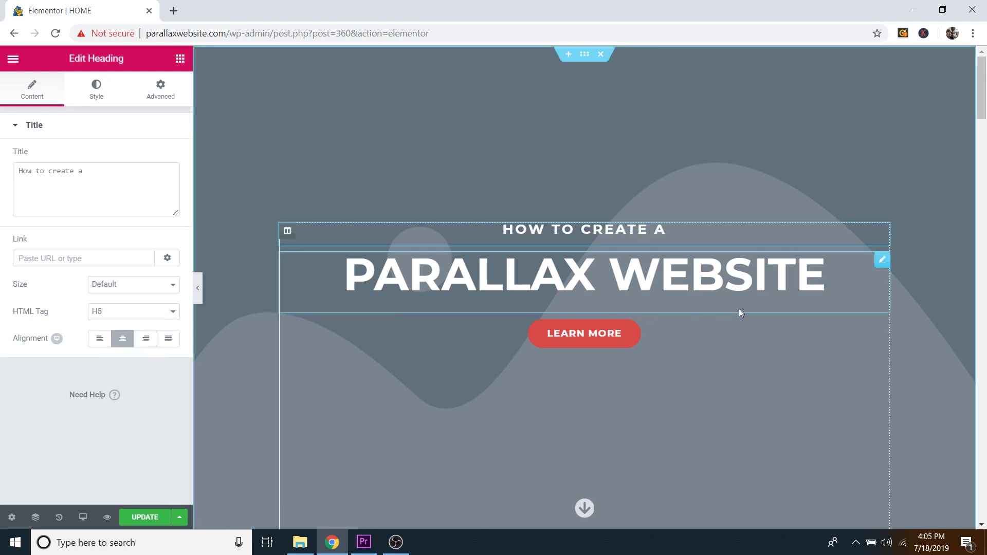
pyautogui.click(883, 263)
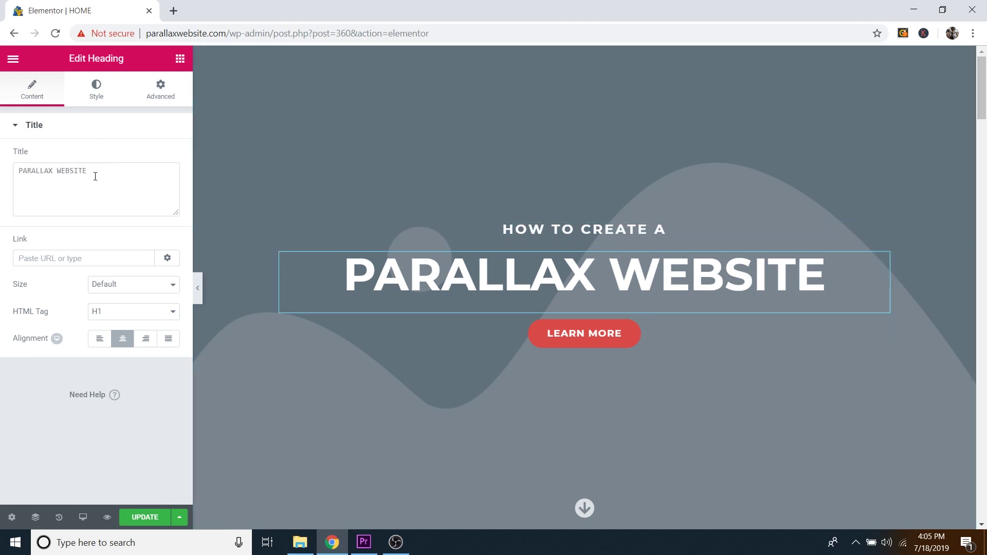
# Step: Set the PARALLAX WEBSITE text colour to white #ffffff after trying red, other hues and black
pyautogui.click(99, 103)
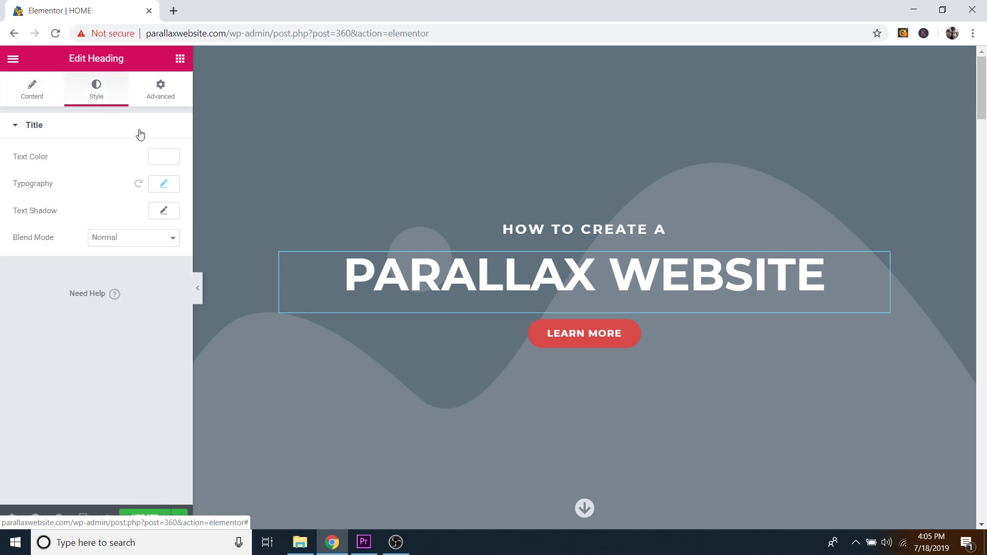
pyautogui.click(164, 157)
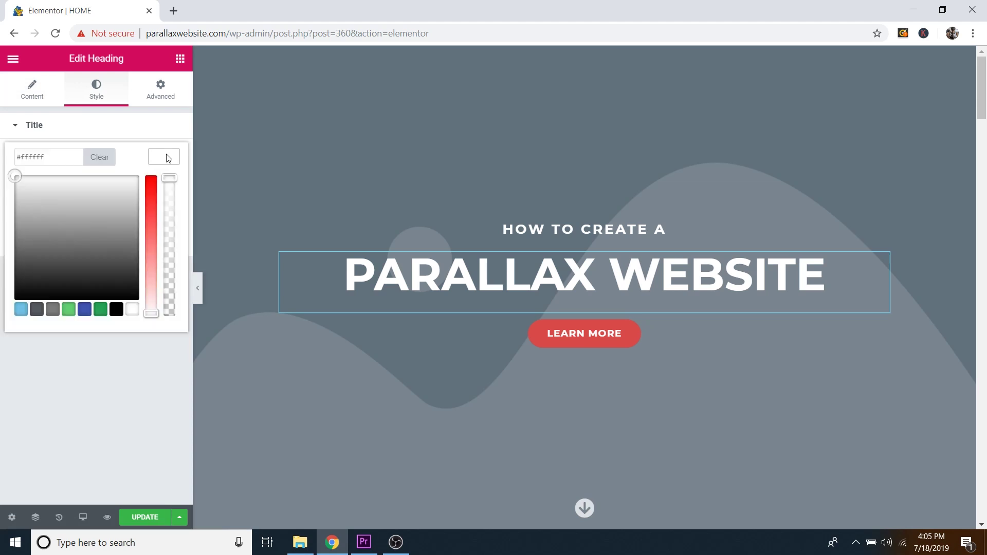
pyautogui.click(153, 236)
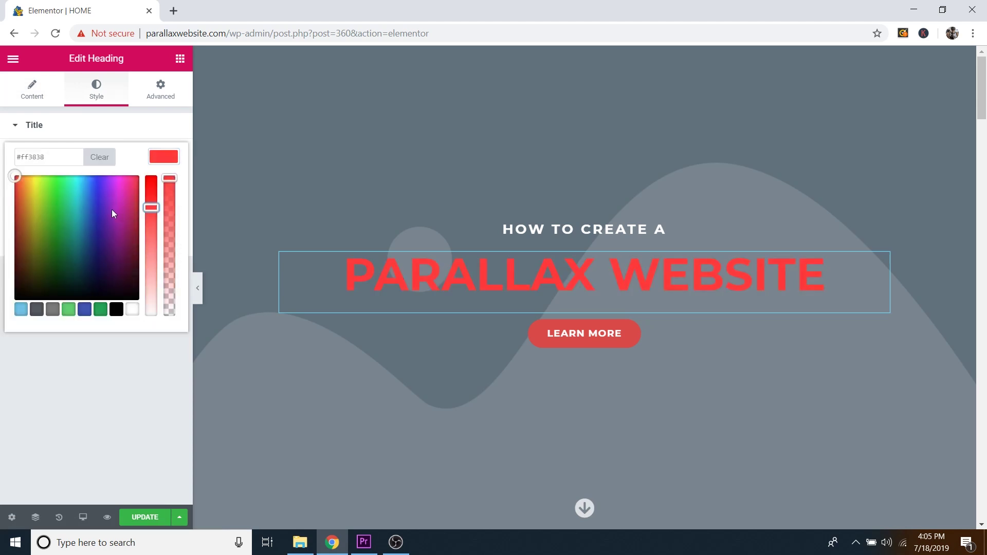
pyautogui.moveTo(57, 195)
pyautogui.mouseDown()
pyautogui.moveTo(31, 242)
pyautogui.moveTo(67, 218)
pyautogui.moveTo(110, 251)
pyautogui.moveTo(130, 220)
pyautogui.moveTo(100, 215)
pyautogui.mouseUp()
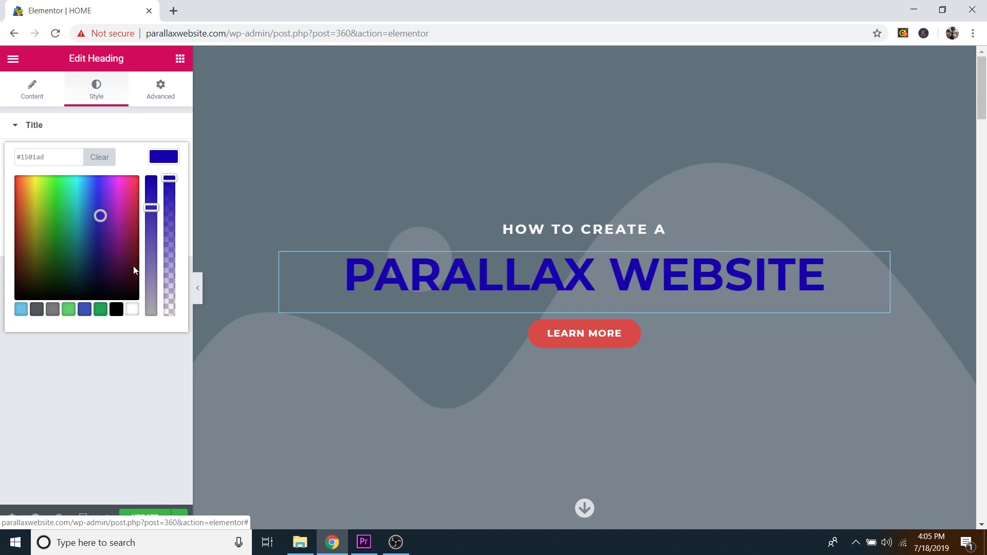
pyautogui.click(133, 310)
pyautogui.click(117, 311)
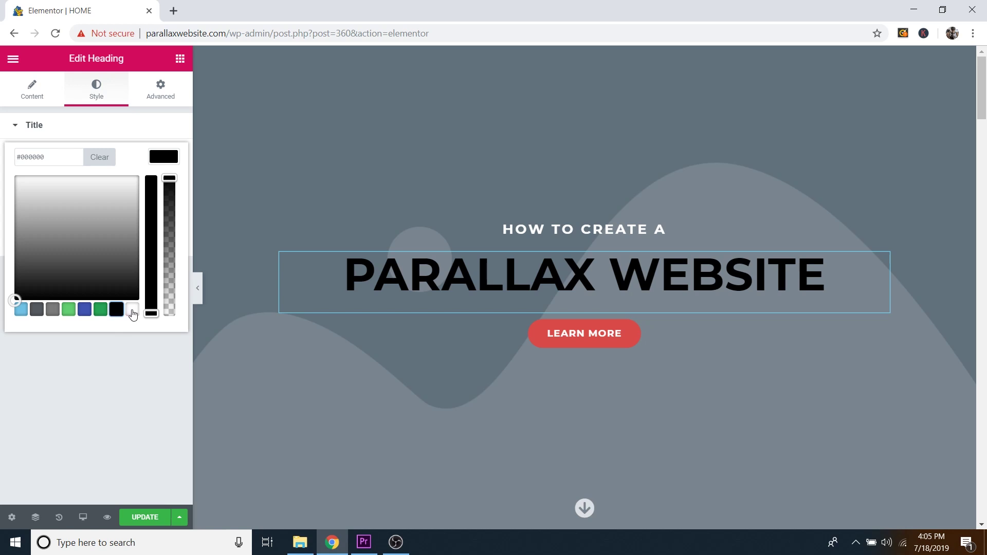
pyautogui.click(133, 311)
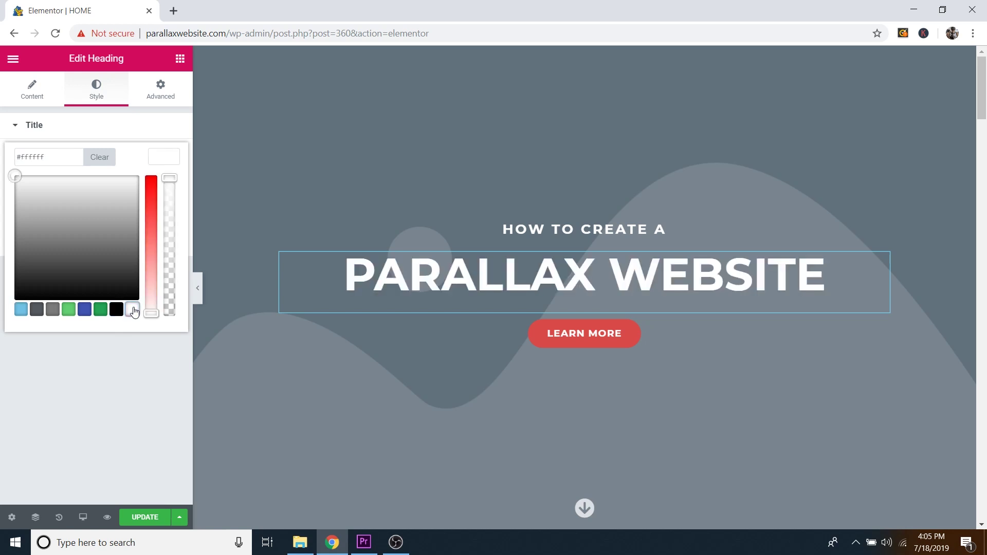
pyautogui.click(168, 158)
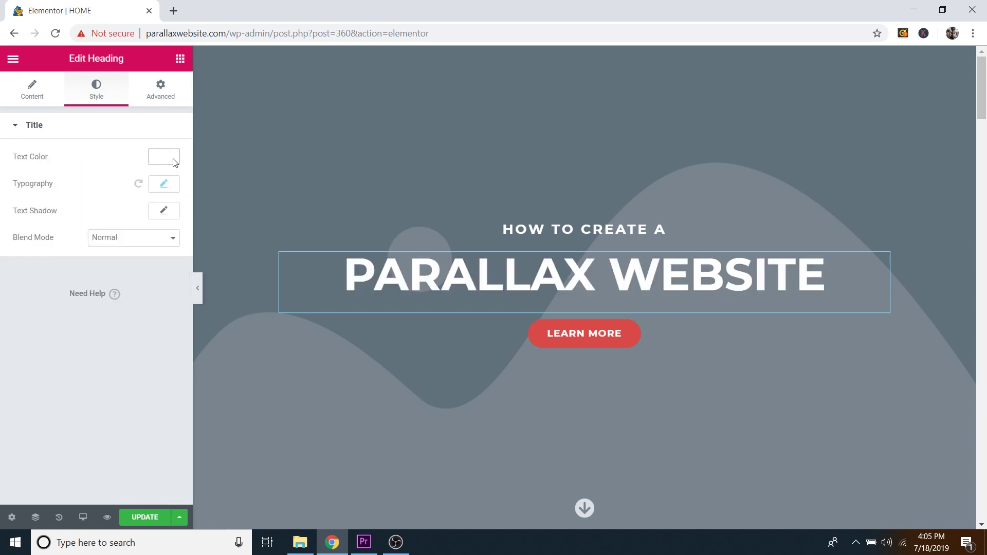
# Step: Try the Almendra SC font family on the PARALLAX WEBSITE heading
pyautogui.click(168, 187)
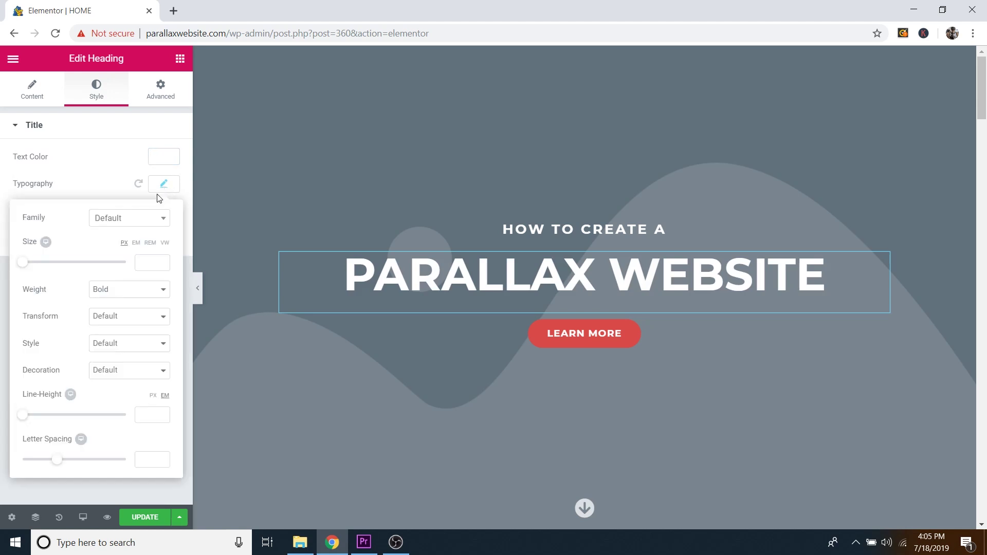
pyautogui.click(130, 222)
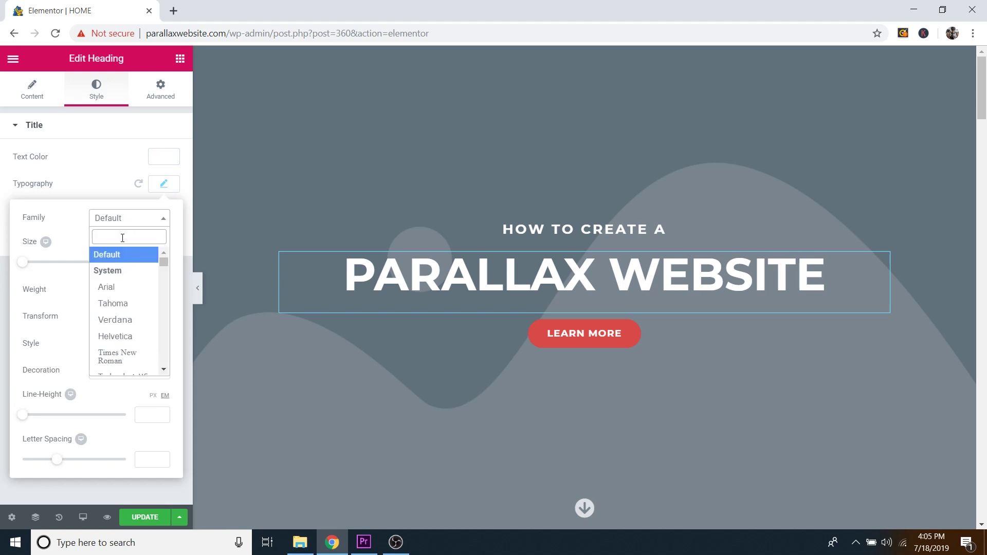
pyautogui.scroll(-12, 131, 277)
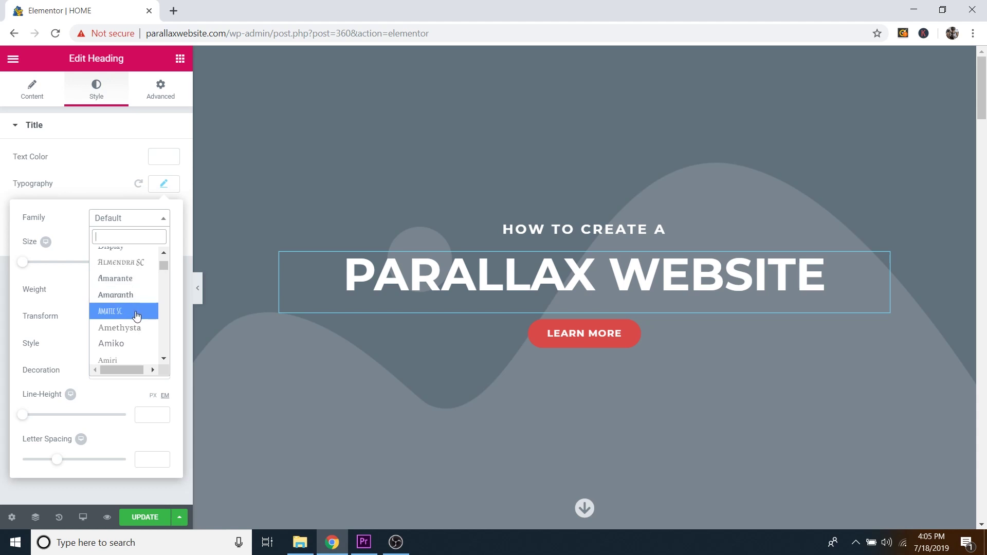
pyautogui.click(122, 263)
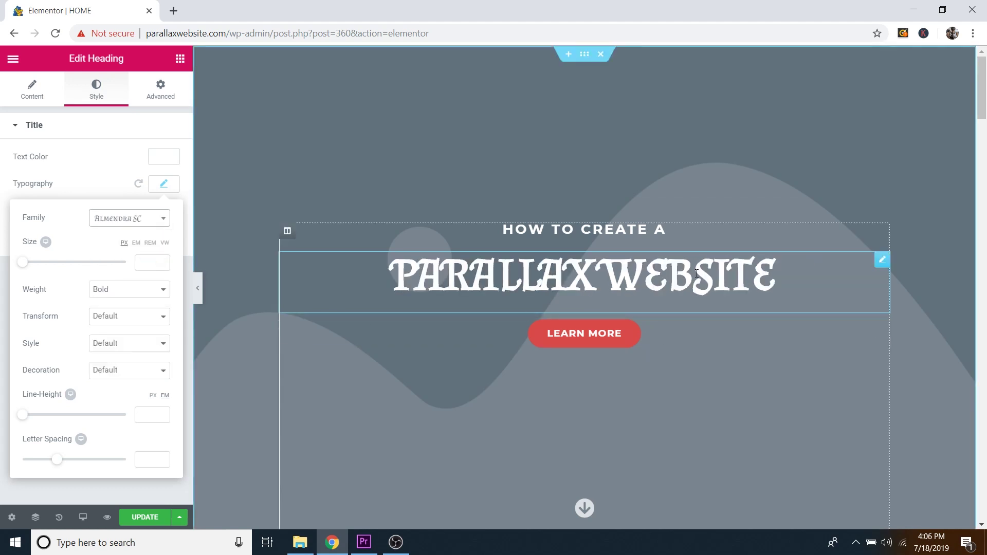
pyautogui.click(142, 226)
pyautogui.scroll(-2, 138, 289)
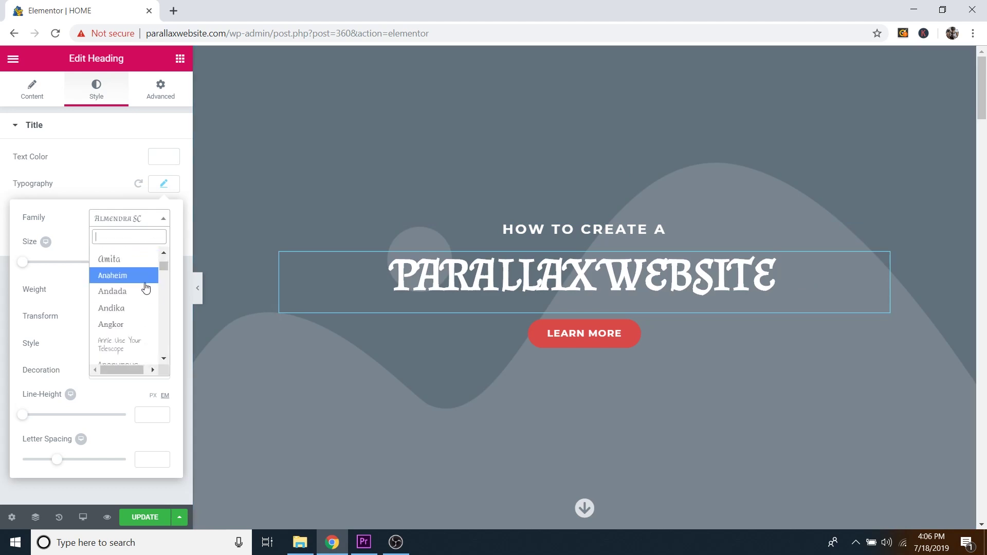
pyautogui.scroll(5, 146, 288)
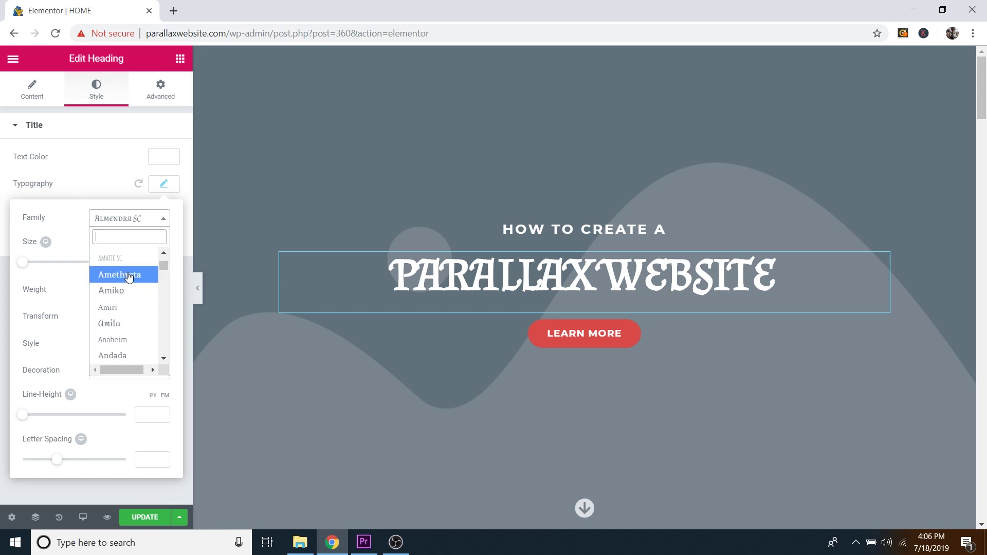
pyautogui.click(169, 219)
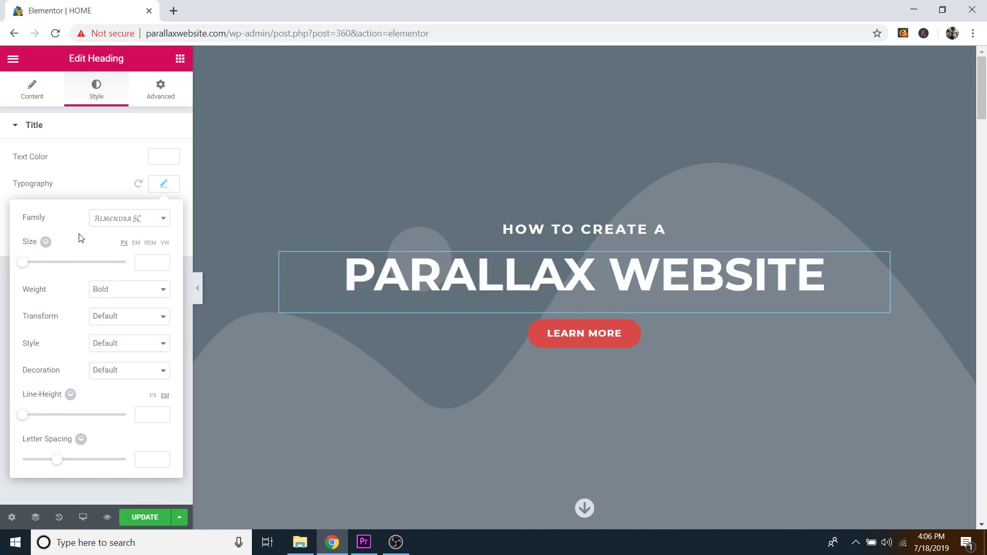
pyautogui.click(144, 220)
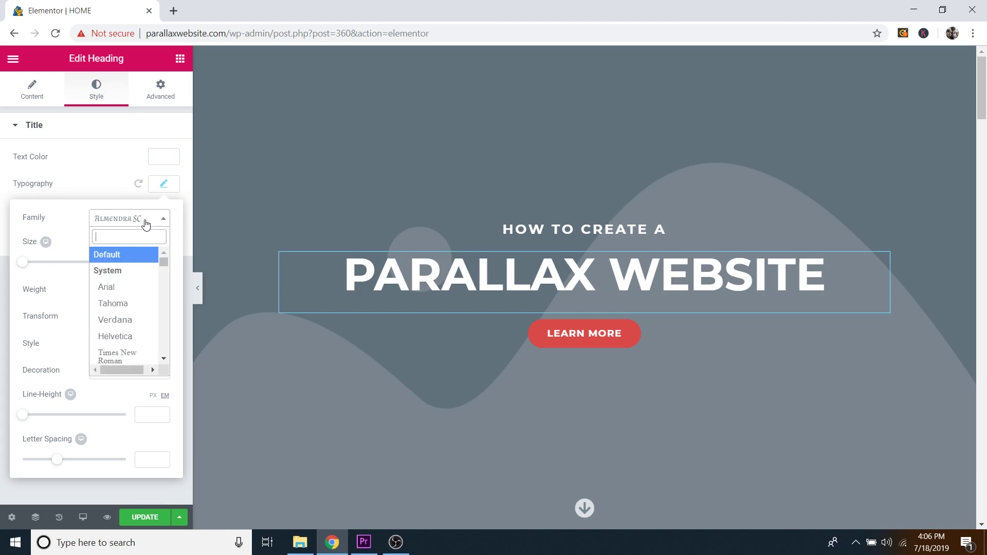
pyautogui.click(143, 220)
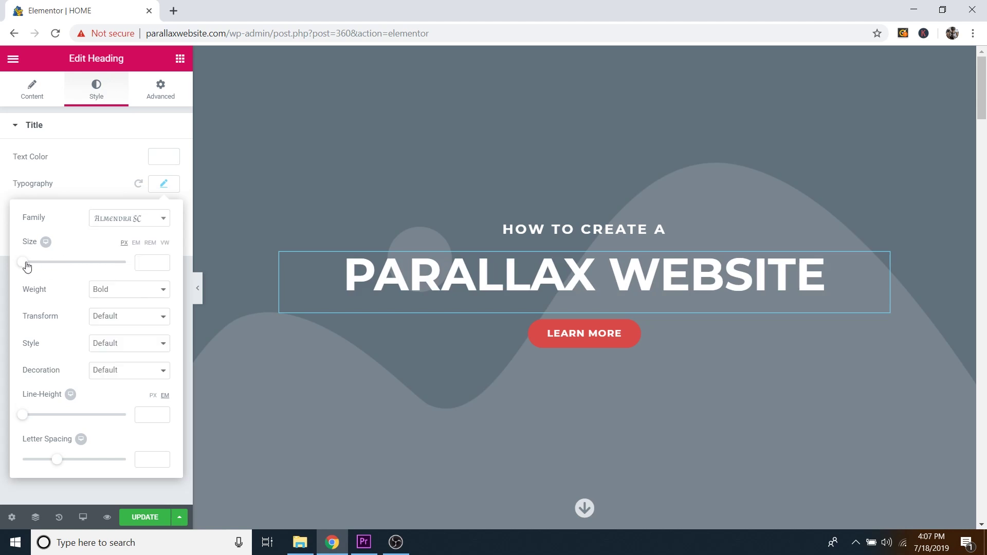
# Step: Keep the heading's default font size and set its letter spacing to -5
pyautogui.moveTo(27, 264)
pyautogui.mouseDown()
pyautogui.moveTo(91, 269)
pyautogui.moveTo(46, 267)
pyautogui.mouseUp()
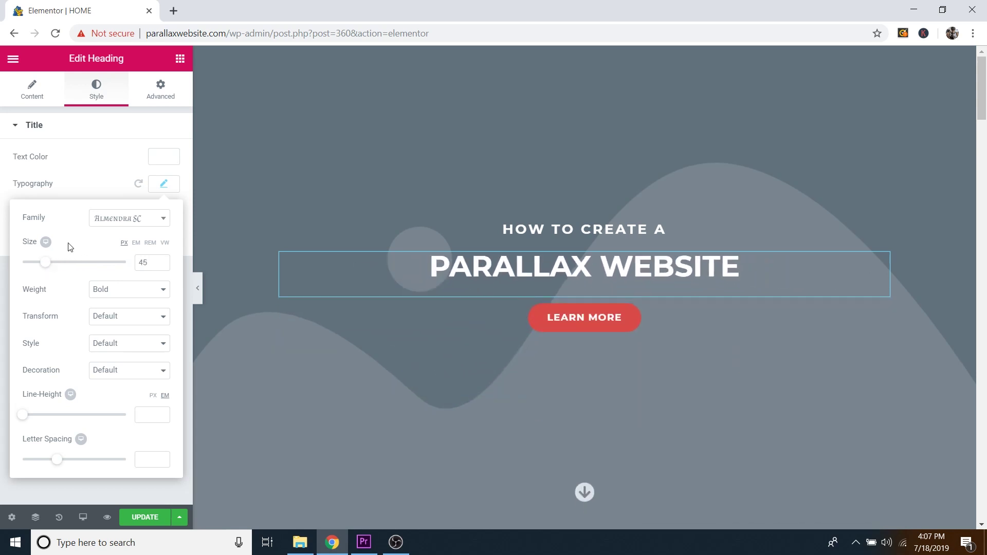
pyautogui.hotkey('ctrl', 'z')
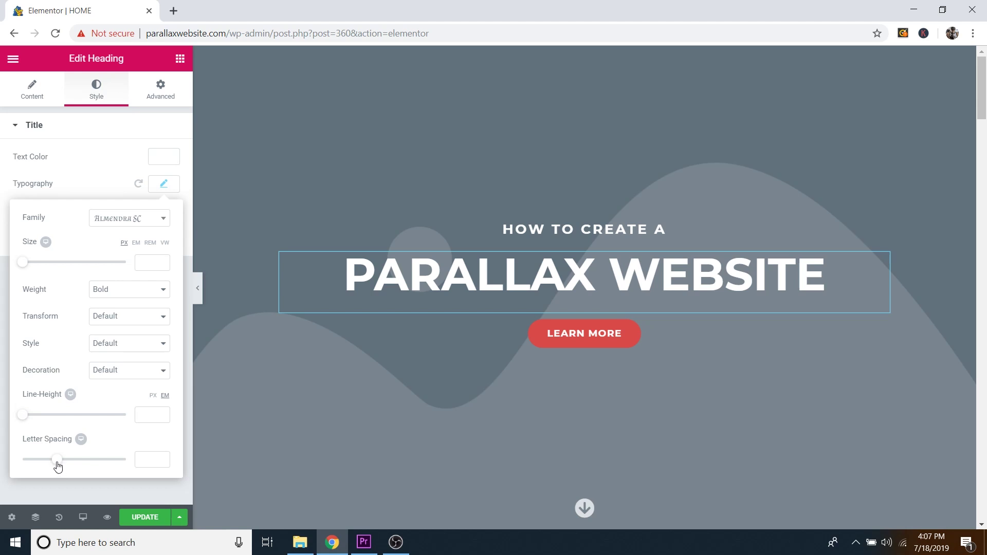
pyautogui.moveTo(57, 466); pyautogui.dragTo(164, 439)
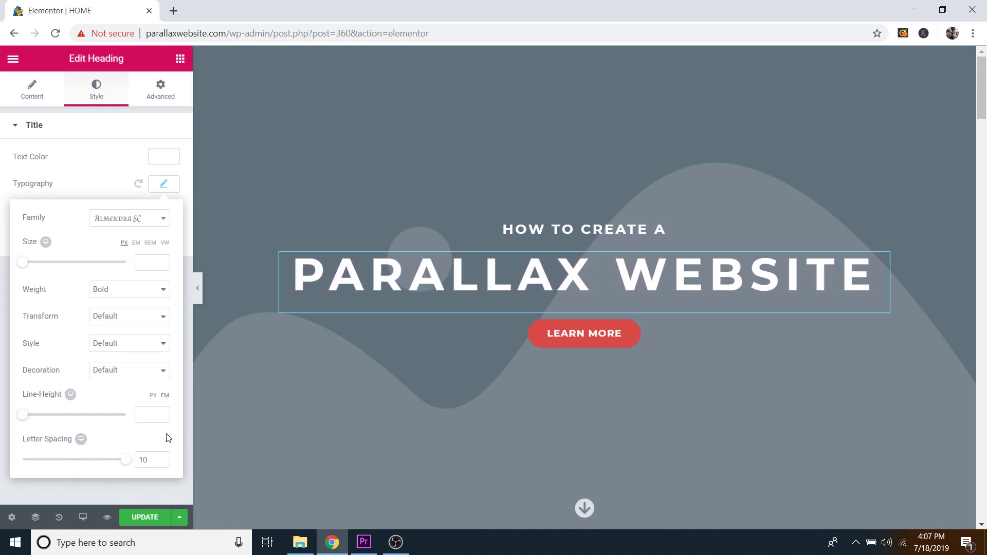
pyautogui.click(165, 184)
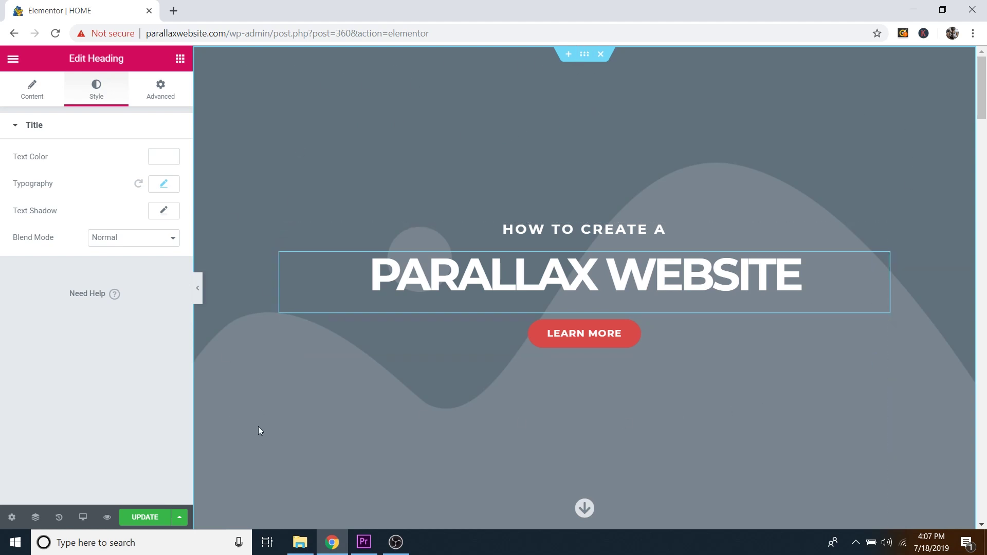
# Step: Toggle the hero section's classic background off and on, restoring the fixed, cover wave image
pyautogui.click(584, 54)
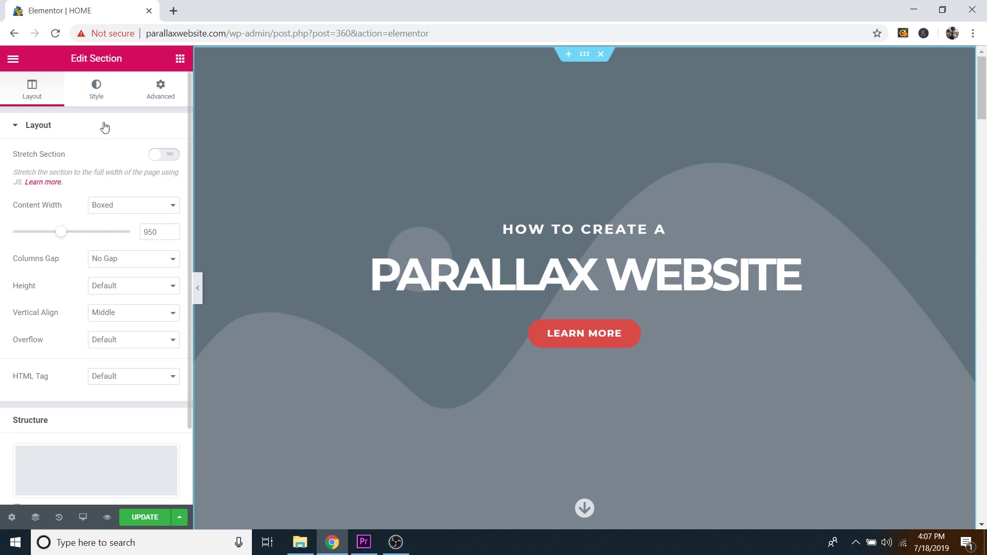
pyautogui.click(102, 96)
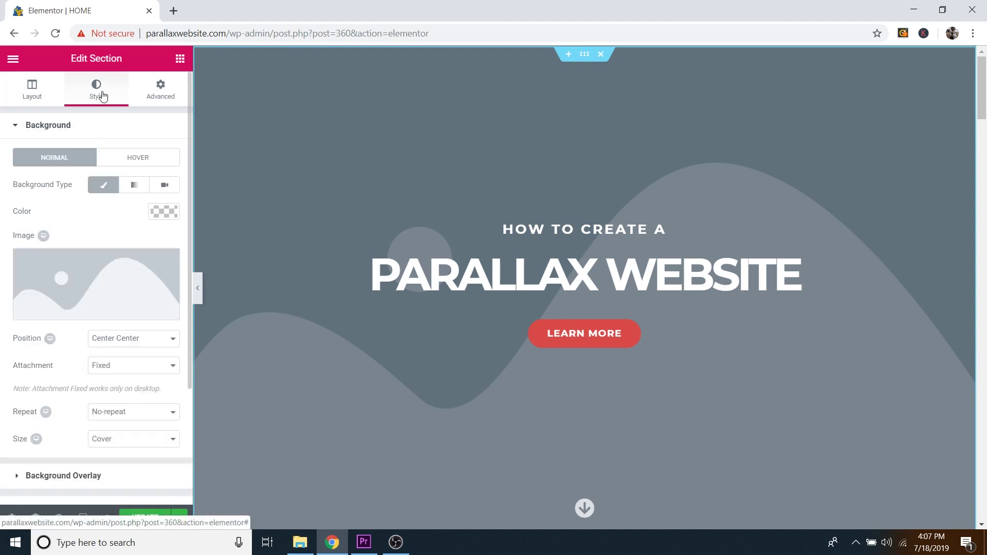
pyautogui.moveTo(132, 280)
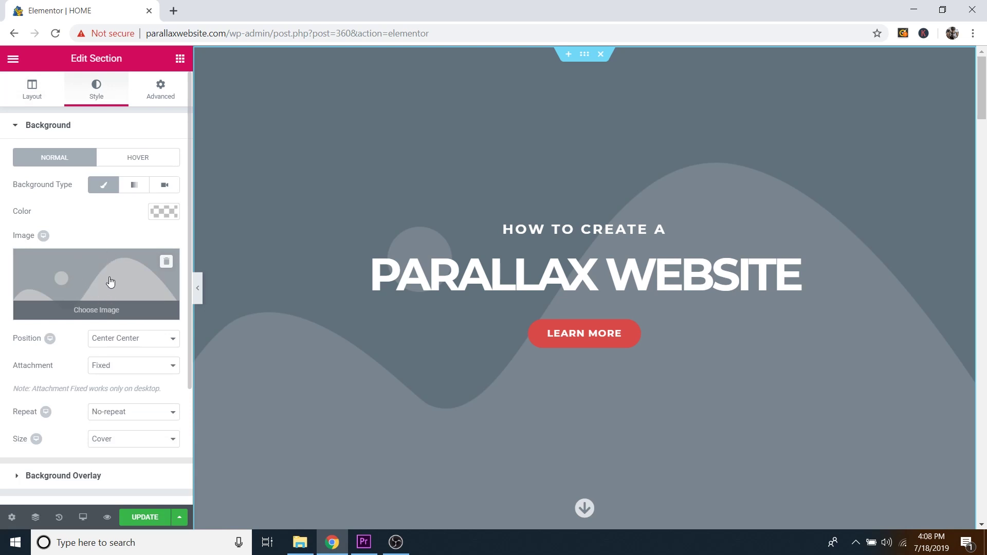
pyautogui.click(105, 188)
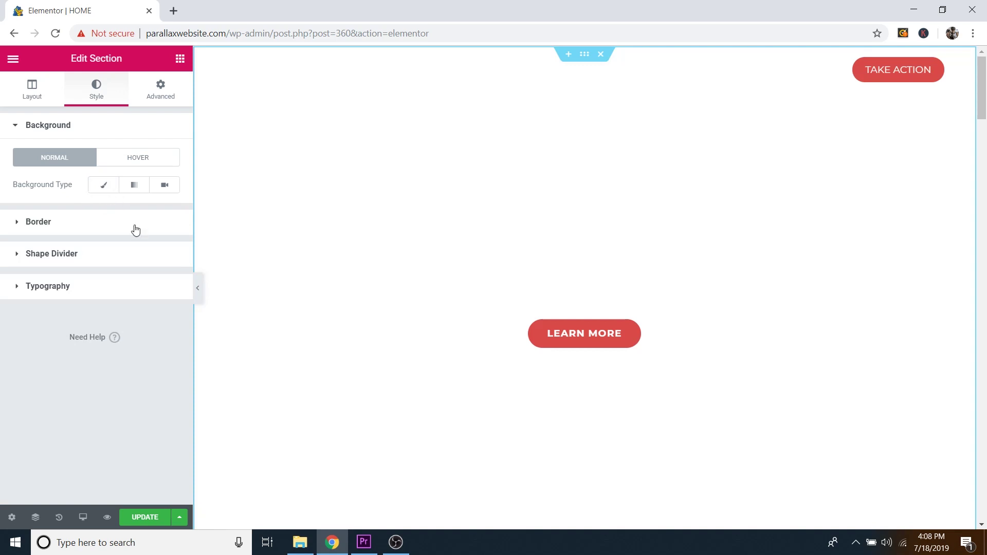
pyautogui.click(106, 189)
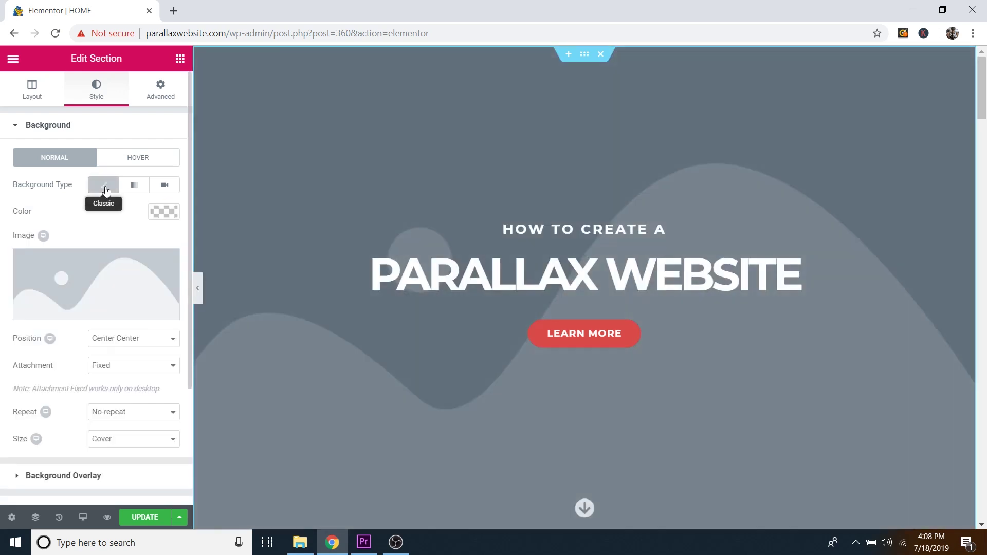
pyautogui.moveTo(123, 280)
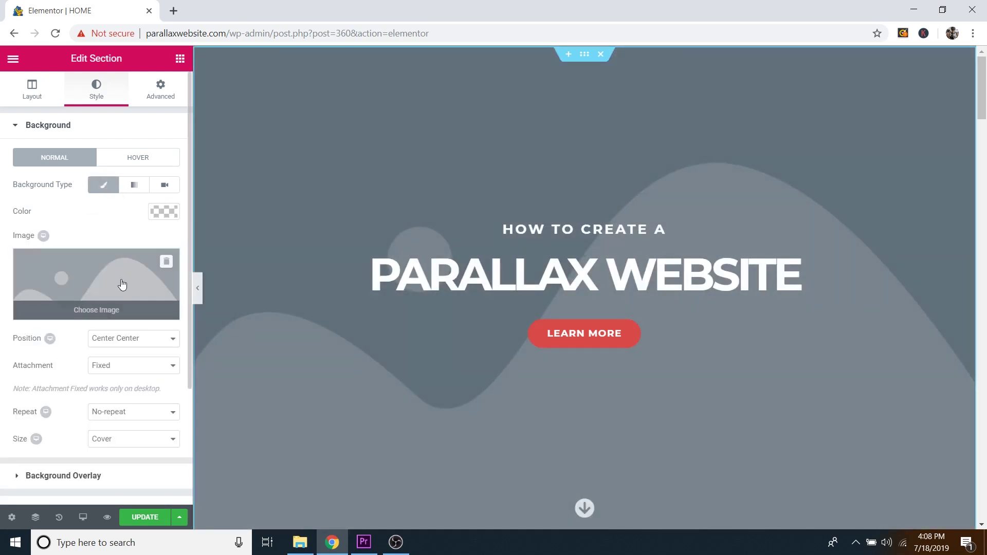
# Step: Upload all 13 images from Desktop > Follow Along Images to the media library
pyautogui.click(99, 313)
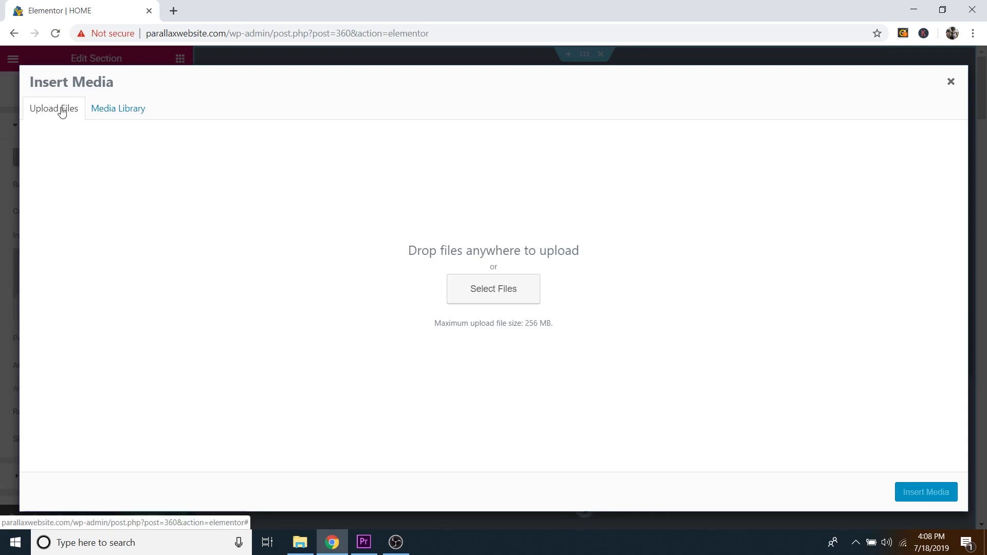
pyautogui.click(493, 291)
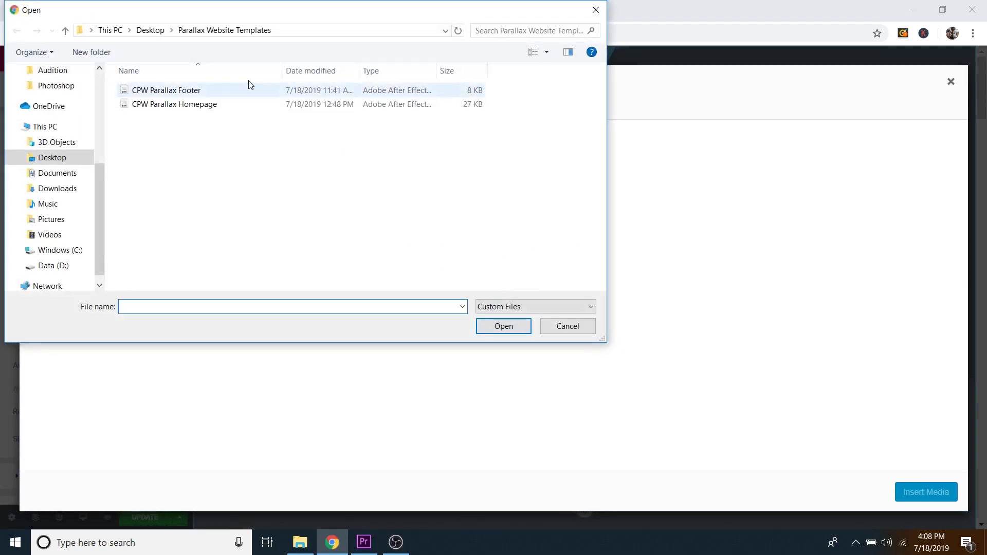
pyautogui.click(150, 30)
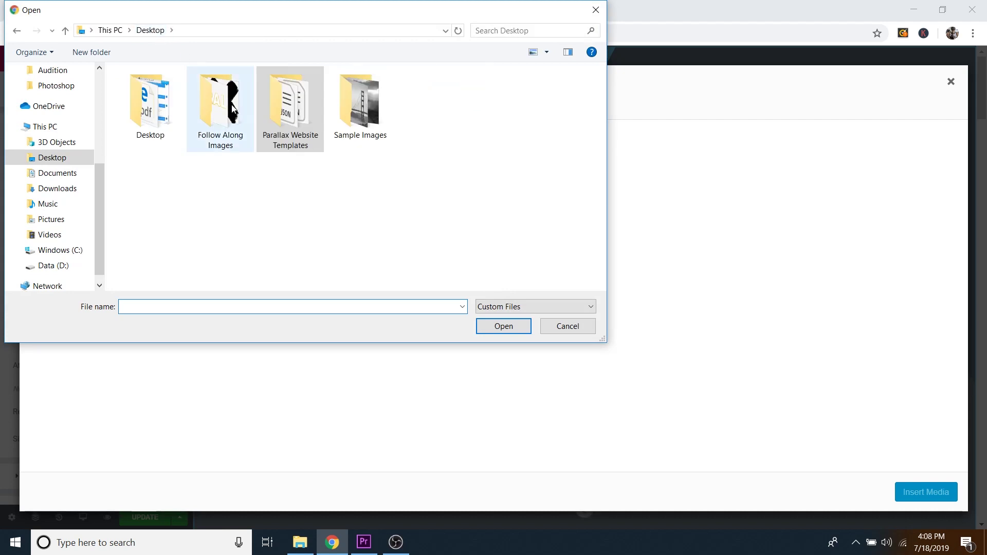
pyautogui.click(228, 133)
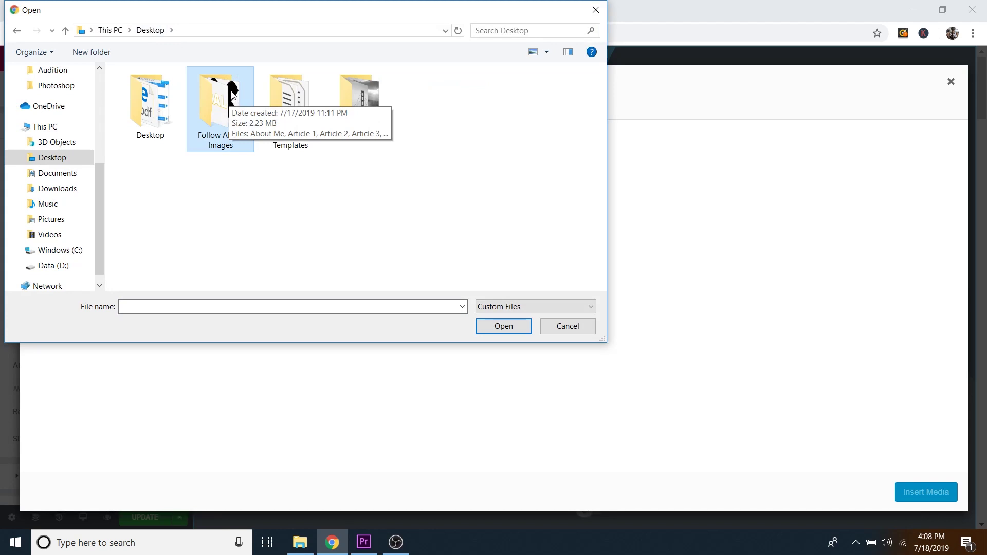
pyautogui.doubleClick(231, 91)
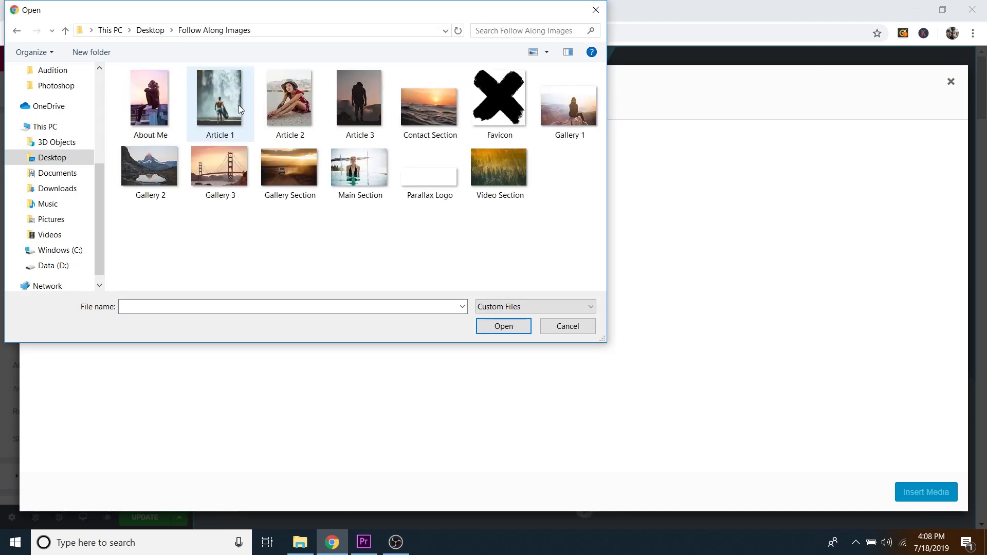
pyautogui.moveTo(590, 238); pyautogui.dragTo(136, 88)
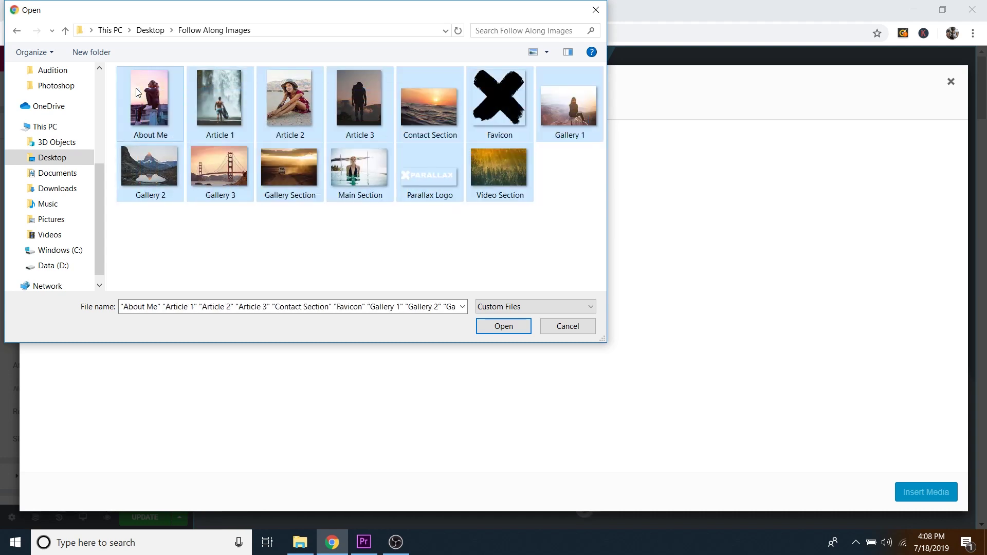
pyautogui.click(503, 326)
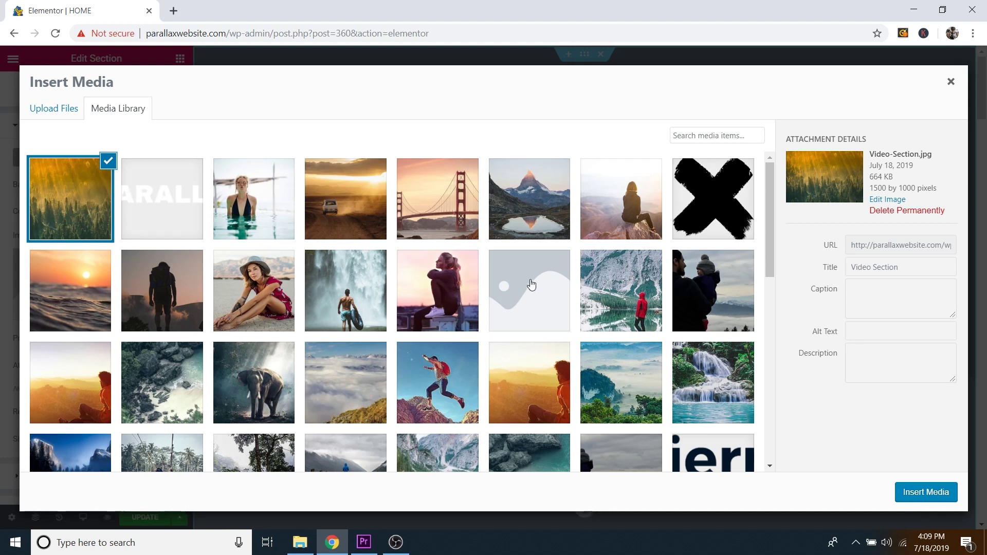
# Step: Pick the pool swimmer photo Main-Section.jpg as the hero background
pyautogui.scroll(-4, 548, 290)
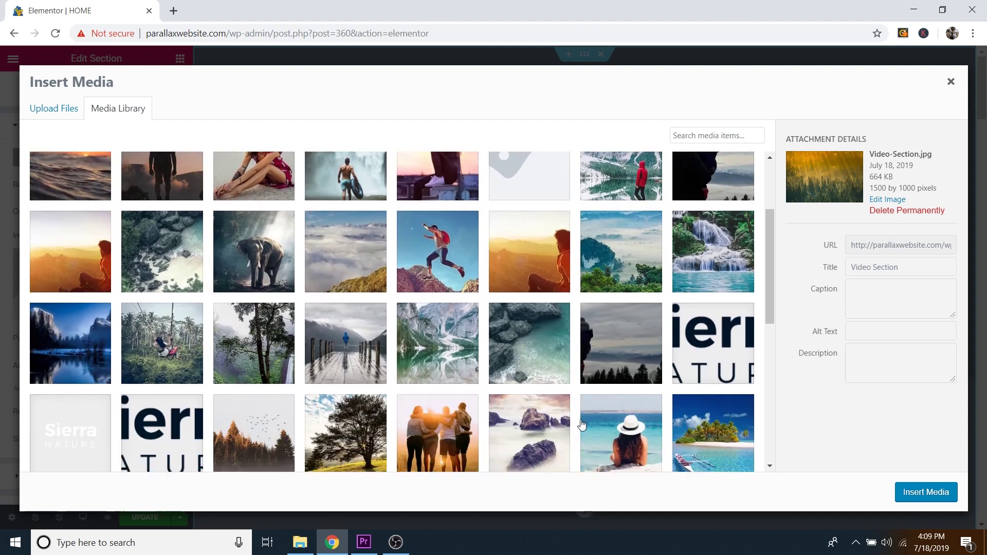
pyautogui.scroll(-1, 586, 389)
pyautogui.scroll(4, 601, 377)
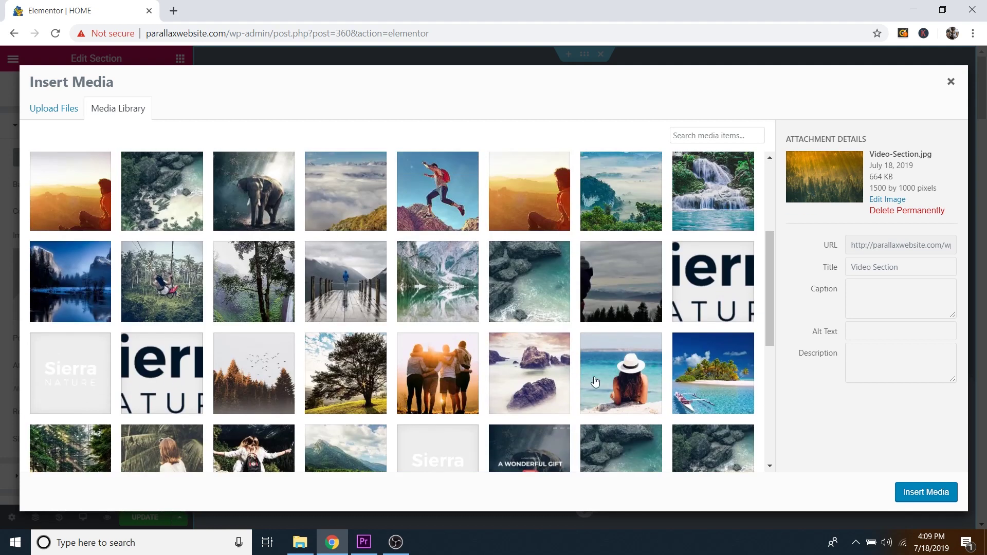
pyautogui.scroll(1, 559, 375)
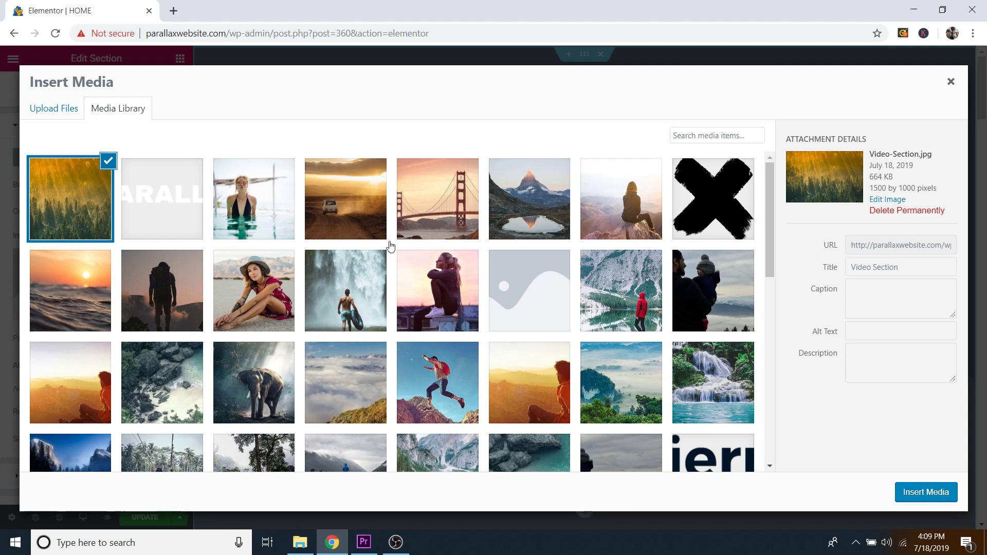
pyautogui.scroll(-1, 643, 349)
pyautogui.scroll(-1, 644, 349)
pyautogui.scroll(3, 644, 349)
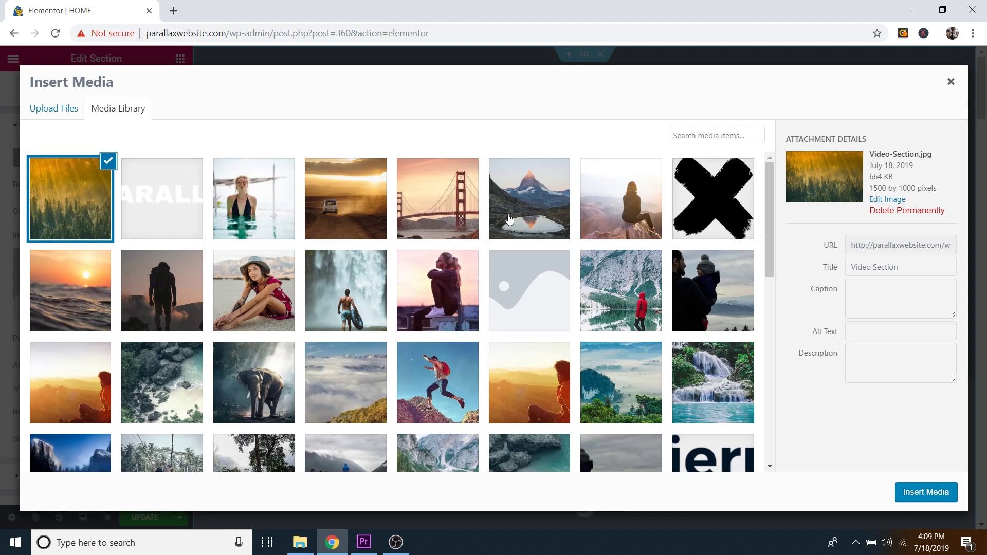
pyautogui.click(269, 192)
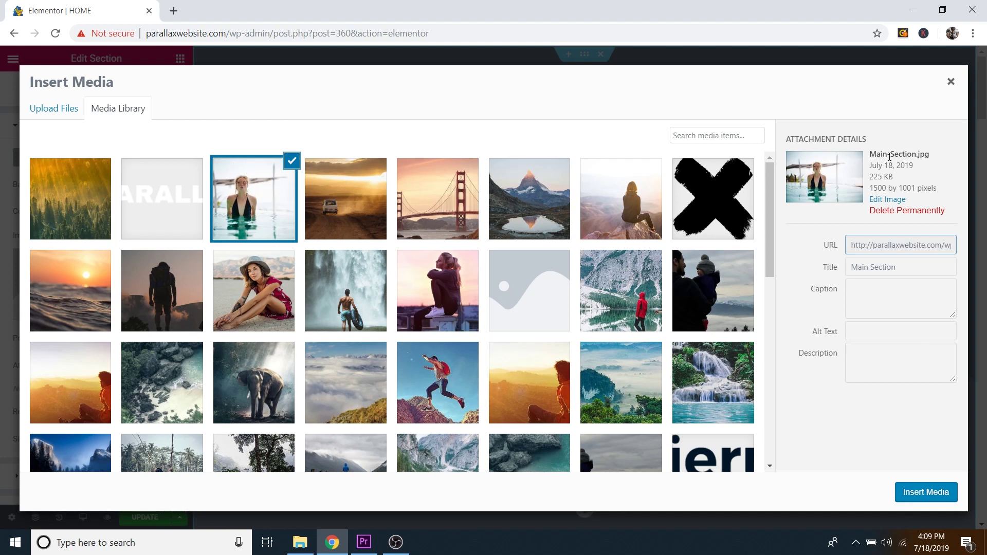
# Step: Insert the pool swimmer photo as the hero section's background image
pyautogui.click(924, 496)
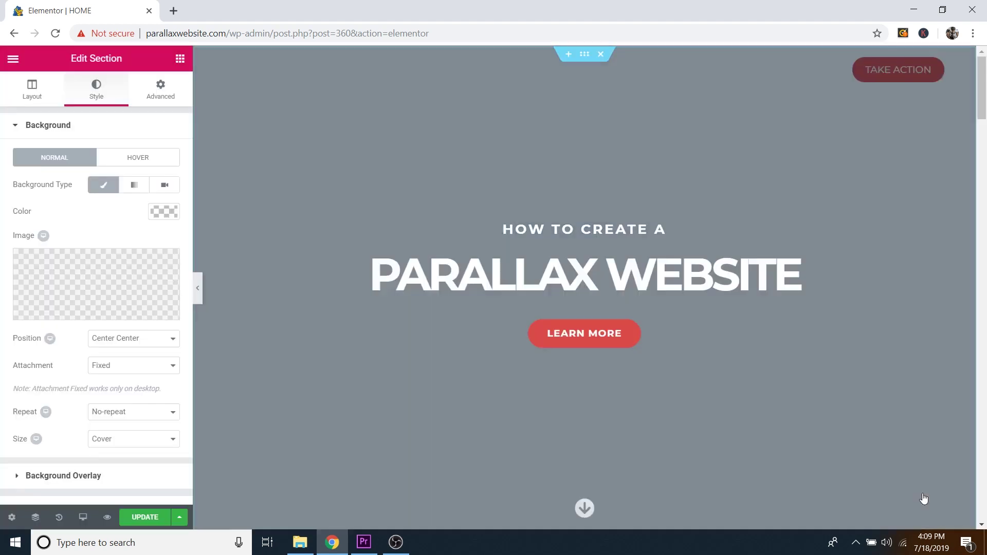
pyautogui.scroll(-5, 613, 237)
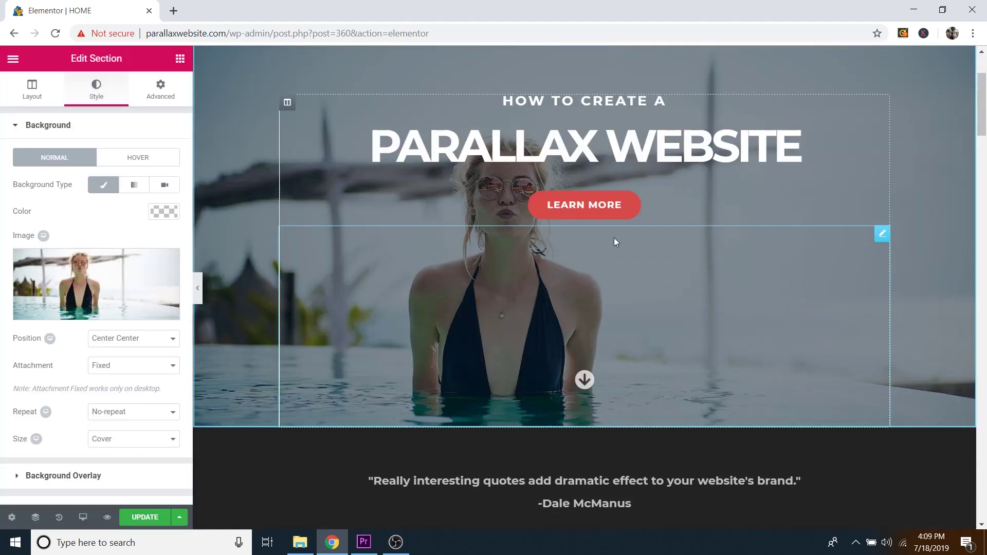
pyautogui.scroll(3, 624, 259)
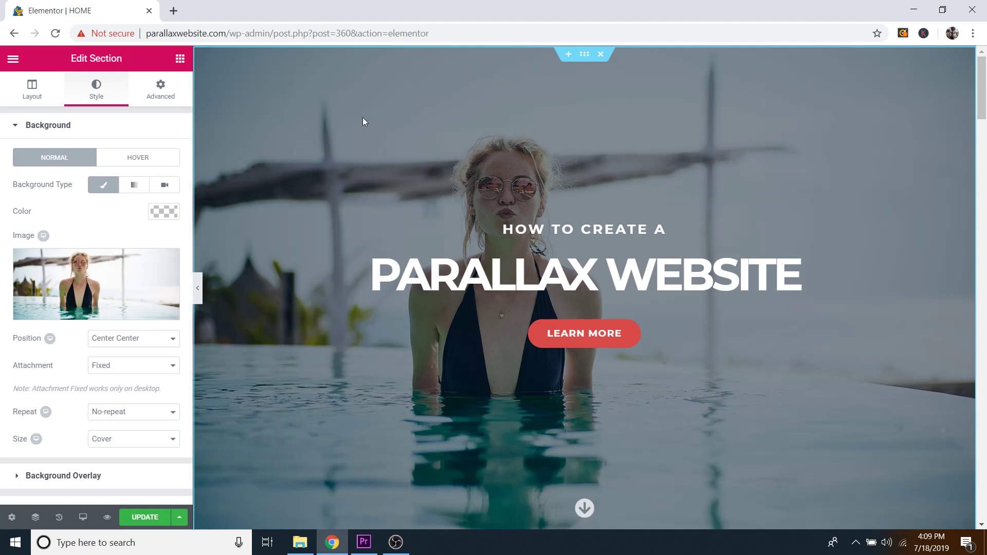
# Step: Collapse the Background settings, expand Background Overlay and check its colour picker
pyautogui.click(52, 126)
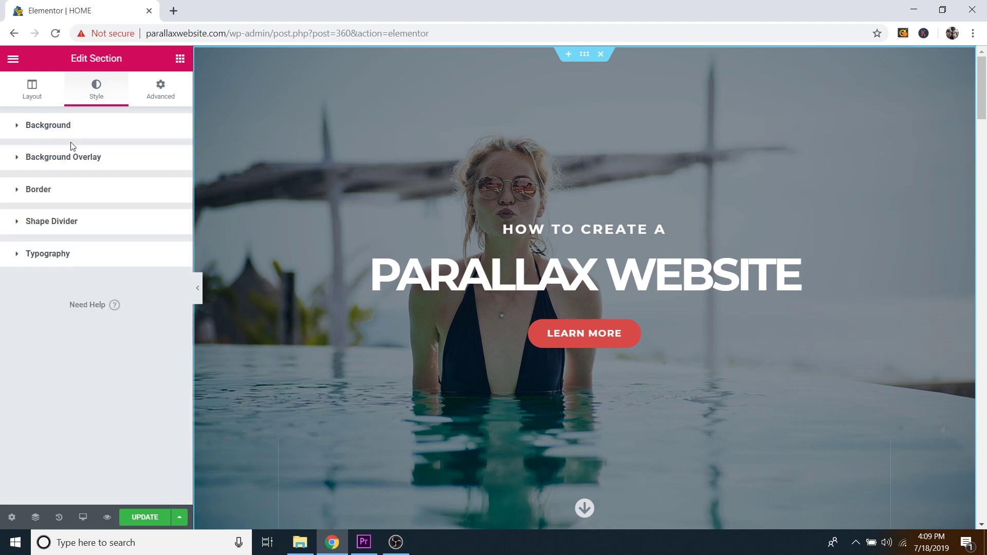
pyautogui.click(69, 160)
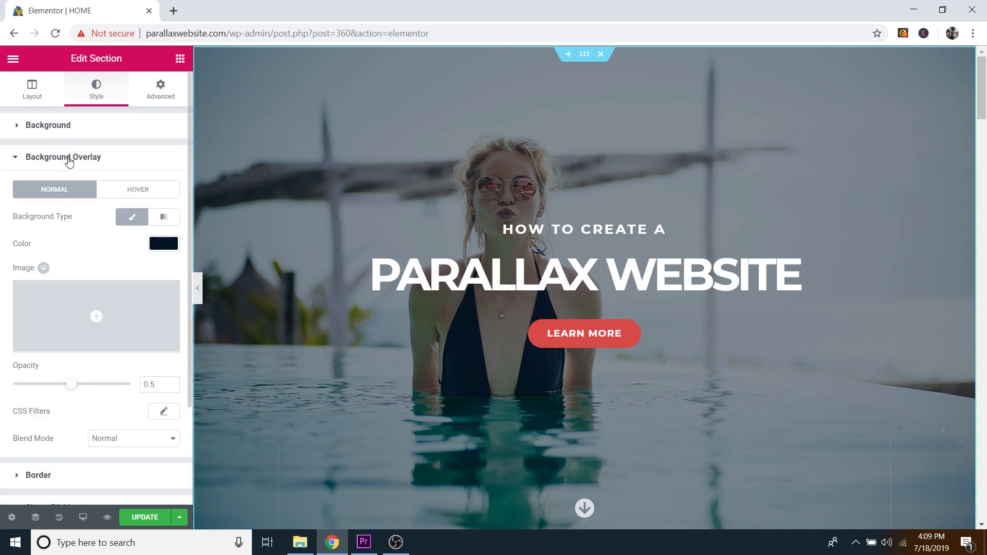
pyautogui.click(161, 243)
pyautogui.click(171, 246)
# Step: Try stronger and weaker overlay opacities, then revert the opacity to 0.5
pyautogui.moveTo(72, 387); pyautogui.dragTo(110, 390)
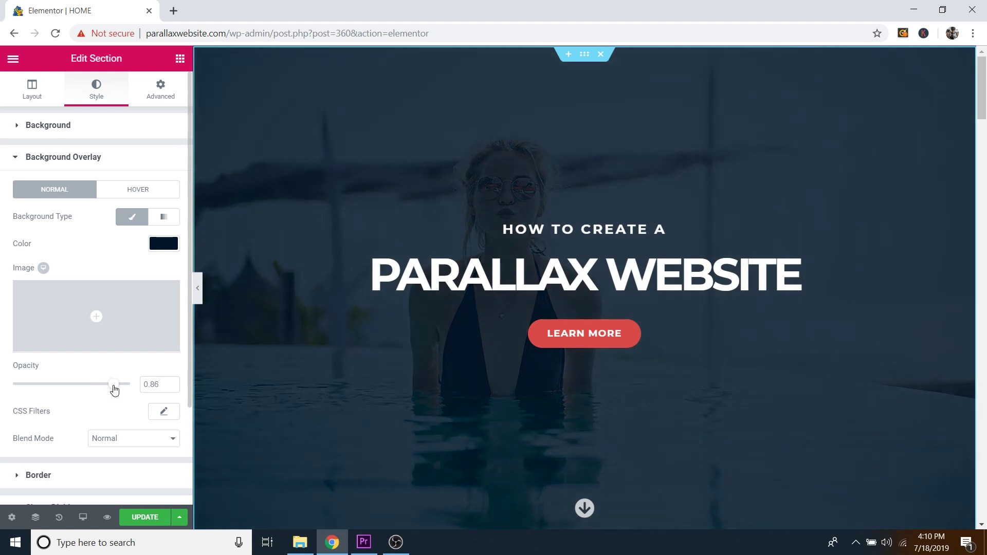
pyautogui.moveTo(114, 390); pyautogui.dragTo(24, 396)
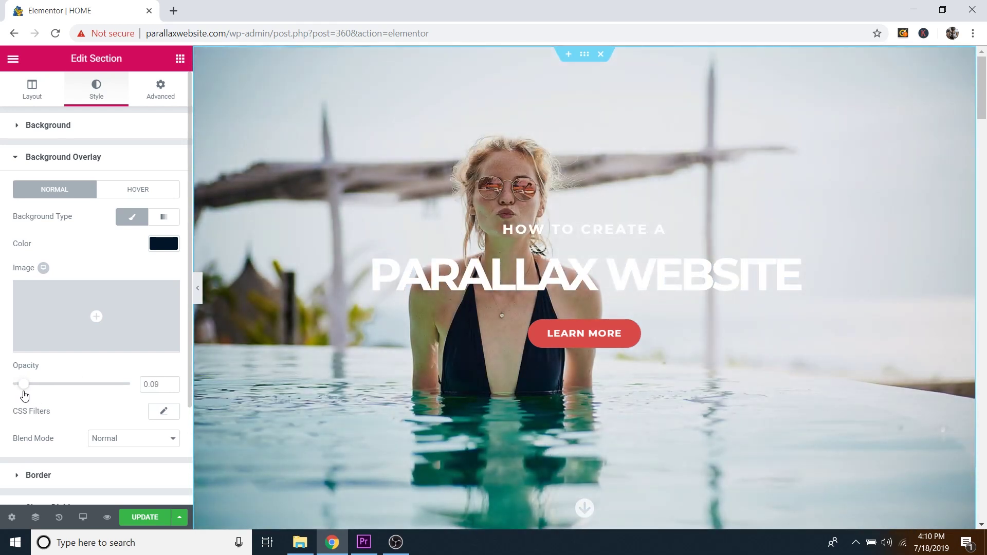
pyautogui.hotkey('ctrl', 'z')
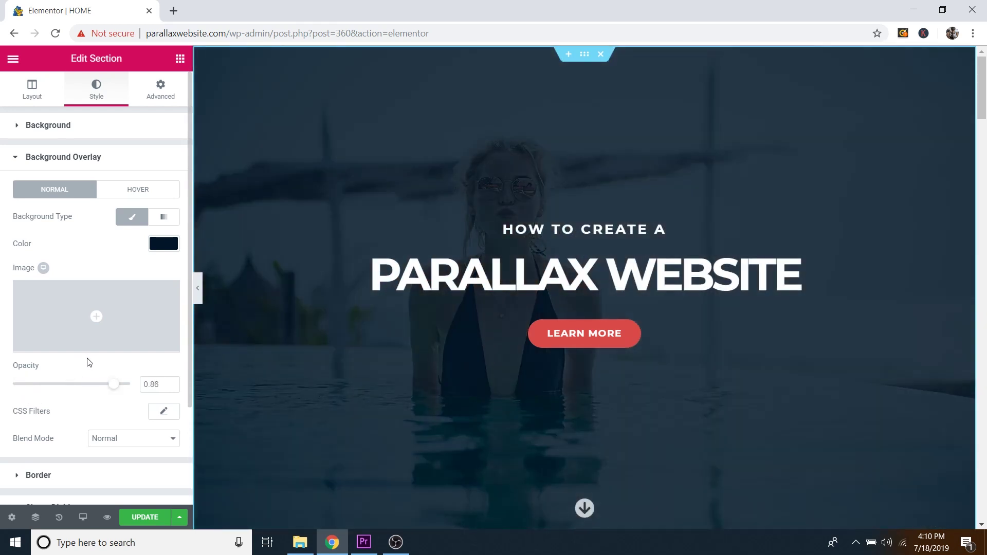
pyautogui.moveTo(101, 381); pyautogui.dragTo(105, 379)
pyautogui.hotkey('ctrl', 'z')
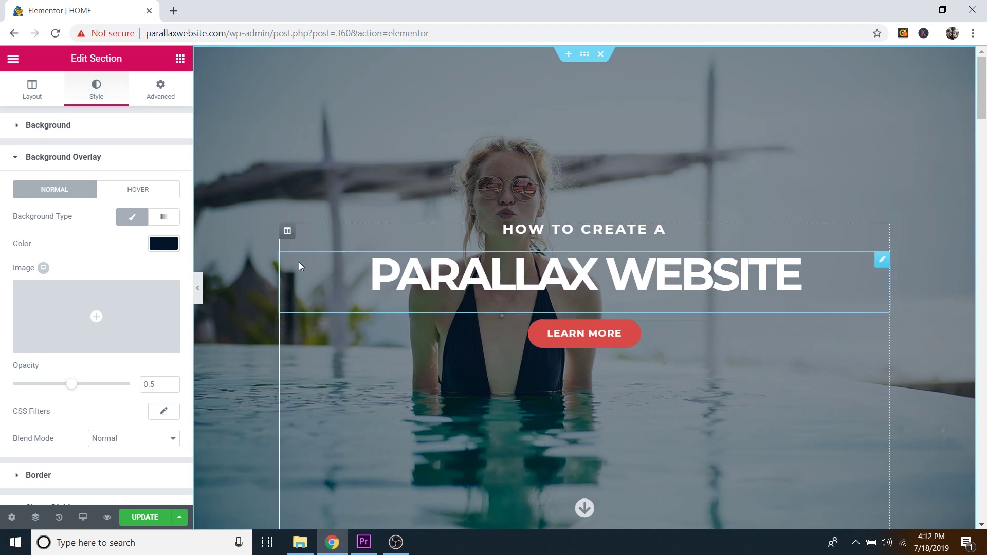
pyautogui.scroll(-1, 298, 261)
pyautogui.scroll(1, 303, 305)
pyautogui.scroll(-2, 298, 210)
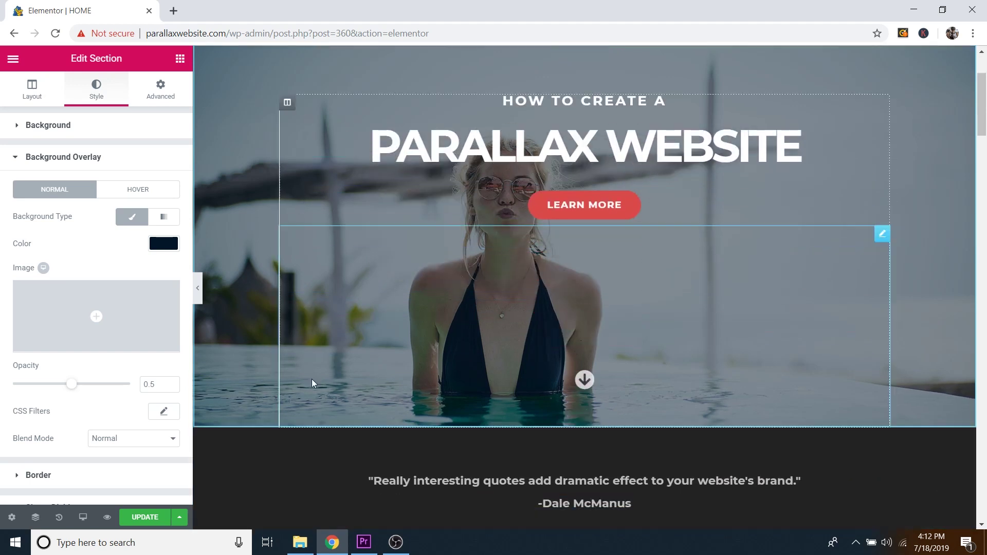
pyautogui.scroll(2, 305, 343)
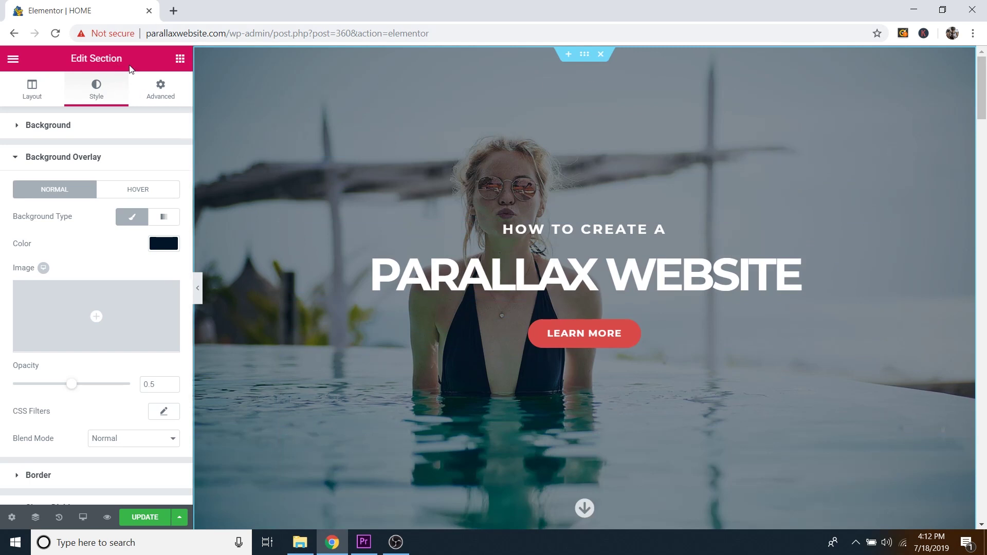
# Step: In the hero section's Advanced spacing, test smaller top padding values, leaving it at 275
pyautogui.click(163, 99)
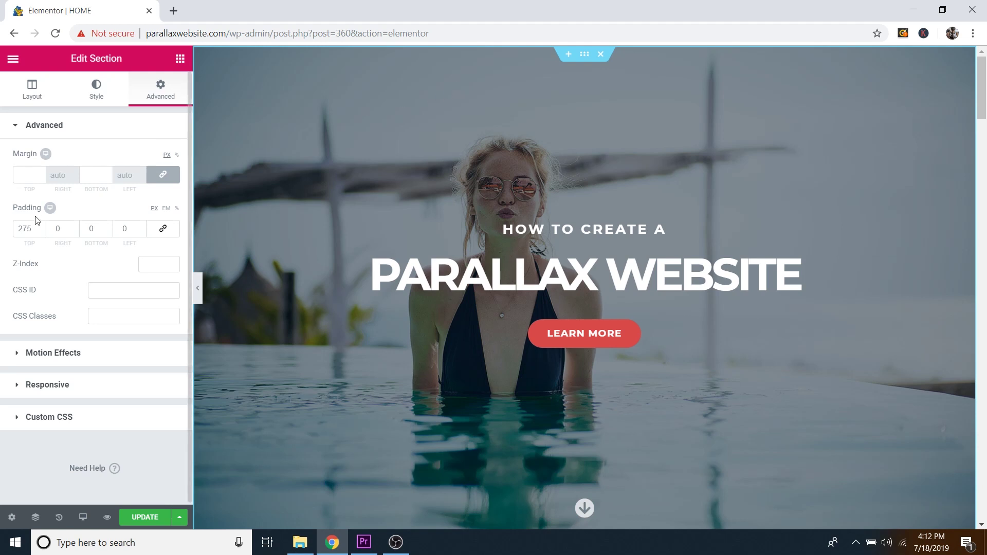
pyautogui.moveTo(41, 231); pyautogui.dragTo(43, 234)
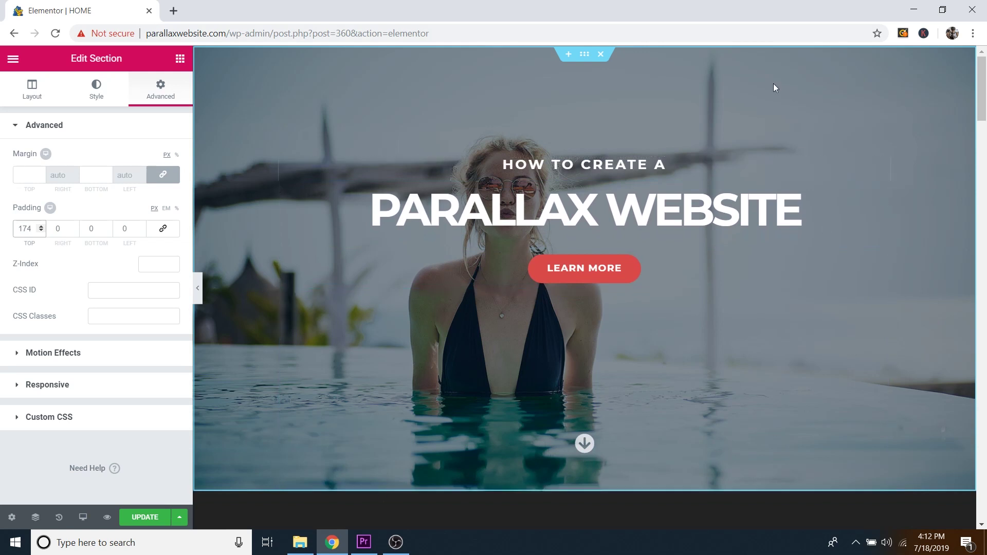
pyautogui.moveTo(41, 226); pyautogui.dragTo(40, 227)
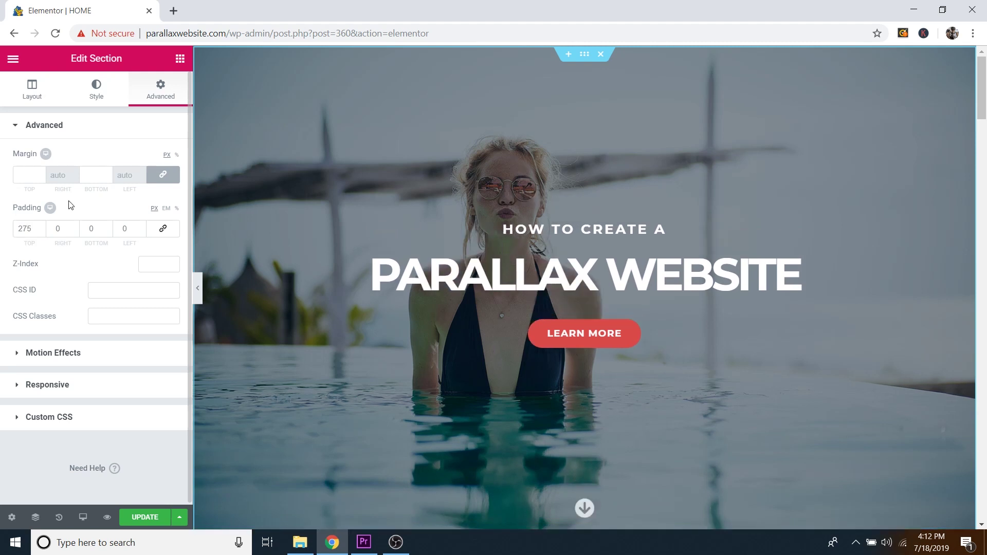
pyautogui.scroll(-3, 712, 270)
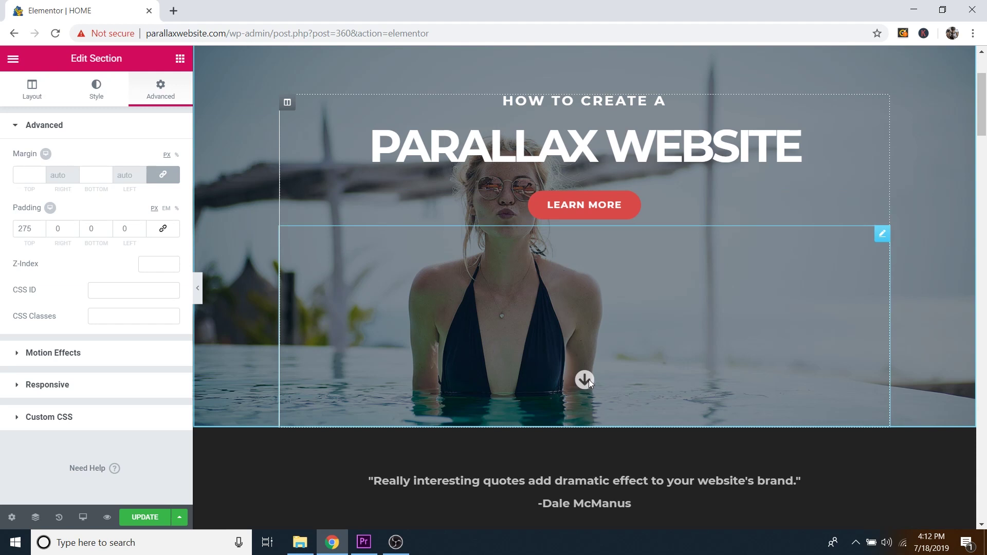
# Step: Try a lower top padding on the down-arrow icon, then restore it to 225 px
pyautogui.click(882, 234)
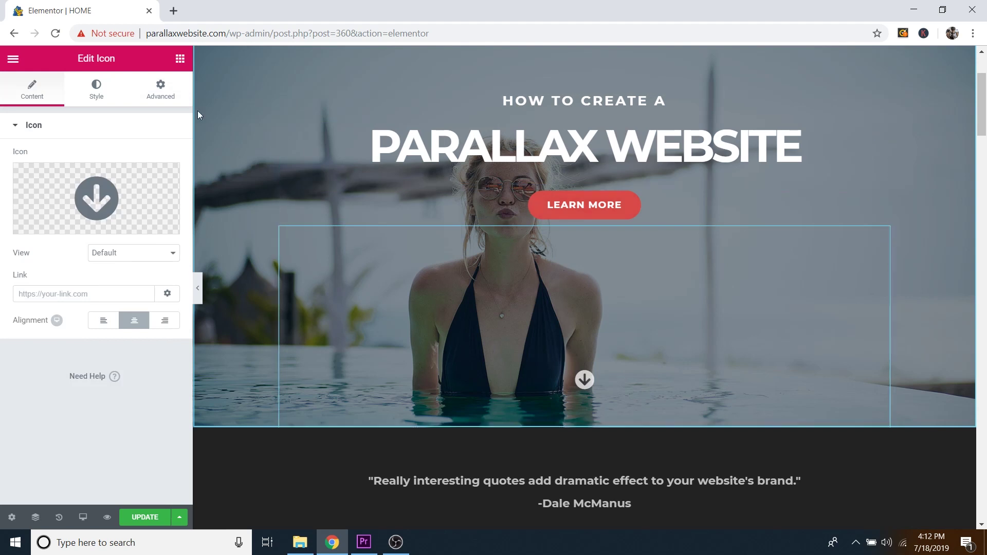
pyautogui.click(160, 89)
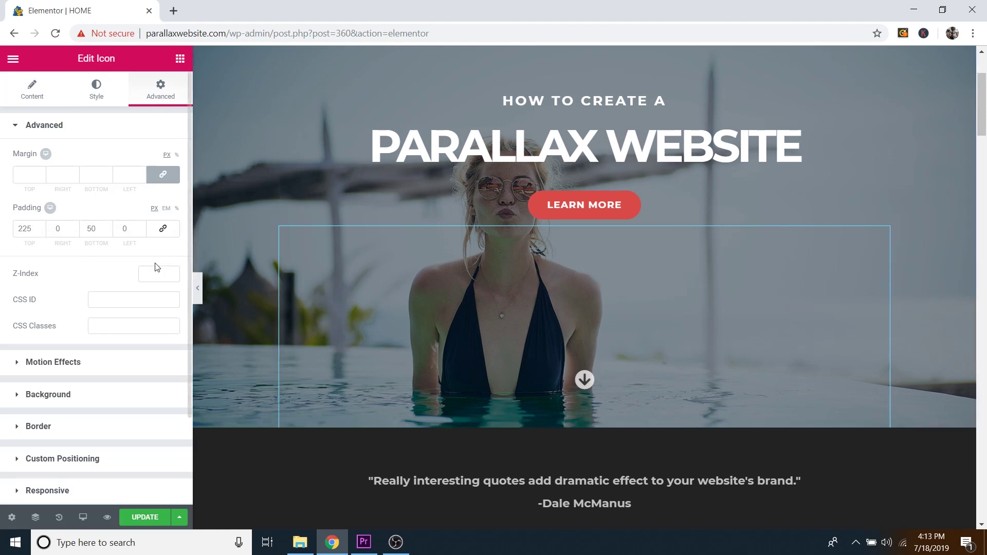
pyautogui.moveTo(43, 233); pyautogui.dragTo(42, 235)
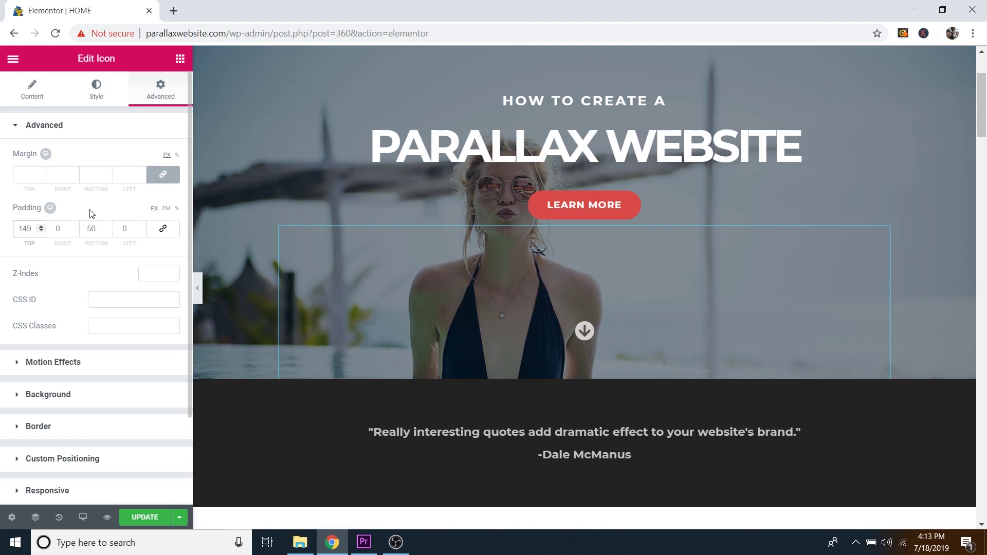
pyautogui.hotkey('ctrl', 'z')
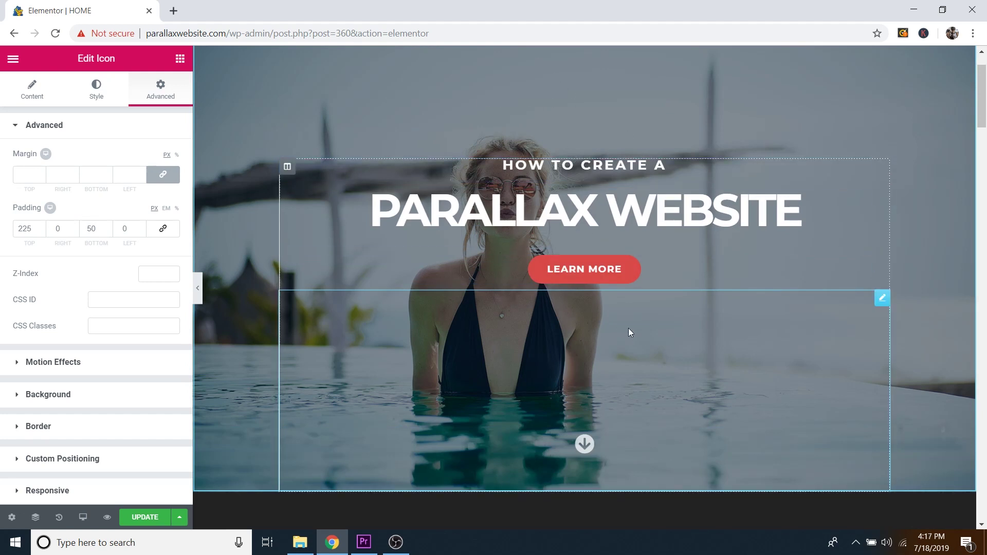
# Step: Select the About Me section and test a taller minimum height, keeping it at 575 px
pyautogui.scroll(-6, 678, 291)
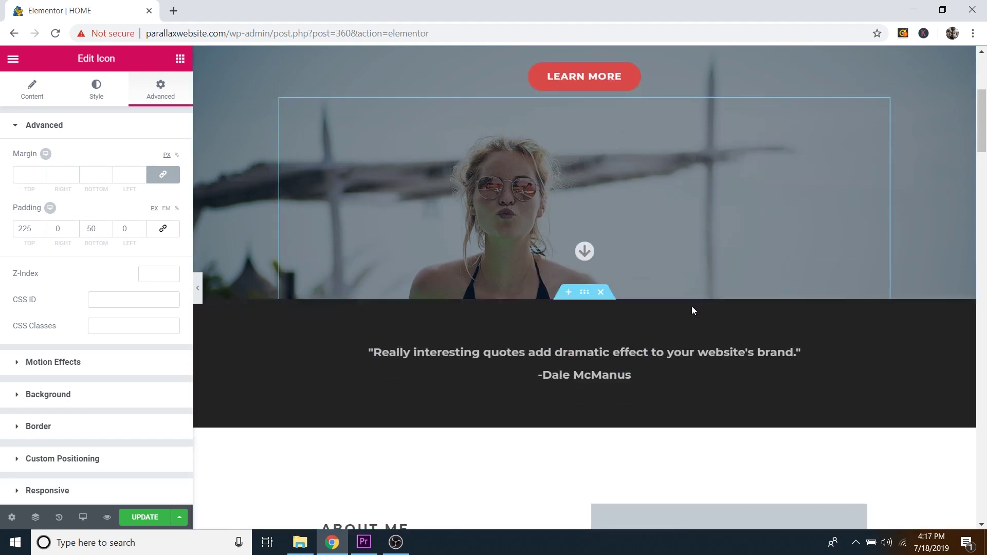
pyautogui.scroll(-4, 694, 311)
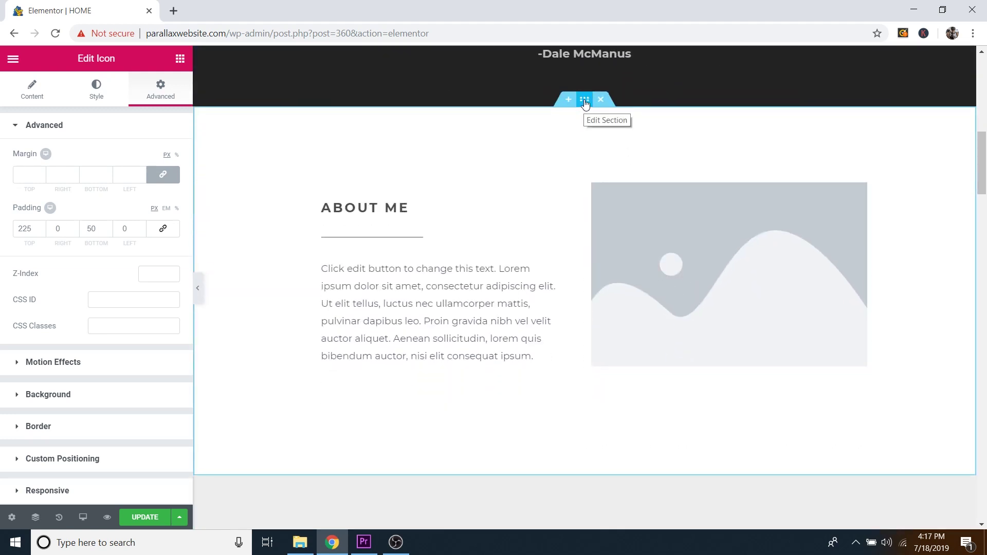
pyautogui.click(585, 100)
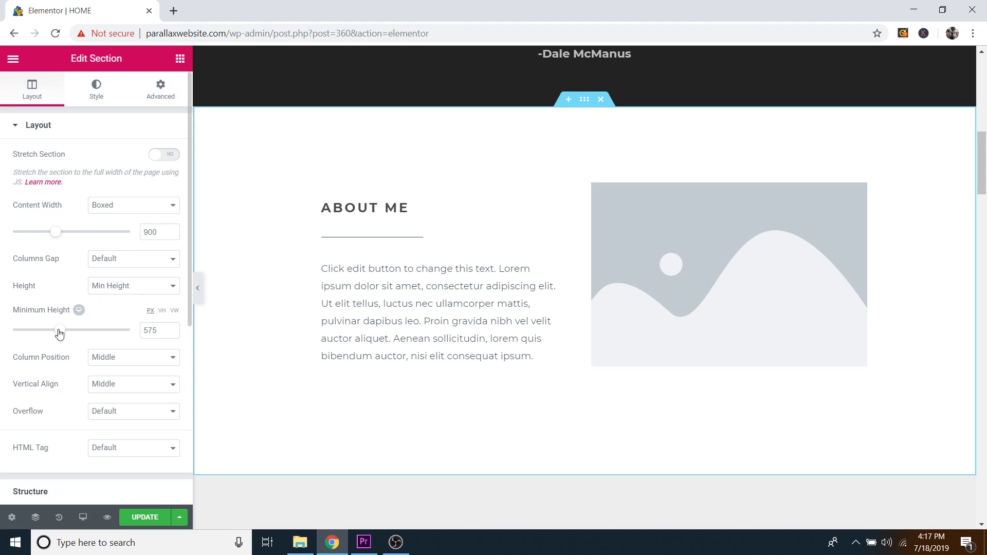
pyautogui.moveTo(59, 333)
pyautogui.mouseDown()
pyautogui.moveTo(85, 333)
pyautogui.moveTo(40, 337)
pyautogui.moveTo(60, 335)
pyautogui.mouseUp()
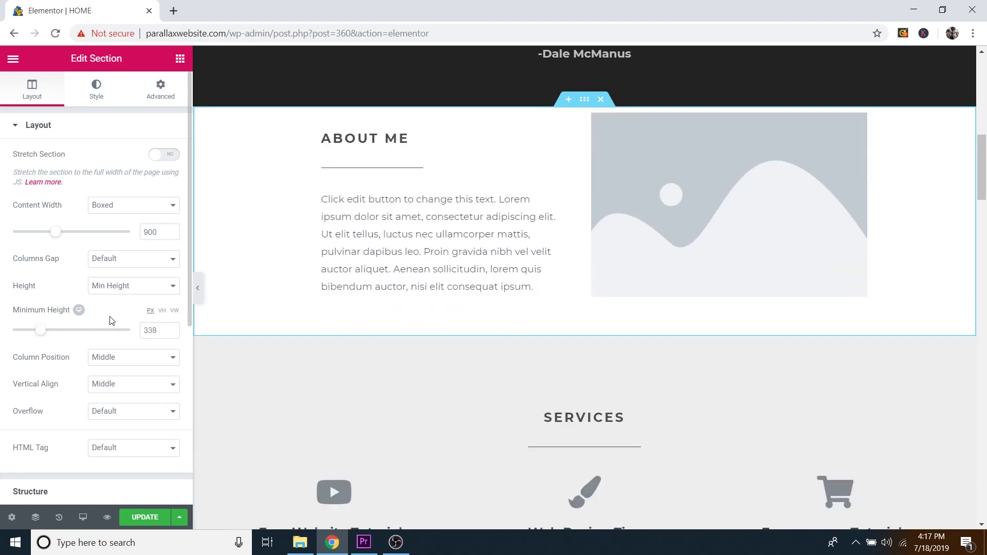
pyautogui.scroll(3, 523, 301)
pyautogui.scroll(5, 524, 302)
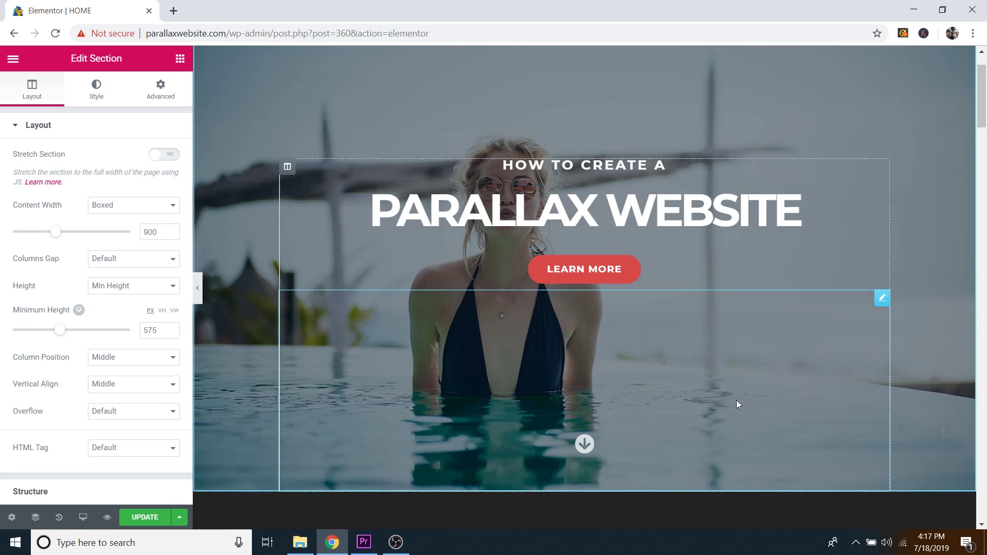
pyautogui.scroll(2, 765, 295)
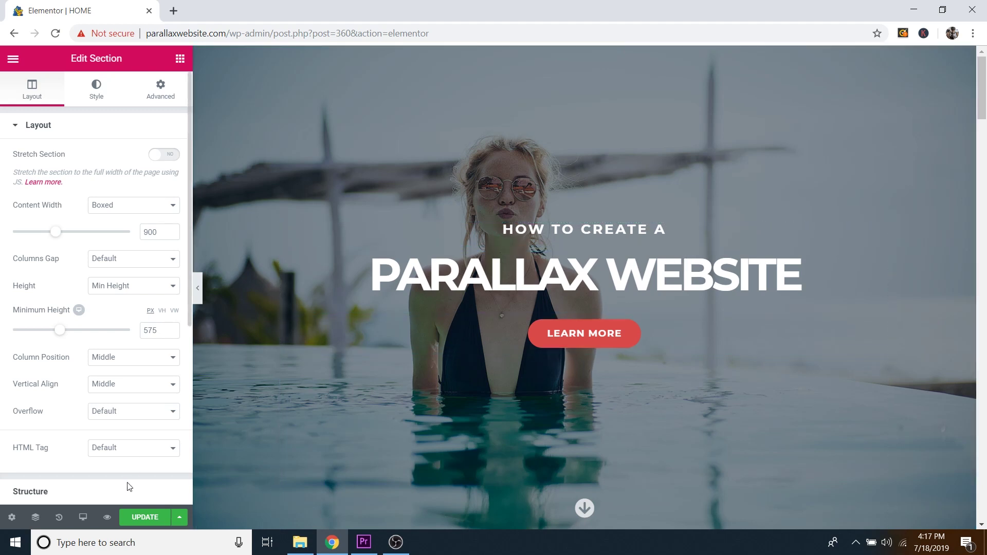
# Step: Update the page and scroll through its preview in a new tab
pyautogui.click(135, 519)
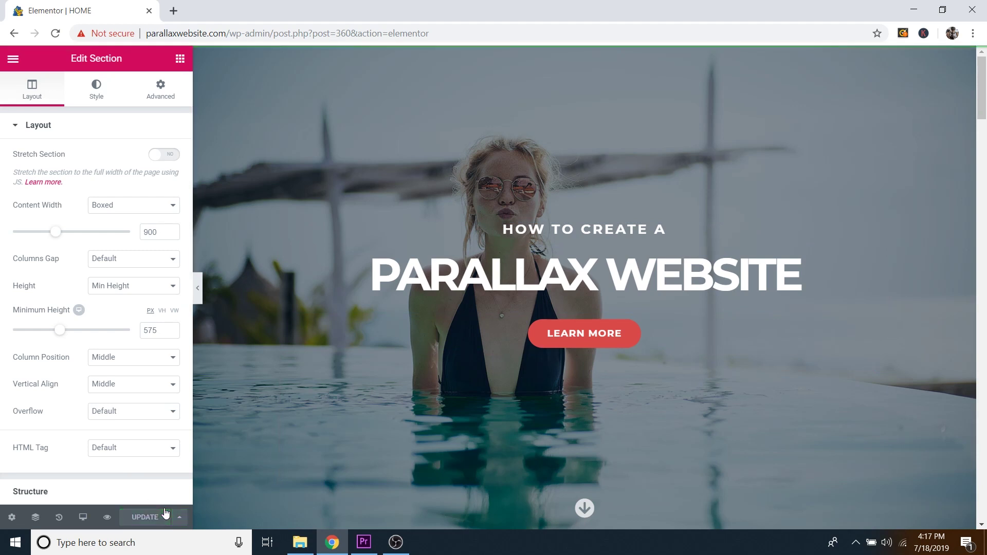
pyautogui.click(106, 517)
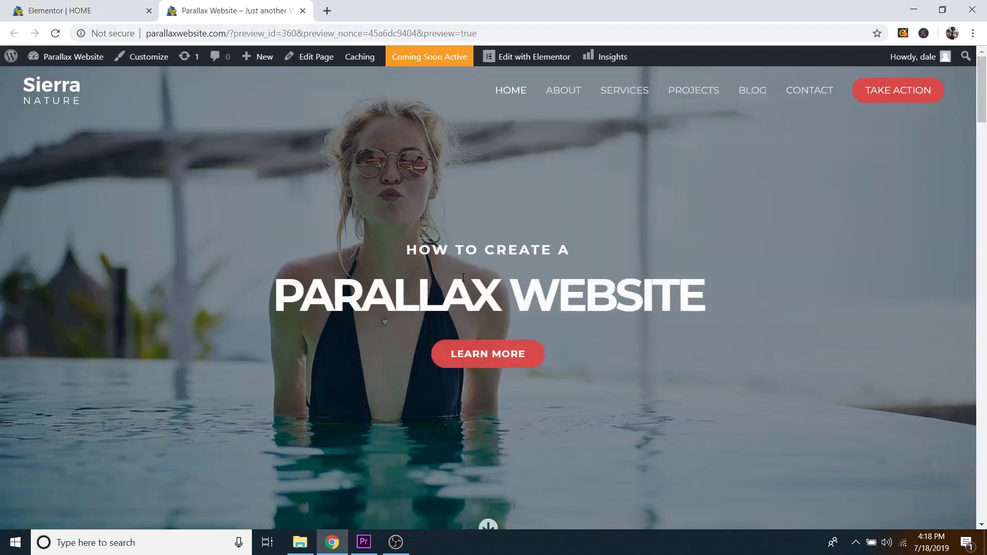
pyautogui.scroll(-10, 607, 297)
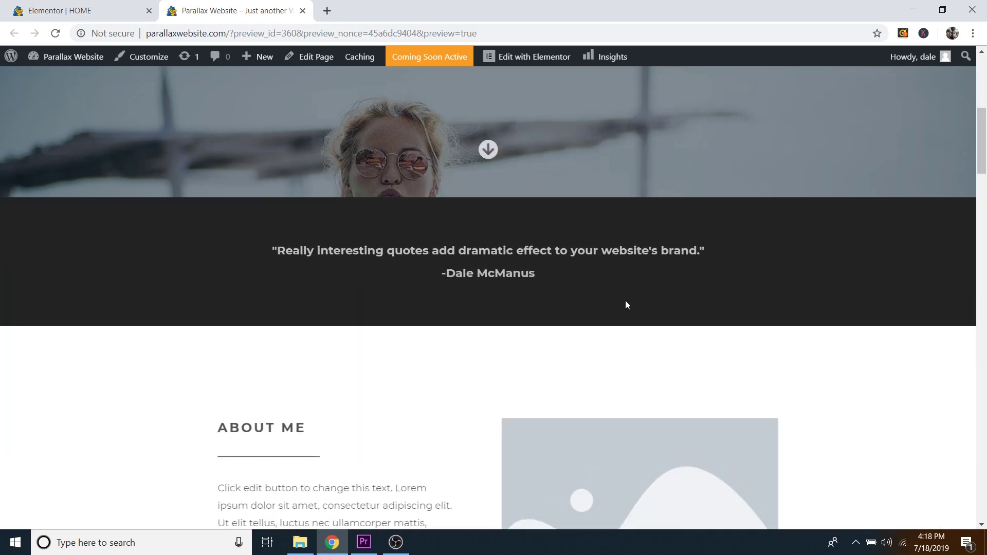
pyautogui.scroll(-12, 627, 304)
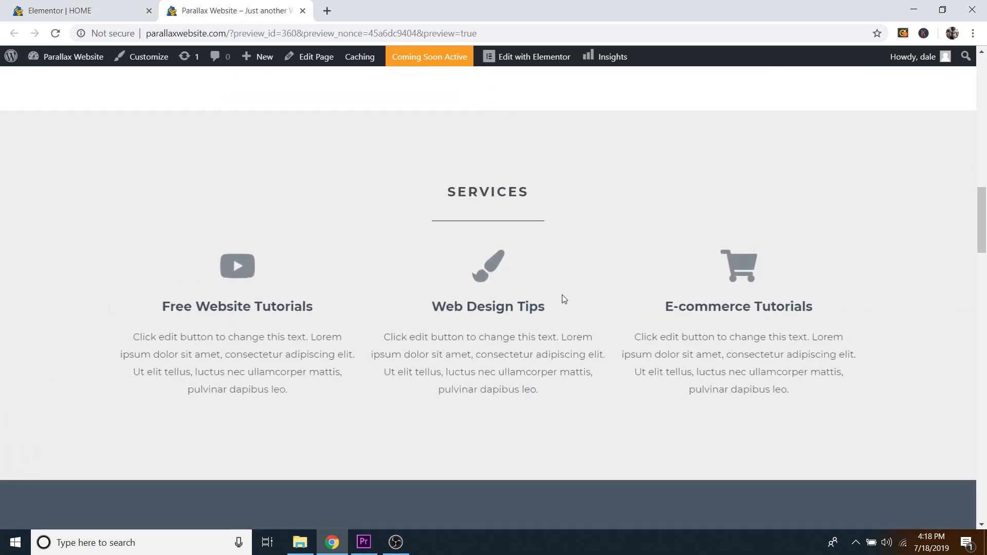
pyautogui.scroll(-9, 563, 299)
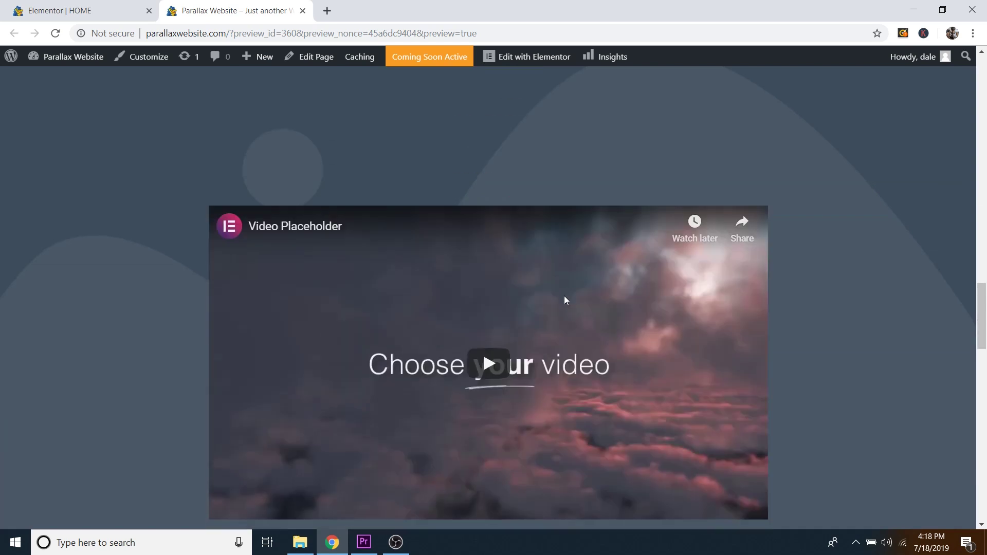
pyautogui.scroll(8, 538, 260)
pyautogui.scroll(20, 539, 260)
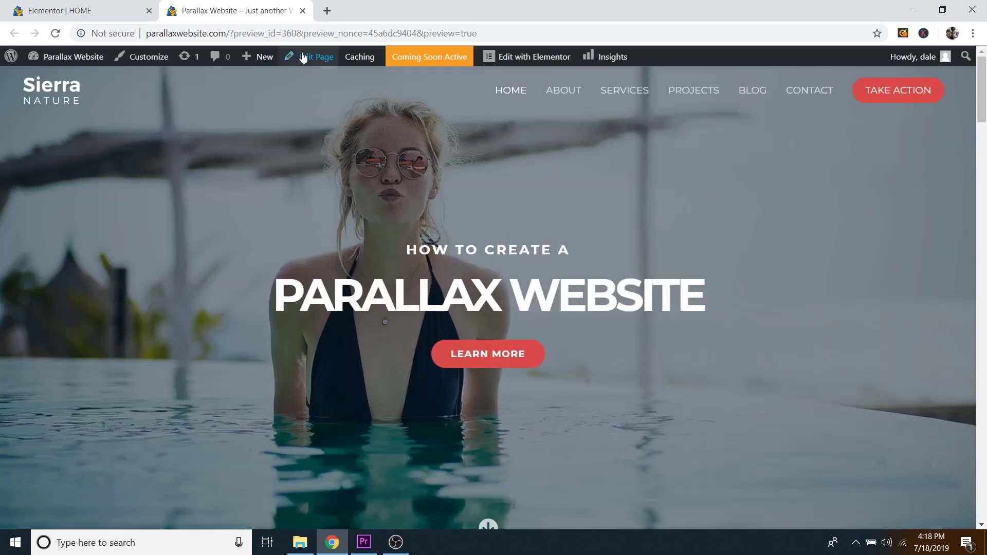
# Step: Close the preview and open the PARALLAX WEBSITE heading's Motion Effects settings
pyautogui.click(302, 11)
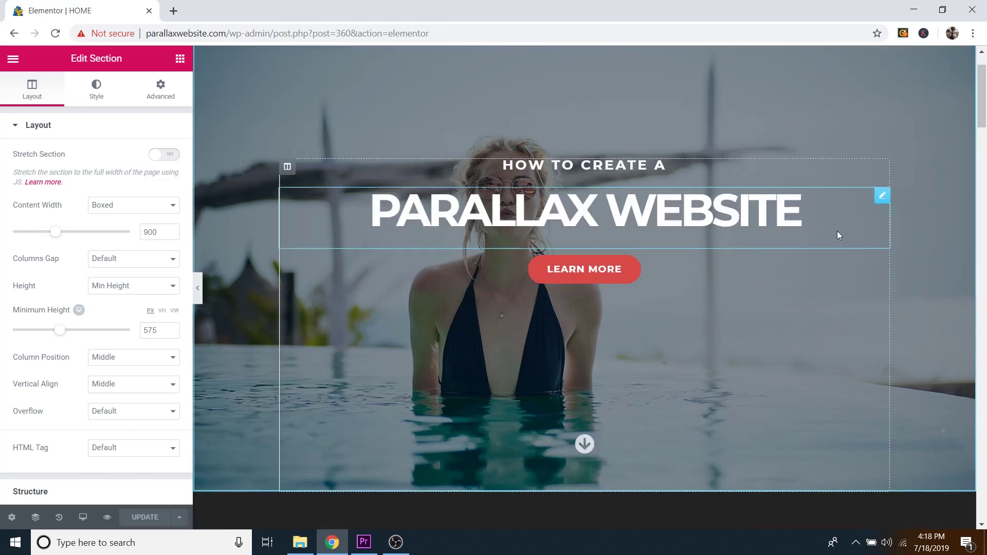
pyautogui.click(883, 198)
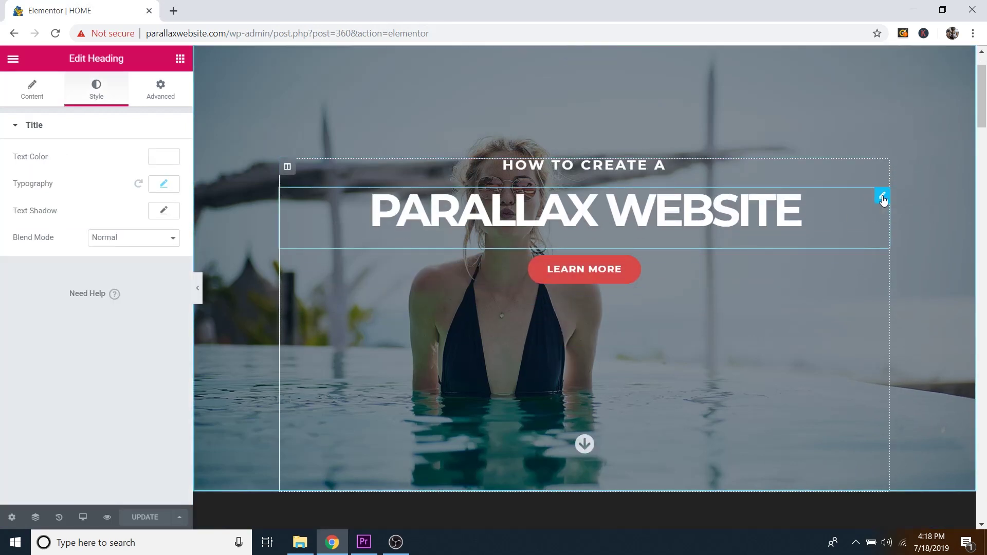
pyautogui.click(162, 92)
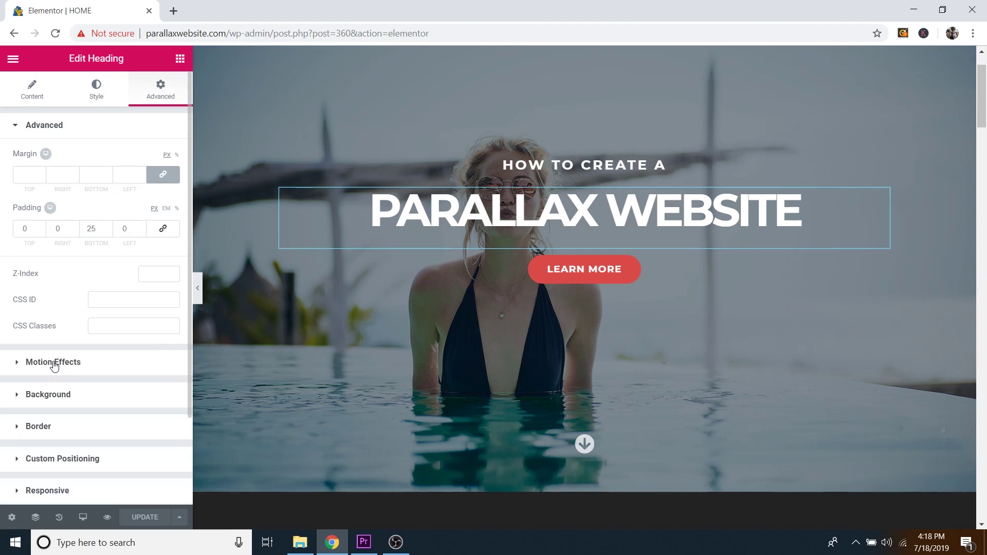
pyautogui.click(54, 363)
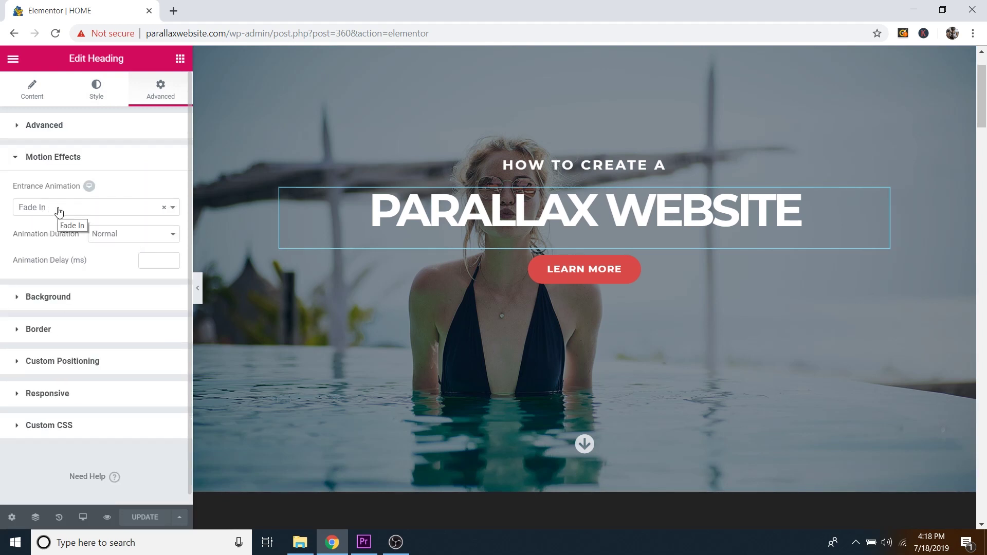
# Step: Try Zoom In and then Bounce In as the heading's entrance animation
pyautogui.click(59, 211)
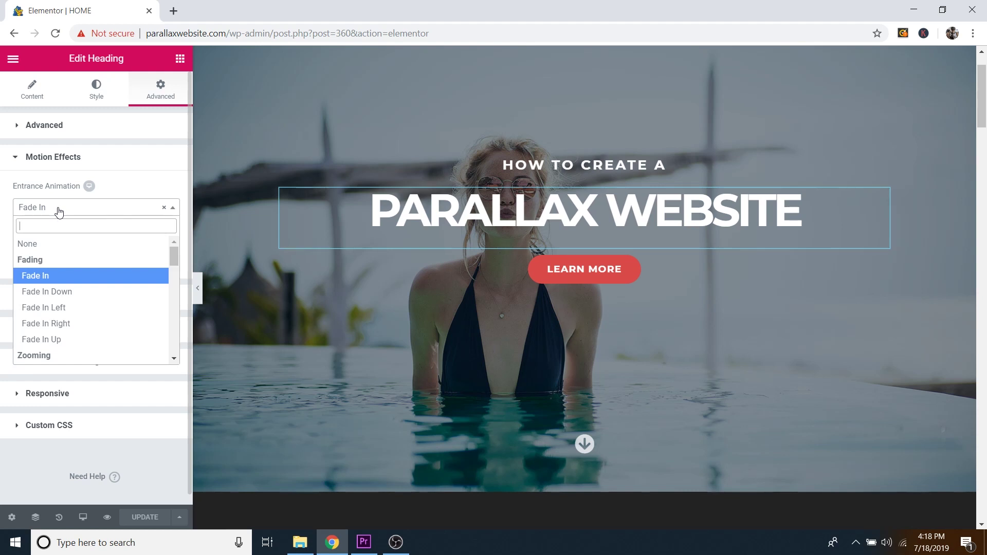
pyautogui.scroll(-3, 79, 280)
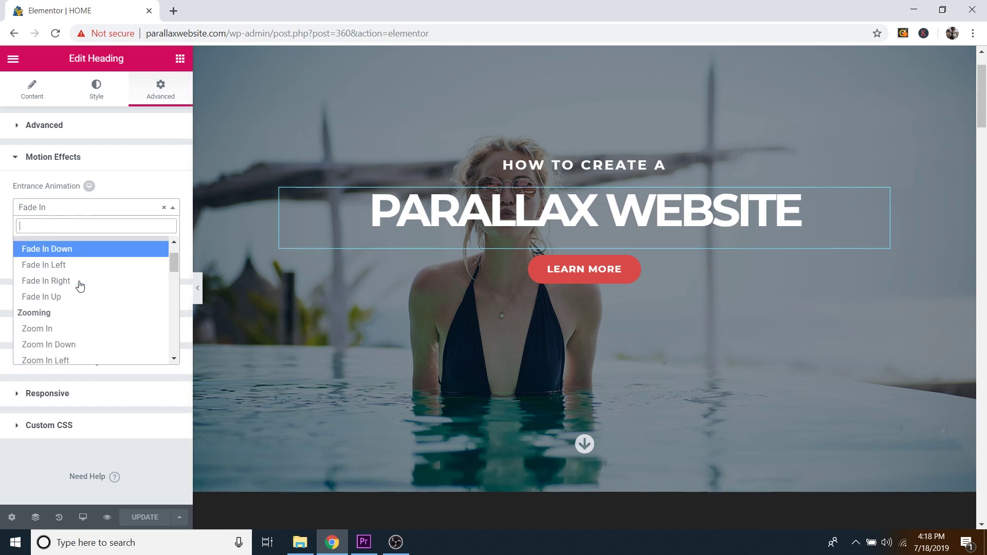
pyautogui.scroll(2, 79, 280)
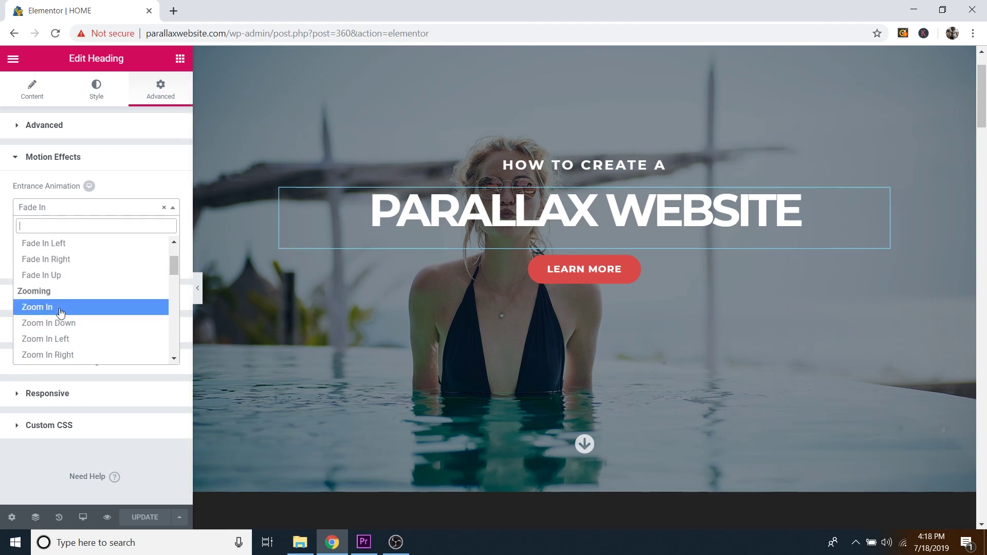
pyautogui.click(60, 309)
pyautogui.click(67, 207)
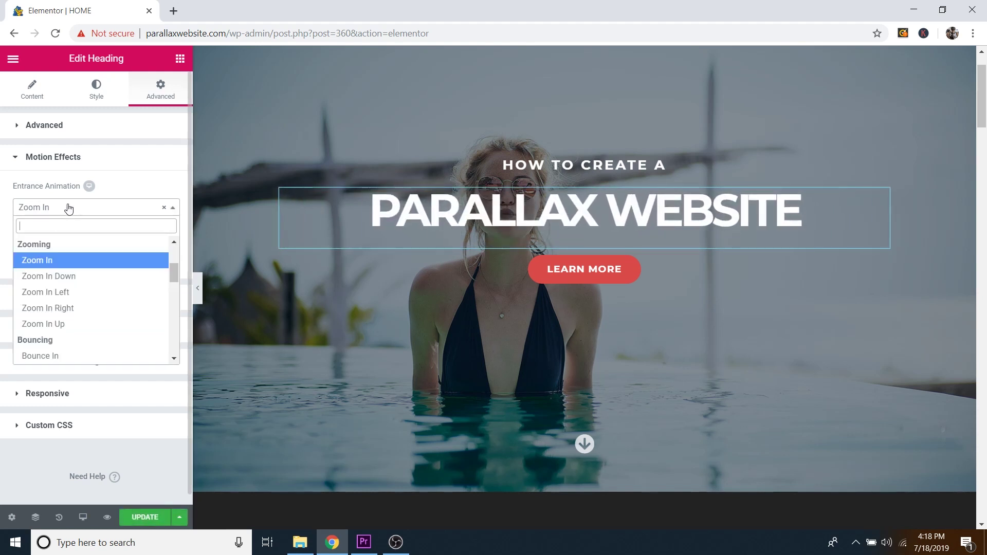
pyautogui.scroll(-2, 75, 297)
pyautogui.scroll(1, 72, 293)
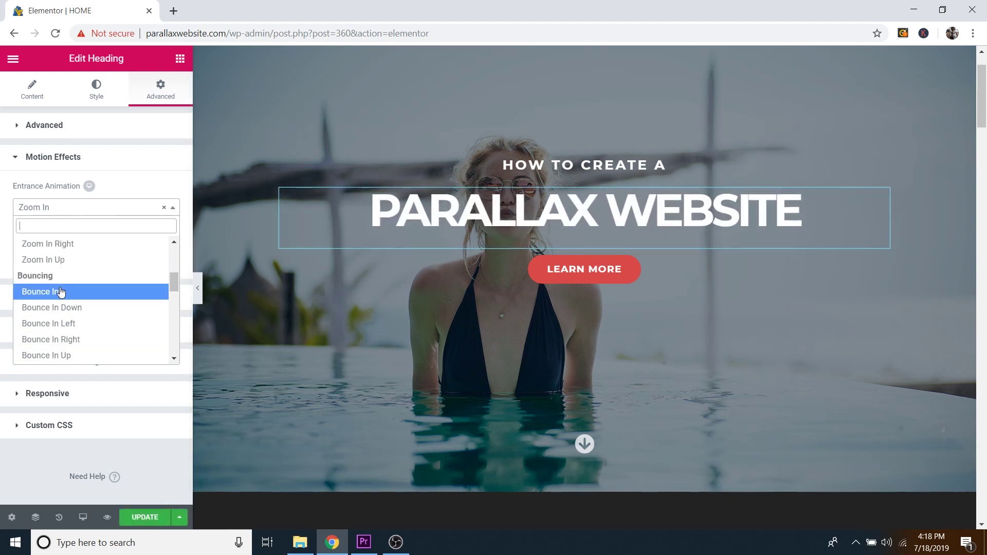
pyautogui.click(60, 292)
# Step: Try Rubber Band, then settle on Fade In as the heading's entrance animation
pyautogui.click(23, 208)
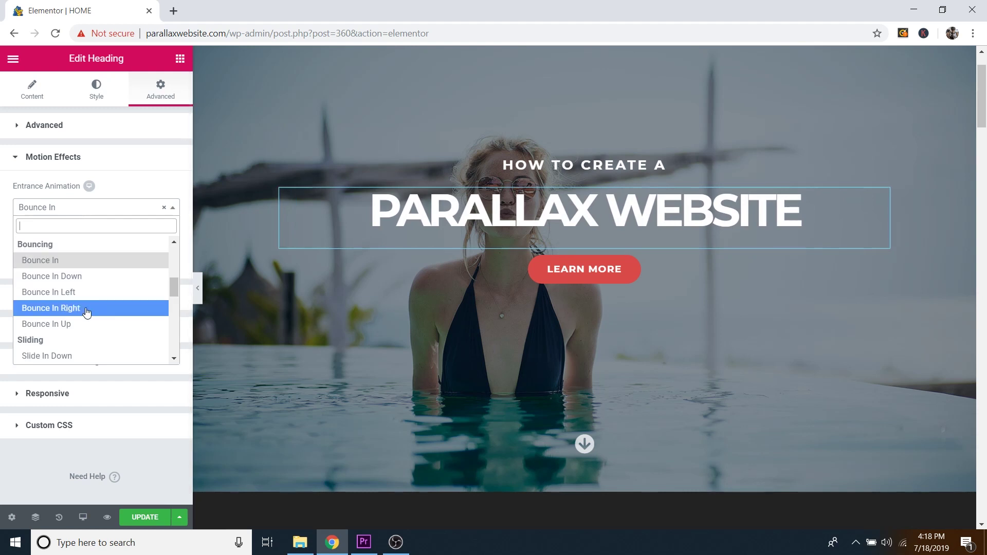
pyautogui.scroll(-5, 88, 309)
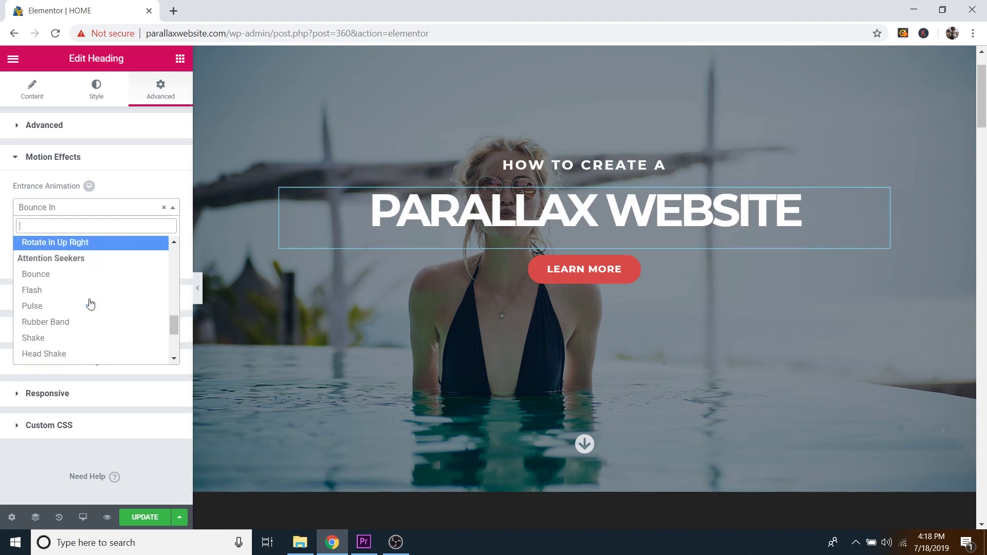
pyautogui.scroll(-1, 71, 297)
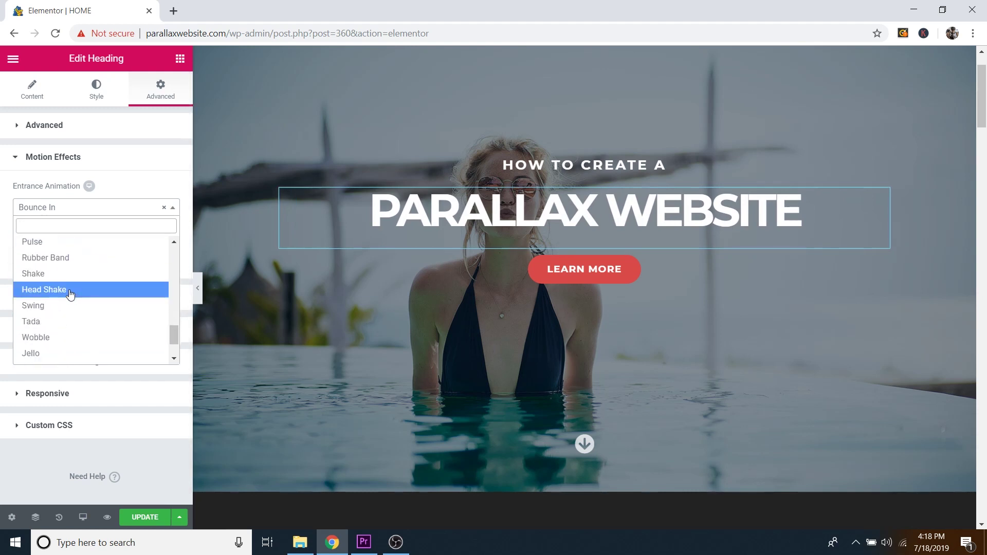
pyautogui.click(64, 259)
pyautogui.click(92, 208)
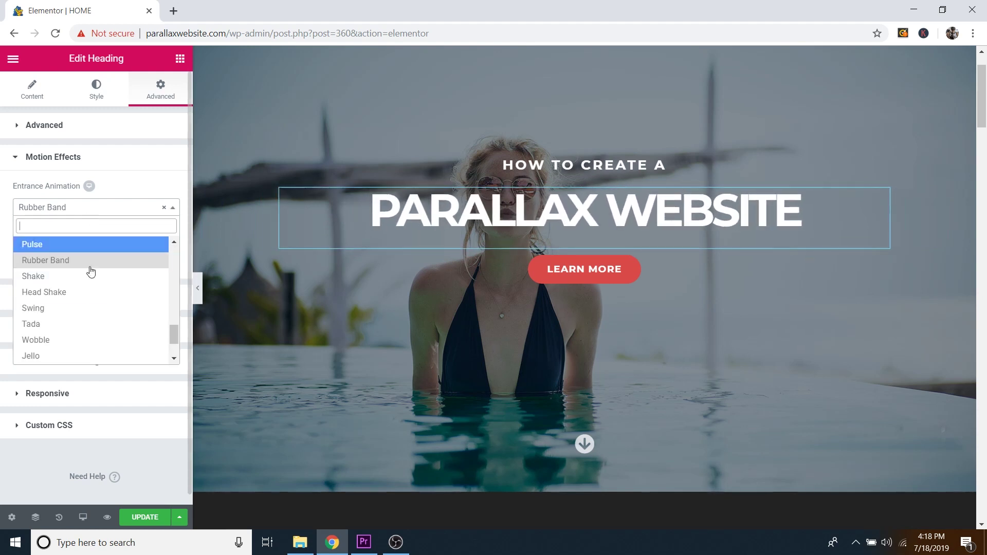
pyautogui.scroll(-2, 86, 309)
pyautogui.scroll(3, 109, 288)
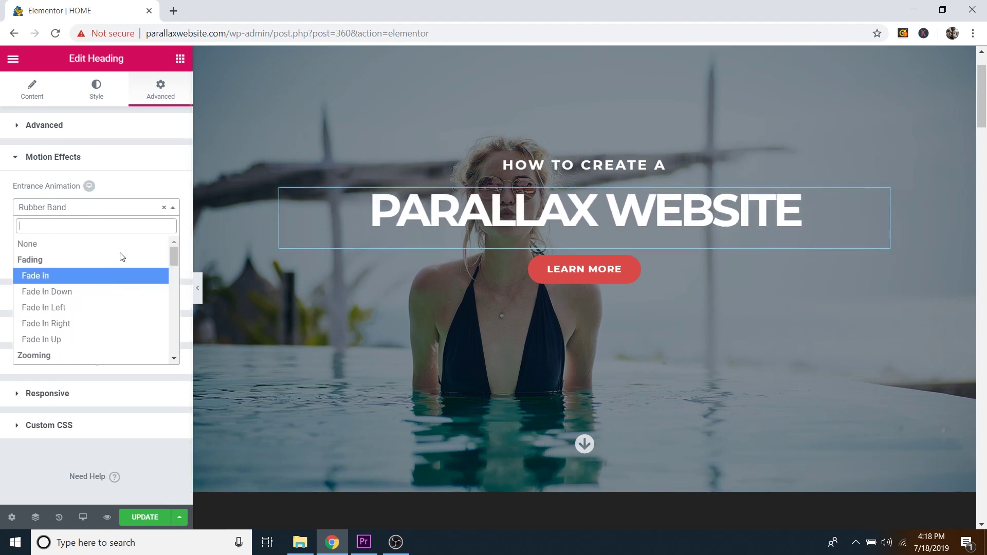
pyautogui.click(58, 276)
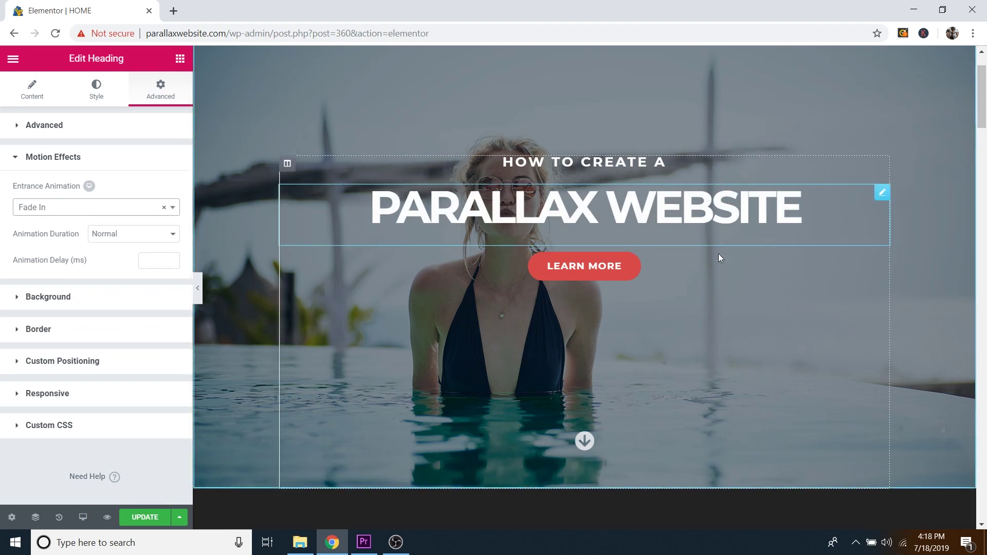
# Step: Select the quote section and inspect its Style background: solid dark colour, no image
pyautogui.scroll(-6, 718, 258)
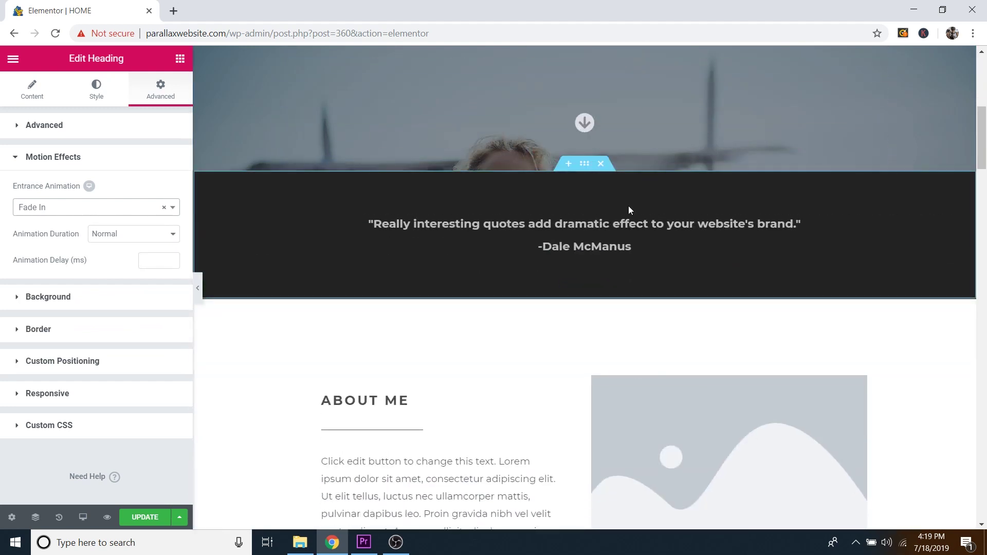
pyautogui.scroll(-2, 615, 315)
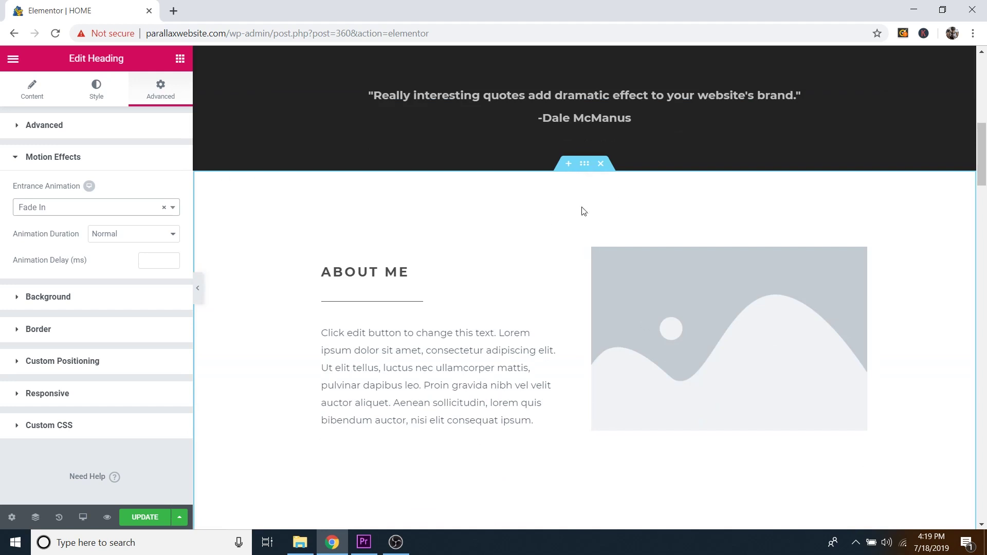
pyautogui.scroll(4, 588, 261)
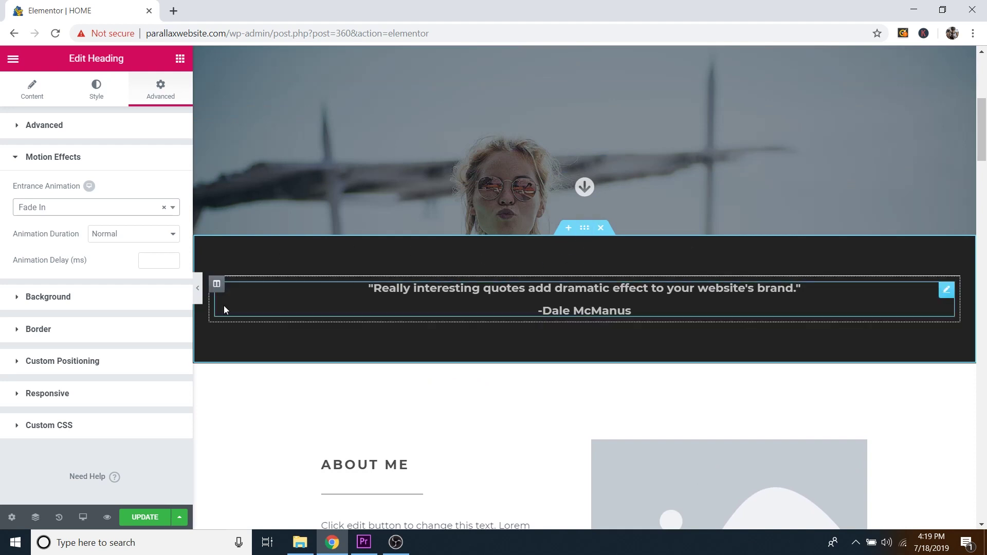
pyautogui.click(584, 229)
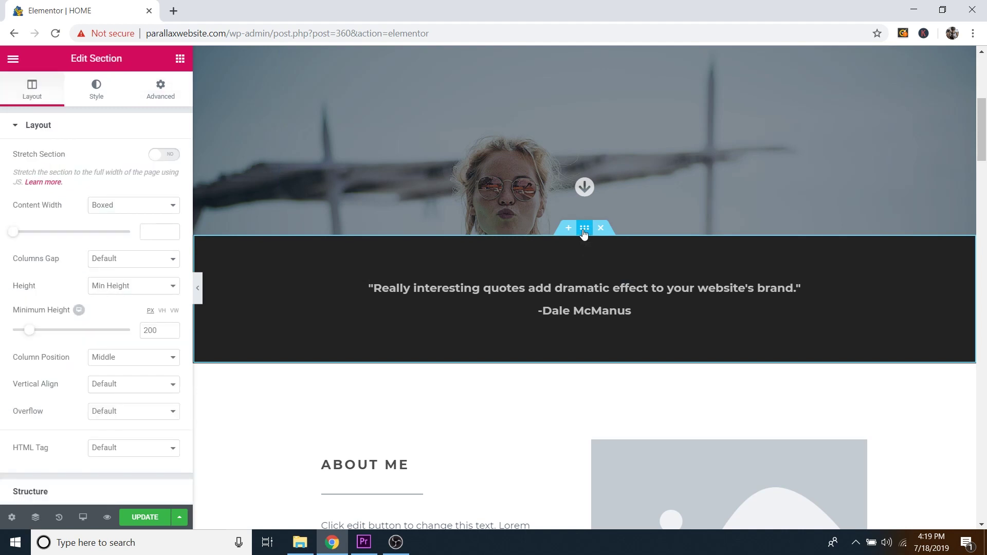
pyautogui.click(102, 98)
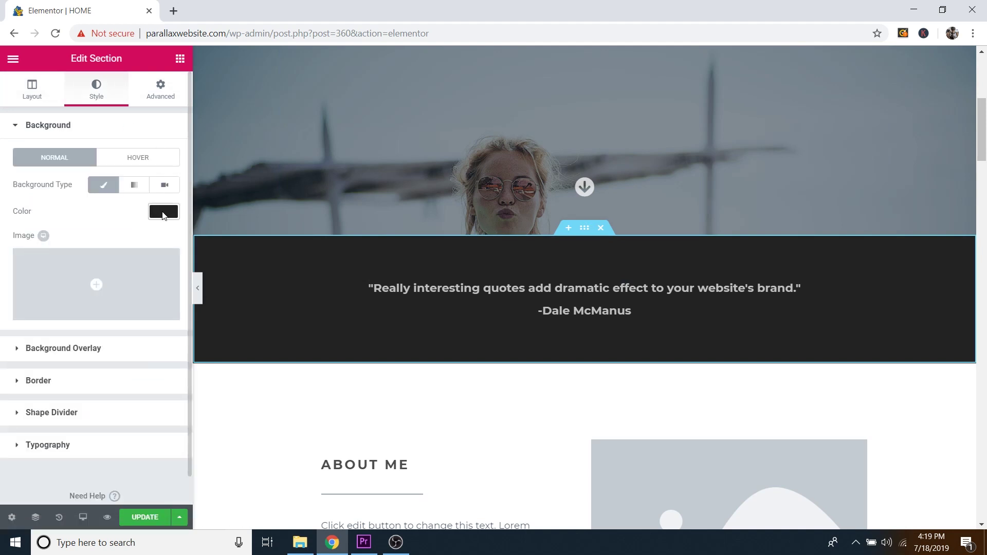
pyautogui.moveTo(132, 280)
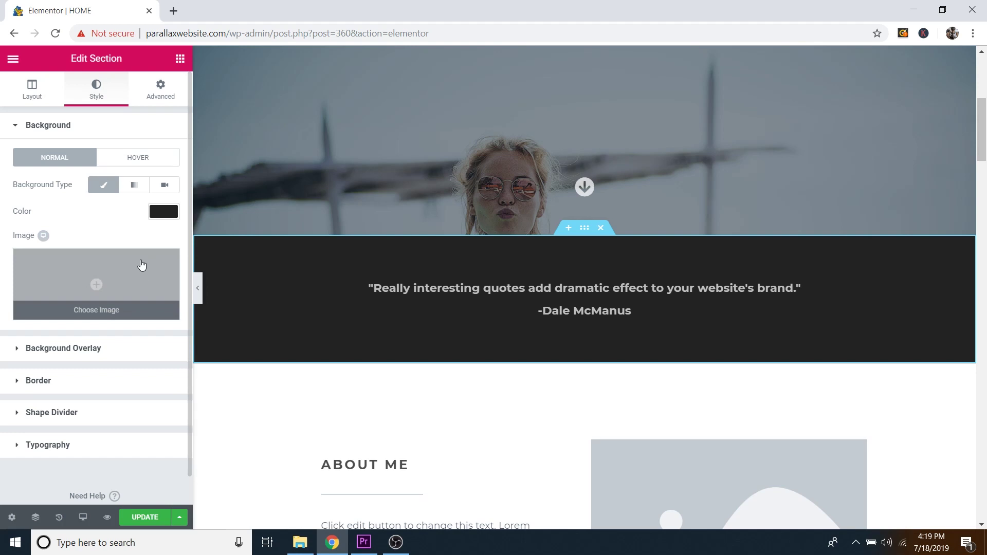
pyautogui.scroll(5, 634, 356)
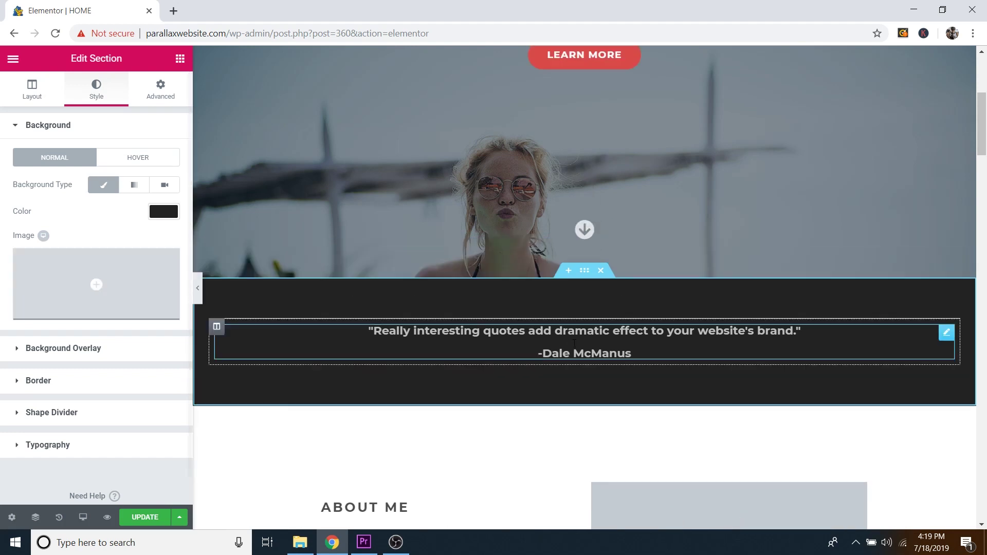
pyautogui.scroll(-5, 659, 221)
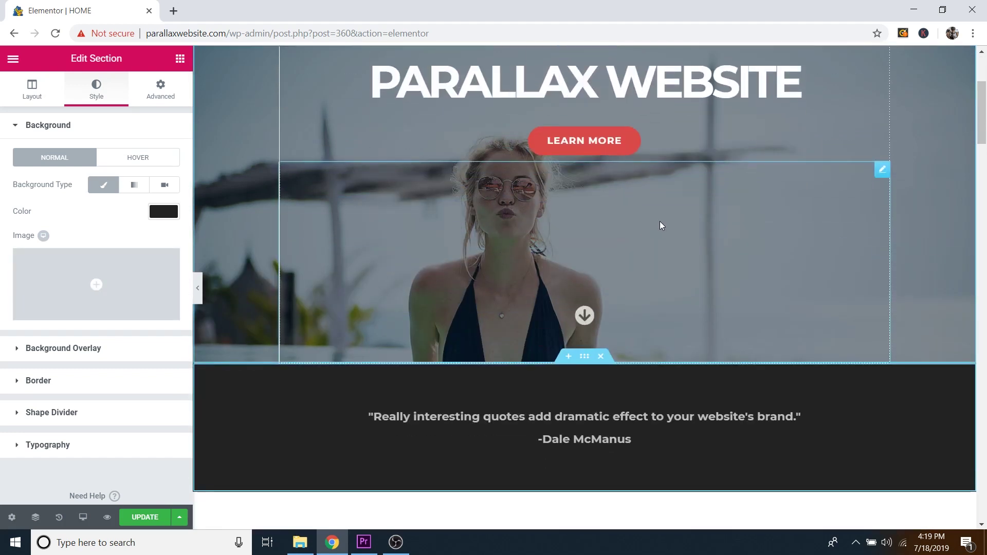
pyautogui.scroll(5, 659, 267)
pyautogui.scroll(-2, 658, 273)
pyautogui.scroll(-3, 658, 275)
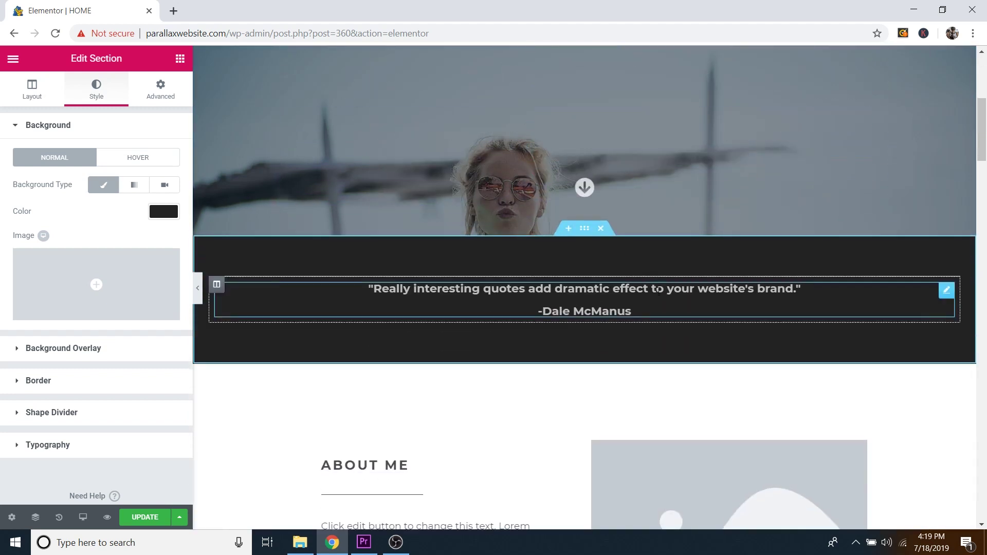
pyautogui.scroll(5, 658, 272)
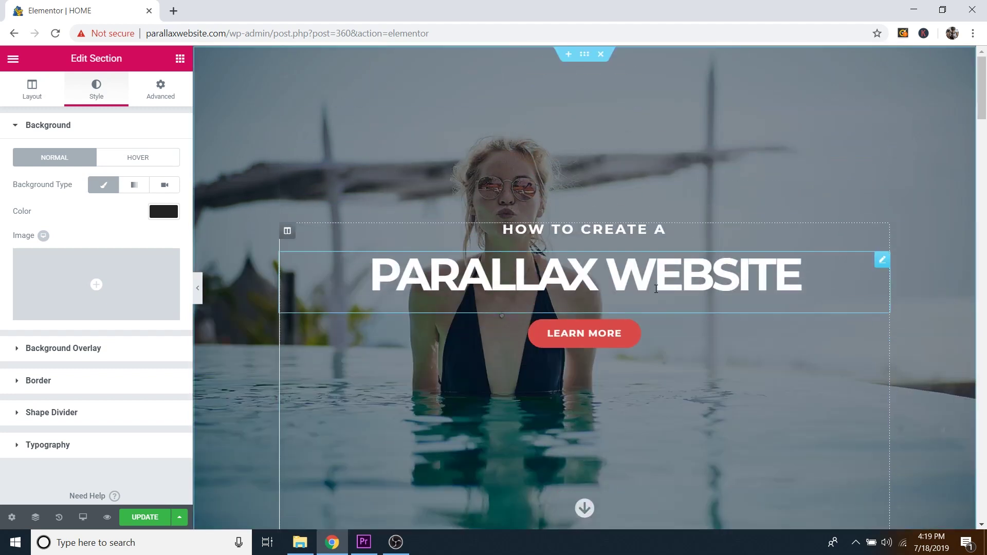
# Step: Change the hero background attachment to Scroll and scroll the page to compare
pyautogui.click(584, 55)
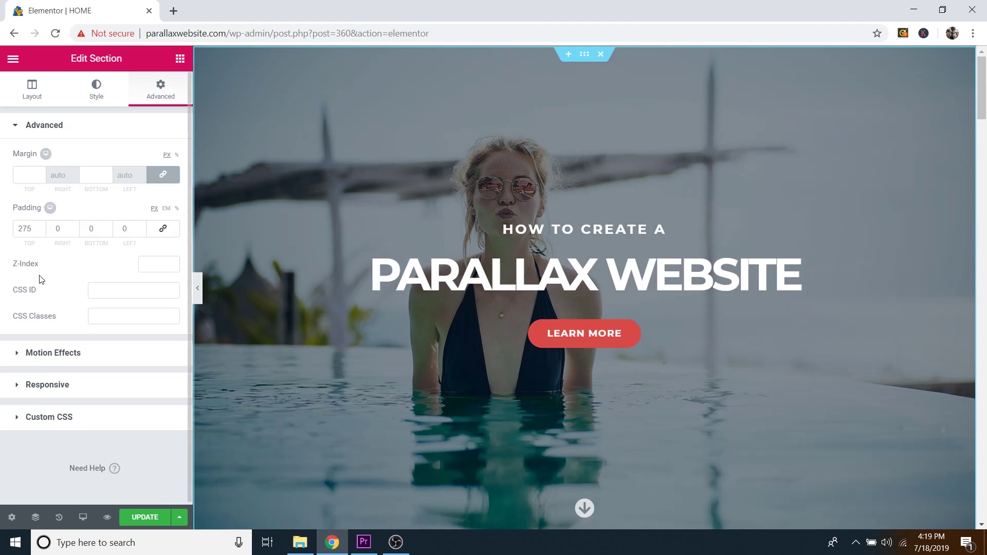
pyautogui.click(98, 94)
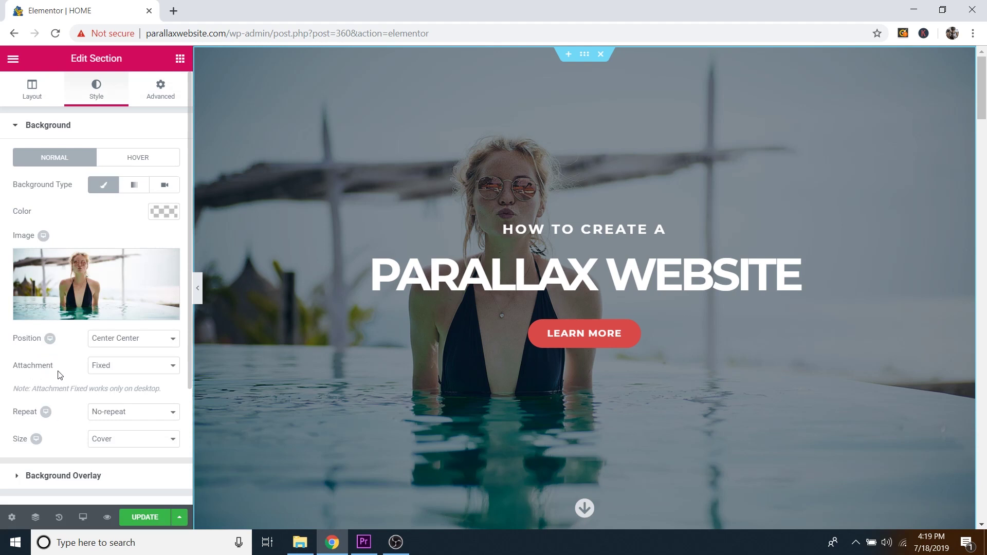
pyautogui.click(134, 372)
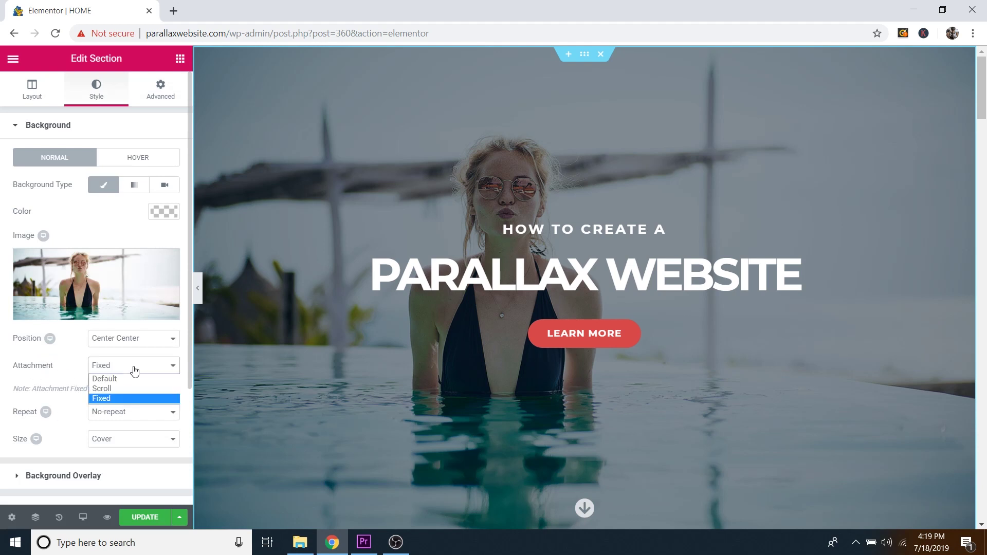
pyautogui.click(114, 389)
pyautogui.scroll(-5, 393, 332)
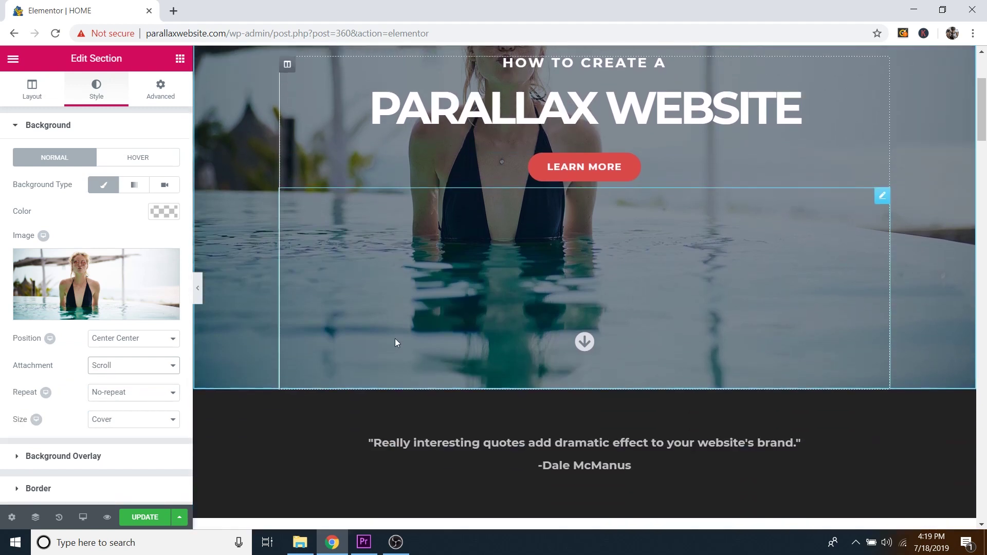
pyautogui.scroll(5, 395, 343)
pyautogui.scroll(-4, 394, 344)
pyautogui.scroll(3, 395, 344)
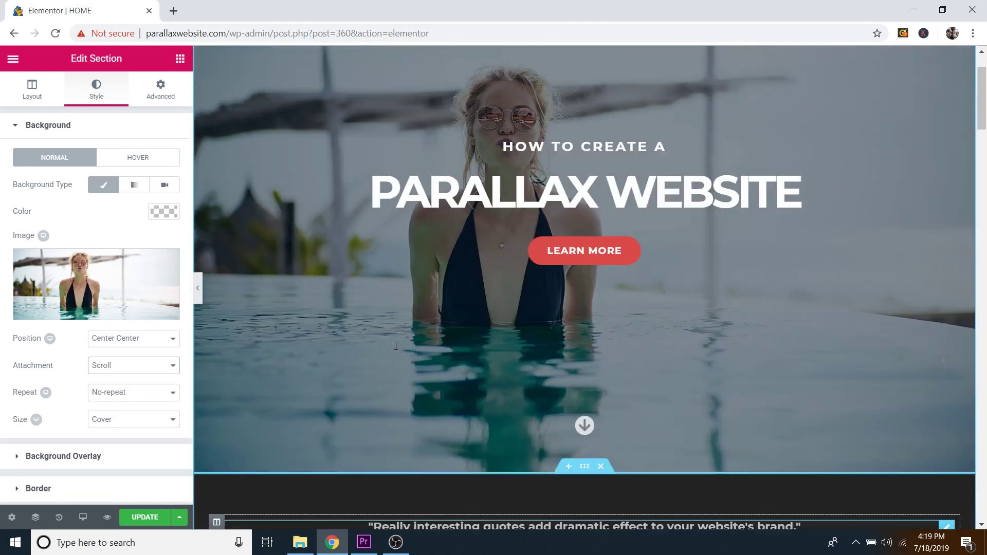
pyautogui.scroll(-3, 394, 345)
pyautogui.scroll(4, 395, 347)
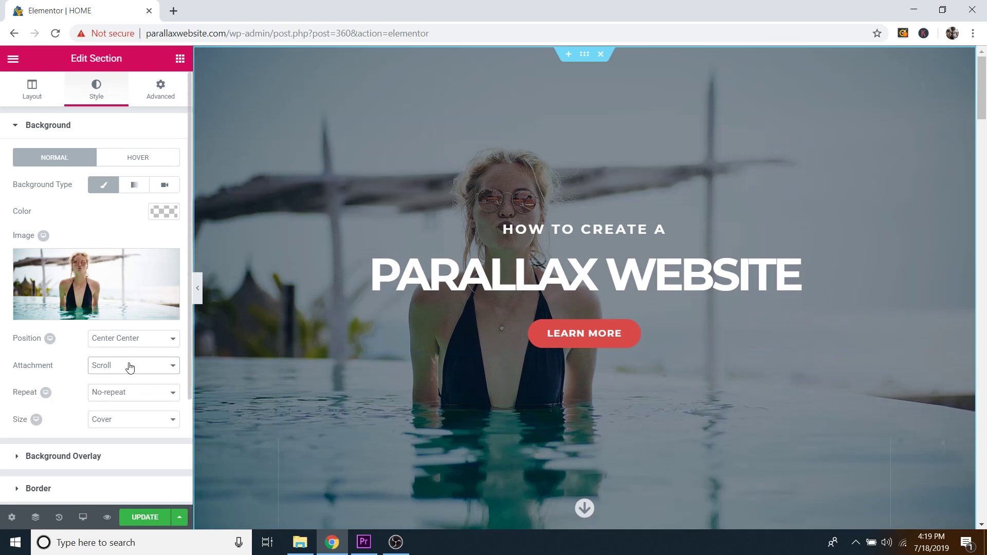
# Step: Set the hero background attachment back to Fixed and check the parallax by scrolling
pyautogui.click(130, 366)
pyautogui.click(101, 399)
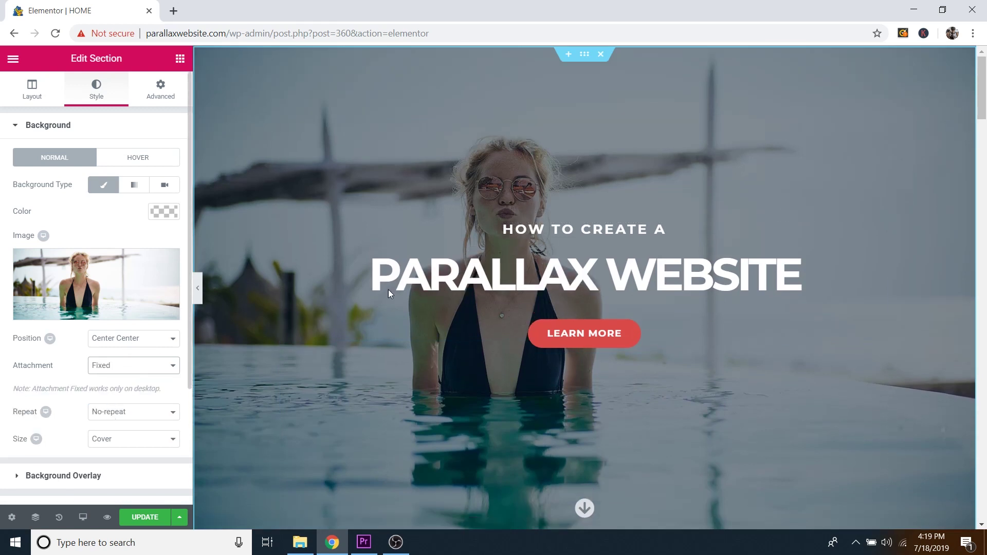
pyautogui.scroll(-2, 507, 273)
pyautogui.scroll(-3, 507, 272)
pyautogui.scroll(5, 506, 279)
pyautogui.scroll(-3, 507, 279)
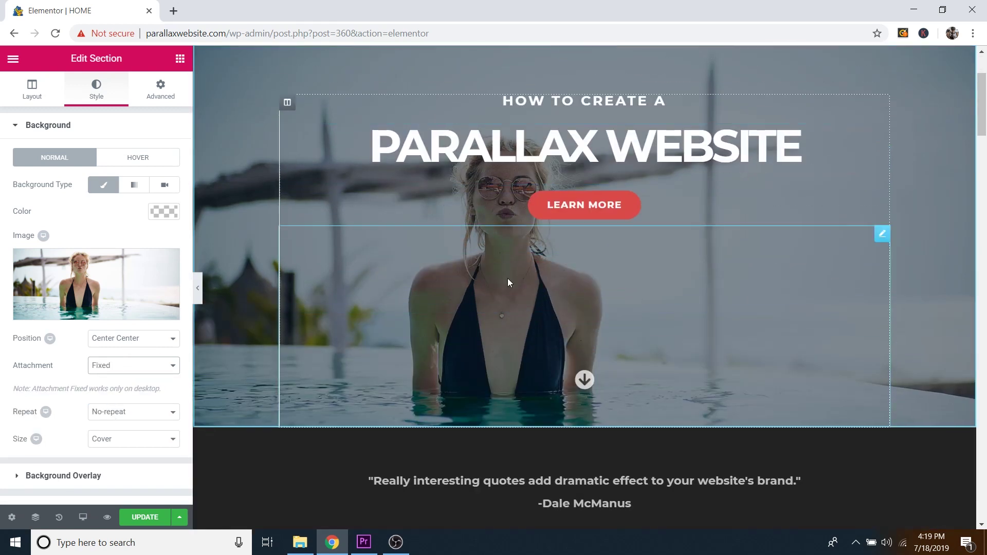
pyautogui.scroll(-4, 507, 285)
pyautogui.scroll(5, 508, 287)
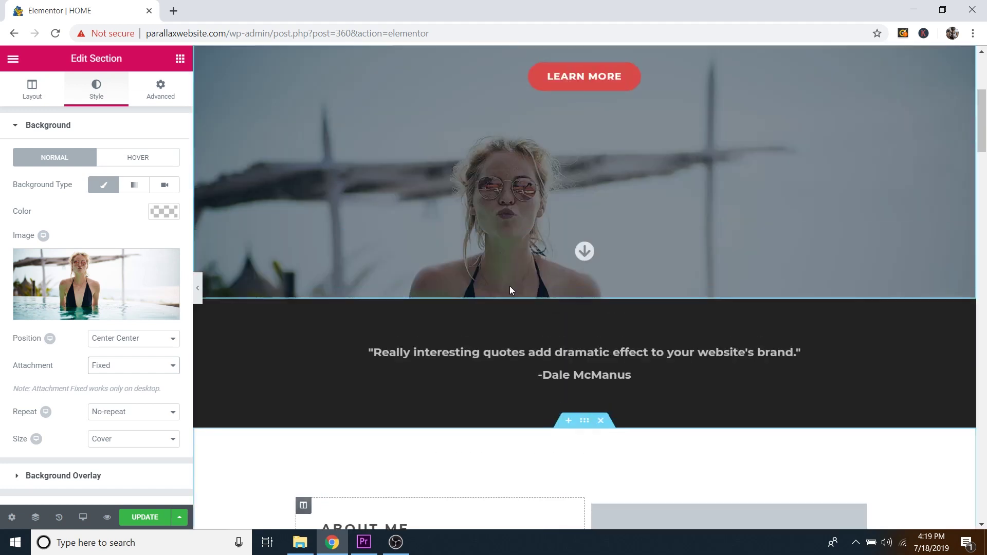
pyautogui.scroll(2, 510, 289)
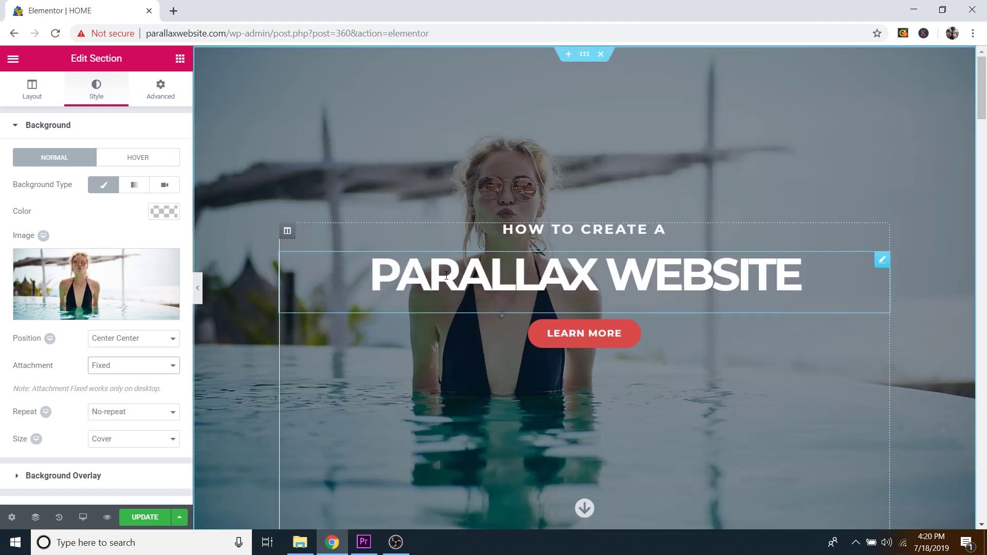
pyautogui.scroll(-4, 561, 287)
pyautogui.scroll(4, 561, 286)
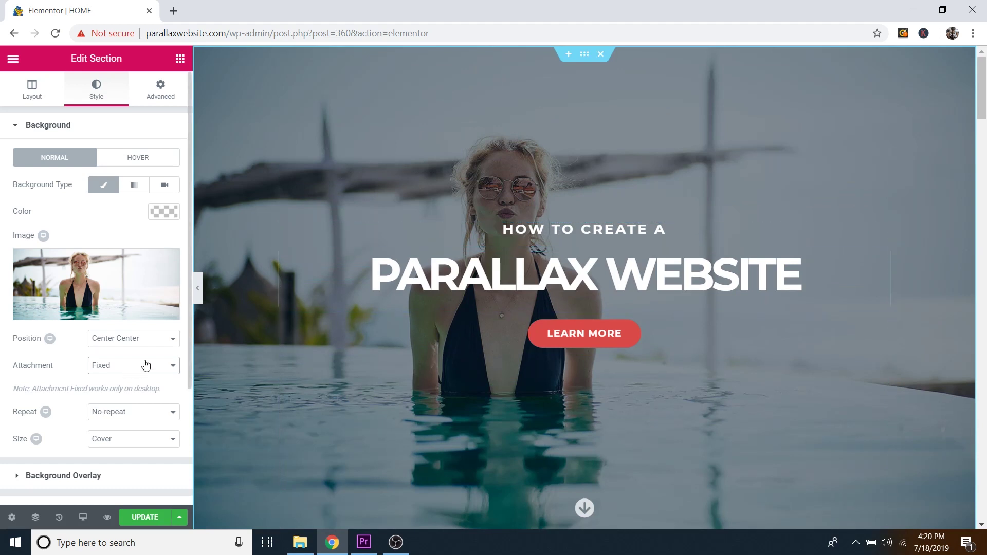
pyautogui.scroll(-4, 620, 273)
pyautogui.scroll(-2, 620, 268)
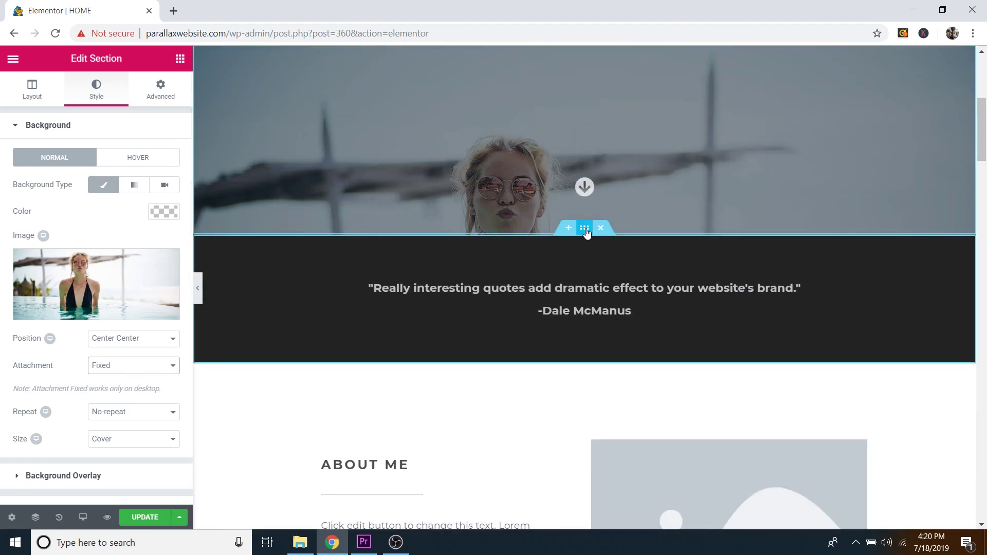
# Step: Scroll down to About Me and open its placeholder image's settings (Custom 500 × 500)
pyautogui.click(585, 228)
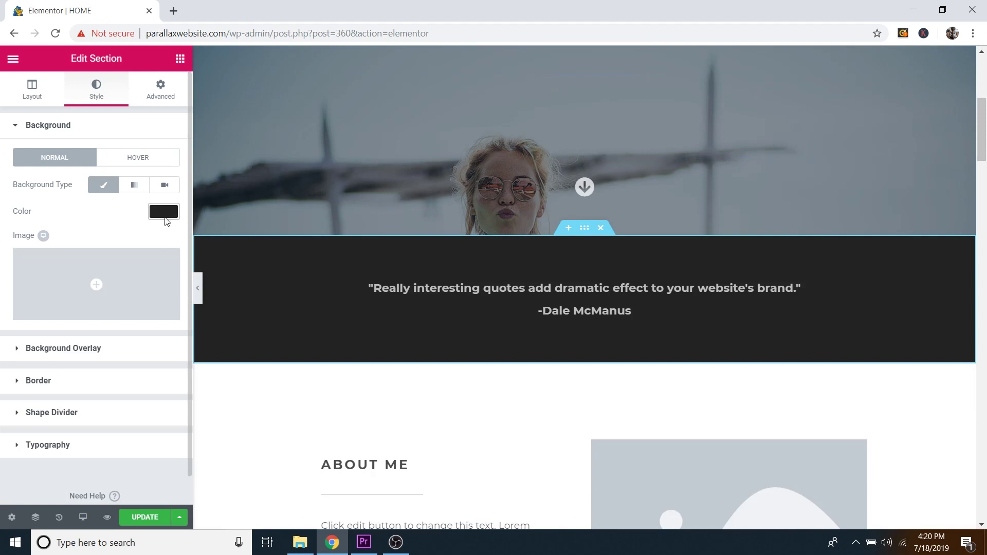
pyautogui.scroll(-4, 613, 257)
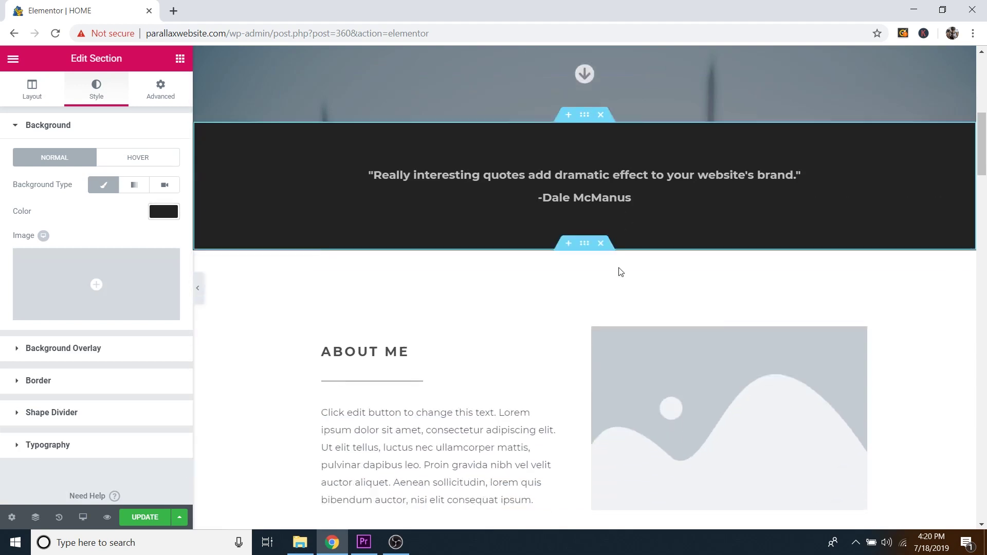
pyautogui.scroll(-1, 620, 274)
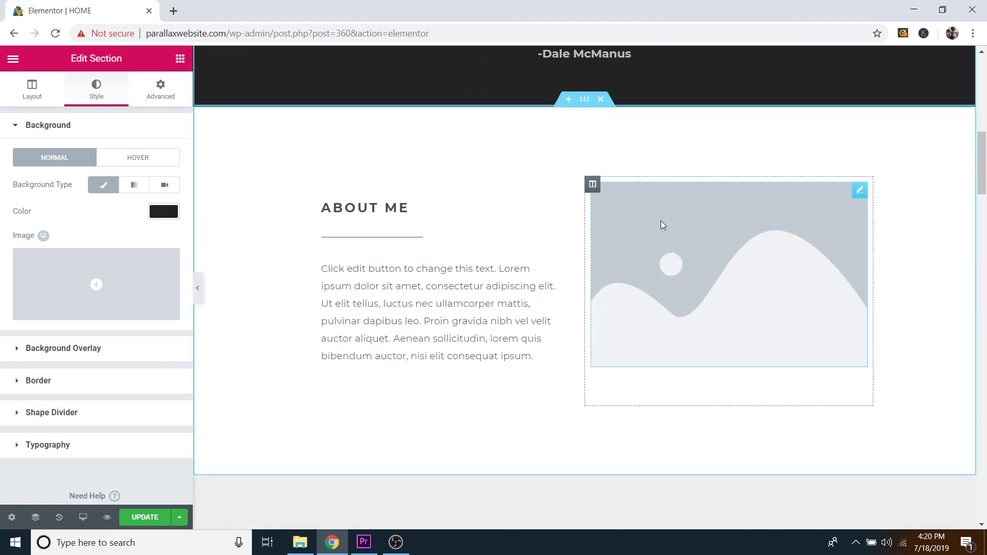
pyautogui.click(860, 191)
pyautogui.moveTo(125, 225)
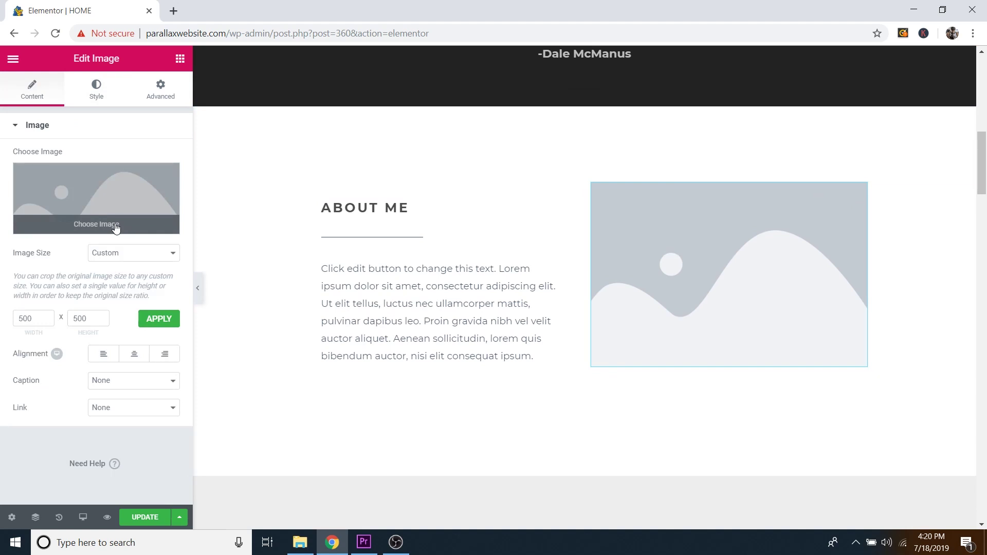
# Step: Replace the About Me placeholder with About-Me.jpg from the Media Library
pyautogui.click(116, 228)
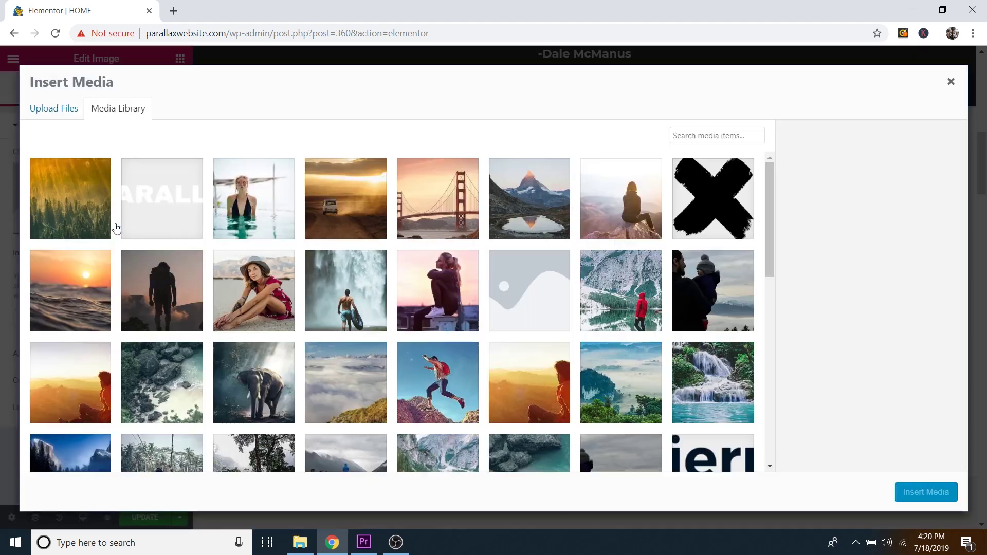
pyautogui.click(446, 289)
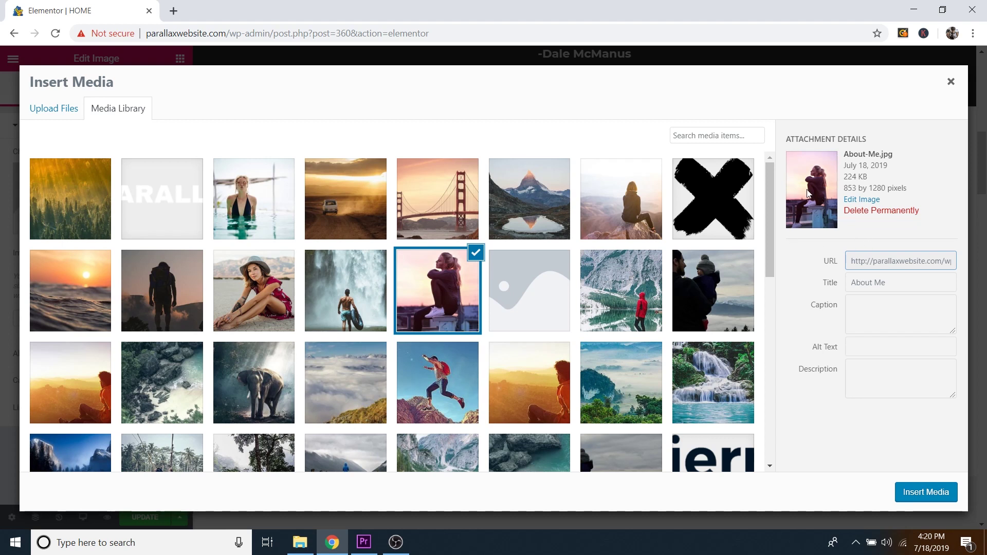
pyautogui.click(921, 492)
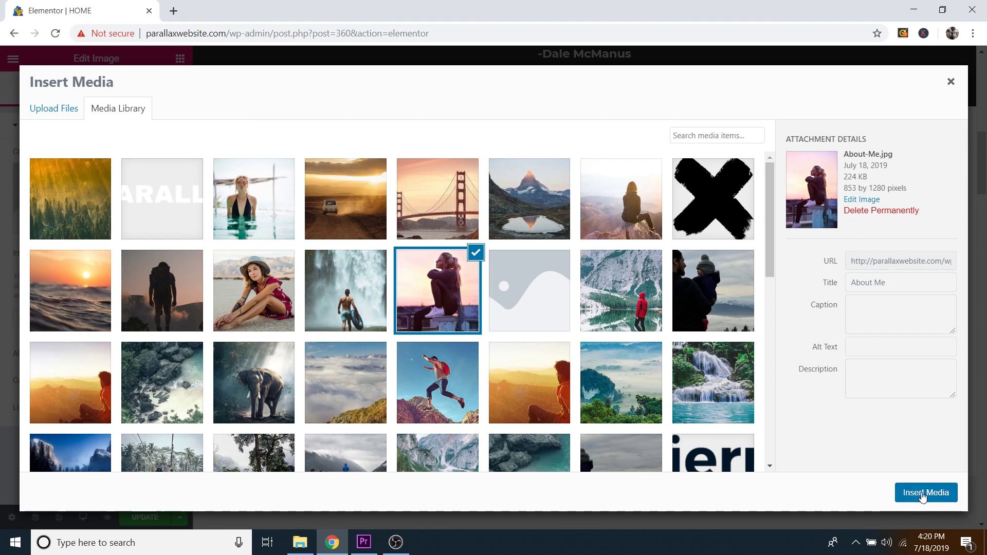
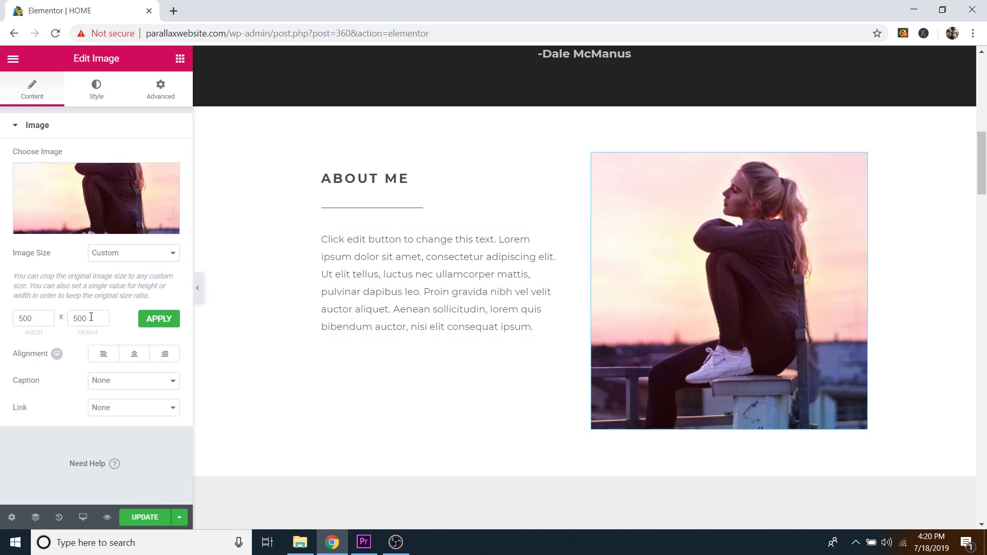
# Step: Try Large 1024 x 1024 for the About Me image, then return it to a 500 x 500 custom size
pyautogui.click(110, 253)
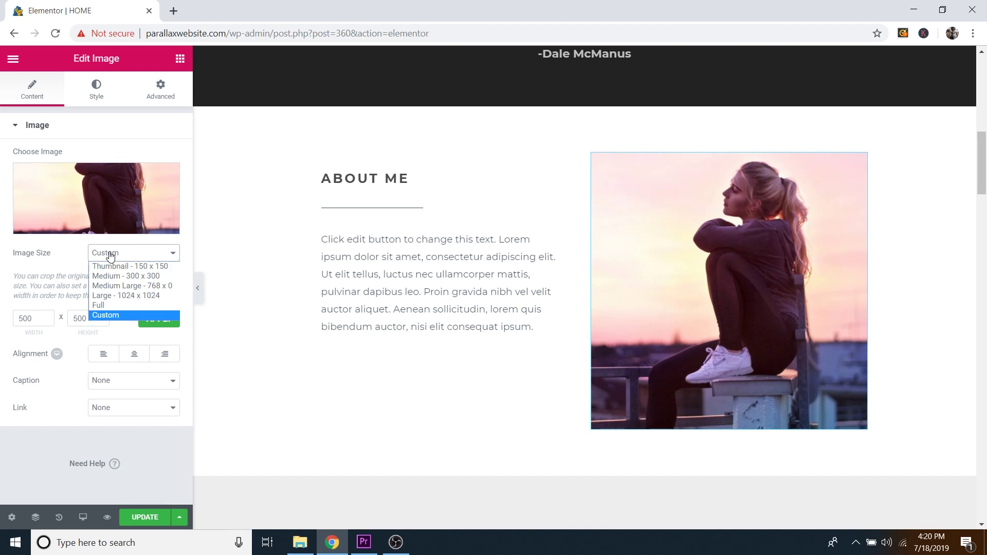
pyautogui.click(112, 297)
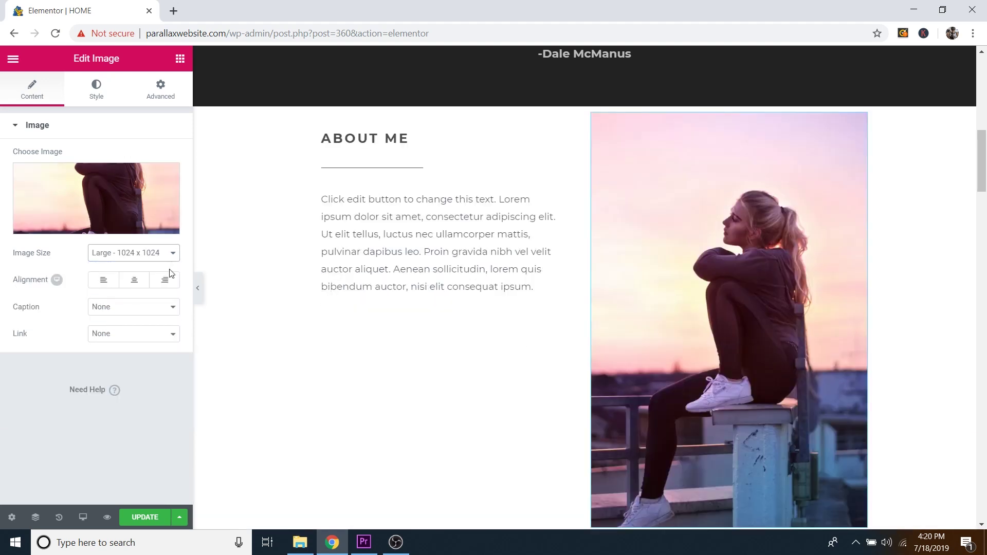
pyautogui.scroll(-2, 650, 353)
pyautogui.scroll(-1, 653, 353)
pyautogui.scroll(1, 619, 361)
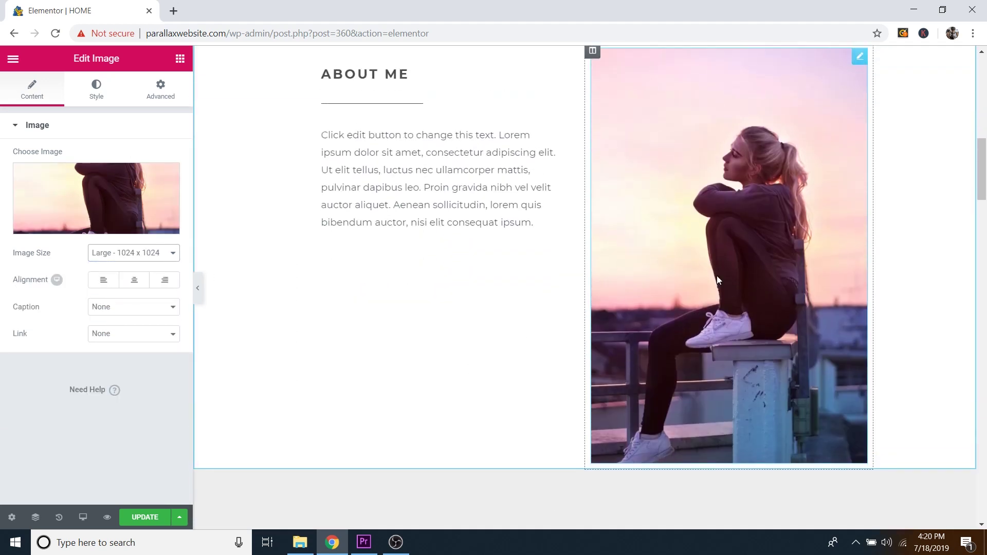
pyautogui.scroll(1, 711, 436)
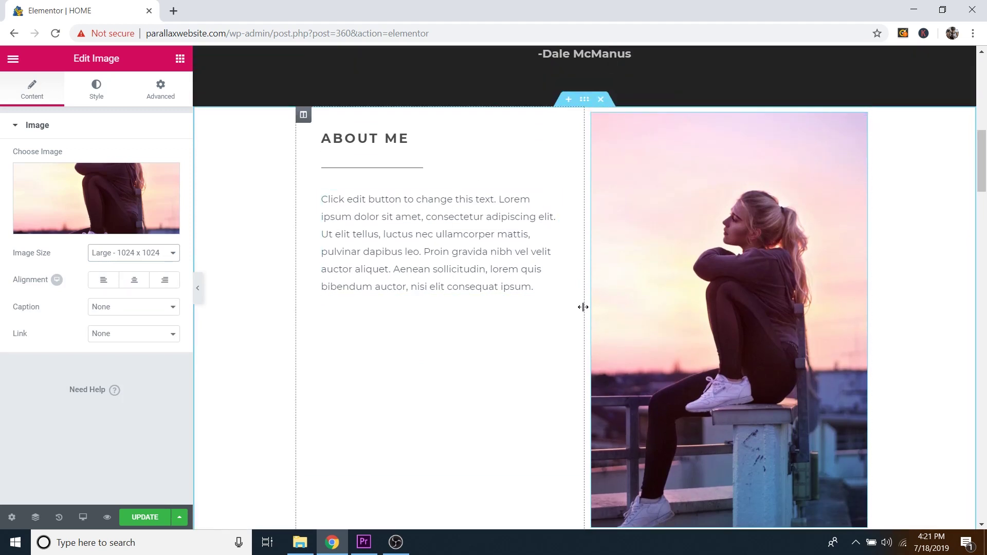
pyautogui.click(153, 257)
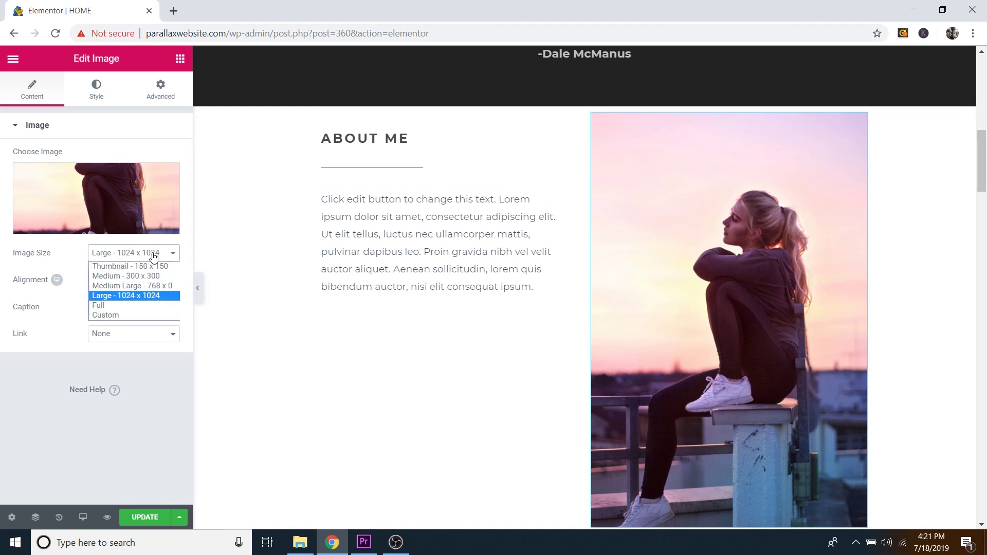
pyautogui.click(116, 316)
pyautogui.click(47, 320)
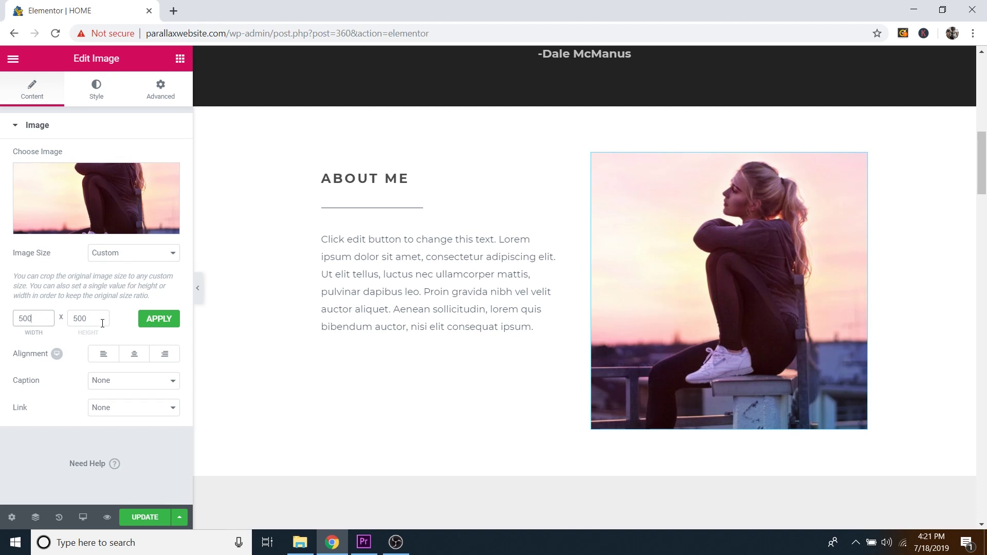
pyautogui.click(161, 318)
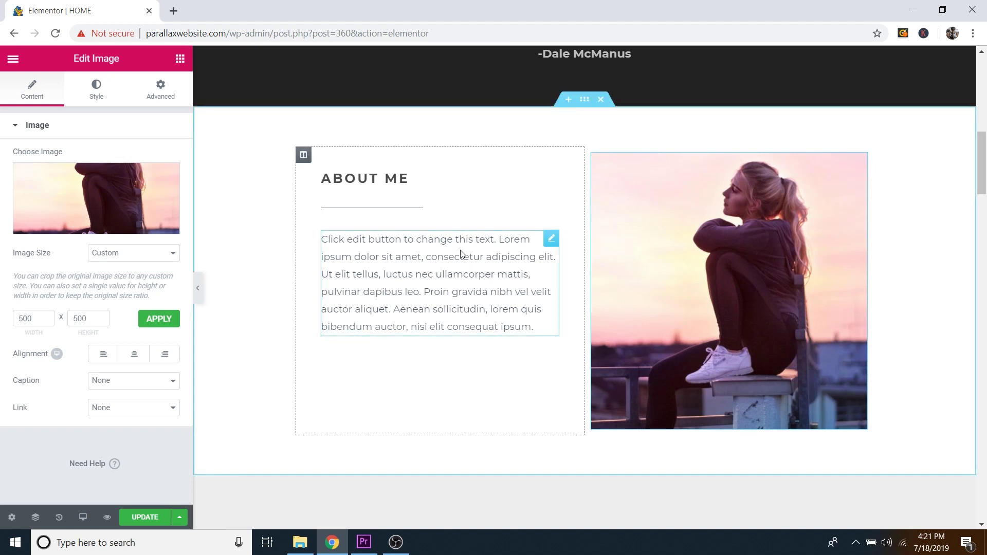
# Step: Replace the About Me paragraph with test text, then undo back to the original placeholder
pyautogui.click(551, 240)
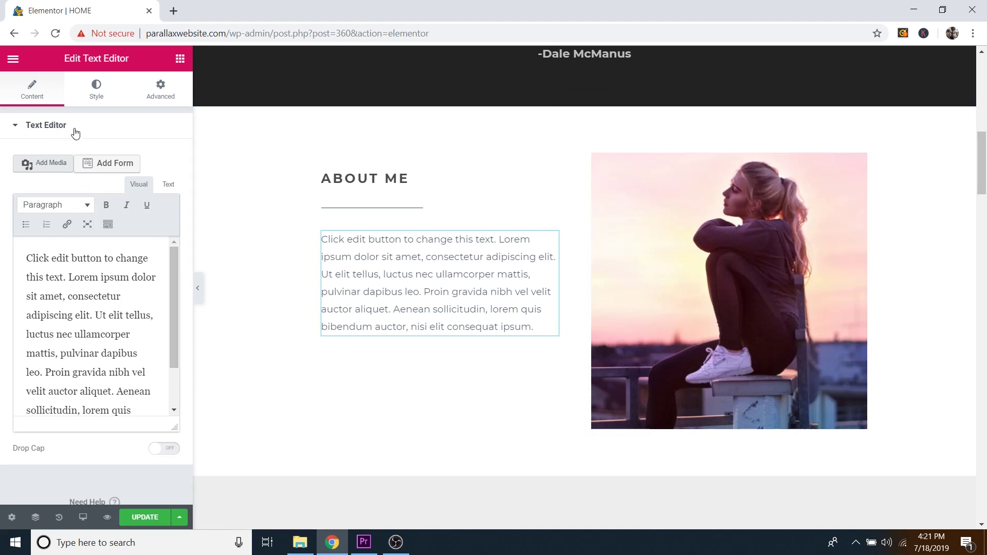
pyautogui.scroll(10, 416, 254)
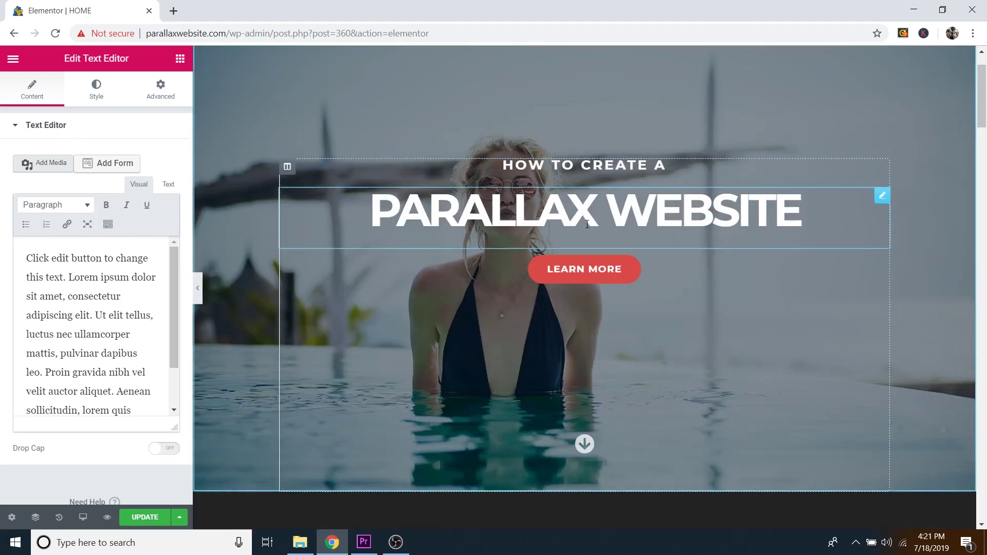
pyautogui.scroll(-4, 538, 300)
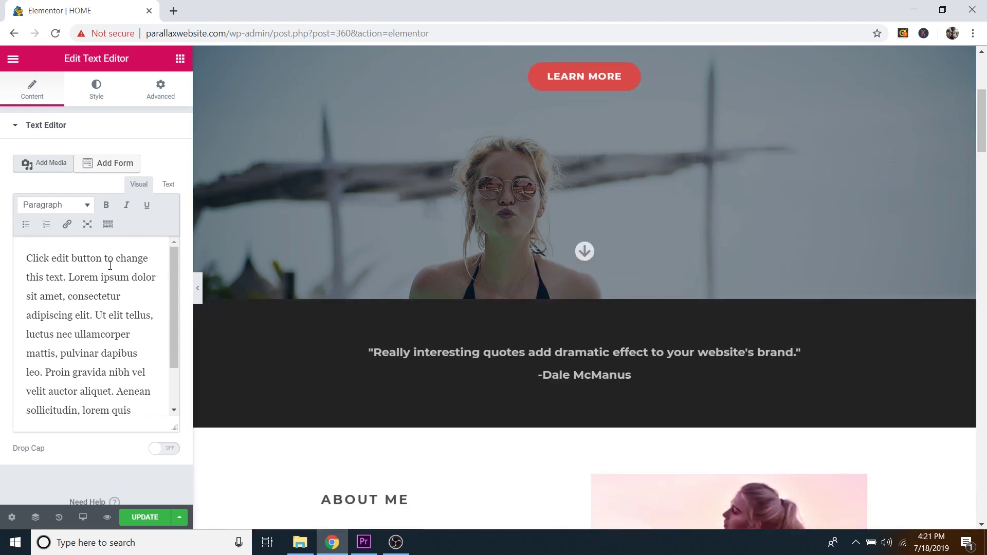
pyautogui.scroll(-8, 539, 331)
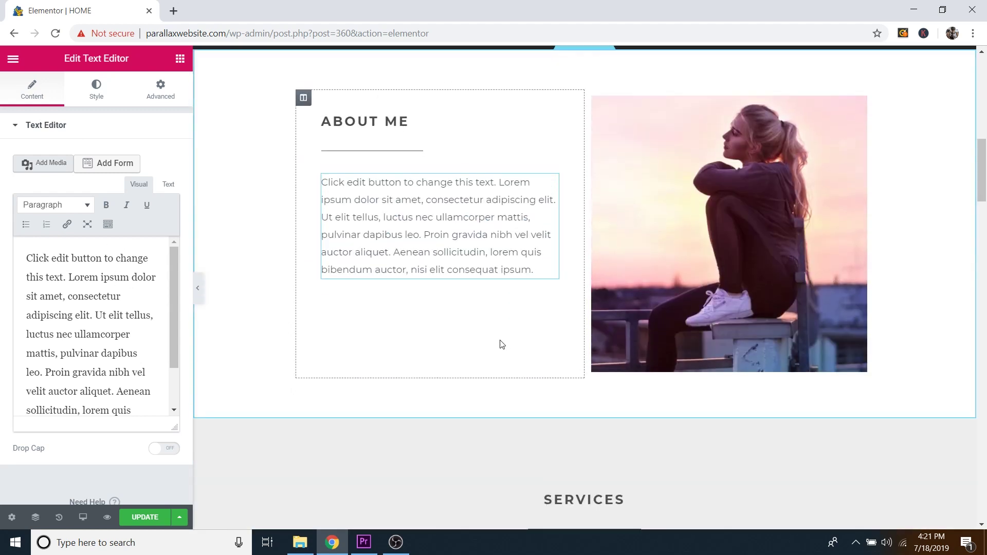
pyautogui.scroll(1, 500, 343)
pyautogui.moveTo(26, 256); pyautogui.dragTo(173, 438)
pyautogui.press('BackSpace')
pyautogui.write('rsg')
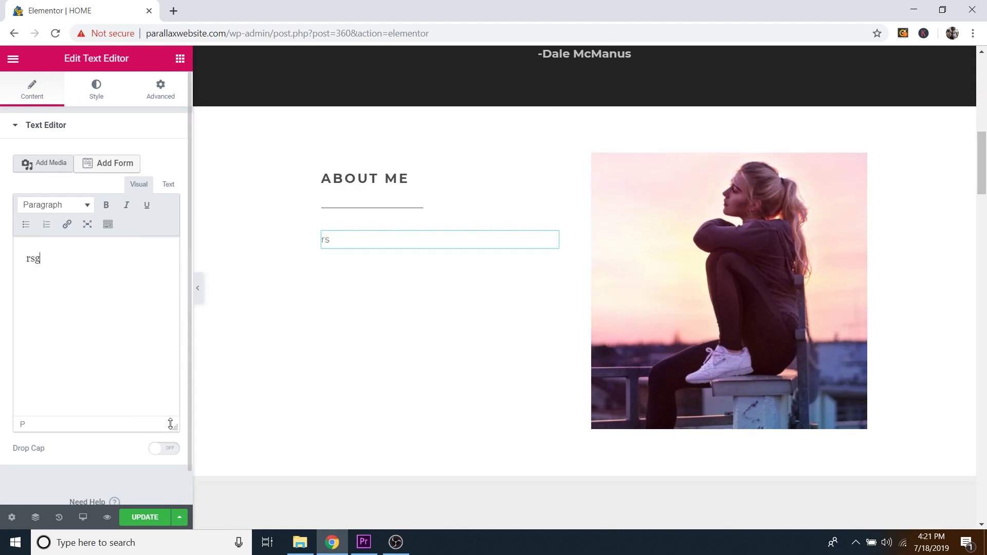
pyautogui.write('h rgregnjtymsyn')
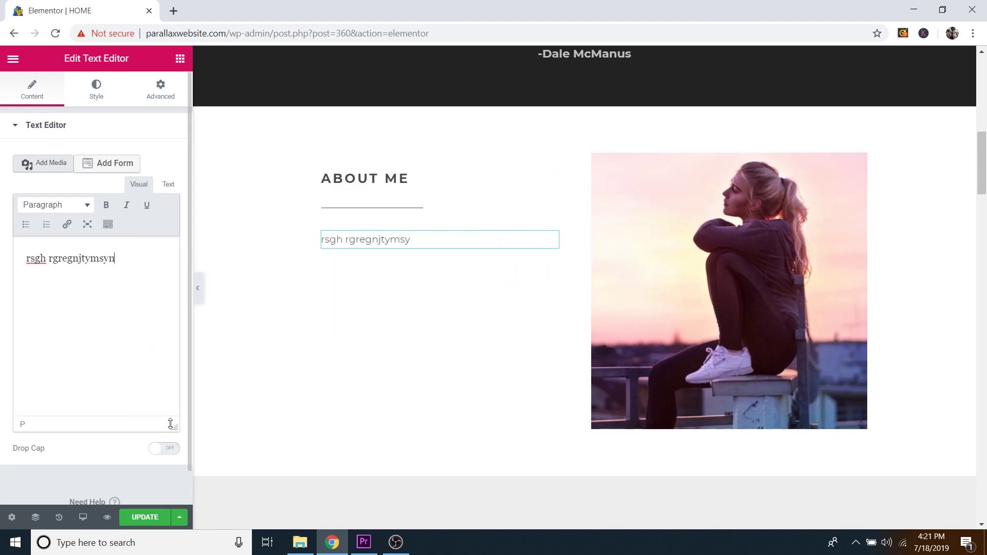
pyautogui.click(146, 137)
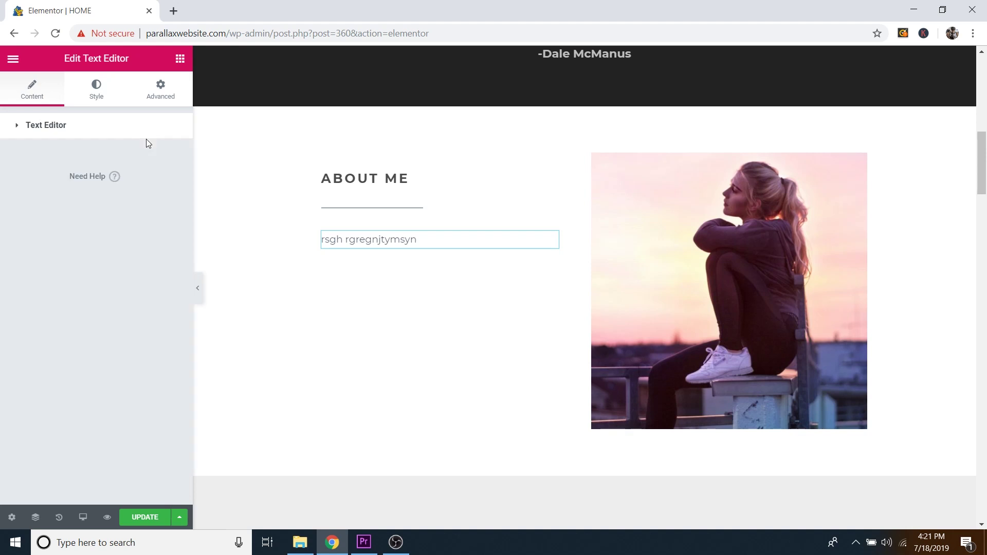
pyautogui.hotkey('ctrl', 'z')
pyautogui.hotkey('ctrl', 'z')
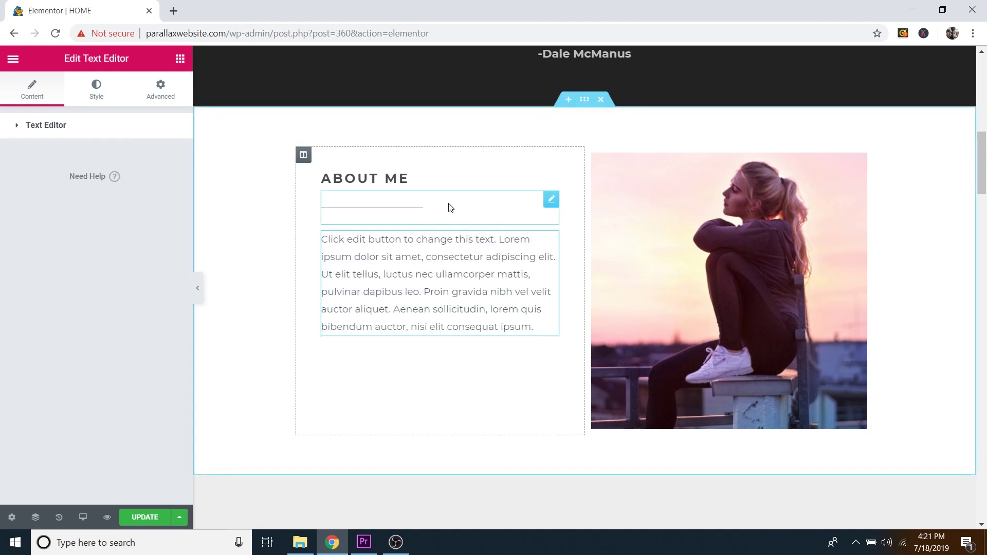
# Step: Try a thicker divider, width 79, other alignments and a larger gap, undoing back to width 43 and gap 25
pyautogui.click(550, 202)
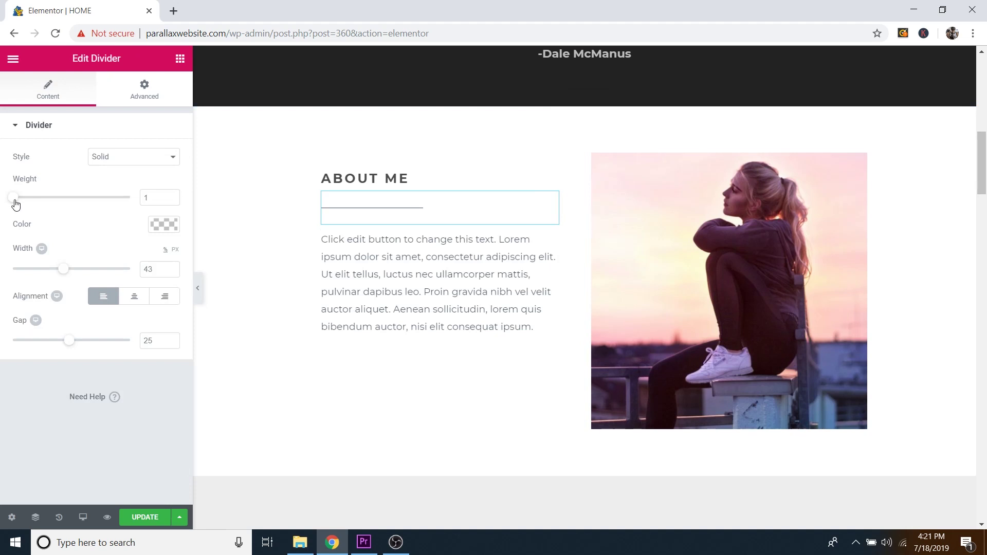
pyautogui.moveTo(15, 200)
pyautogui.mouseDown()
pyautogui.moveTo(102, 202)
pyautogui.moveTo(12, 208)
pyautogui.mouseUp()
pyautogui.moveTo(64, 273); pyautogui.dragTo(103, 270)
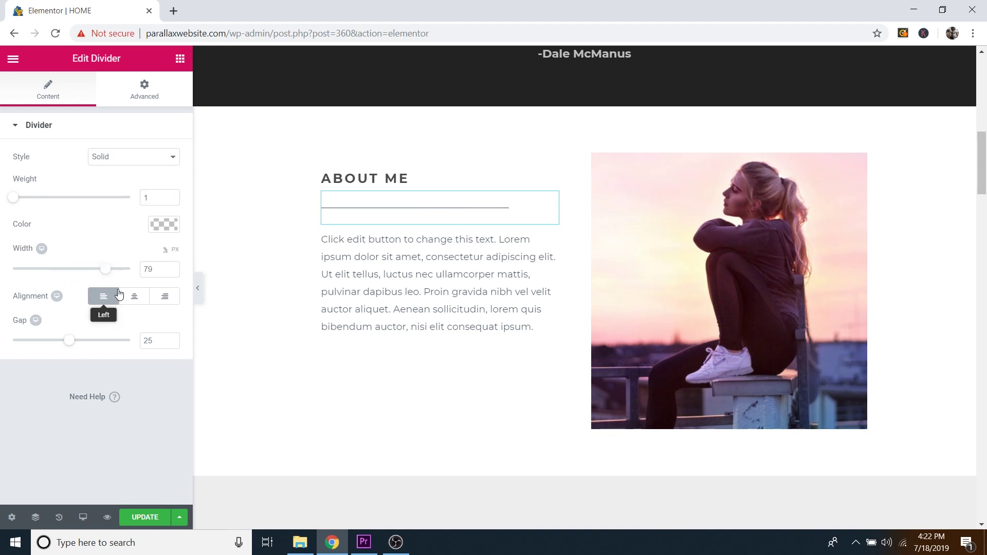
pyautogui.click(136, 300)
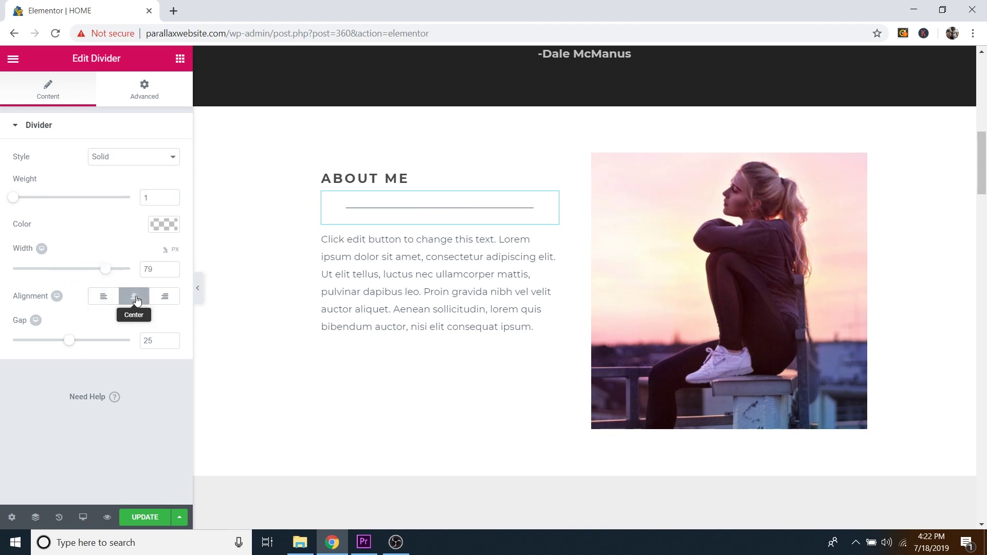
pyautogui.click(163, 298)
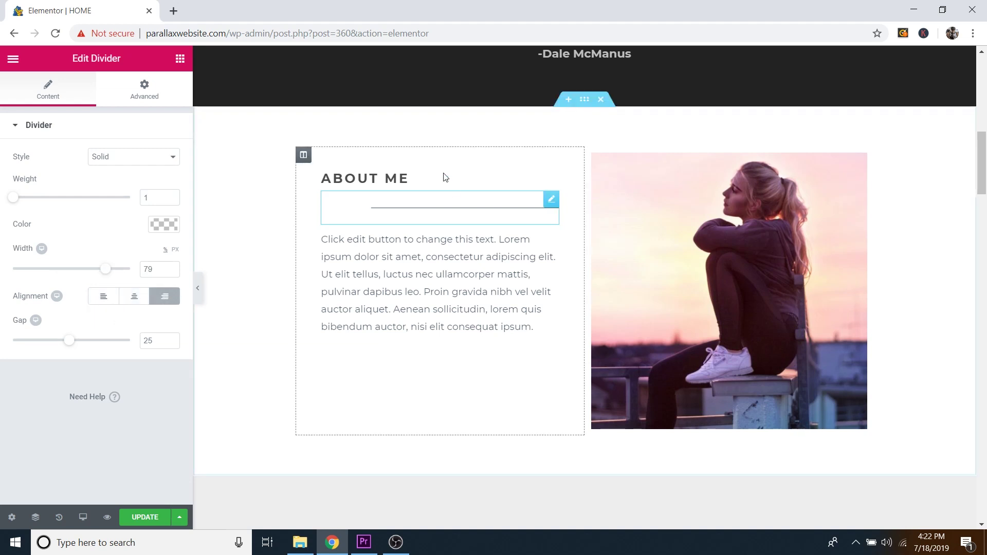
pyautogui.click(102, 299)
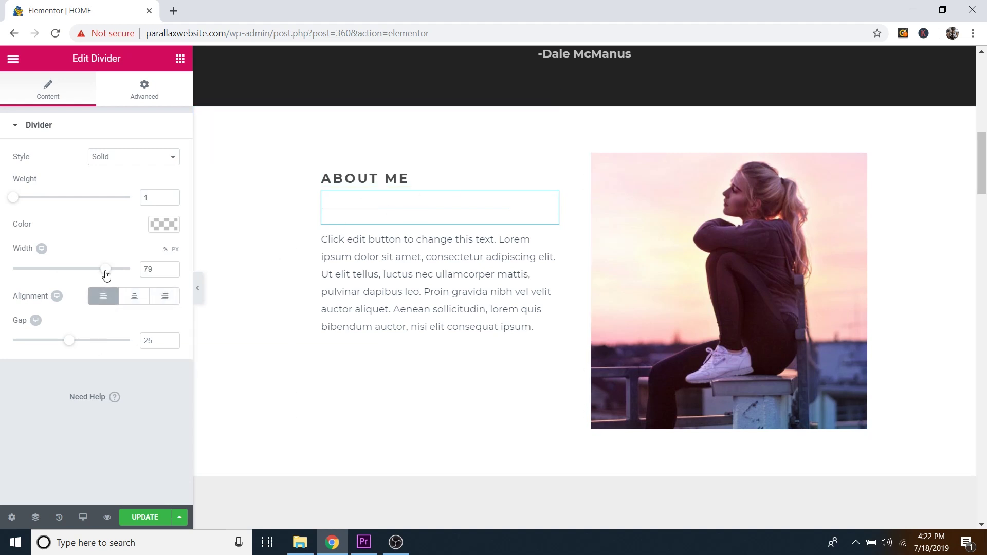
pyautogui.hotkey('ctrl', 'z')
pyautogui.hotkey('ctrl', 'z')
pyautogui.hotkey('ctrl', 'z')
pyautogui.hotkey('ctrl', 'z')
pyautogui.moveTo(70, 344); pyautogui.dragTo(114, 348)
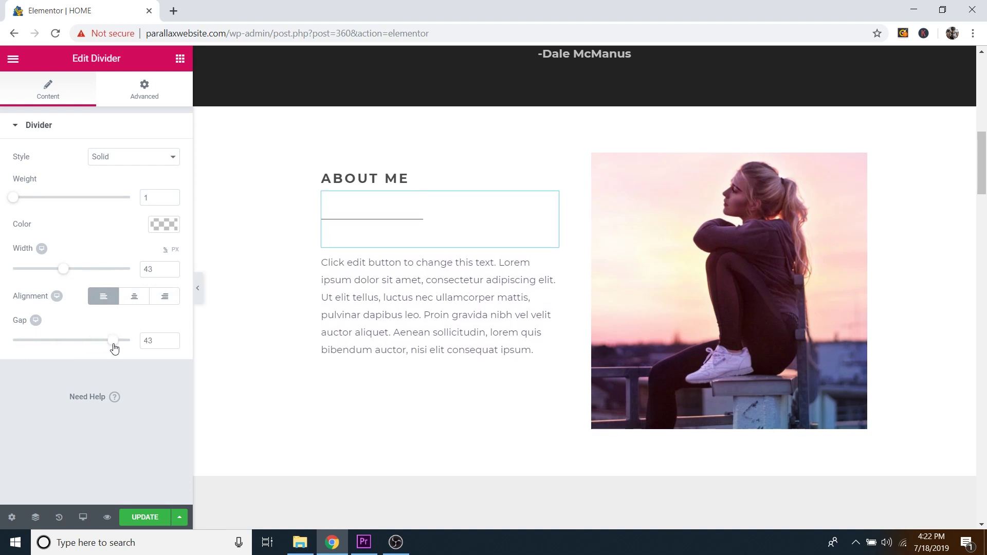
pyautogui.hotkey('ctrl', 'z')
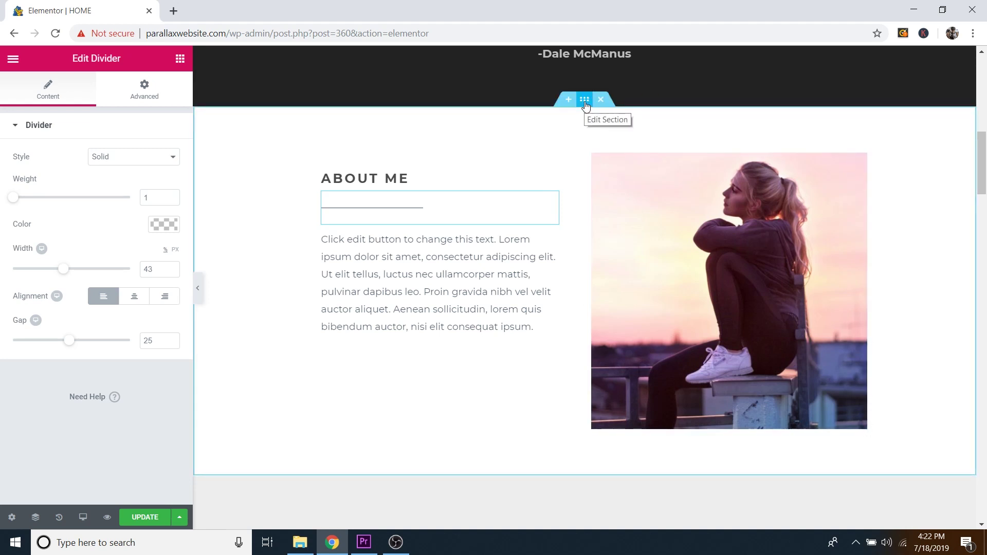
# Step: Scroll down to Services and edit the Free Website Tutorials icon box
pyautogui.scroll(-8, 580, 190)
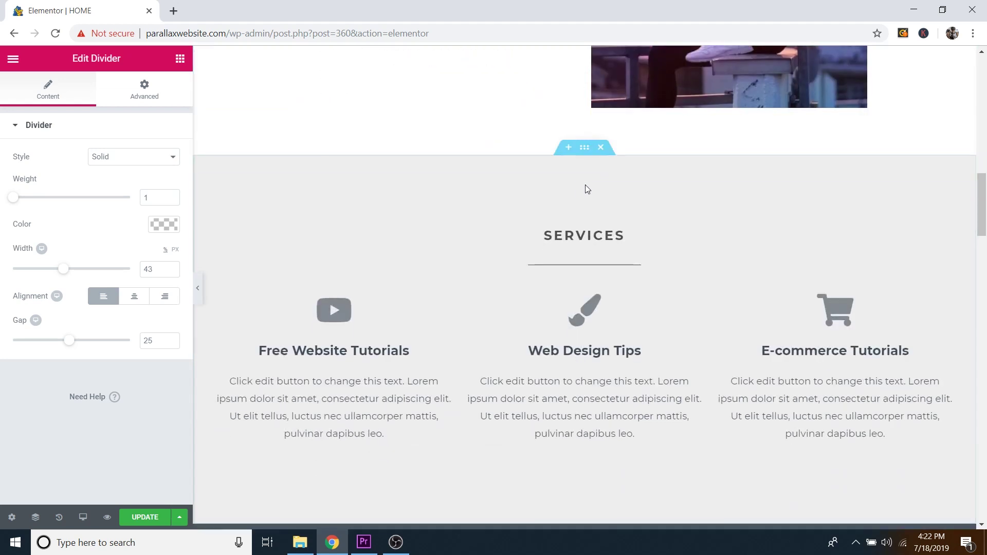
pyautogui.scroll(1, 489, 181)
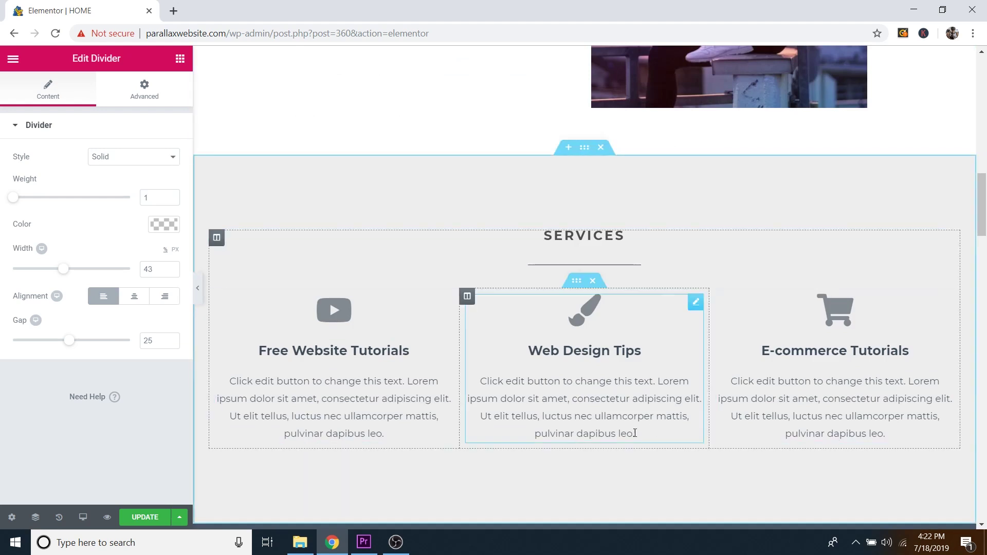
pyautogui.scroll(-1, 593, 206)
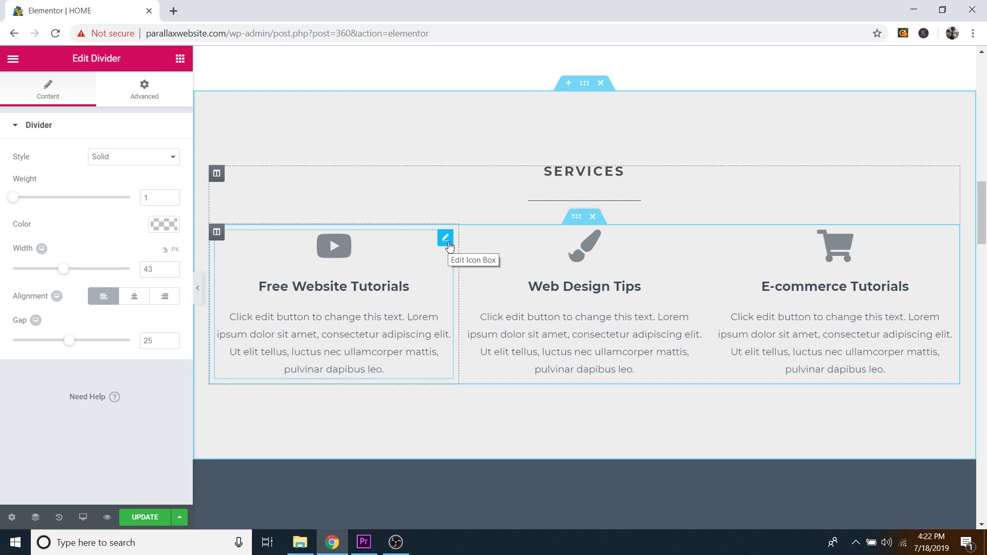
pyautogui.click(445, 238)
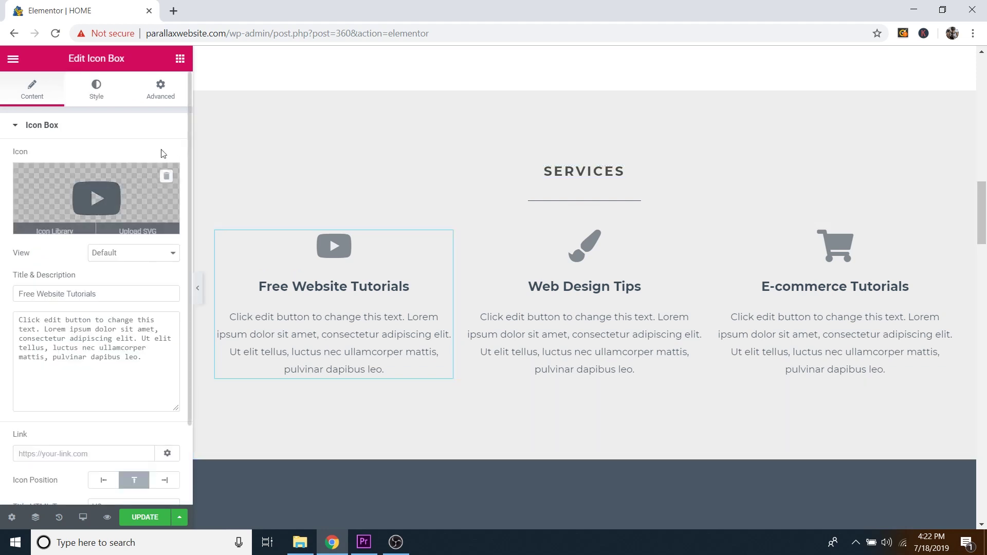
pyautogui.moveTo(119, 190)
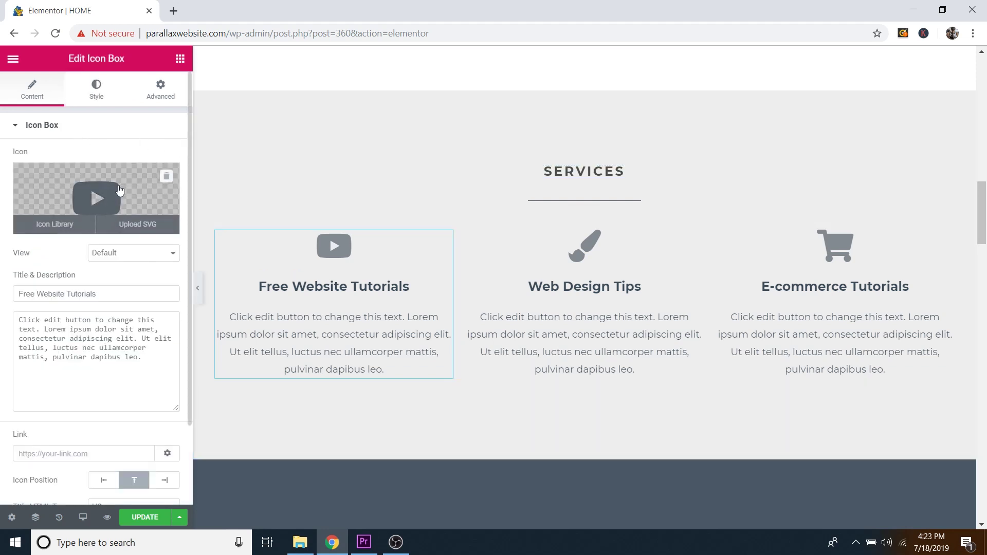
pyautogui.click(61, 226)
pyautogui.scroll(4, 580, 340)
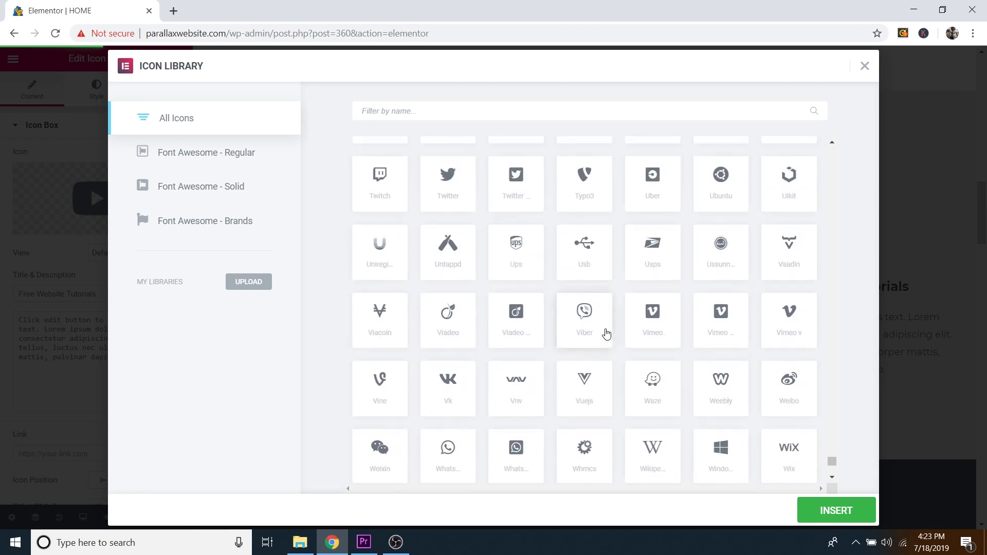
pyautogui.scroll(20, 606, 334)
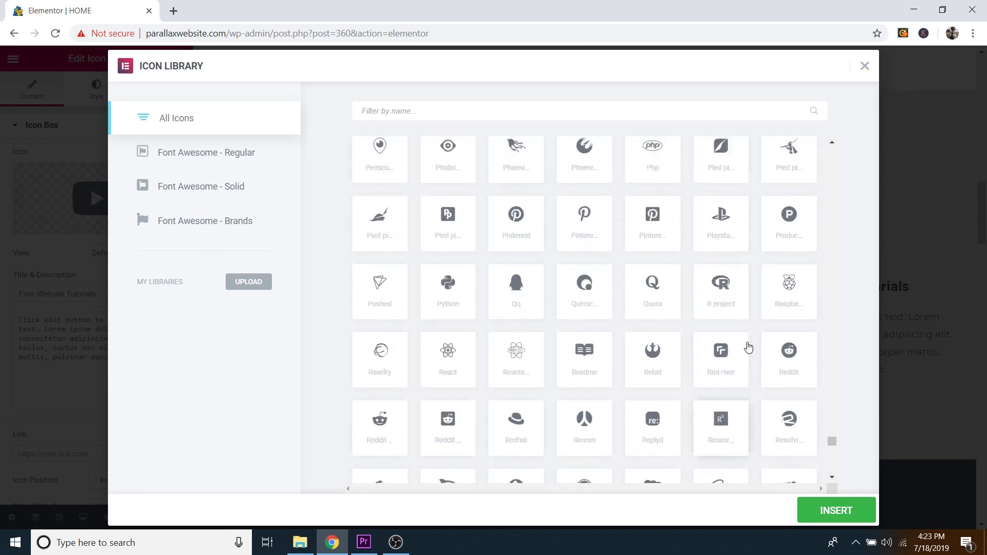
pyautogui.scroll(20, 748, 348)
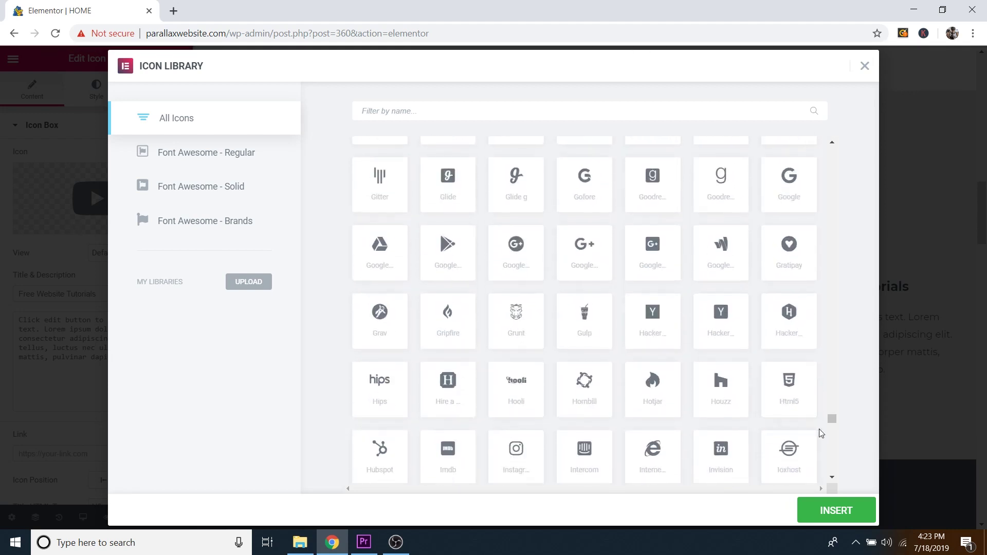
pyautogui.moveTo(832, 420); pyautogui.dragTo(848, 200)
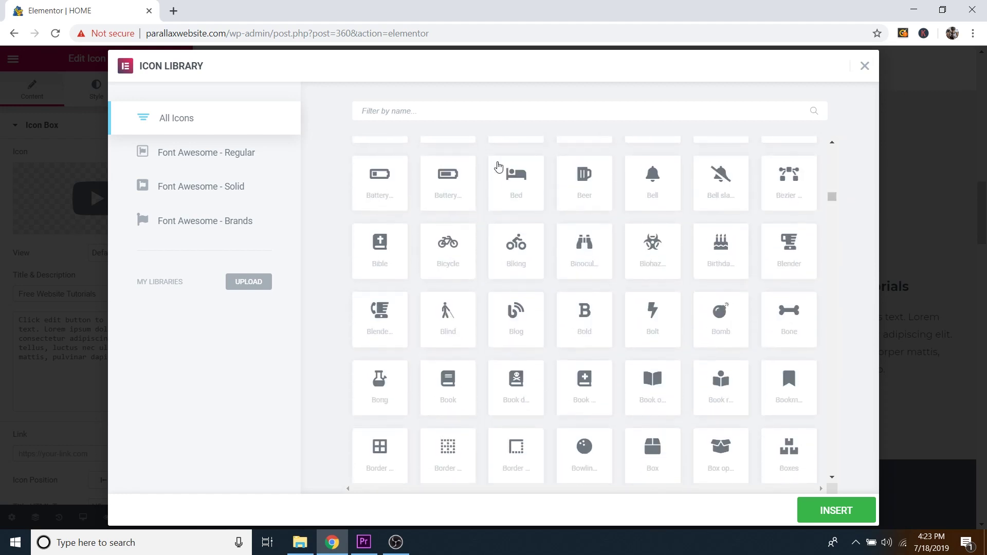
pyautogui.scroll(2, 595, 257)
pyautogui.scroll(-2, 618, 273)
pyautogui.write('came')
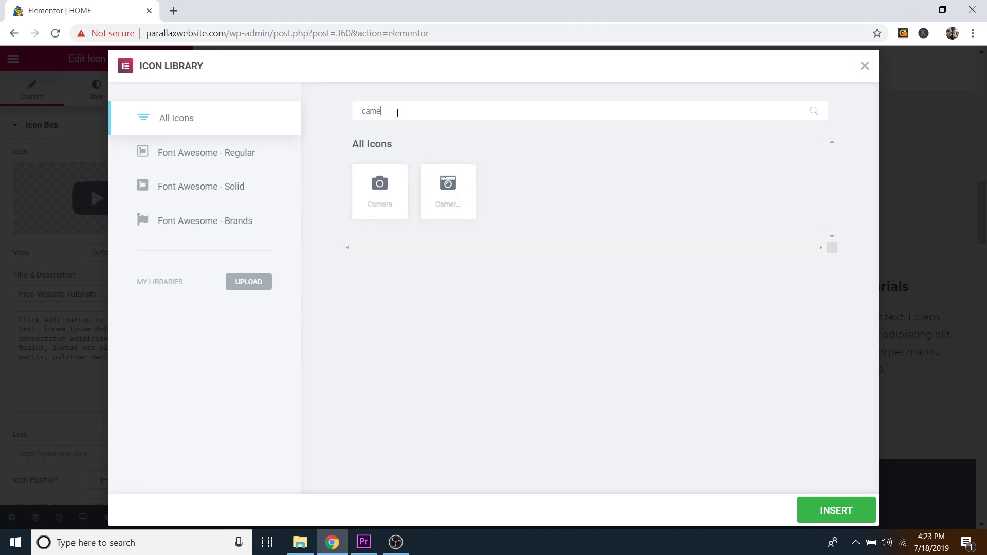
pyautogui.press('BackSpace')
pyautogui.press('BackSpace')
pyautogui.press('BackSpace')
pyautogui.press('BackSpace')
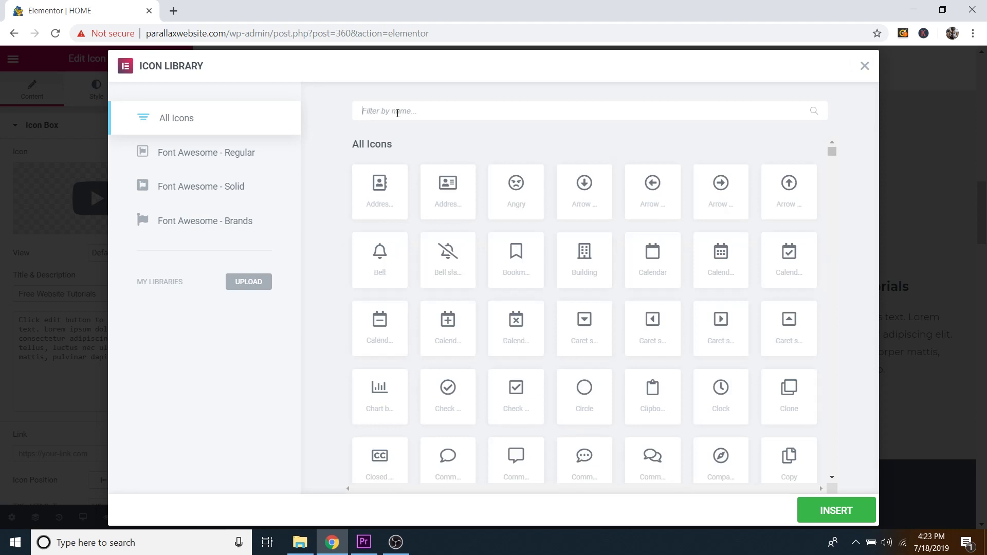
pyautogui.write('inst')
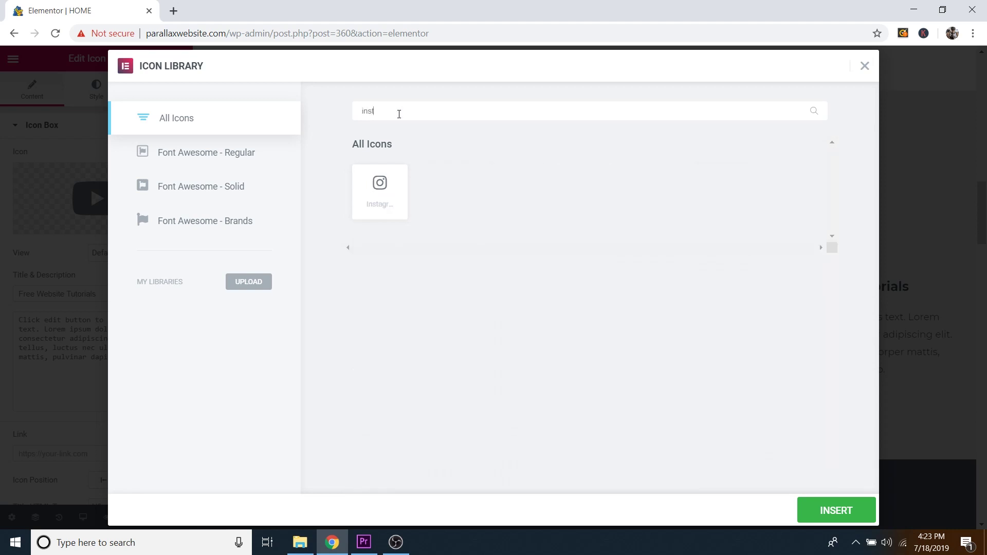
pyautogui.press('BackSpace')
pyautogui.press('BackSpace')
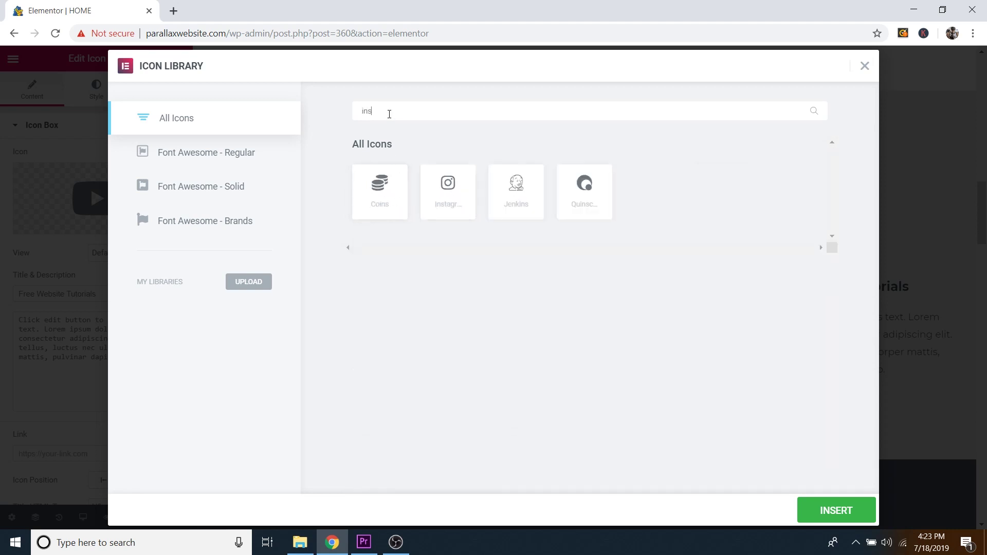
pyautogui.press('BackSpace')
pyautogui.press('BackSpace')
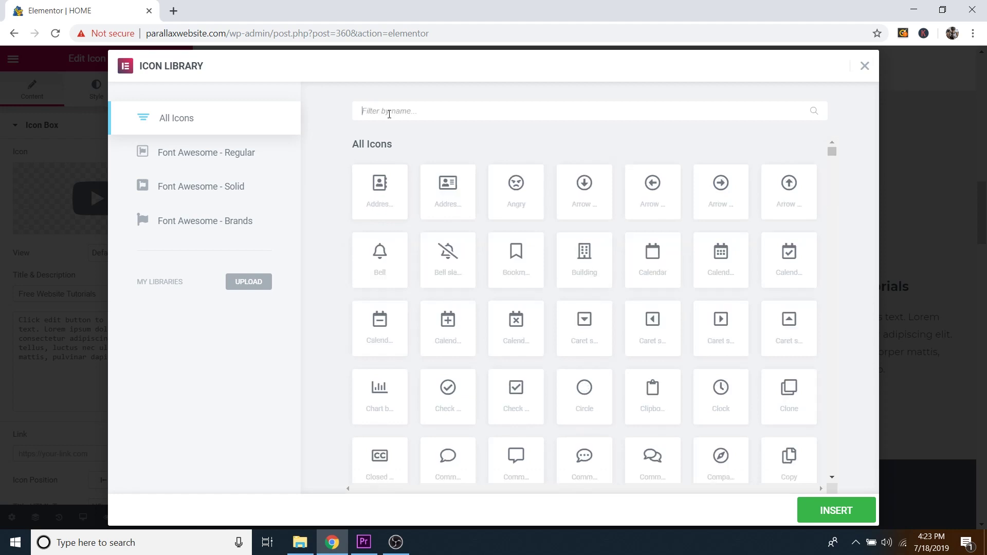
pyautogui.click(865, 67)
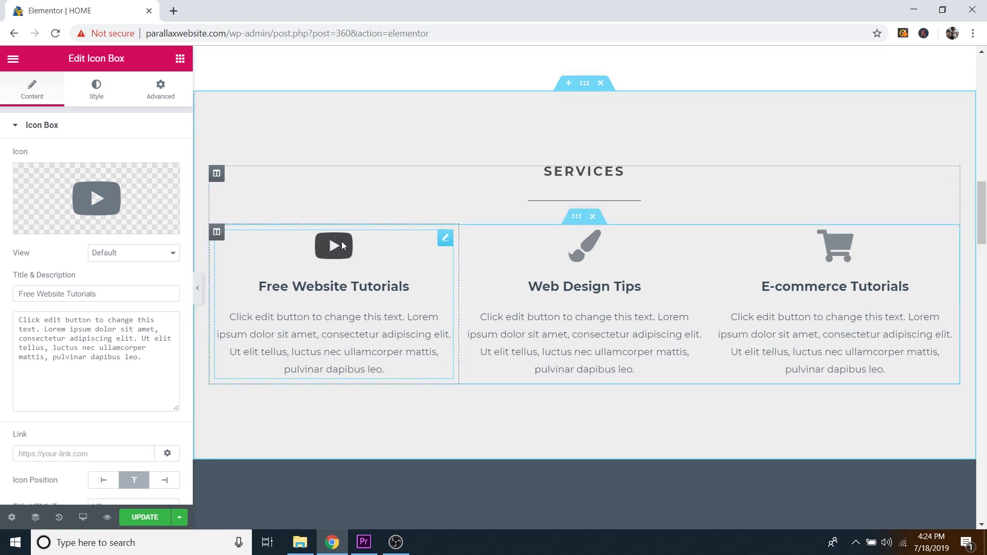
# Step: Try a larger size, extra spacing and rotation on the YouTube icon, then undo them
pyautogui.click(101, 94)
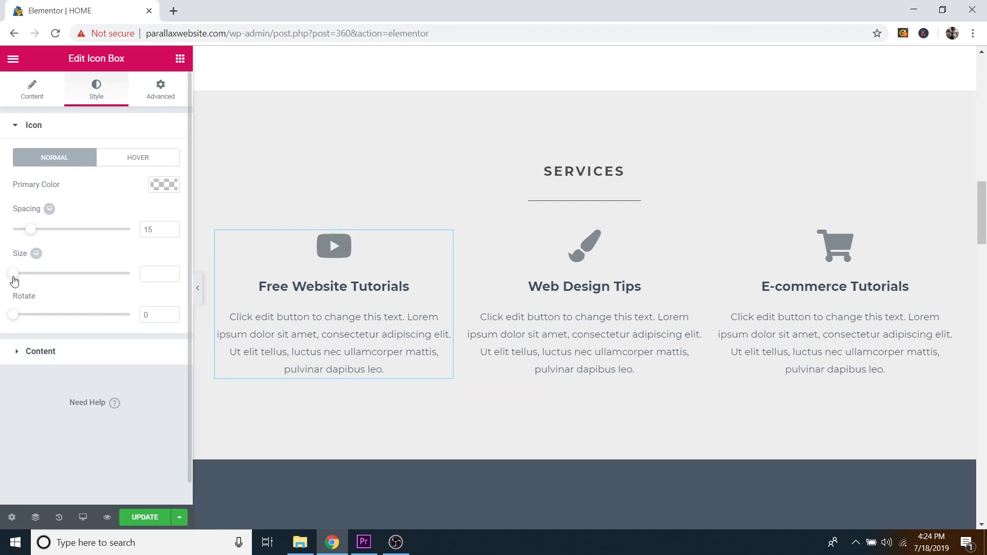
pyautogui.moveTo(15, 279); pyautogui.dragTo(74, 279)
pyautogui.hotkey('ctrl', 'z')
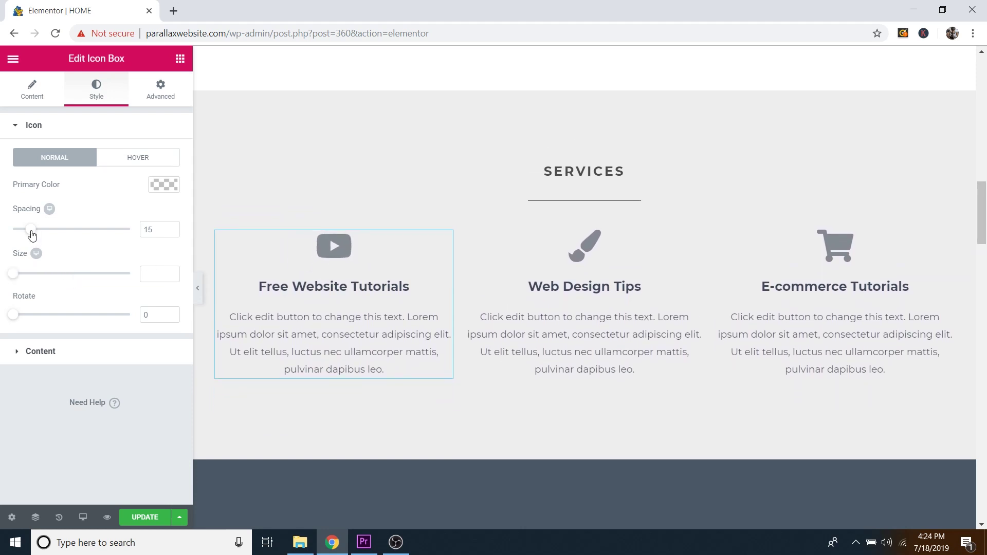
pyautogui.moveTo(32, 235); pyautogui.dragTo(71, 234)
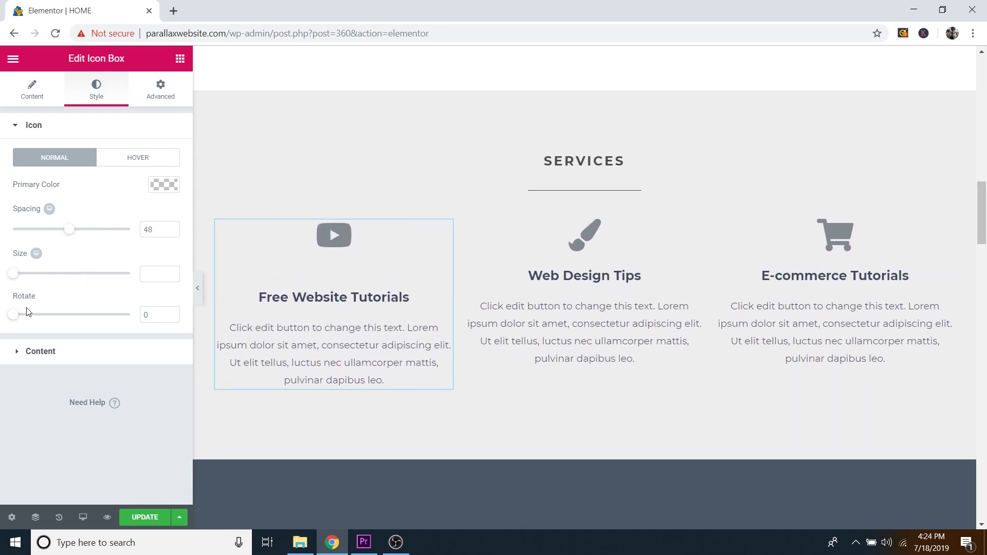
pyautogui.moveTo(14, 314); pyautogui.dragTo(75, 311)
pyautogui.hotkey('ctrl', 'z')
pyautogui.hotkey('ctrl', 'z')
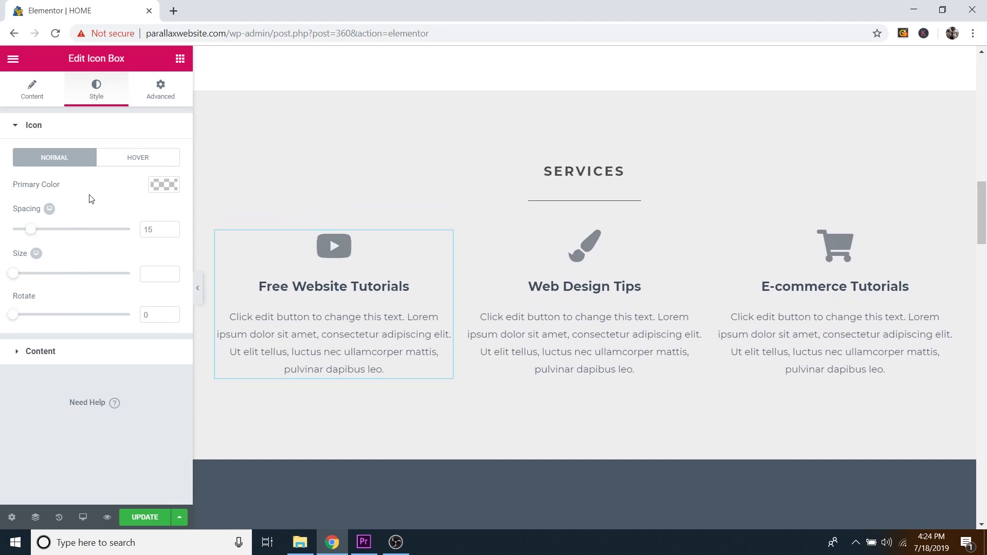
# Step: Try a bright red hover colour for the icon, then undo it
pyautogui.click(137, 164)
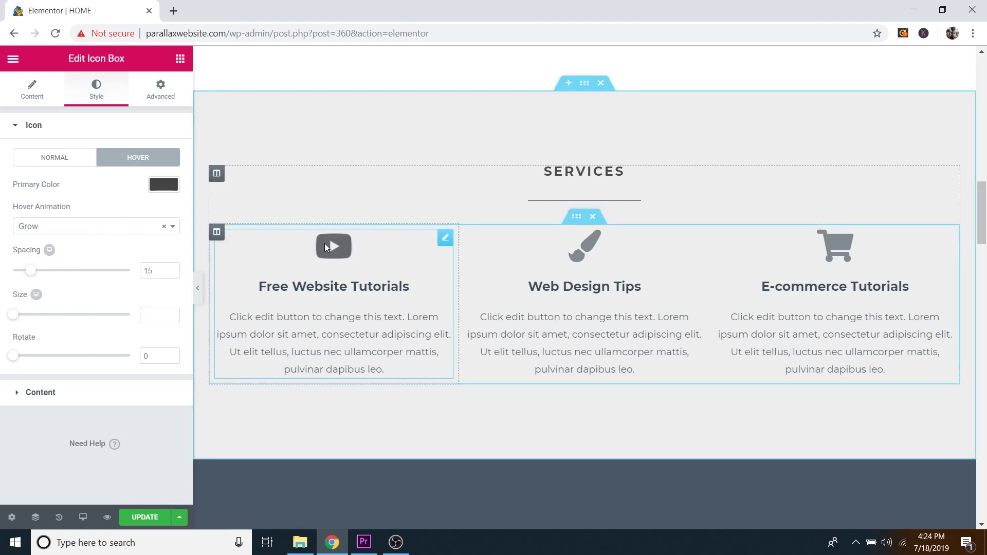
pyautogui.click(165, 185)
pyautogui.moveTo(156, 226); pyautogui.dragTo(154, 219)
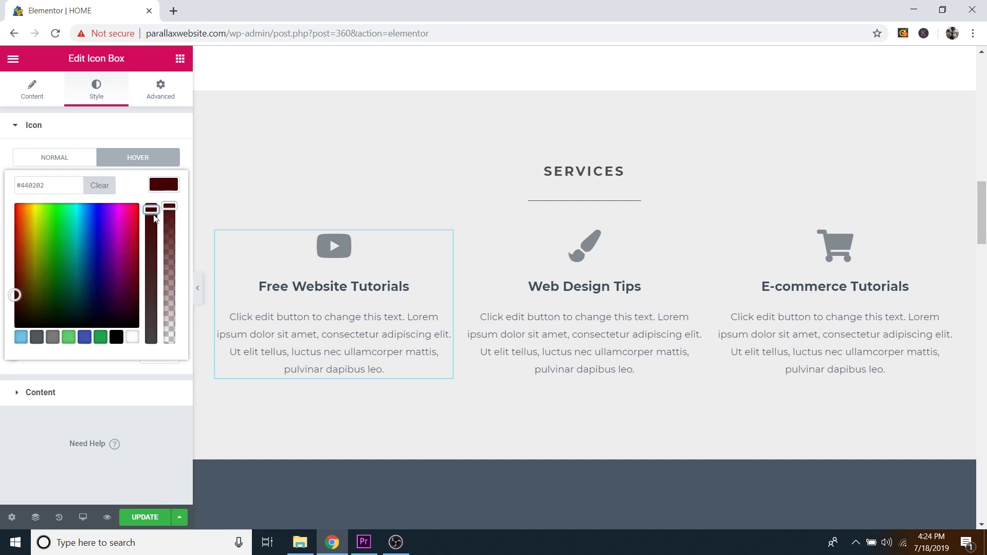
pyautogui.moveTo(20, 243)
pyautogui.mouseDown()
pyautogui.moveTo(10, 219)
pyautogui.moveTo(7, 236)
pyautogui.mouseUp()
pyautogui.click(311, 231)
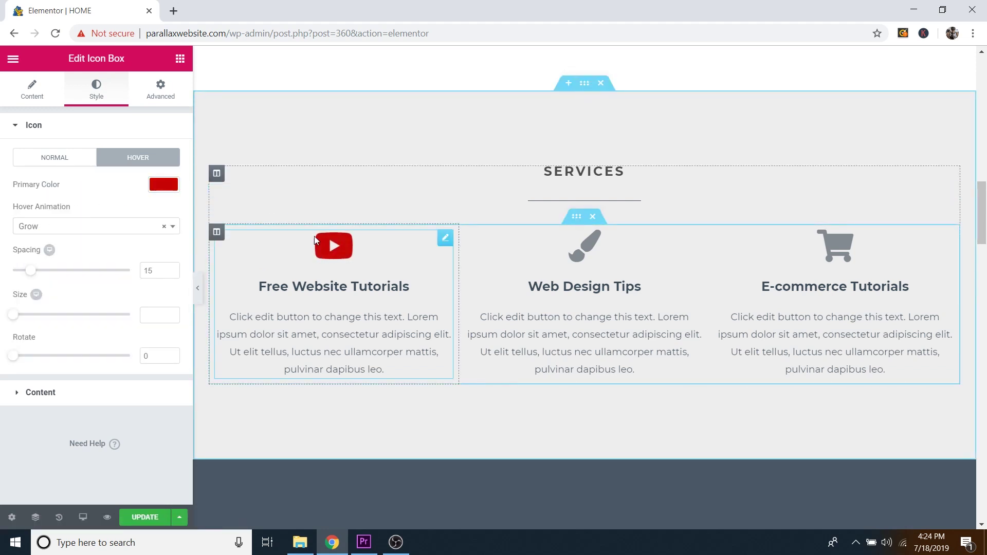
pyautogui.hotkey('ctrl', 'z')
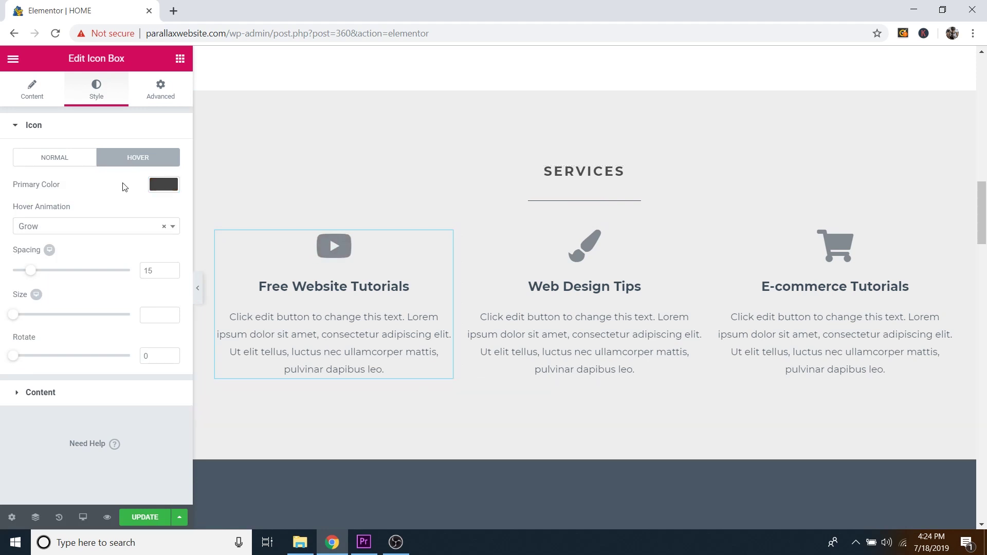
# Step: Switch the icon's hover animation to Pop, then back to Grow
pyautogui.click(84, 228)
pyautogui.scroll(-2, 77, 329)
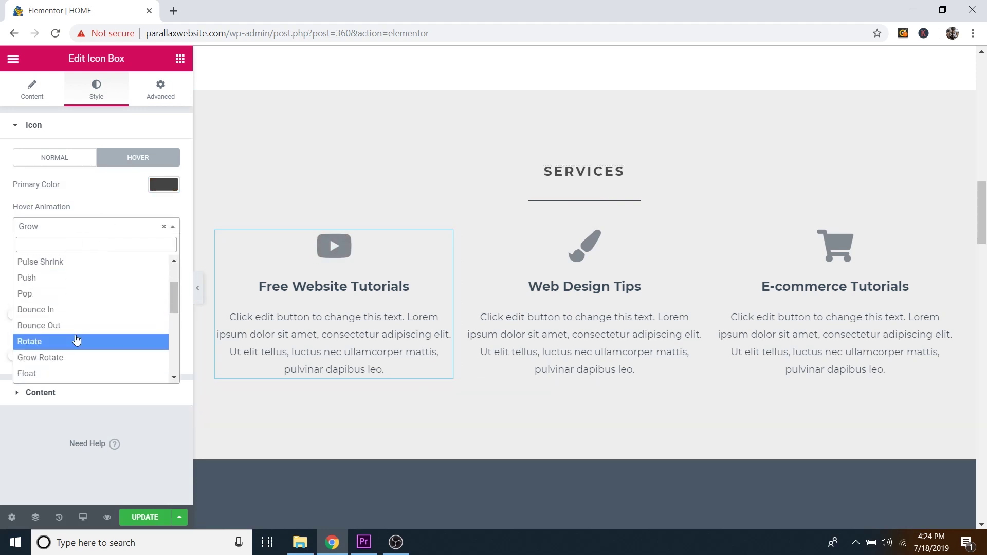
pyautogui.click(61, 293)
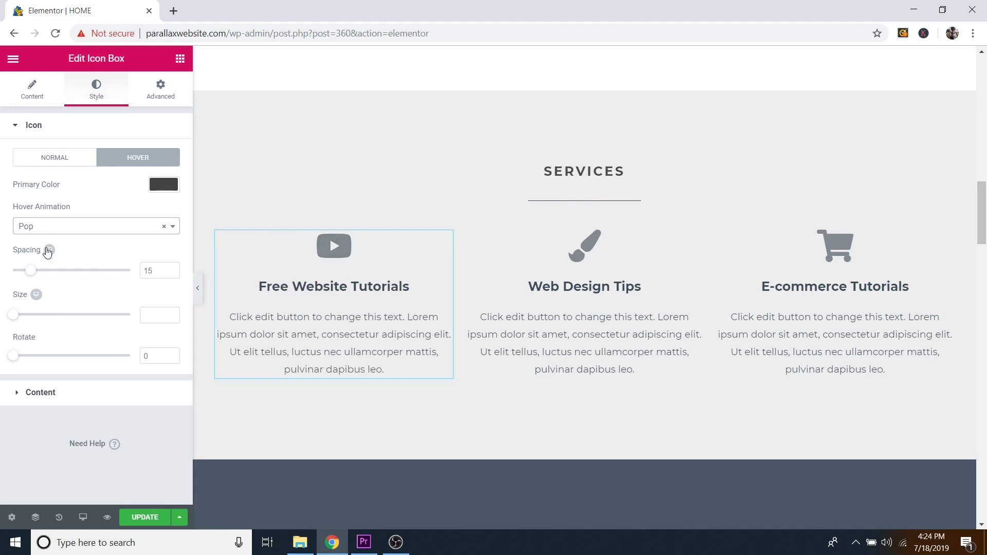
pyautogui.click(48, 227)
pyautogui.click(41, 265)
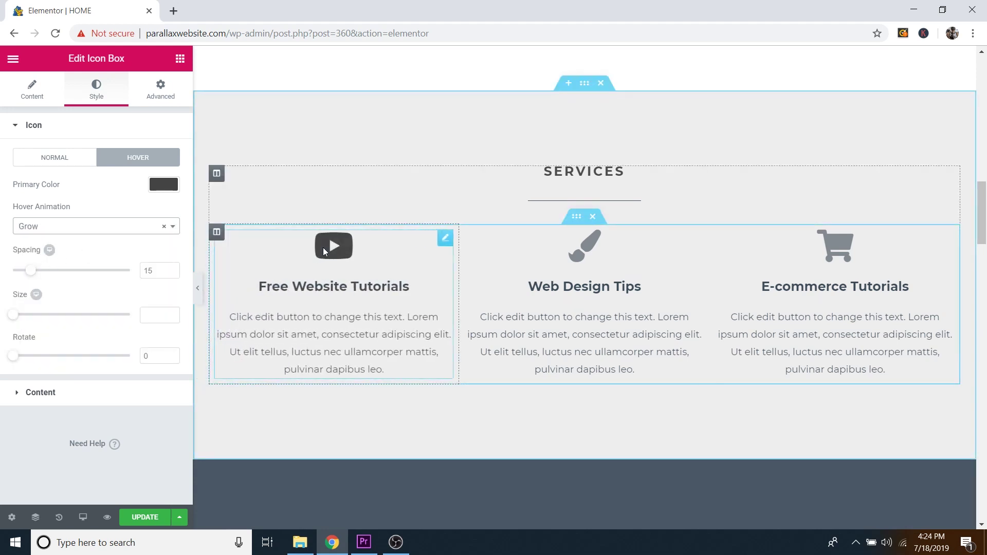
# Step: Select the Free Website Tutorials title and description text, then scroll down to the Gallery section
pyautogui.click(35, 97)
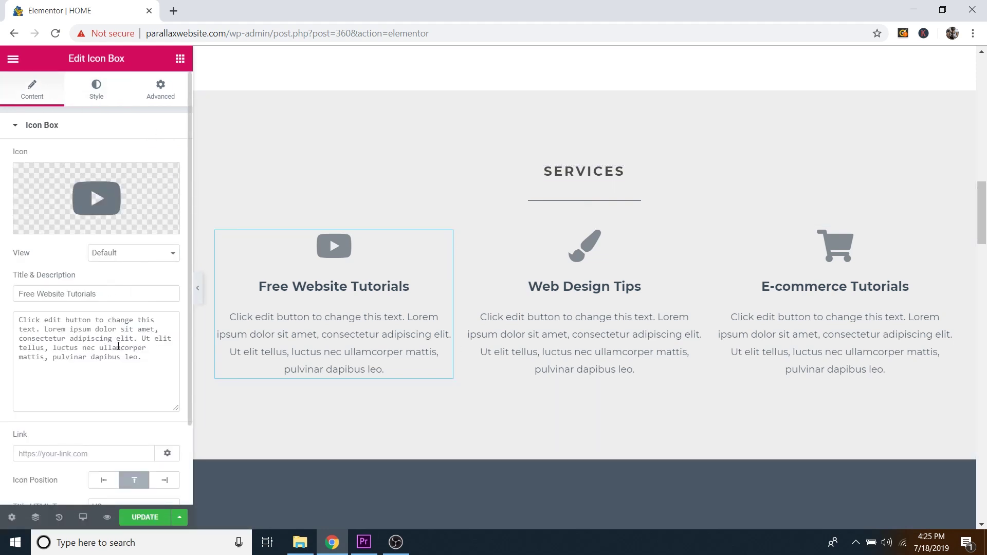
pyautogui.click(94, 294)
pyautogui.hotkey('ctrl', 'a')
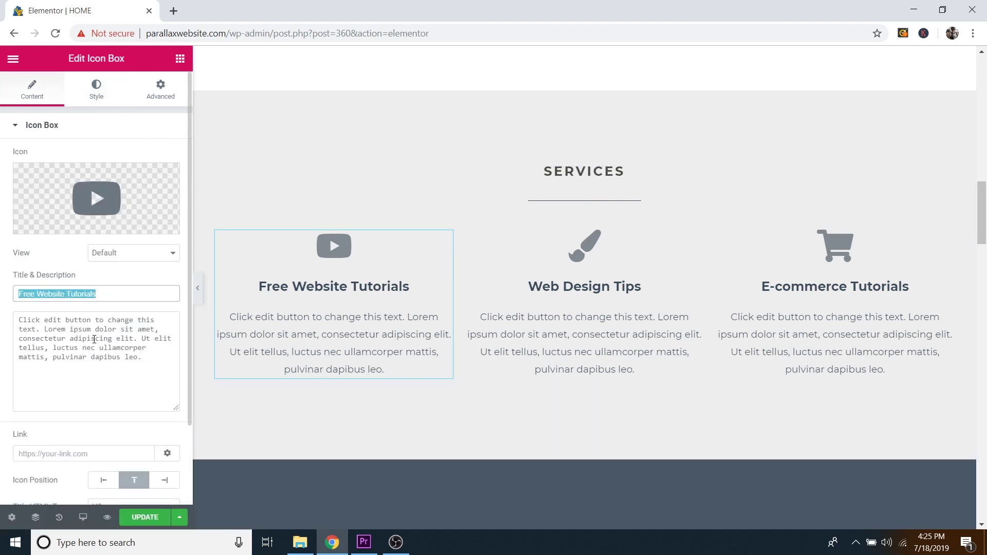
pyautogui.click(94, 340)
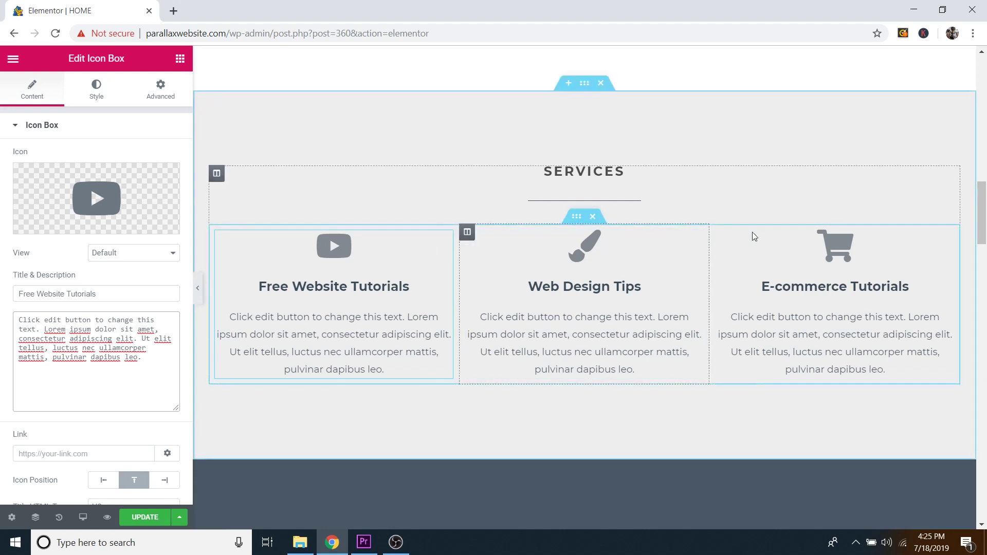
pyautogui.scroll(-7, 667, 270)
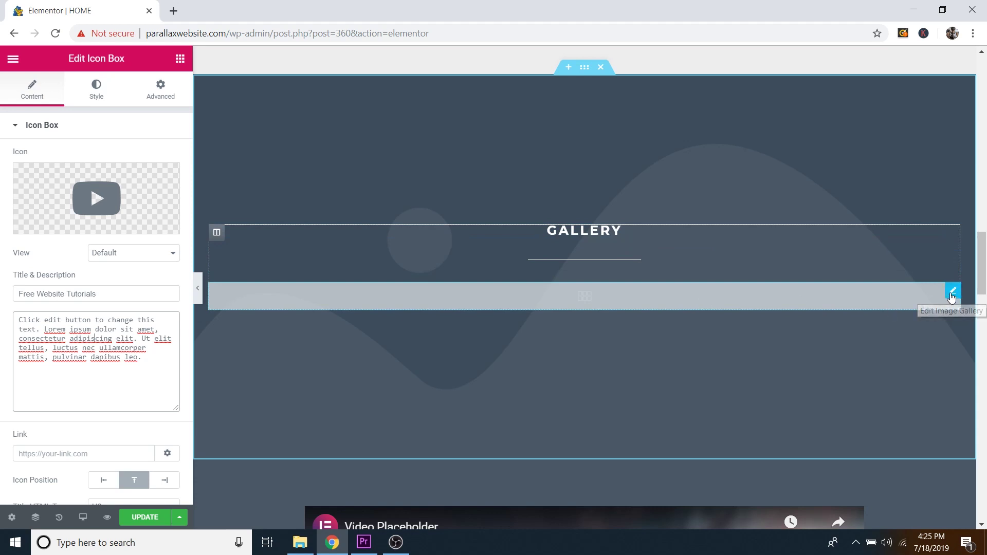
# Step: Select the hiker-on-rock, mountain-lake and Golden Gate photos for the empty Gallery widget
pyautogui.click(952, 294)
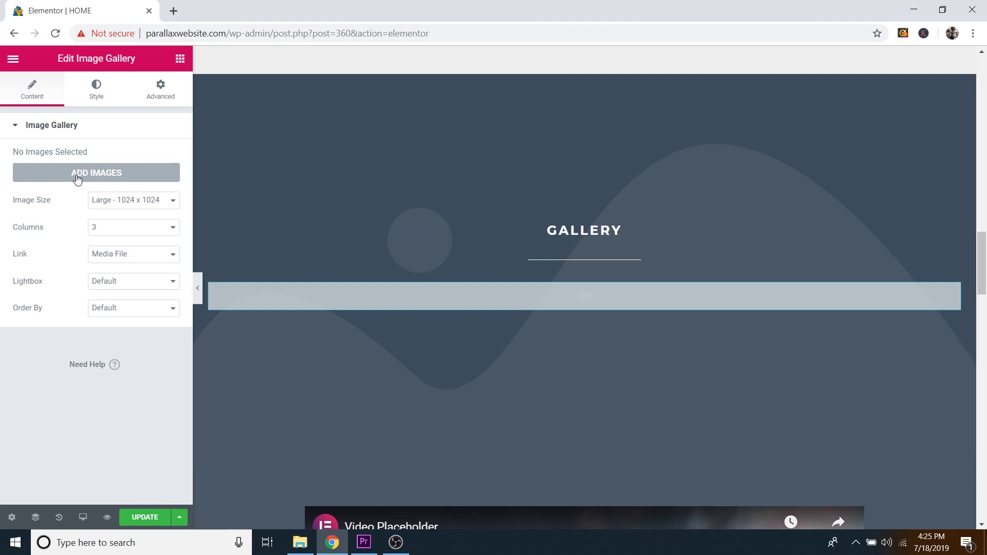
pyautogui.click(76, 175)
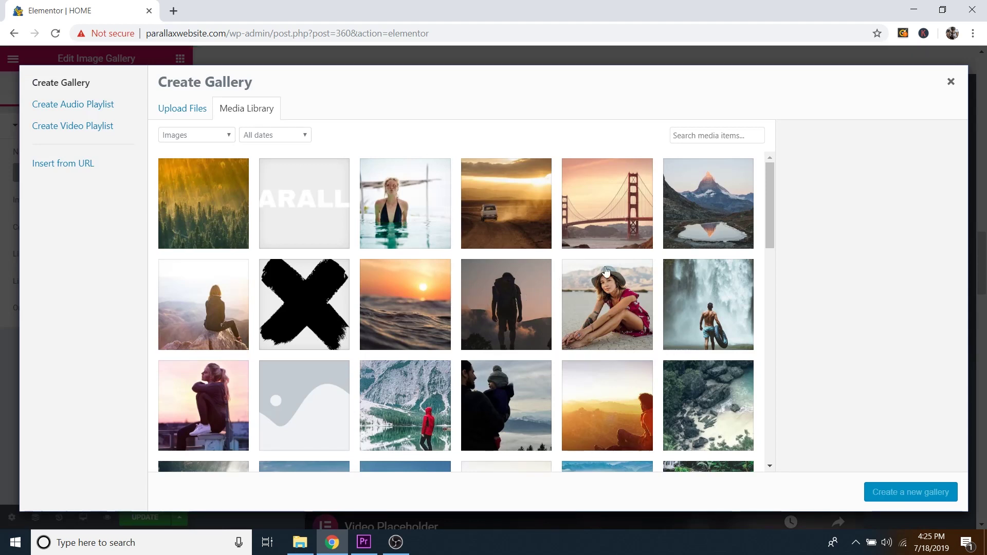
pyautogui.click(173, 314)
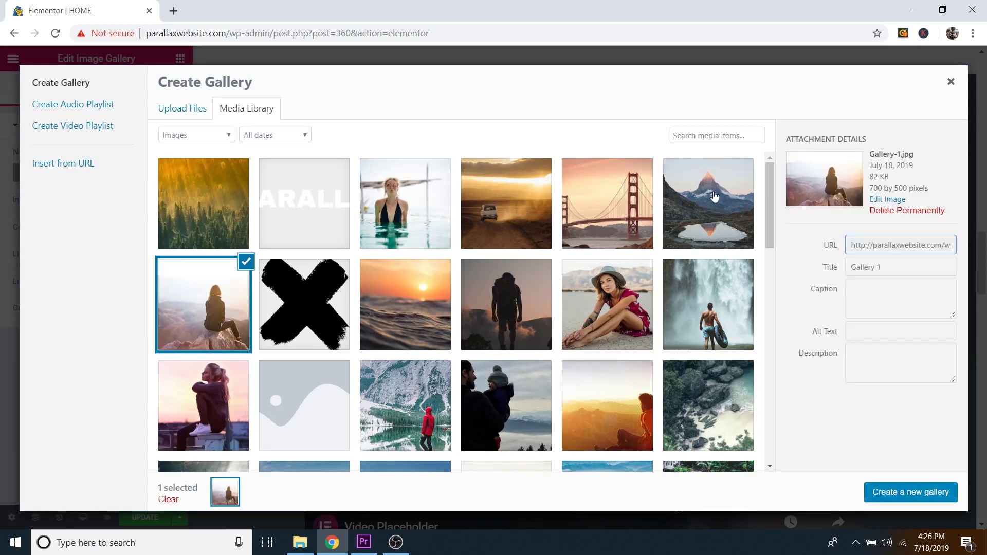
pyautogui.click(712, 195)
pyautogui.click(621, 204)
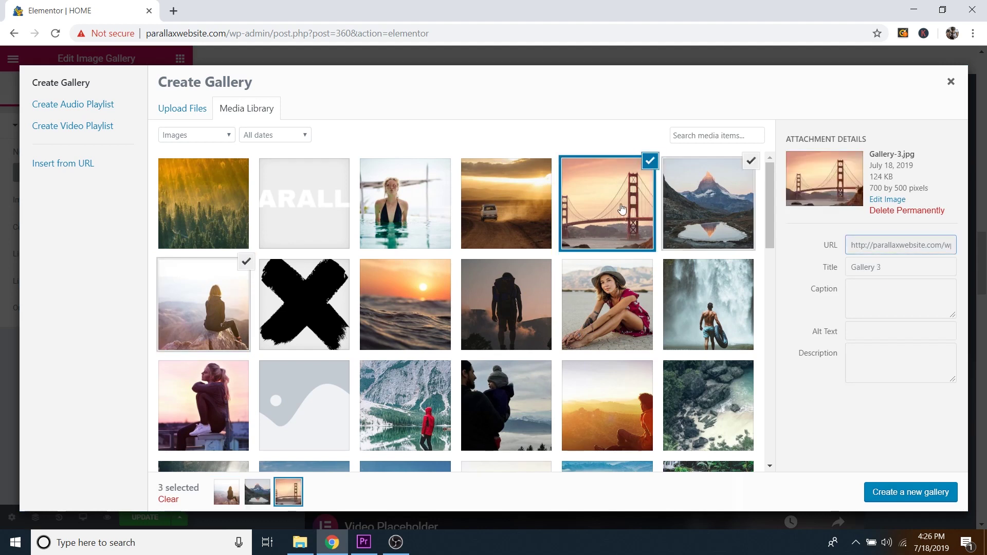
pyautogui.click(701, 189)
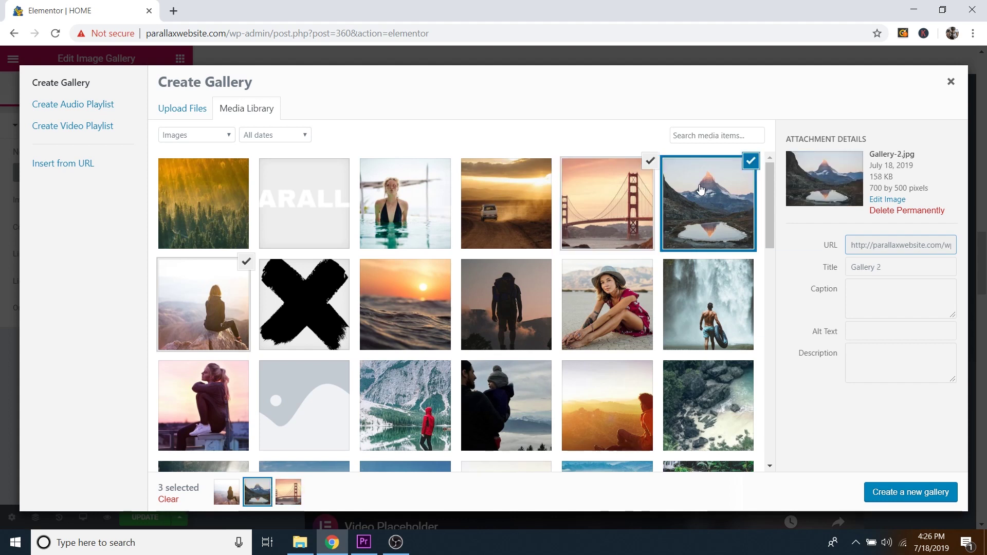
pyautogui.click(227, 307)
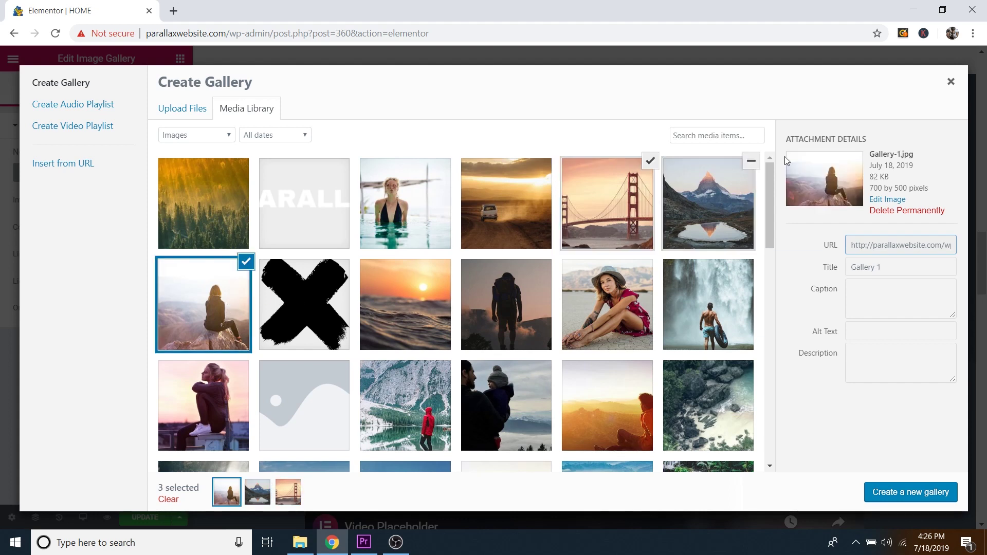
pyautogui.moveTo(878, 152); pyautogui.dragTo(921, 156)
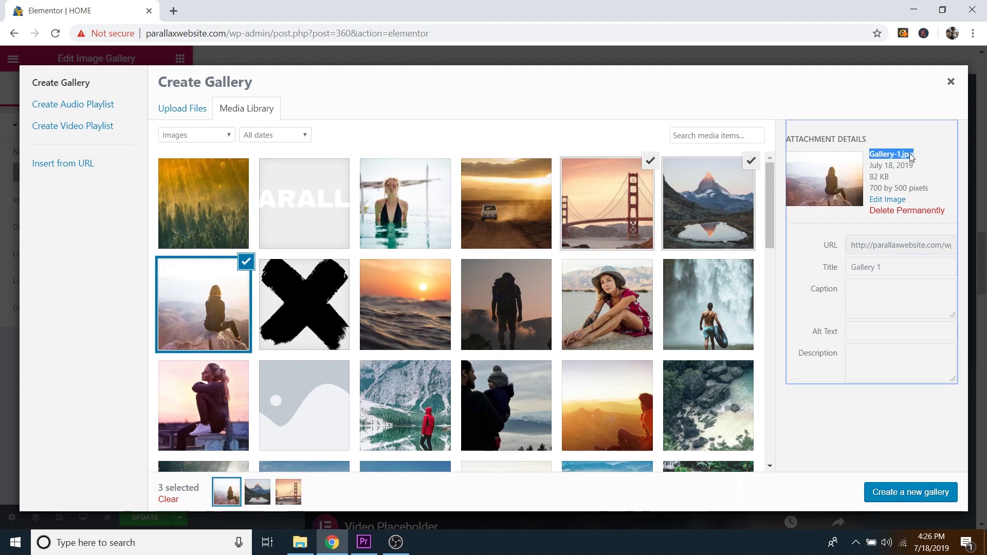
pyautogui.click(628, 199)
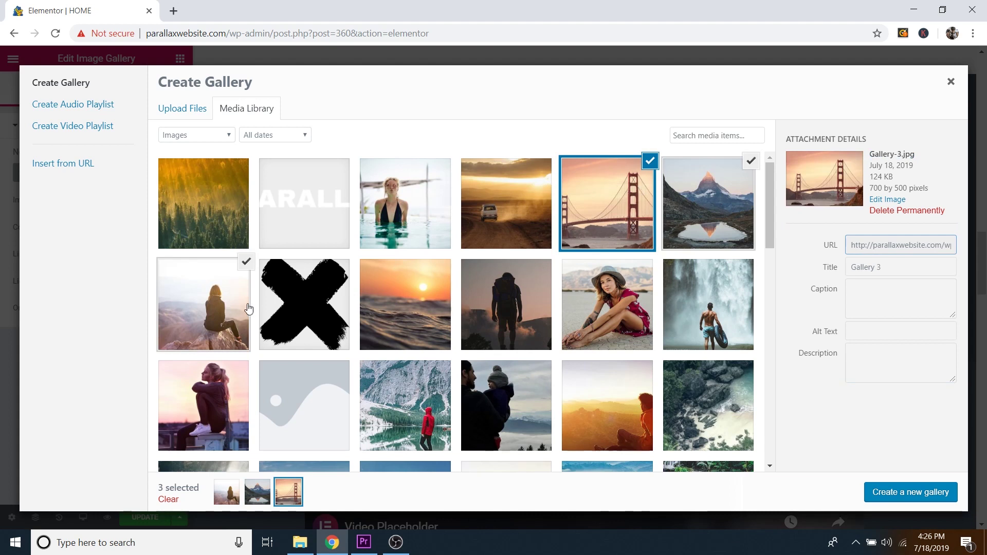
# Step: Create a gallery from the three photos and insert it into the page
pyautogui.click(904, 494)
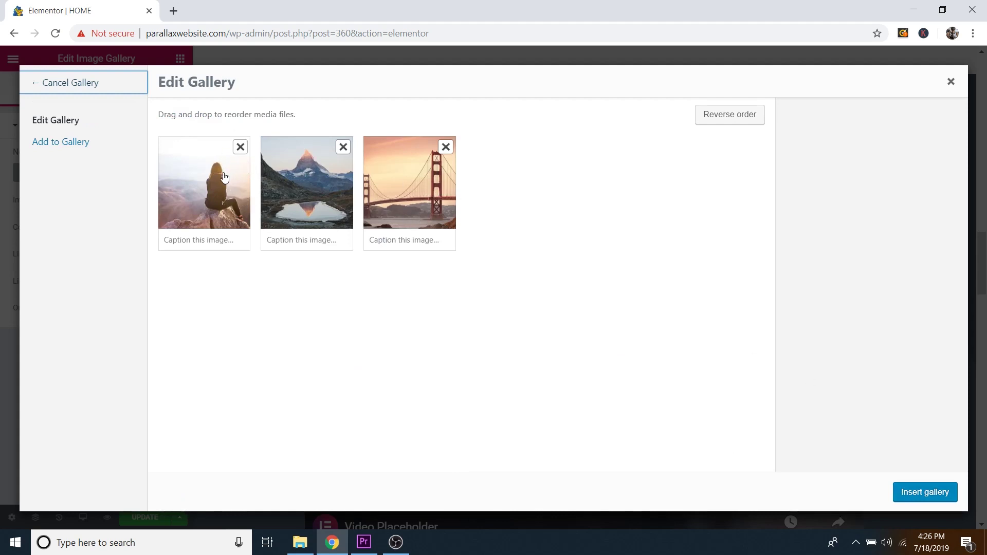
pyautogui.moveTo(425, 171); pyautogui.dragTo(465, 194)
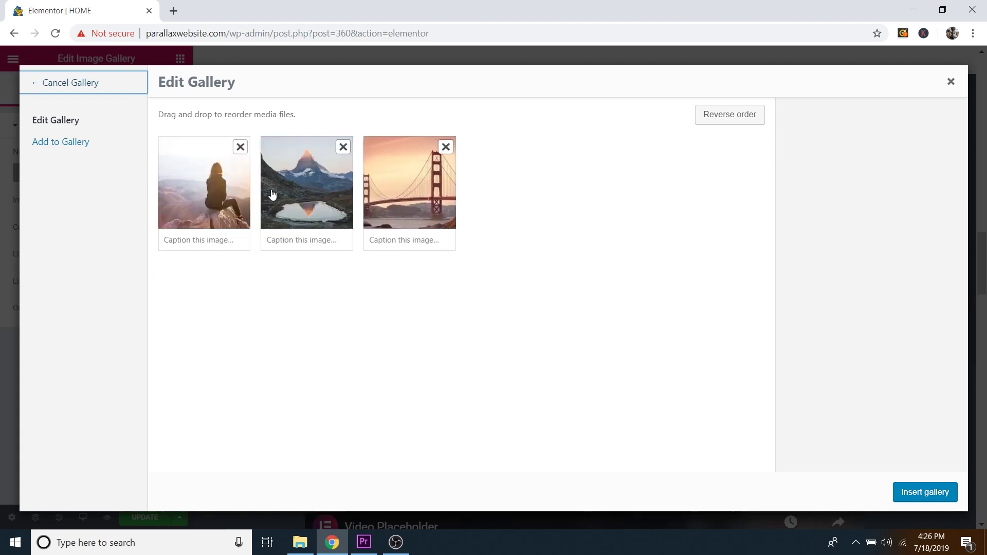
pyautogui.click(919, 494)
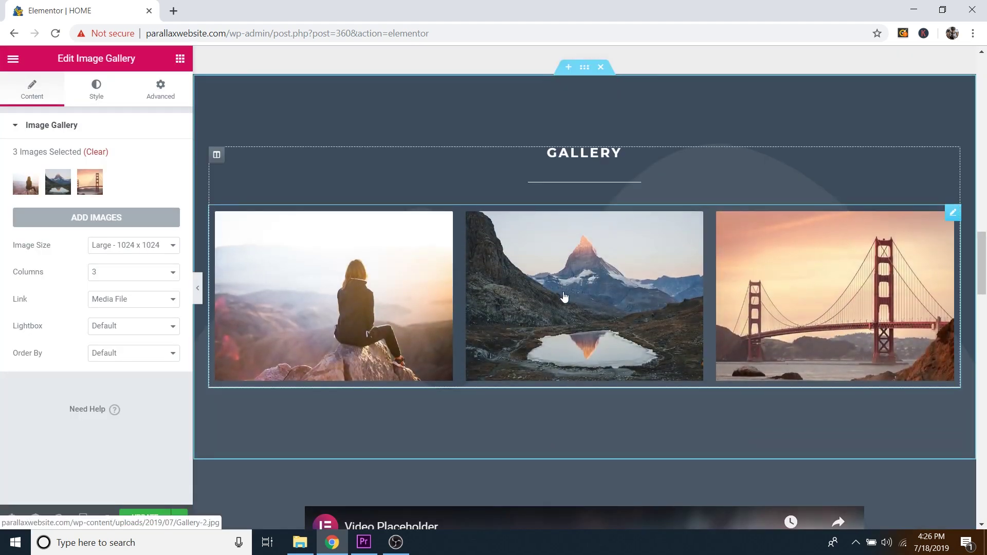
# Step: Step through the three gallery photos in the lightbox, then close it
pyautogui.click(419, 257)
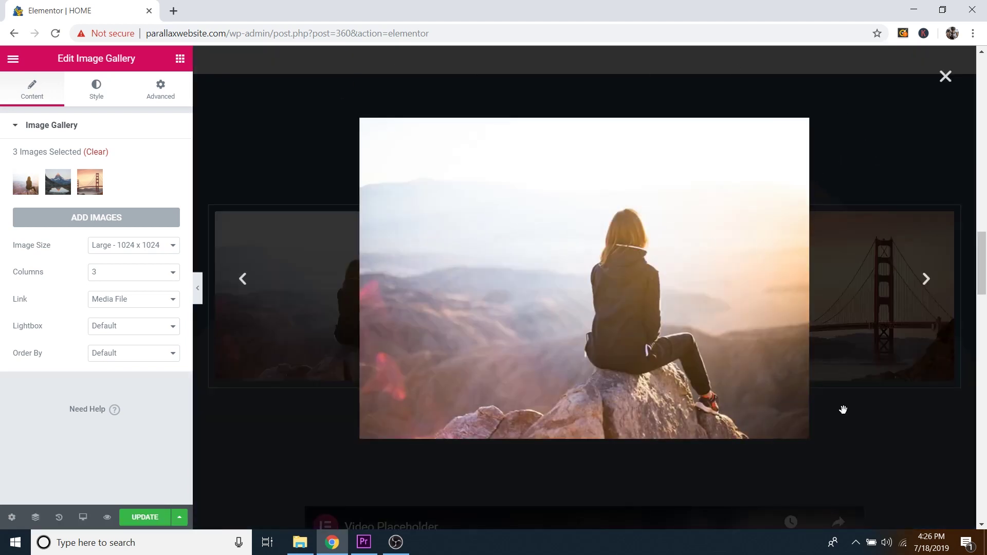
pyautogui.click(925, 280)
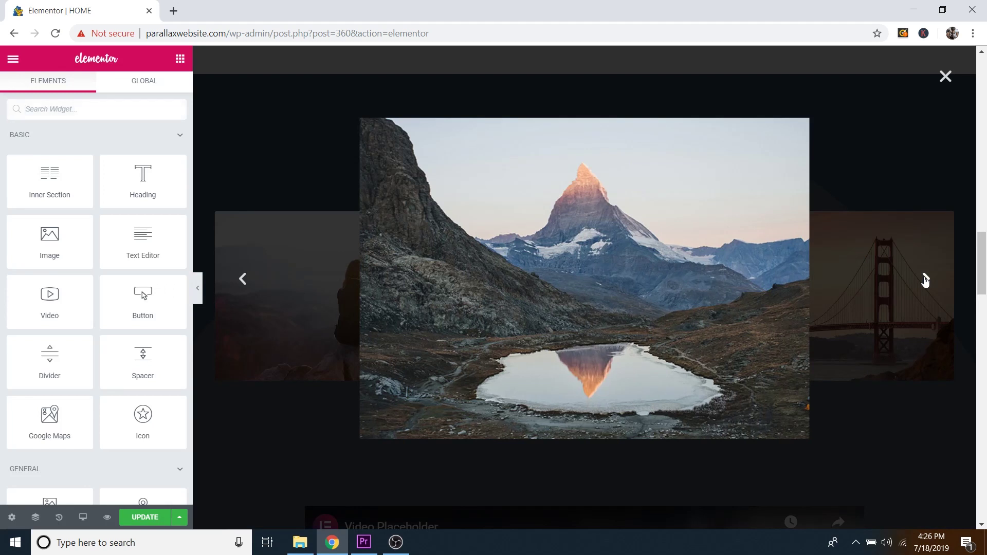
pyautogui.click(926, 280)
pyautogui.click(925, 280)
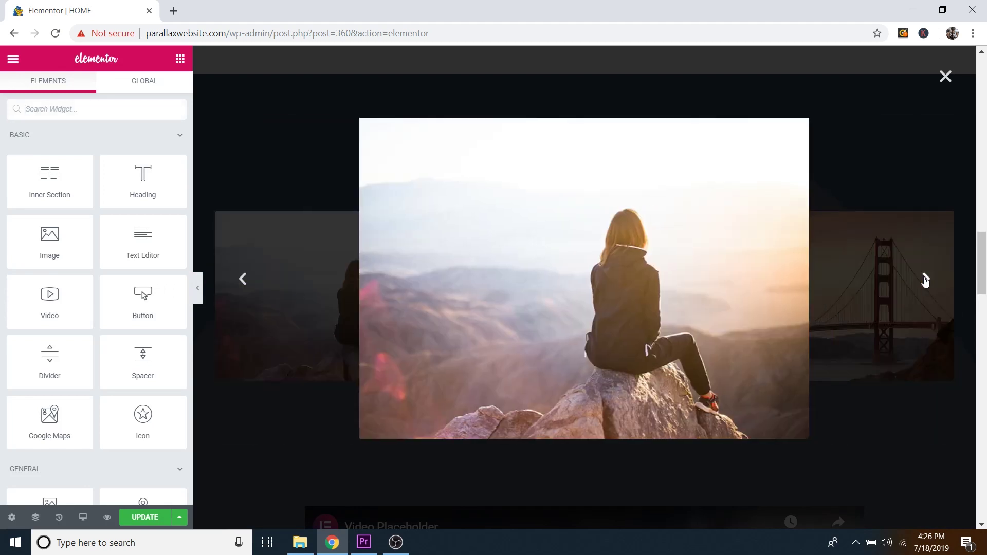
pyautogui.click(945, 76)
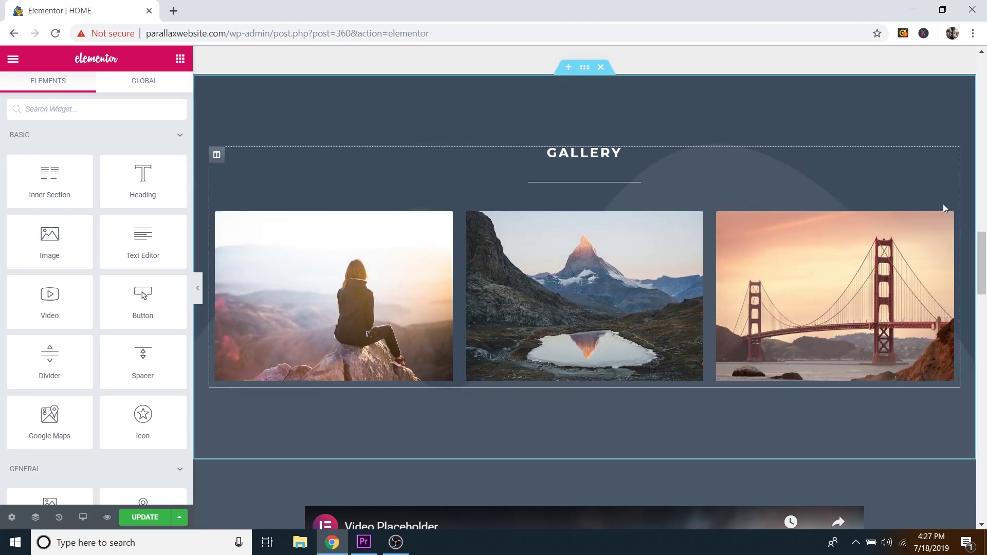
# Step: Add the hiker photo to the gallery, drag it into second place and insert the gallery
pyautogui.click(952, 215)
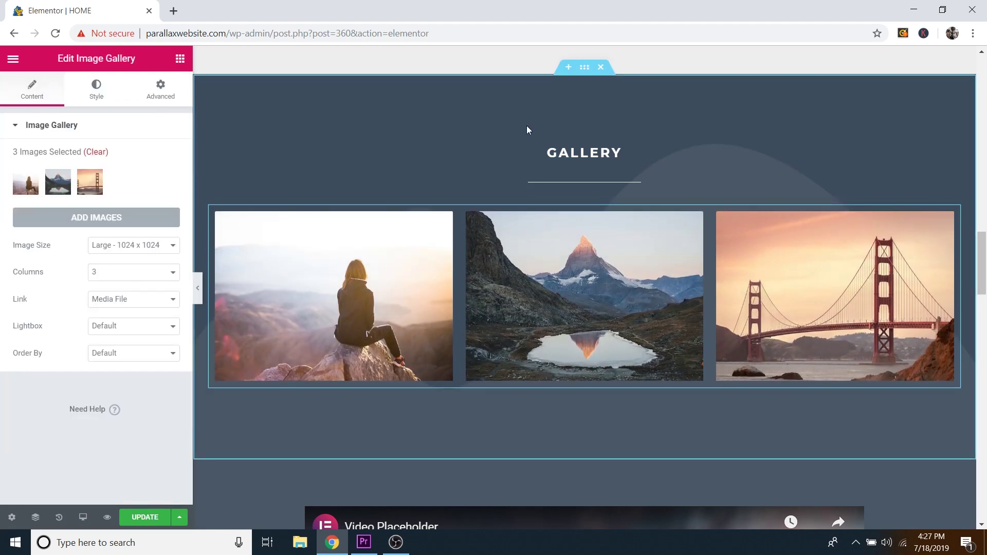
pyautogui.click(55, 223)
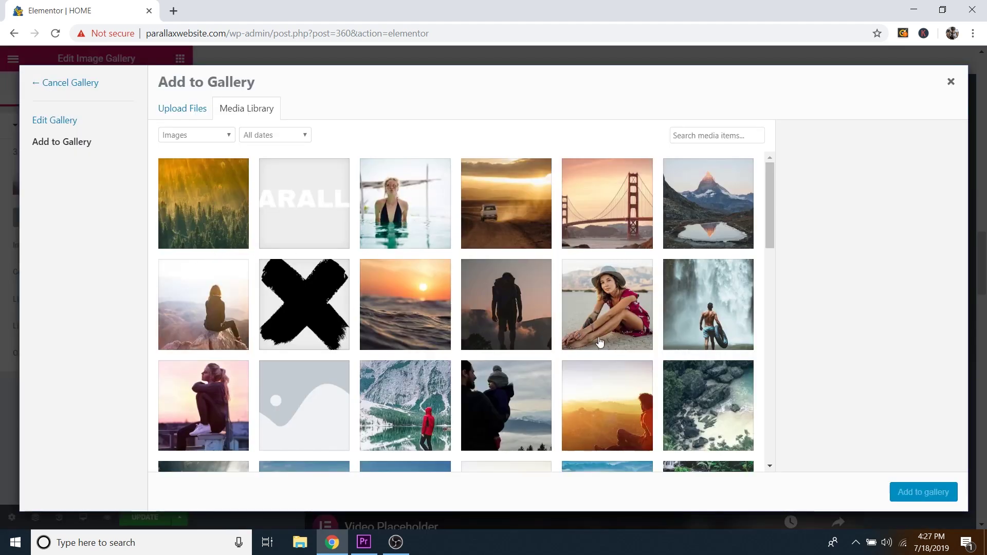
pyautogui.click(489, 328)
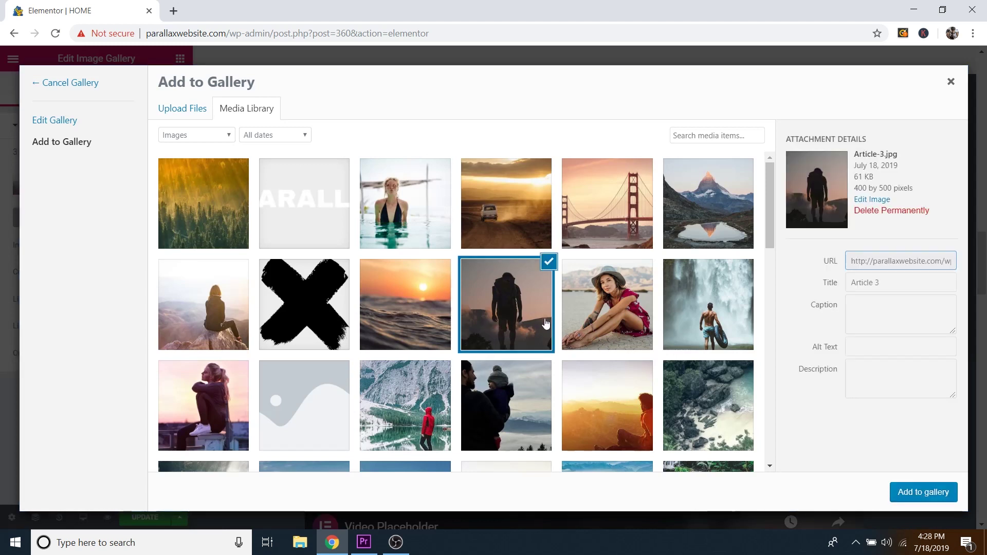
pyautogui.click(937, 494)
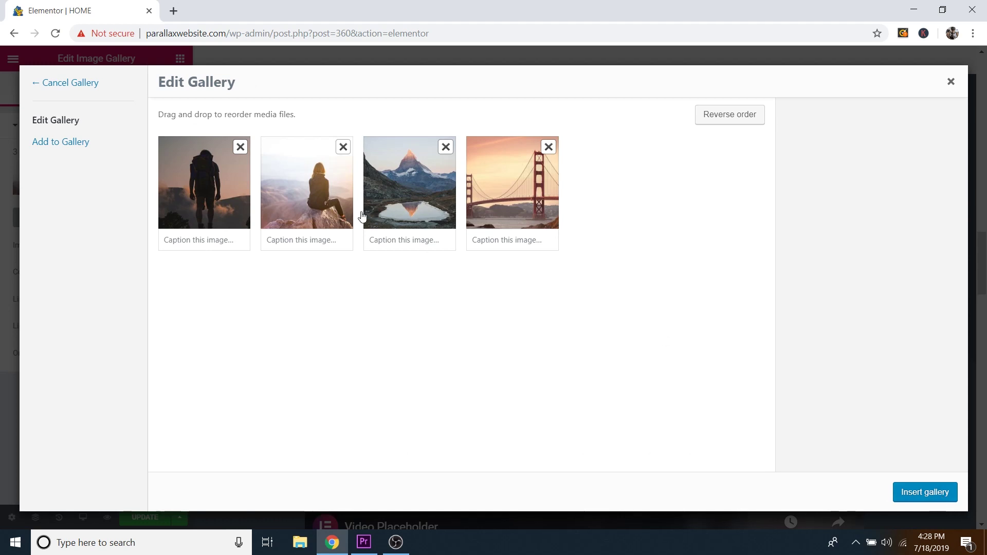
pyautogui.moveTo(241, 210); pyautogui.dragTo(370, 205)
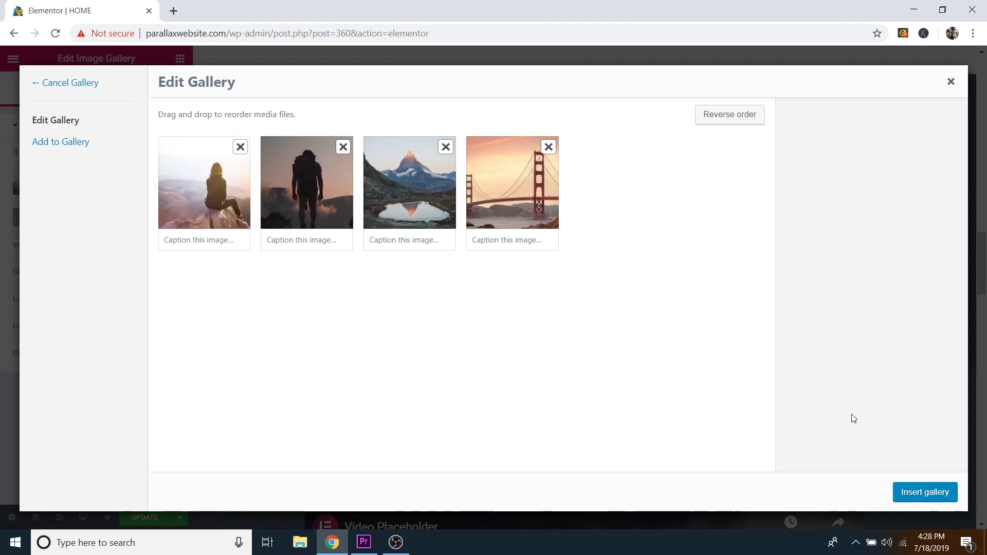
pyautogui.click(925, 493)
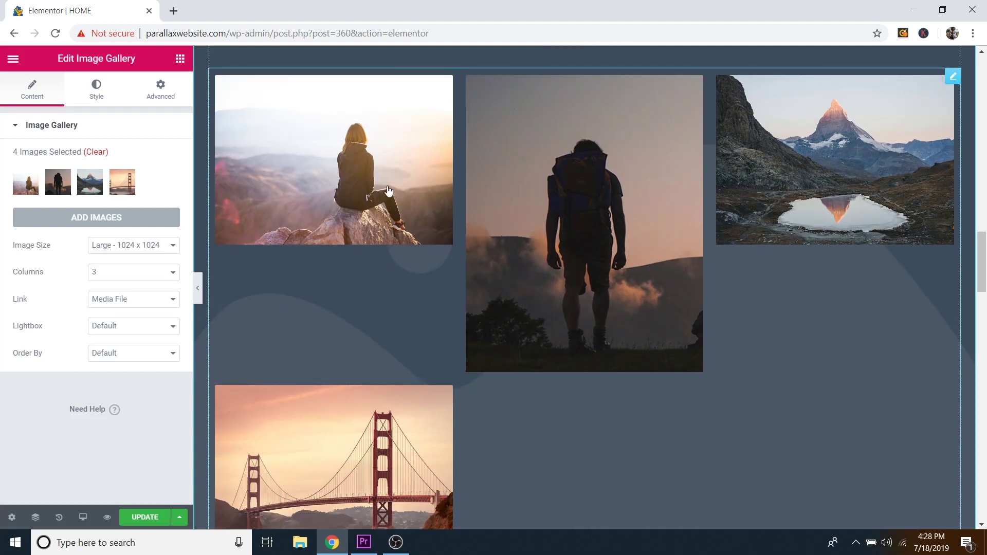
pyautogui.scroll(1, 406, 205)
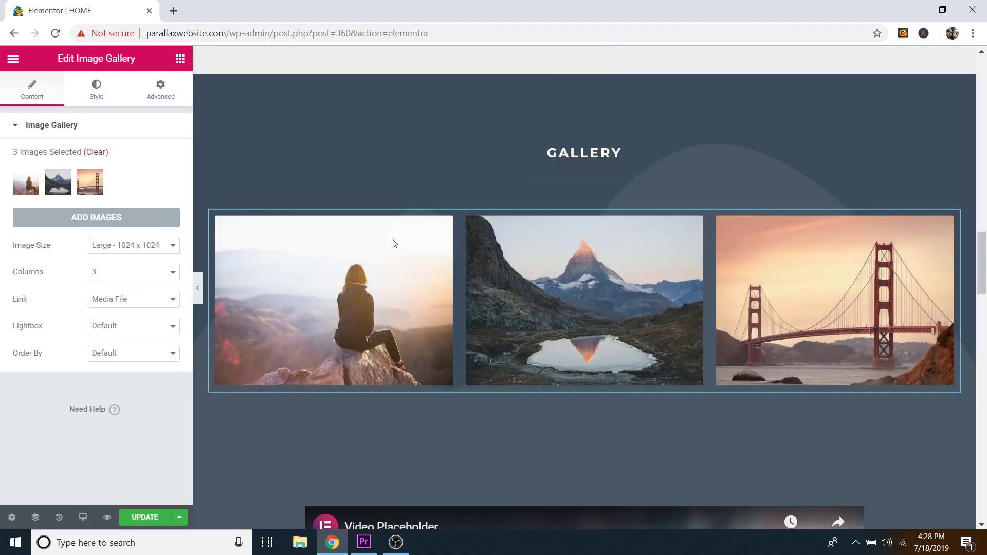
# Step: Open fotor.com in a new Chrome tab
pyautogui.click(174, 12)
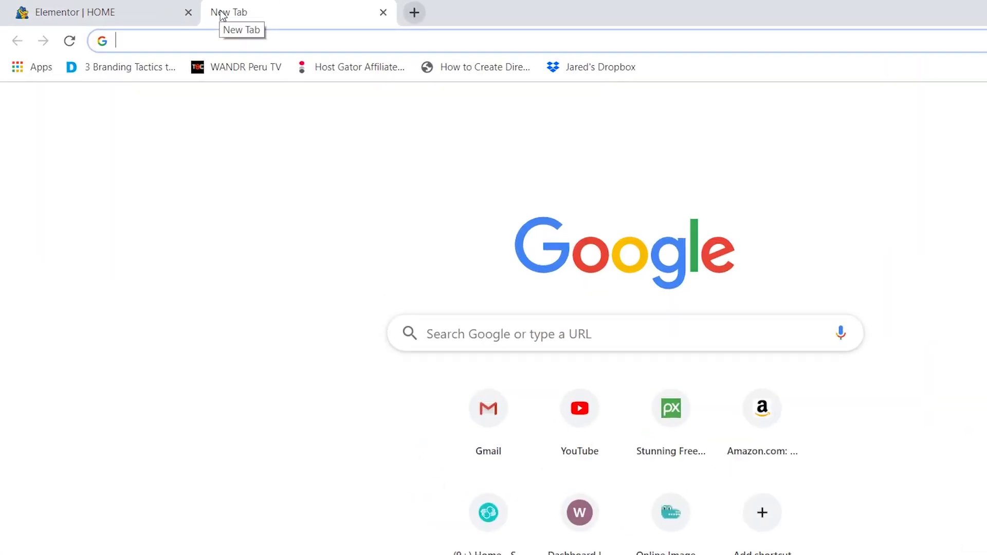
pyautogui.write('foto')
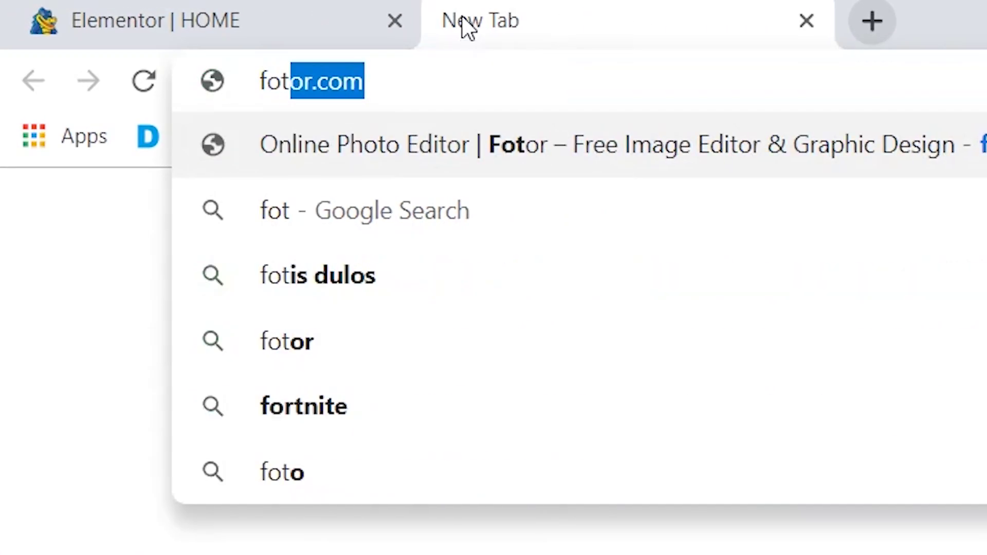
pyautogui.write('r.com')
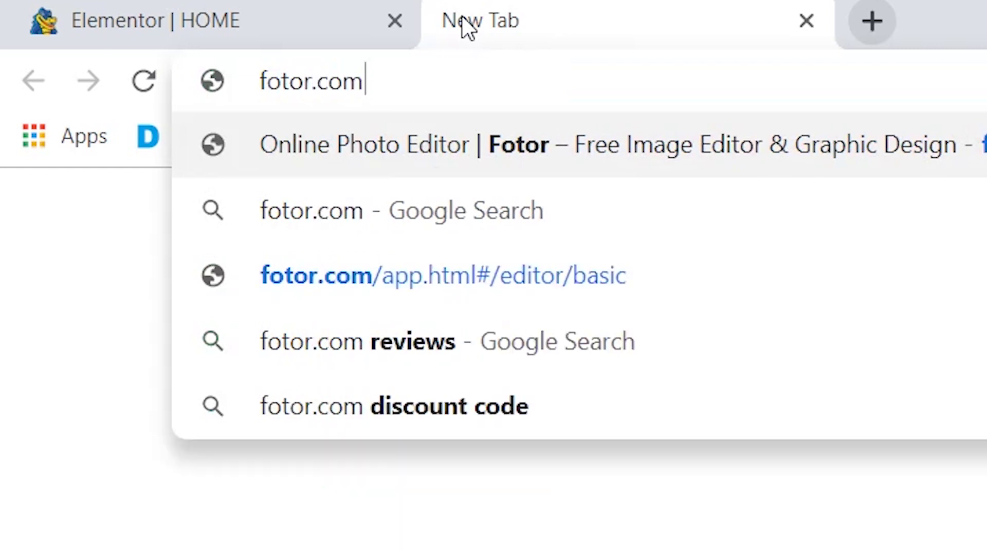
pyautogui.press('Return')
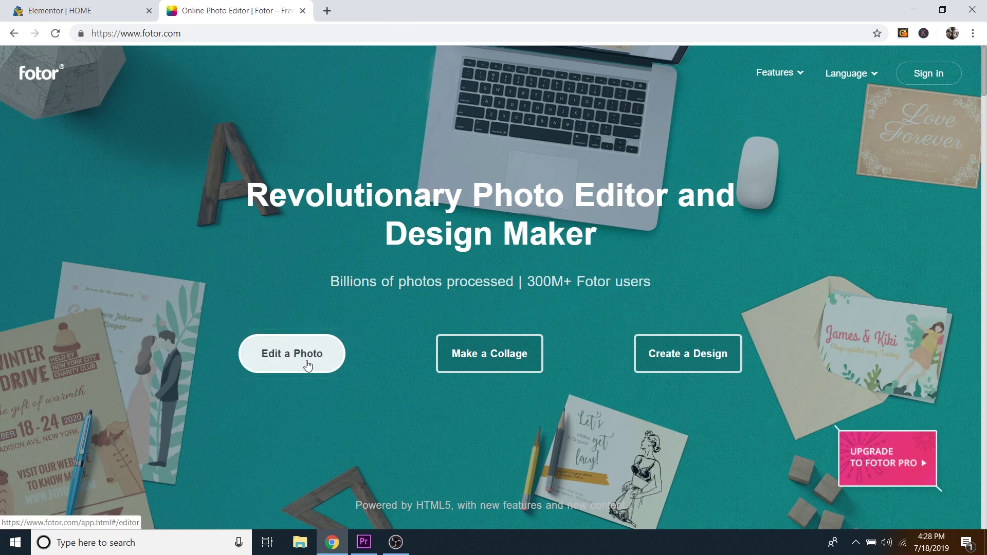
# Step: Load the Contact Section image from the computer into Fotor's photo editor
pyautogui.click(307, 365)
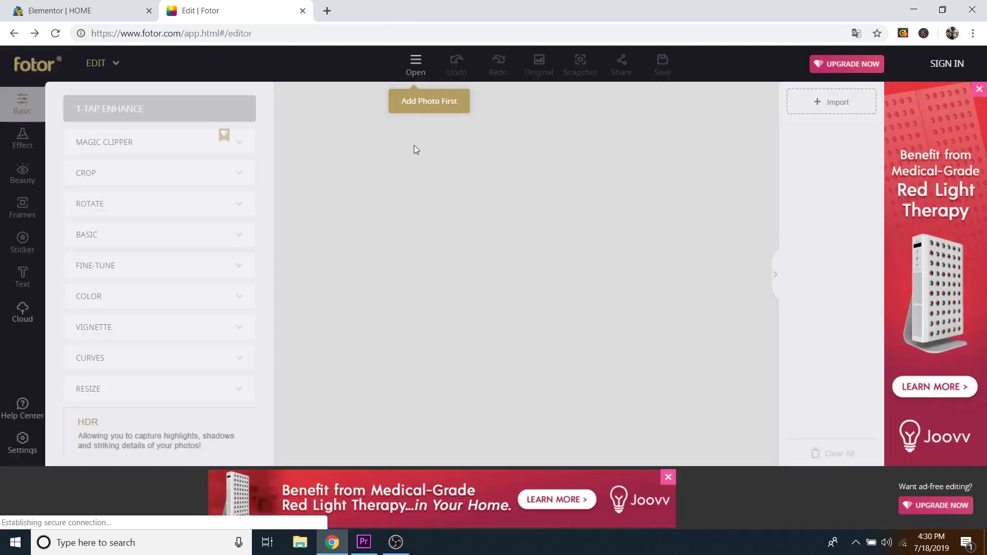
pyautogui.click(419, 70)
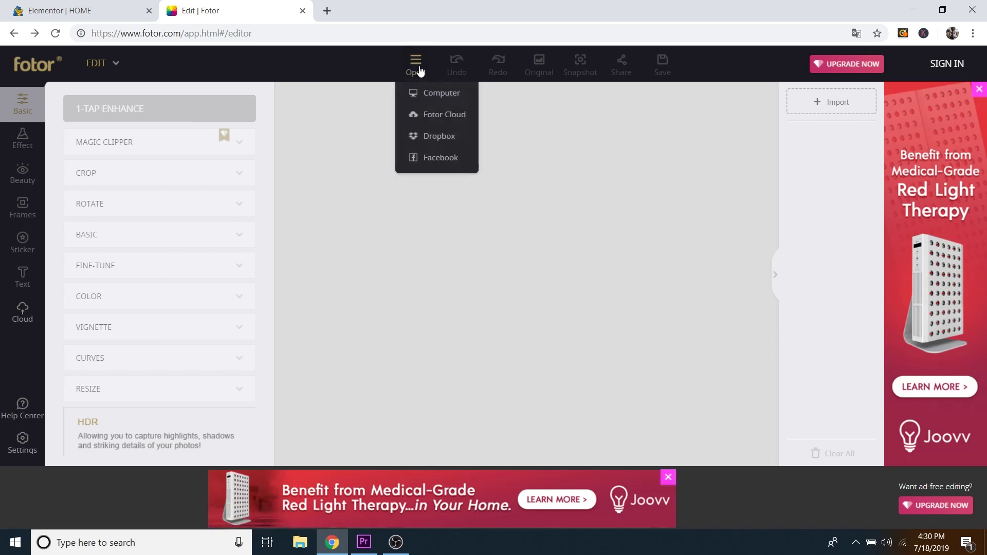
pyautogui.click(437, 96)
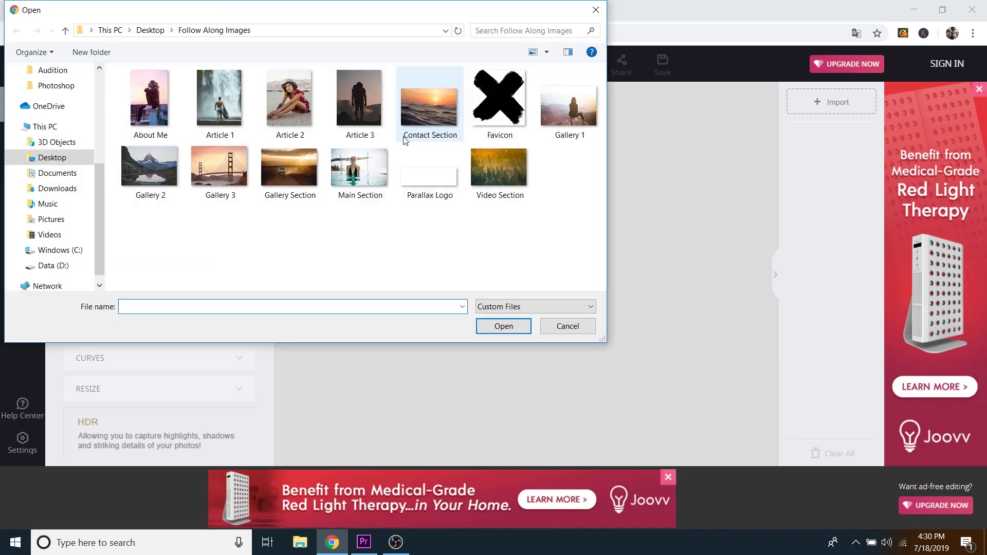
pyautogui.click(425, 107)
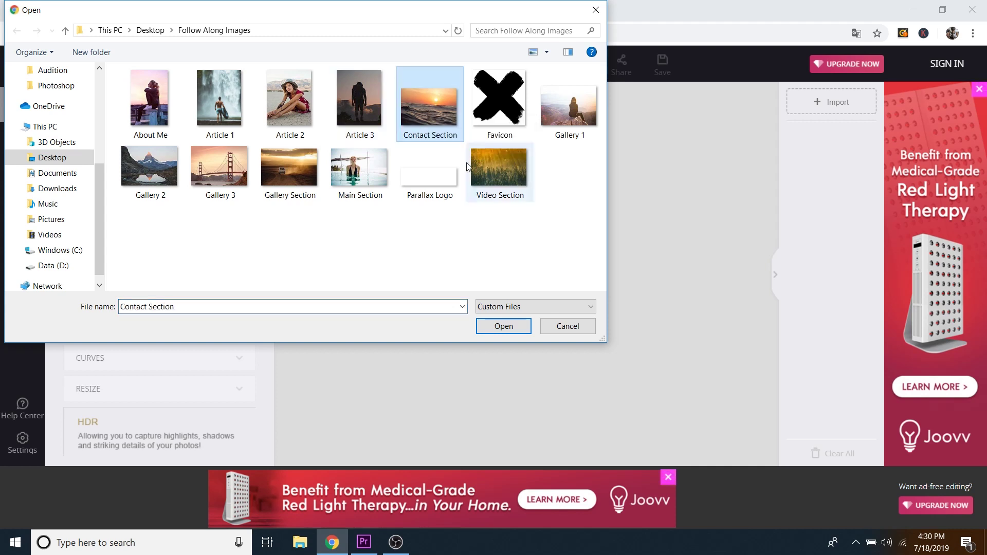
pyautogui.click(502, 325)
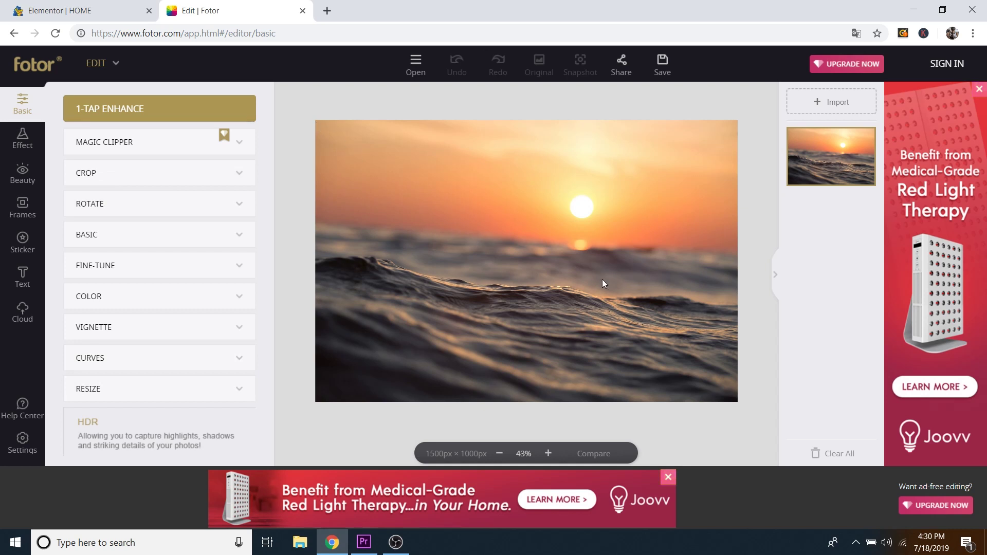
# Step: Set the crop area to 700 × 500
pyautogui.click(135, 173)
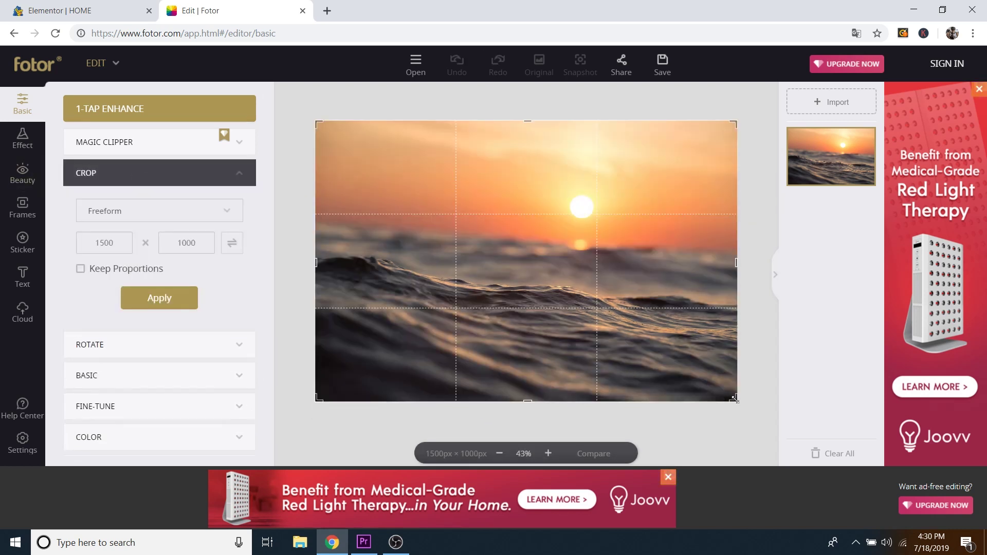
pyautogui.moveTo(734, 400)
pyautogui.mouseDown()
pyautogui.moveTo(592, 287)
pyautogui.moveTo(660, 379)
pyautogui.moveTo(662, 280)
pyautogui.moveTo(660, 359)
pyautogui.moveTo(745, 406)
pyautogui.mouseUp()
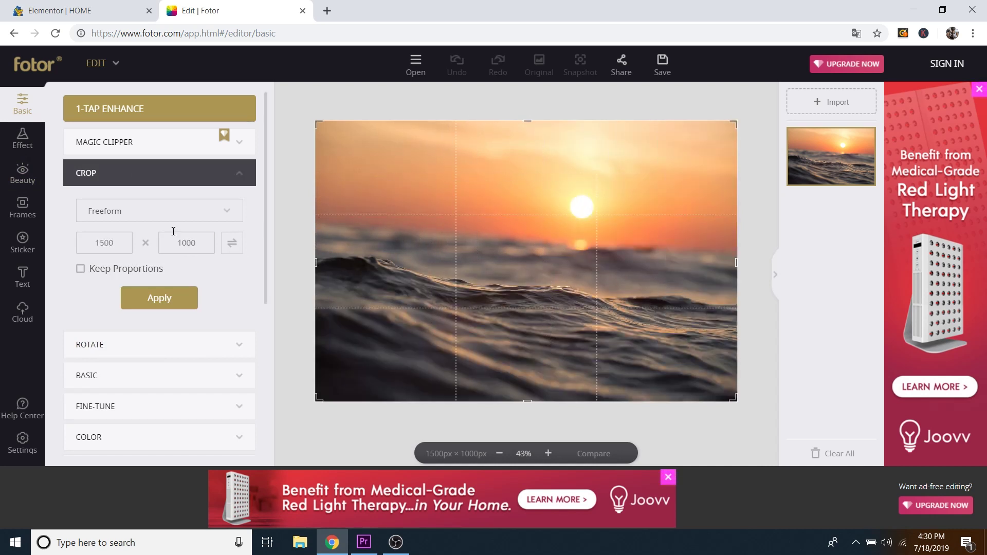
pyautogui.doubleClick(124, 243)
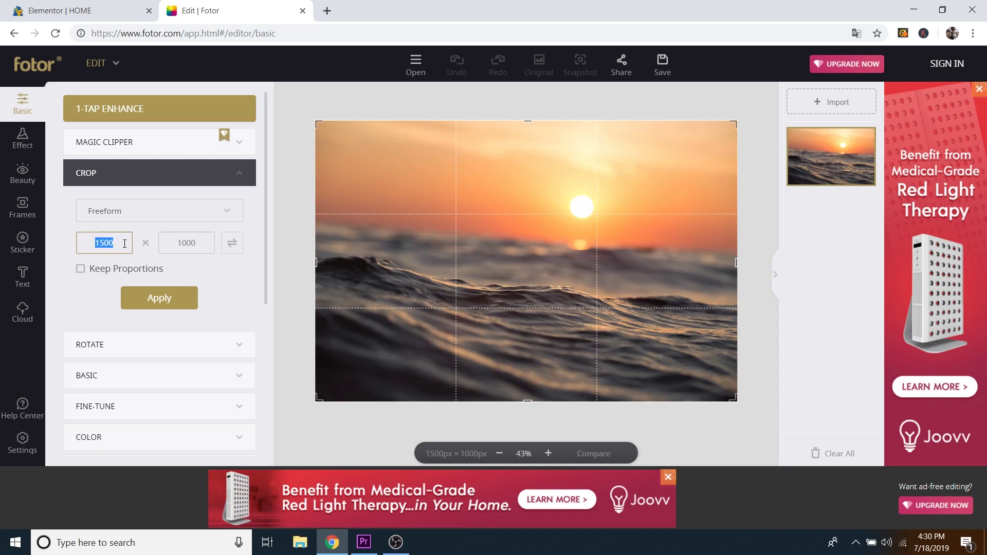
pyautogui.write('700')
pyautogui.doubleClick(190, 242)
pyautogui.write('5')
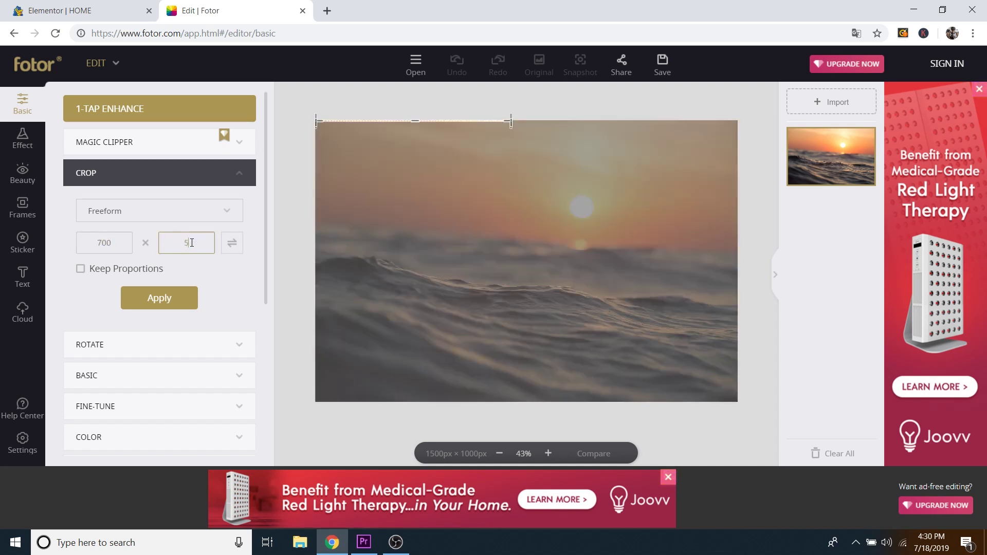
pyautogui.write('9')
pyautogui.press('BackSpace')
pyautogui.write('00')
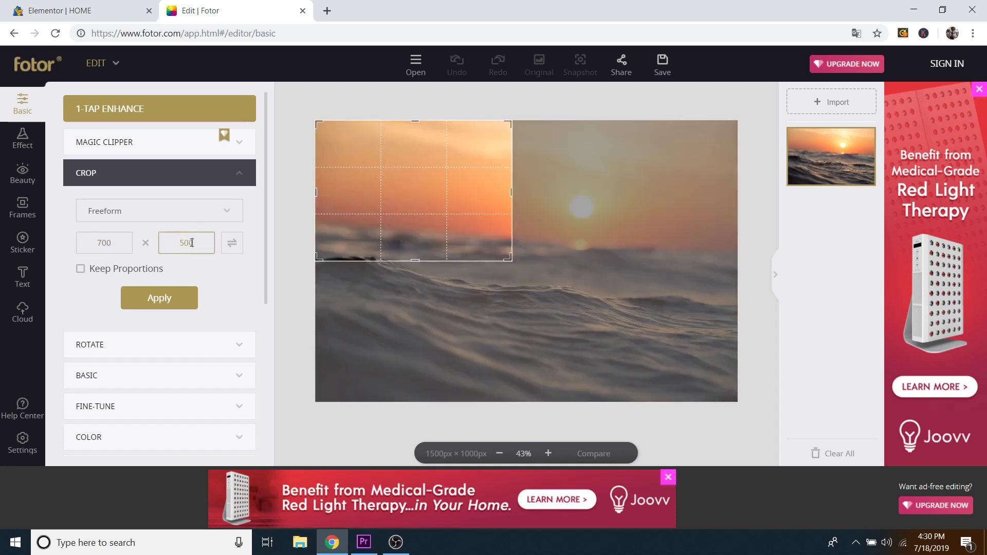
# Step: Centre the 700 × 500 crop box over the sun without applying it
pyautogui.moveTo(421, 179); pyautogui.dragTo(526, 215)
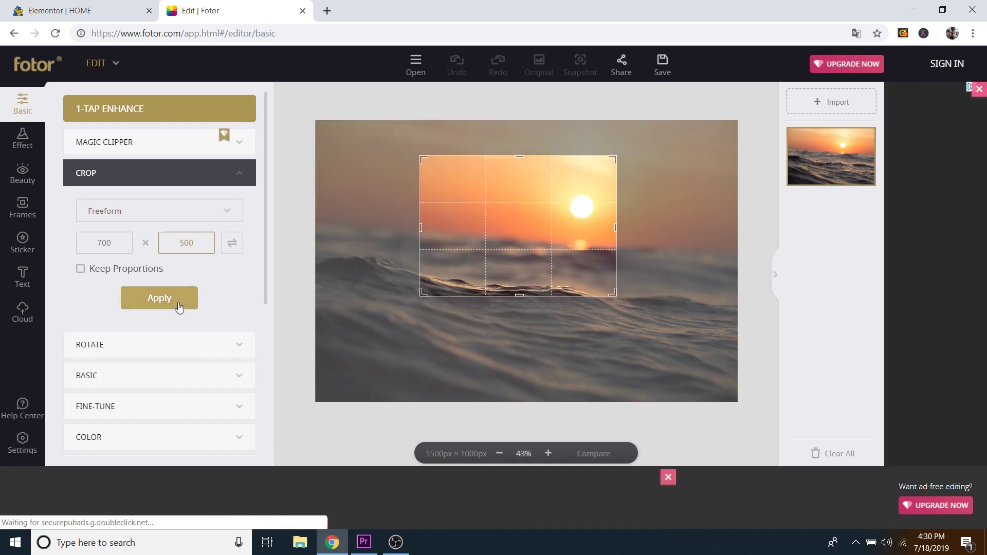
pyautogui.scroll(-3, 252, 300)
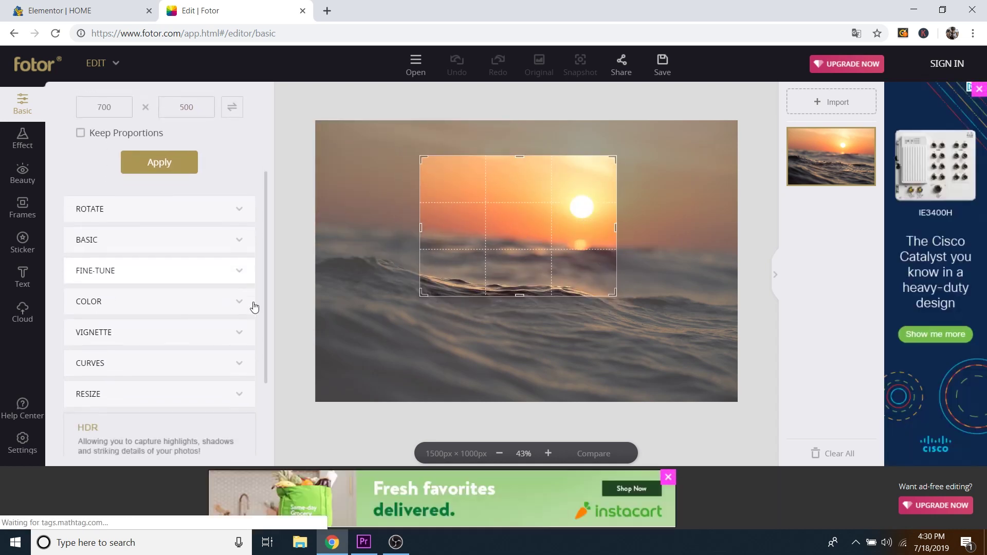
pyautogui.click(119, 370)
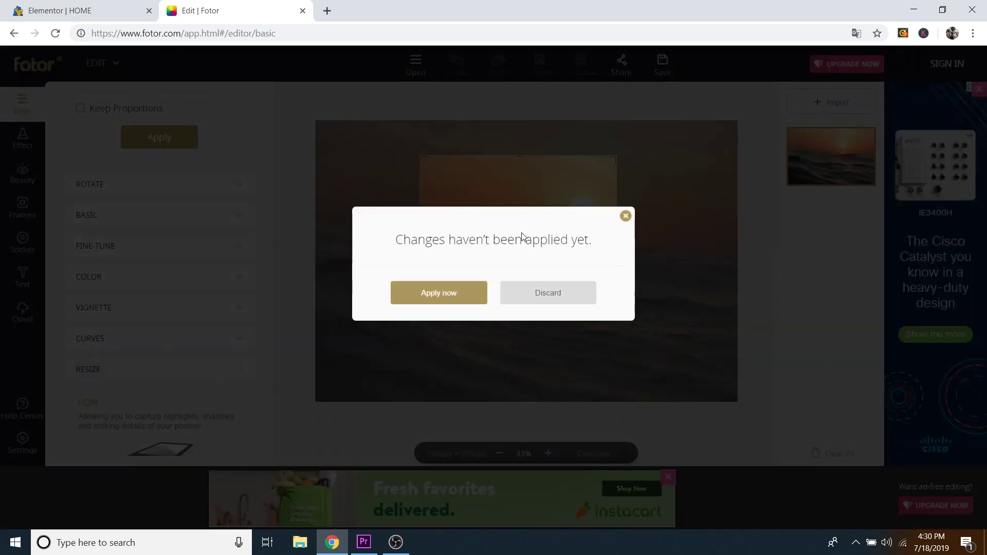
# Step: Discard the crop, resize the sunset photo to 500 × 333 px, and close Fotor
pyautogui.click(549, 298)
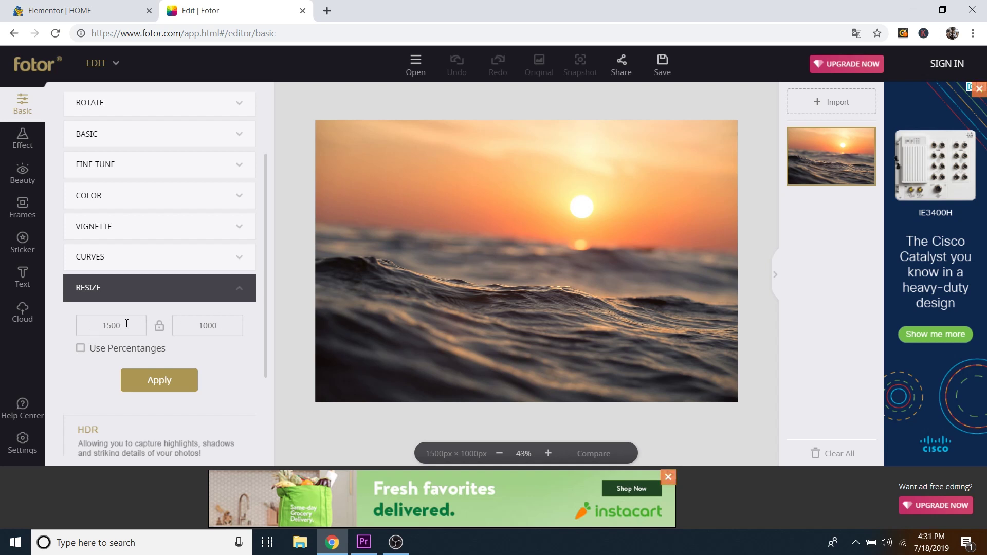
pyautogui.doubleClick(127, 323)
pyautogui.write('5')
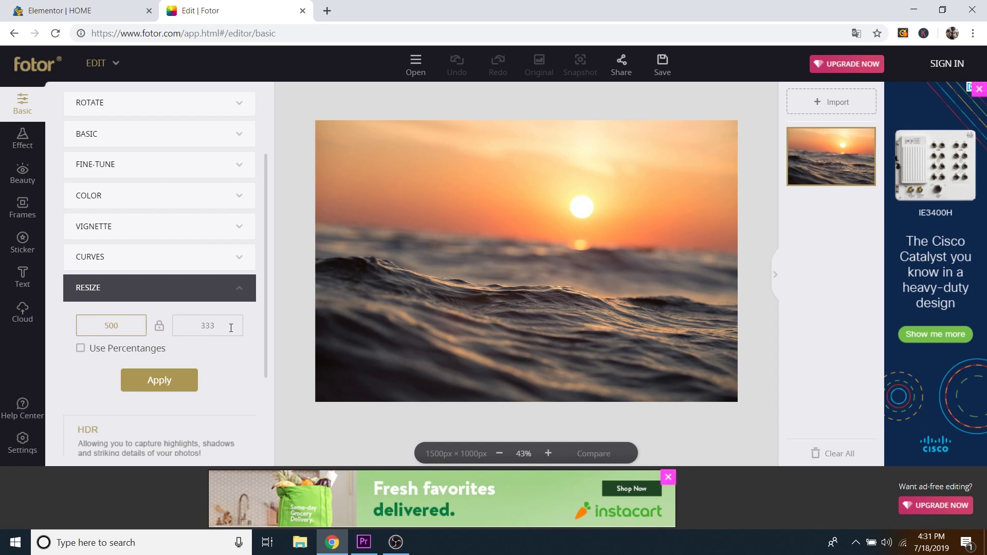
pyautogui.click(162, 383)
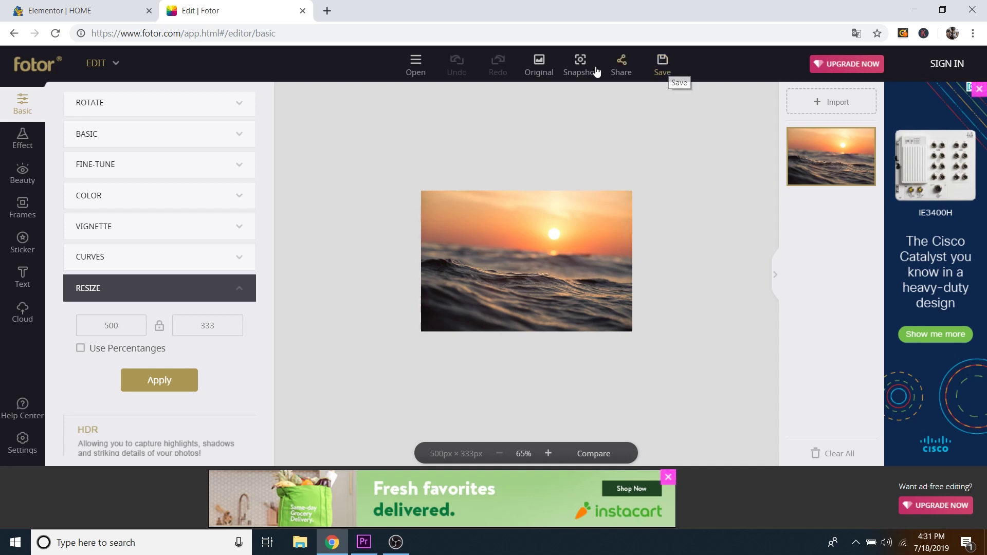
pyautogui.click(302, 11)
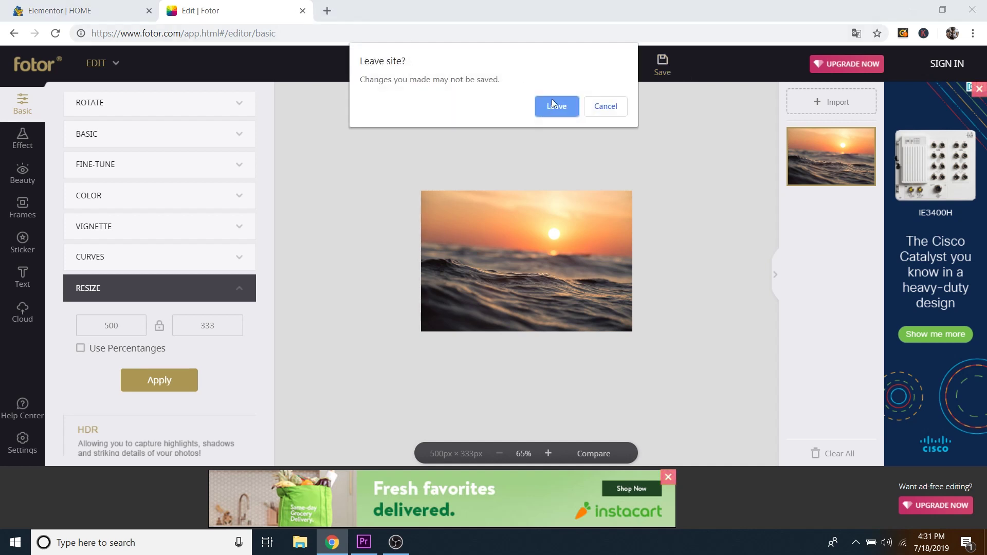
# Step: Return to Elementor and make the desert-road photo Gallery-Section.jpg the Gallery section's background
pyautogui.click(563, 110)
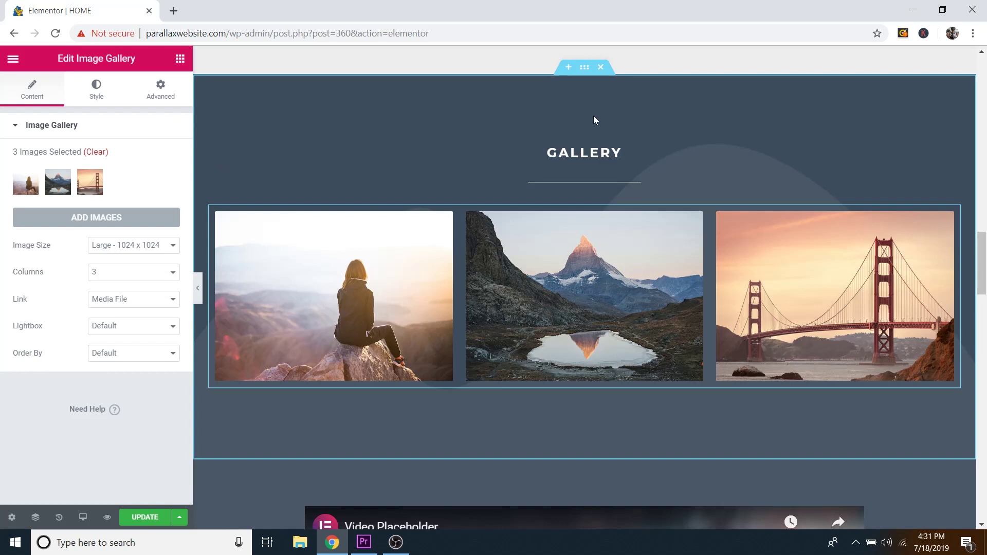
pyautogui.click(585, 69)
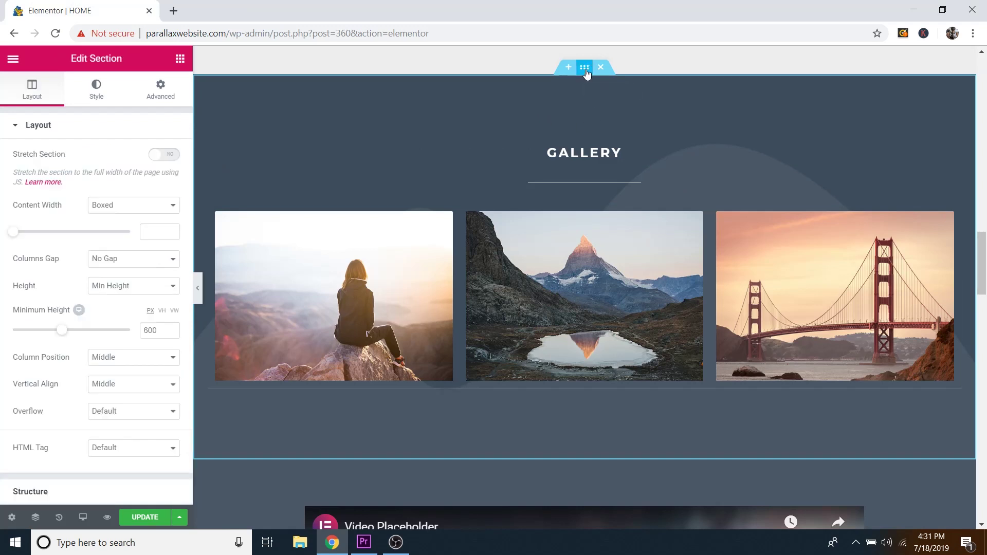
pyautogui.click(99, 95)
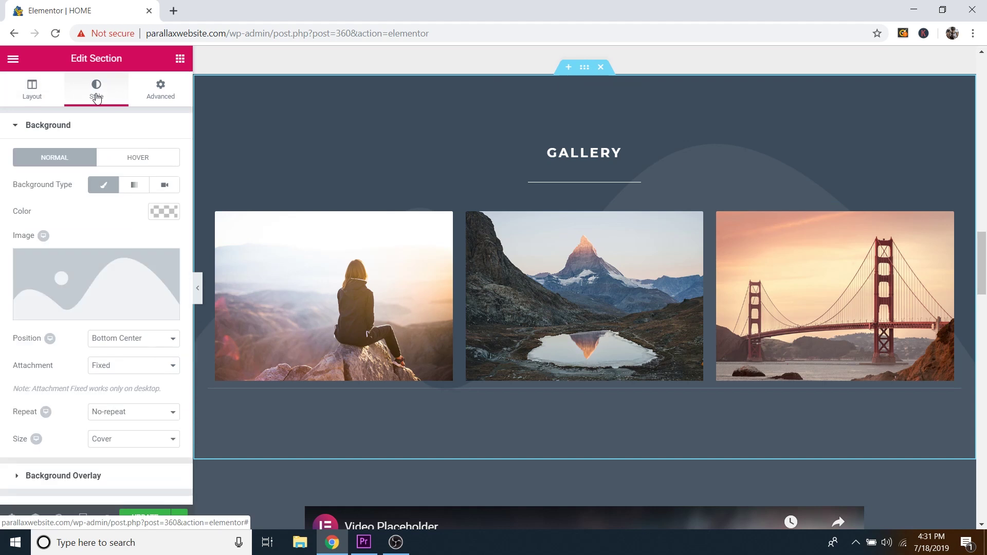
pyautogui.click(118, 315)
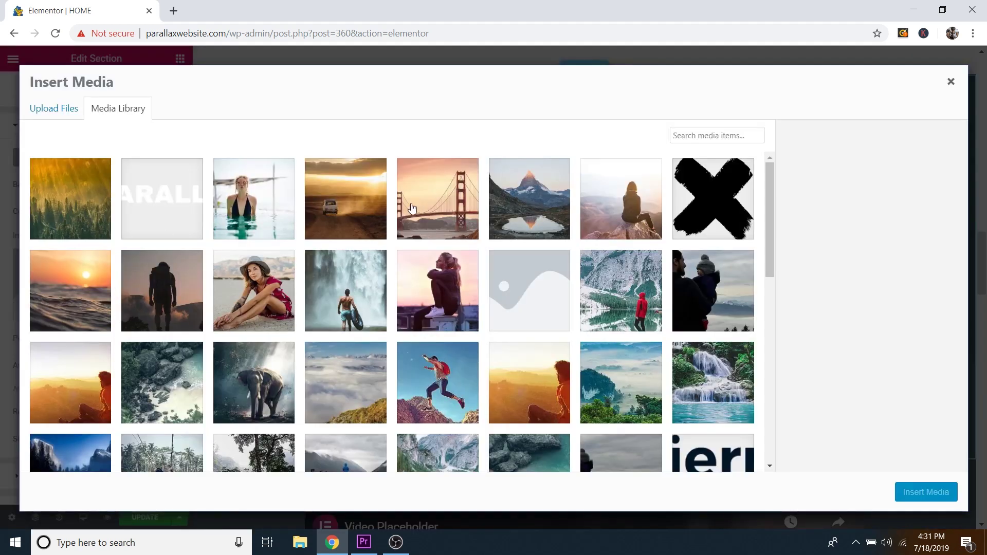
pyautogui.click(365, 205)
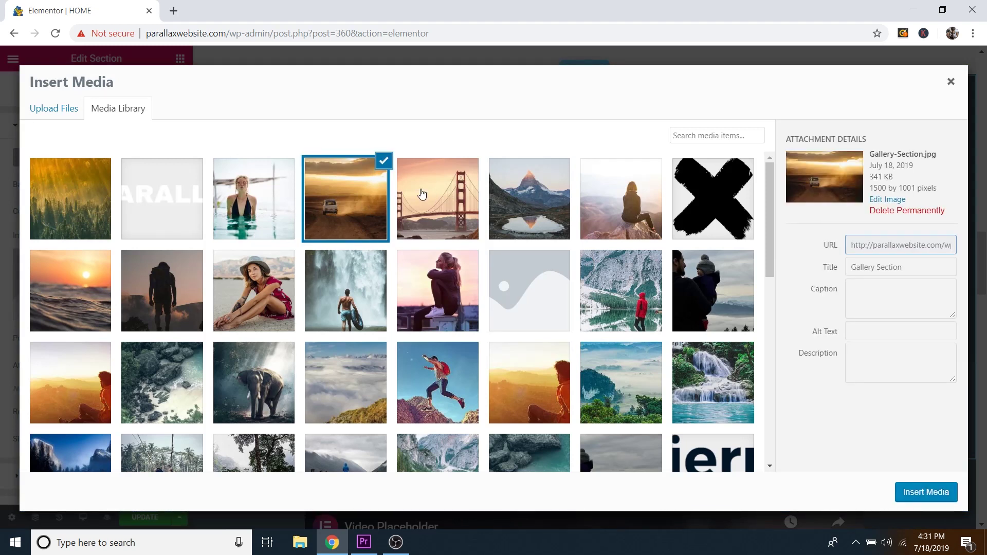
pyautogui.moveTo(872, 155); pyautogui.dragTo(914, 150)
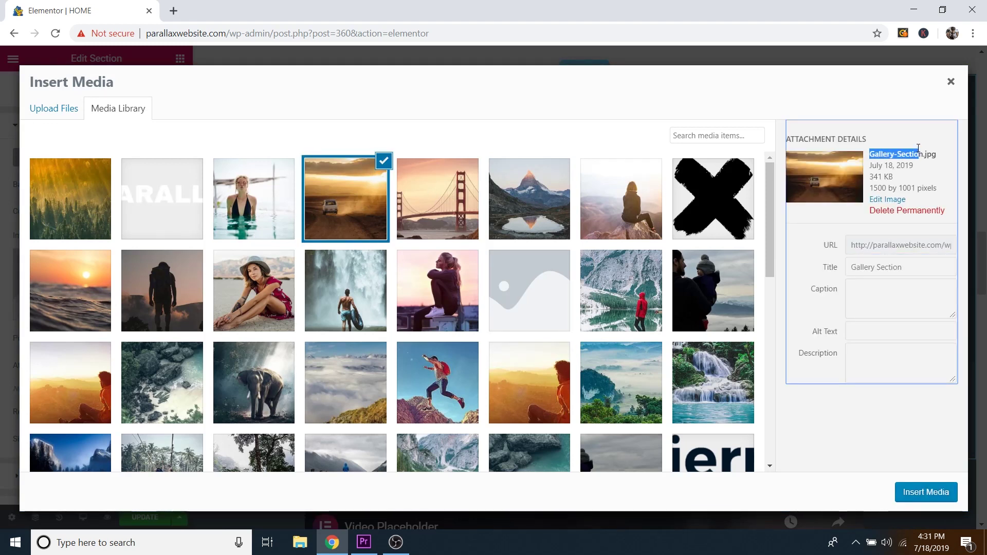
pyautogui.click(916, 146)
pyautogui.click(919, 494)
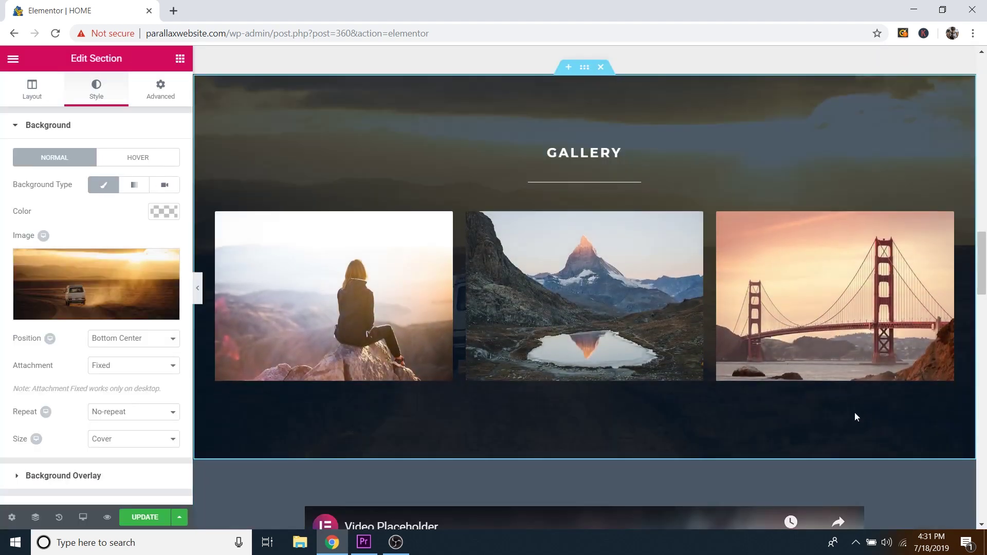
pyautogui.scroll(-4, 708, 387)
pyautogui.scroll(6, 704, 393)
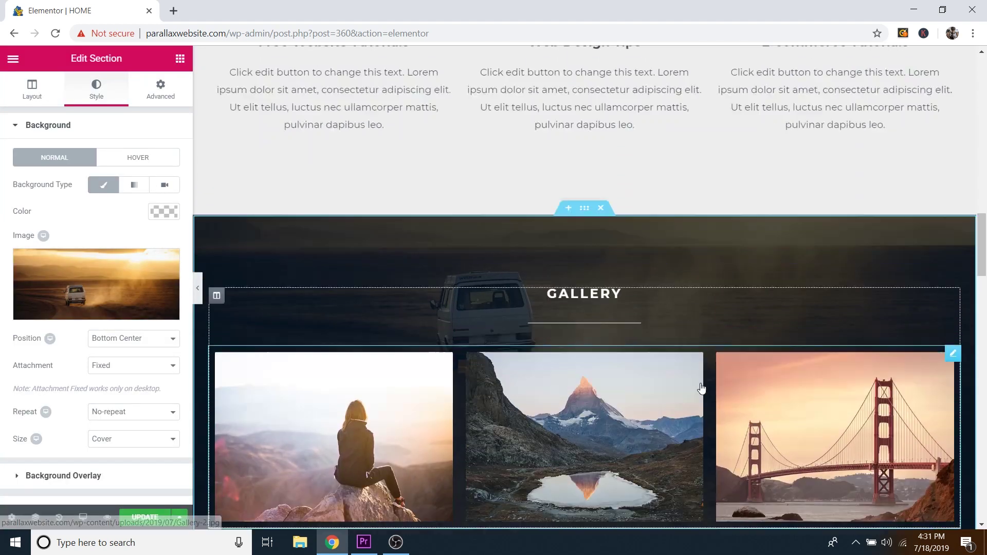
pyautogui.scroll(-5, 699, 389)
pyautogui.scroll(5, 699, 390)
pyautogui.scroll(-5, 699, 391)
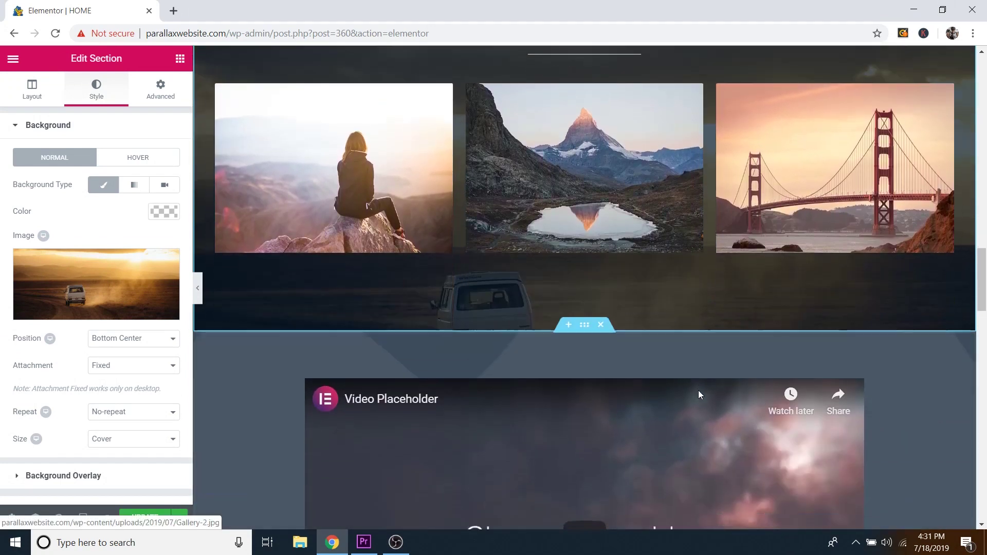
pyautogui.scroll(4, 699, 392)
pyautogui.scroll(-8, 698, 395)
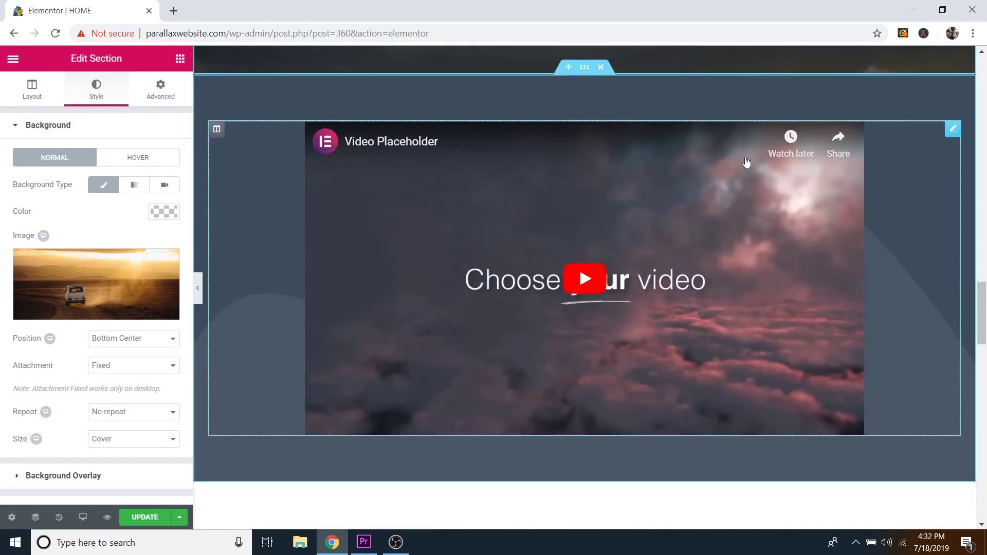
# Step: Open the video widget's settings, keeping YouTube as its source and the link unchanged
pyautogui.click(954, 128)
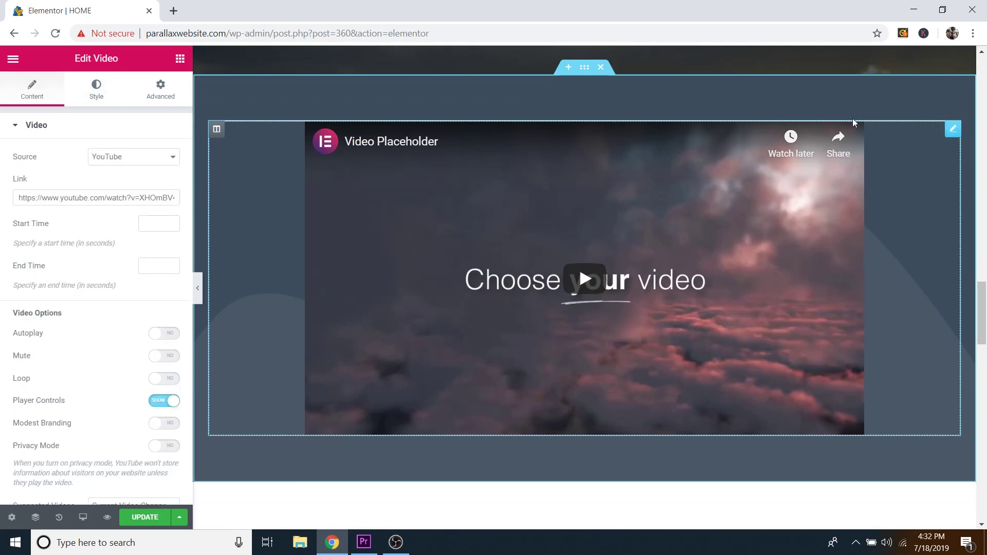
pyautogui.click(120, 163)
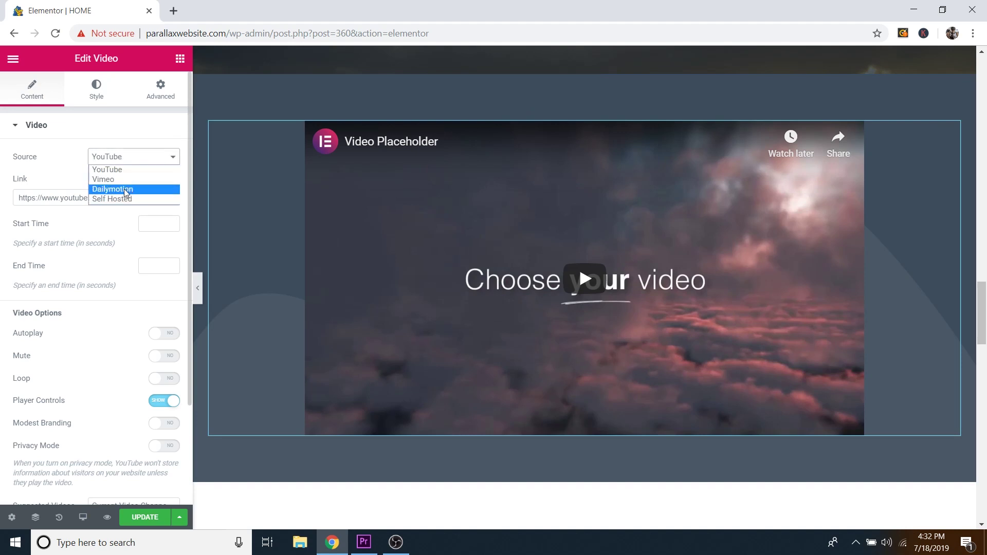
pyautogui.click(134, 168)
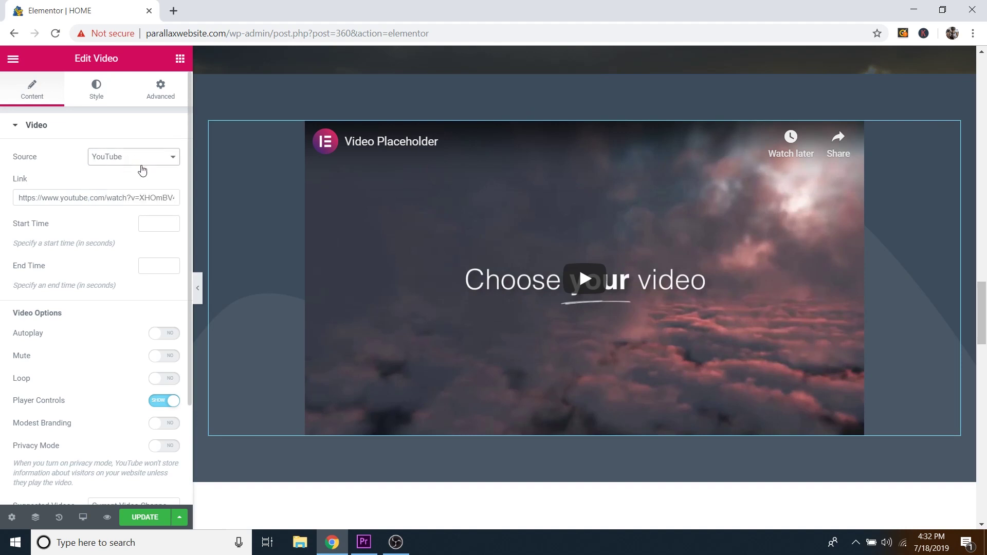
pyautogui.click(115, 198)
pyautogui.hotkey('ctrl', 'a')
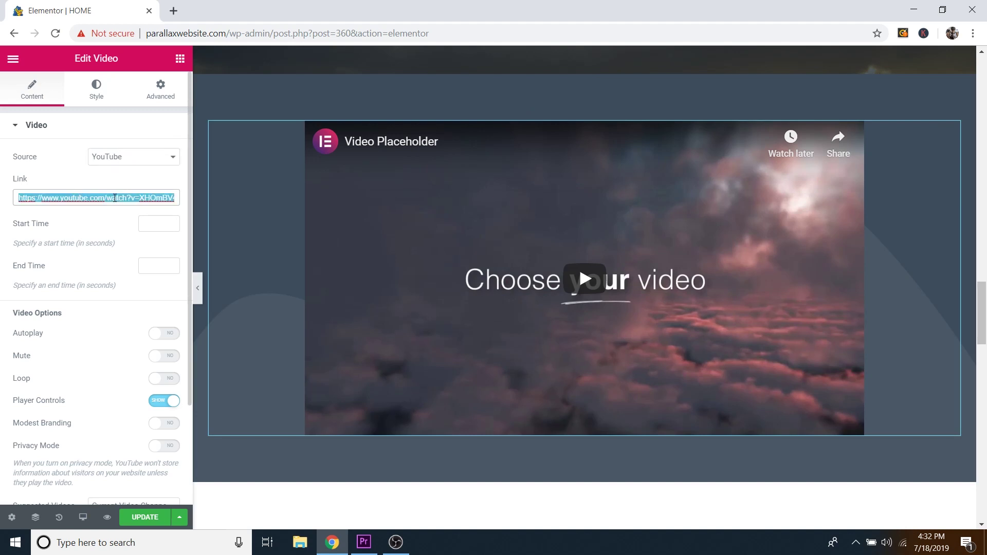
pyautogui.click(127, 199)
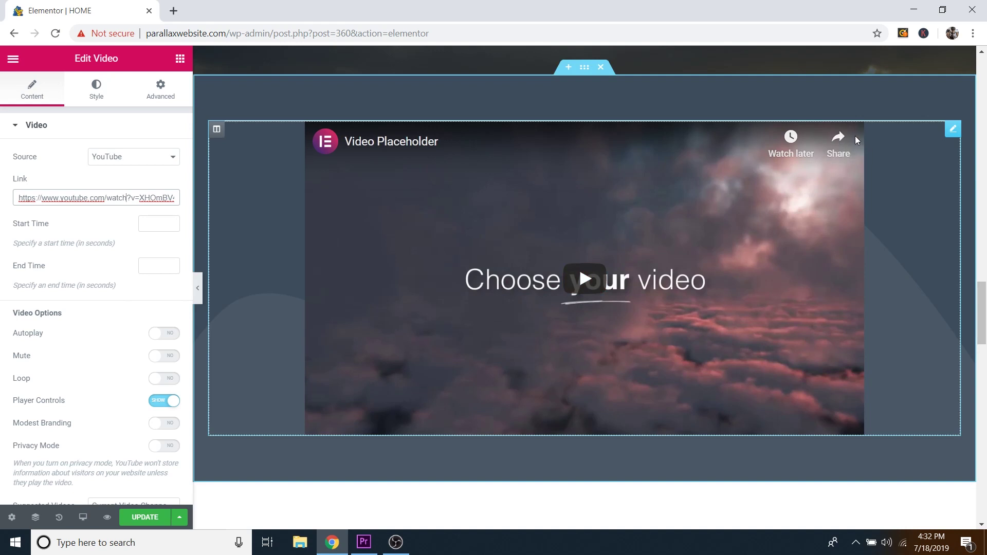
pyautogui.click(952, 130)
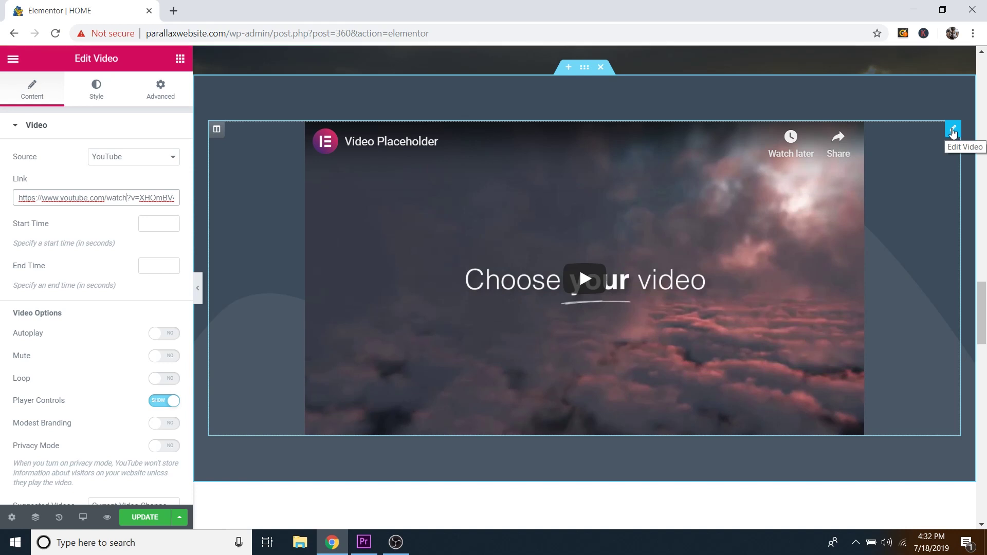
# Step: Try 250 for the video widget's right and left padding in the Advanced tab
pyautogui.click(167, 95)
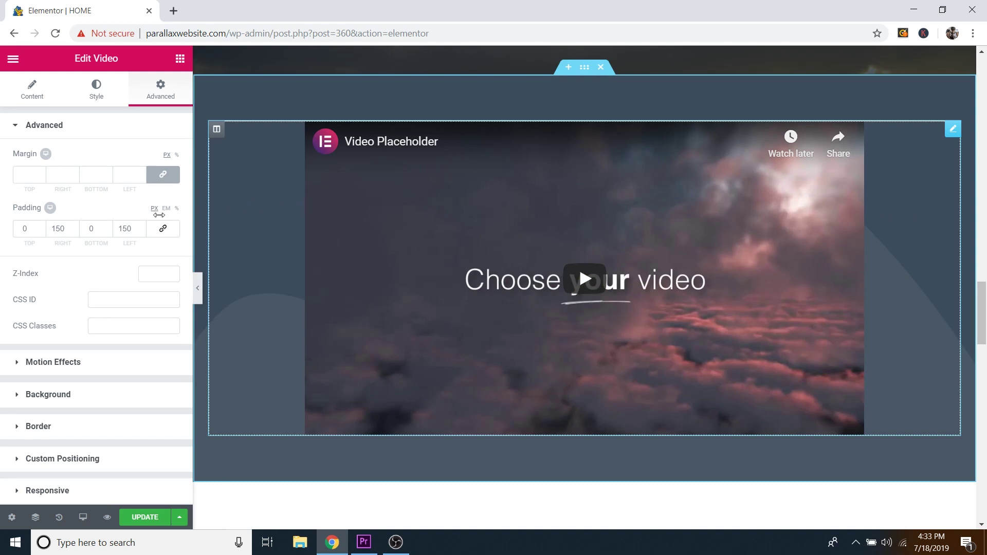
pyautogui.click(55, 228)
pyautogui.press('BackSpace')
pyautogui.write('2')
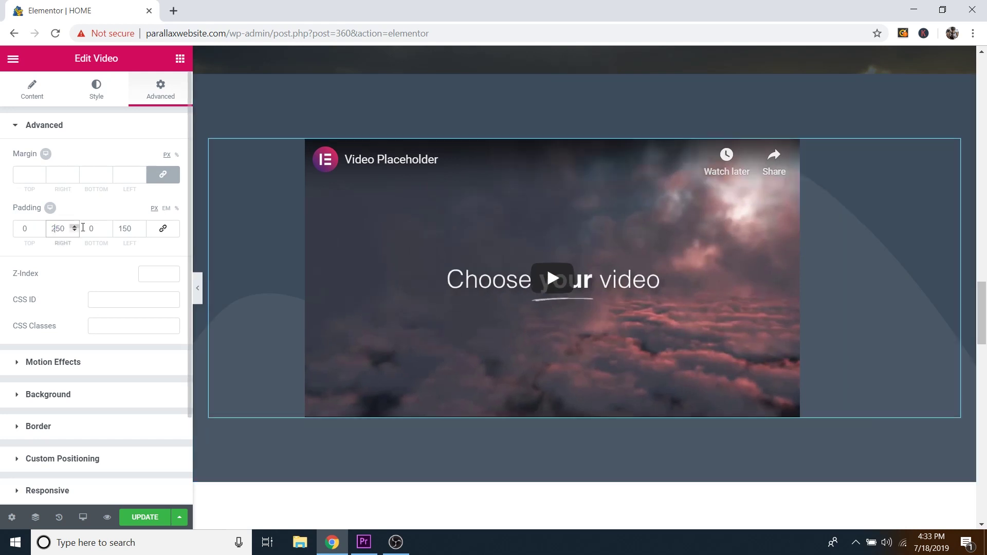
pyautogui.click(125, 229)
pyautogui.press('BackSpace')
pyautogui.write('2')
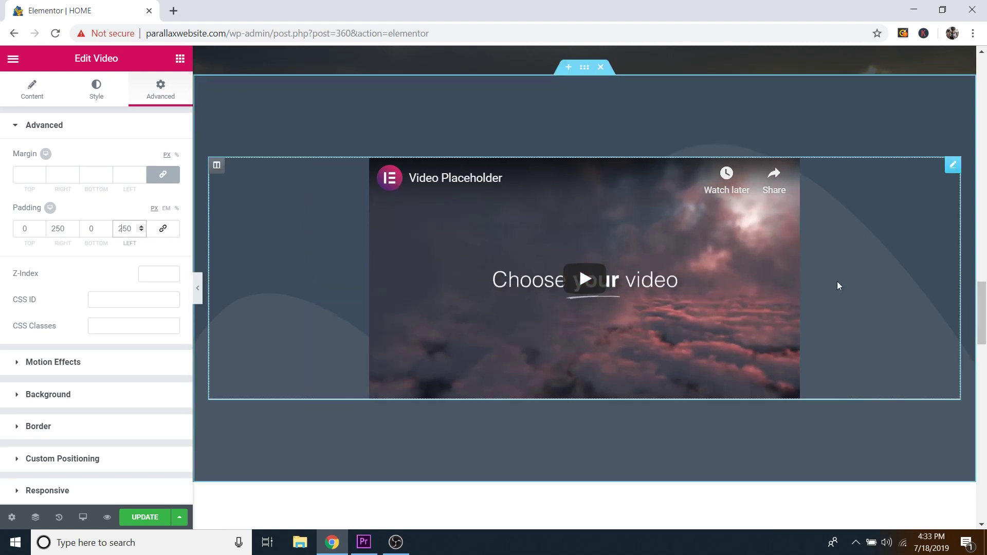
# Step: Try 50 for both paddings, then restore right and left padding to 150
pyautogui.click(58, 228)
pyautogui.press('BackSpace')
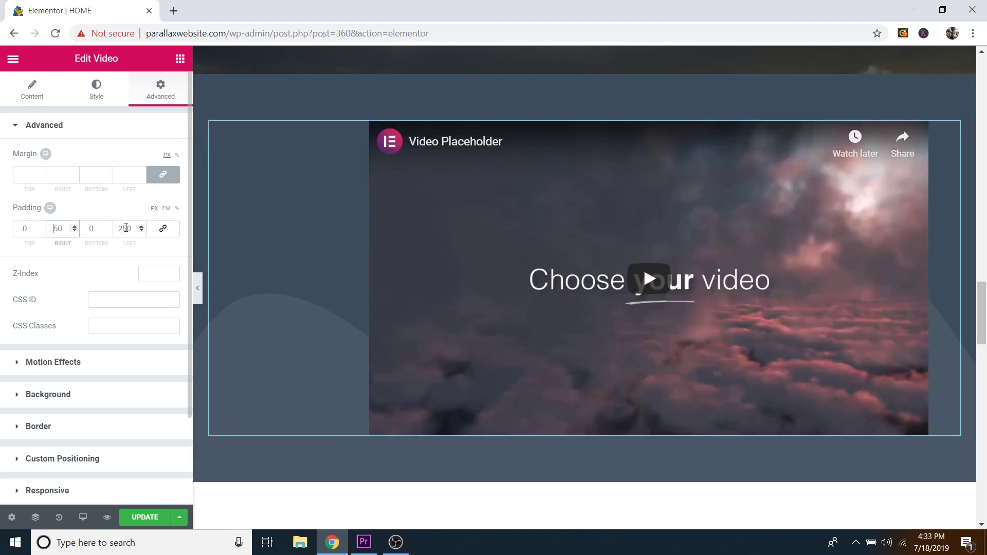
pyautogui.click(121, 229)
pyautogui.press('BackSpace')
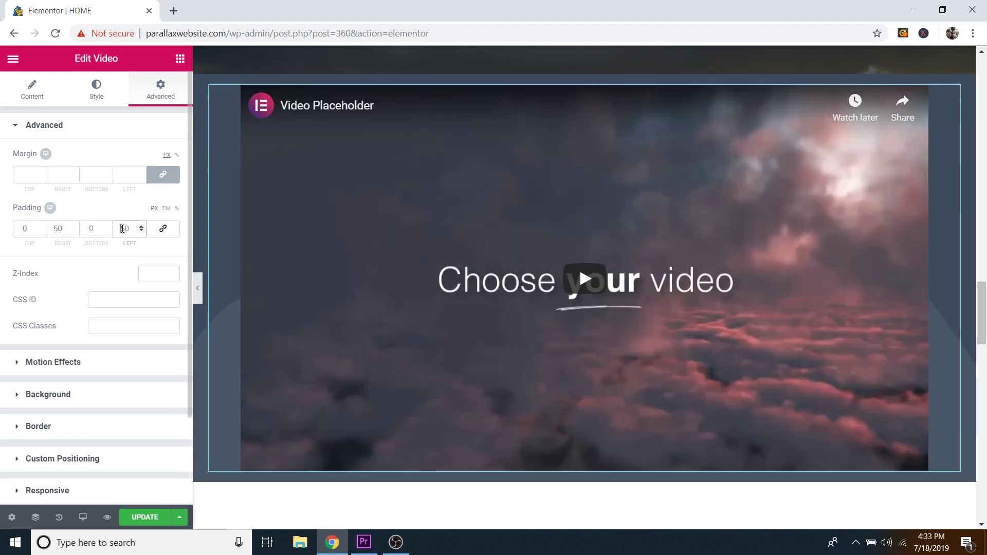
pyautogui.click(56, 228)
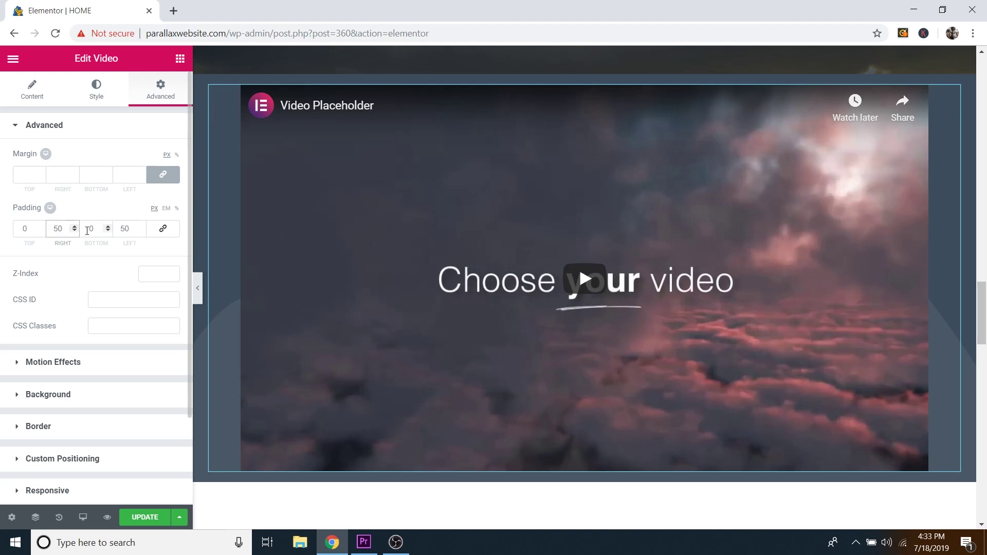
pyautogui.write('1')
pyautogui.click(122, 228)
pyautogui.write('1')
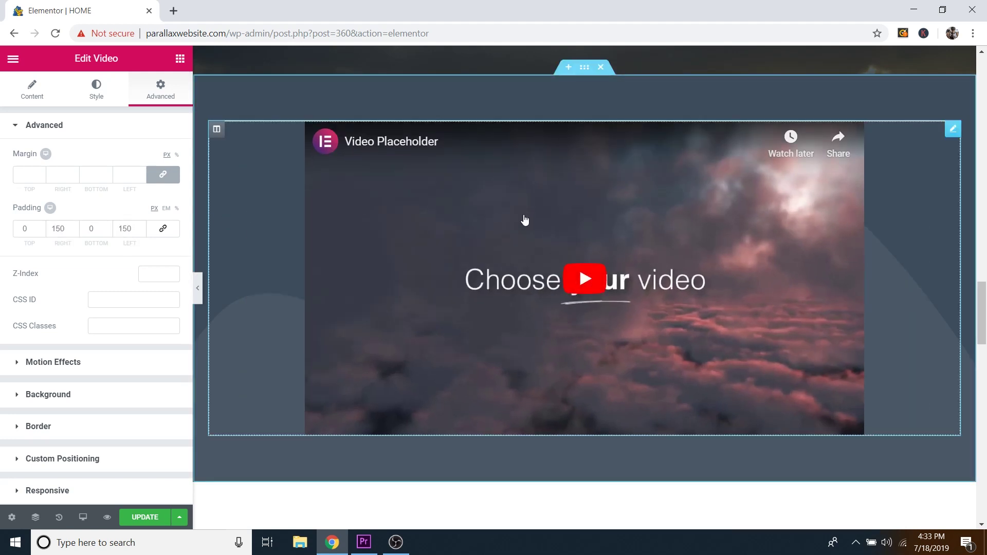
# Step: Set the pine forest photo Video-Section.jpg as the video section's background image
pyautogui.click(584, 69)
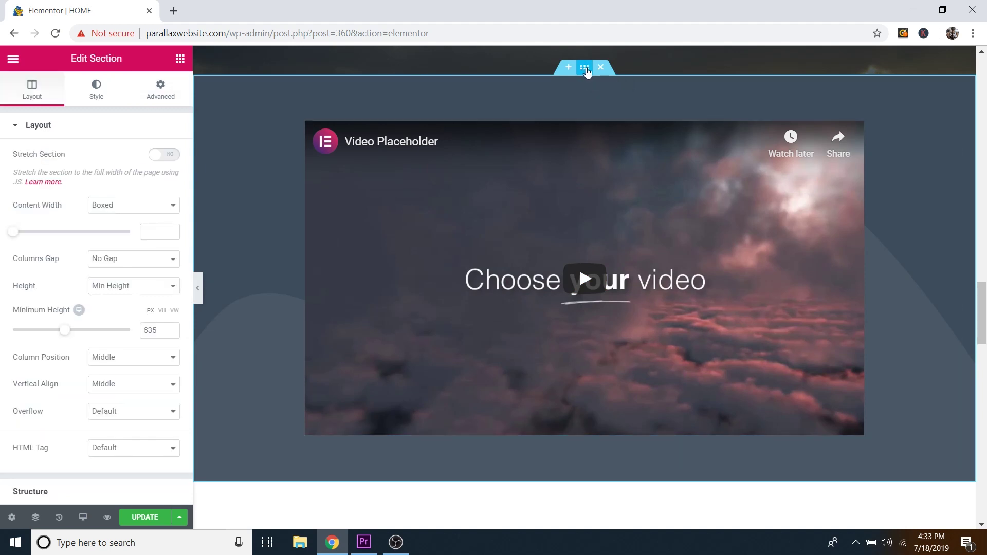
pyautogui.click(98, 101)
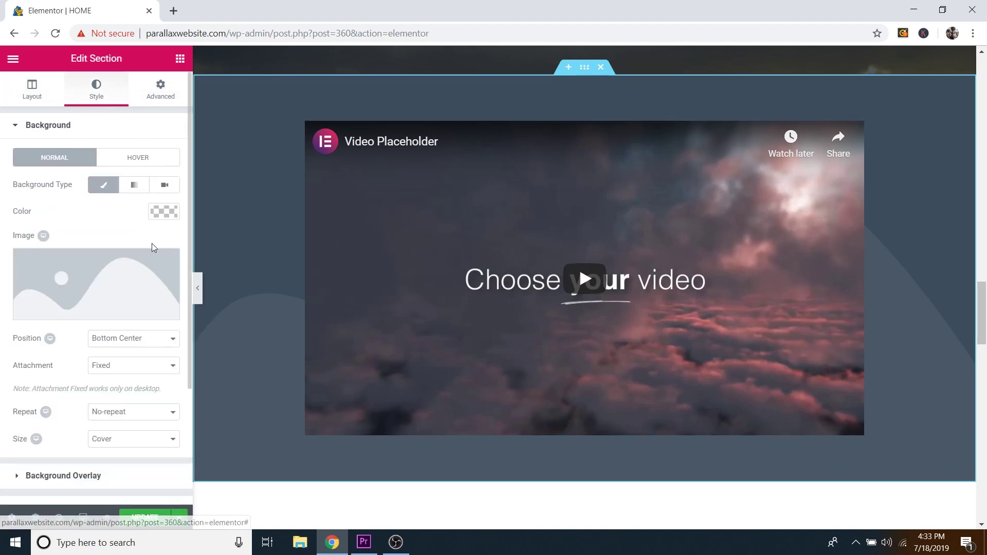
pyautogui.click(116, 310)
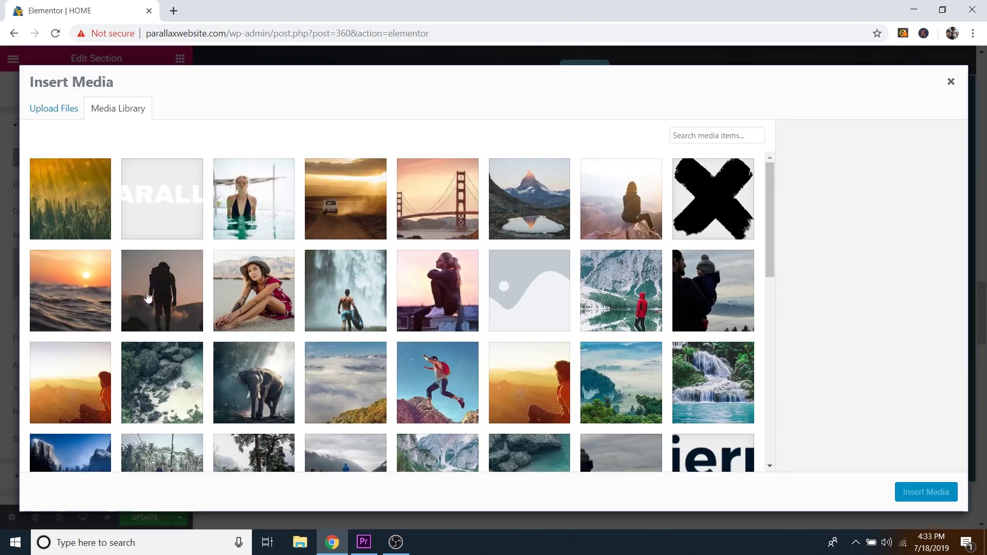
pyautogui.click(89, 188)
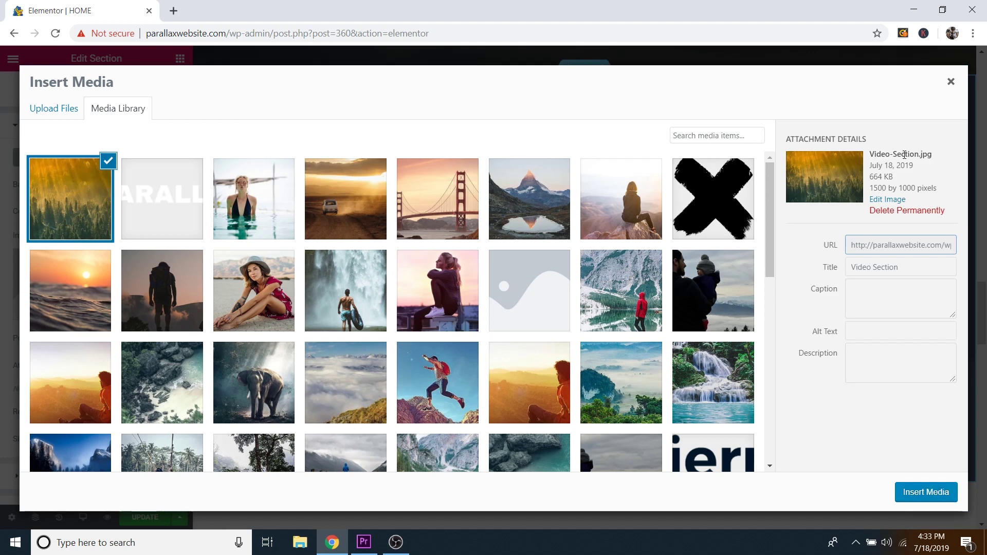
pyautogui.click(924, 498)
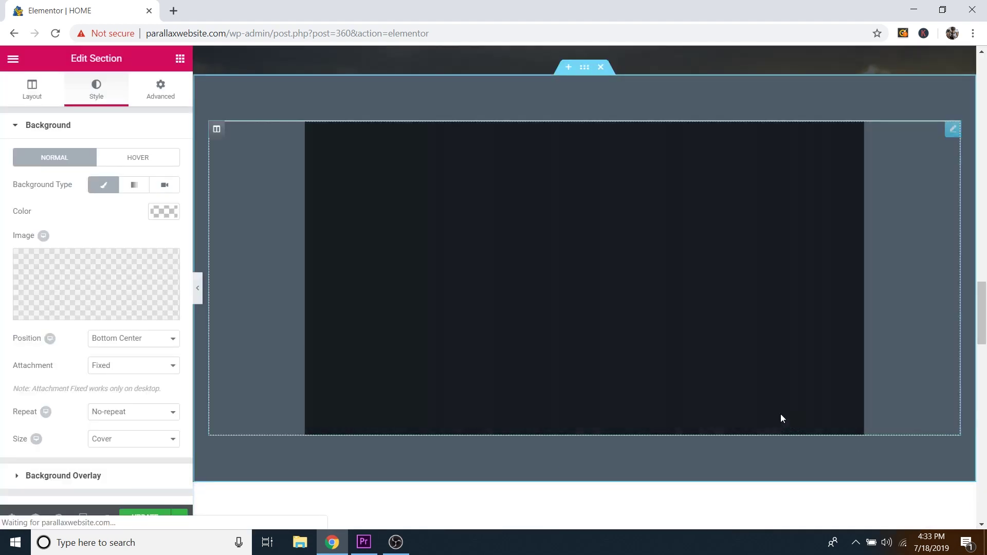
pyautogui.scroll(-2, 529, 349)
pyautogui.scroll(10, 538, 356)
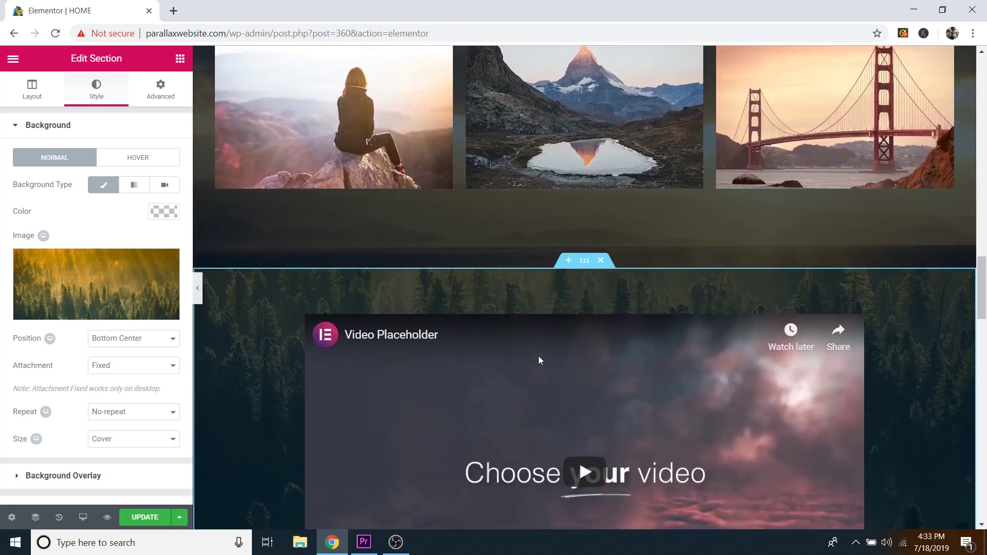
pyautogui.scroll(-4, 538, 356)
pyautogui.scroll(-5, 539, 363)
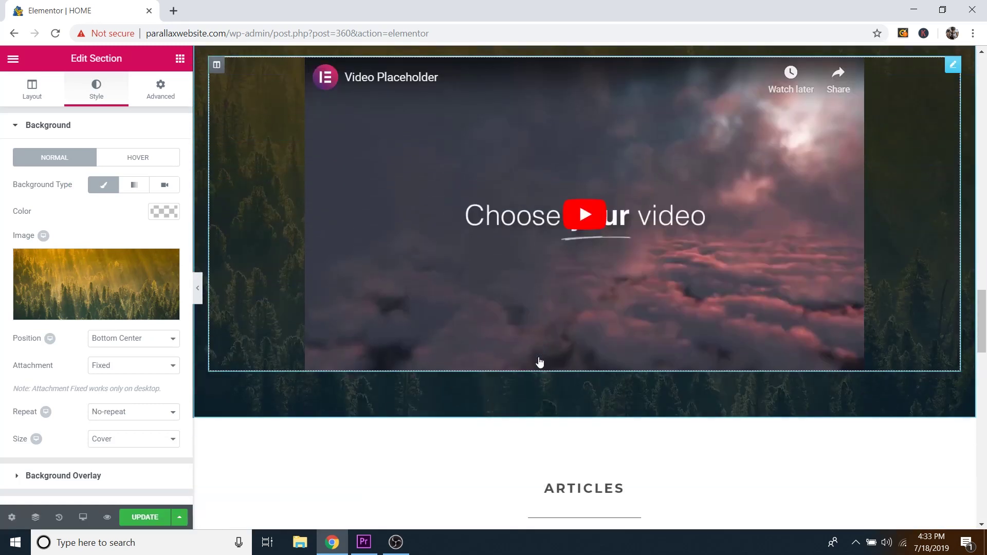
pyautogui.scroll(3, 540, 362)
pyautogui.scroll(-1, 539, 363)
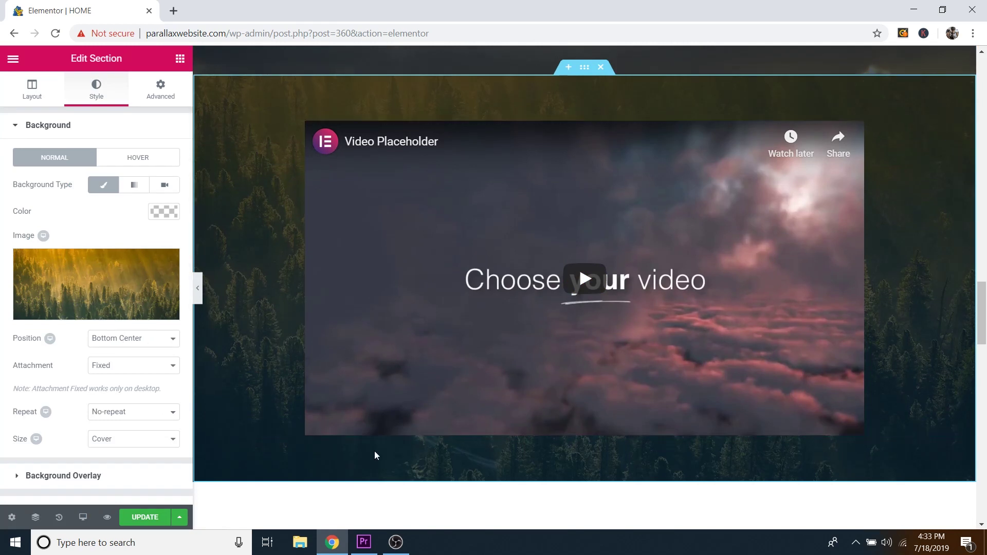
pyautogui.click(126, 344)
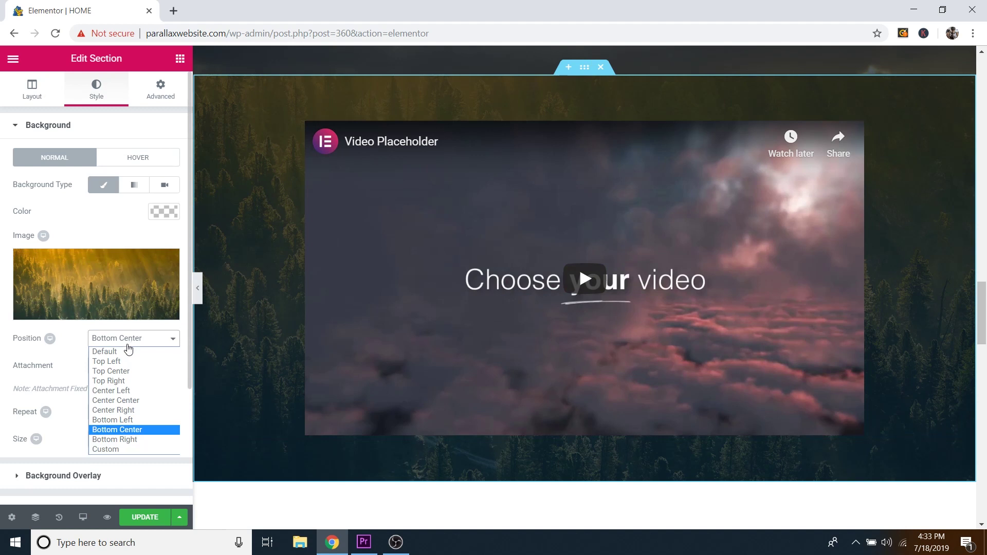
pyautogui.click(135, 401)
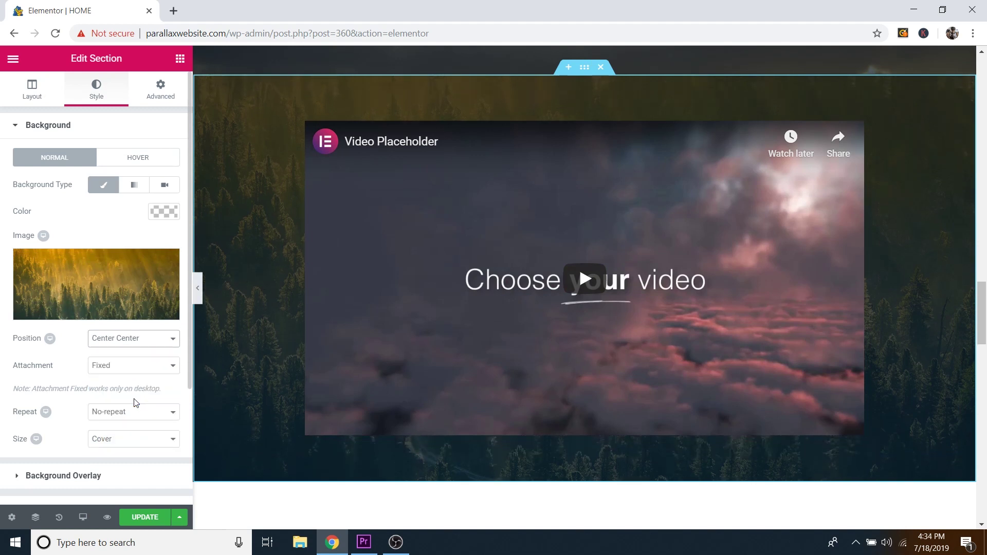
pyautogui.click(151, 349)
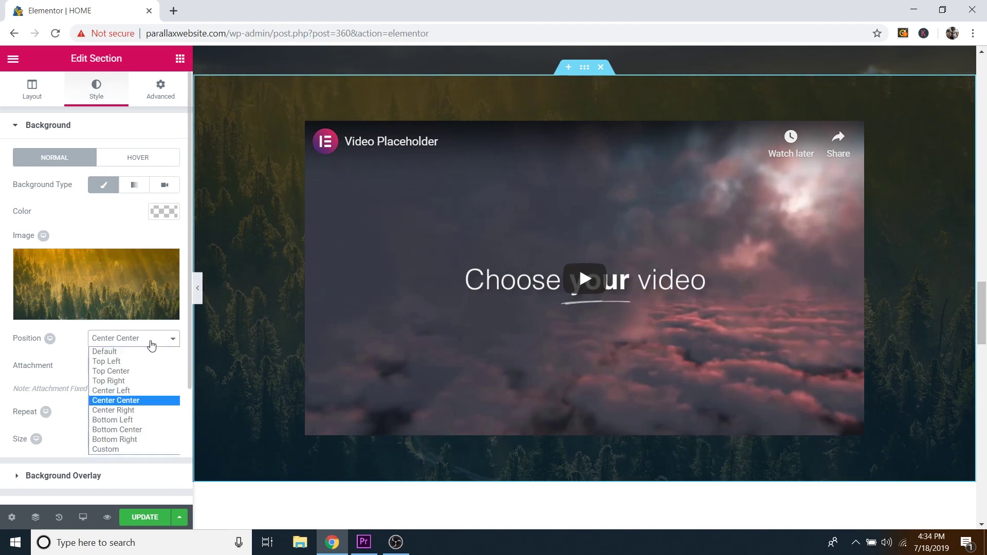
pyautogui.click(137, 371)
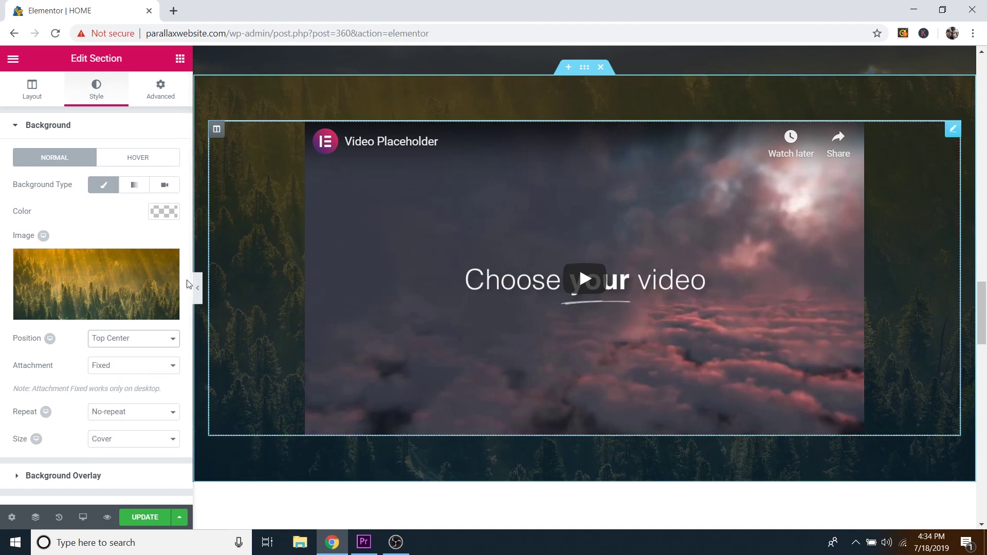
pyautogui.click(145, 340)
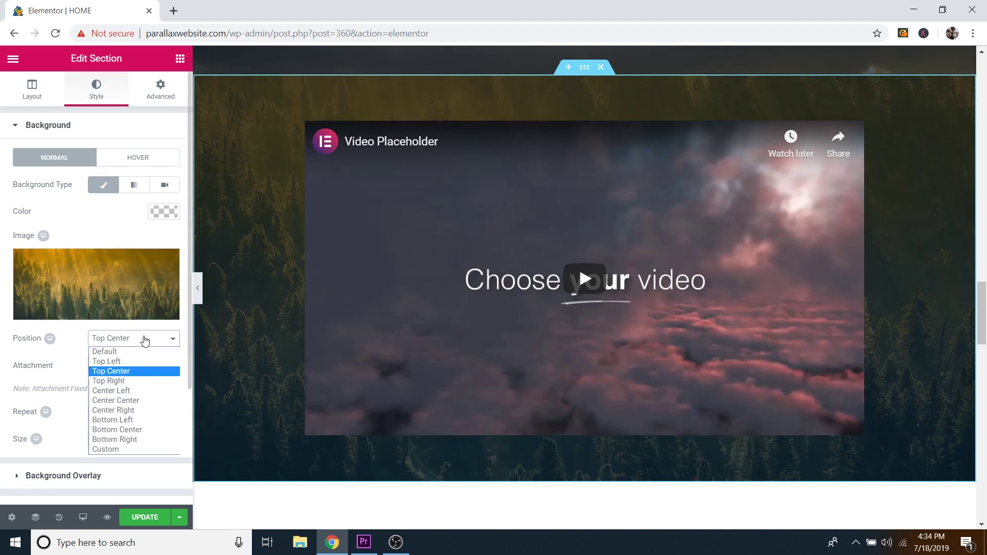
pyautogui.click(130, 403)
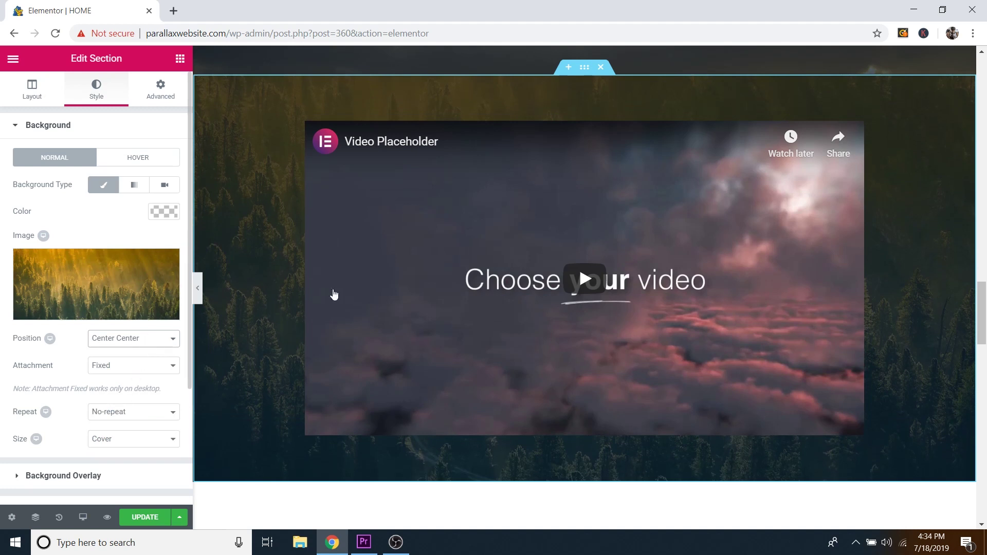
pyautogui.scroll(5, 289, 346)
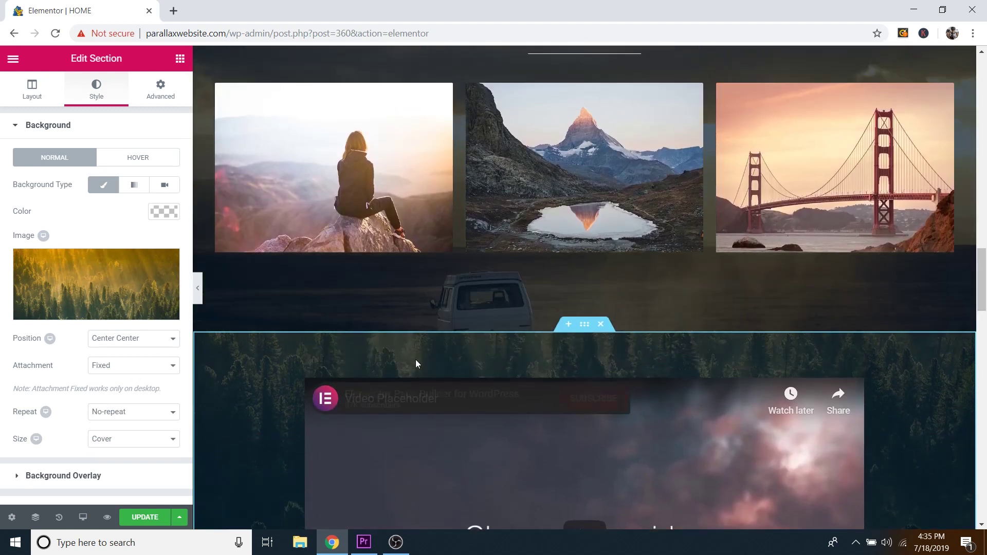
pyautogui.scroll(4, 417, 363)
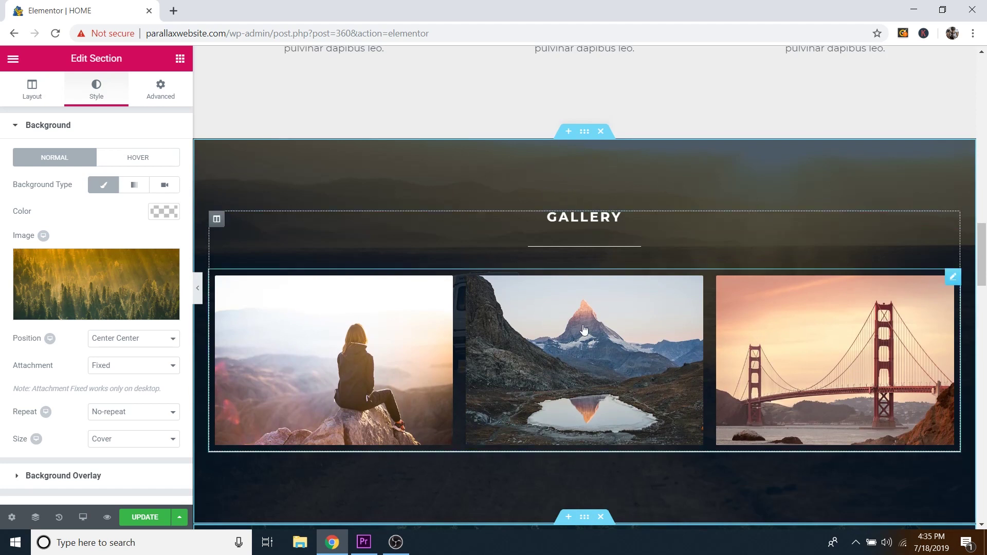
pyautogui.scroll(-6, 584, 330)
pyautogui.scroll(-2, 58, 450)
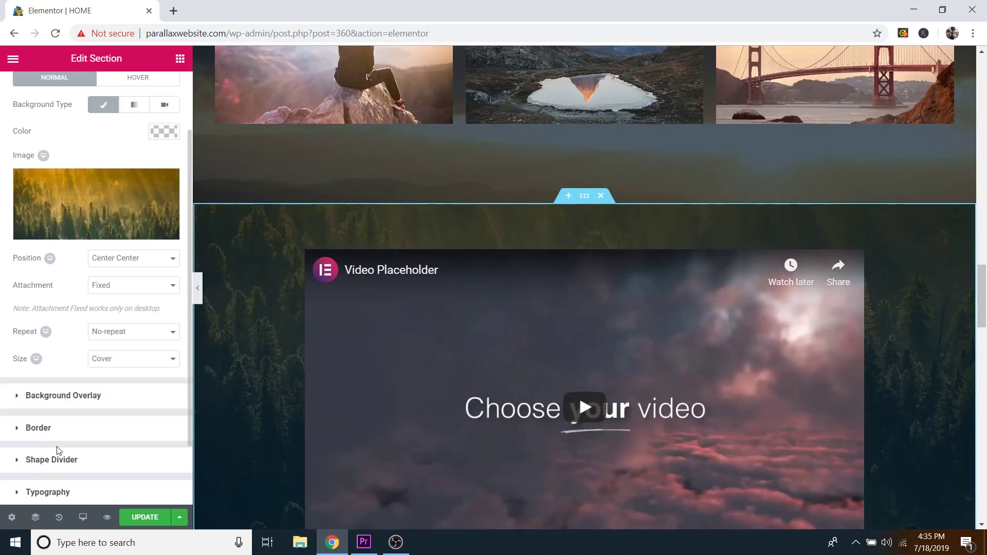
pyautogui.scroll(-2, 58, 451)
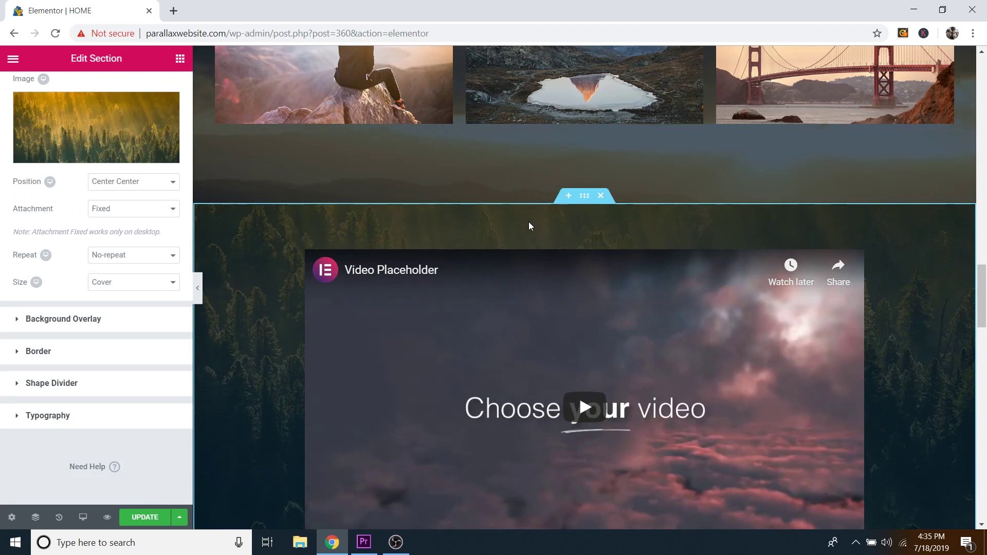
pyautogui.scroll(-9, 530, 225)
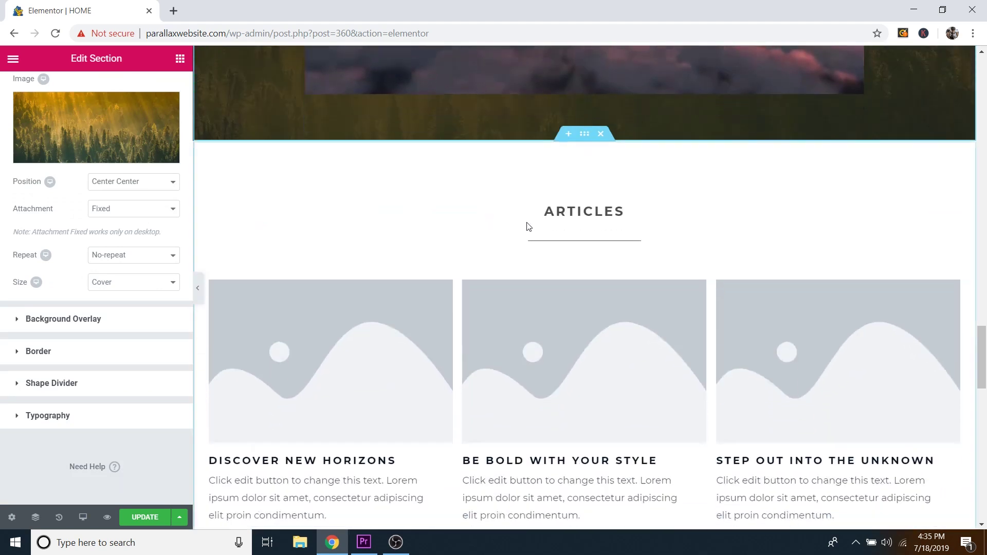
pyautogui.scroll(-1, 529, 226)
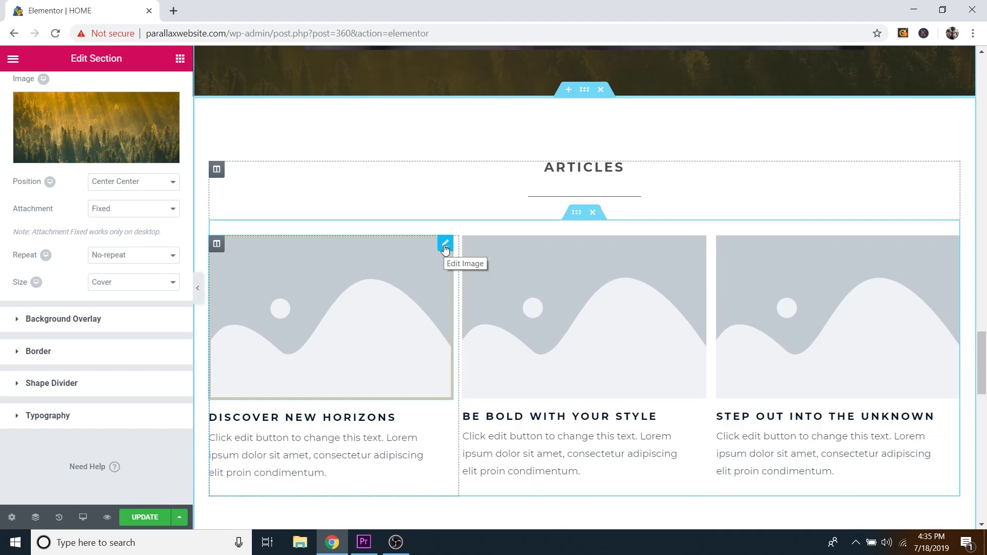
# Step: Insert the waterfall photo Article-1.jpg into the first article card
pyautogui.click(445, 247)
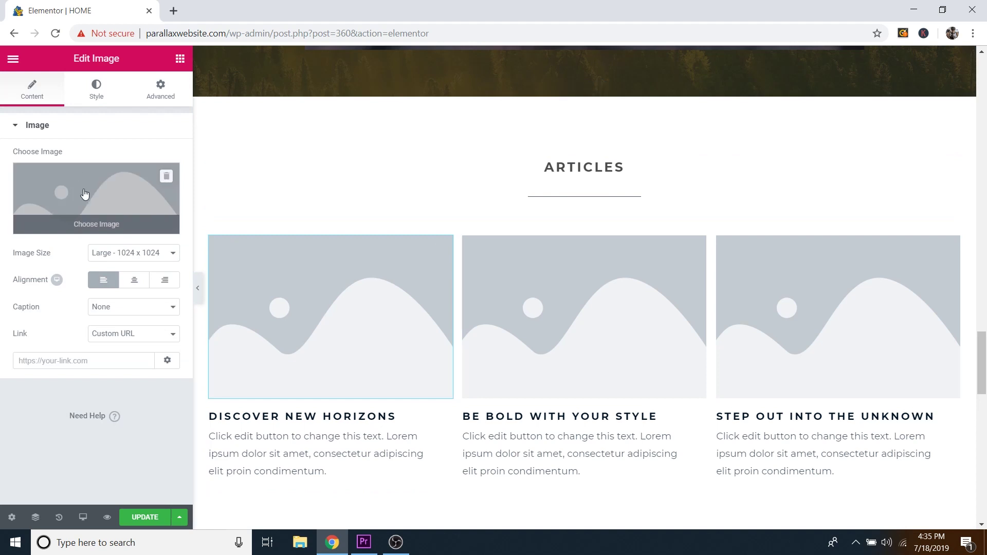
pyautogui.click(102, 229)
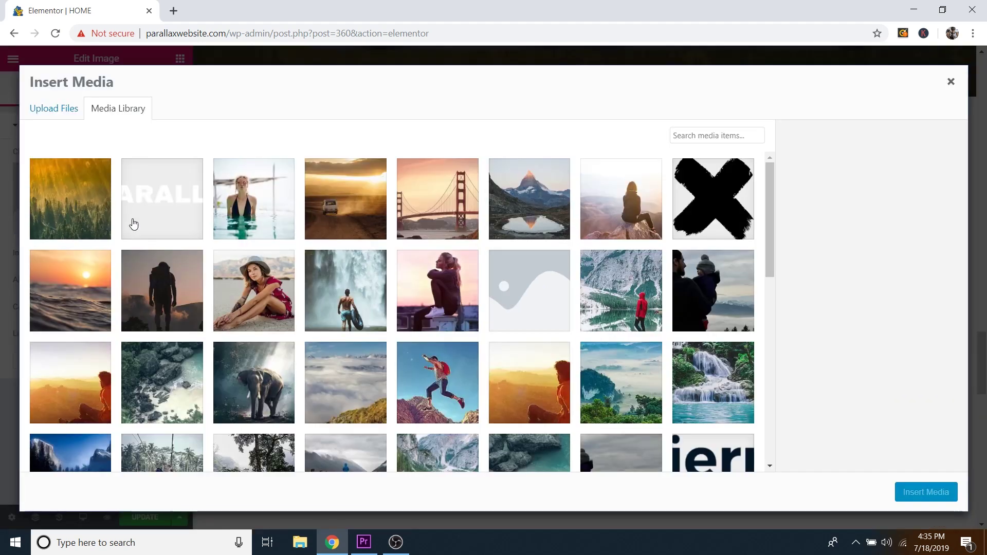
pyautogui.click(349, 283)
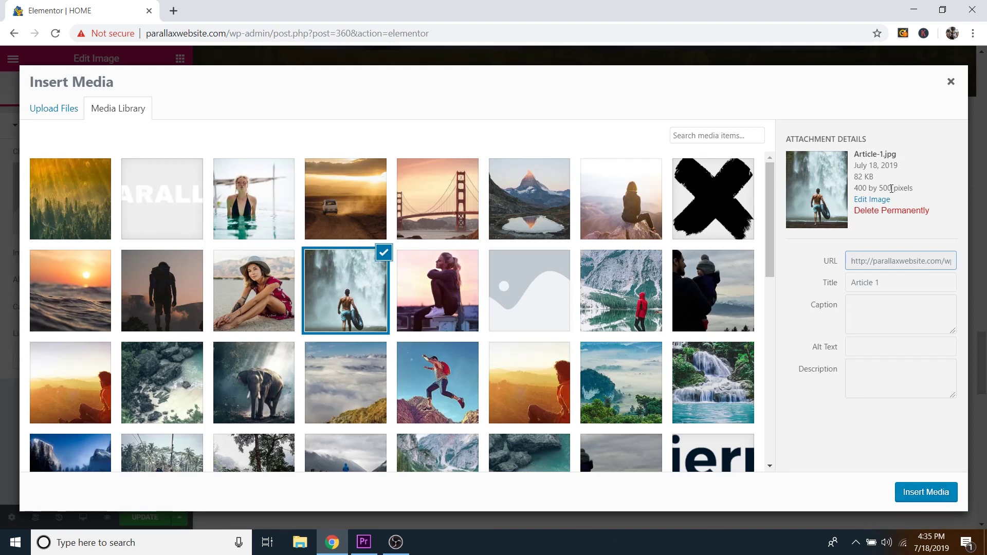
pyautogui.moveTo(891, 188); pyautogui.dragTo(864, 187)
pyautogui.click(267, 283)
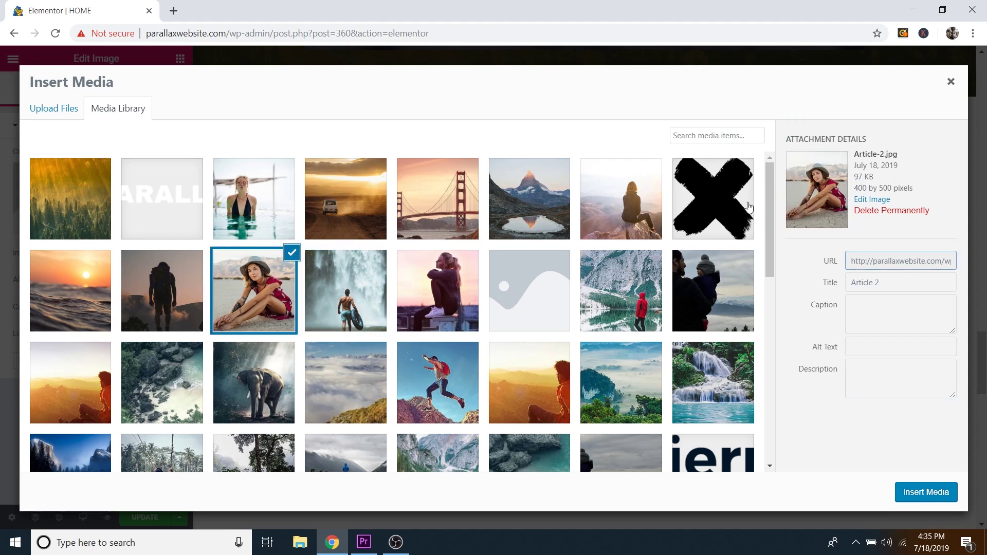
pyautogui.click(194, 286)
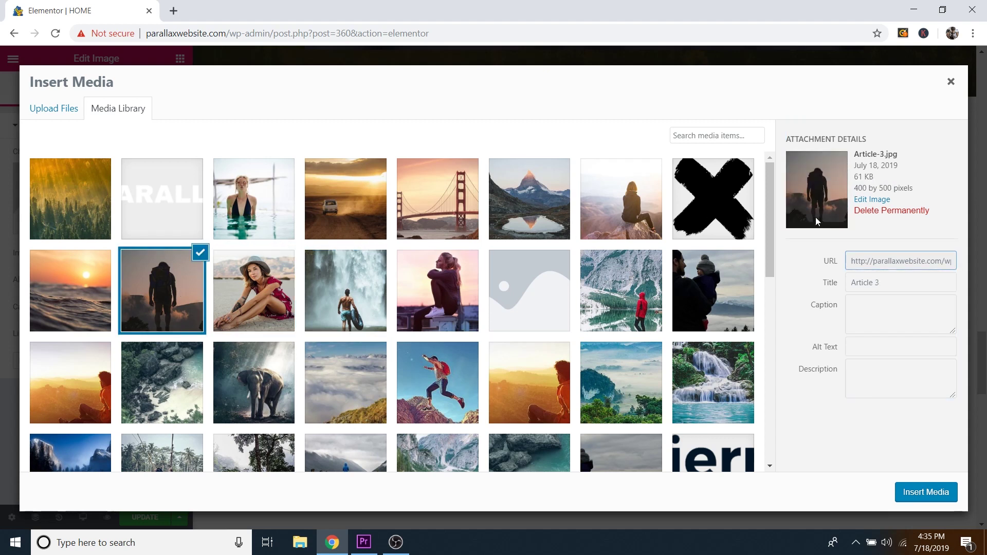
pyautogui.click(350, 306)
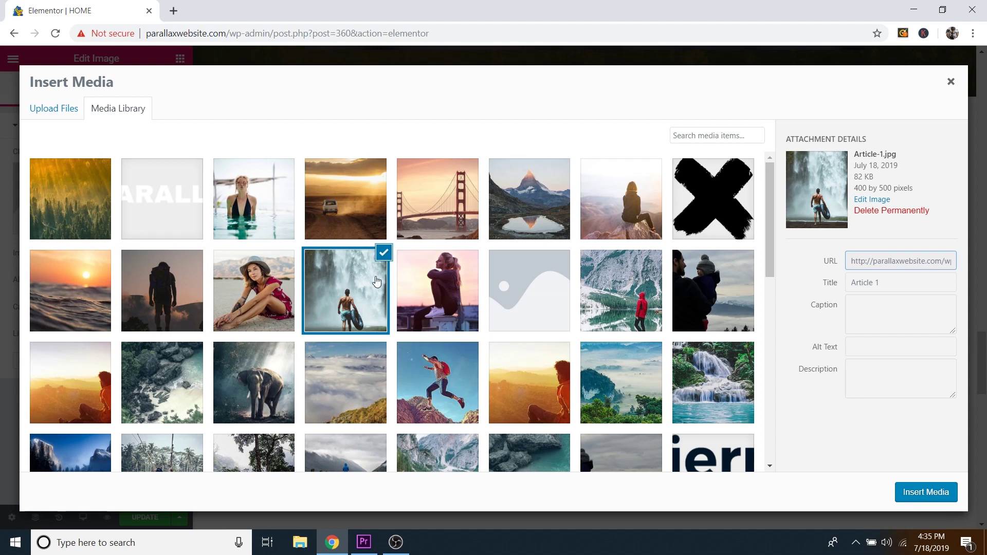
pyautogui.click(931, 493)
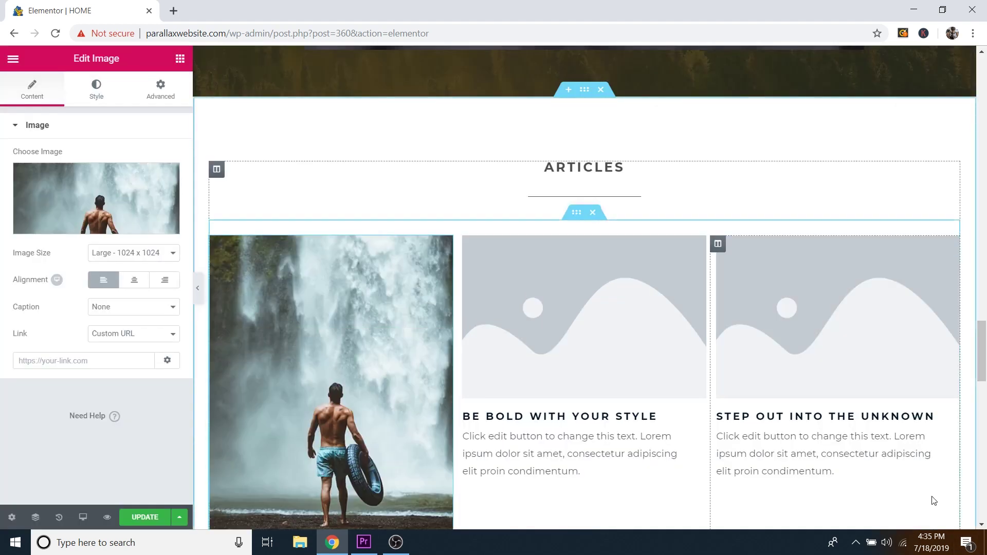
# Step: Insert Article-2.jpg (hat) into the middle card and Article-3.jpg (hiker) into the third
pyautogui.click(699, 245)
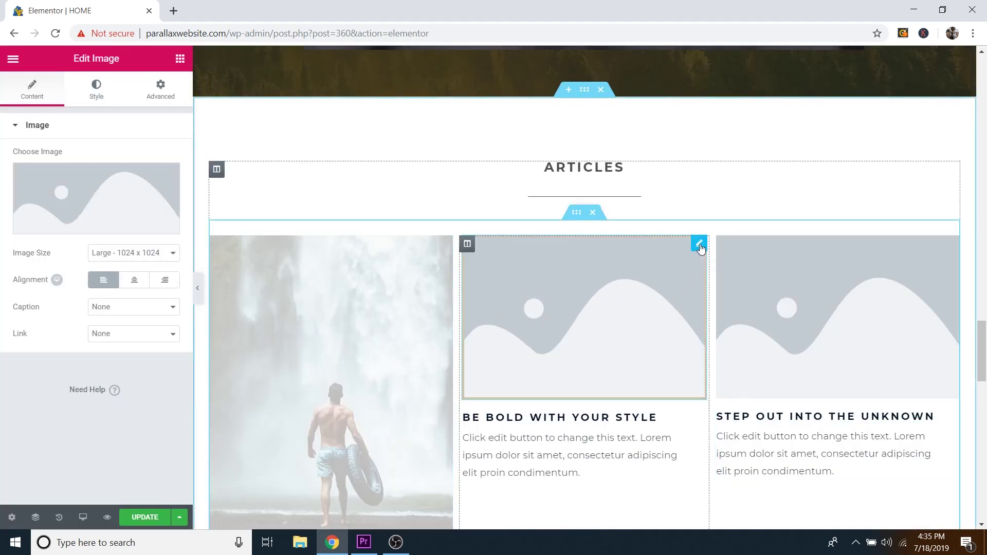
pyautogui.click(128, 223)
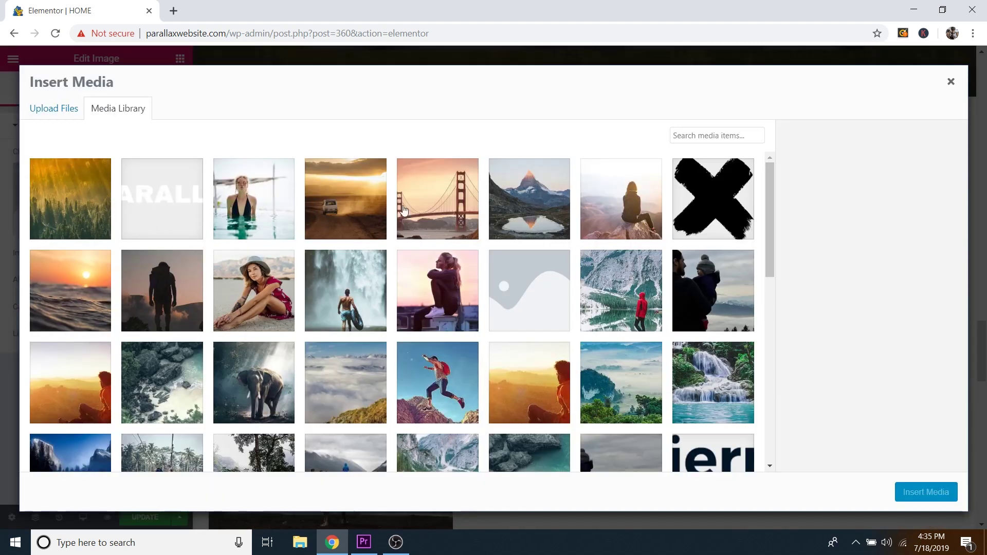
pyautogui.click(257, 280)
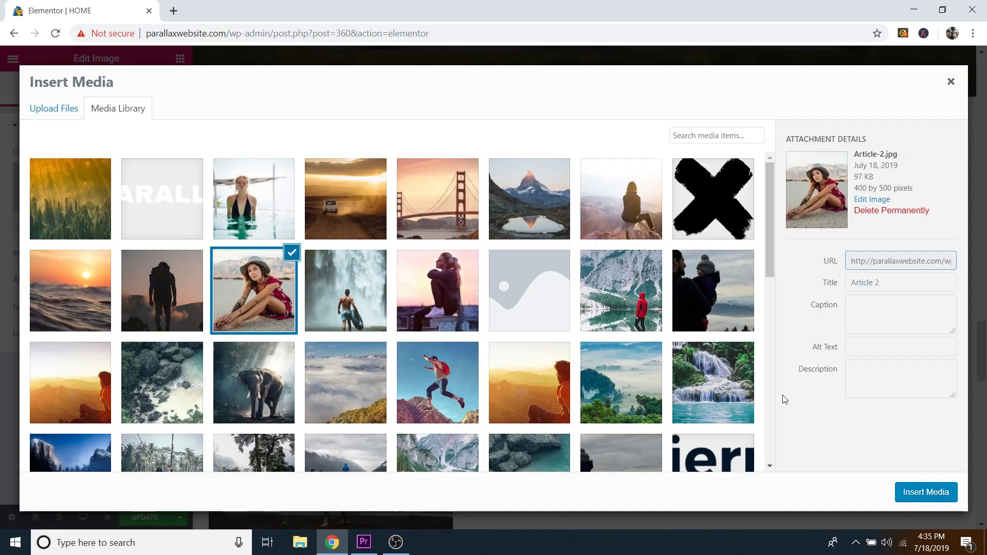
pyautogui.click(926, 492)
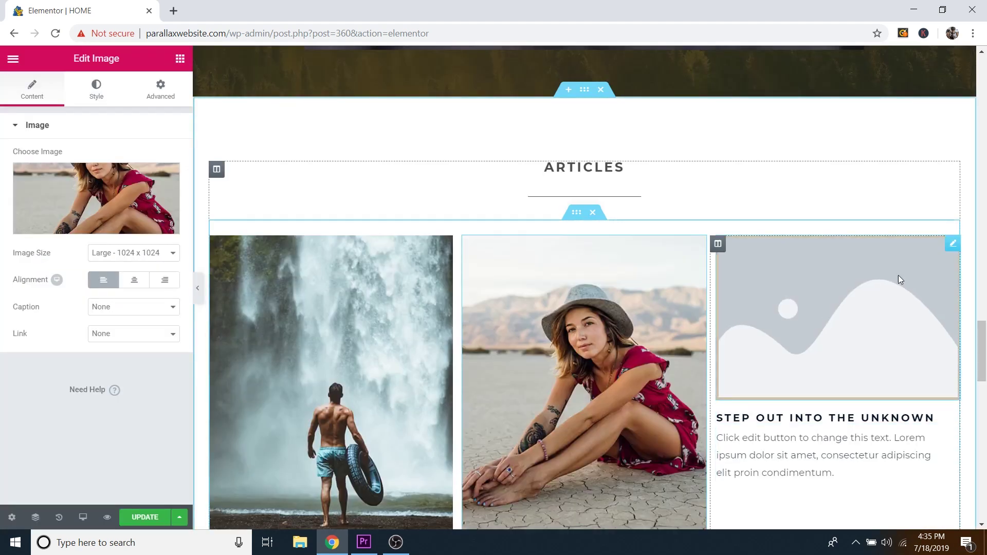
pyautogui.click(953, 246)
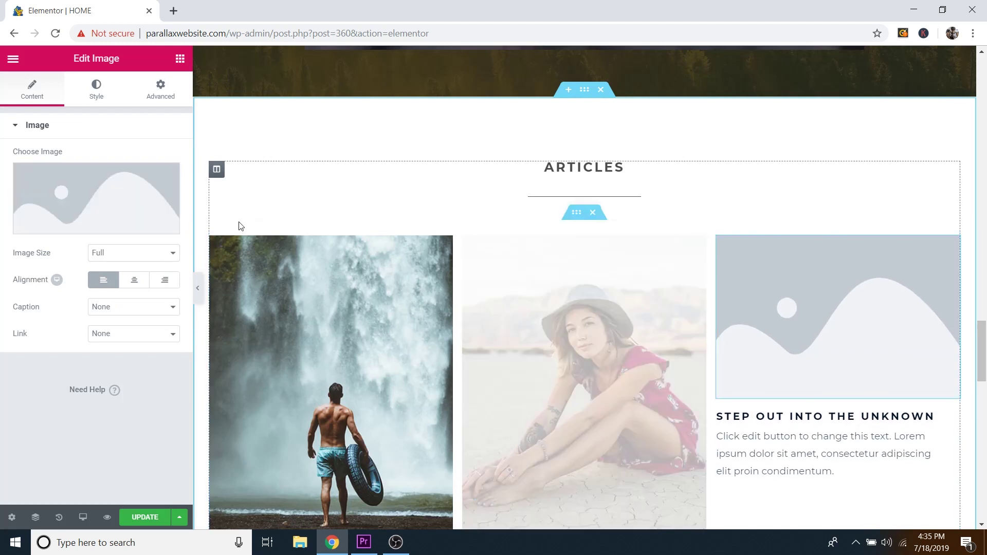
pyautogui.click(113, 226)
pyautogui.click(156, 282)
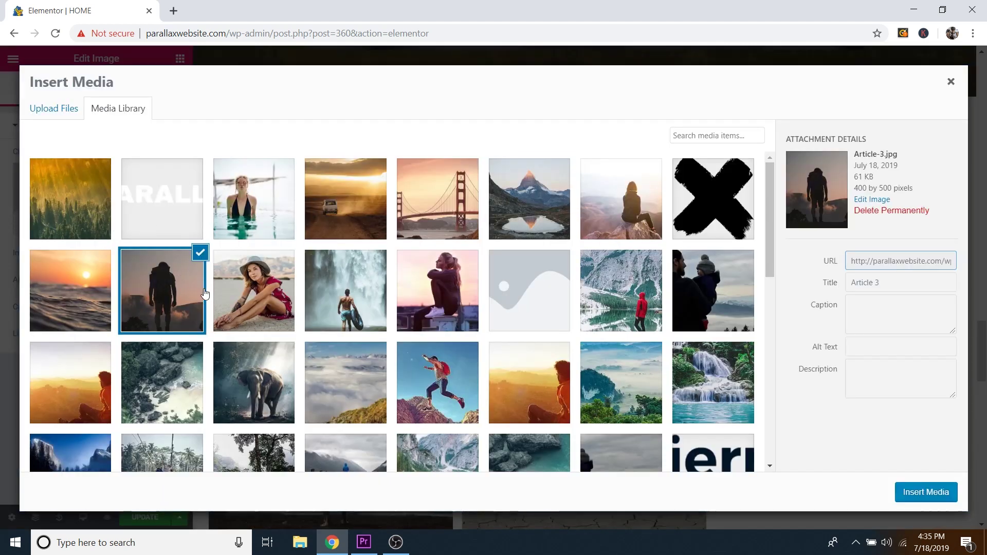
pyautogui.click(925, 492)
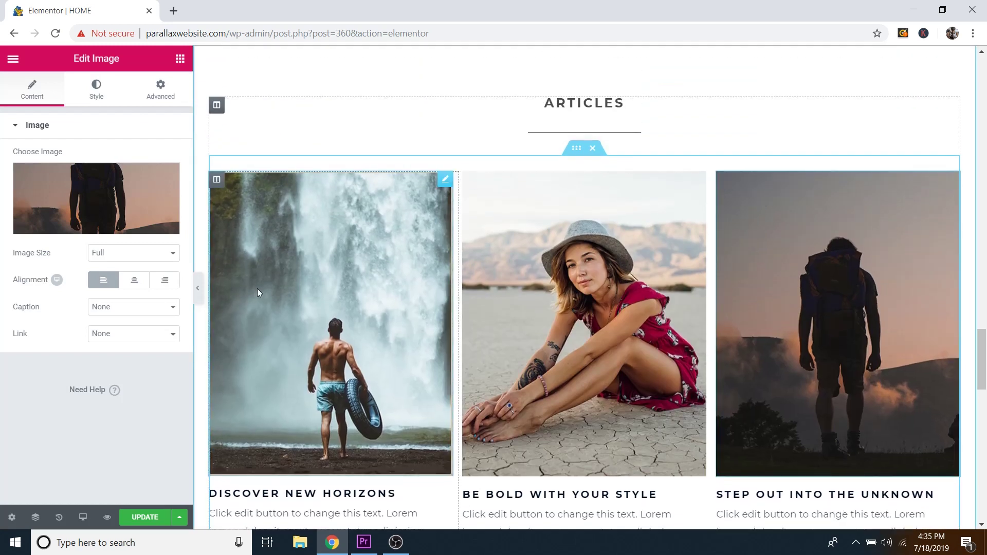
pyautogui.click(199, 291)
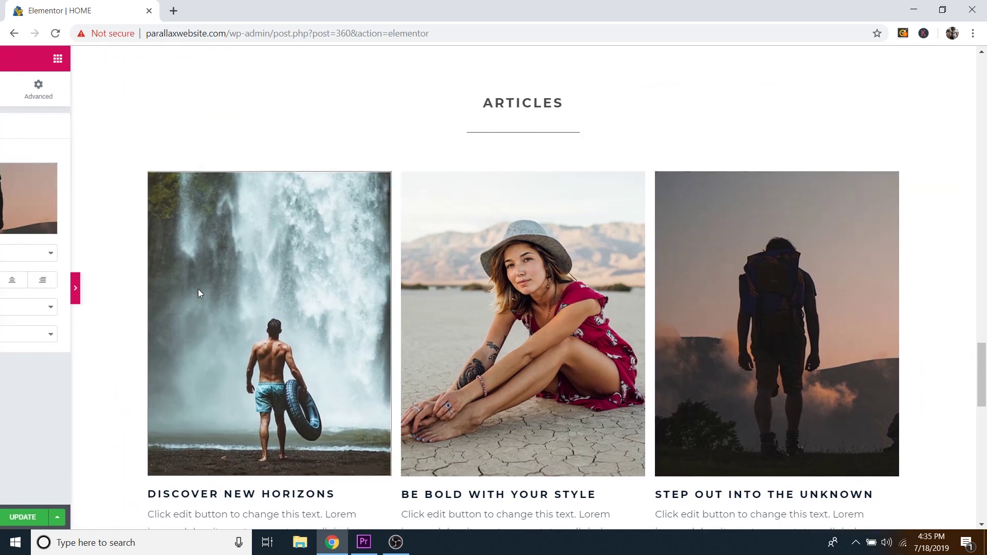
pyautogui.scroll(8, 657, 289)
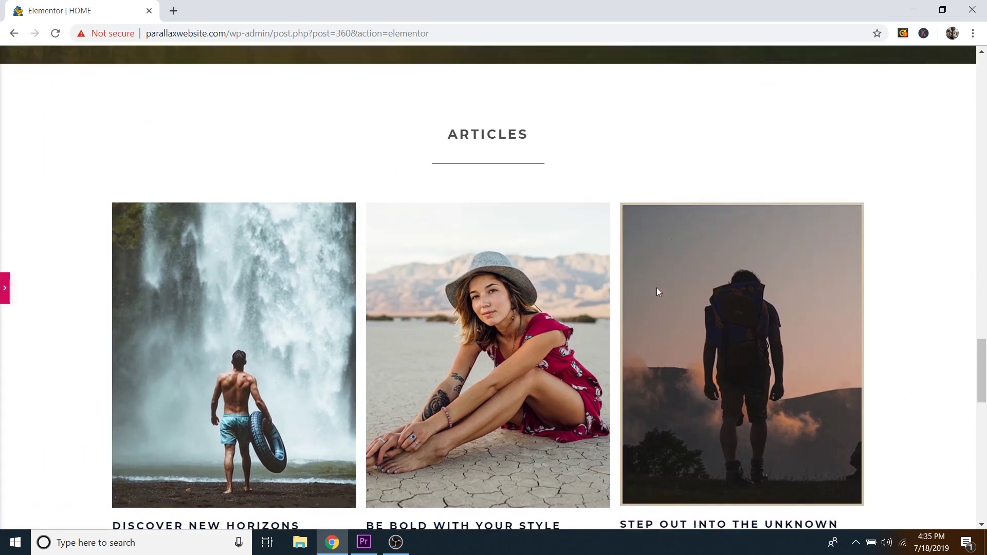
pyautogui.scroll(-5, 658, 292)
pyautogui.scroll(-5, 660, 296)
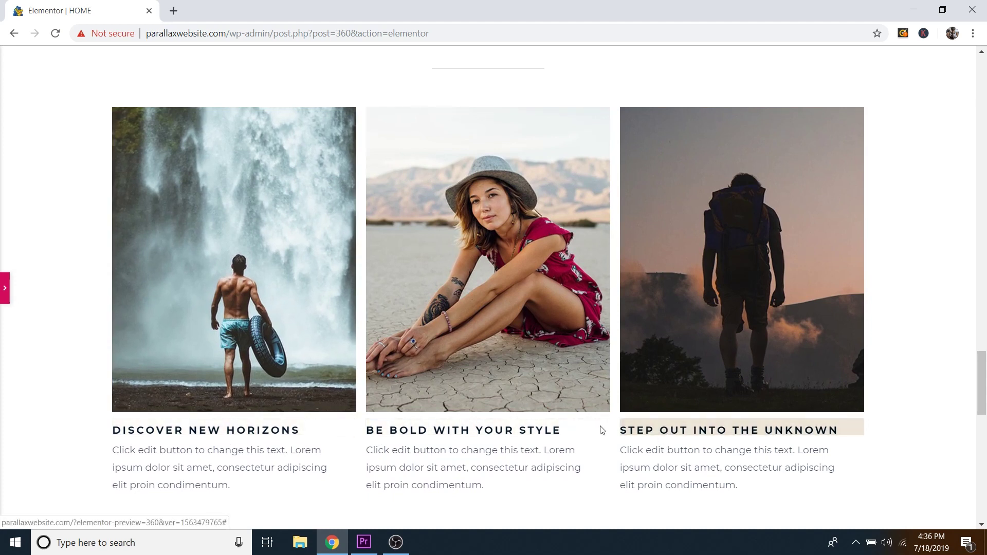
pyautogui.click(6, 289)
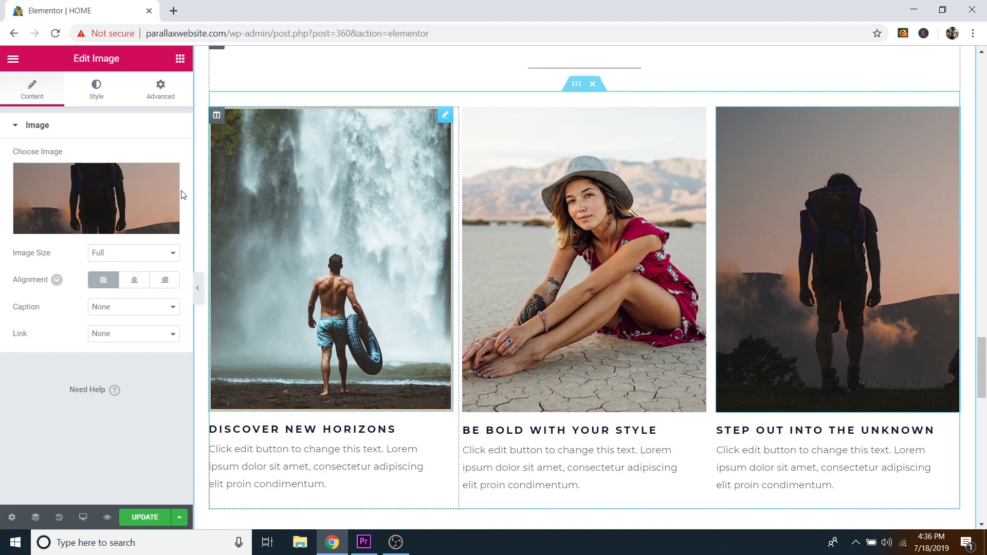
# Step: Set the first article image's link to a Custom URL
pyautogui.click(446, 117)
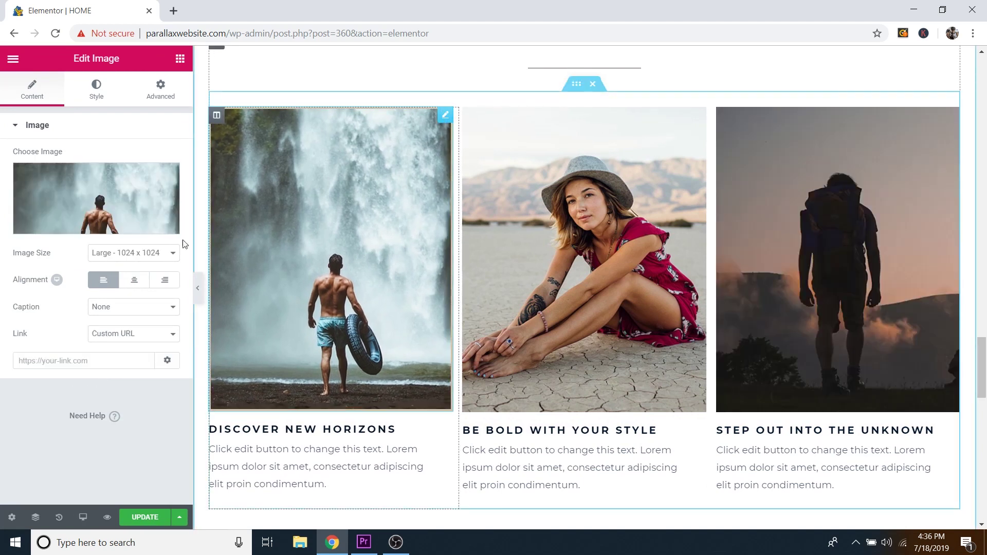
pyautogui.click(41, 360)
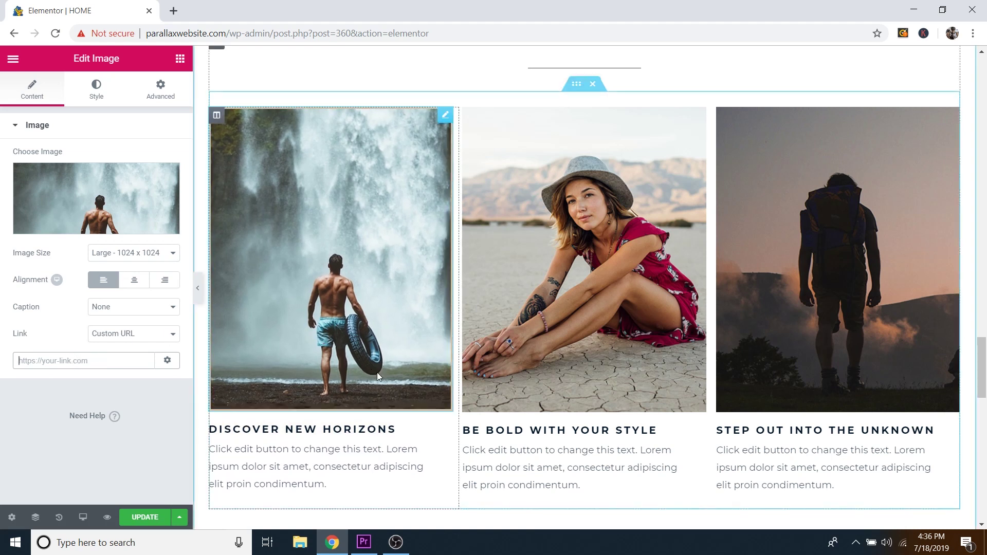
pyautogui.scroll(-1, 386, 373)
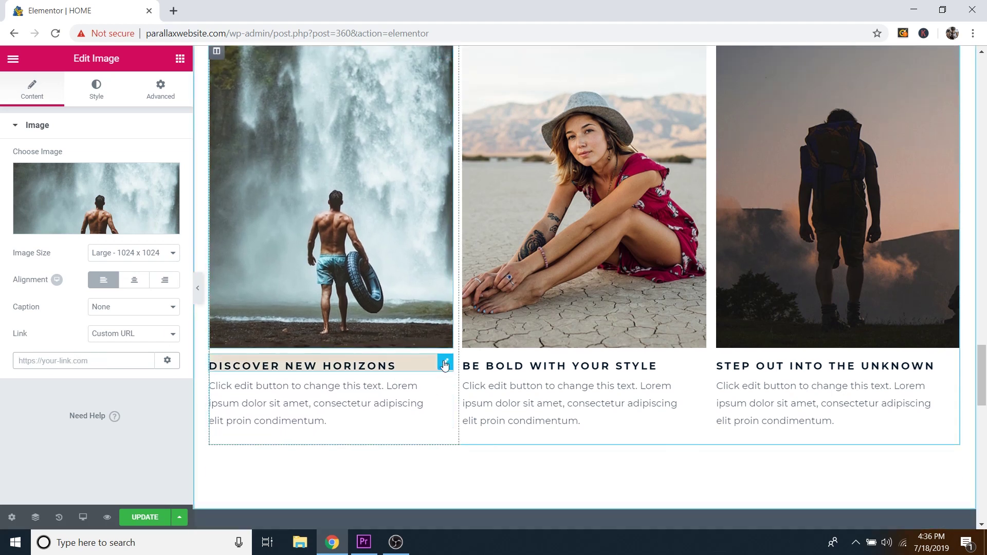
# Step: Remove the # placeholder link from the Discover New Horizons heading and select its text
pyautogui.click(446, 362)
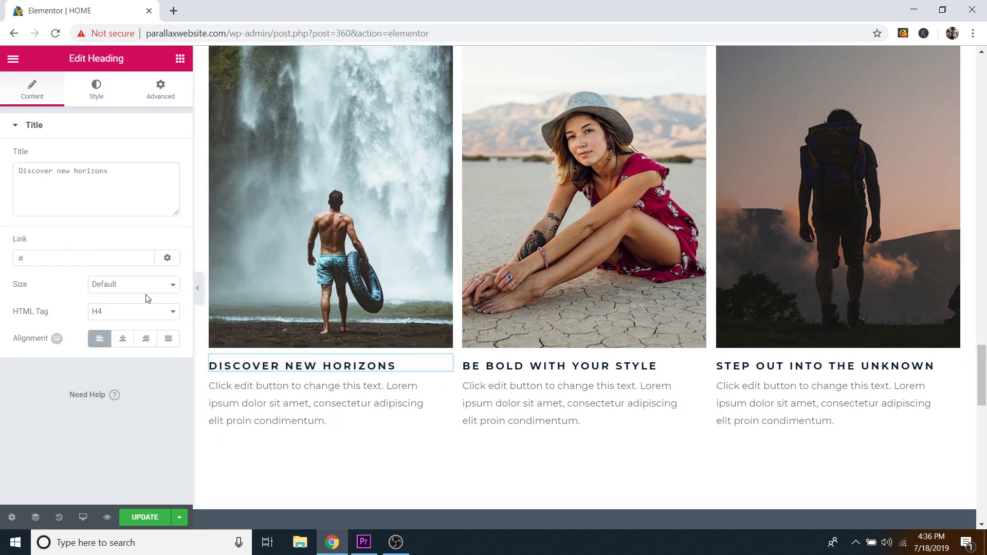
pyautogui.click(69, 260)
pyautogui.press('BackSpace')
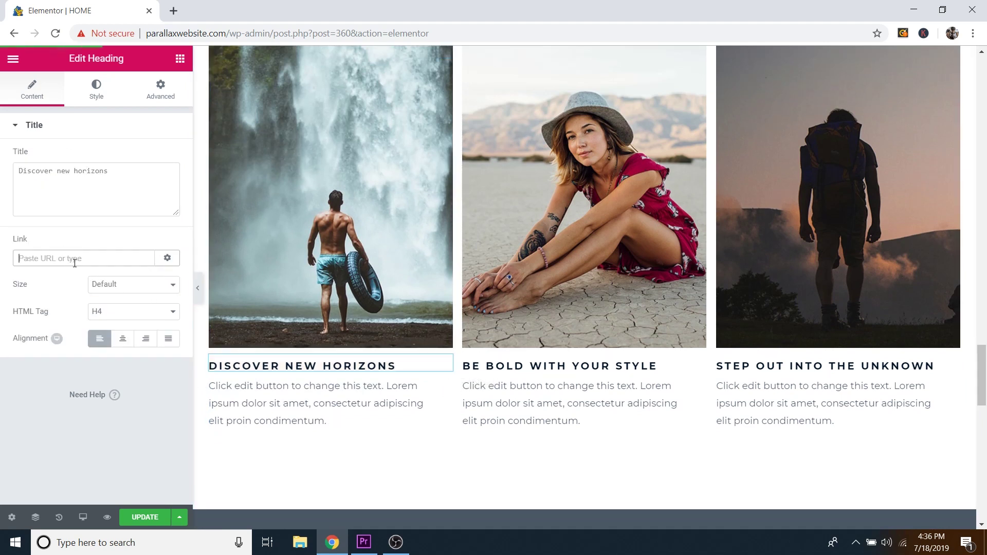
pyautogui.tripleClick(394, 363)
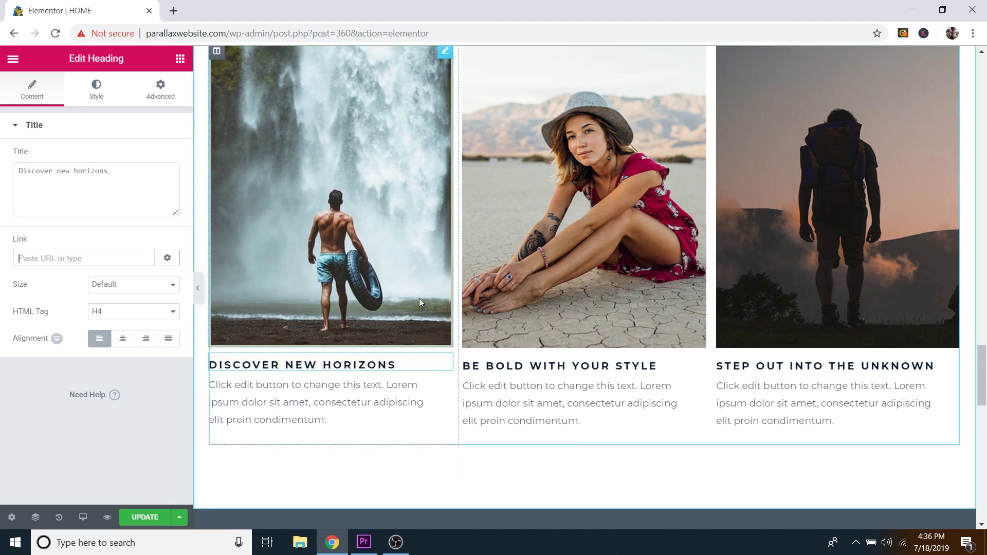
# Step: Make the sunset-over-the-sea photo Contact-Section.jpg the Contact Me section's background
pyautogui.scroll(-3, 411, 254)
pyautogui.scroll(-6, 670, 298)
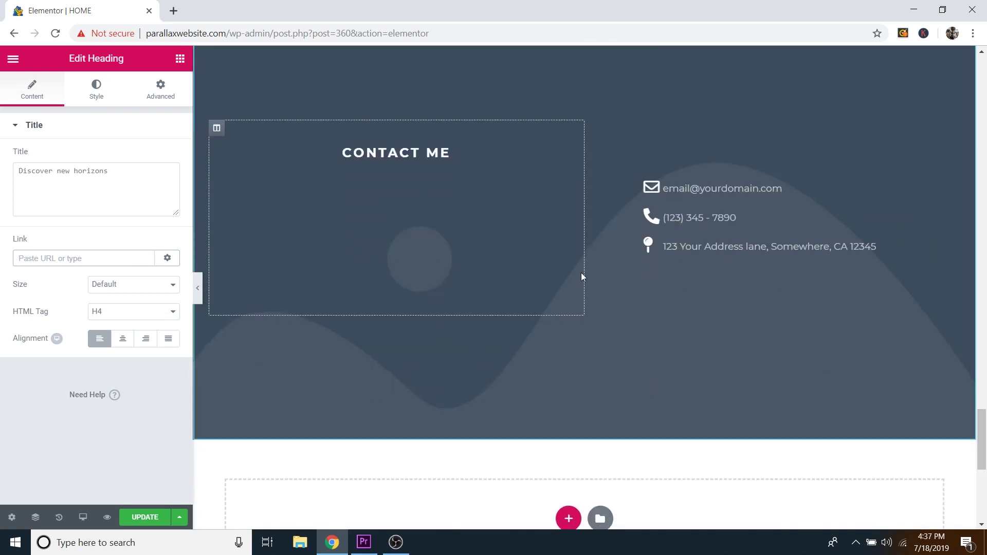
pyautogui.scroll(1, 581, 274)
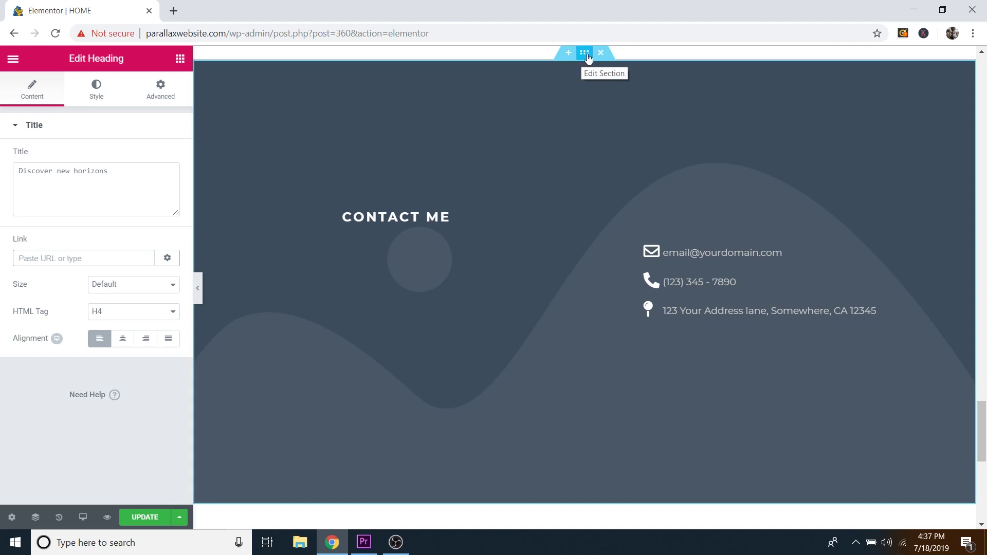
pyautogui.click(587, 56)
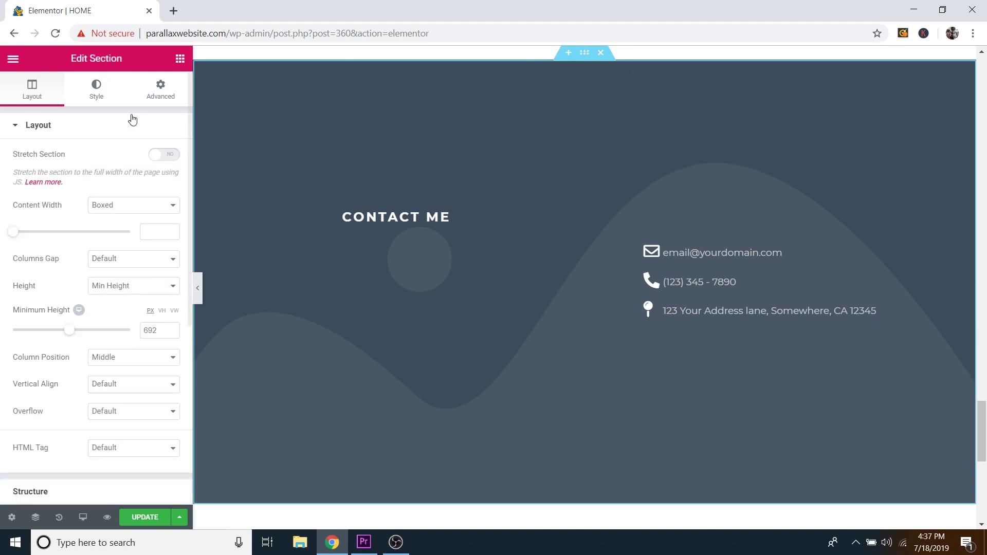
pyautogui.click(97, 98)
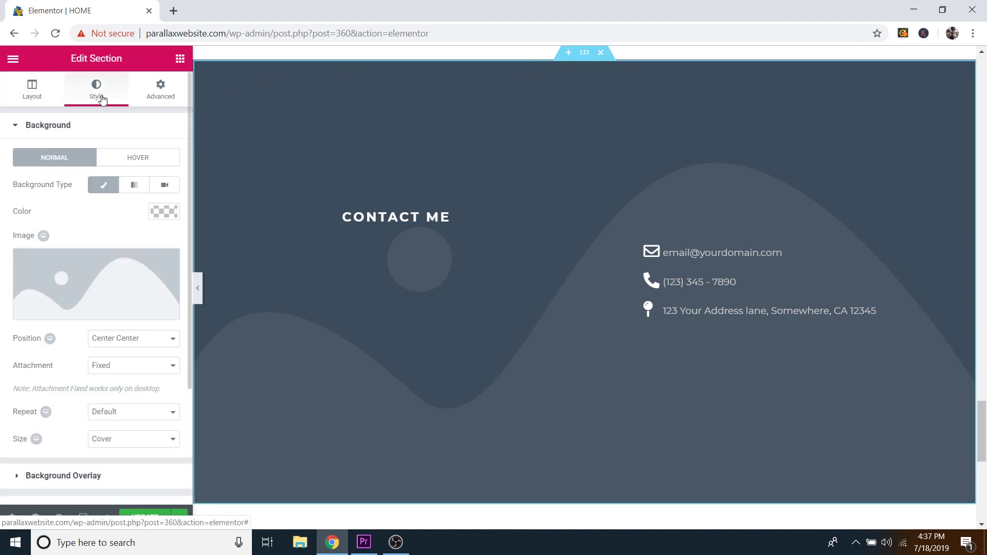
pyautogui.click(97, 312)
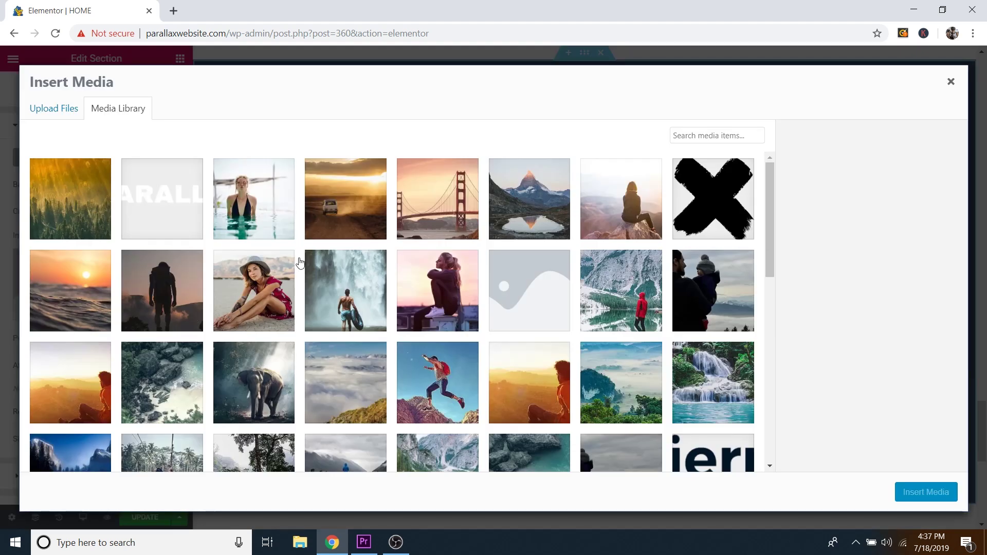
pyautogui.click(85, 288)
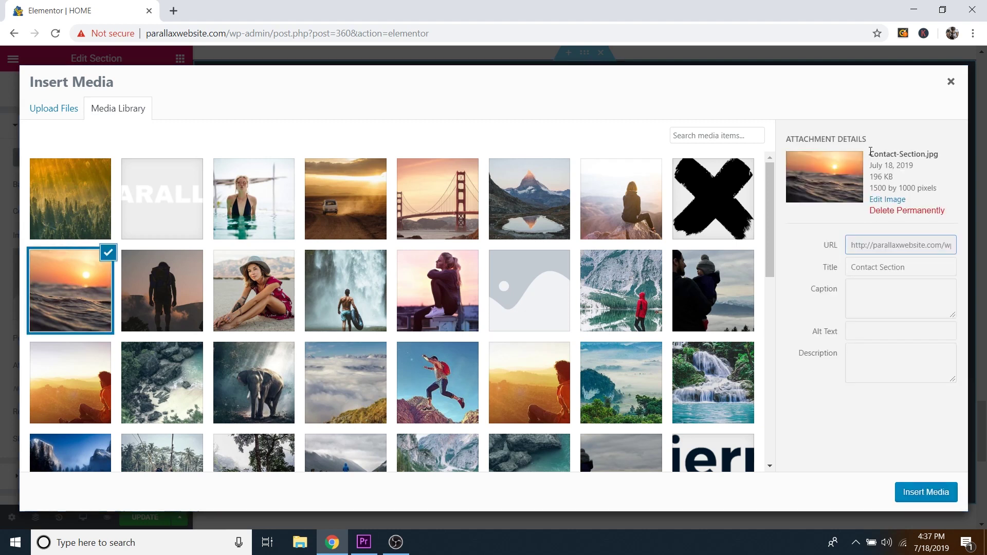
pyautogui.moveTo(873, 154); pyautogui.dragTo(927, 154)
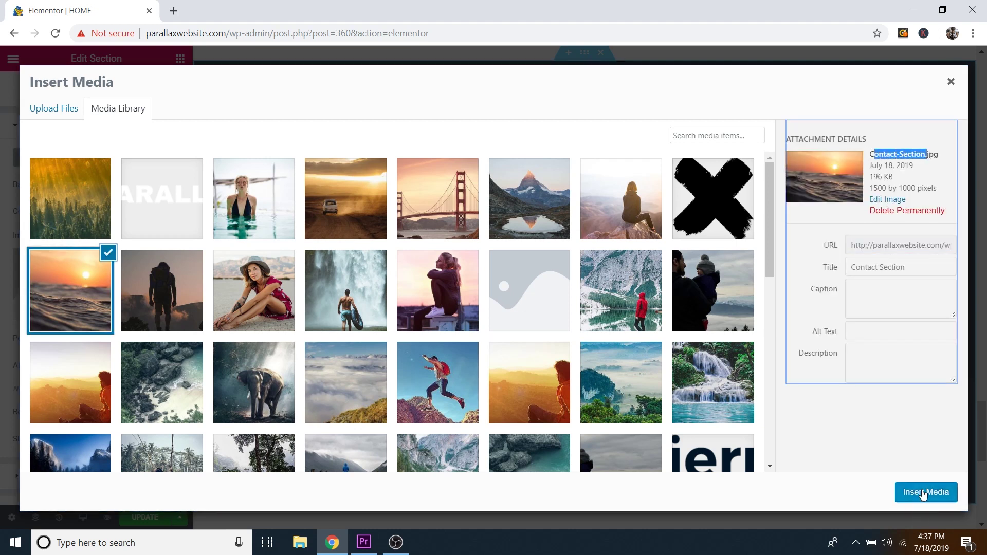
pyautogui.click(922, 493)
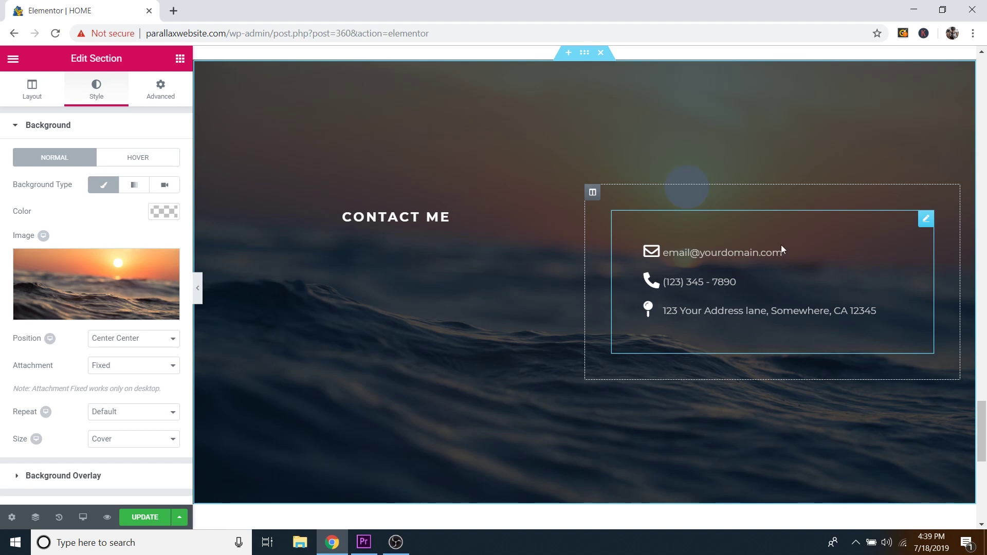
# Step: Open the contact Icon List settings and review its email, phone and address items
pyautogui.click(926, 225)
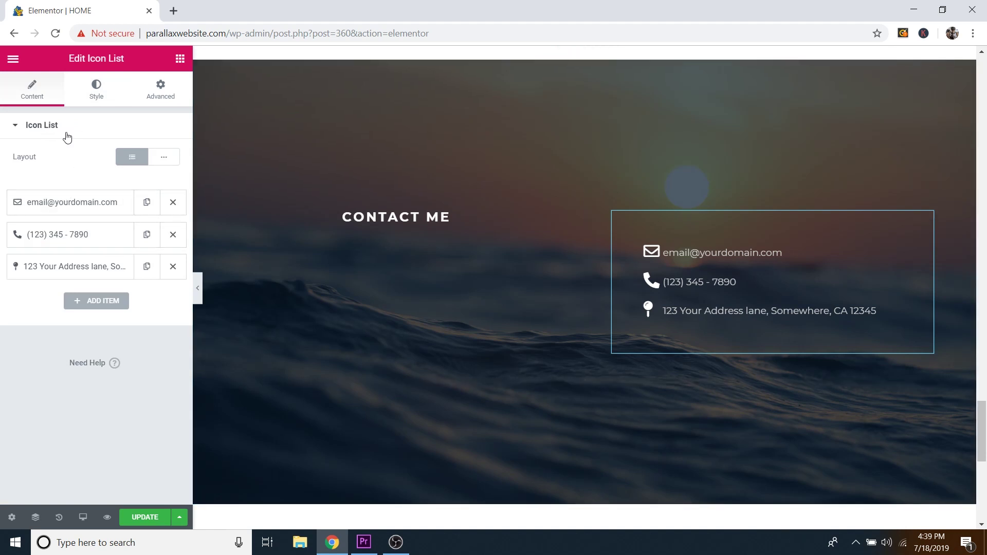
pyautogui.click(38, 207)
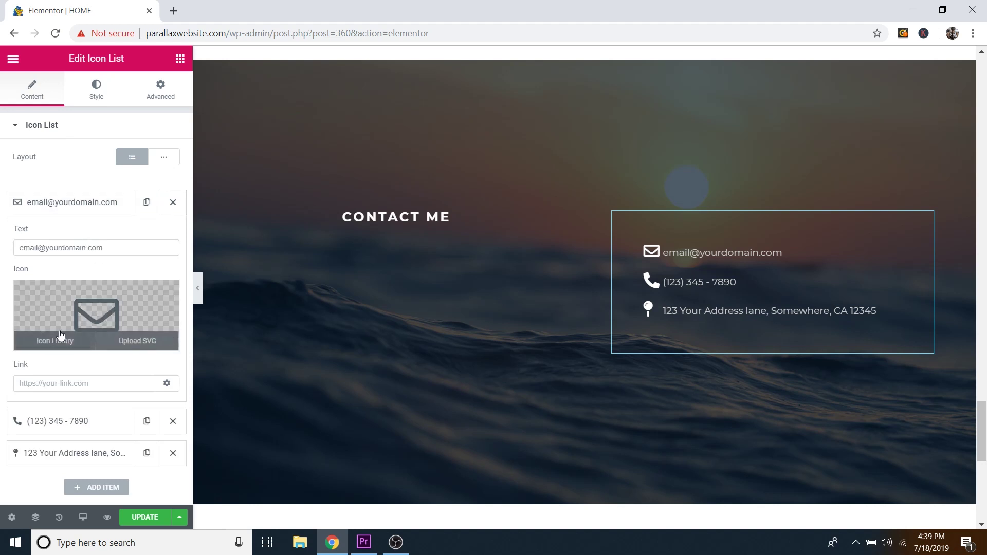
pyautogui.click(38, 248)
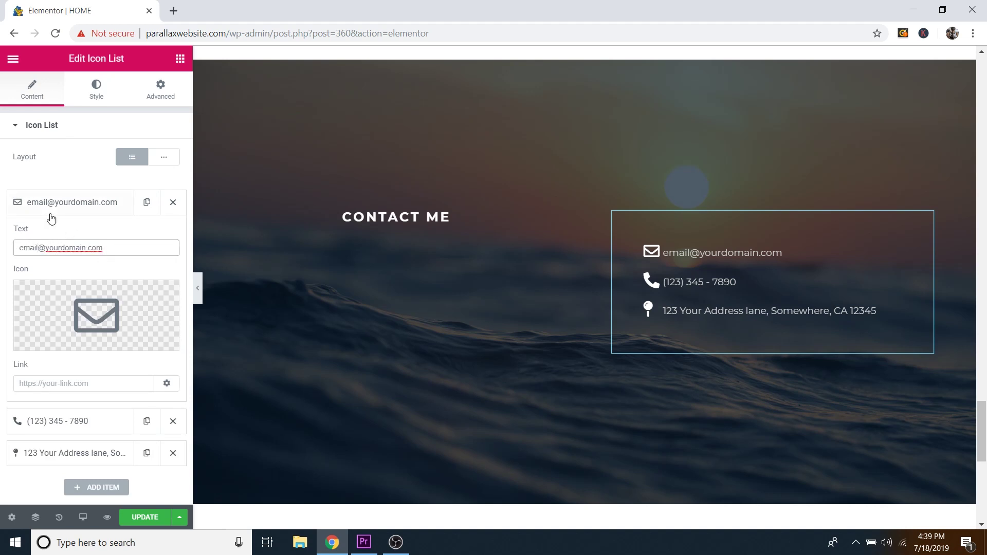
pyautogui.click(68, 207)
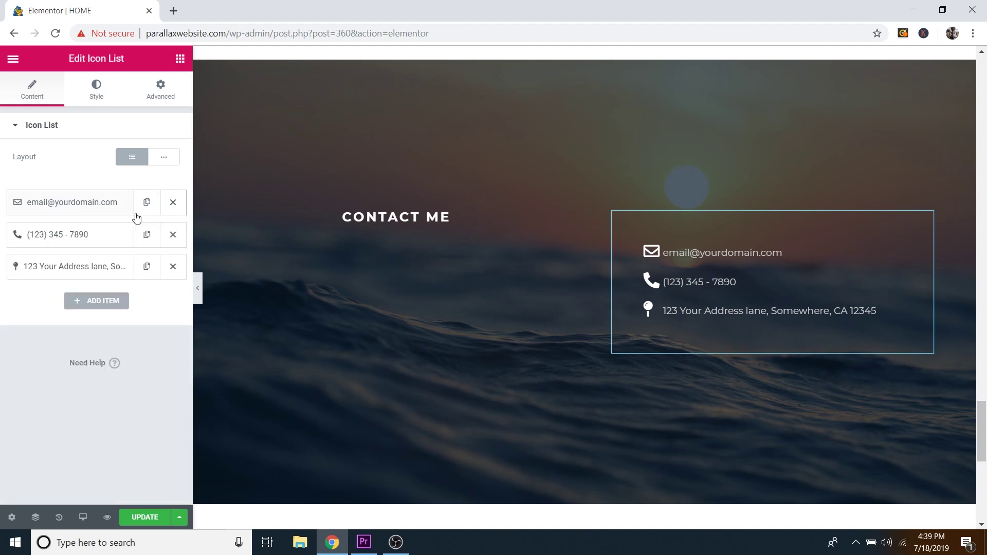
pyautogui.click(63, 235)
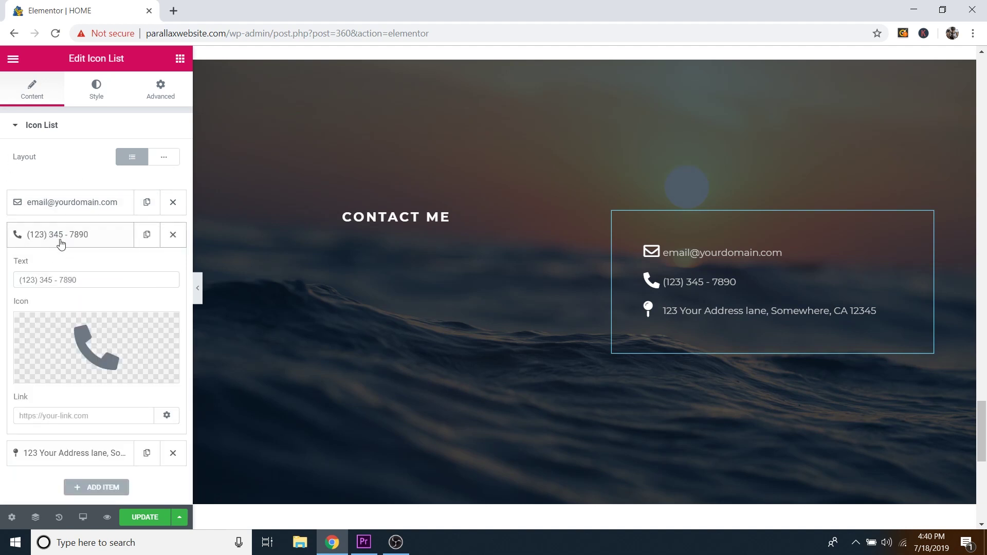
pyautogui.click(72, 238)
pyautogui.click(70, 273)
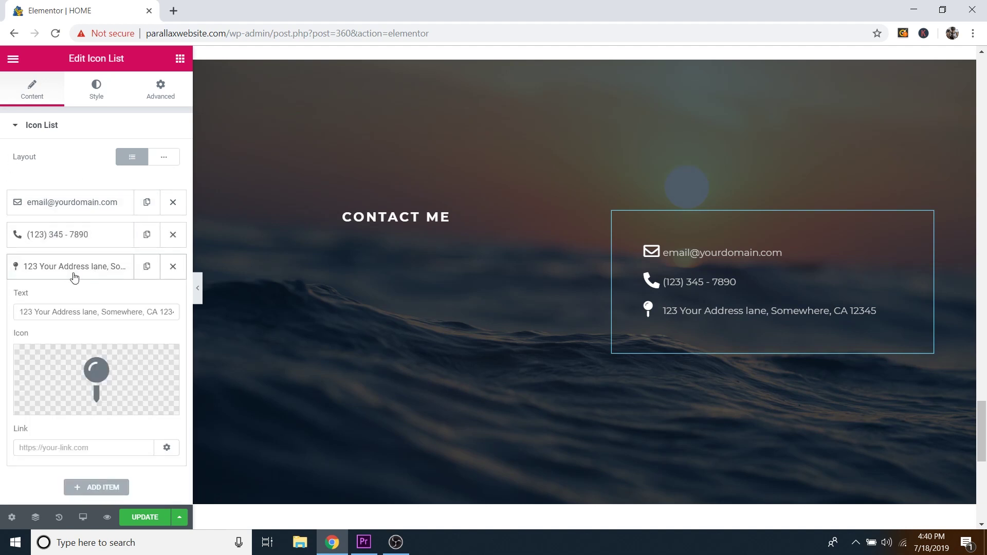
pyautogui.click(88, 275)
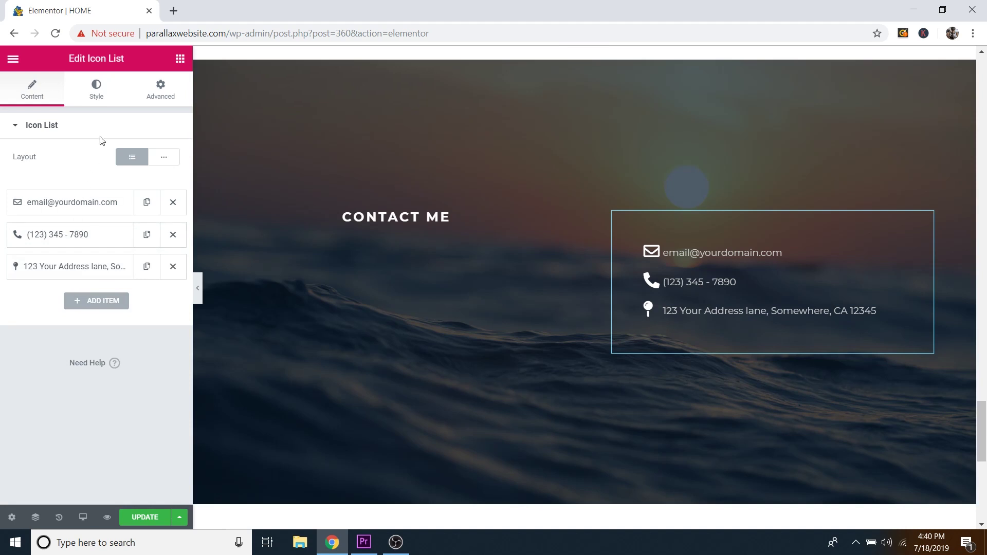
# Step: Keep the contact list icon colour white after trying a light green
pyautogui.click(97, 96)
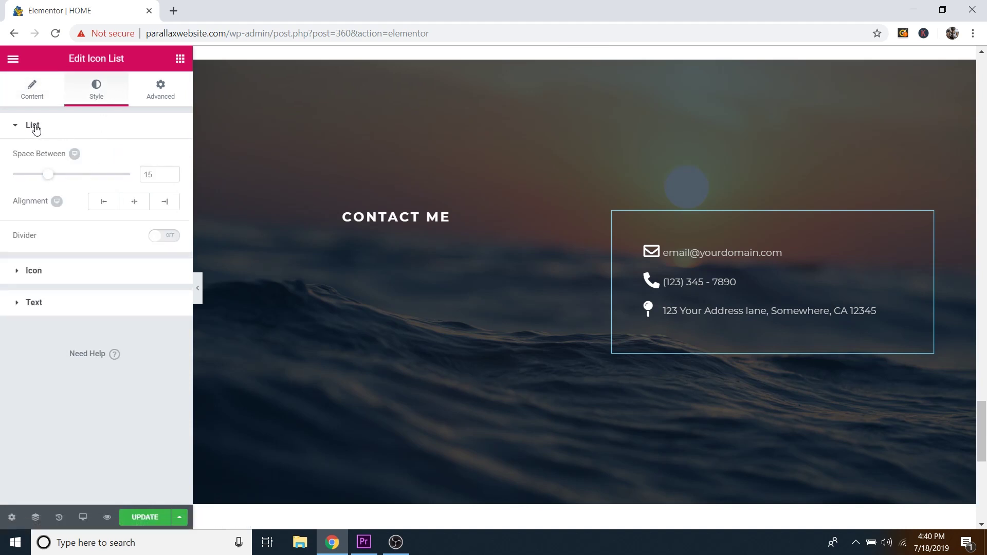
pyautogui.click(40, 275)
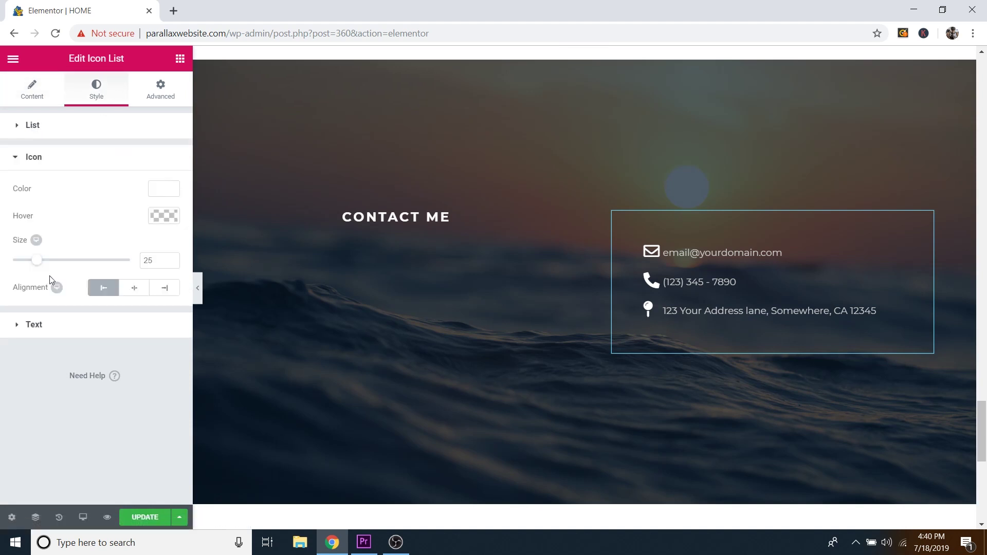
pyautogui.click(164, 189)
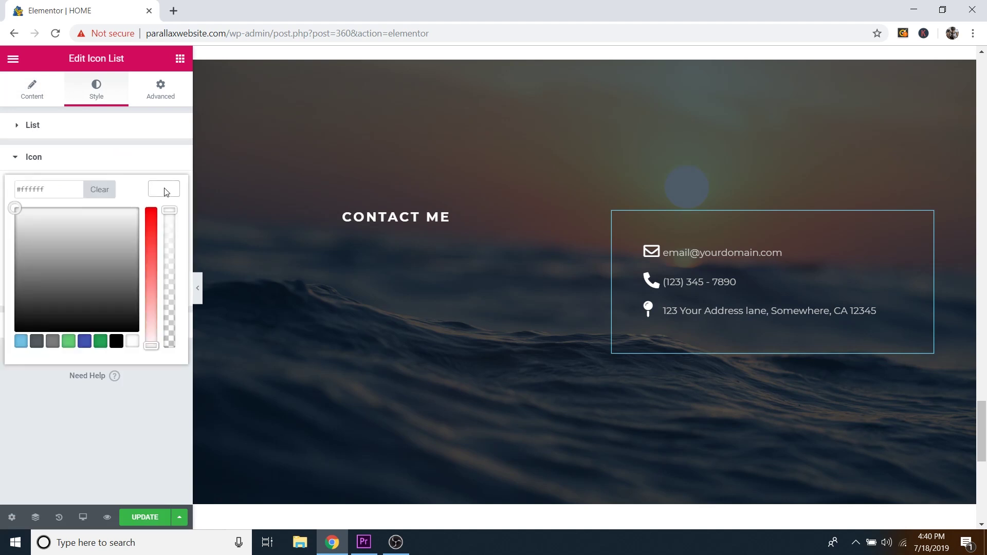
pyautogui.click(69, 341)
pyautogui.moveTo(60, 231); pyautogui.dragTo(77, 208)
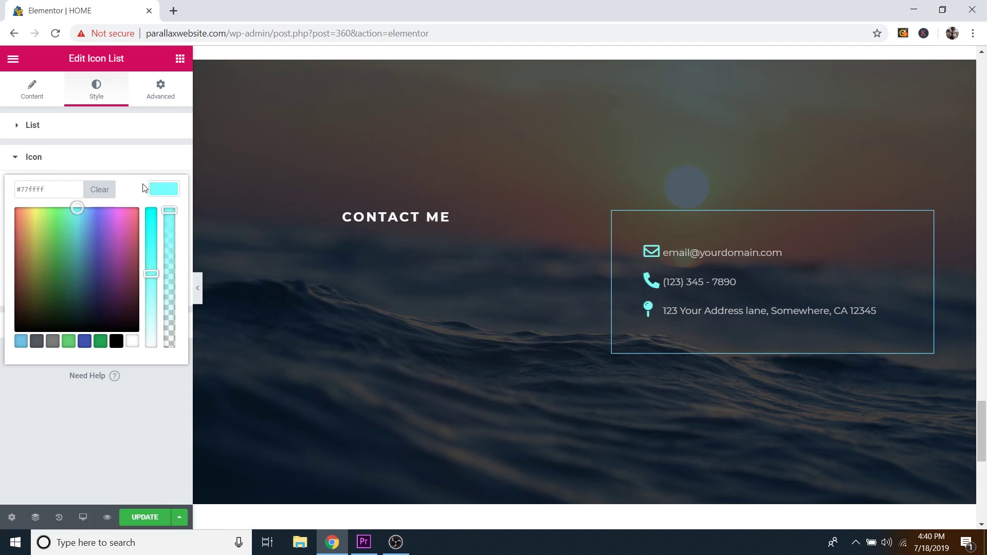
pyautogui.hotkey('ctrl', 'z')
pyautogui.hotkey('ctrl', 'z')
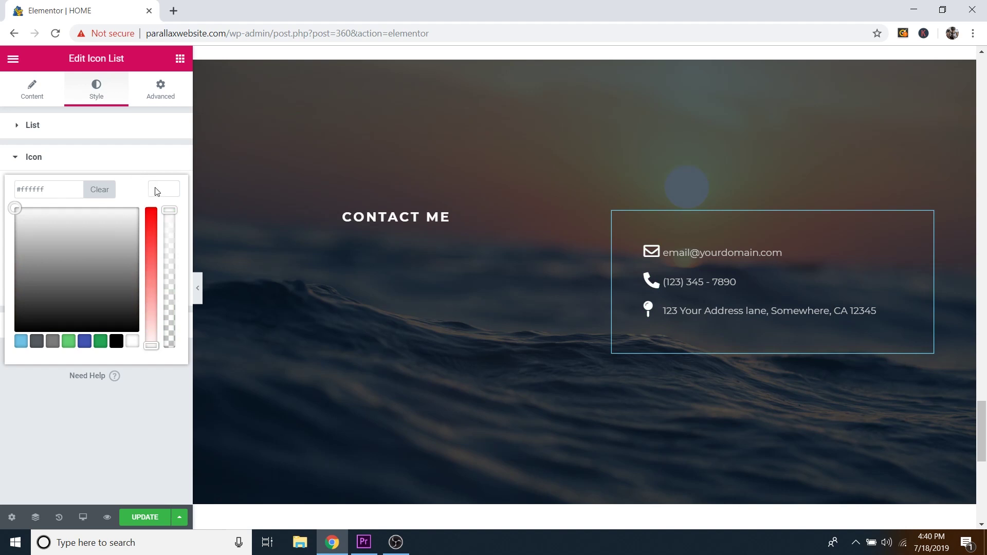
pyautogui.click(156, 191)
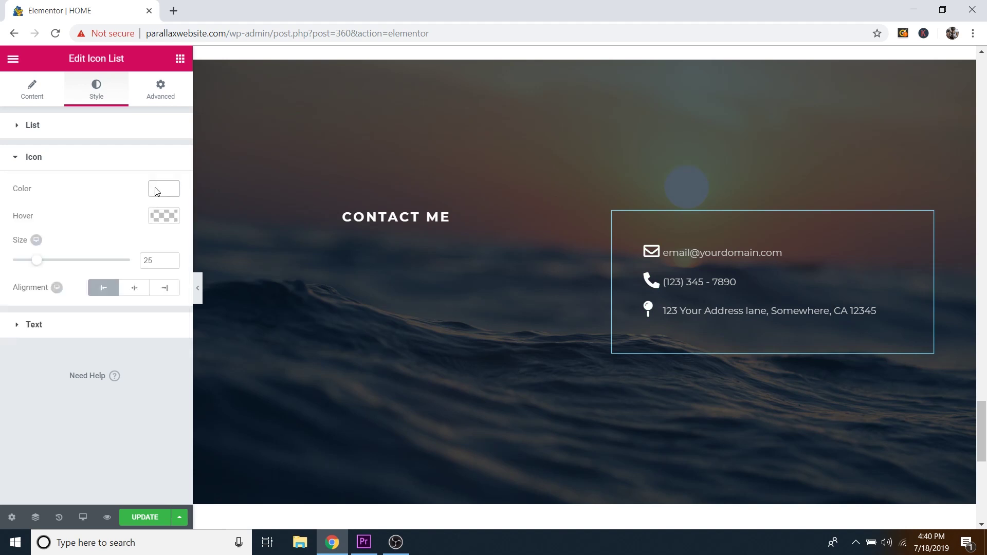
# Step: Set the icon hover colour to light grey #c9c9c9, keeping icon size at 25
pyautogui.click(163, 216)
pyautogui.moveTo(77, 341)
pyautogui.mouseDown()
pyautogui.moveTo(60, 295)
pyautogui.moveTo(7, 260)
pyautogui.moveTo(17, 260)
pyautogui.mouseUp()
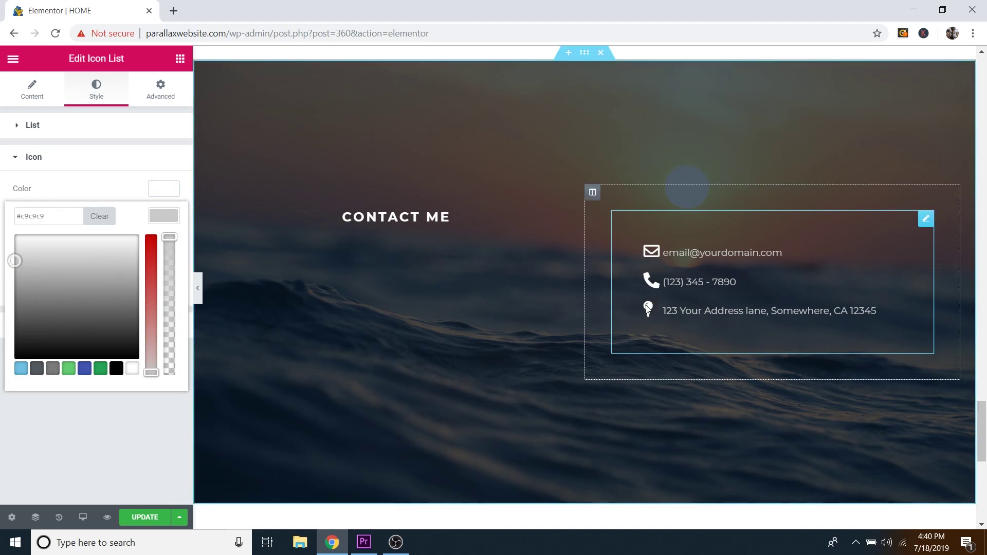
pyautogui.click(169, 220)
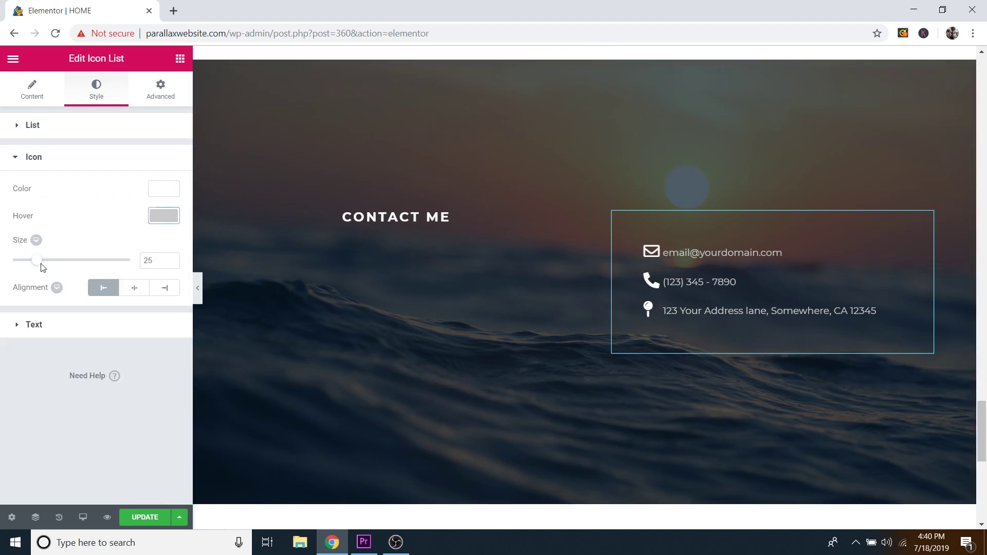
pyautogui.moveTo(39, 266); pyautogui.dragTo(60, 269)
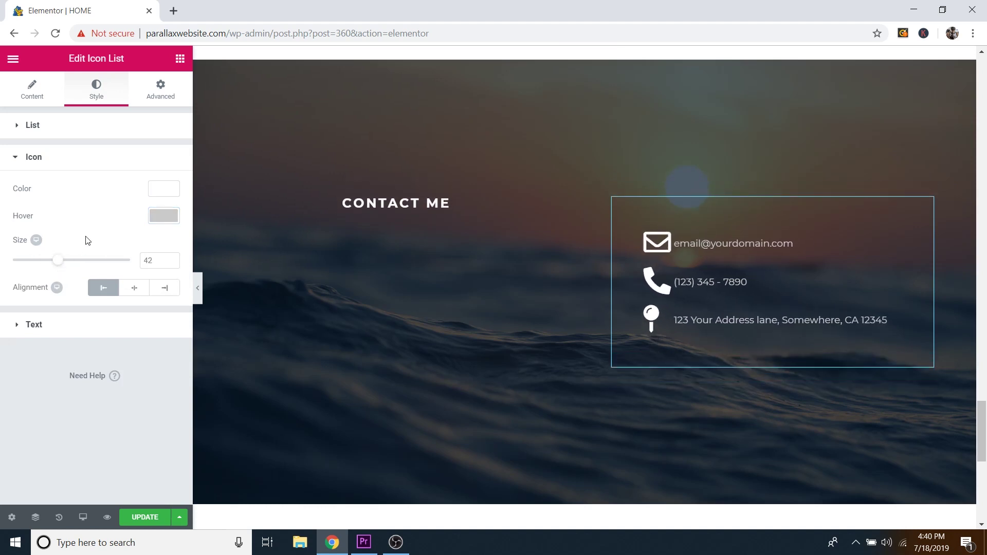
pyautogui.hotkey('ctrl', 'z')
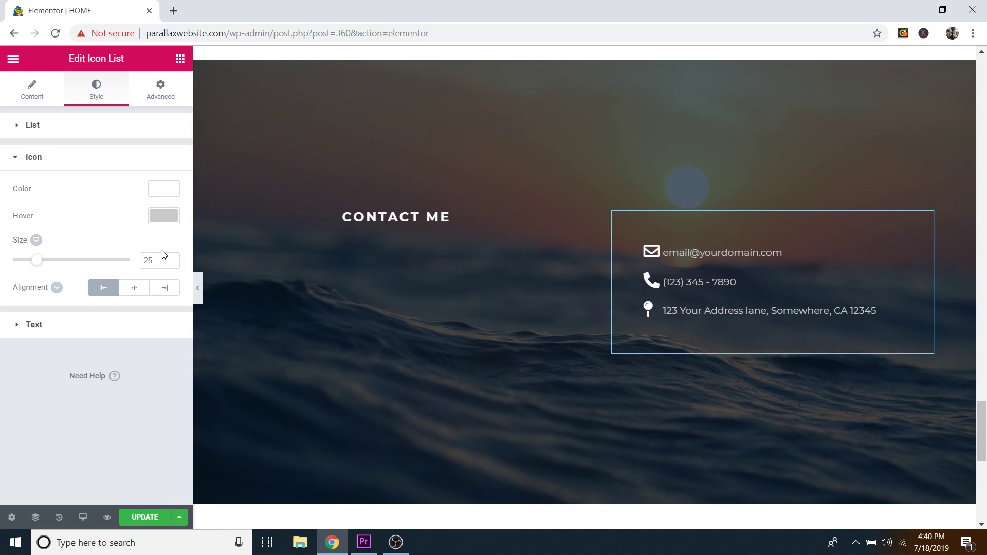
pyautogui.click(80, 329)
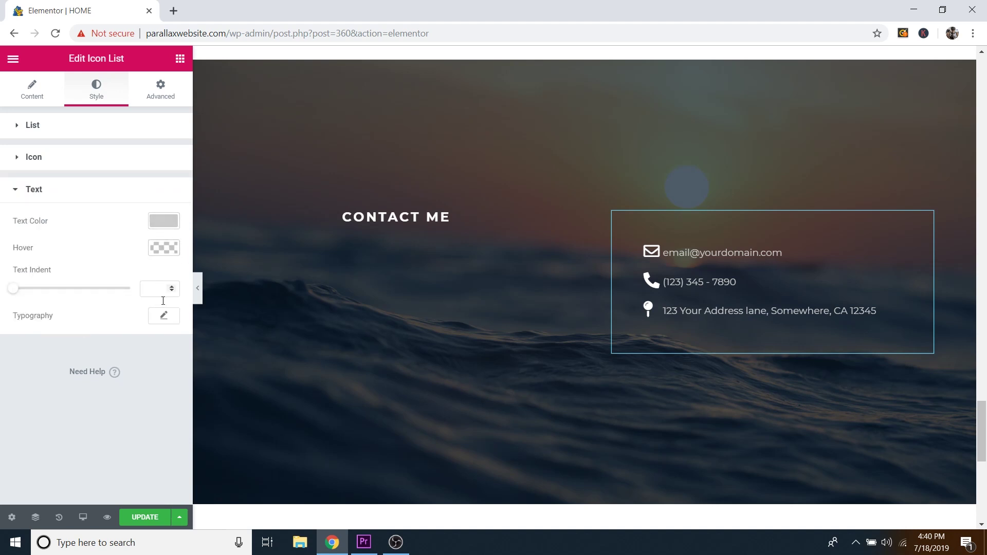
pyautogui.click(89, 194)
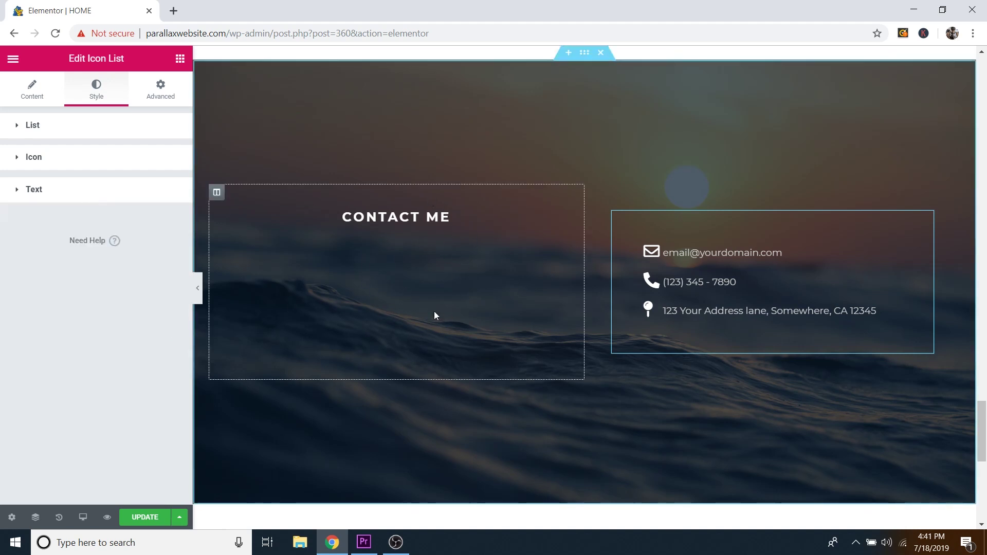
# Step: Save the page changes and open the Elementor editor's main menu
pyautogui.scroll(-6, 459, 239)
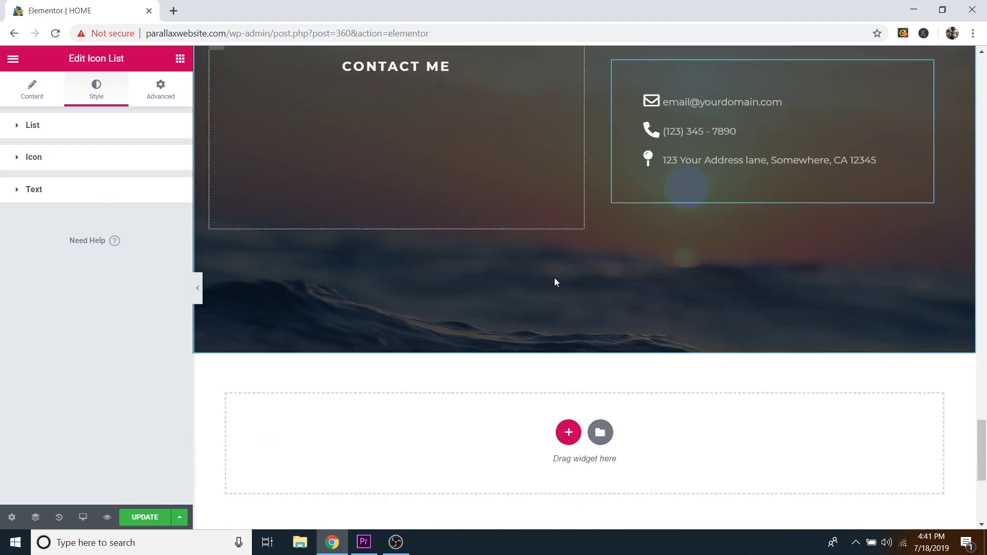
pyautogui.scroll(-3, 596, 296)
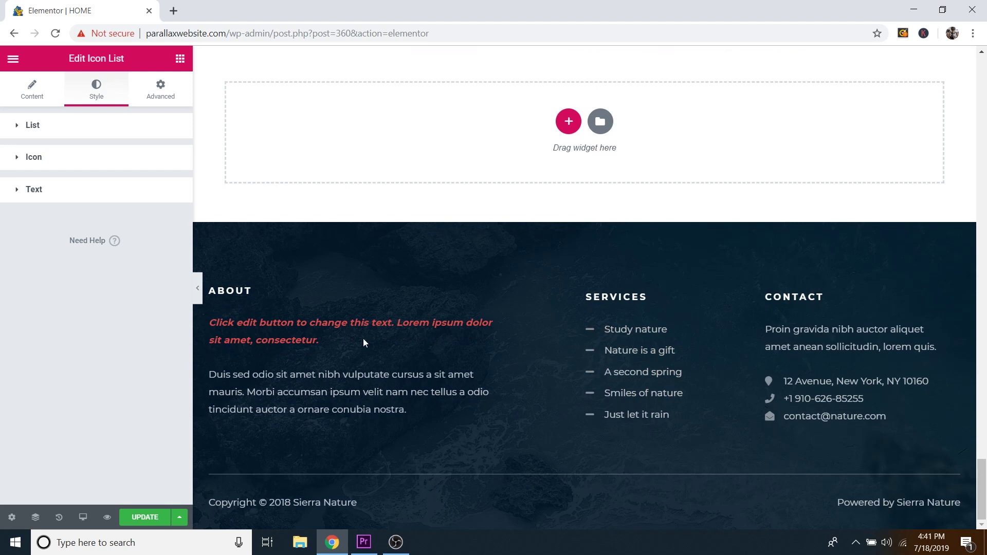
pyautogui.scroll(10, 359, 360)
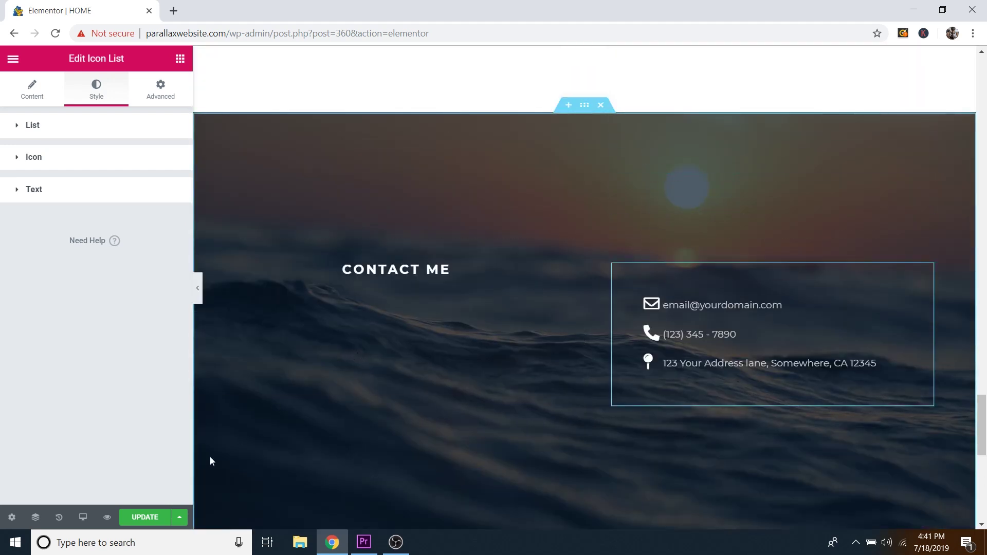
pyautogui.click(149, 521)
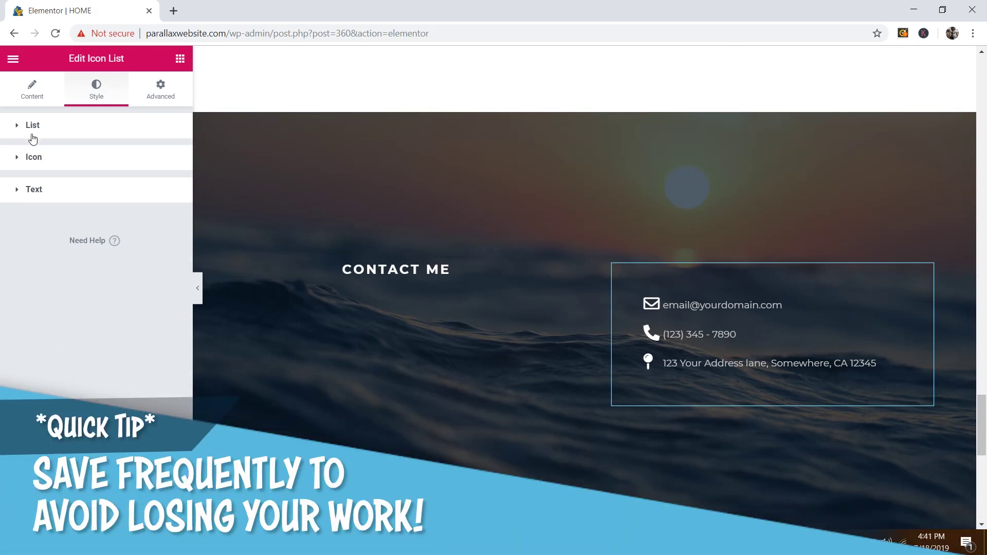
pyautogui.click(13, 60)
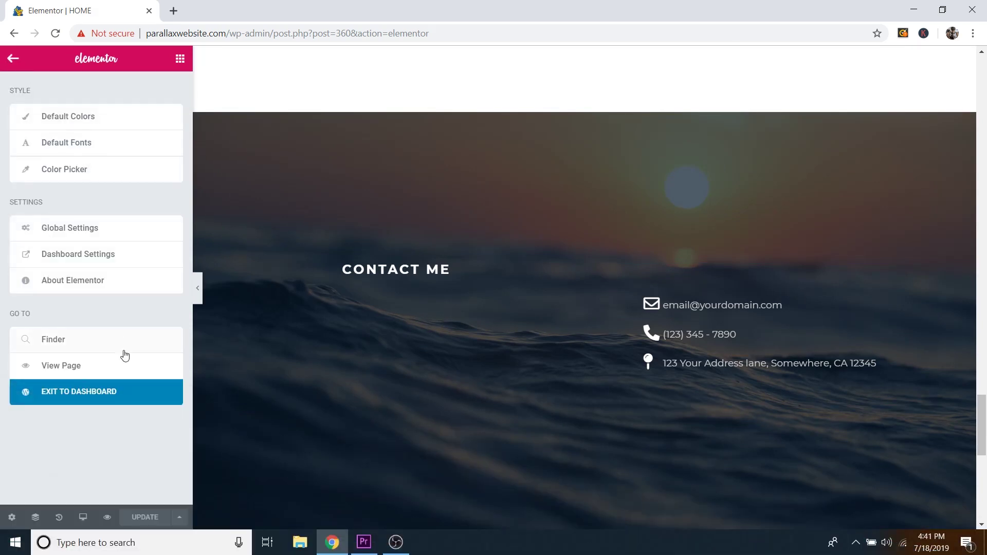
# Step: Return to the dashboard, view the live site and open the Site Footer template in Elementor
pyautogui.click(101, 395)
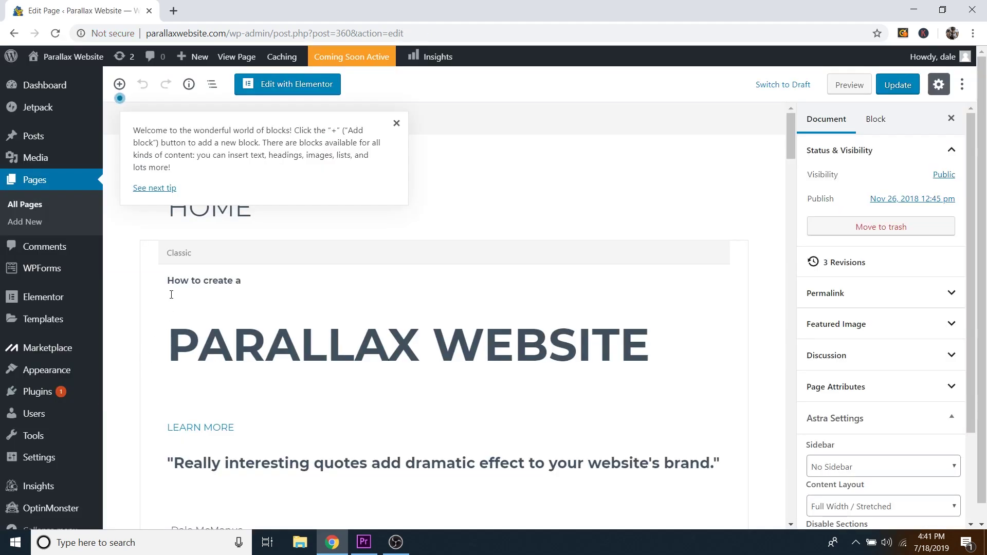
pyautogui.moveTo(85, 57)
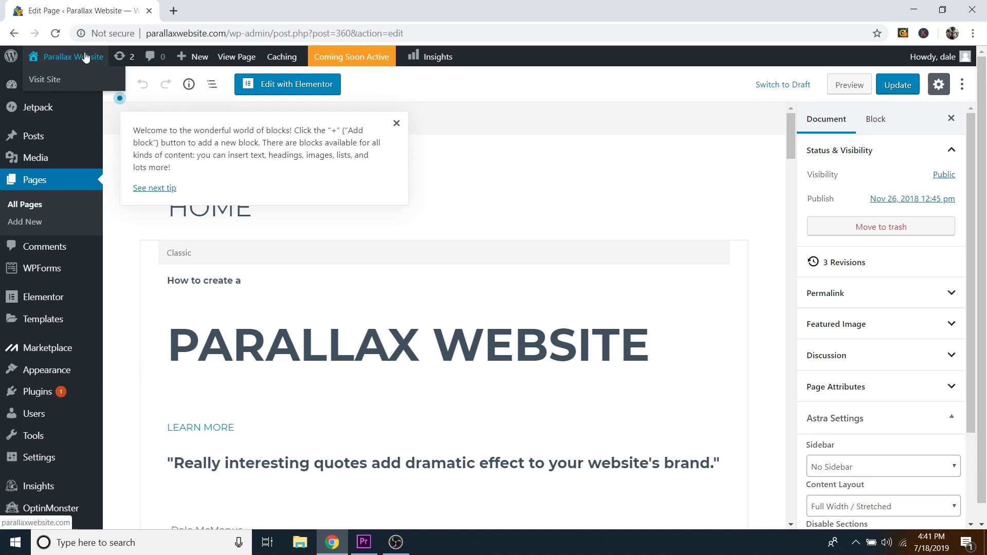
pyautogui.click(55, 84)
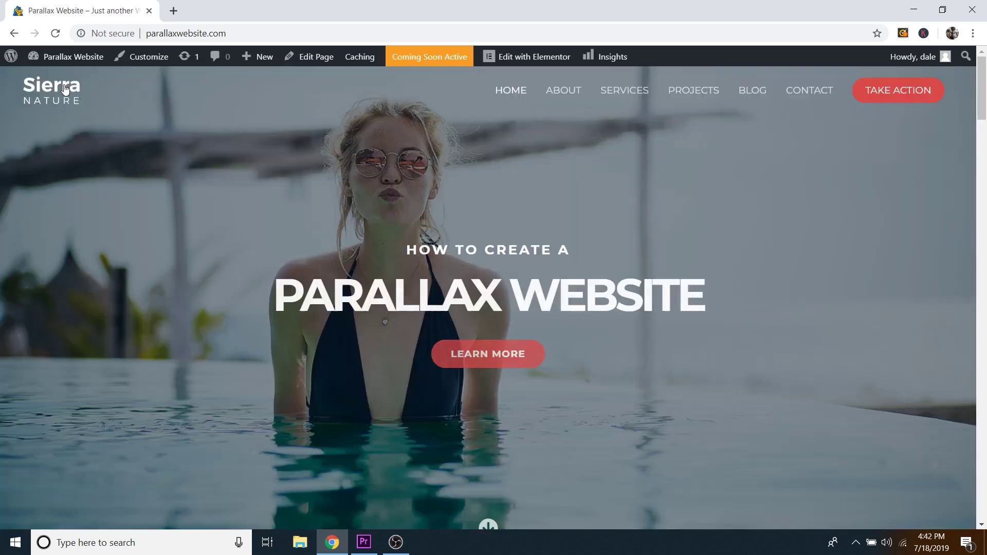
pyautogui.moveTo(540, 65)
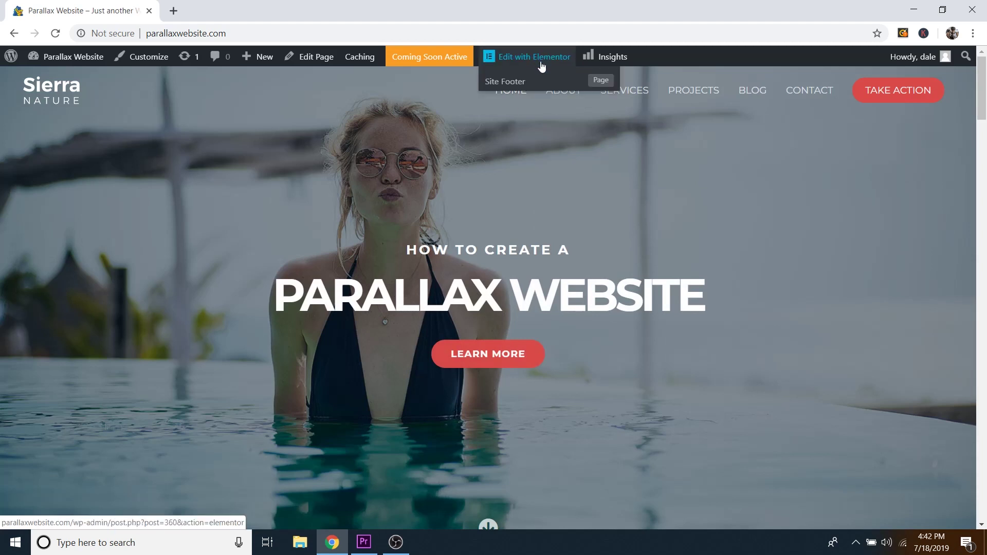
pyautogui.click(516, 83)
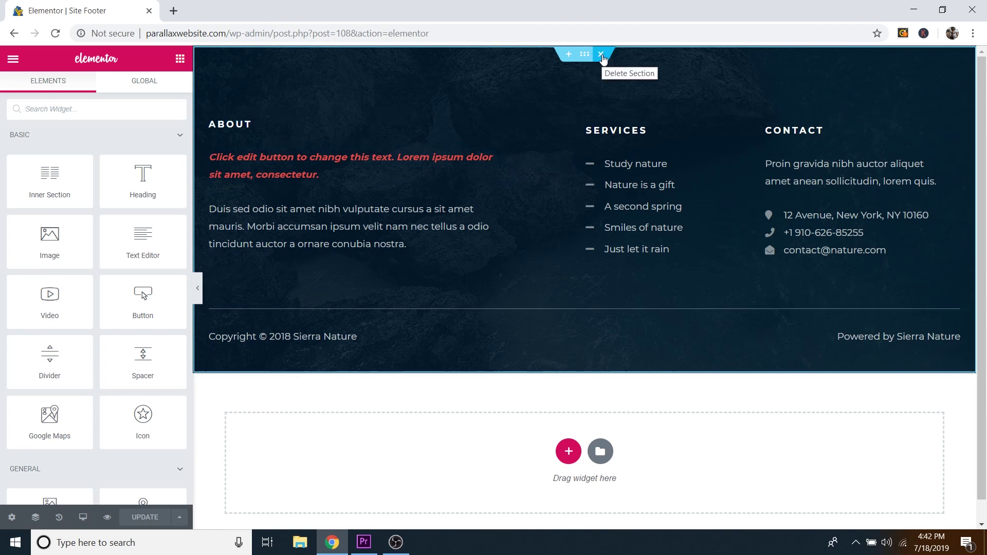
# Step: Delete the old dark footer section and insert the saved 'CPW – Parallax Footer' template
pyautogui.click(602, 55)
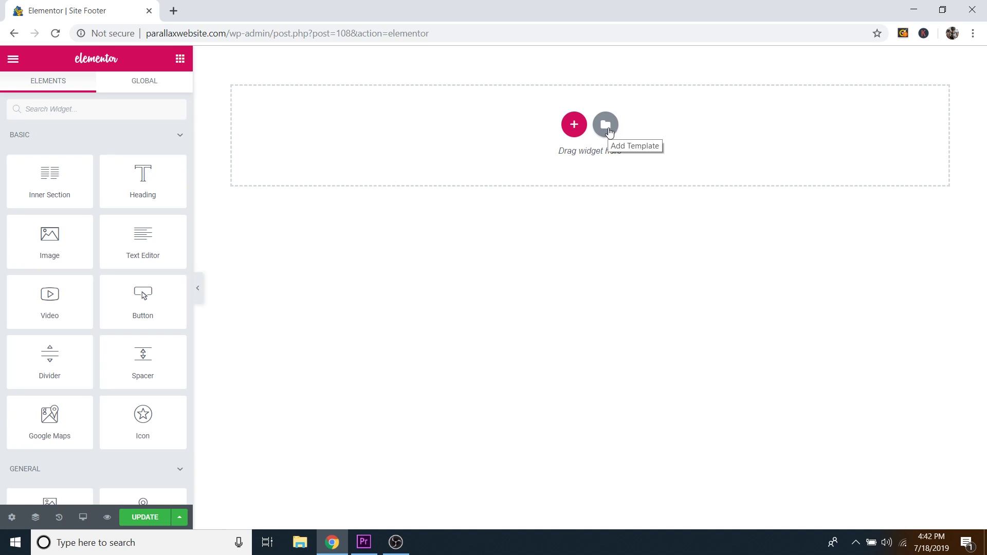
pyautogui.click(604, 133)
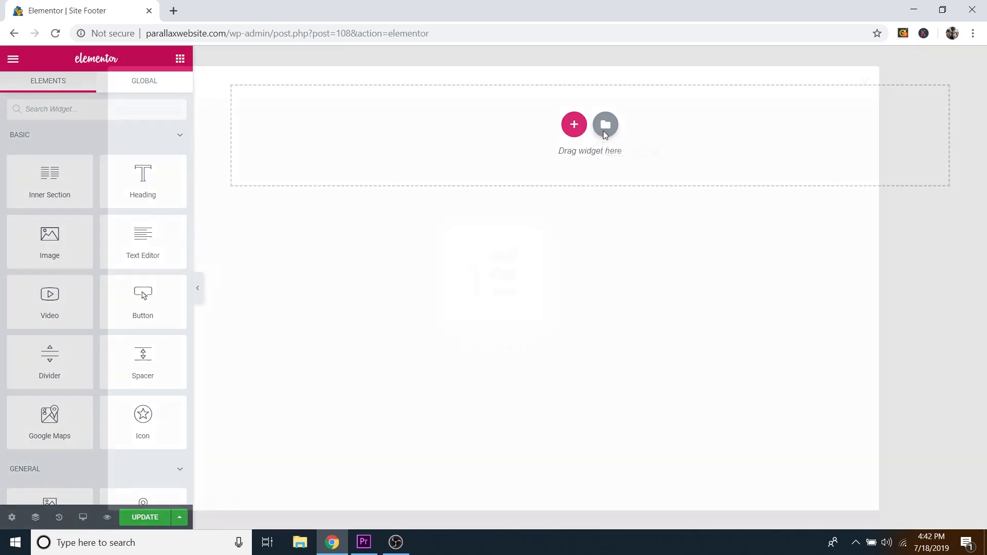
pyautogui.click(563, 85)
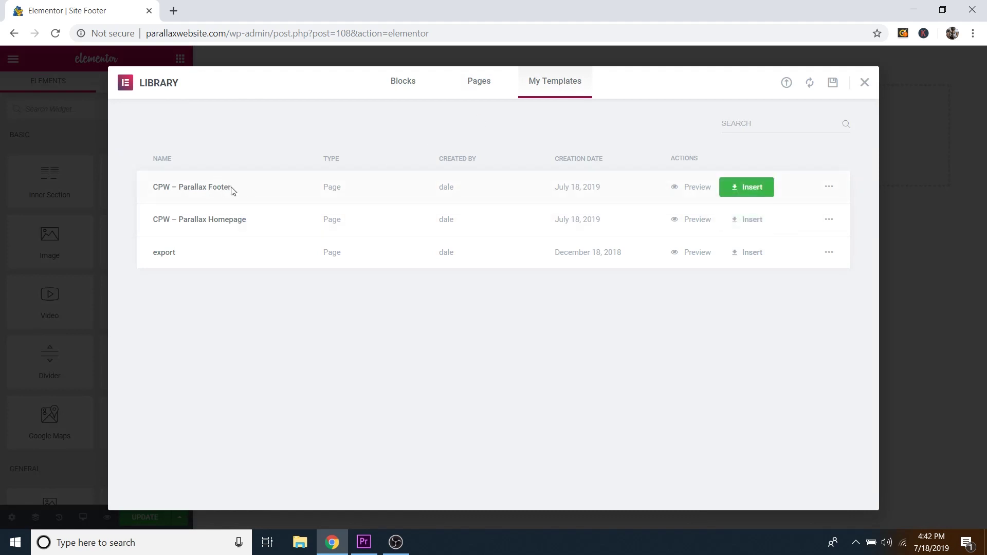
pyautogui.click(754, 189)
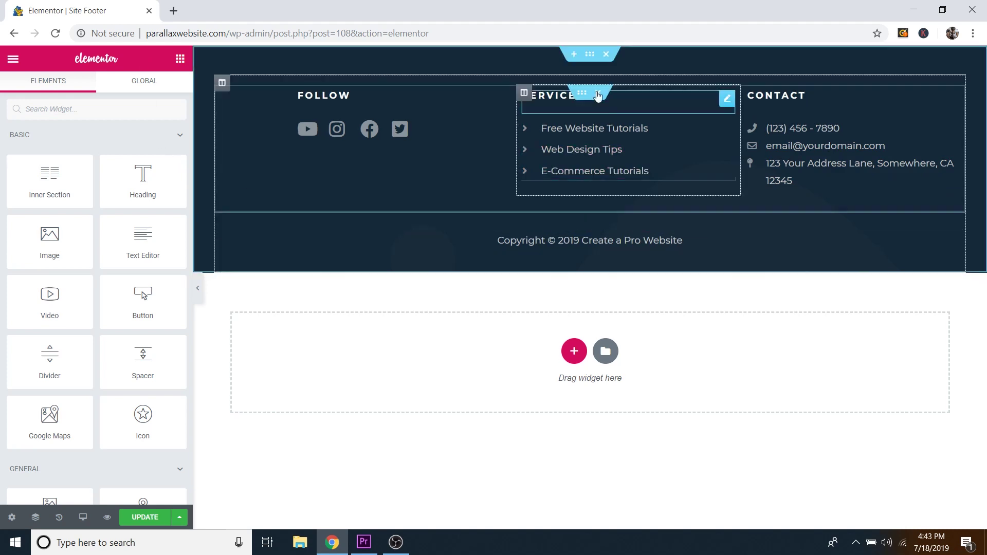
# Step: Set the footer section's background image to the golden forest photo Video-Section.jpg
pyautogui.click(590, 55)
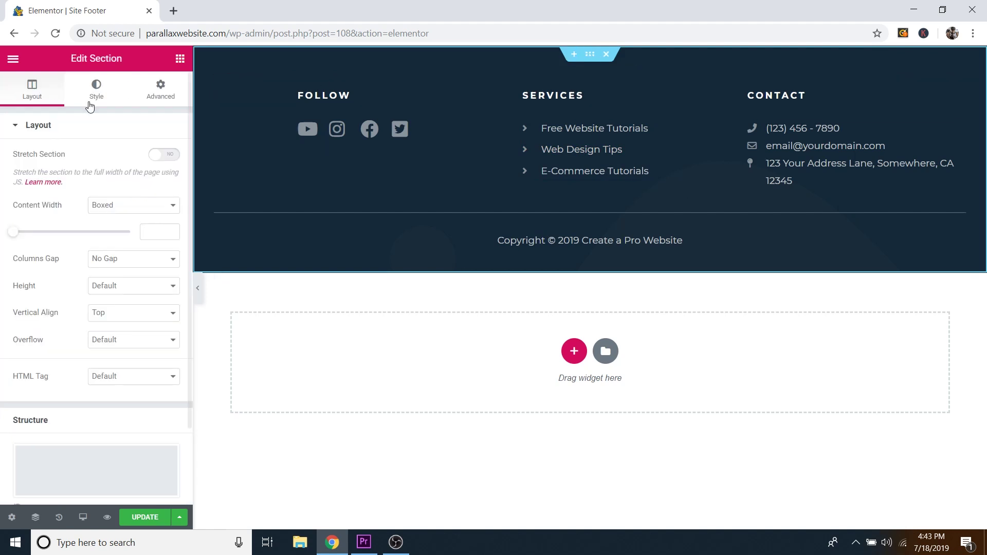
pyautogui.click(97, 86)
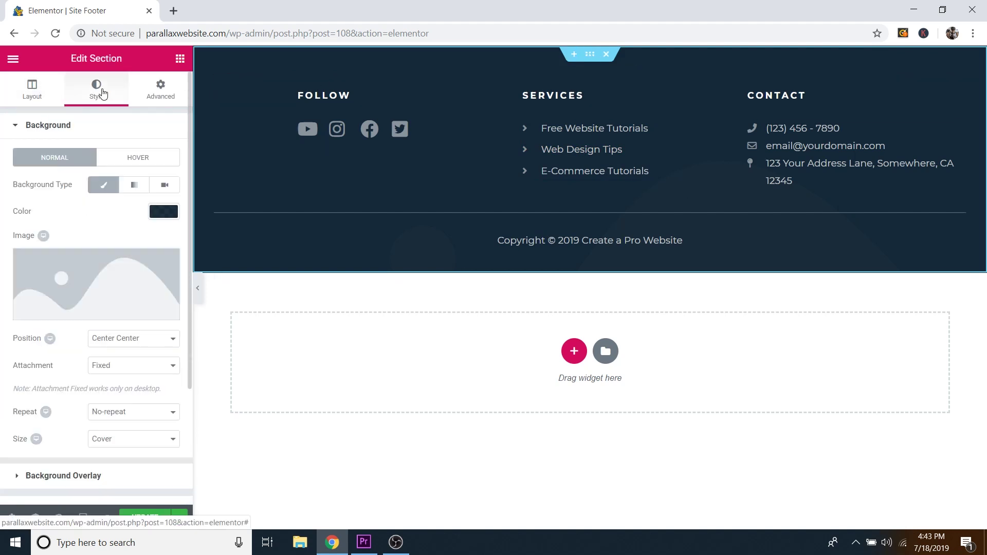
pyautogui.click(105, 312)
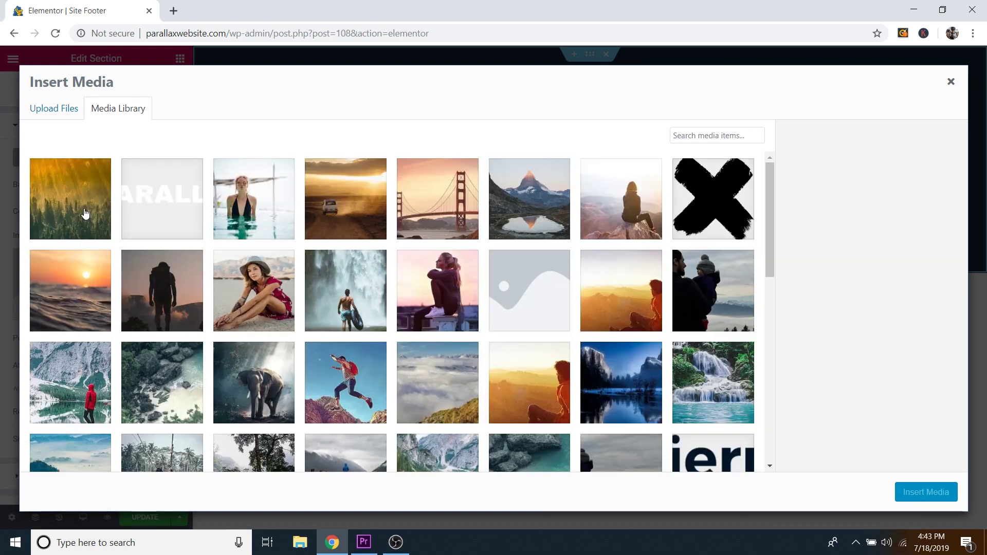
pyautogui.click(86, 213)
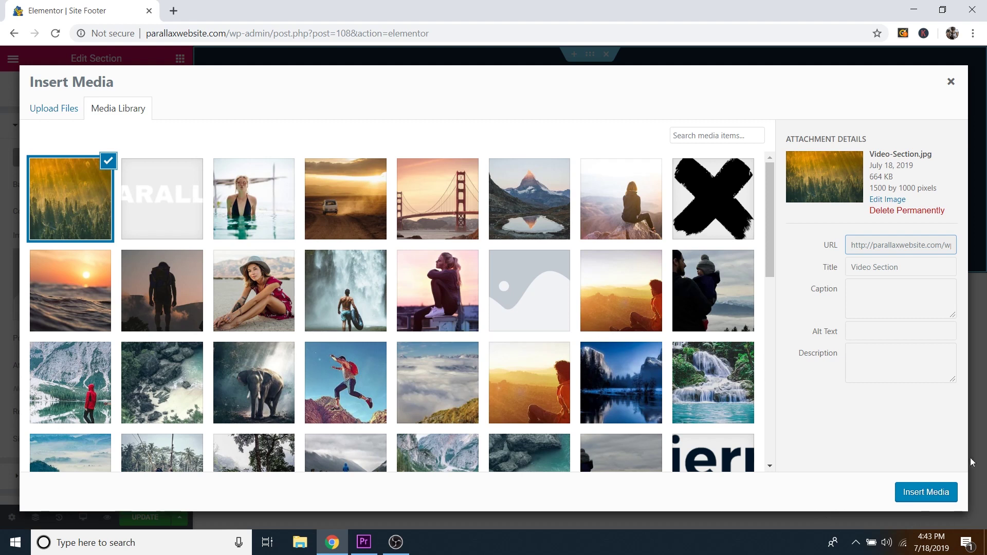
pyautogui.click(928, 493)
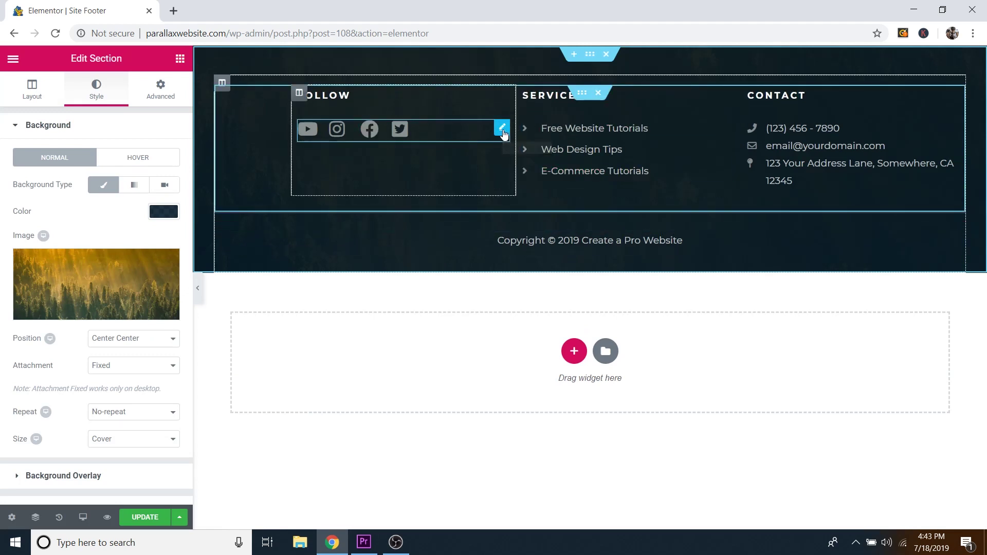
# Step: Open the social Icon List and check the YouTube, Instagram and Facebook item links
pyautogui.click(502, 130)
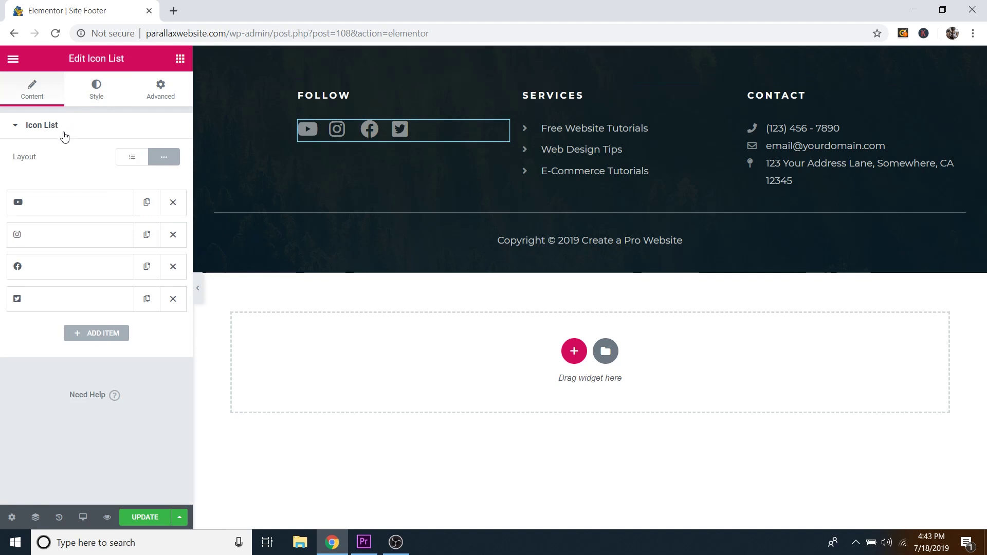
pyautogui.click(44, 205)
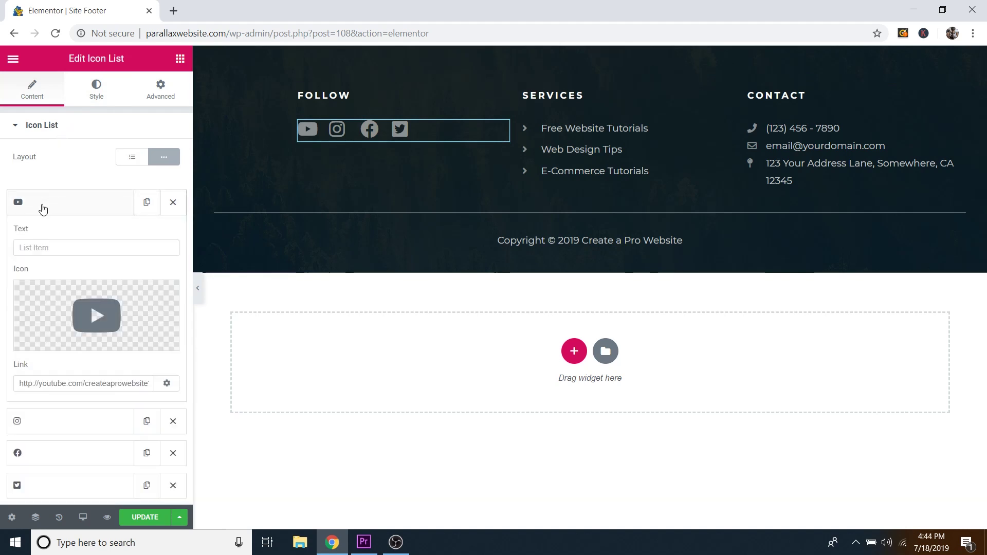
pyautogui.scroll(-2, 95, 309)
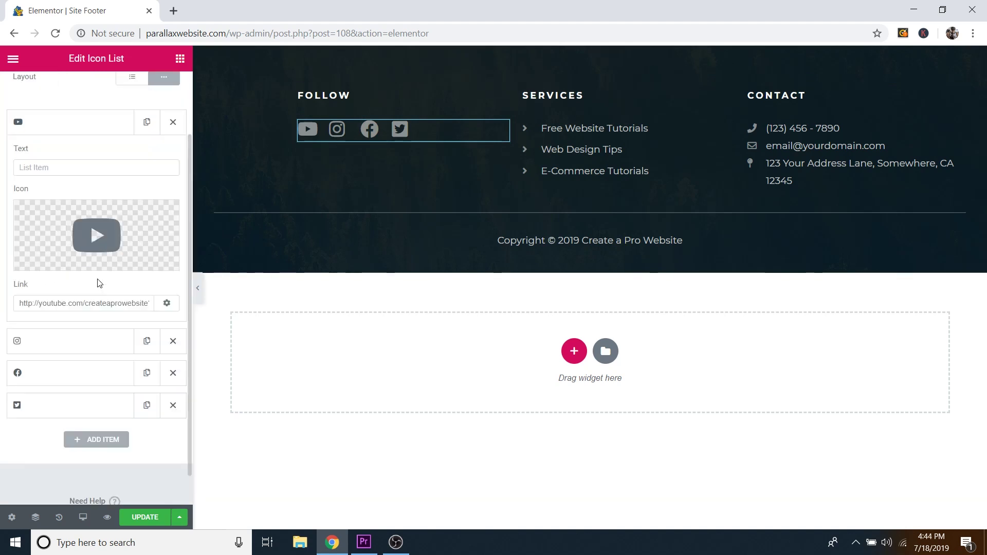
pyautogui.click(82, 304)
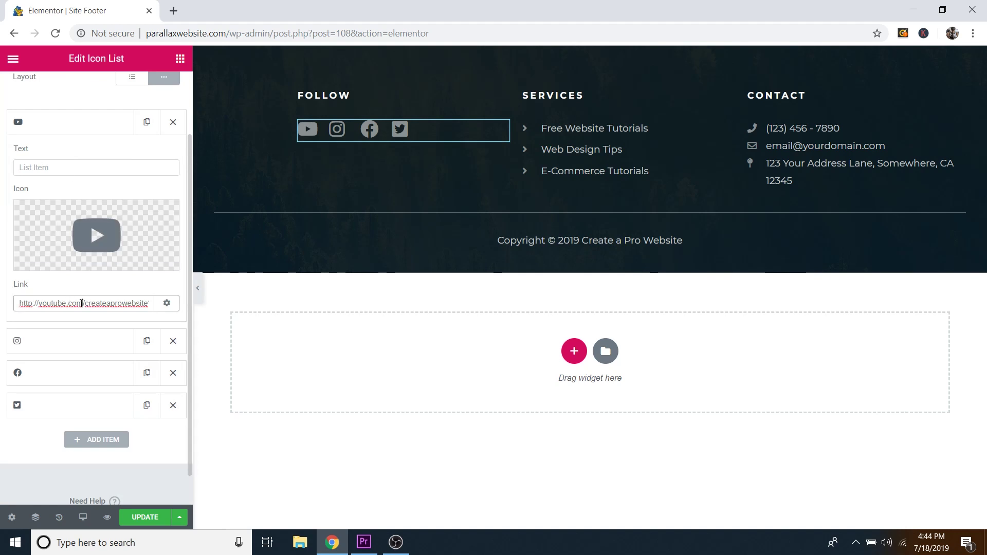
pyautogui.click(51, 130)
pyautogui.click(55, 160)
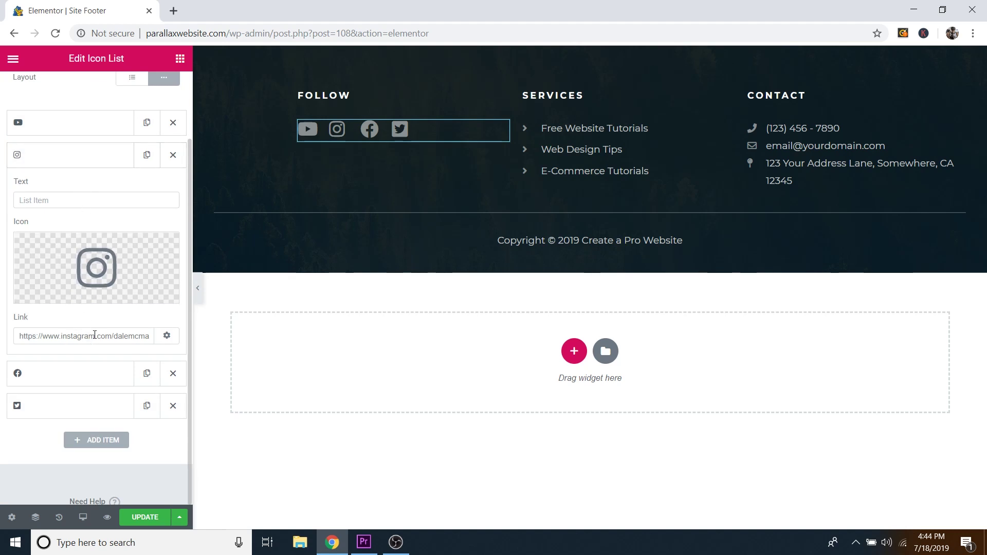
pyautogui.click(41, 159)
pyautogui.click(46, 187)
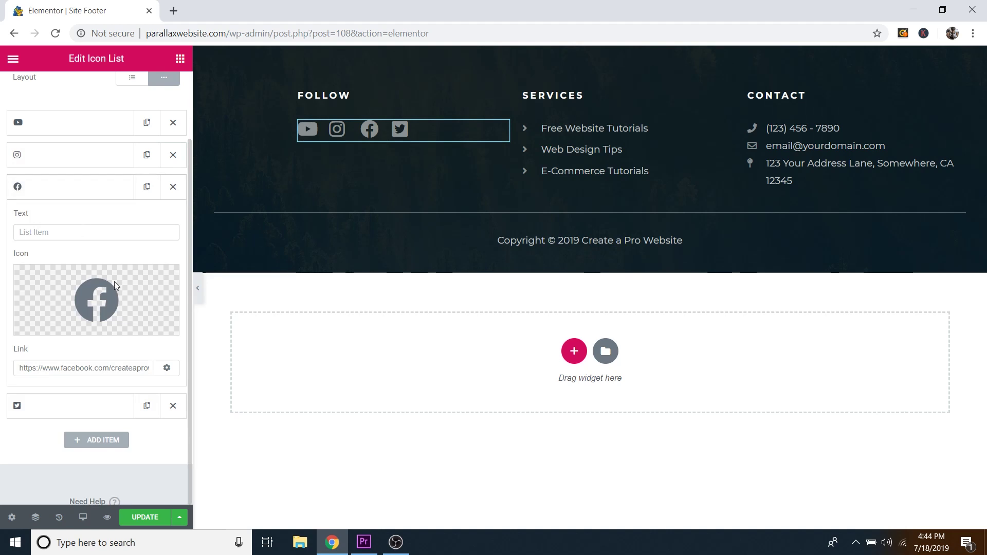
pyautogui.click(72, 187)
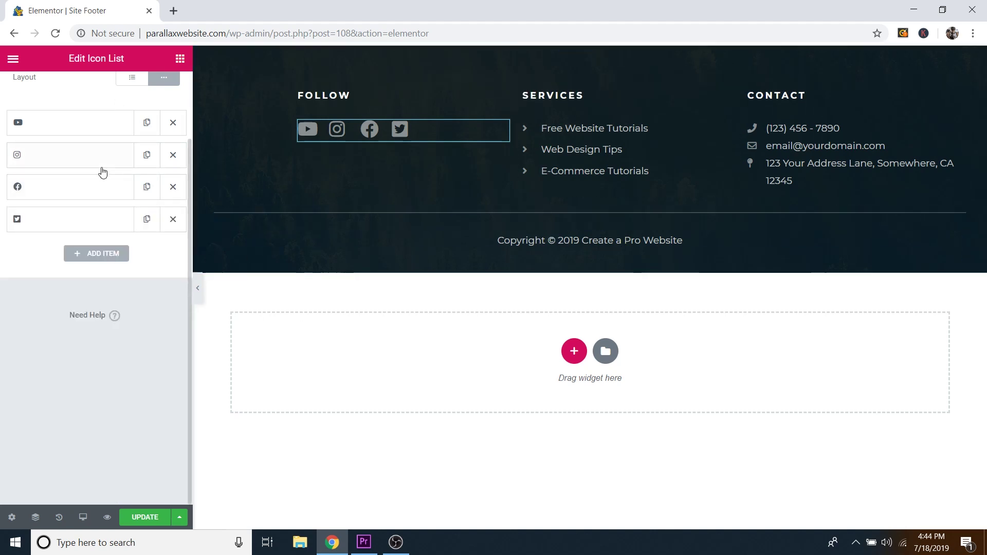
# Step: Show the icon list's icon style settings: size 28 with a red hover colour
pyautogui.scroll(3, 101, 169)
pyautogui.click(96, 90)
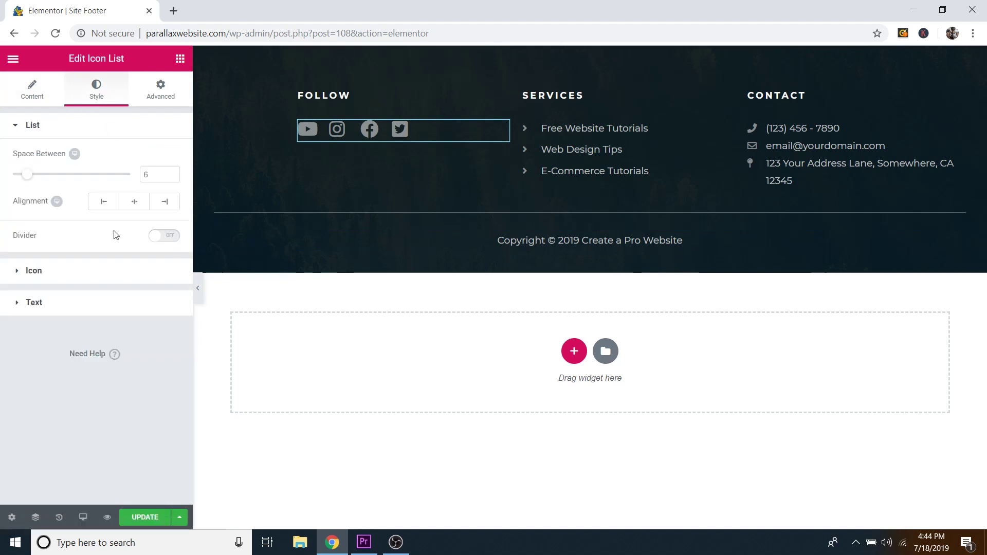
pyautogui.click(89, 271)
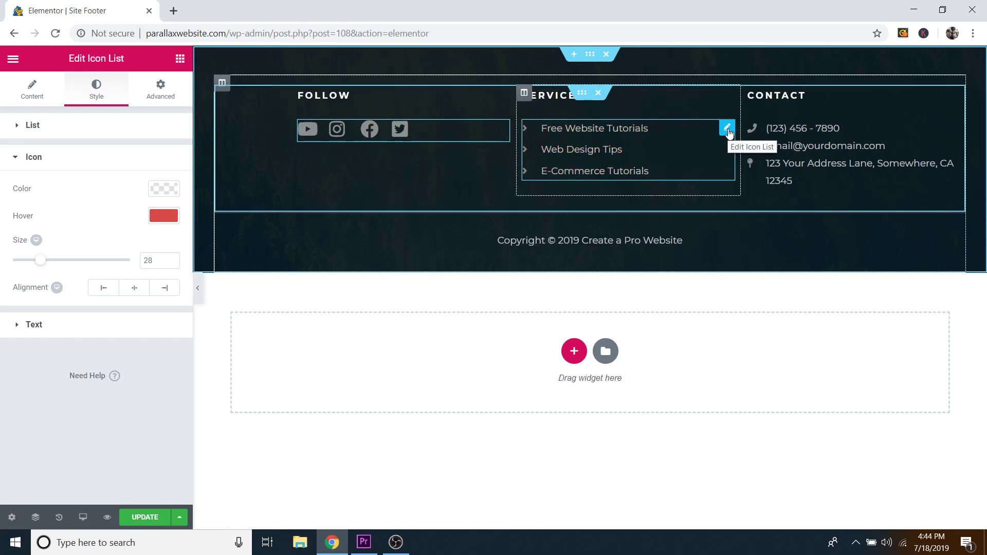
# Step: Review the Services list and 'Copyright © 2019 Create a Pro Website' text, then save the footer template
pyautogui.click(727, 128)
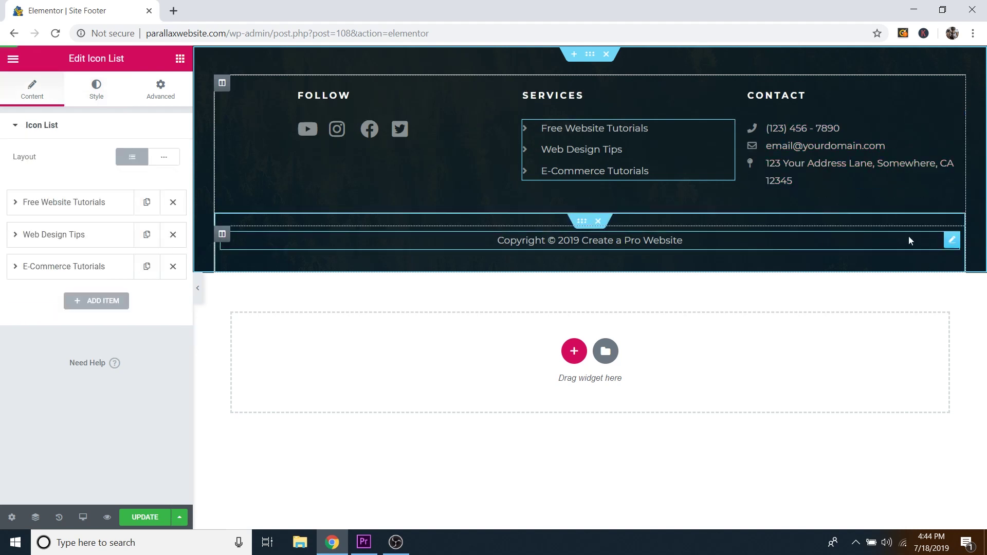
pyautogui.click(950, 242)
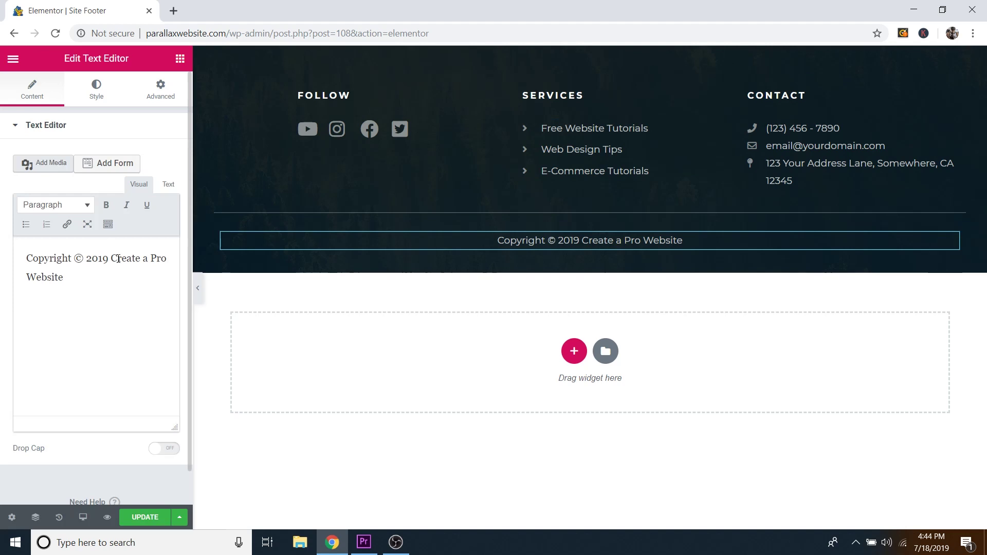
pyautogui.doubleClick(610, 242)
pyautogui.click(690, 226)
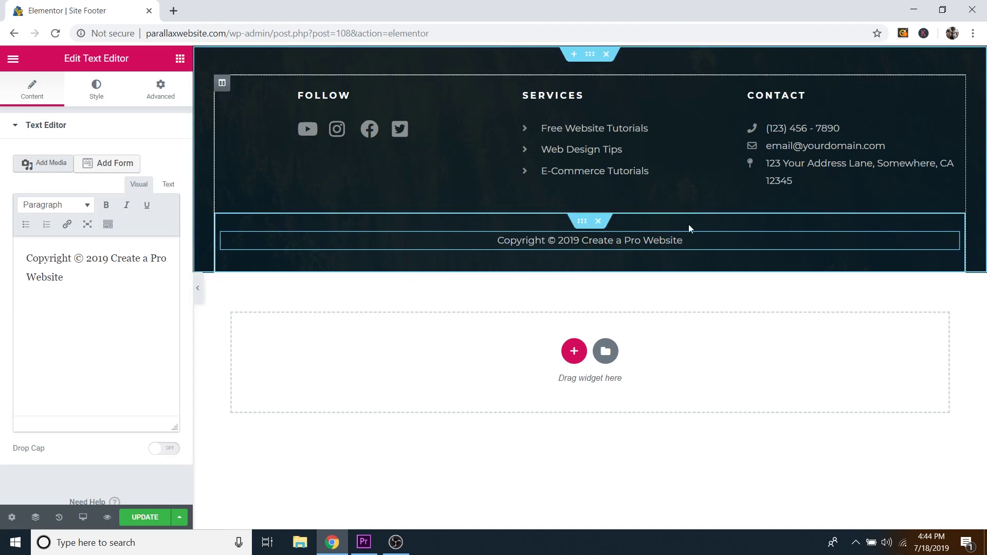
pyautogui.click(138, 519)
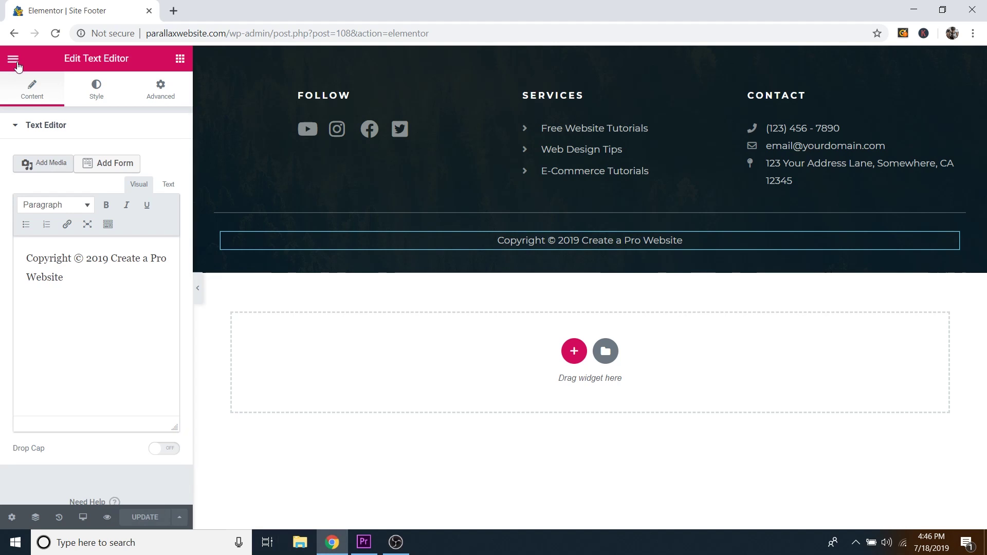
# Step: Return to the WordPress dashboard and start a new WPForms form
pyautogui.click(16, 62)
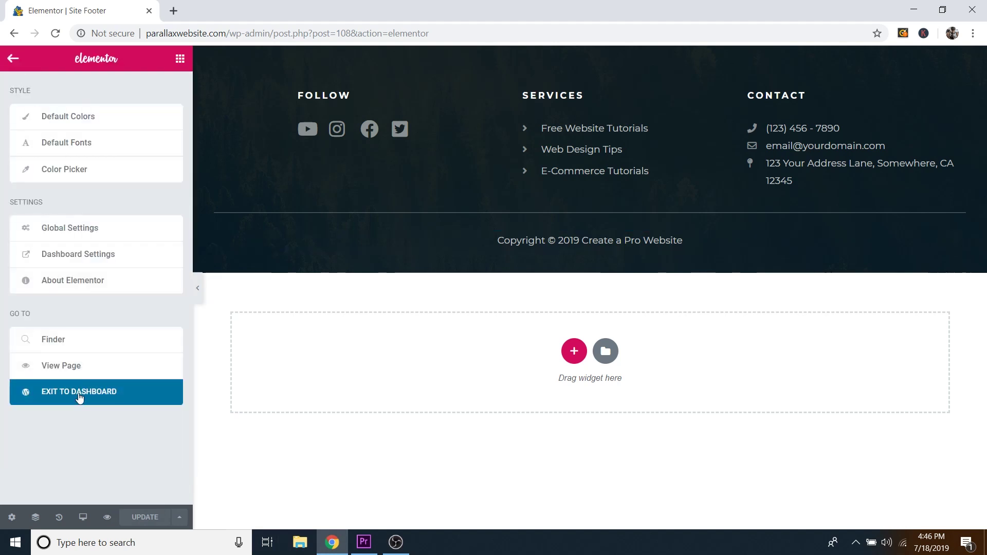
pyautogui.click(86, 395)
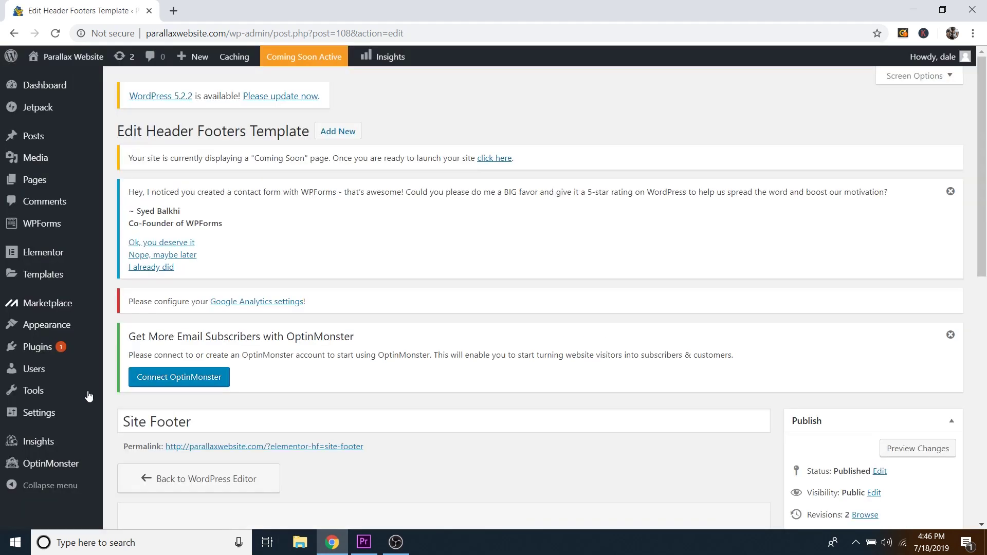
pyautogui.moveTo(60, 233)
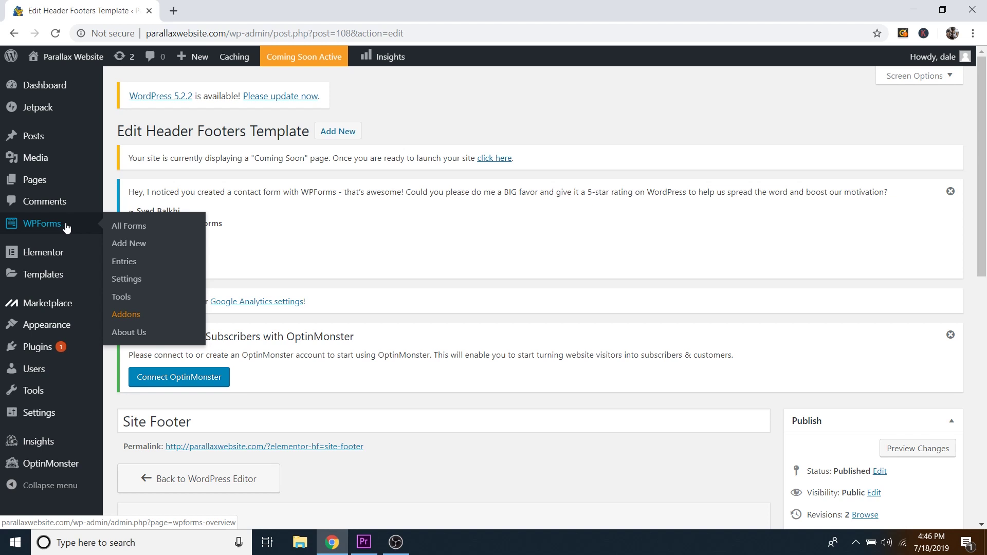
pyautogui.click(139, 246)
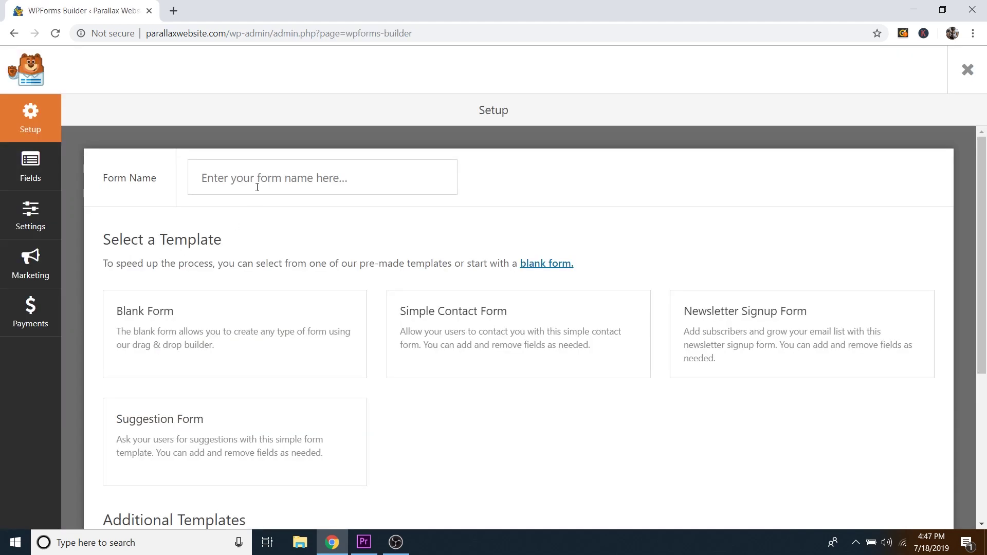
# Step: Name the new form after the site owner and build it from the Simple Contact Form template
pyautogui.click(259, 182)
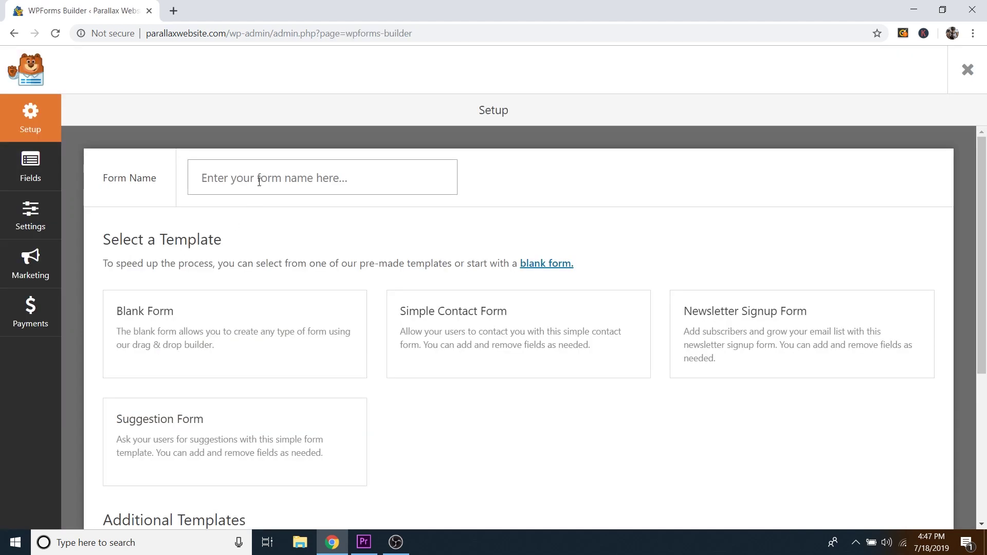
pyautogui.write("Dale's Contact Form")
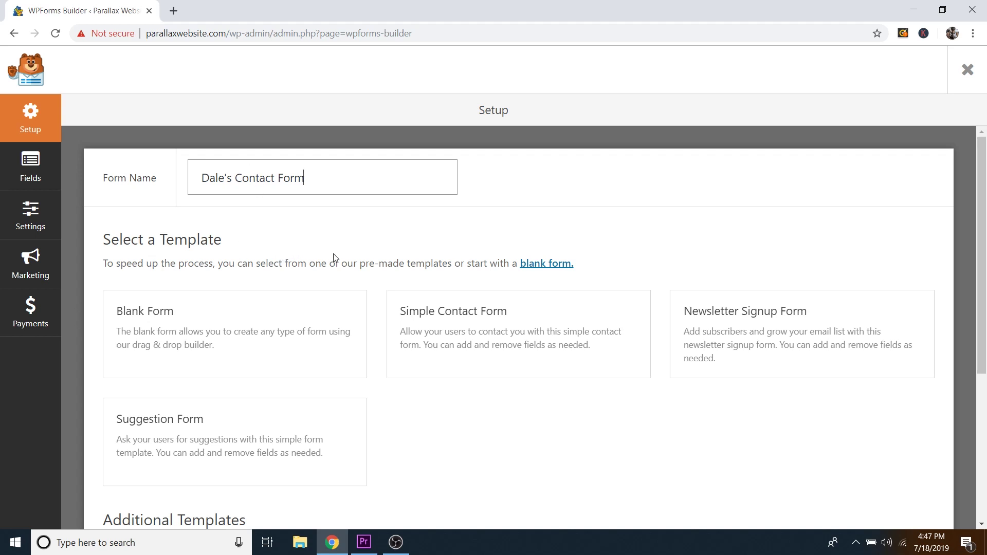
pyautogui.scroll(-1, 519, 313)
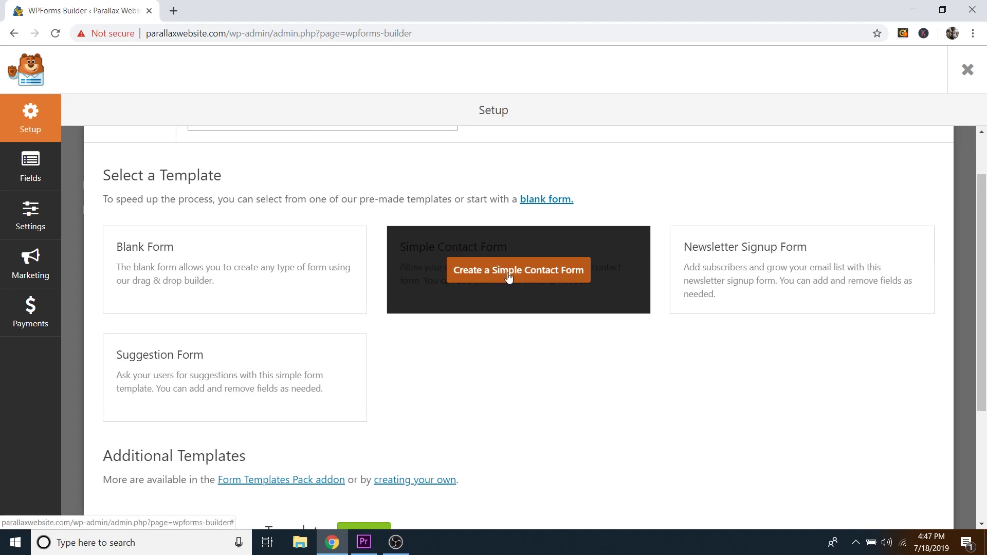
pyautogui.click(509, 273)
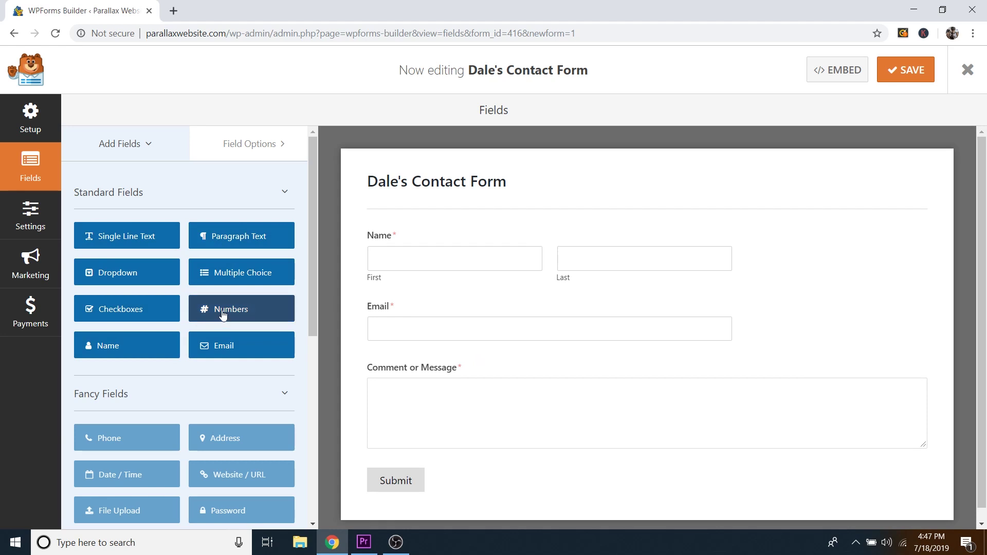
pyautogui.moveTo(291, 310); pyautogui.dragTo(422, 366)
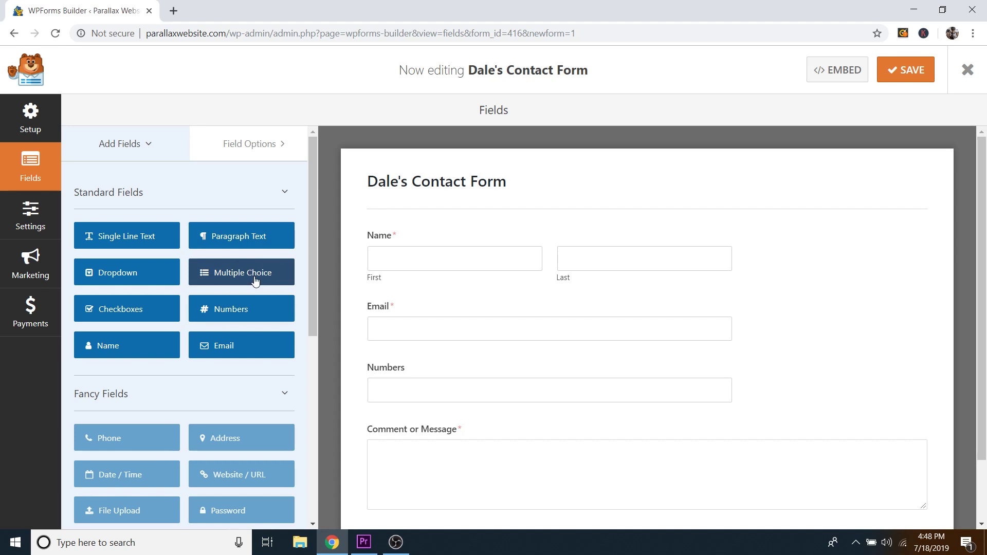
pyautogui.moveTo(617, 375)
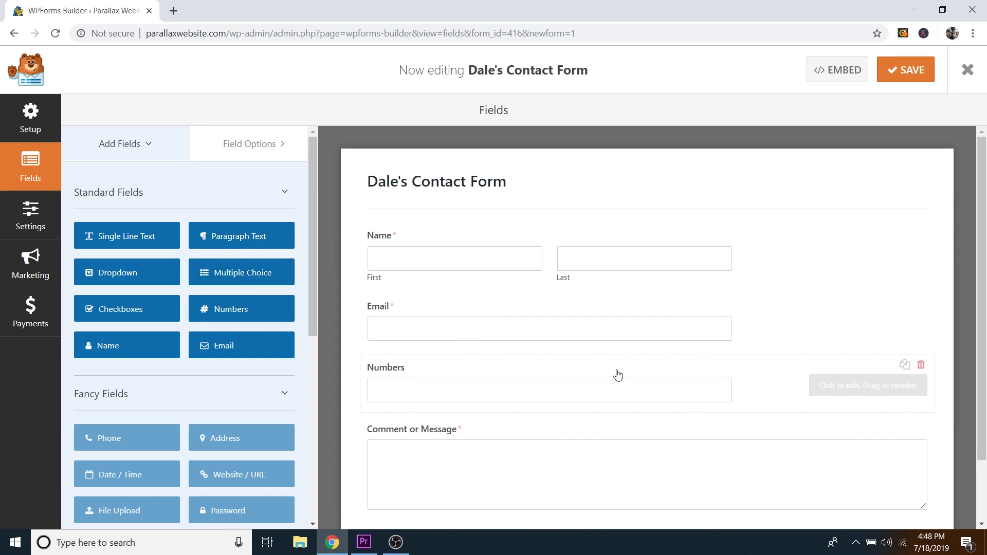
pyautogui.click(920, 366)
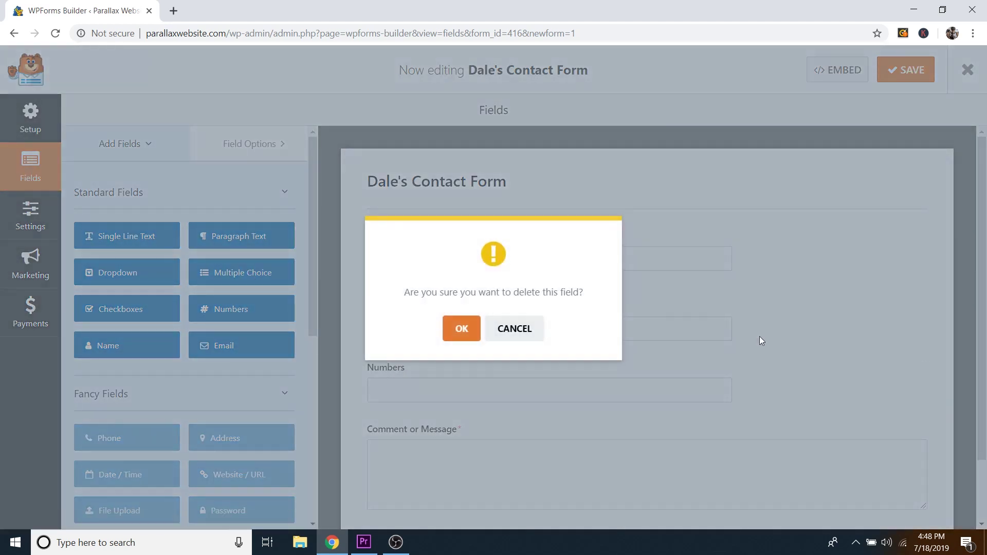
pyautogui.click(459, 328)
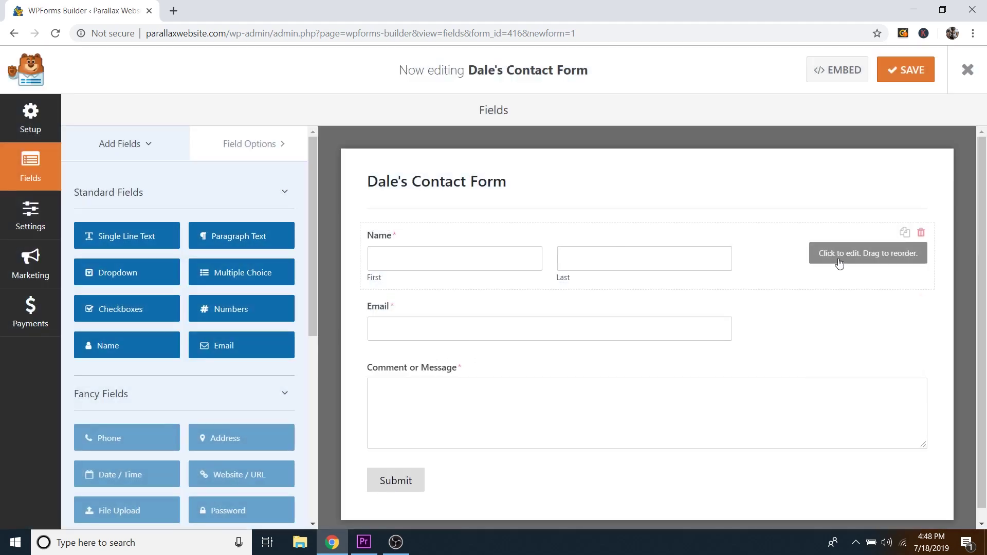
pyautogui.click(795, 242)
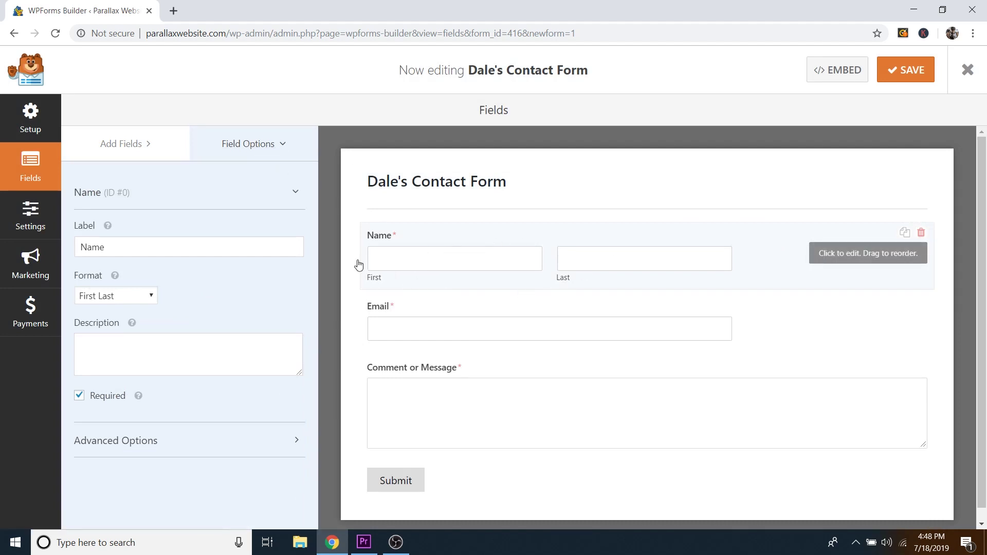
pyautogui.click(141, 299)
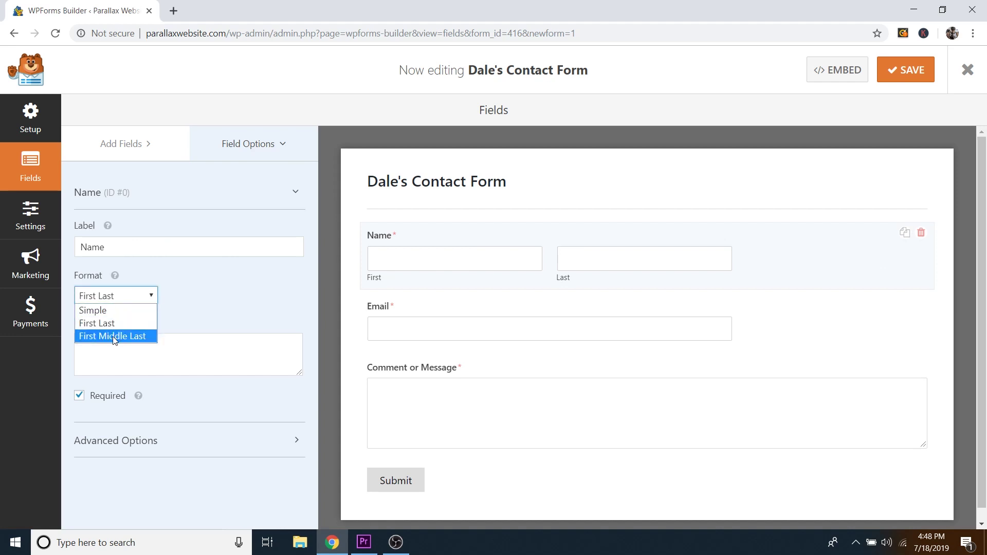
pyautogui.click(126, 298)
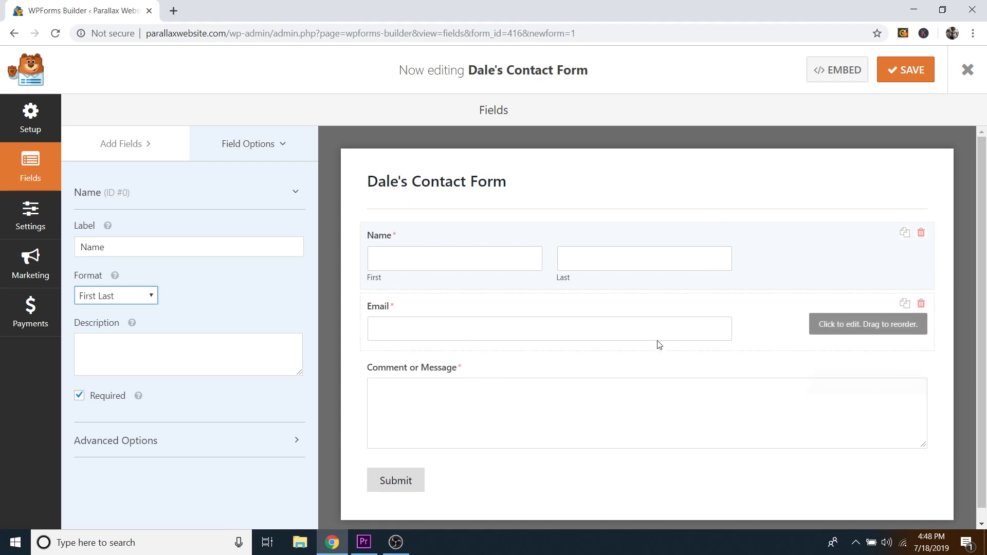
# Step: Open the form's General settings and place the caret in the Submit button text field
pyautogui.click(33, 214)
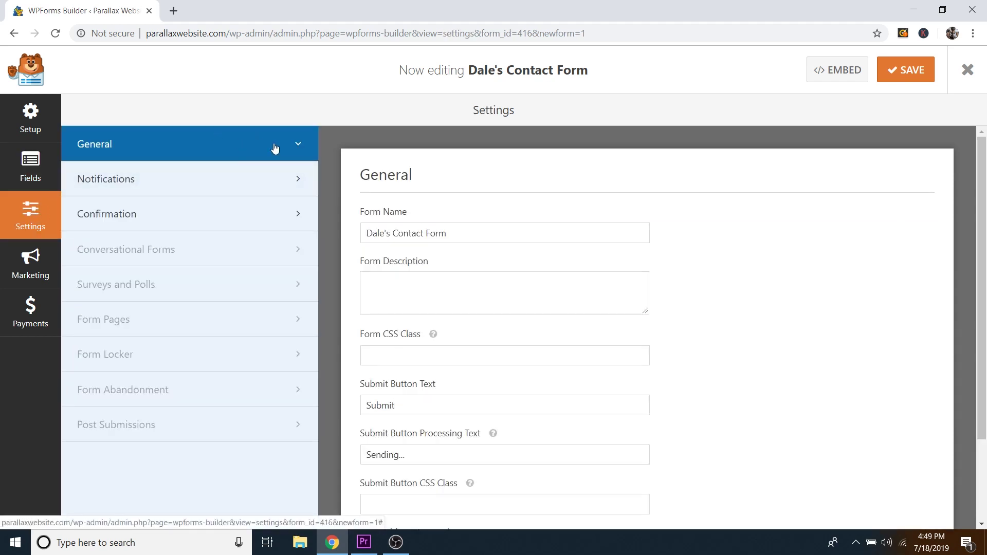
pyautogui.scroll(-1, 669, 282)
pyautogui.scroll(-1, 679, 283)
pyautogui.click(482, 280)
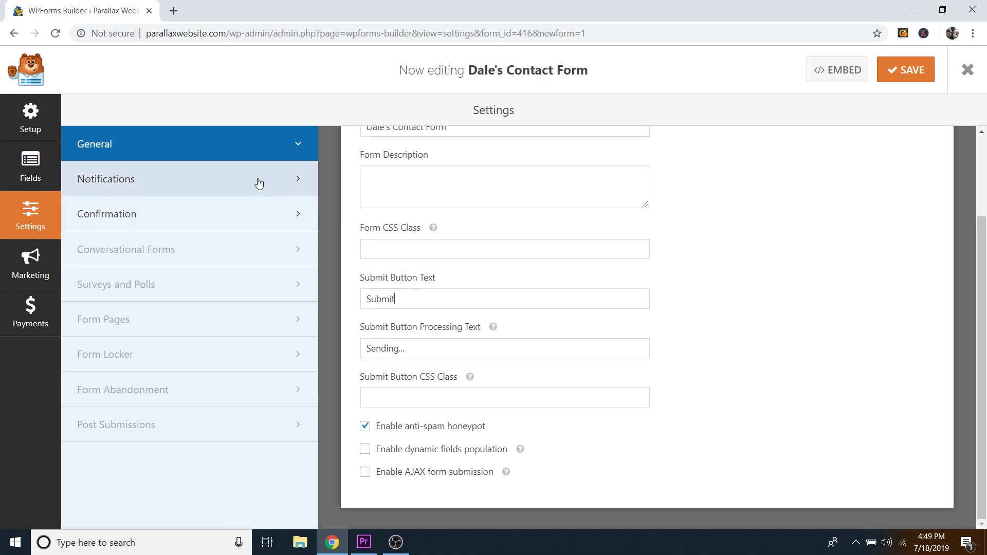
# Step: Send the form's notifications to the site owner's e-mail address instead of {admin_email}
pyautogui.click(216, 181)
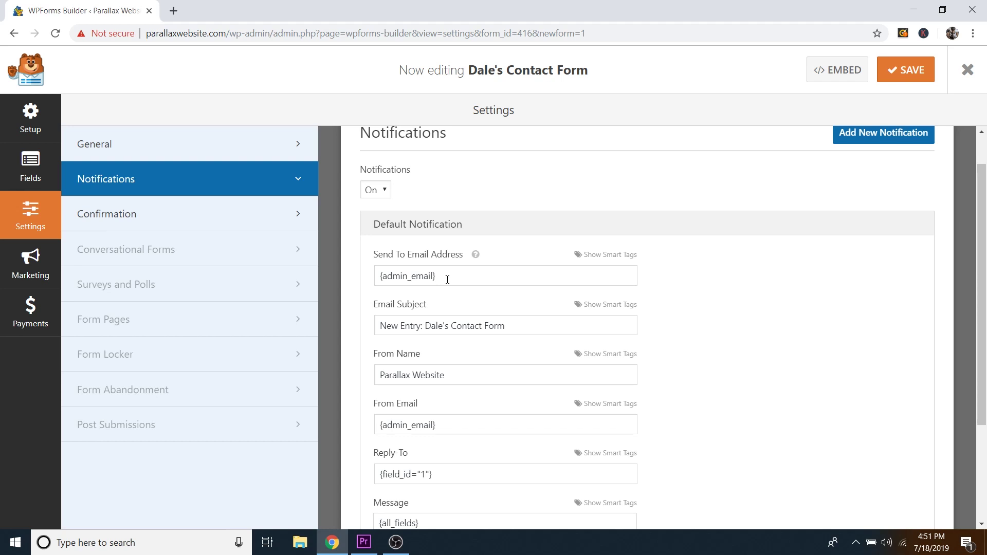
pyautogui.press('BackSpace')
pyautogui.press('BackSpace')
pyautogui.press('BackSpace')
pyautogui.press('BackSpace')
pyautogui.press('BackSpace')
pyautogui.press('BackSpace')
pyautogui.press('BackSpace')
pyautogui.press('BackSpace')
pyautogui.press('BackSpace')
pyautogui.press('BackSpace')
pyautogui.press('BackSpace')
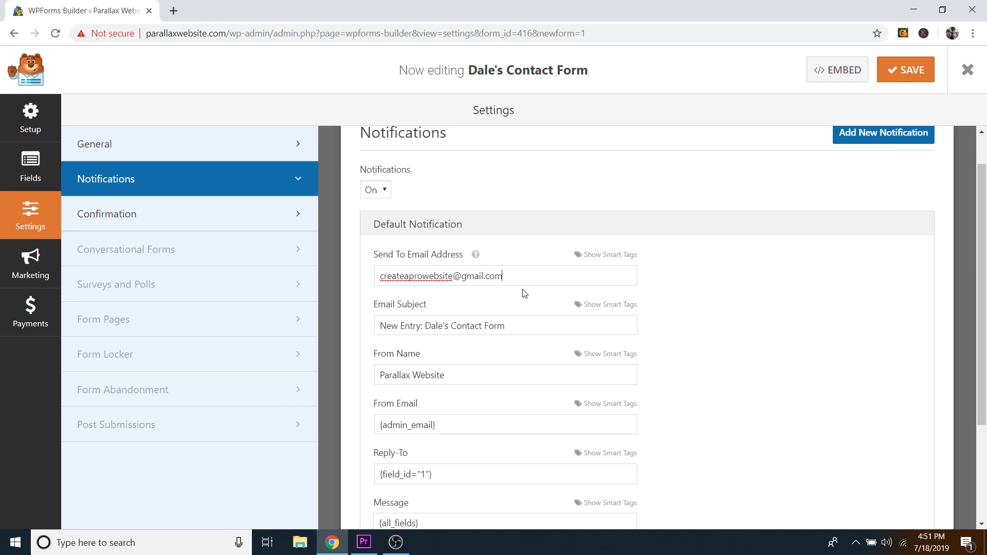
pyautogui.scroll(-2, 525, 293)
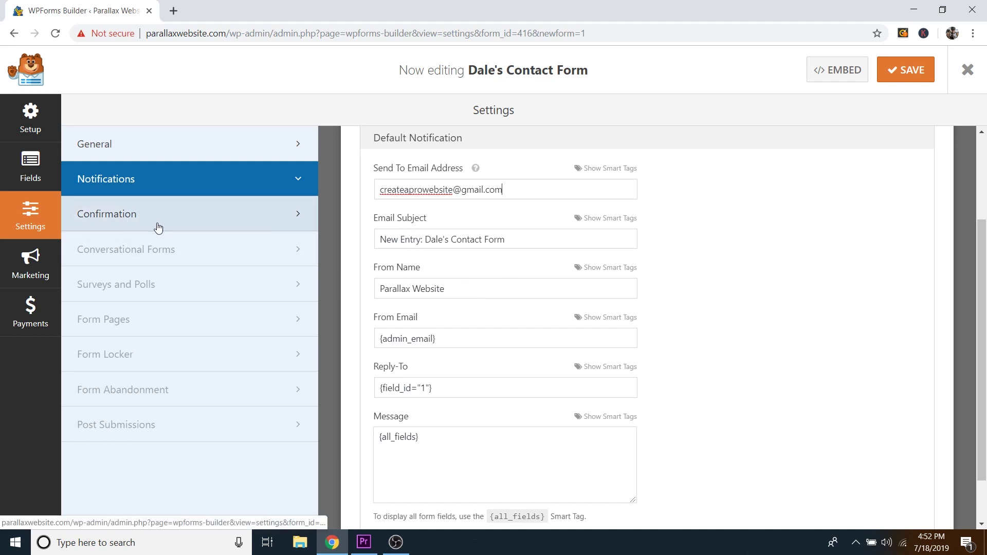
# Step: Keep the form's confirmation type as Message ('Thanks for contacting us!') and save the form
pyautogui.click(126, 214)
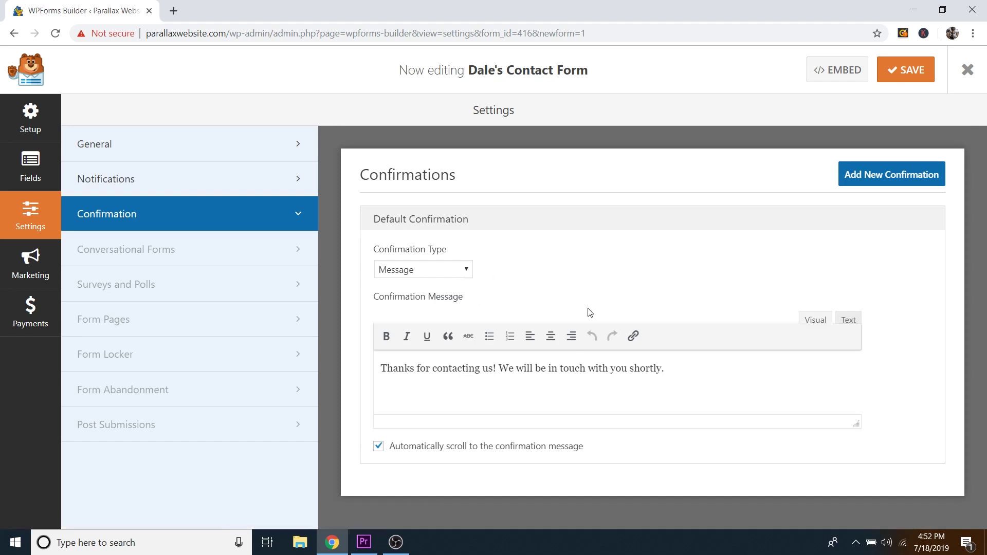
pyautogui.click(453, 269)
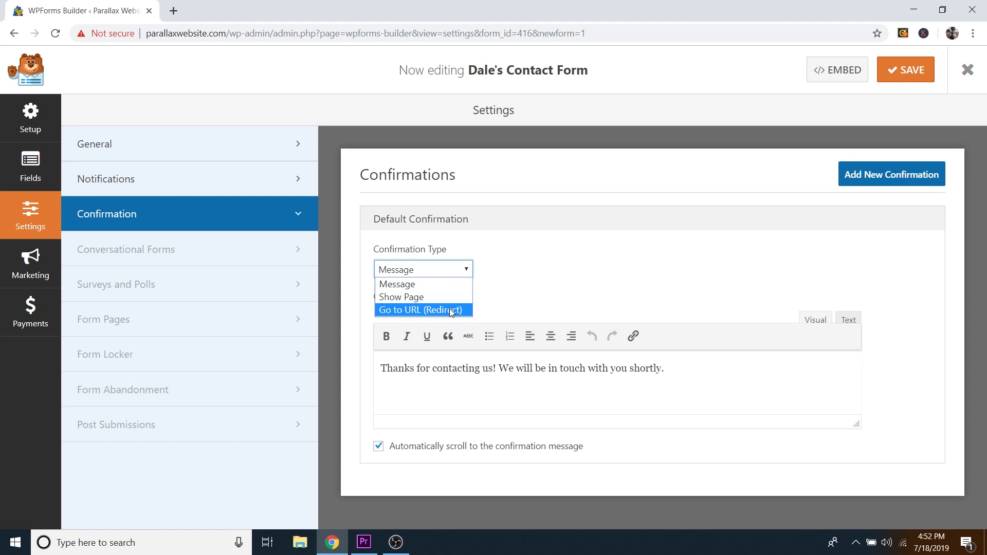
pyautogui.click(436, 284)
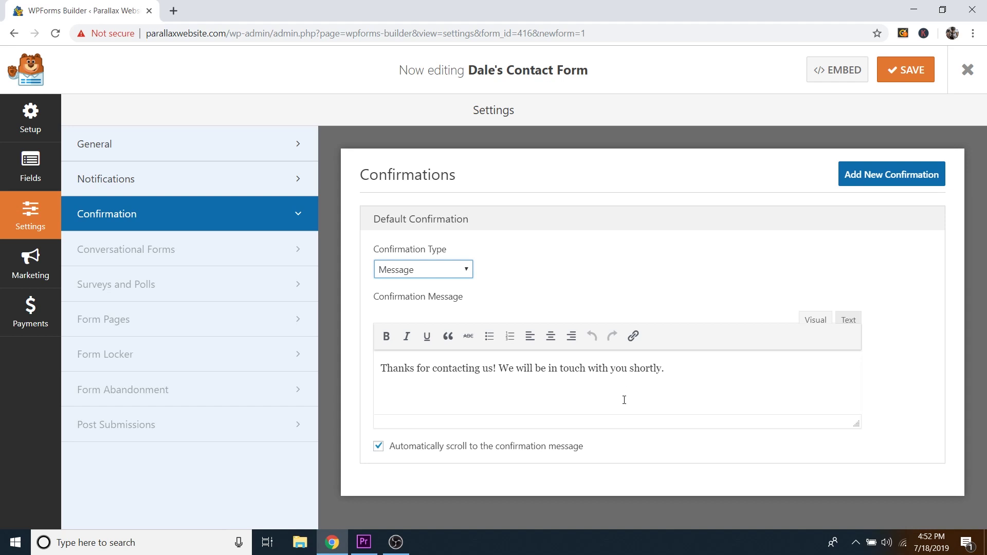
pyautogui.click(904, 74)
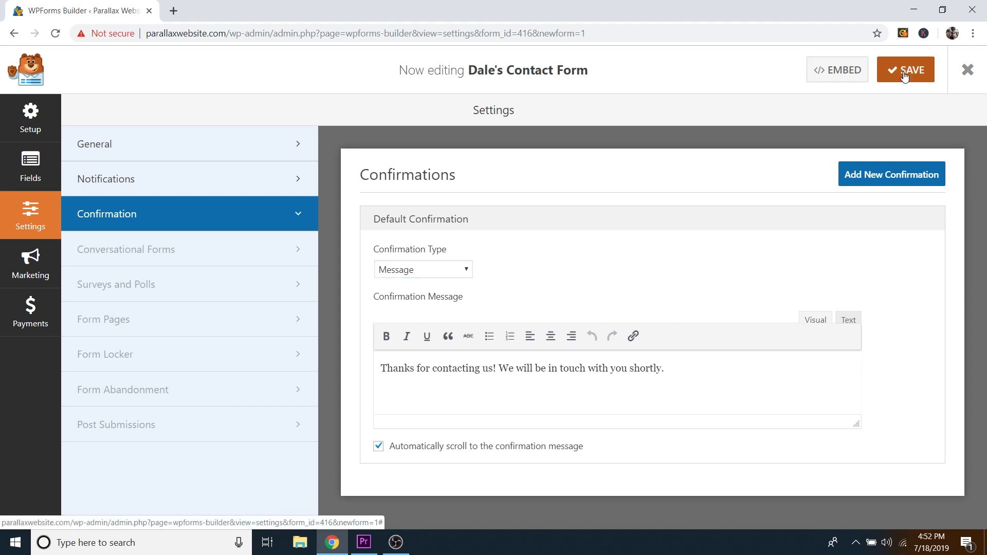
# Step: Exit the form builder and delete the sample forms Contact Form 1 and Newsletter Signup Form
pyautogui.click(967, 70)
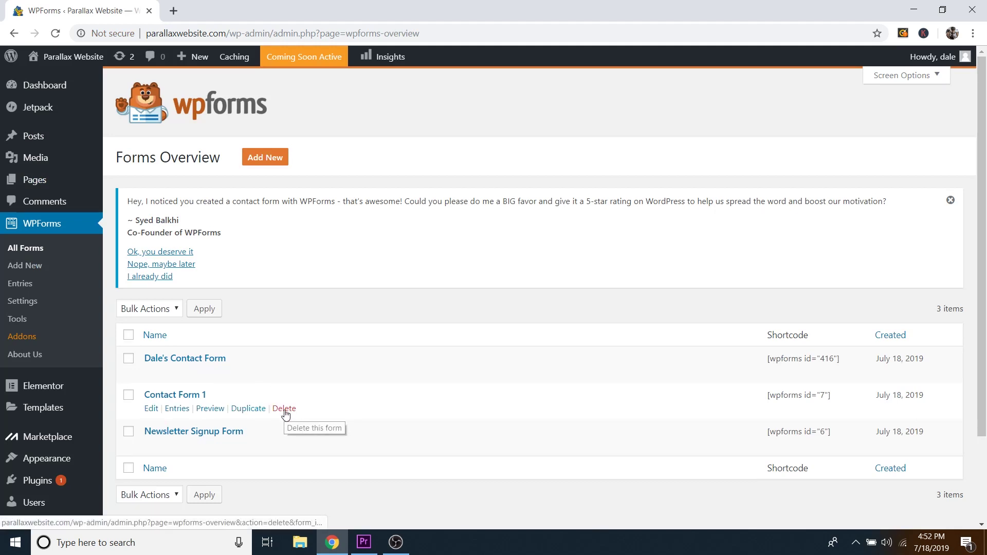
pyautogui.click(285, 409)
pyautogui.click(457, 327)
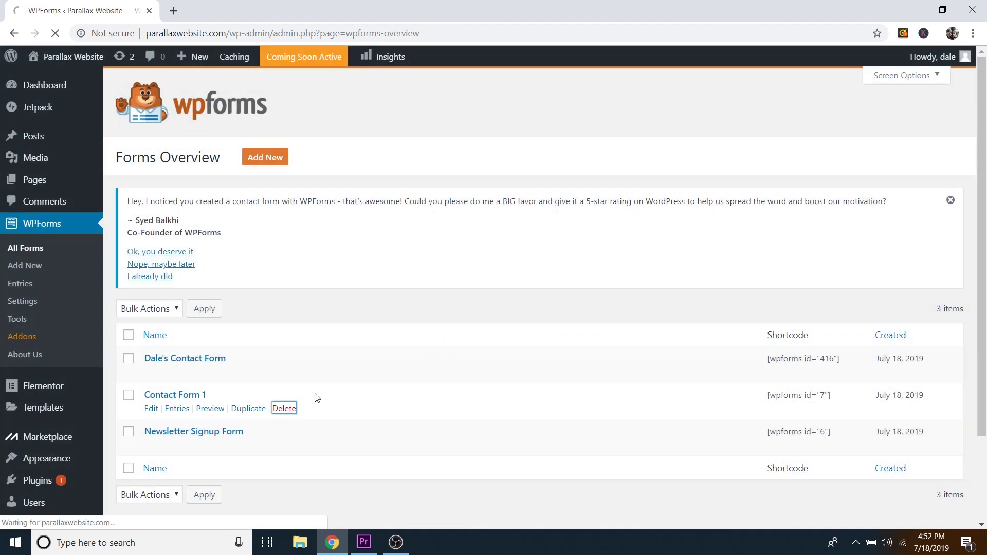
pyautogui.click(441, 333)
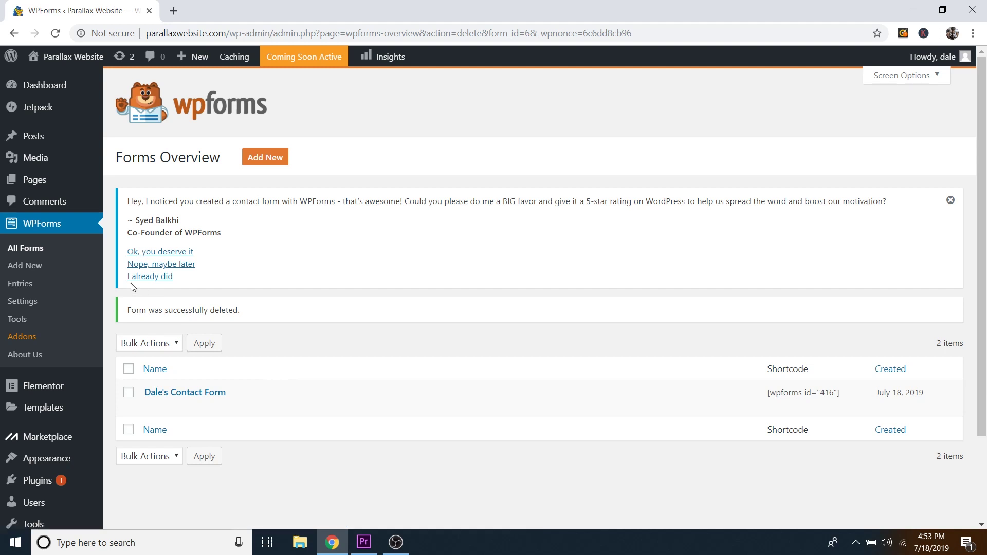
pyautogui.scroll(-2, 108, 291)
pyautogui.moveTo(45, 419)
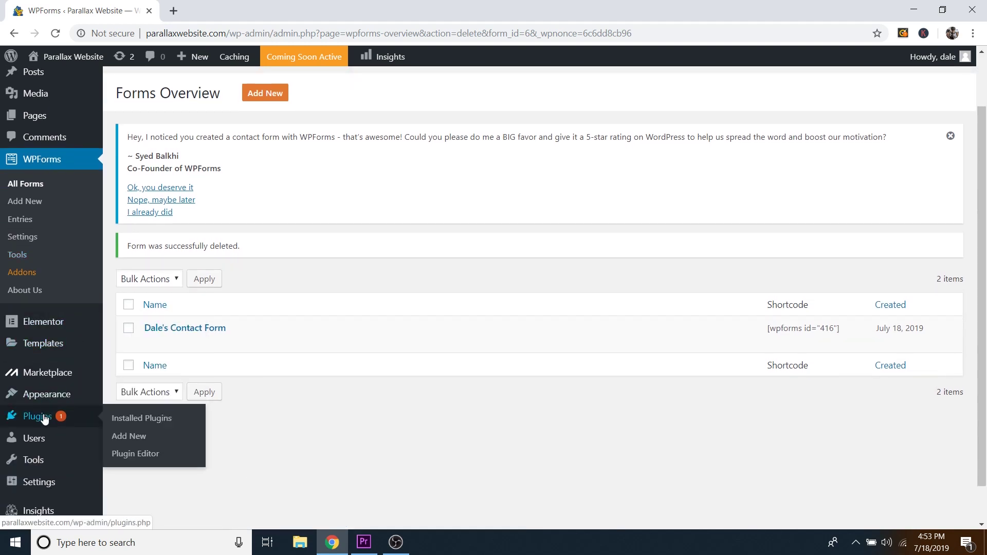
# Step: Search the plugin directory for 'elementor', then install and activate Essential Addons for Elementor
pyautogui.click(141, 441)
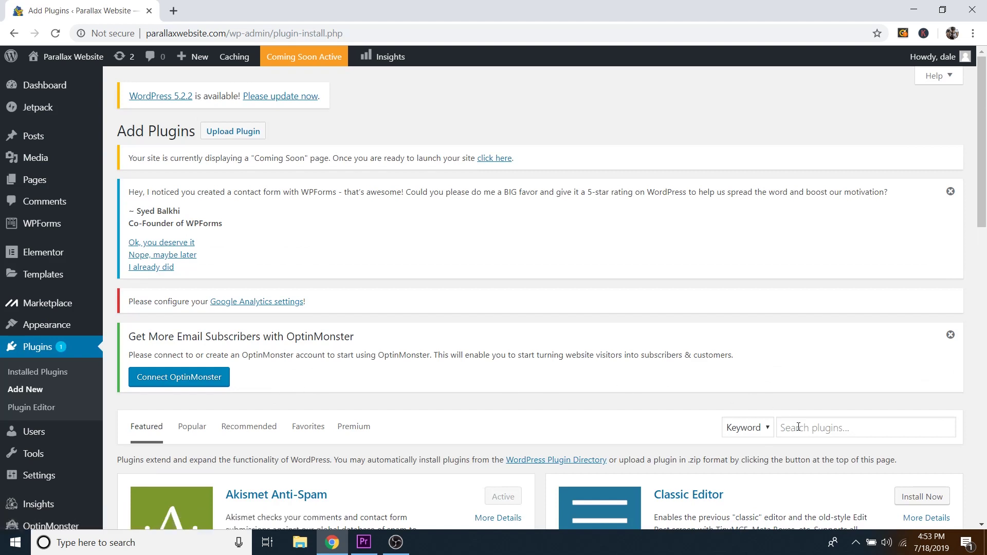
pyautogui.click(798, 427)
pyautogui.write('elementor')
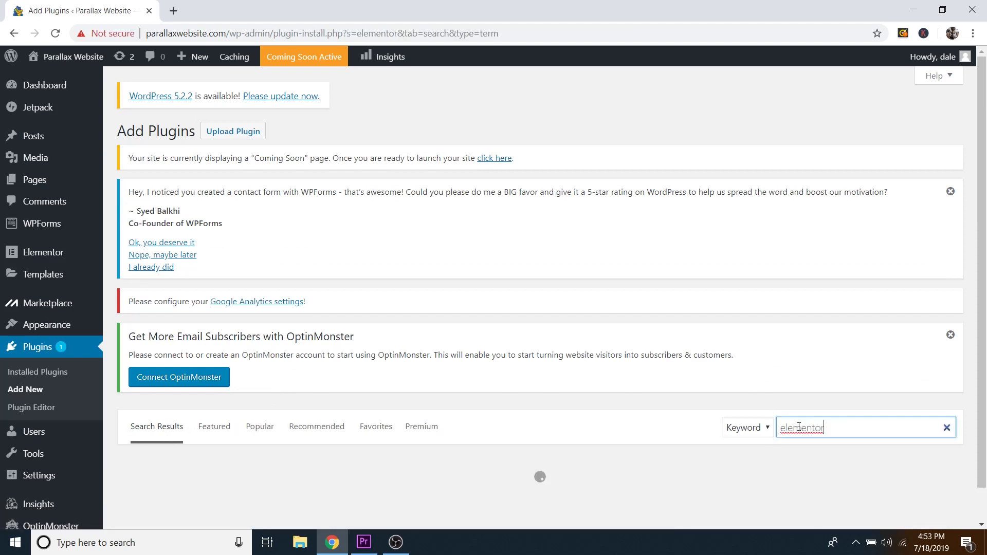
pyautogui.scroll(-5, 792, 360)
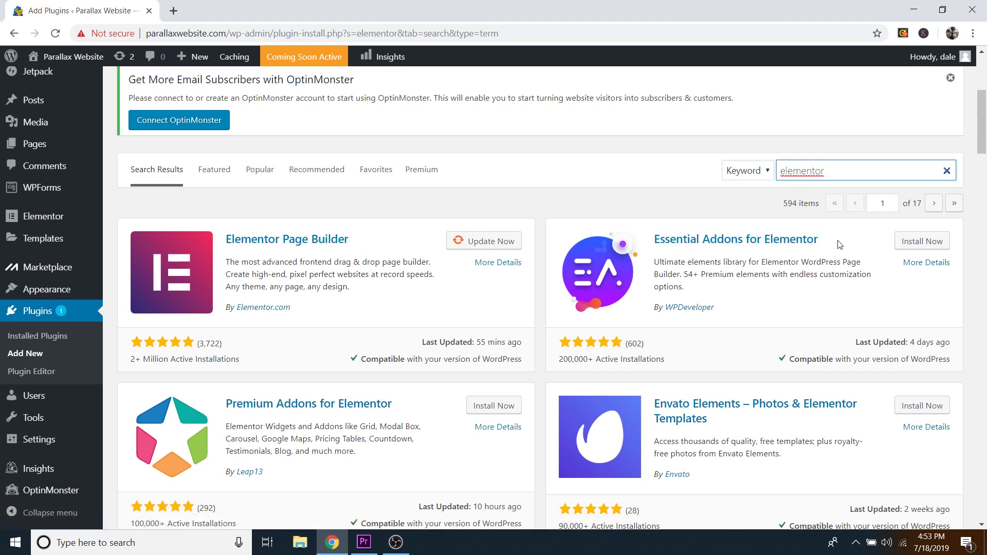
pyautogui.click(929, 245)
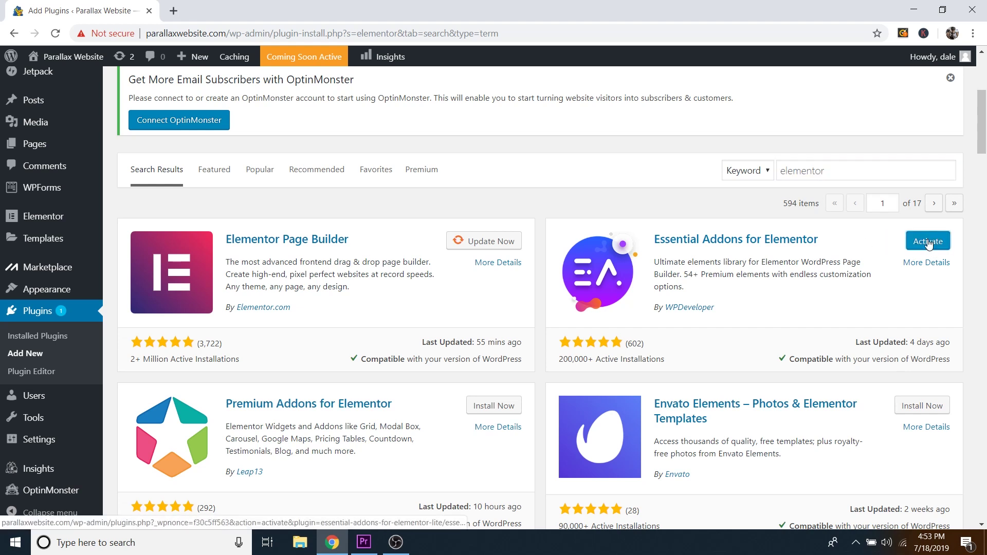
pyautogui.click(927, 245)
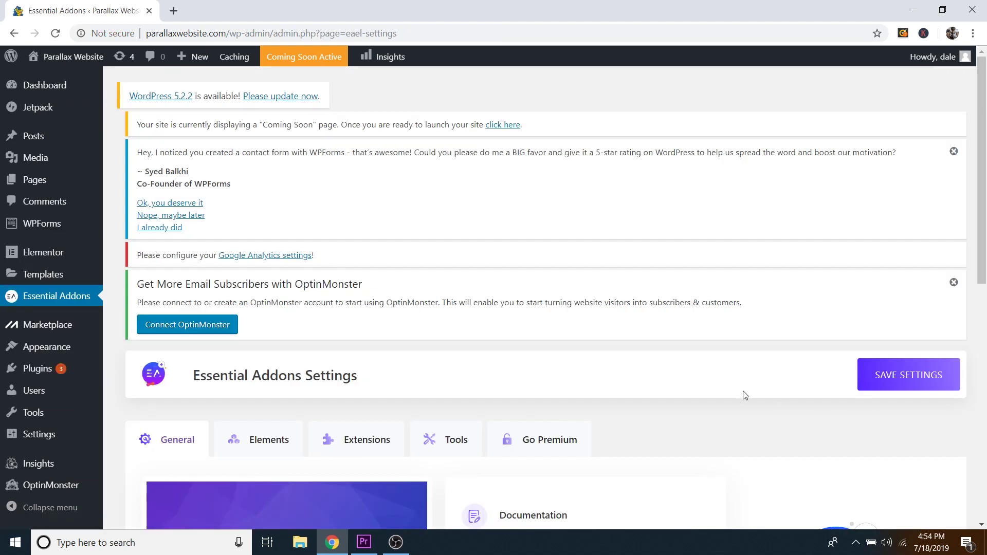
# Step: Open the HOME page in Elementor, scroll to Contact Me, and search widgets for 'ea wp'
pyautogui.moveTo(96, 67)
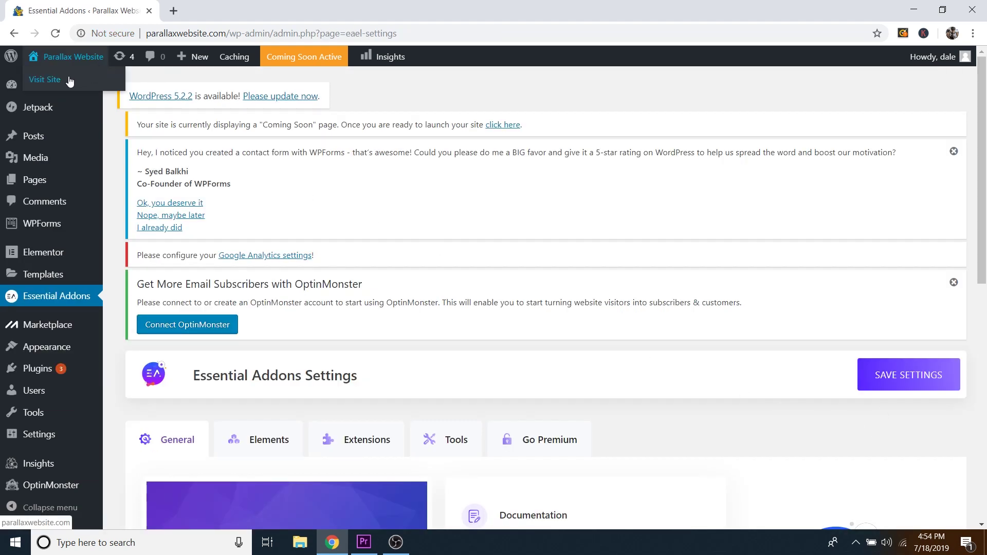
pyautogui.click(51, 82)
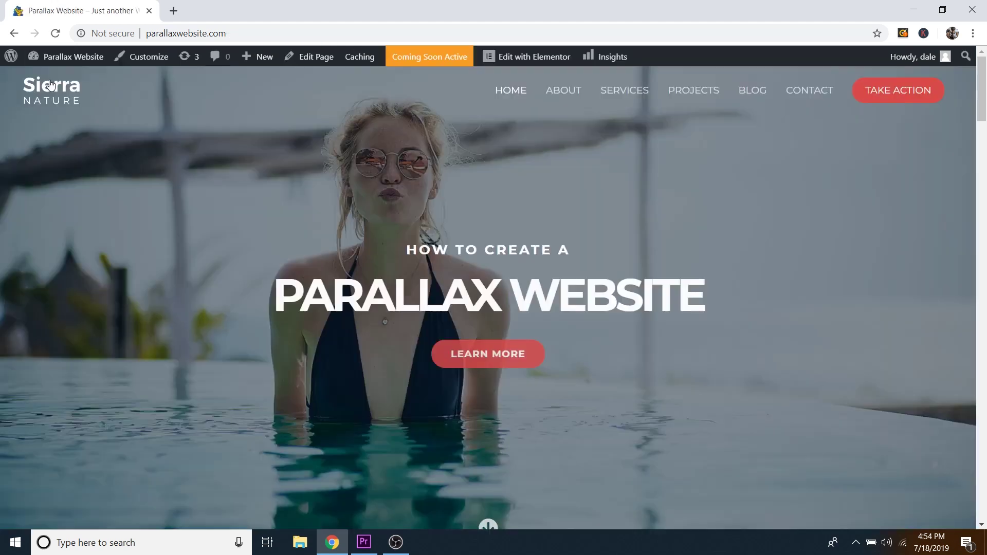
pyautogui.click(521, 61)
pyautogui.scroll(-10, 521, 118)
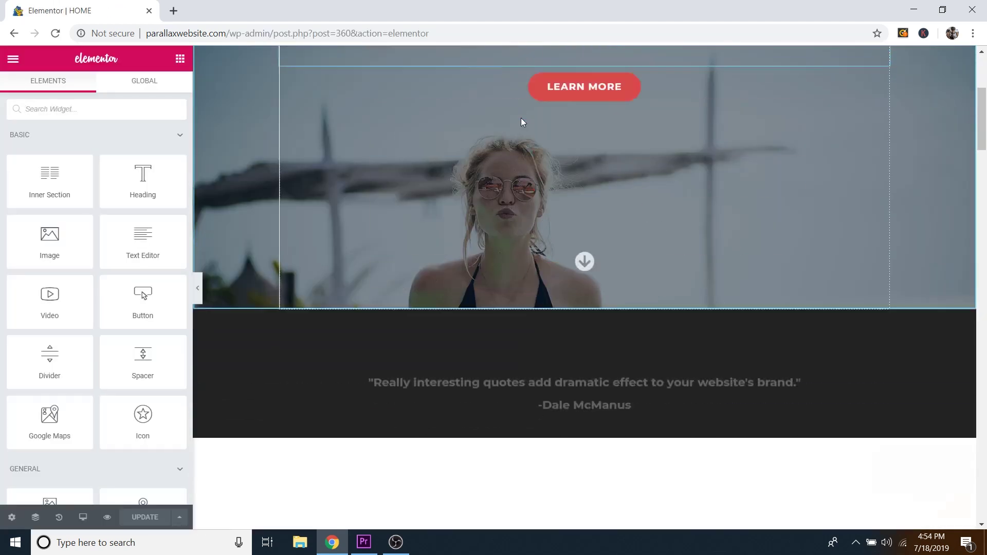
pyautogui.scroll(-20, 521, 195)
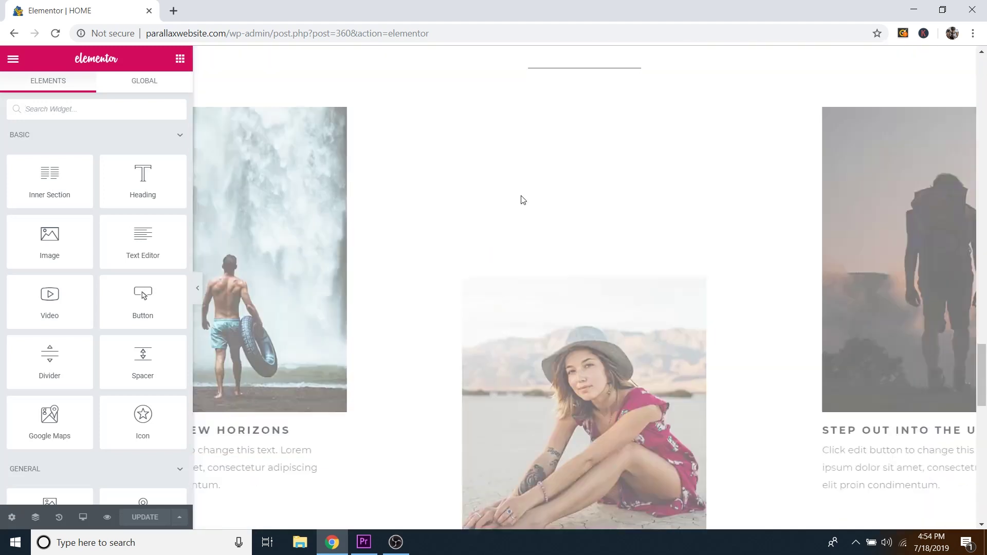
pyautogui.scroll(-5, 522, 196)
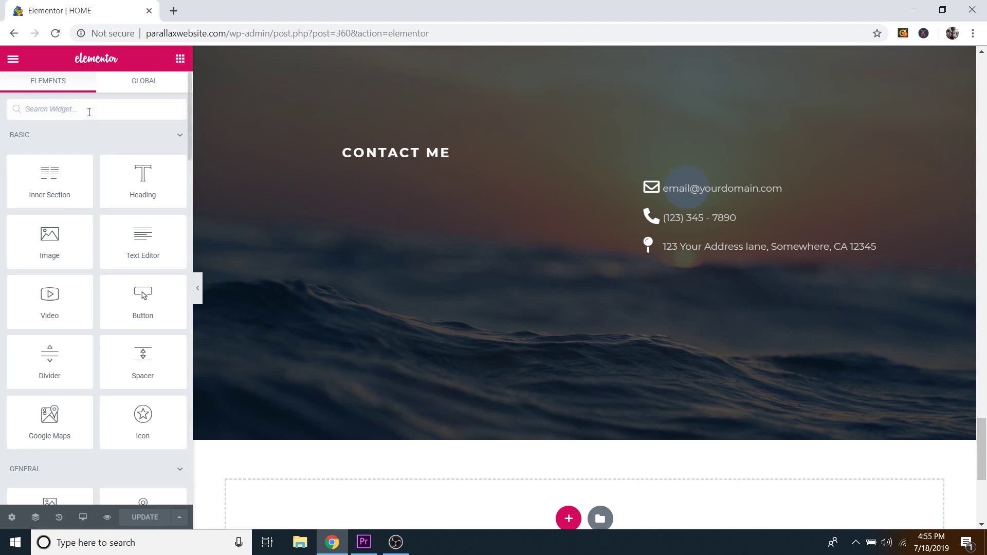
pyautogui.write('ea wp')
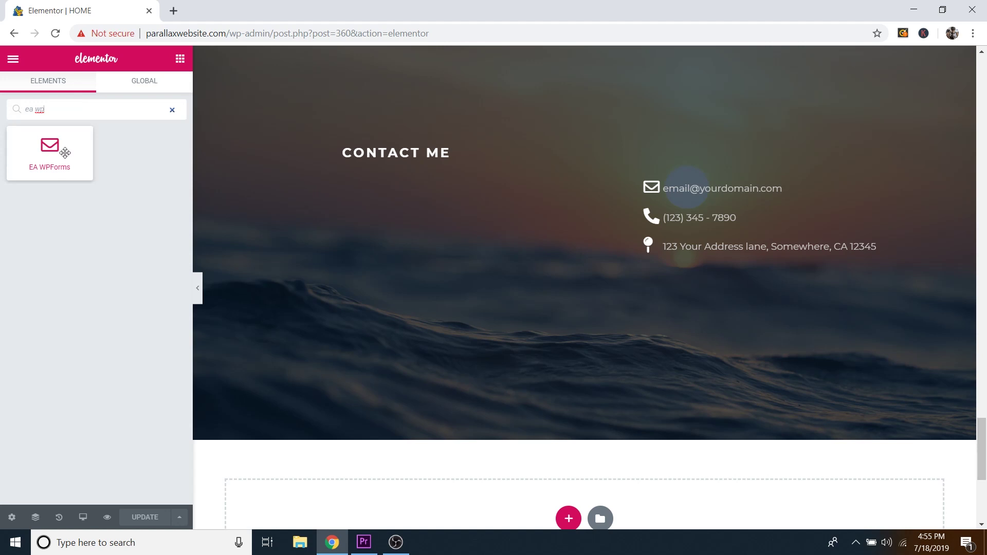
# Step: Drop an EA WPForms widget under CONTACT ME, select the existing contact form, and hide its title
pyautogui.moveTo(45, 148); pyautogui.dragTo(415, 166)
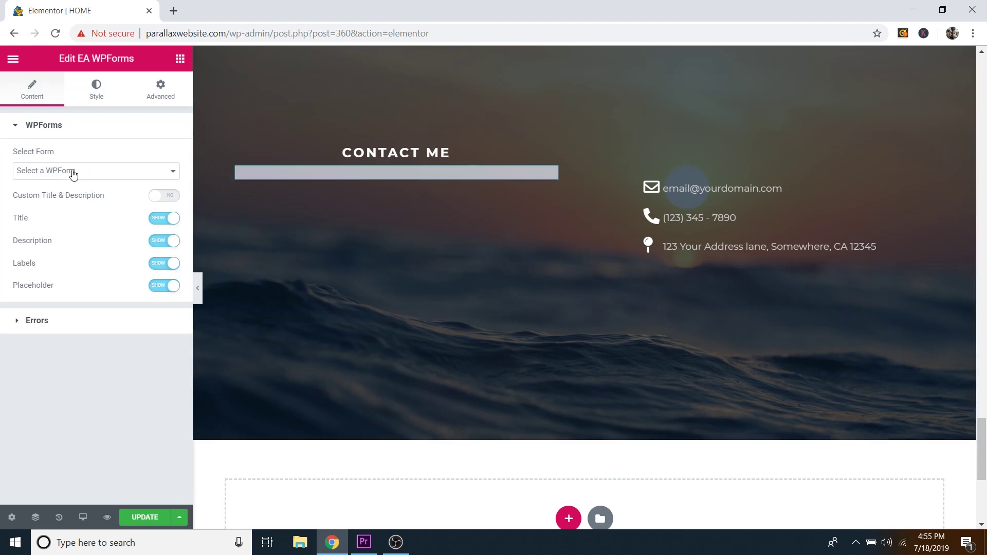
pyautogui.click(72, 174)
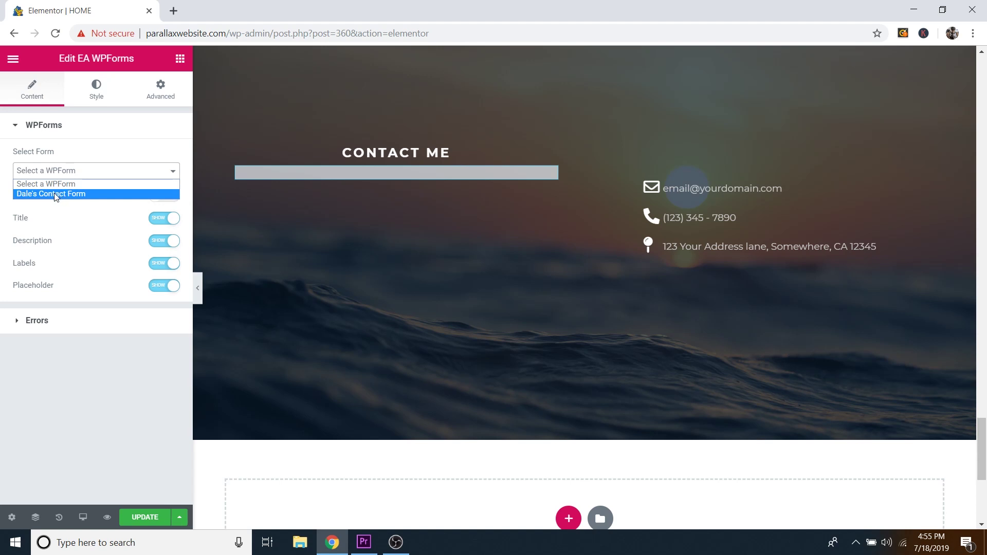
pyautogui.click(55, 199)
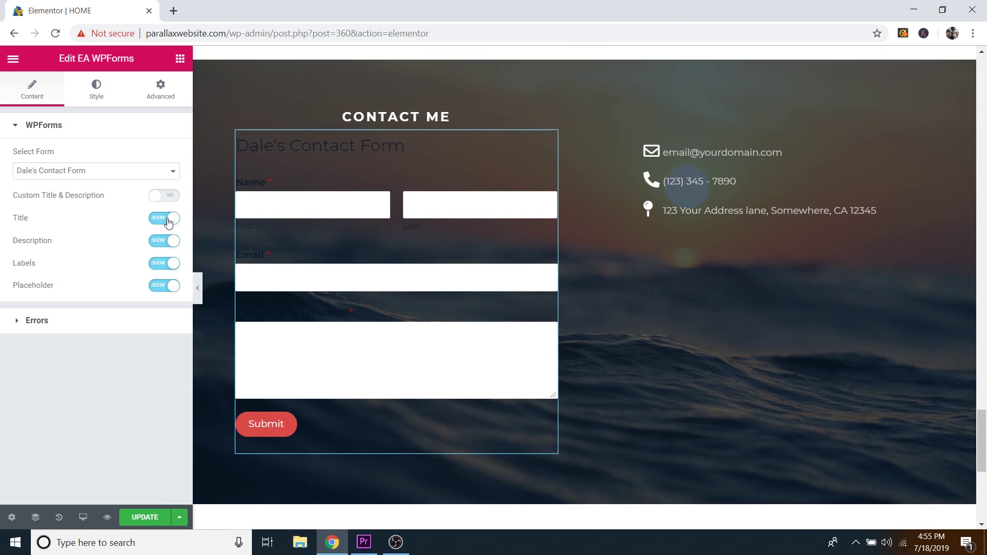
pyautogui.click(165, 220)
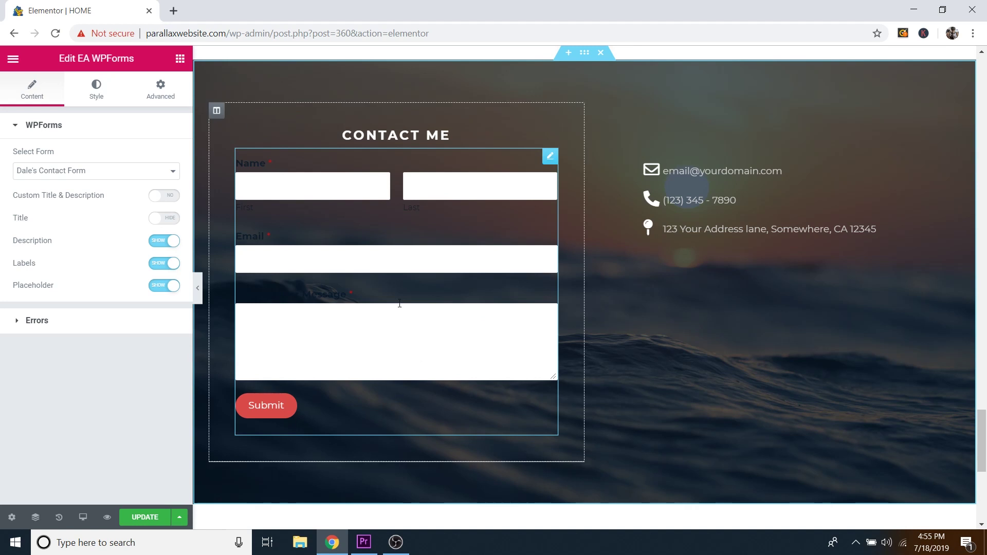
pyautogui.click(97, 97)
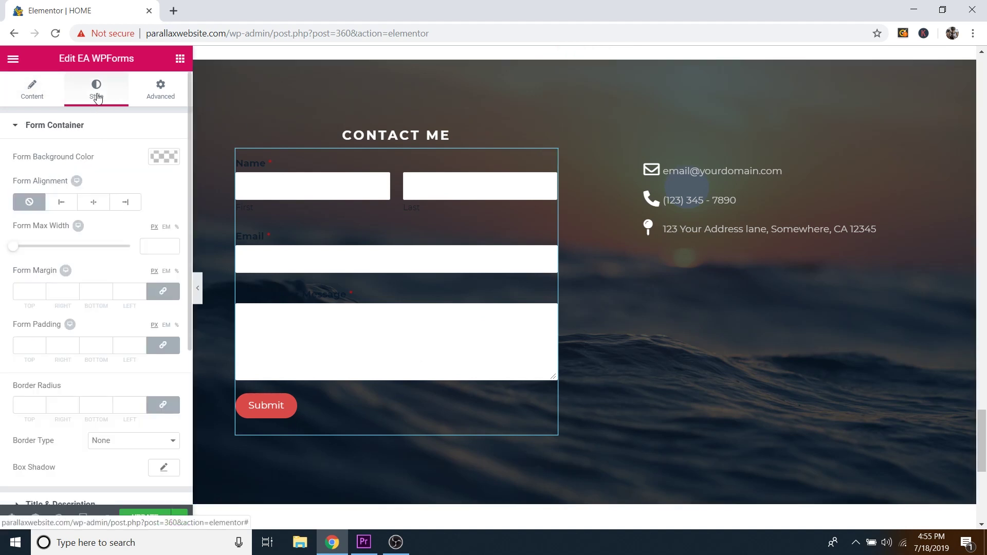
# Step: Set the form's Labels text colour to grey #969696
pyautogui.click(72, 126)
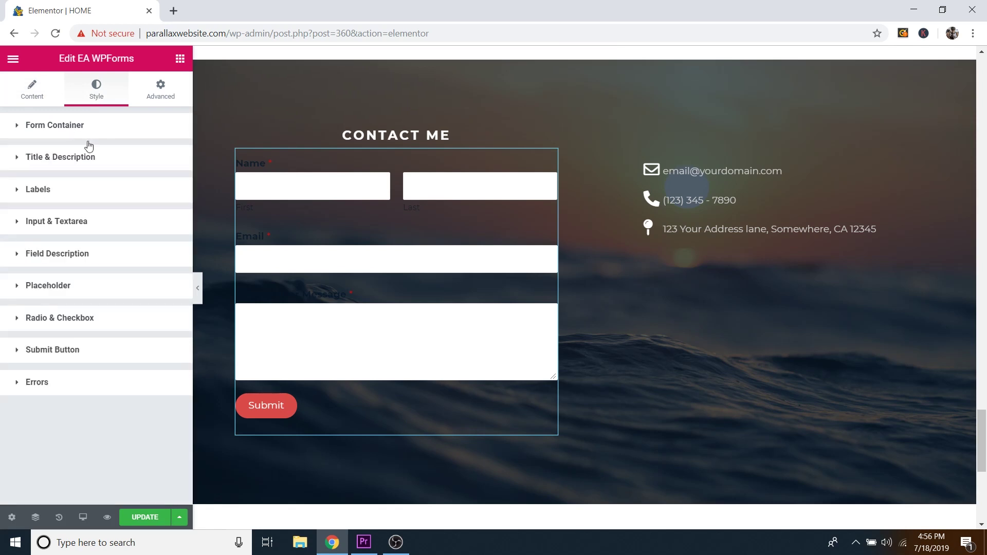
pyautogui.click(47, 194)
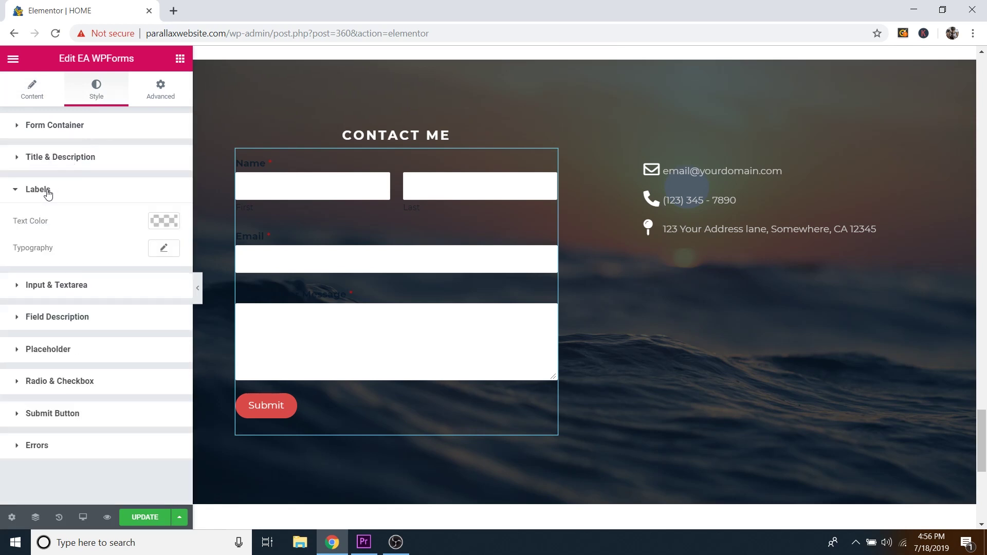
pyautogui.click(165, 221)
pyautogui.moveTo(31, 279); pyautogui.dragTo(17, 305)
pyautogui.moveTo(15, 297); pyautogui.dragTo(13, 292)
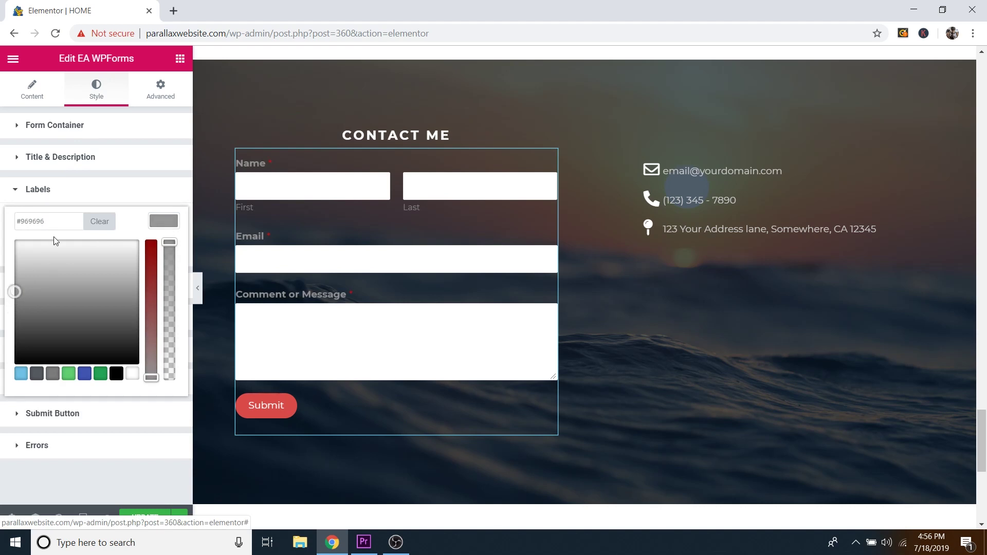
pyautogui.click(60, 198)
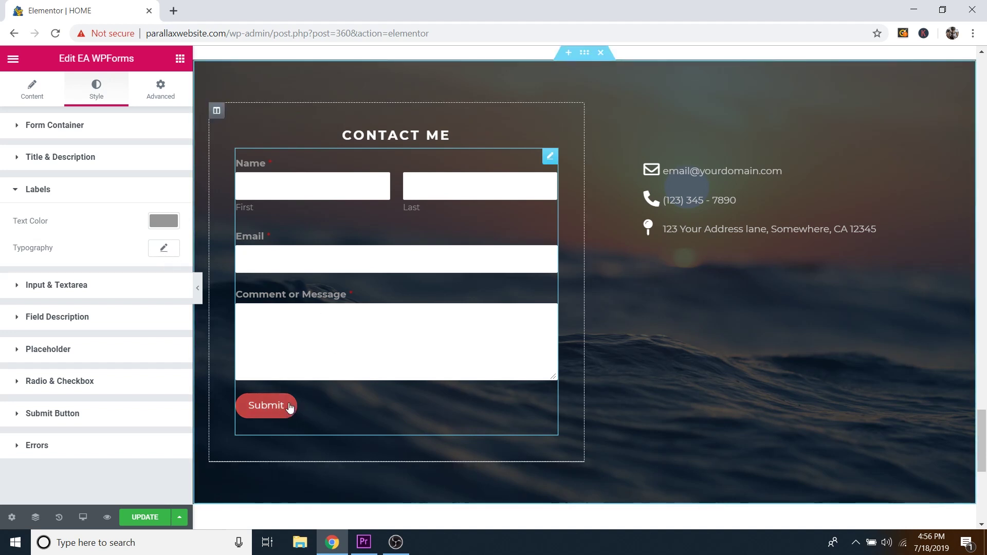
# Step: Try a solid border on the Submit button, then set its border back to none
pyautogui.click(40, 414)
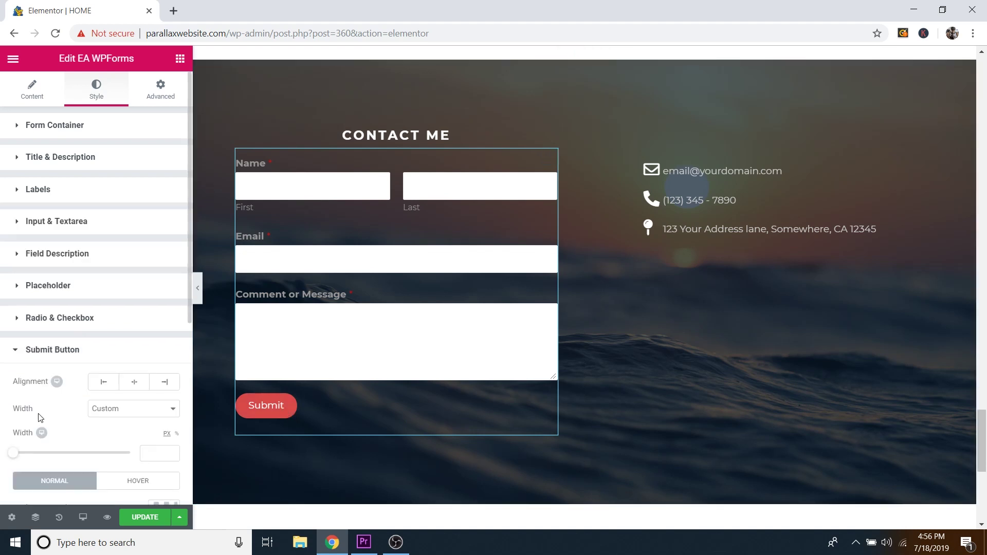
pyautogui.scroll(-3, 72, 351)
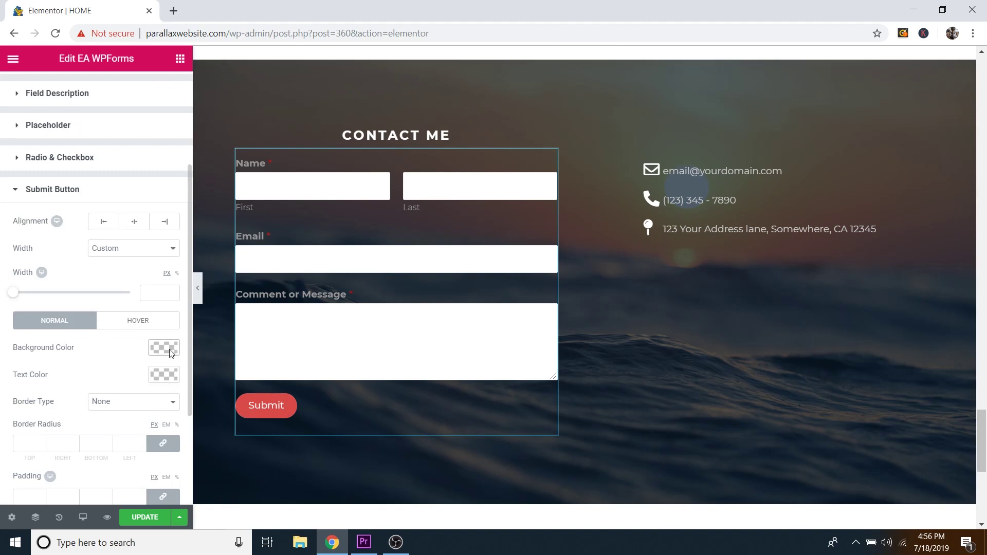
pyautogui.click(146, 327)
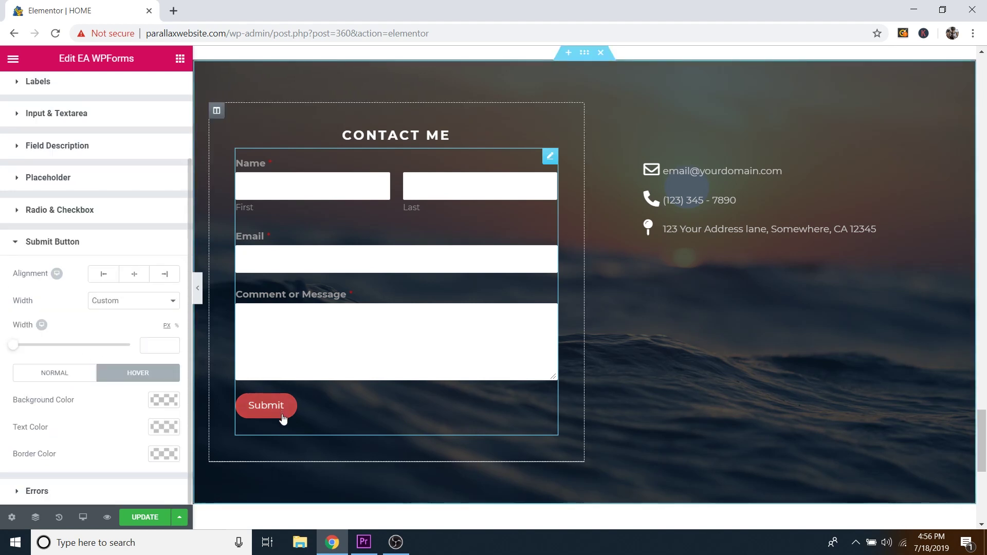
pyautogui.click(64, 381)
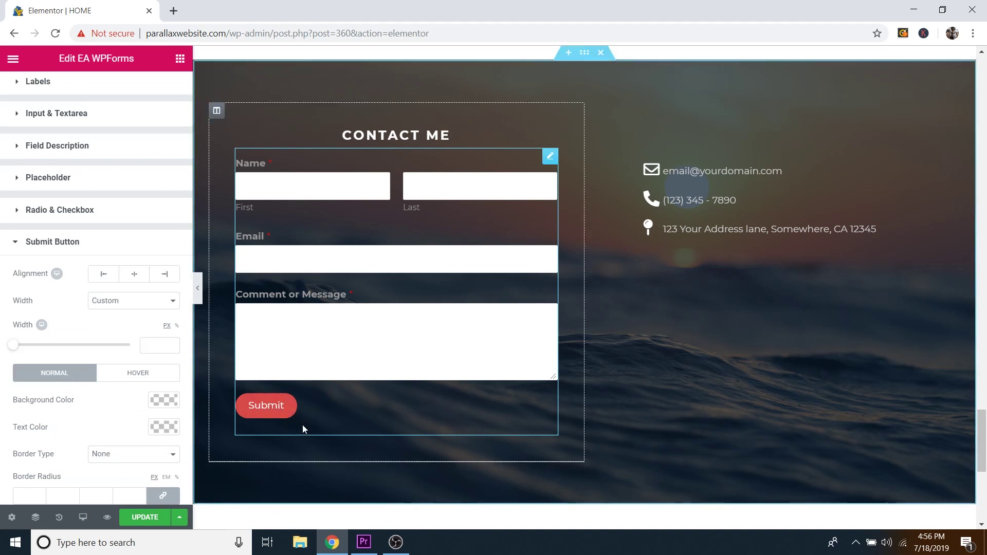
pyautogui.scroll(-2, 101, 354)
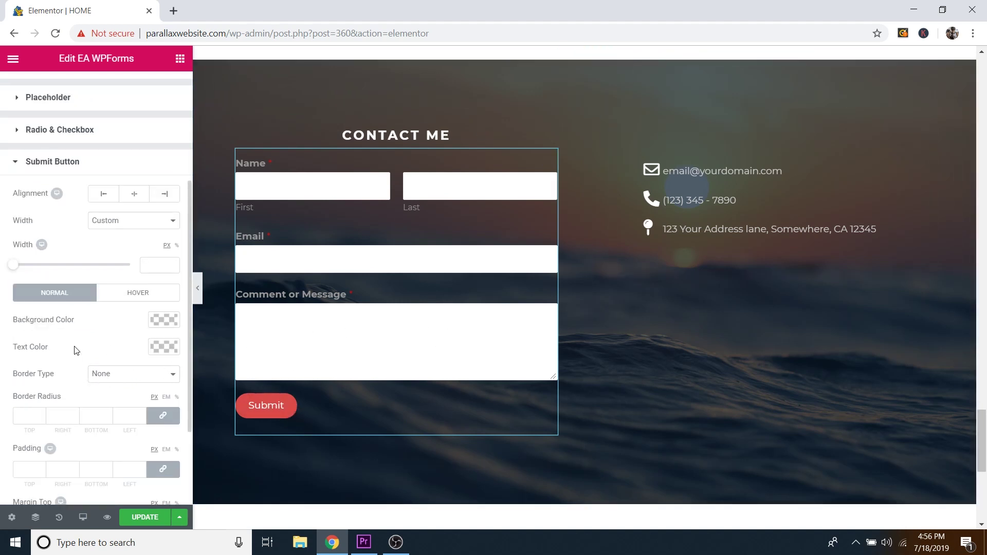
pyautogui.click(121, 379)
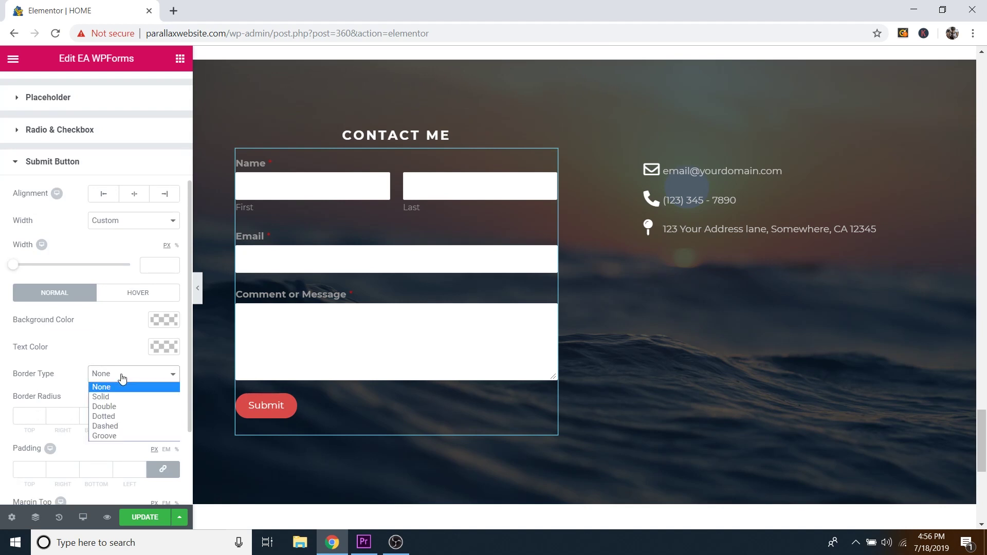
pyautogui.click(107, 398)
pyautogui.click(41, 417)
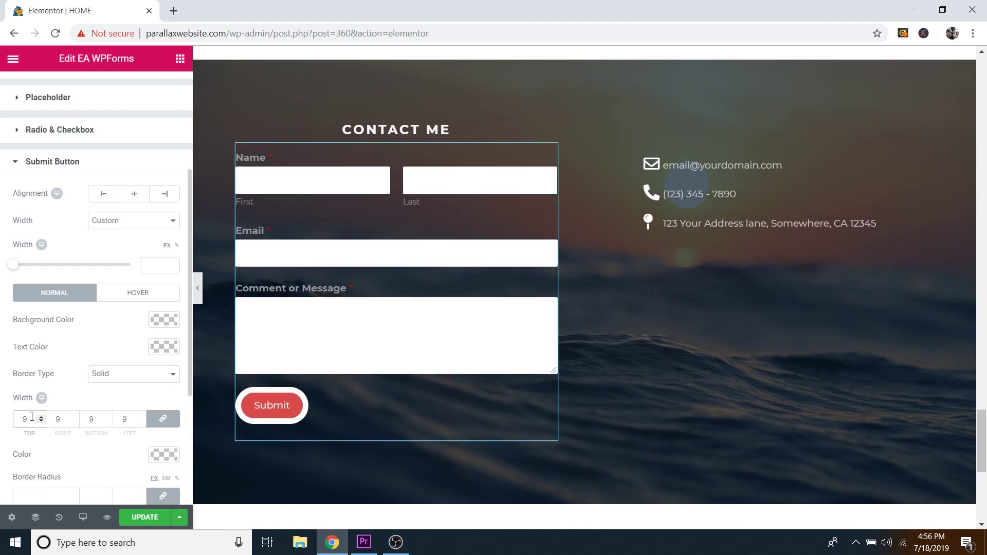
pyautogui.press('BackSpace')
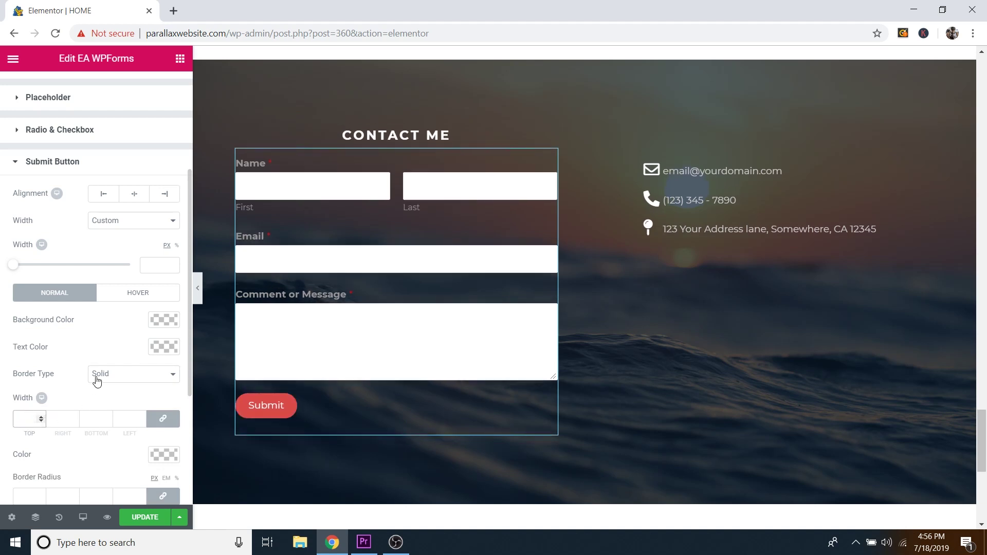
pyautogui.click(97, 380)
pyautogui.click(99, 386)
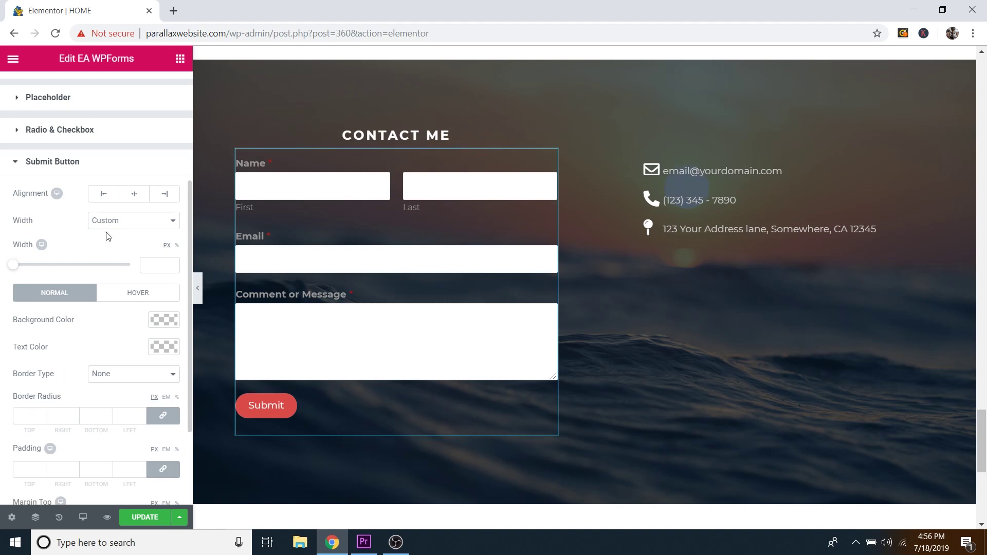
# Step: Try centring the Submit button, return it to left alignment, and update the page
pyautogui.click(134, 197)
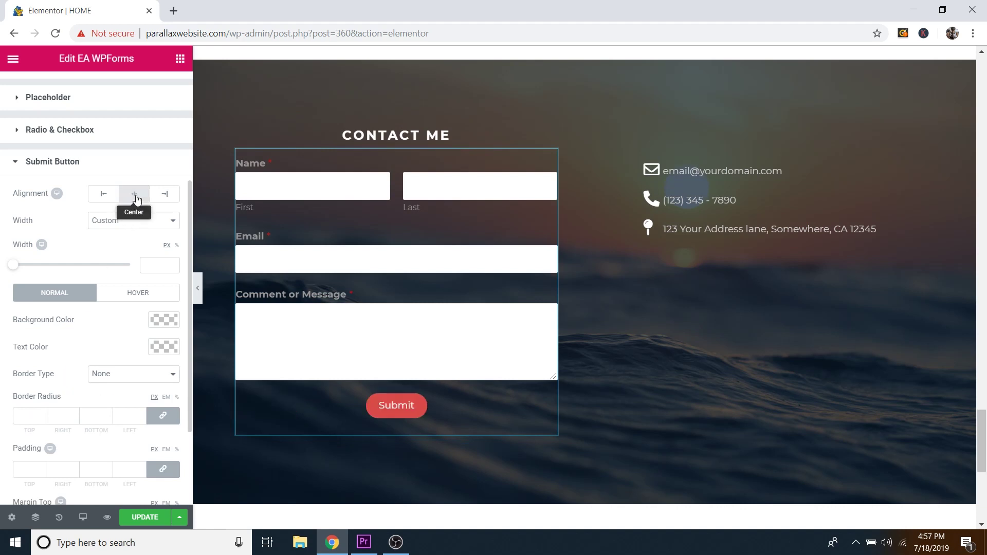
pyautogui.click(103, 196)
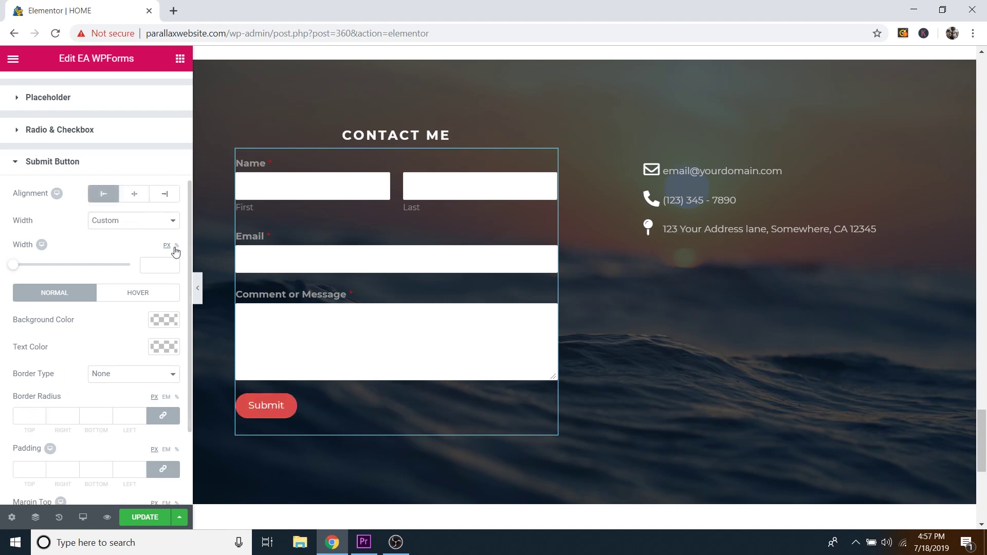
pyautogui.click(145, 518)
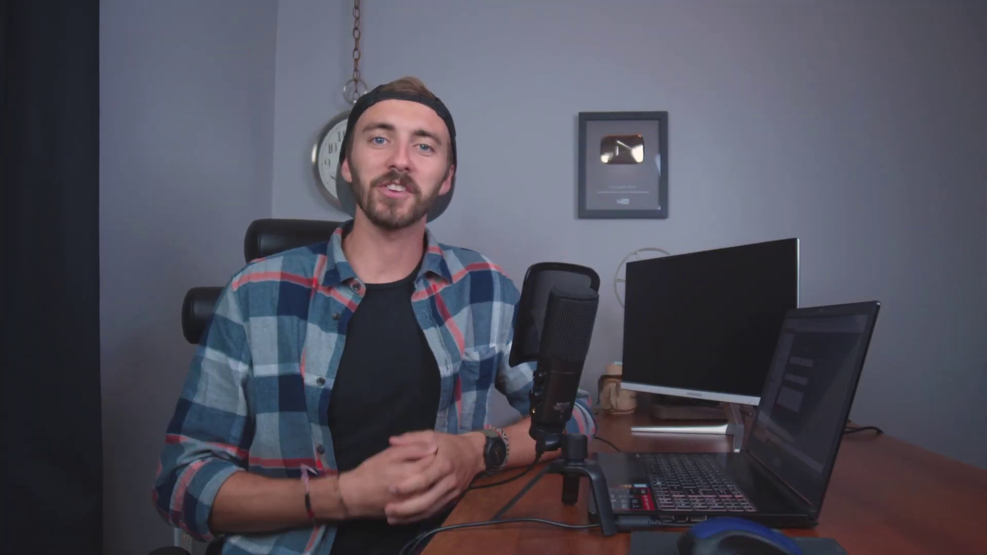
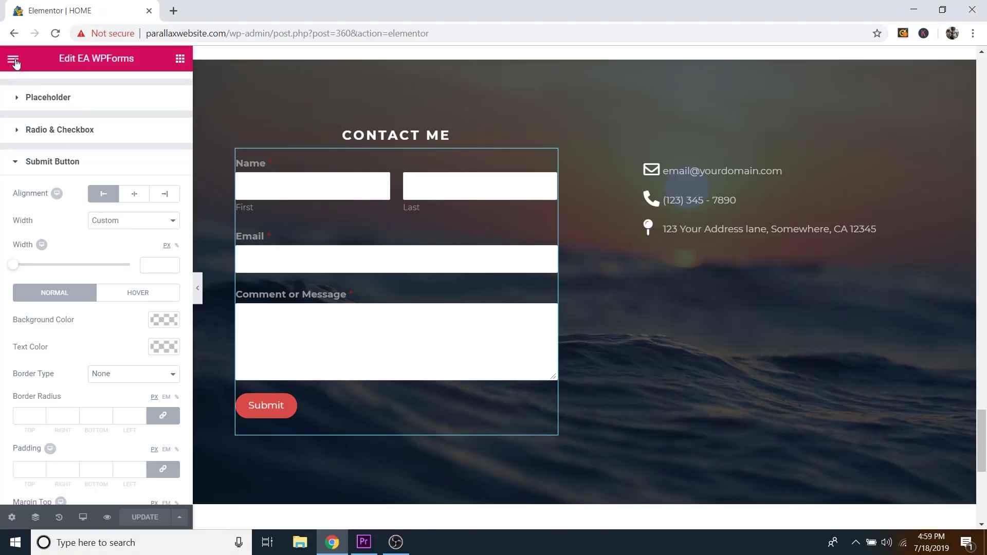
# Step: Exit the Elementor editor from its main menu back to the WordPress dashboard
pyautogui.click(14, 61)
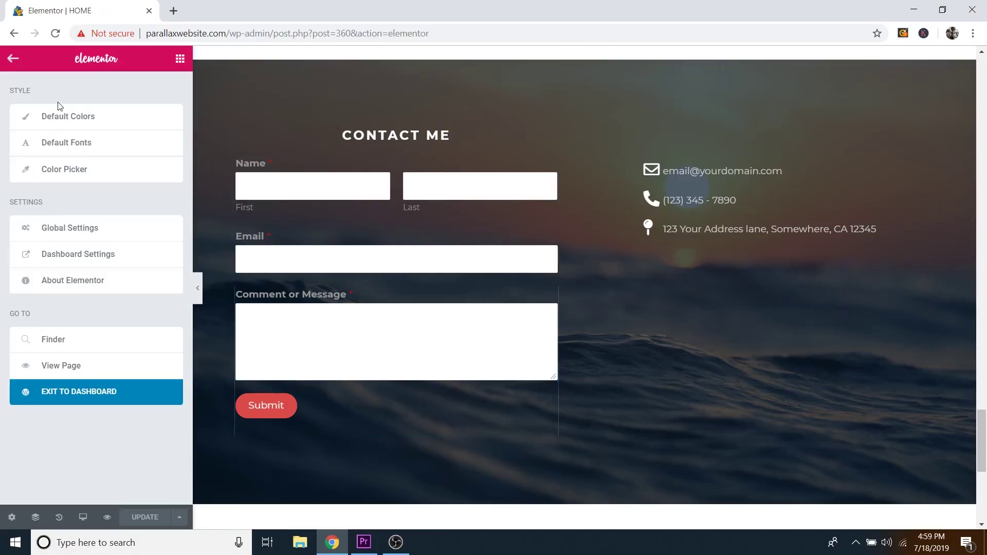
pyautogui.click(94, 394)
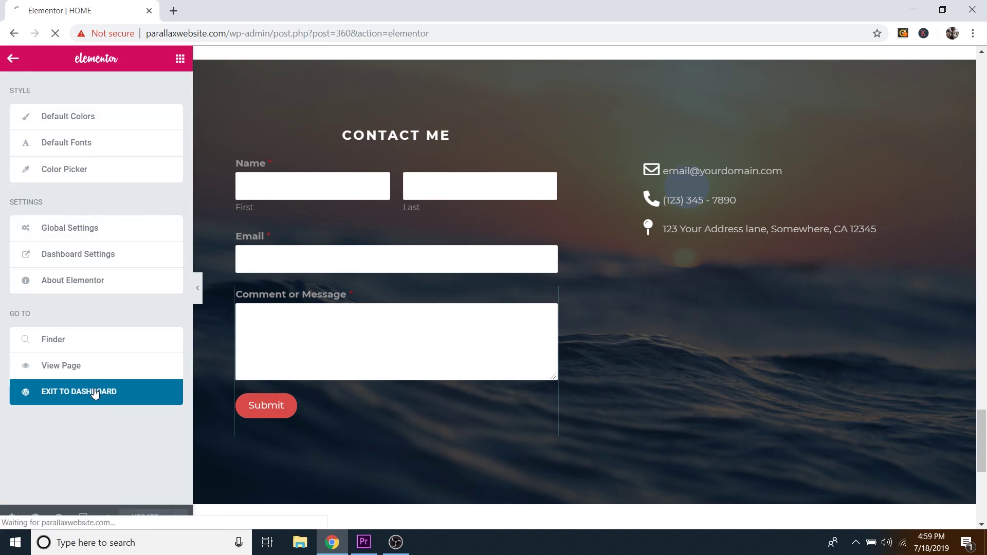
# Step: Visit the live site and open the logo's Site Identity settings in the Customizer
pyautogui.moveTo(78, 61)
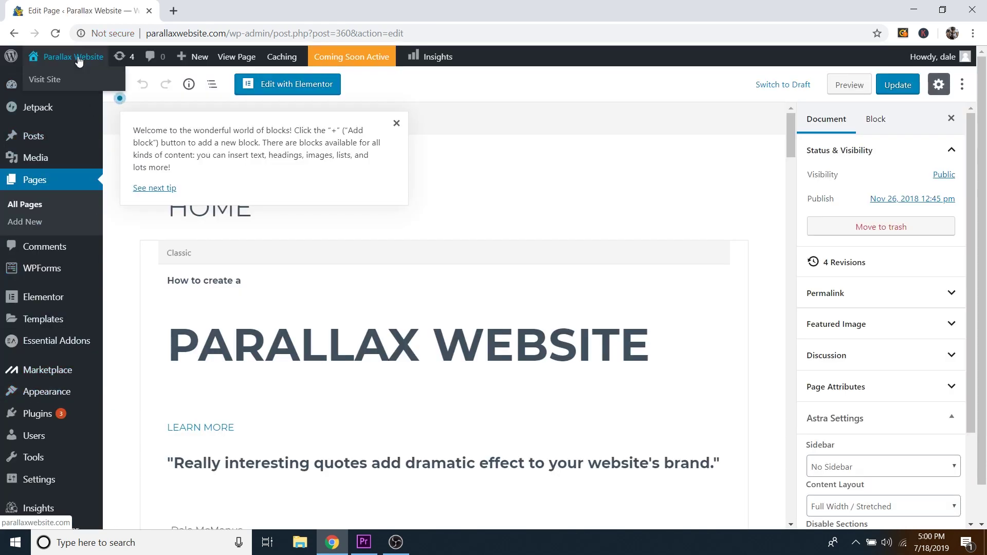
pyautogui.click(51, 81)
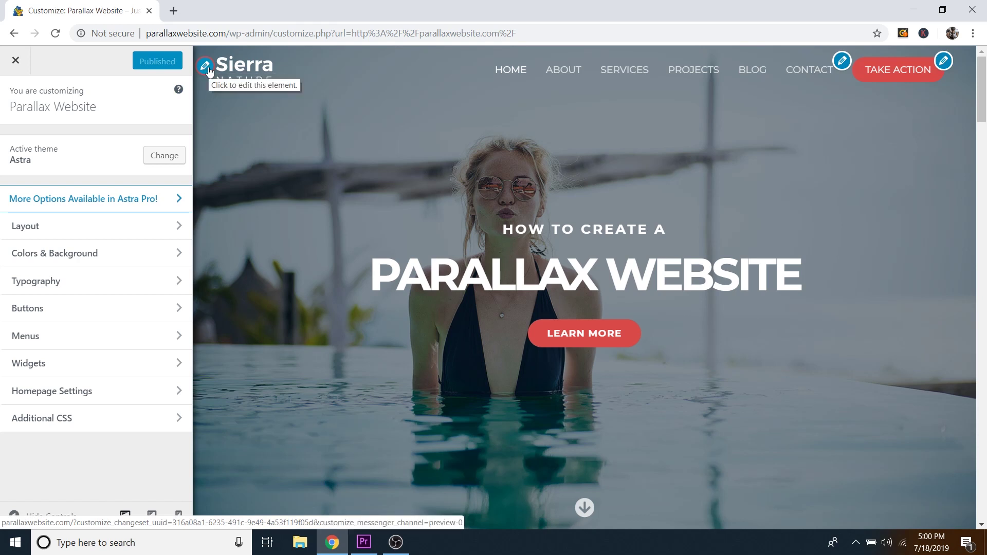
pyautogui.click(208, 68)
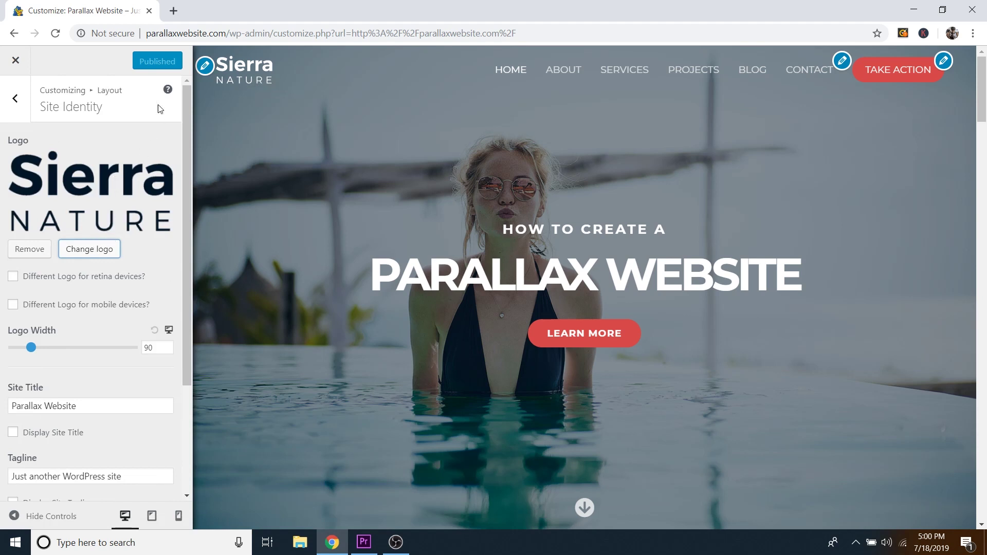
# Step: Load logomakr.com in a new browser tab
pyautogui.click(174, 12)
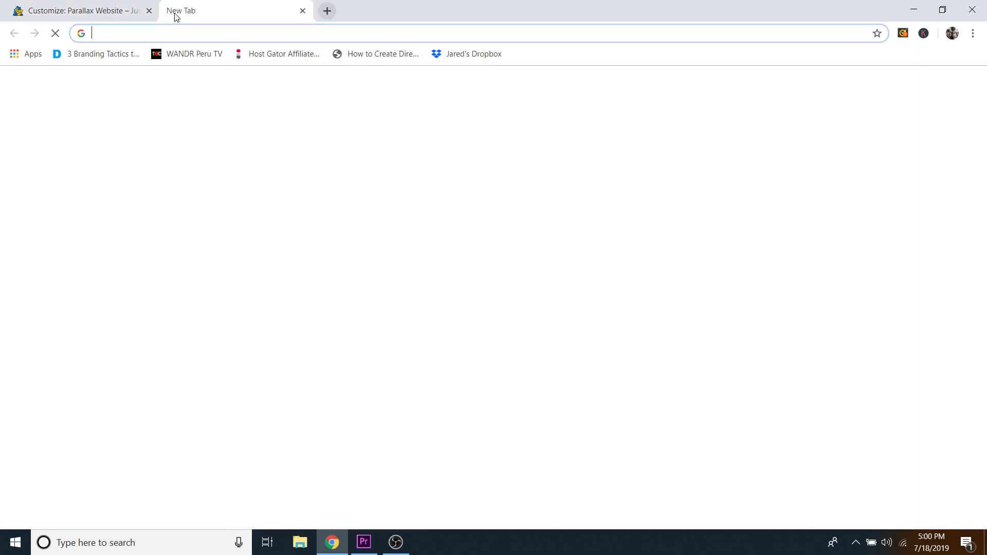
pyautogui.write('logoma')
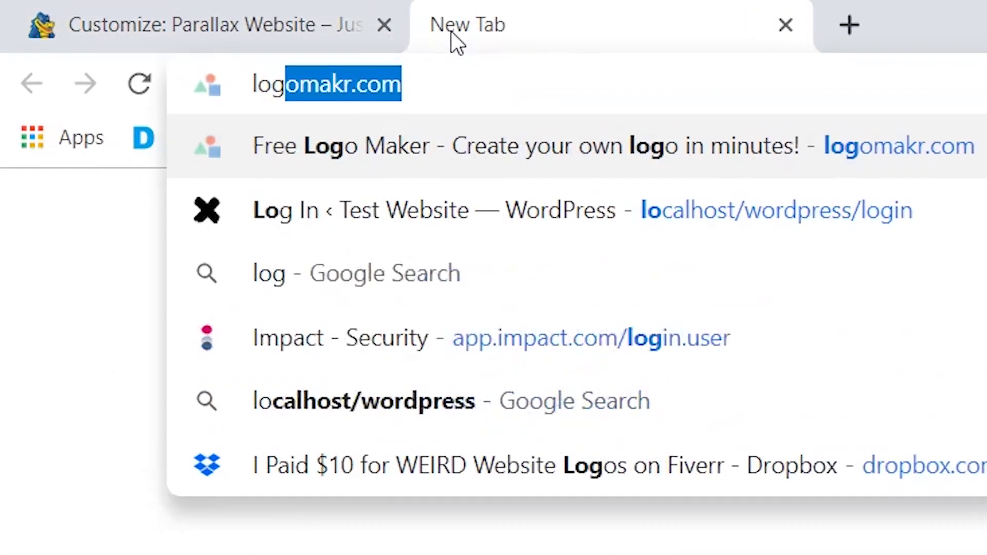
pyautogui.write('kr.com')
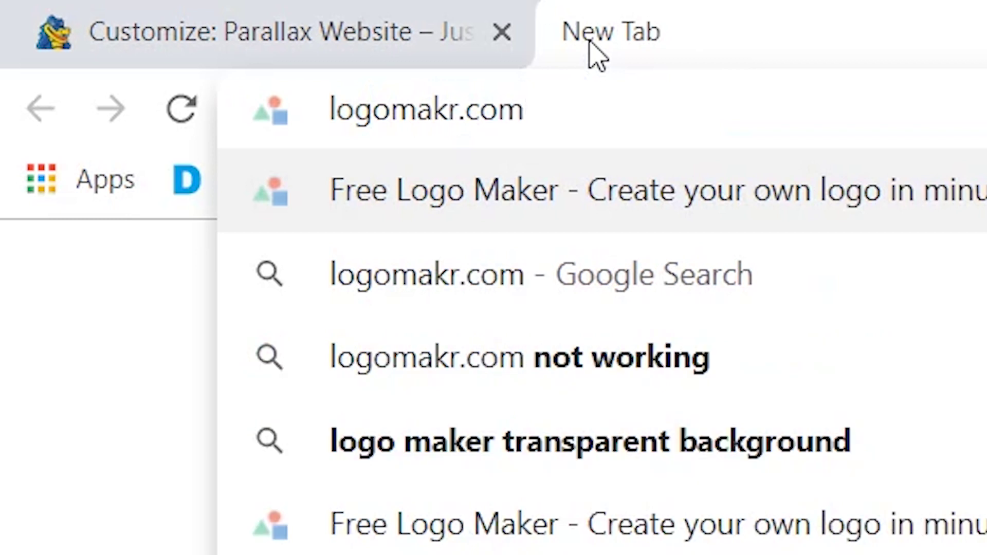
pyautogui.press('Return')
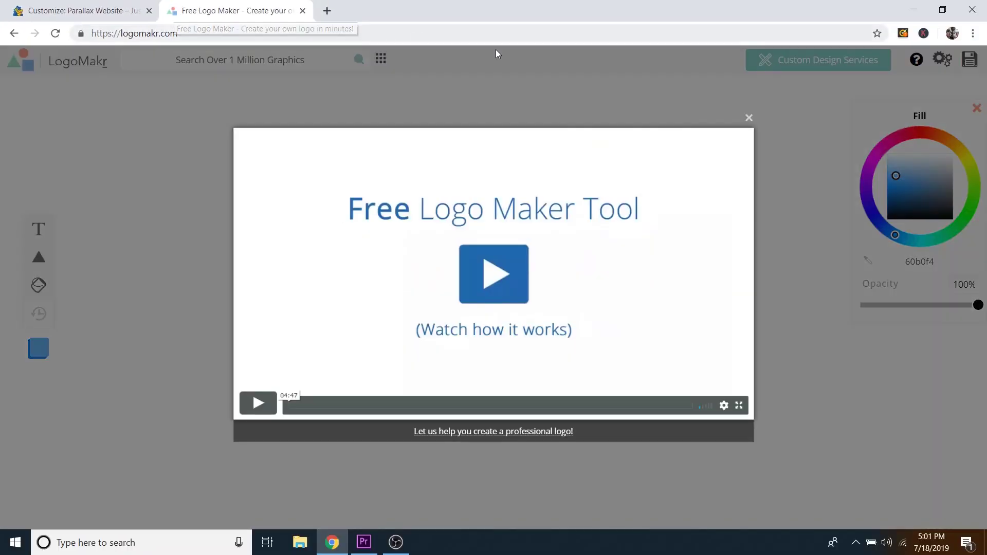
# Step: Dismiss LogoMakr's intro video and click into the graphics search box
pyautogui.click(749, 119)
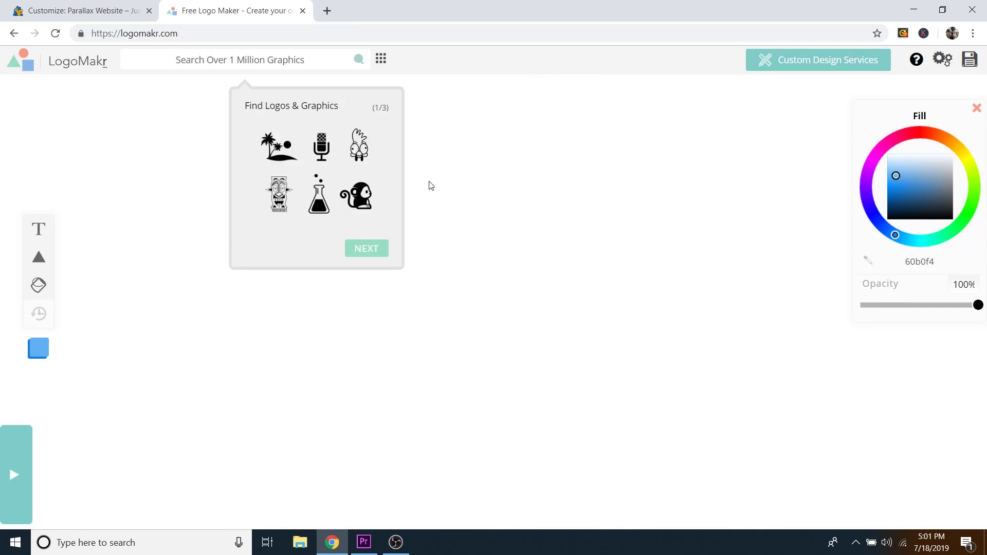
pyautogui.click(278, 63)
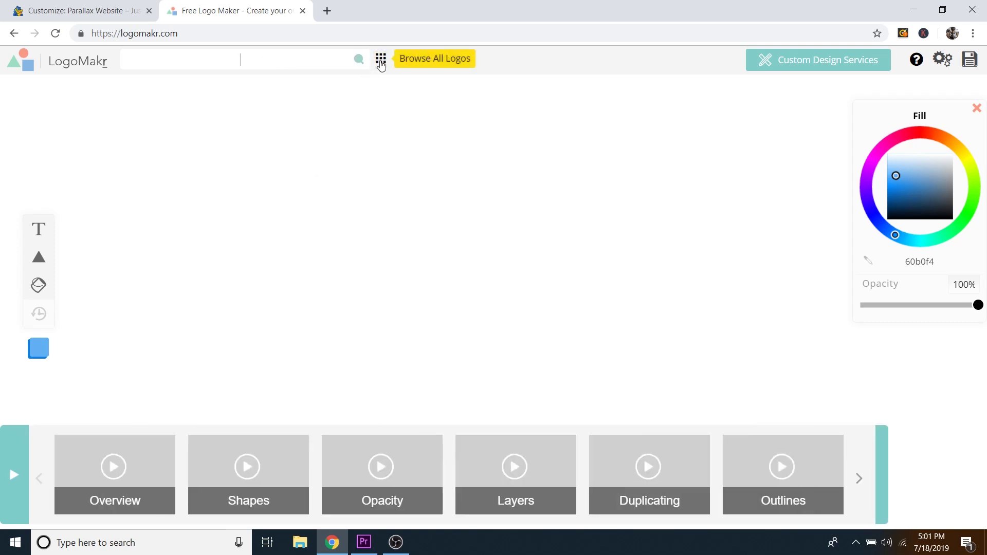
# Step: Browse the full graphics gallery filtered to the Shapes category
pyautogui.click(380, 59)
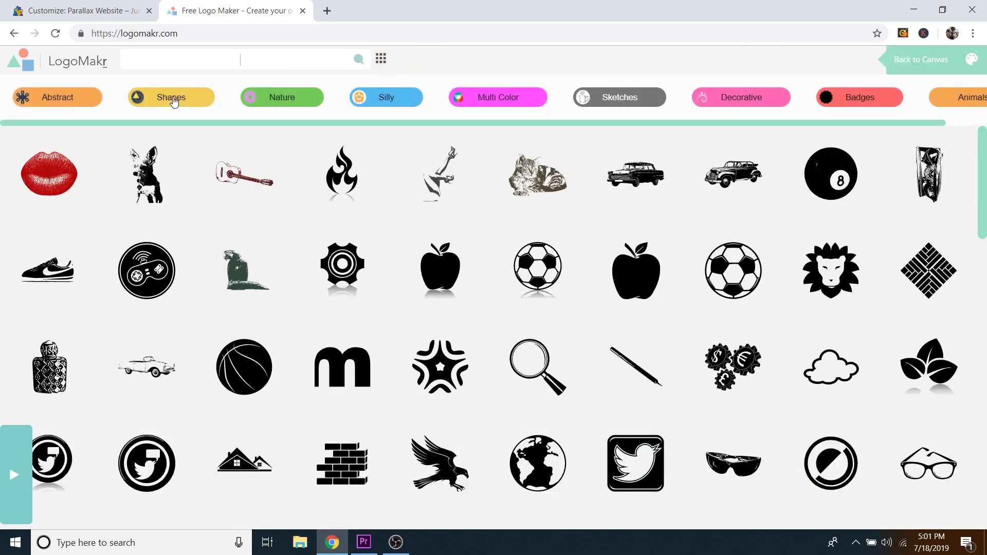
pyautogui.click(189, 101)
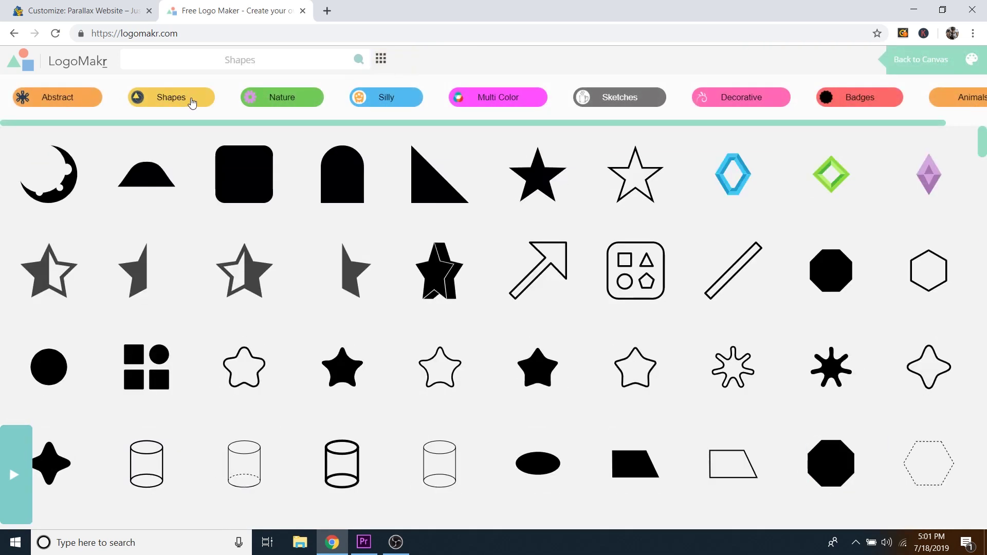
pyautogui.scroll(-18, 547, 248)
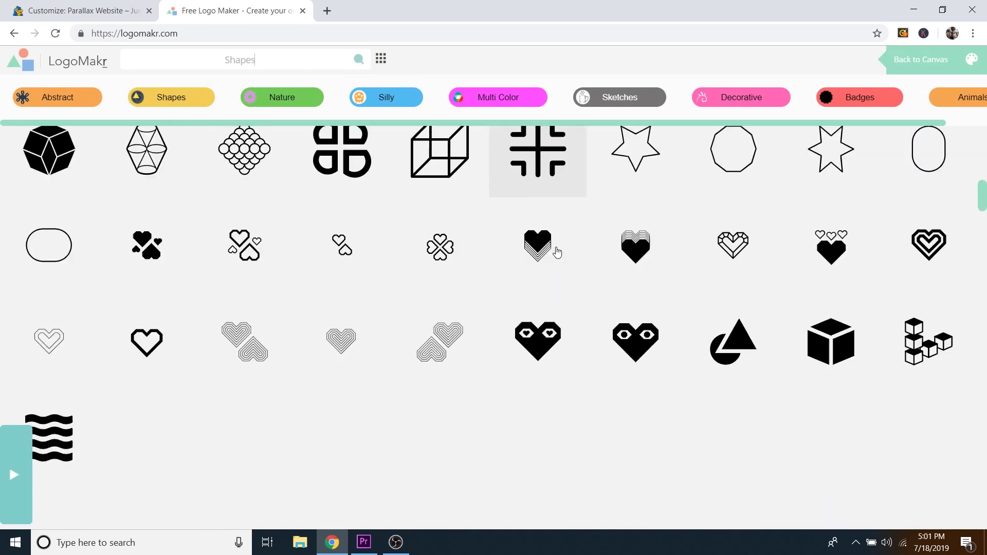
pyautogui.scroll(-15, 557, 252)
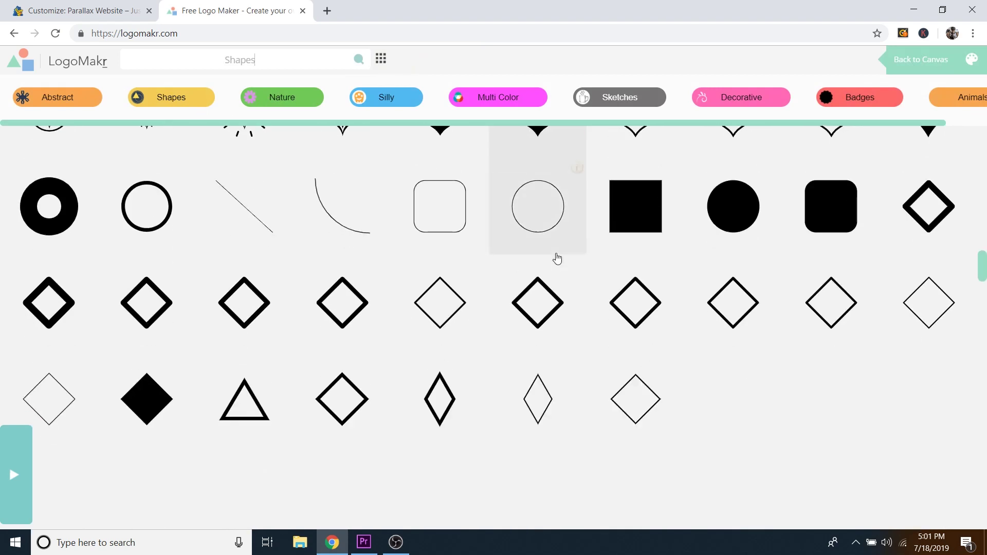
pyautogui.scroll(-12, 556, 258)
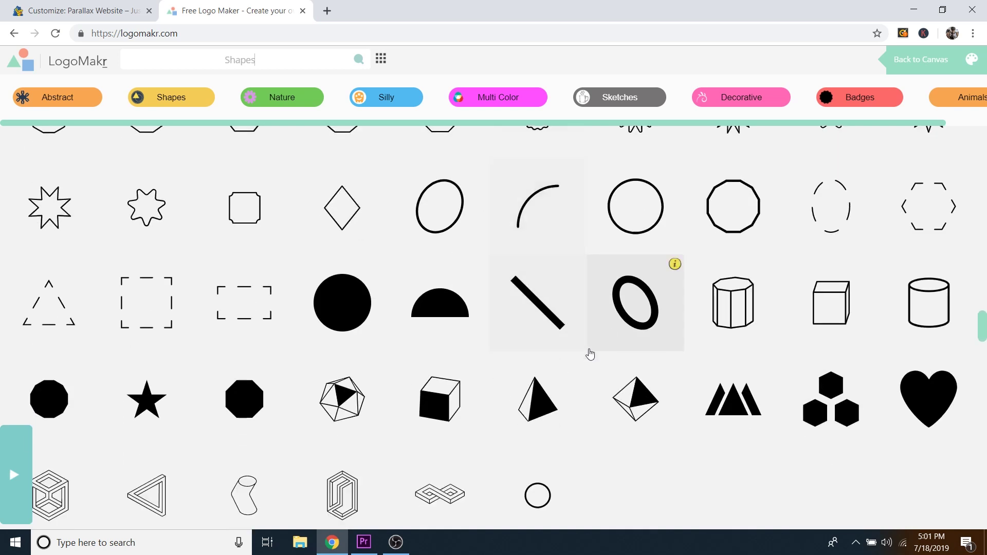
pyautogui.scroll(-15, 640, 389)
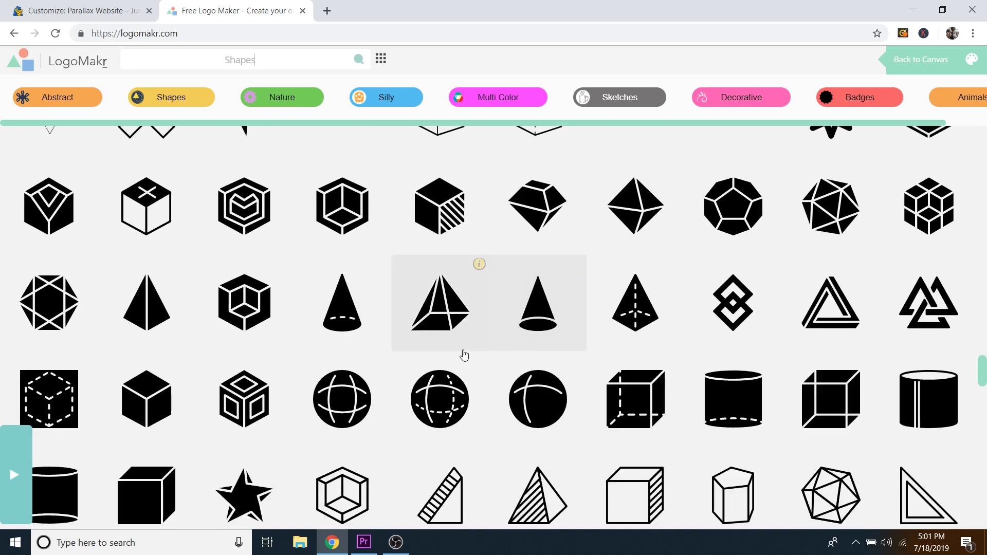
pyautogui.scroll(20, 360, 308)
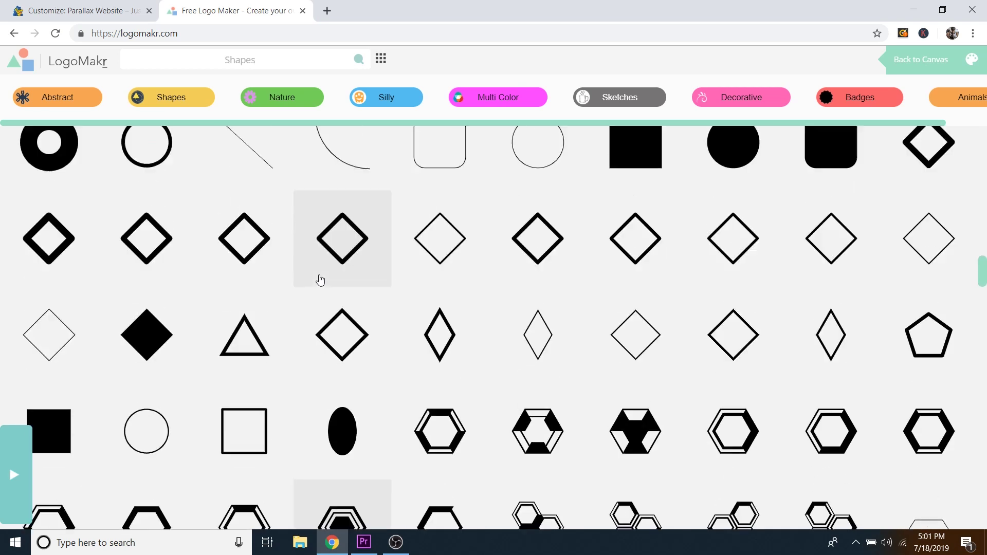
pyautogui.scroll(10, 297, 241)
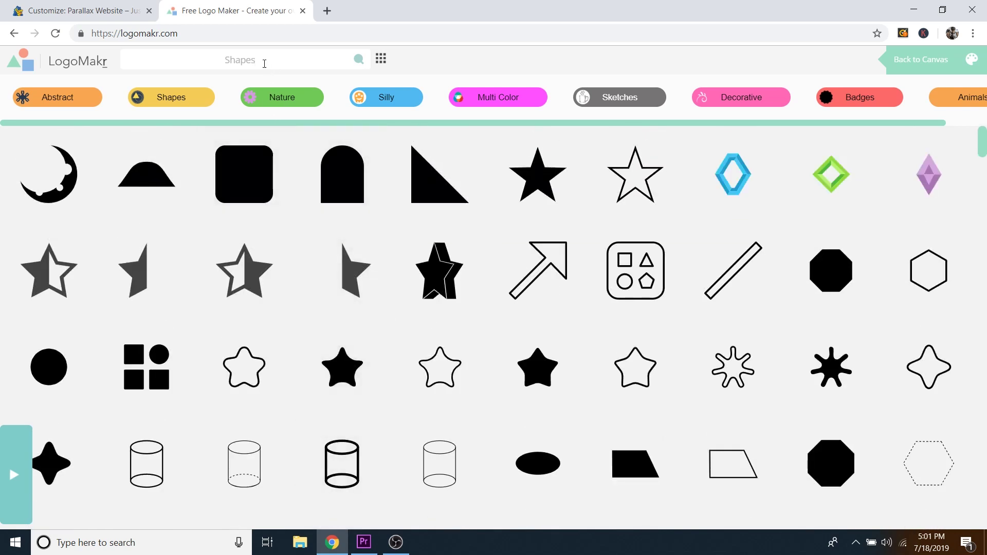
# Step: Search the gallery for 'x' and scroll through the X-mark results
pyautogui.doubleClick(264, 61)
pyautogui.write('x')
pyautogui.press('Return')
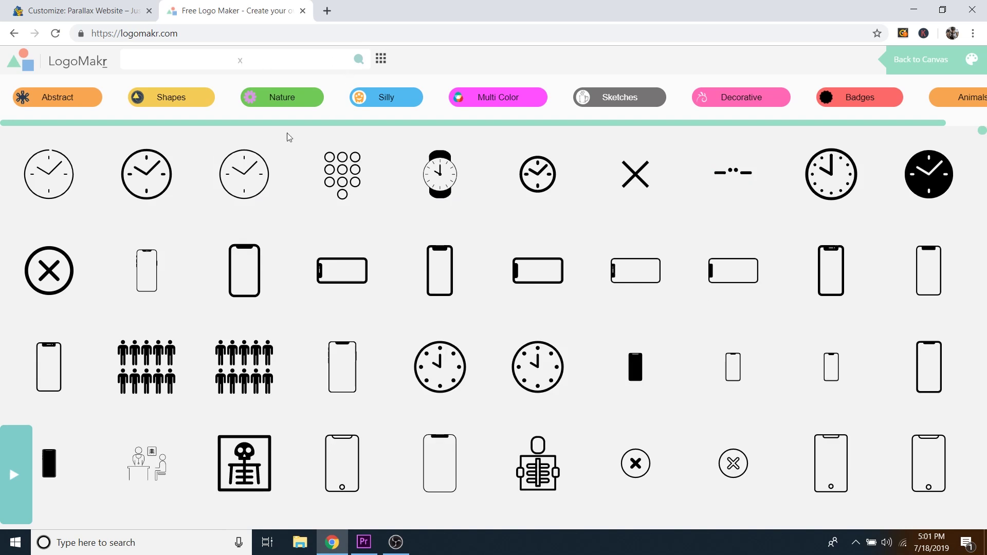
pyautogui.scroll(-6, 562, 220)
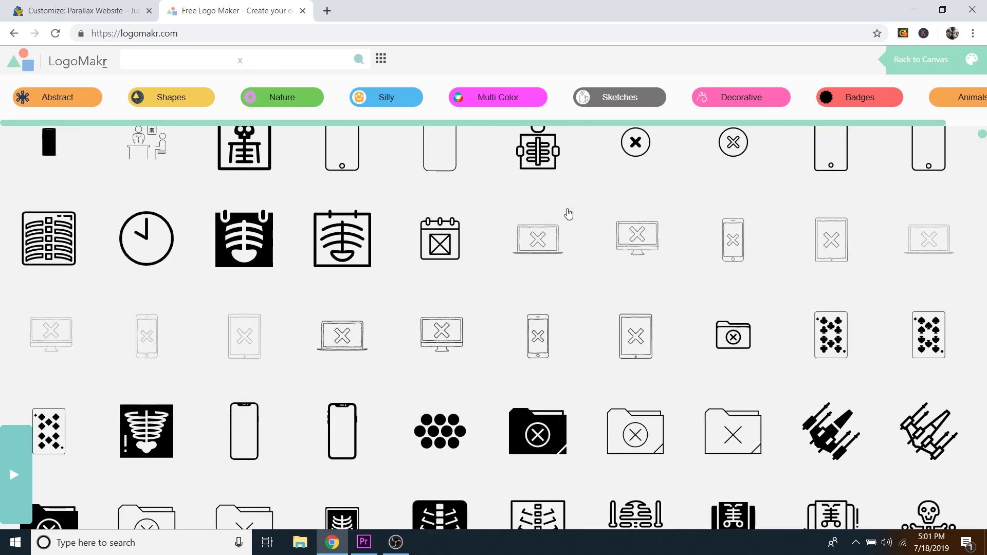
pyautogui.scroll(-7, 568, 214)
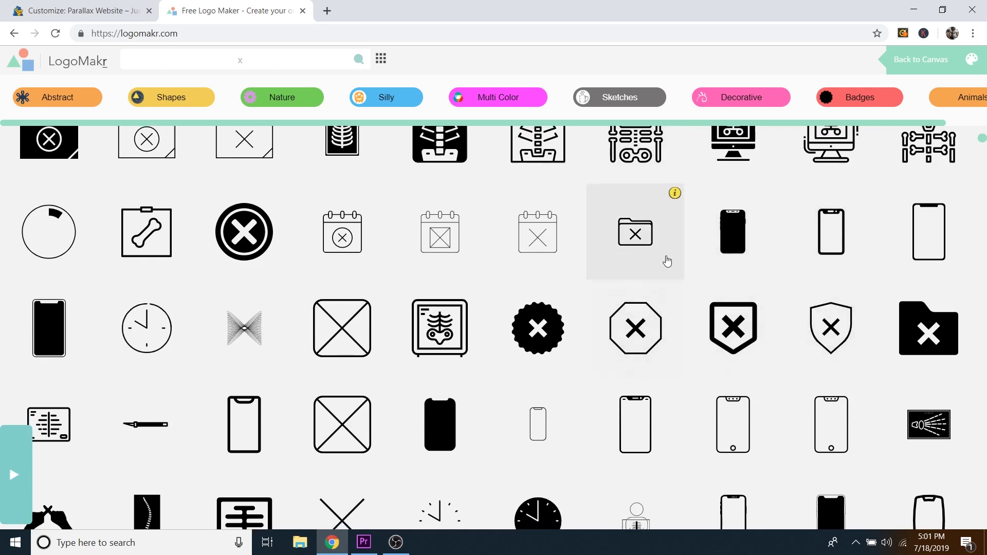
pyautogui.scroll(-2, 617, 247)
pyautogui.scroll(1, 509, 226)
pyautogui.scroll(-2, 587, 280)
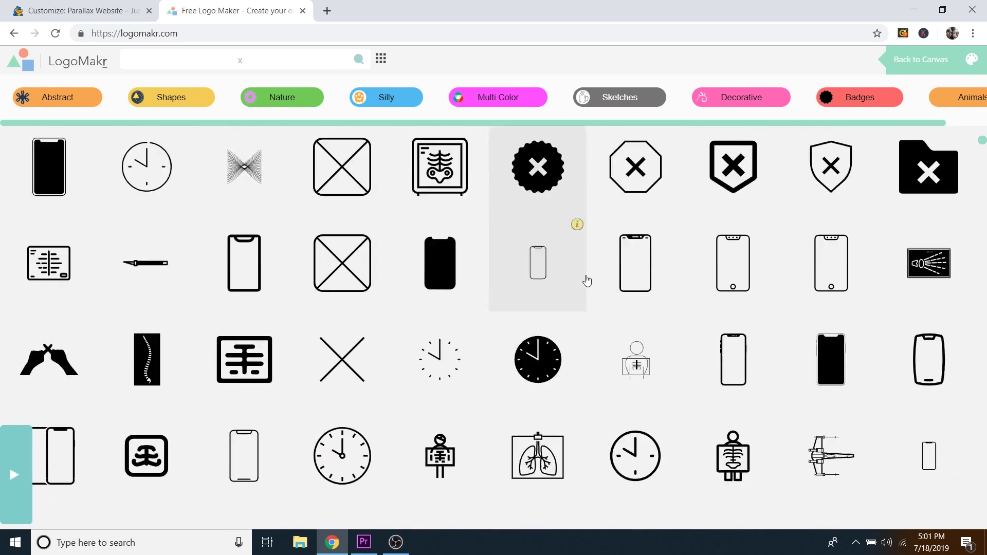
pyautogui.scroll(-12, 587, 281)
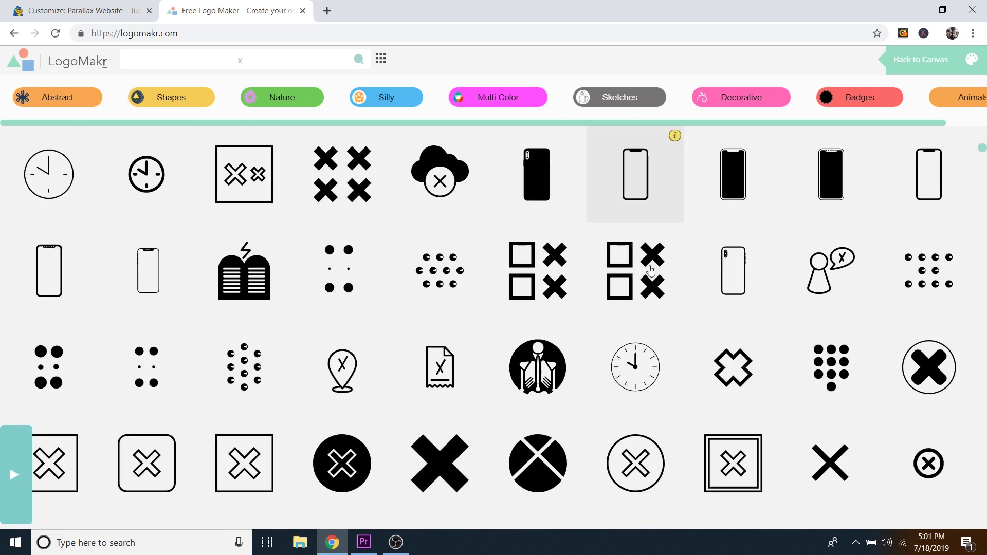
pyautogui.scroll(-6, 651, 270)
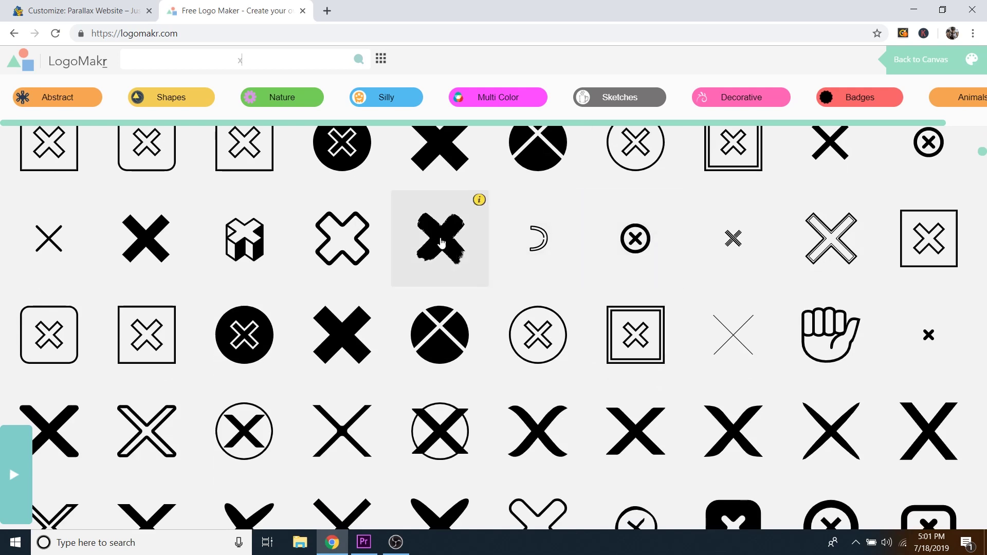
# Step: Add the black brush-stroke X graphic, move it right of centre and shrink it slightly
pyautogui.click(457, 245)
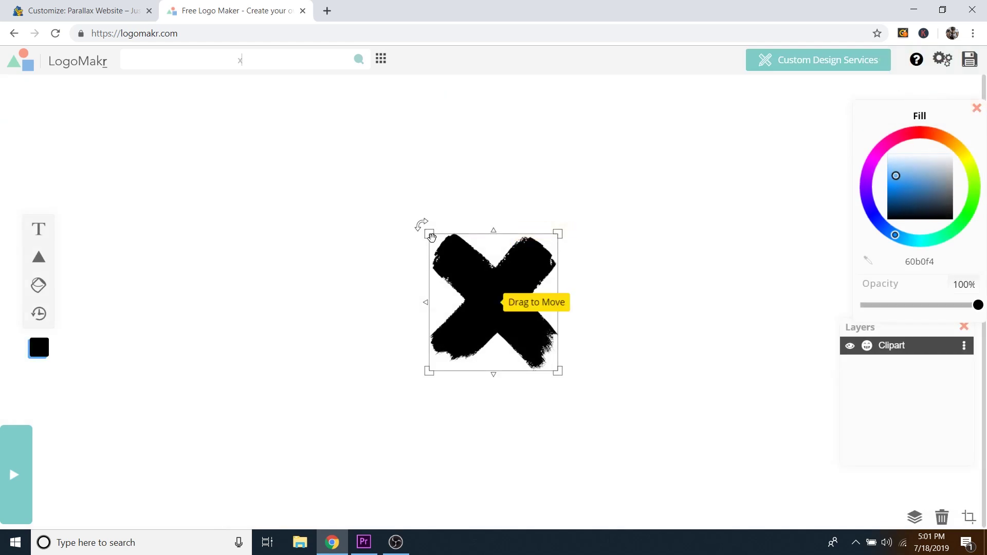
pyautogui.moveTo(502, 283); pyautogui.dragTo(613, 285)
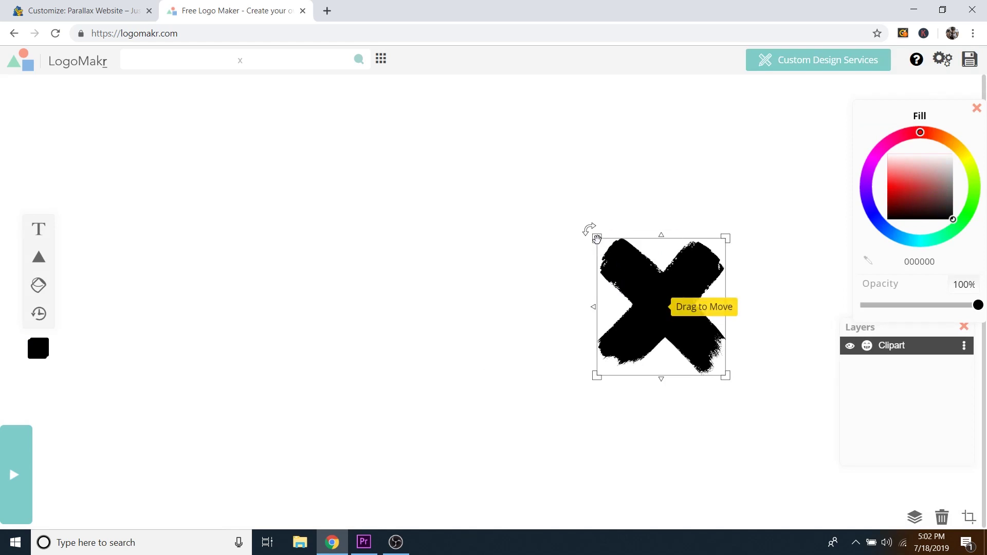
pyautogui.moveTo(596, 239); pyautogui.dragTo(605, 272)
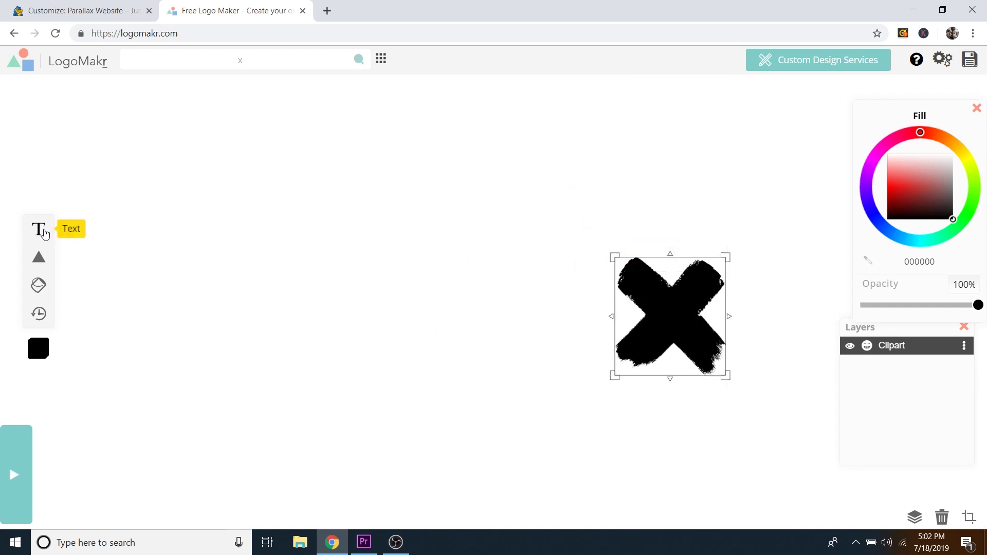
# Step: Add a 'Parallax' text layer and try several fill colours, settling on black
pyautogui.click(40, 229)
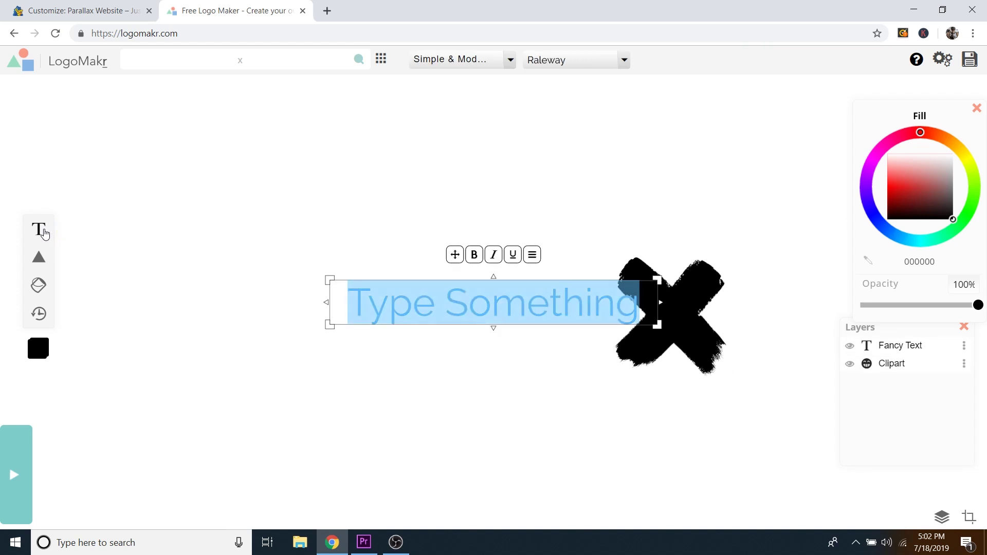
pyautogui.write('Parallax')
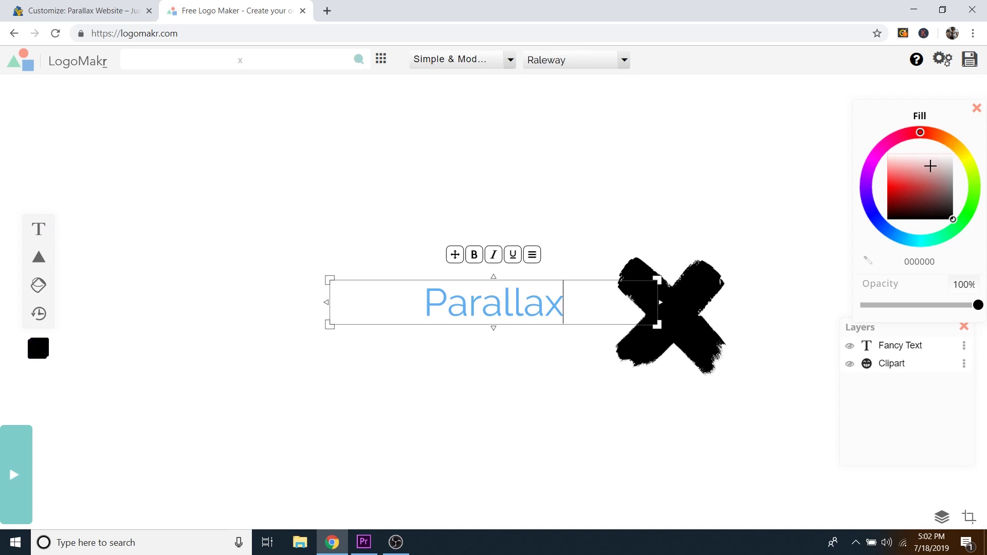
pyautogui.moveTo(935, 171)
pyautogui.mouseDown()
pyautogui.moveTo(939, 187)
pyautogui.moveTo(903, 171)
pyautogui.moveTo(934, 159)
pyautogui.moveTo(920, 199)
pyautogui.moveTo(923, 183)
pyautogui.mouseUp()
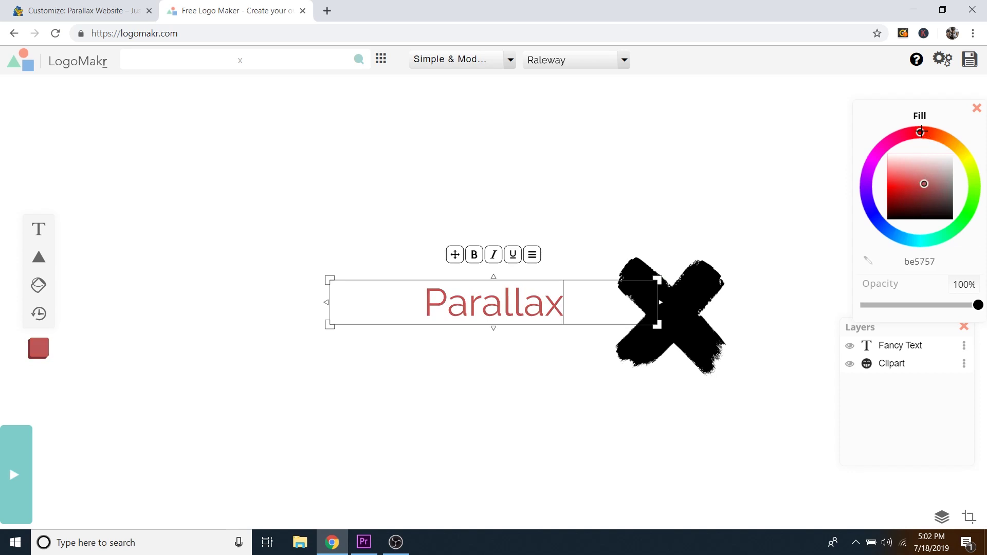
pyautogui.moveTo(920, 132)
pyautogui.mouseDown()
pyautogui.moveTo(951, 144)
pyautogui.moveTo(977, 205)
pyautogui.mouseUp()
pyautogui.moveTo(907, 240); pyautogui.dragTo(875, 156)
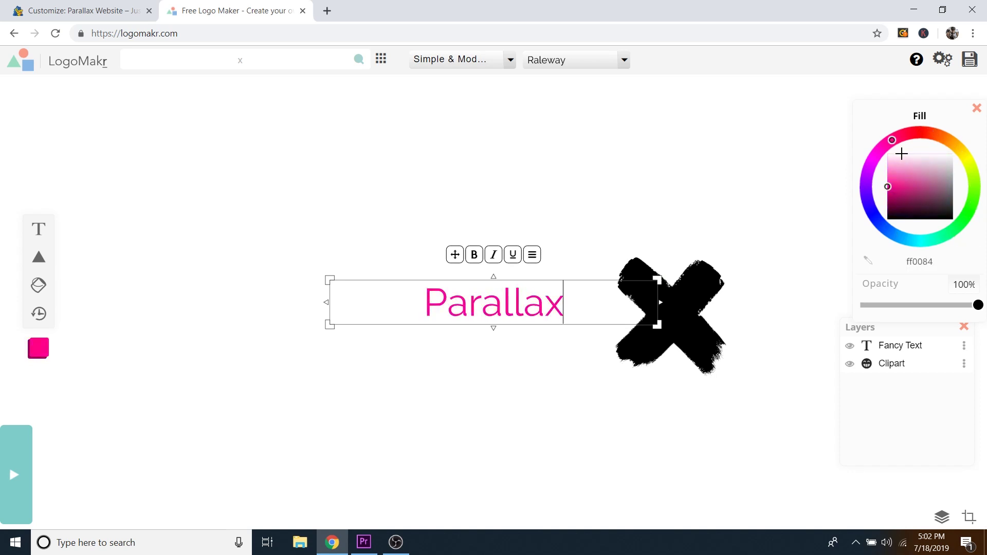
pyautogui.moveTo(915, 188)
pyautogui.mouseDown()
pyautogui.moveTo(923, 165)
pyautogui.moveTo(929, 192)
pyautogui.moveTo(927, 172)
pyautogui.moveTo(895, 241)
pyautogui.moveTo(897, 222)
pyautogui.moveTo(887, 230)
pyautogui.mouseUp()
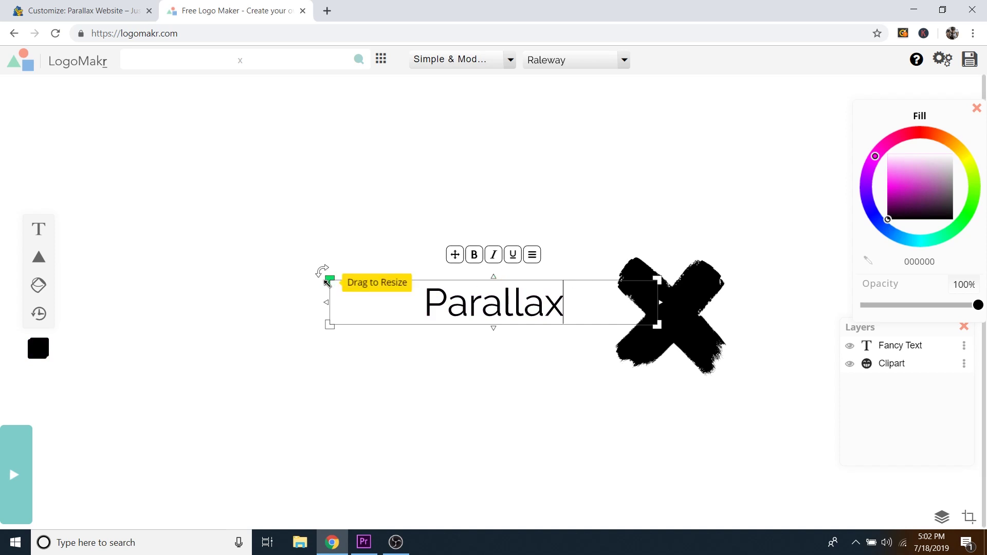
# Step: Enlarge the Parallax text and move it left and down beside the X
pyautogui.moveTo(327, 282); pyautogui.dragTo(230, 173)
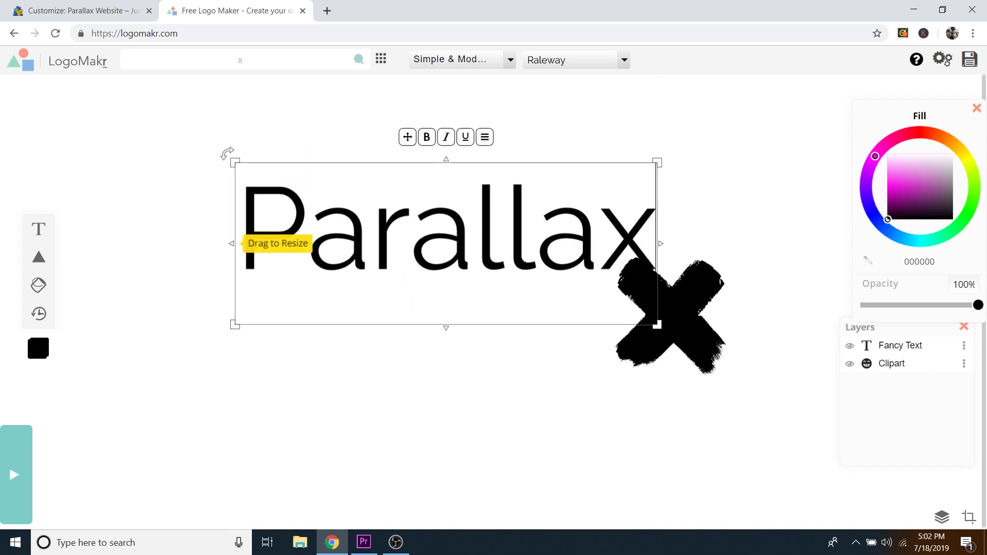
pyautogui.click(490, 357)
pyautogui.moveTo(502, 221); pyautogui.dragTo(444, 293)
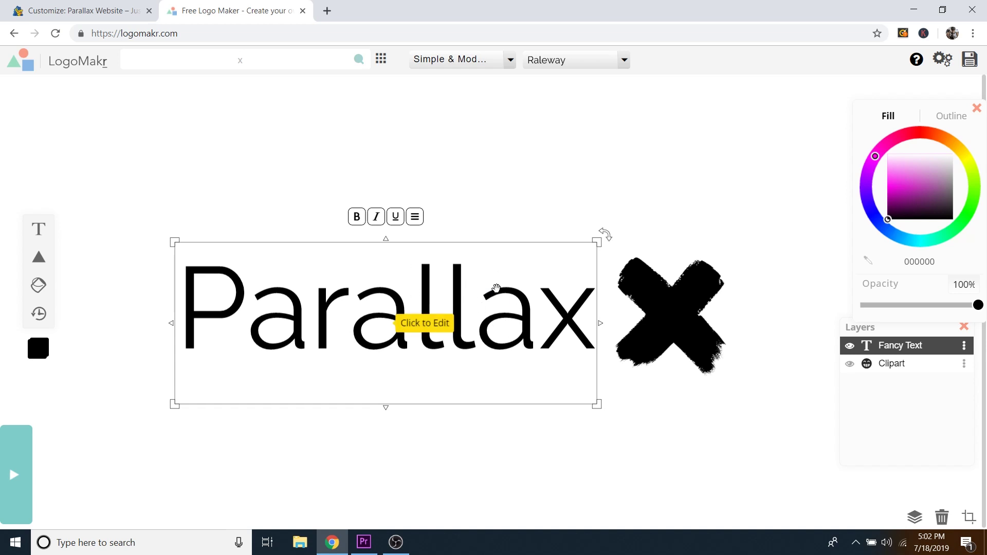
# Step: Browse Fun & Funky fonts, then set the text to Archivo Black from Simple & Modern
pyautogui.click(511, 60)
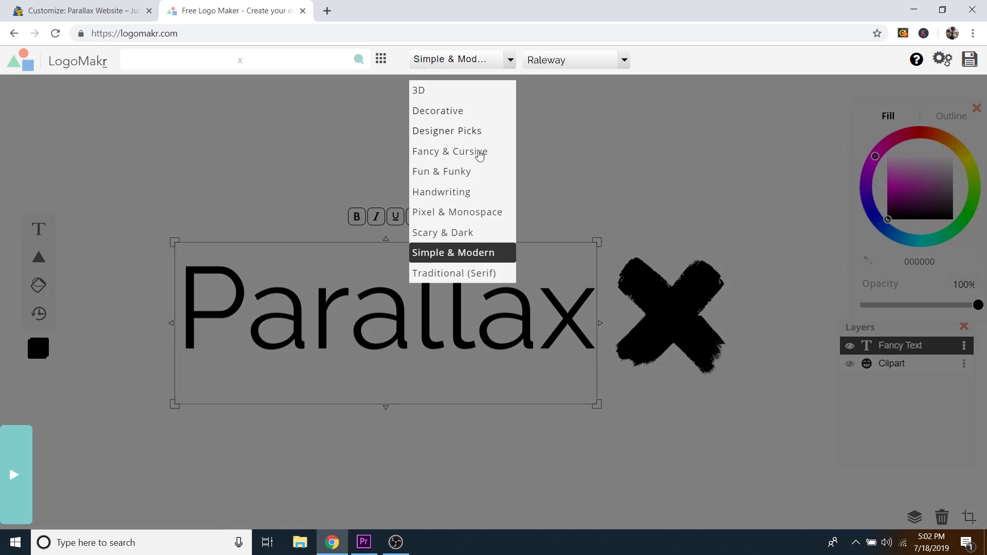
pyautogui.click(457, 173)
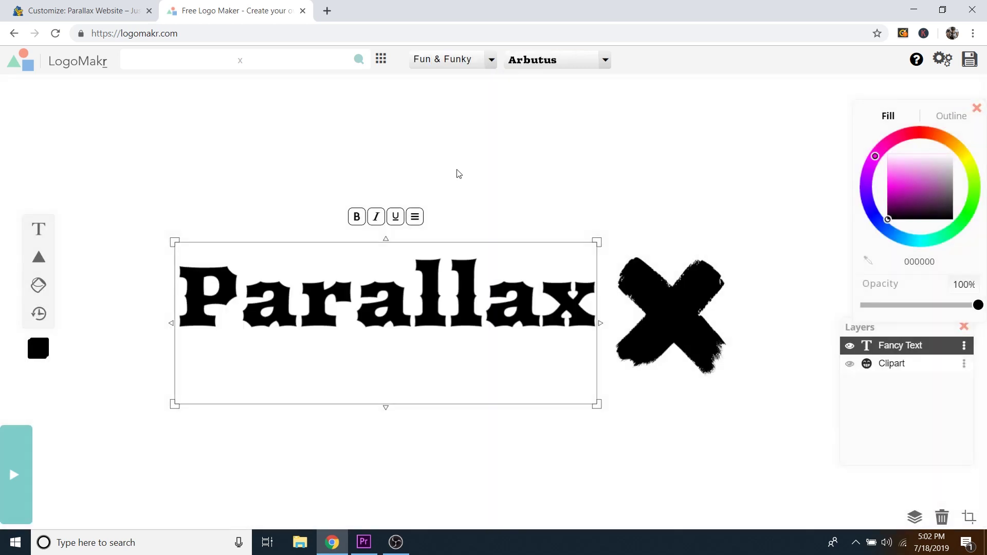
pyautogui.click(604, 61)
pyautogui.scroll(-6, 575, 138)
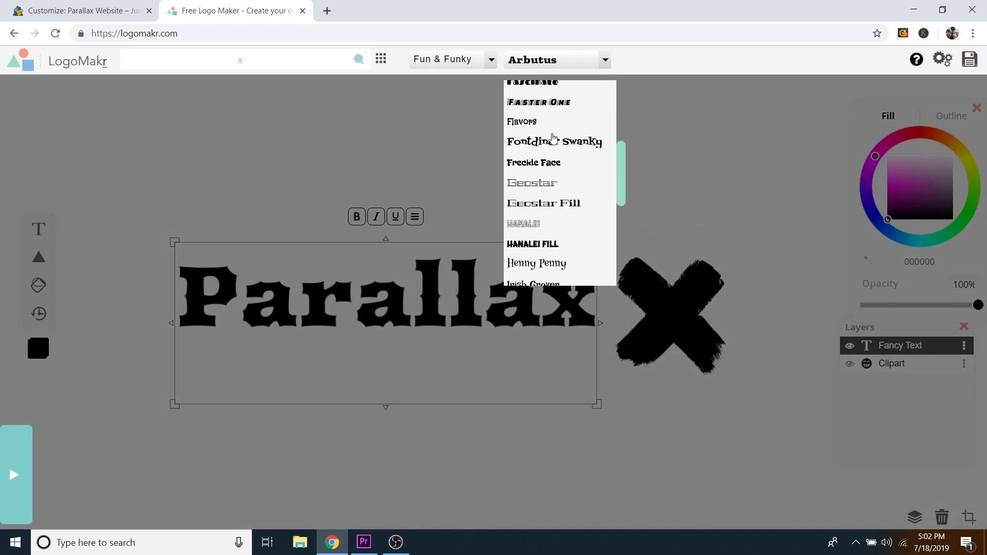
pyautogui.scroll(-5, 555, 154)
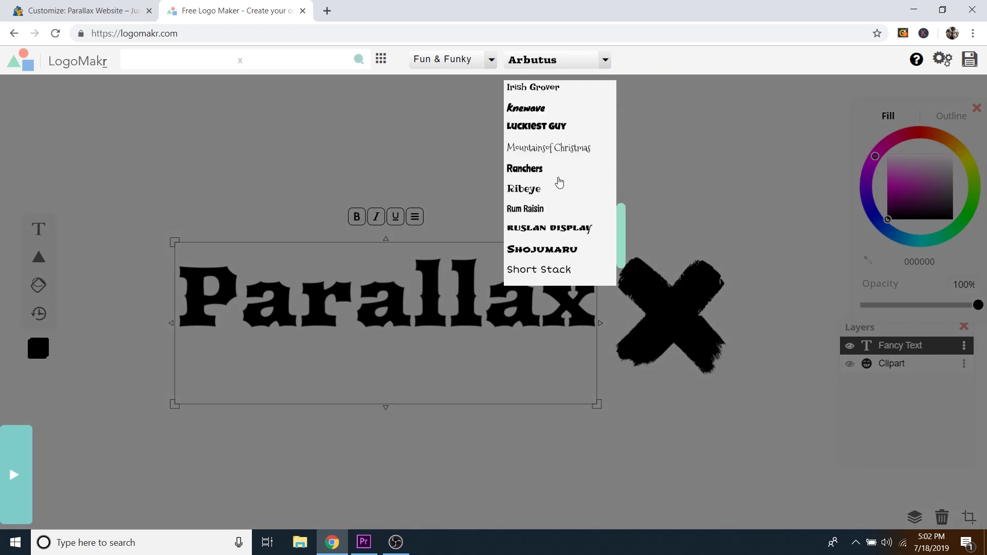
pyautogui.scroll(1, 557, 175)
pyautogui.click(491, 59)
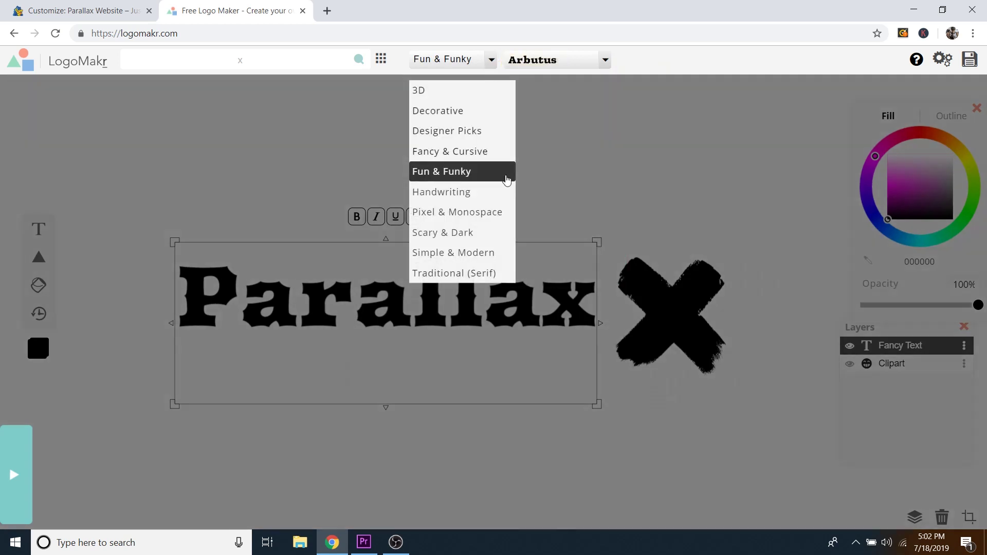
pyautogui.click(462, 253)
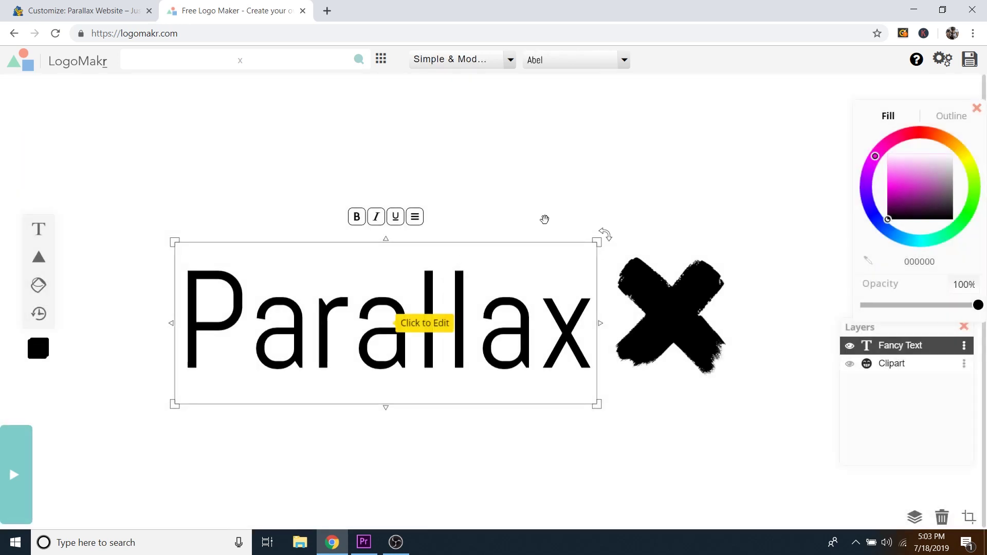
pyautogui.click(626, 63)
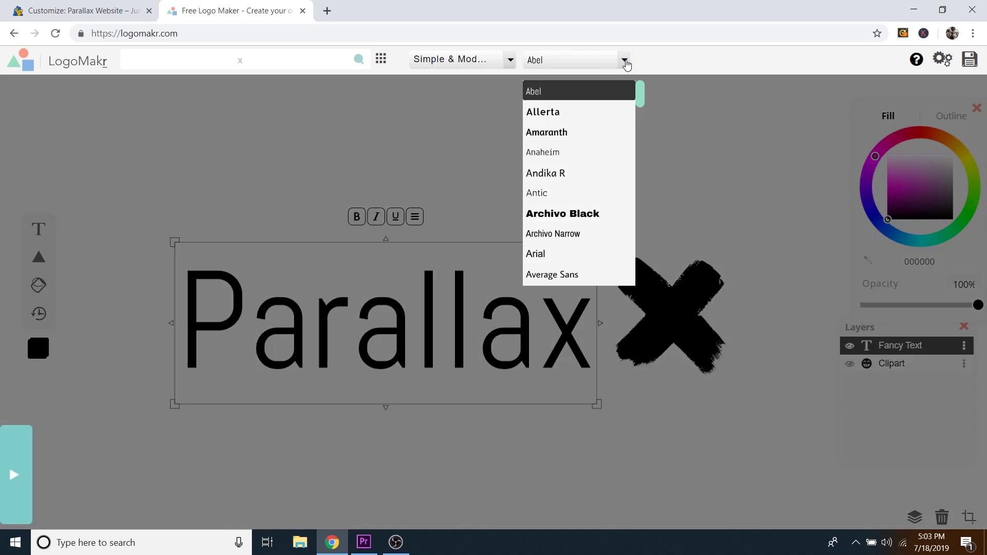
pyautogui.scroll(-1, 575, 126)
pyautogui.scroll(-5, 596, 162)
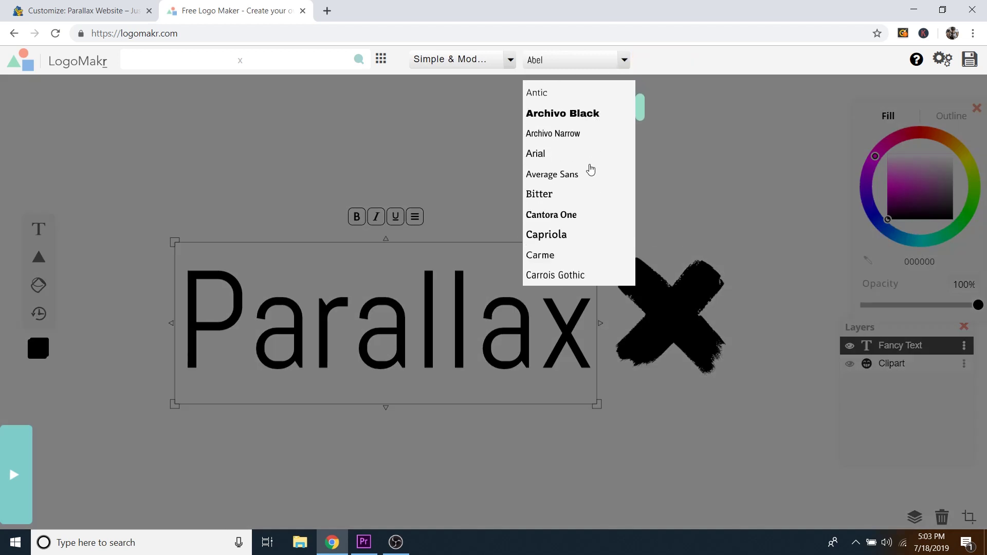
pyautogui.scroll(5, 593, 169)
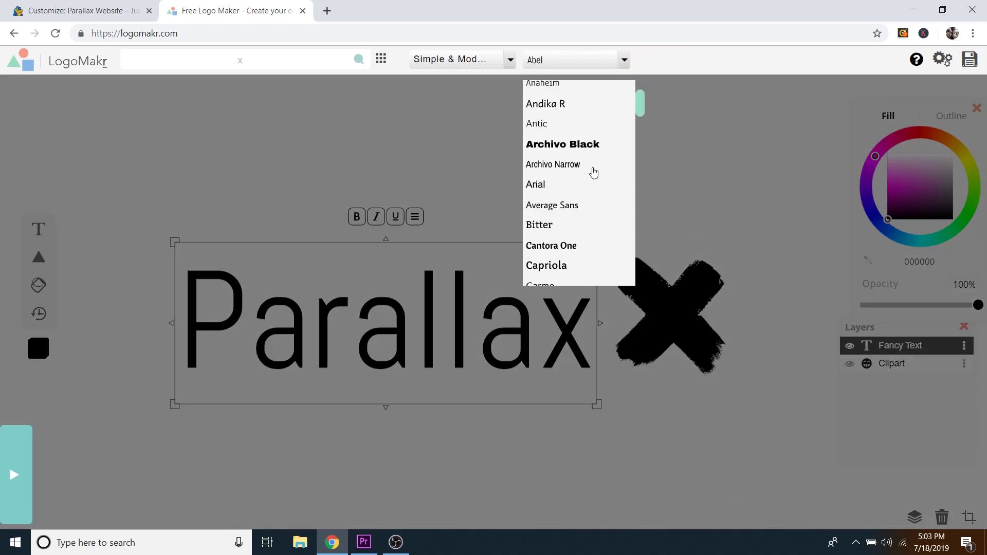
pyautogui.click(569, 154)
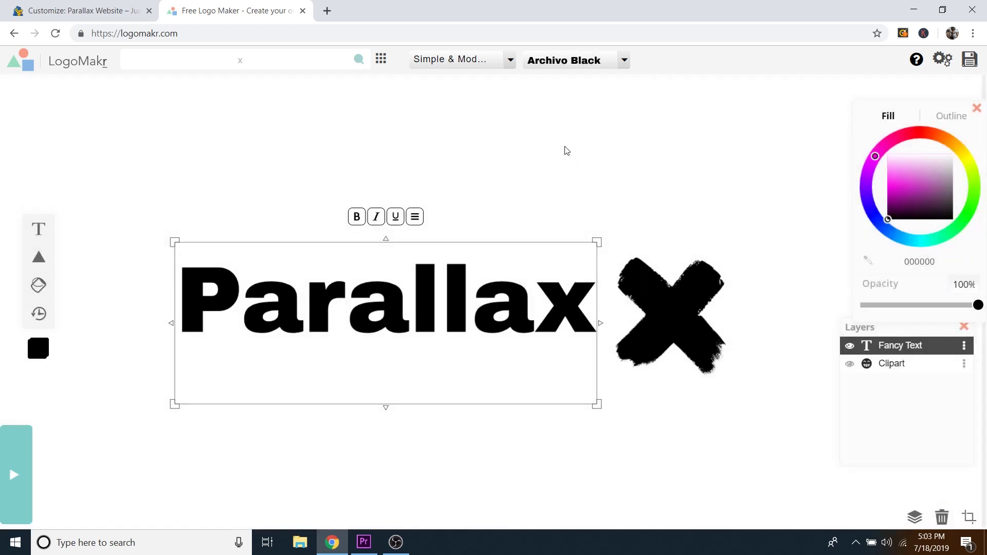
# Step: Reposition the Parallax text further left and adjust its box size
pyautogui.moveTo(544, 299); pyautogui.dragTo(533, 314)
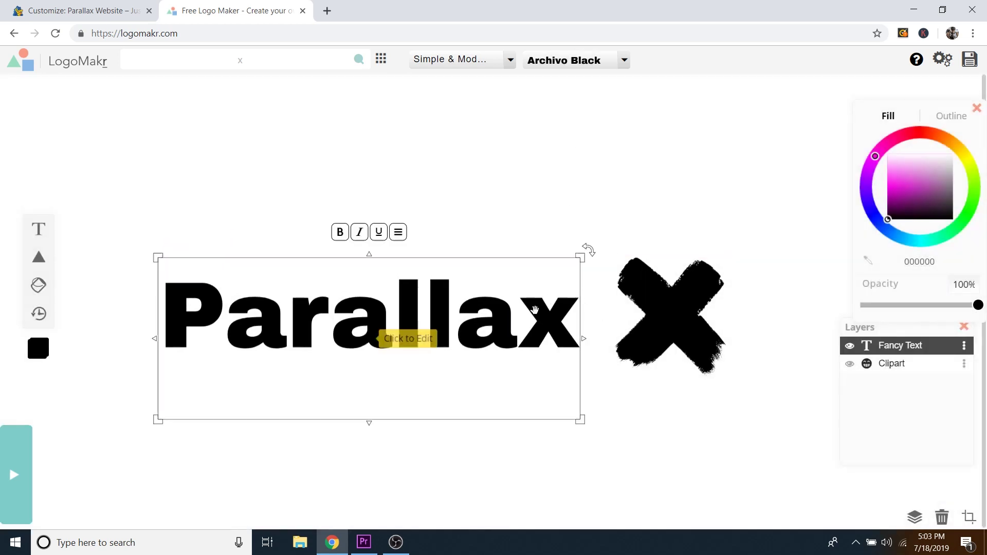
pyautogui.moveTo(585, 256); pyautogui.dragTo(627, 237)
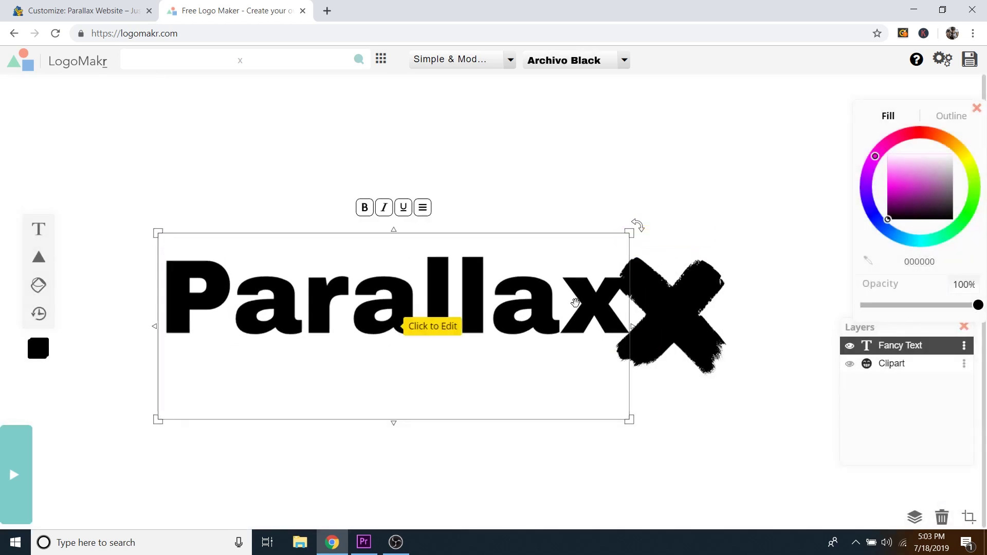
pyautogui.moveTo(418, 326); pyautogui.dragTo(382, 328)
pyautogui.moveTo(591, 423); pyautogui.dragTo(591, 356)
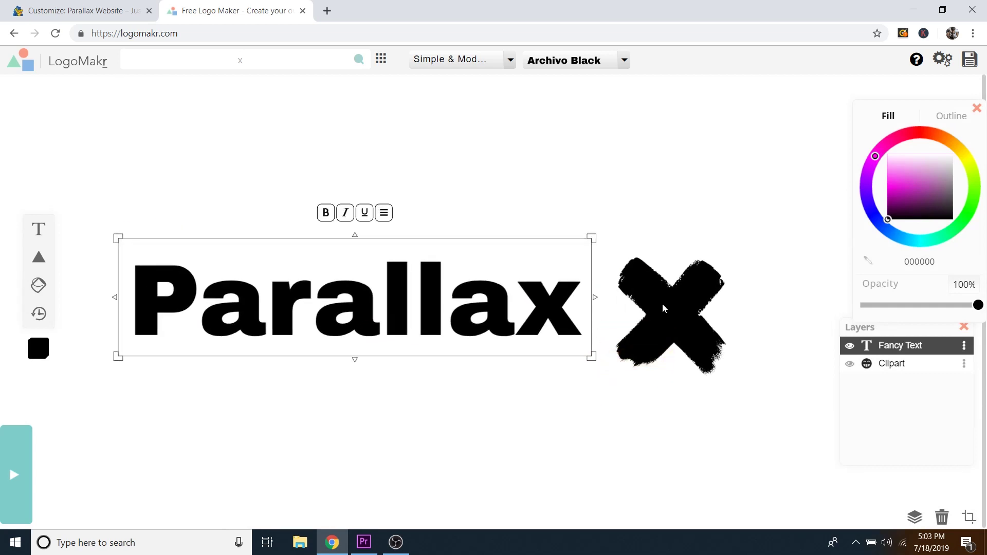
# Step: Move the X clipart to the left of the Parallax text and shrink it
pyautogui.click(686, 308)
pyautogui.moveTo(684, 304); pyautogui.dragTo(169, 286)
pyautogui.moveTo(335, 288); pyautogui.dragTo(529, 305)
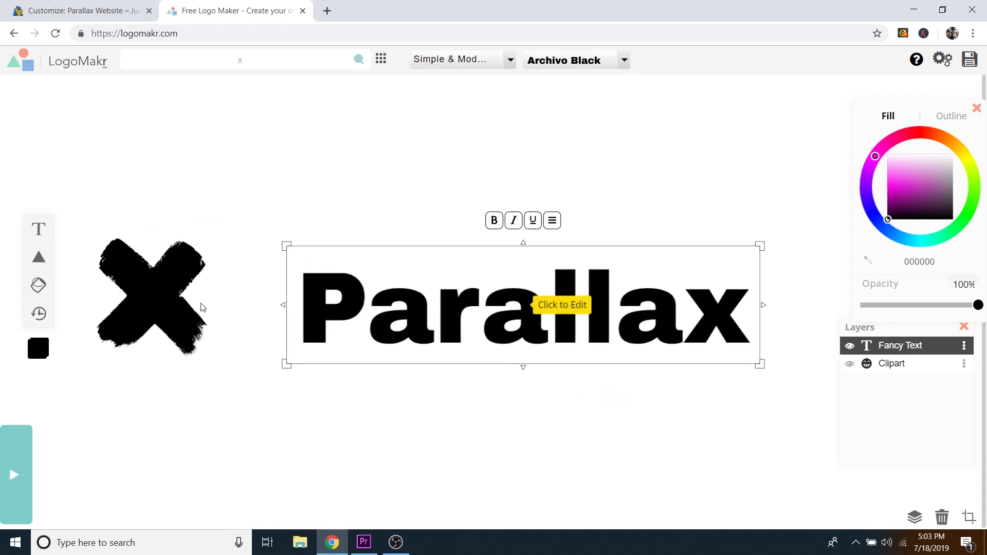
pyautogui.moveTo(167, 298); pyautogui.dragTo(259, 298)
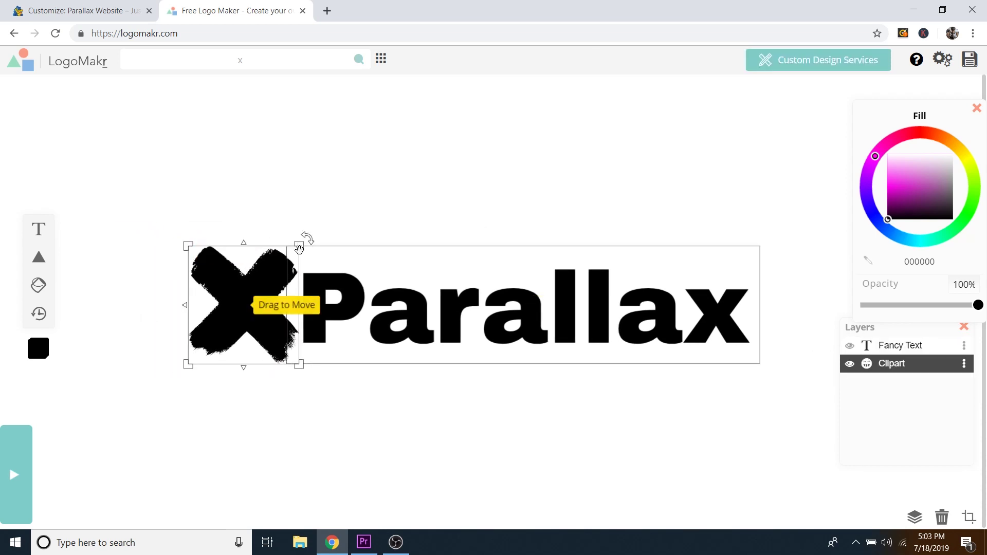
pyautogui.moveTo(299, 245); pyautogui.dragTo(275, 267)
pyautogui.moveTo(221, 315); pyautogui.dragTo(235, 313)
# Step: Select the X and text together, enlarge and position the logo, and colour both white (ffffff)
pyautogui.moveTo(567, 185); pyautogui.dragTo(231, 346)
pyautogui.moveTo(440, 322); pyautogui.dragTo(389, 296)
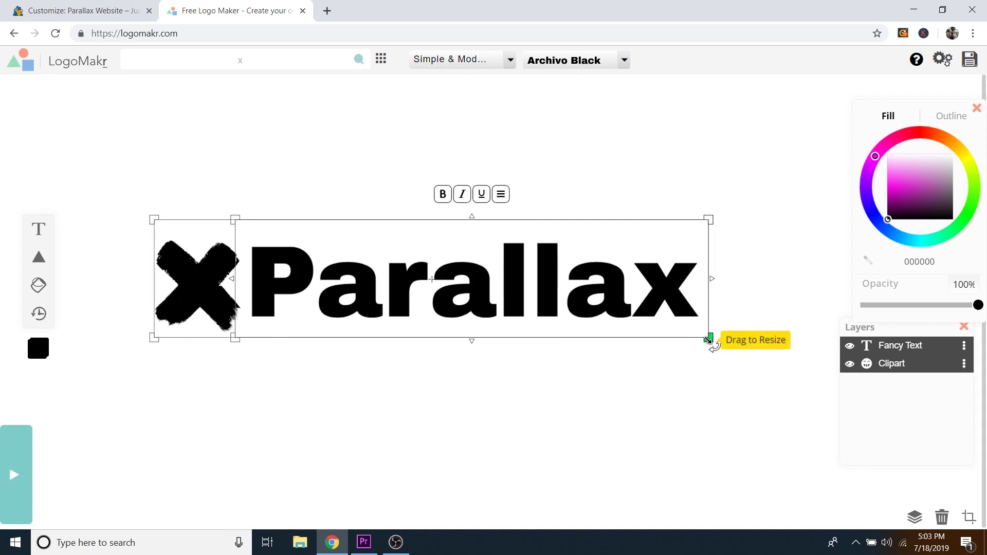
pyautogui.moveTo(709, 340); pyautogui.dragTo(748, 348)
pyautogui.moveTo(525, 282); pyautogui.dragTo(550, 306)
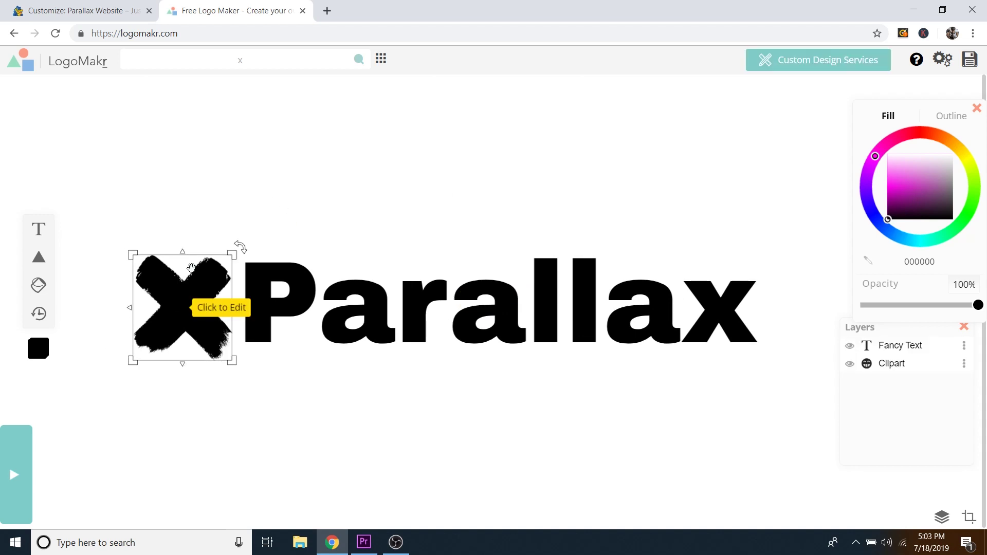
pyautogui.moveTo(194, 270); pyautogui.dragTo(192, 265)
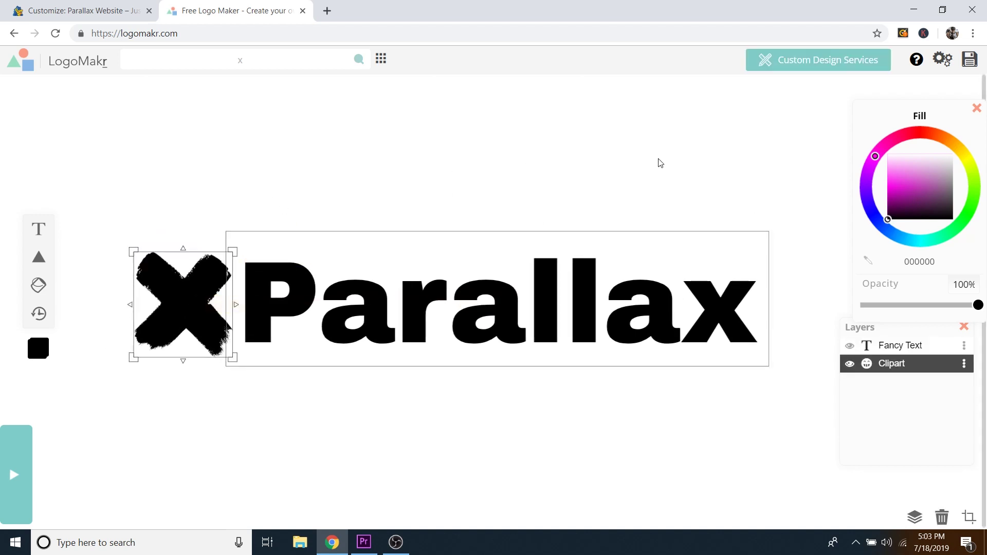
pyautogui.moveTo(659, 160); pyautogui.dragTo(170, 353)
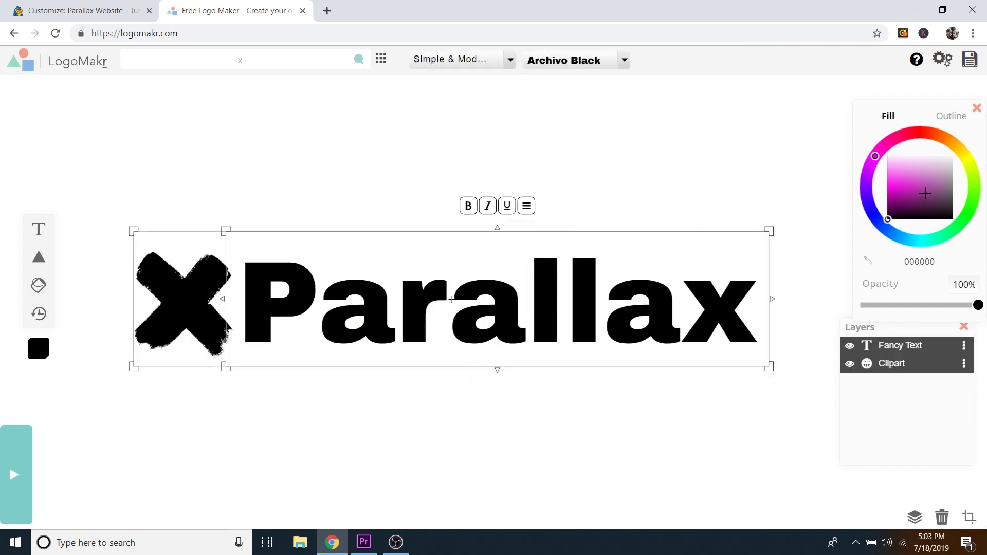
pyautogui.moveTo(925, 193); pyautogui.dragTo(899, 146)
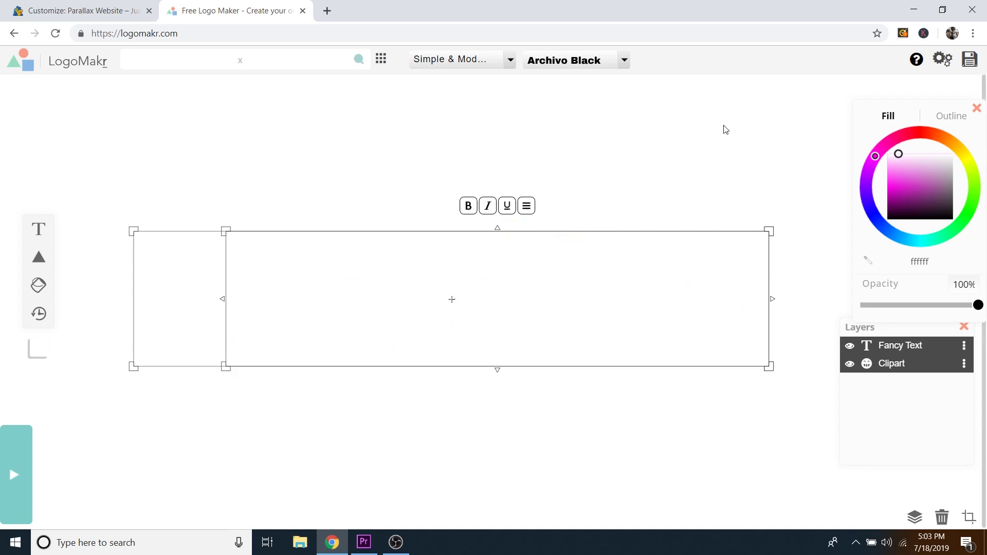
# Step: Deselect the logo elements and save the finished logo
pyautogui.click(101, 128)
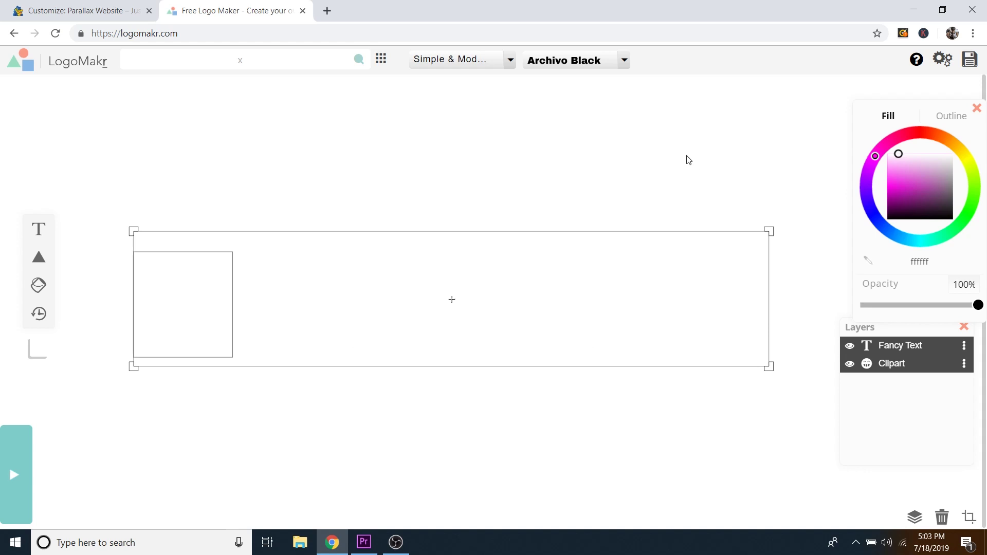
pyautogui.click(969, 60)
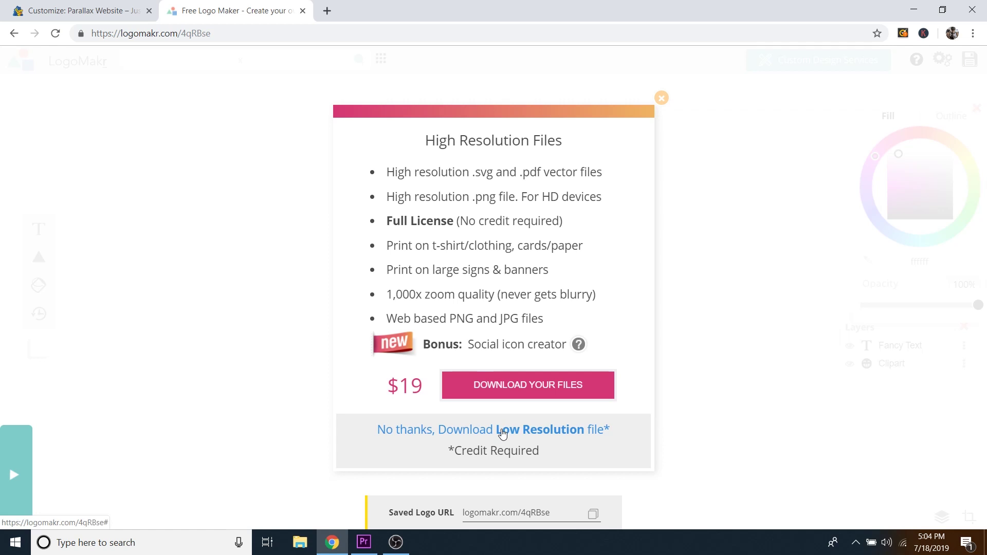
# Step: Download the free low-resolution logo LogoMakr_4qRBse.png and return to the WordPress Customizer
pyautogui.click(502, 431)
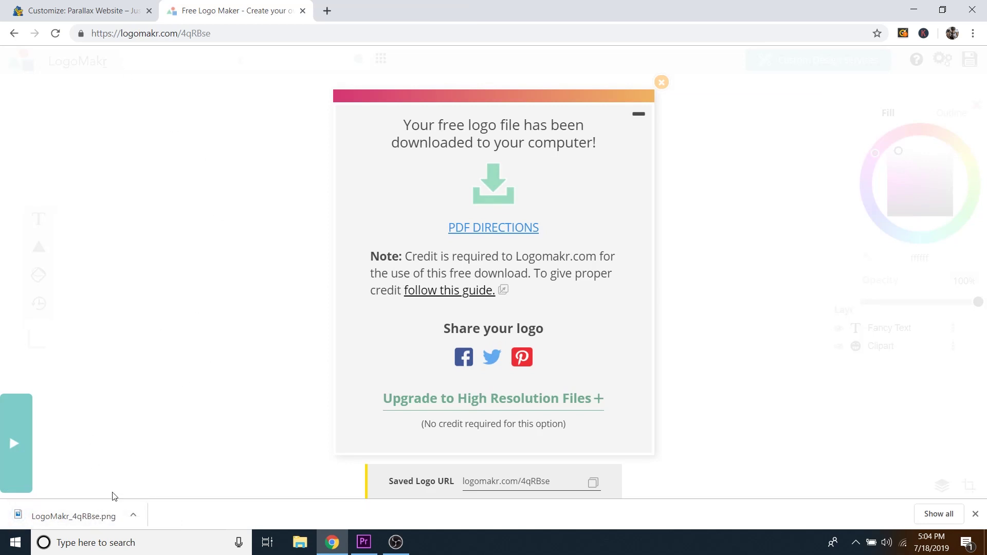
pyautogui.click(101, 10)
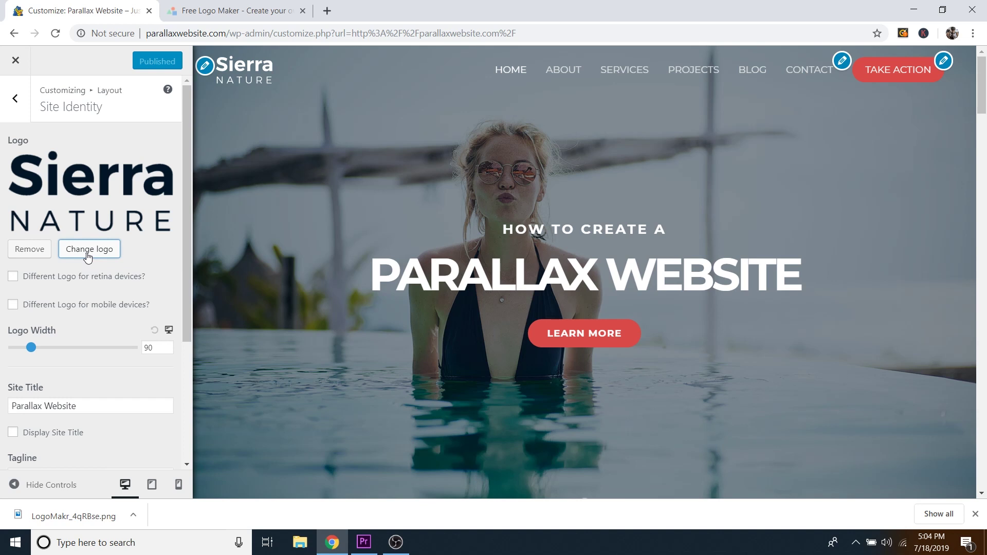
# Step: Replace the Sierra Nature logo with Parallax-Logo.png from the Media Library, skipping cropping
pyautogui.click(88, 252)
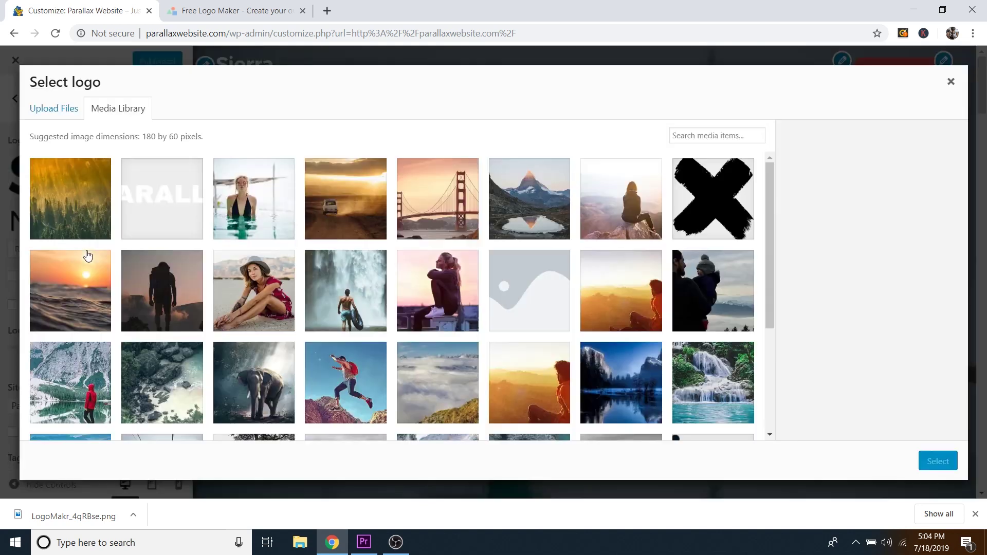
pyautogui.click(189, 205)
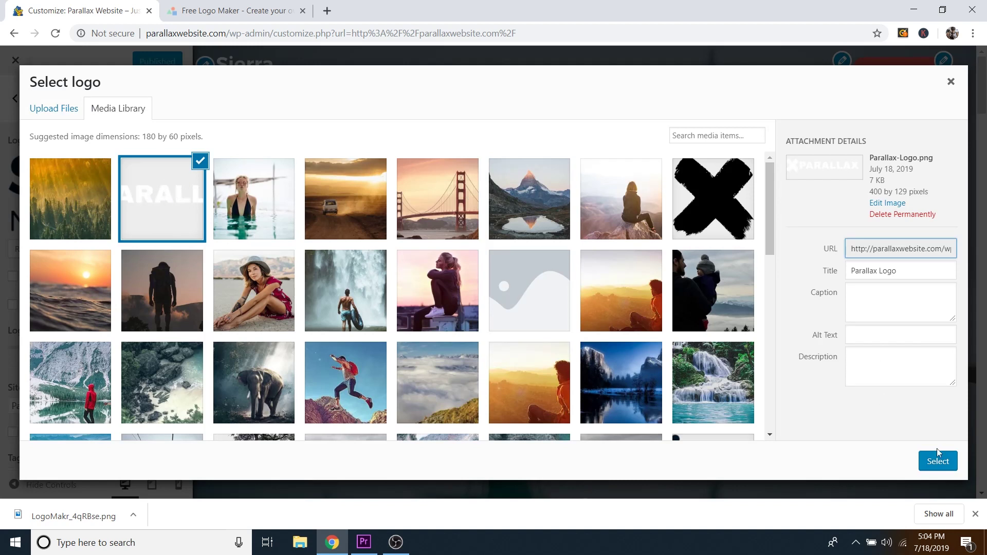
pyautogui.click(940, 465)
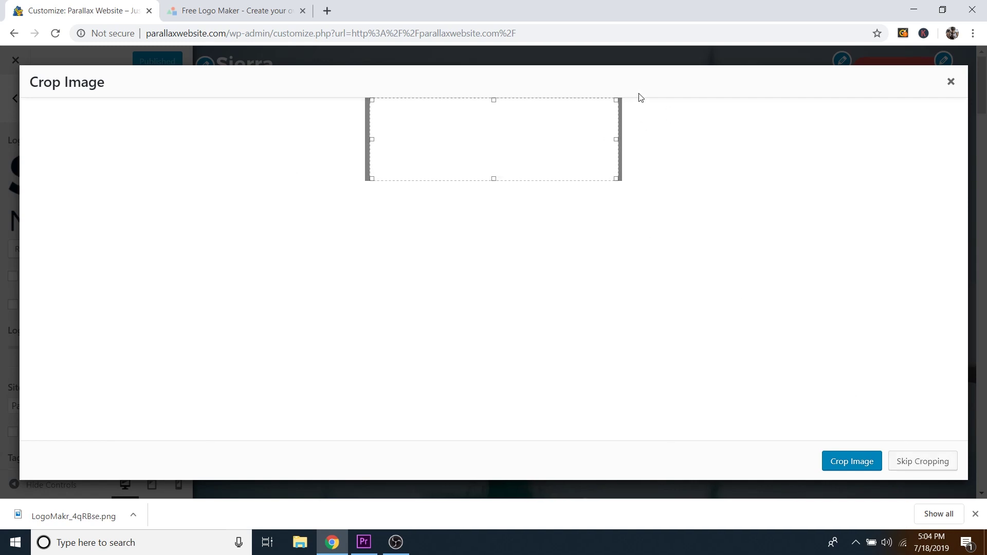
pyautogui.click(922, 461)
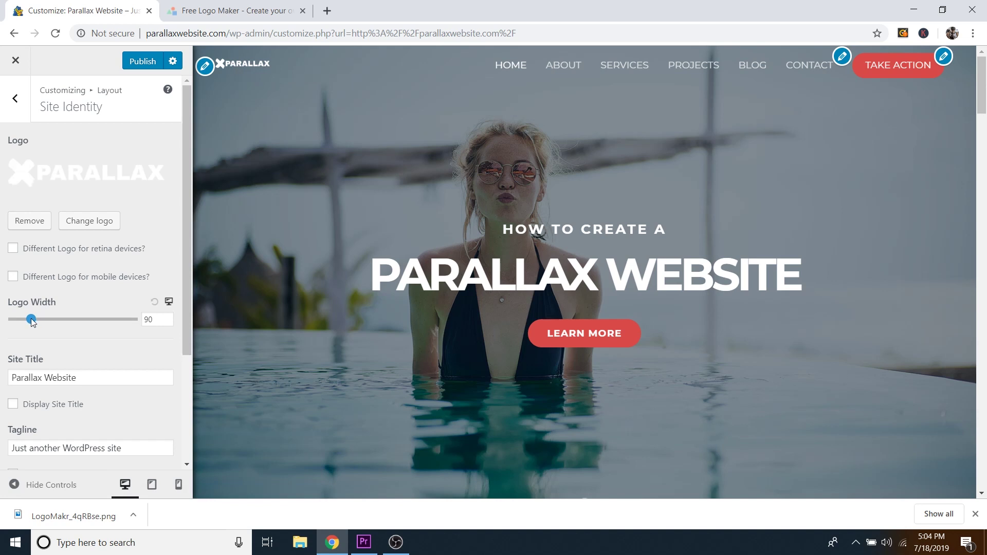
# Step: Set the Logo Width to 140 so the X PARALLAX wordmark shows larger
pyautogui.moveTo(31, 320)
pyautogui.mouseDown()
pyautogui.moveTo(85, 322)
pyautogui.moveTo(44, 323)
pyautogui.mouseUp()
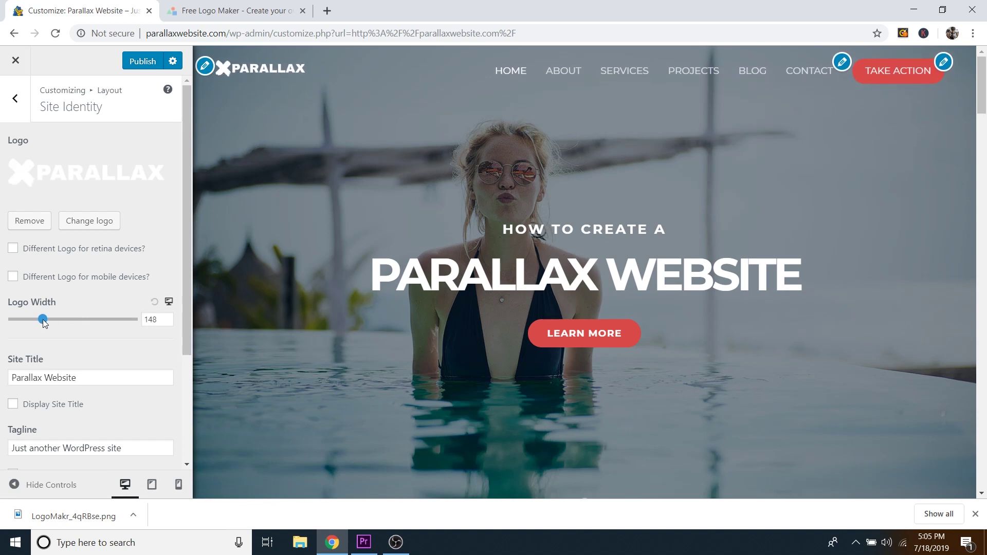
pyautogui.click(168, 322)
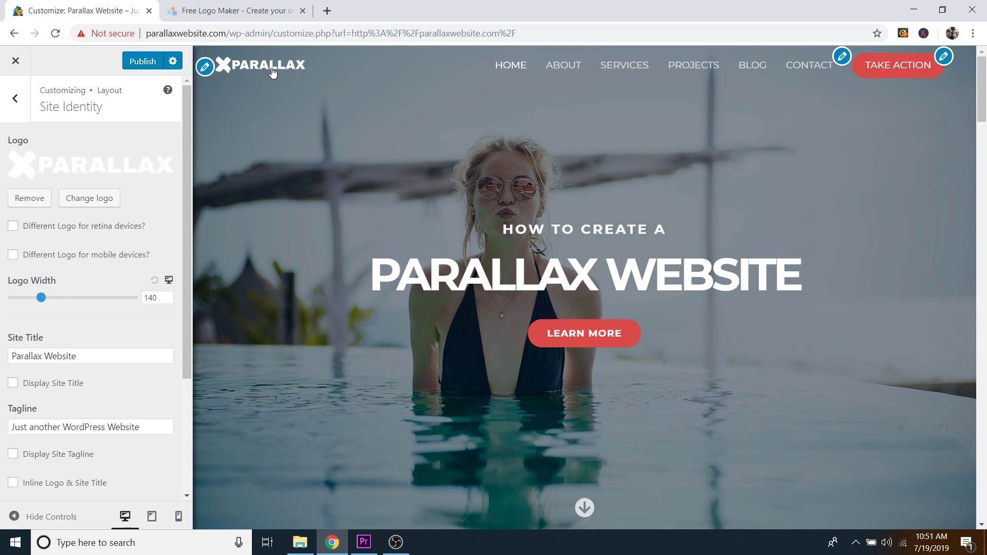
# Step: Untick 'Different Logo for Transparent Header?' under Transparent Header, then reopen Site Identity
pyautogui.click(16, 98)
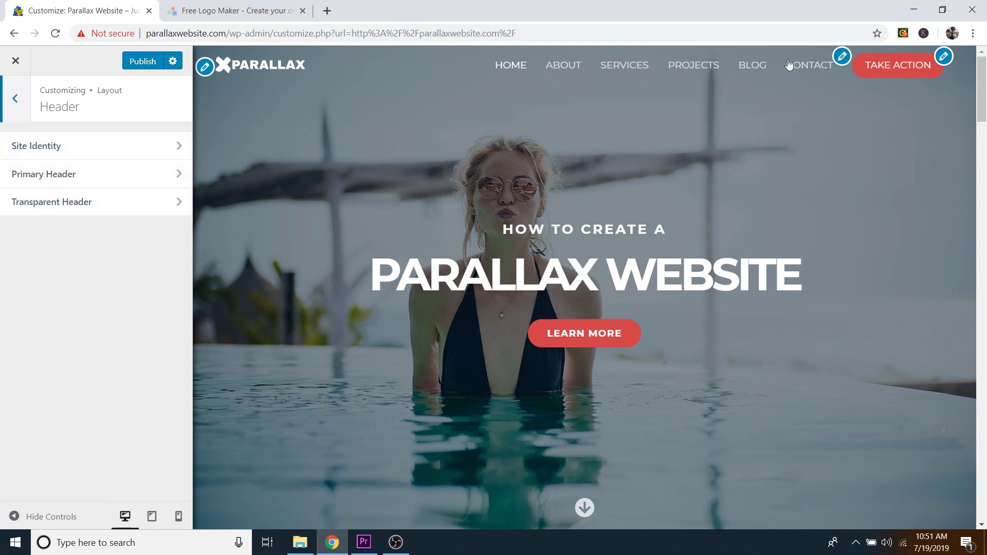
pyautogui.click(110, 201)
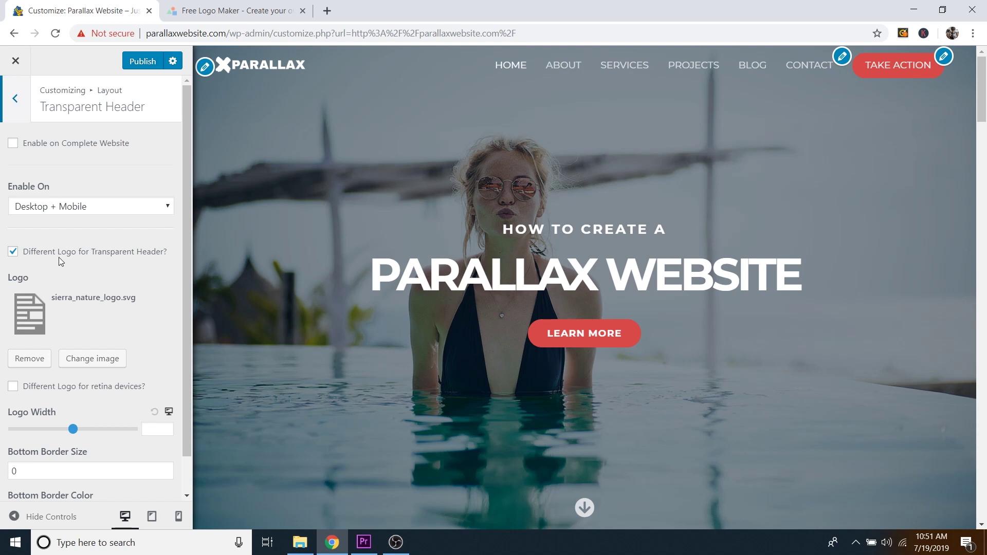
pyautogui.click(34, 254)
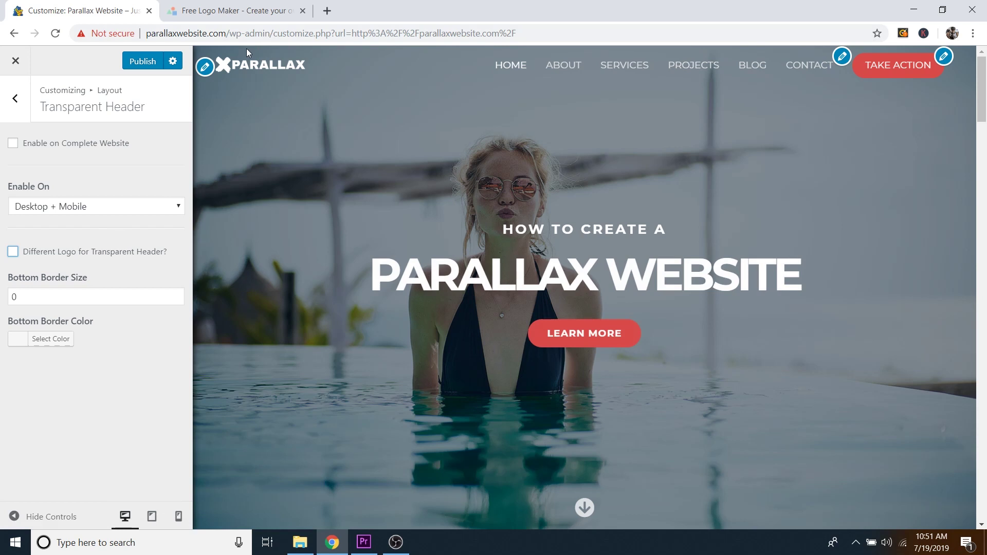
pyautogui.click(18, 102)
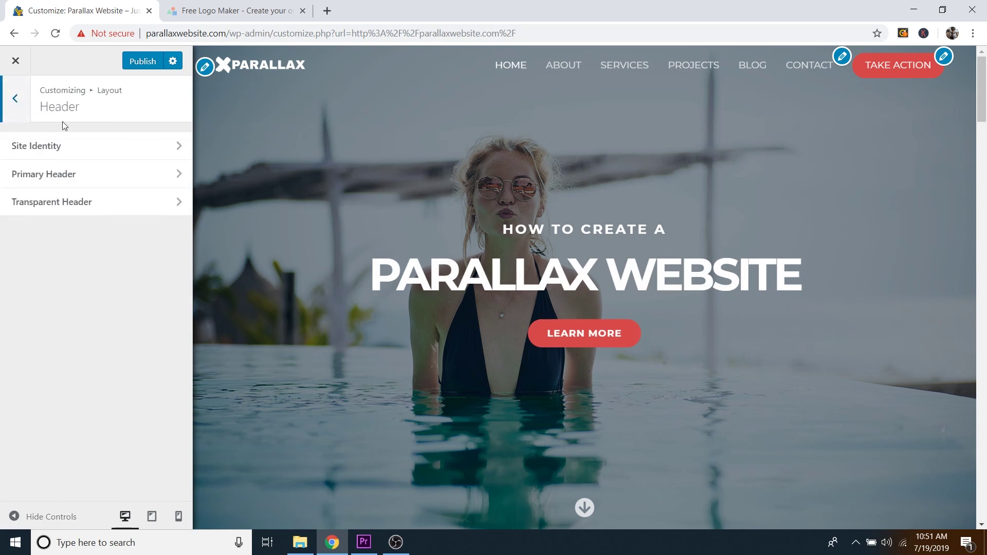
pyautogui.click(67, 153)
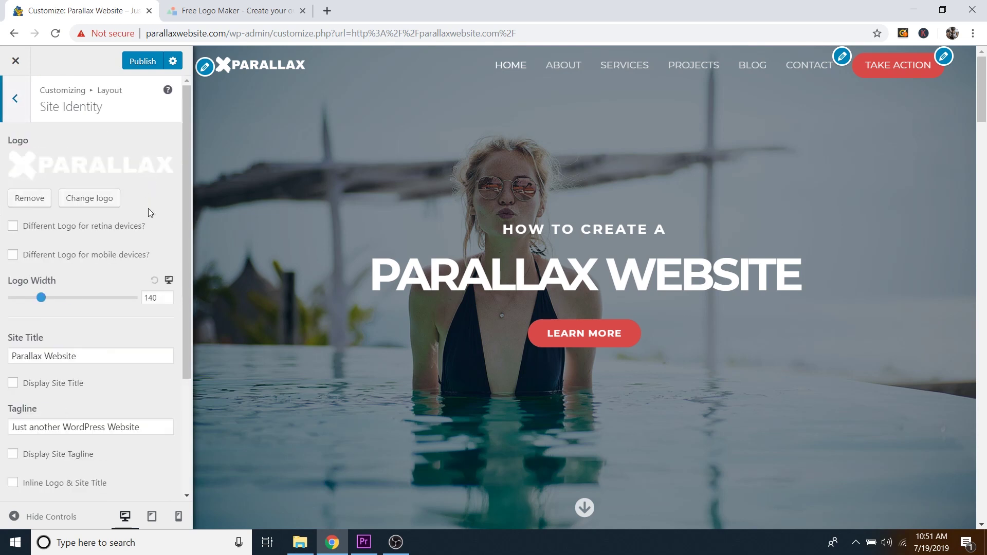
# Step: Change the tagline to 'How to Make a Beautiful Parallax Website!', keeping the title Parallax Website
pyautogui.scroll(-3, 148, 209)
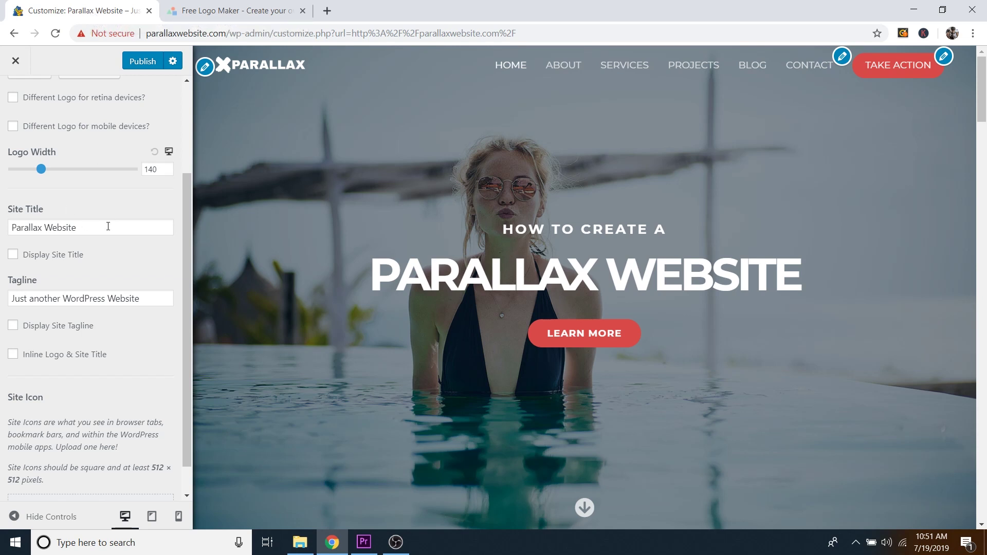
pyautogui.click(64, 231)
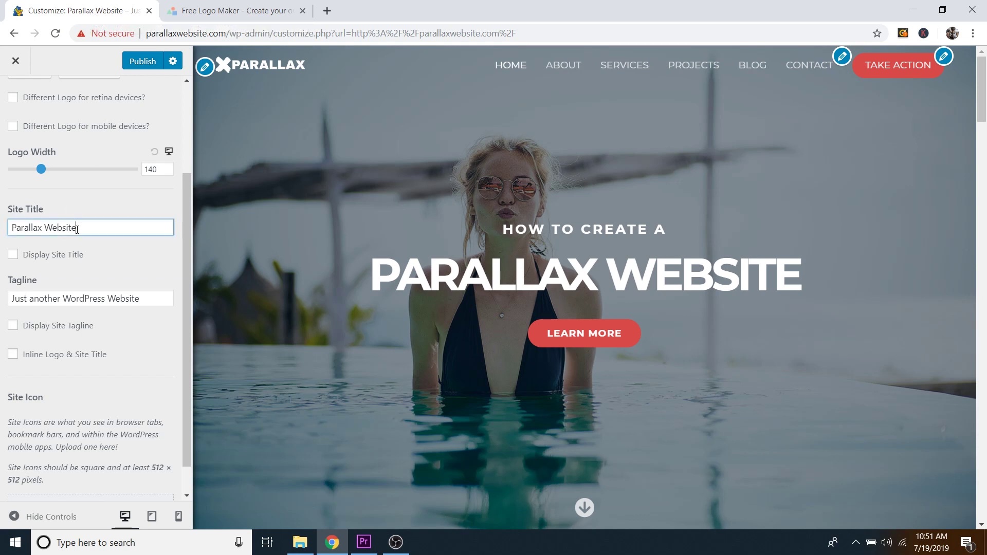
pyautogui.click(64, 298)
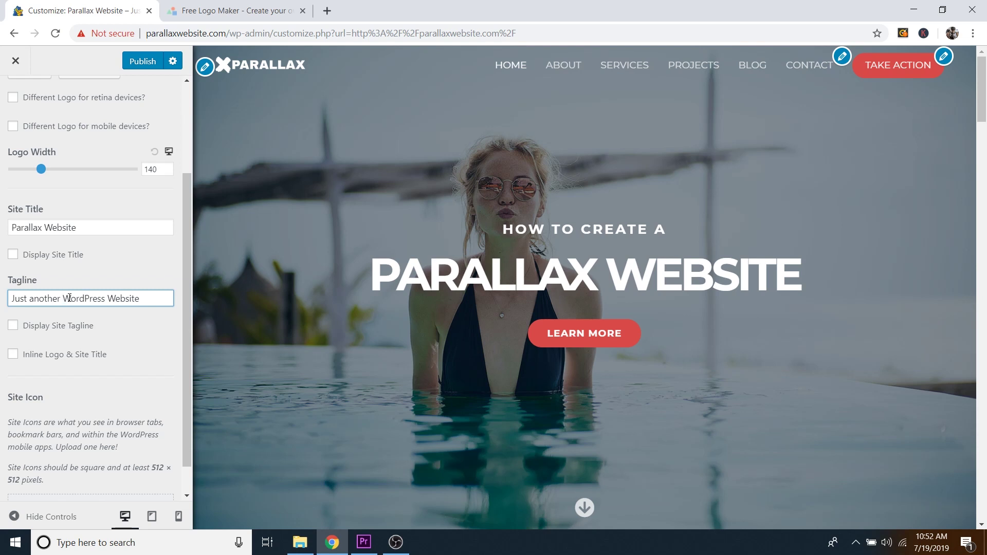
pyautogui.click(78, 226)
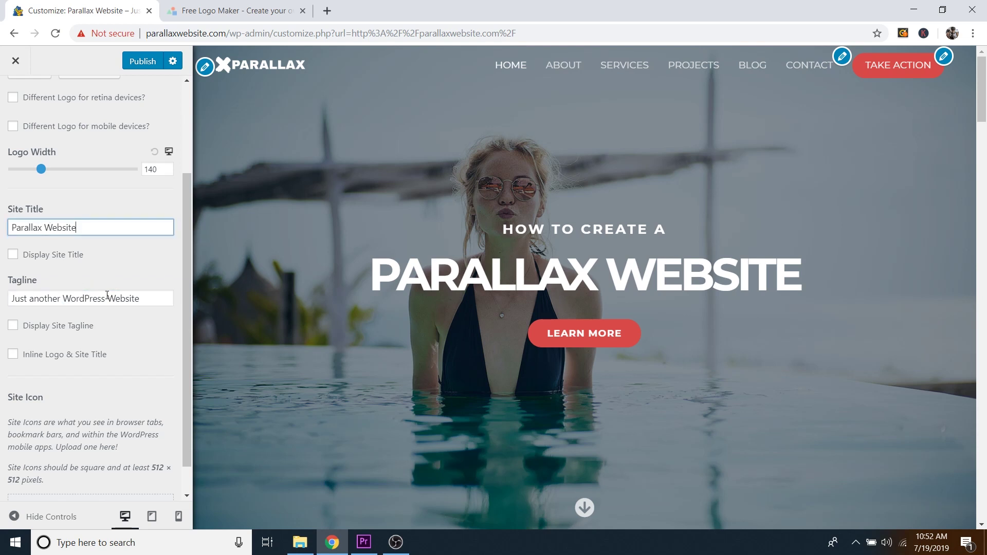
pyautogui.tripleClick(82, 299)
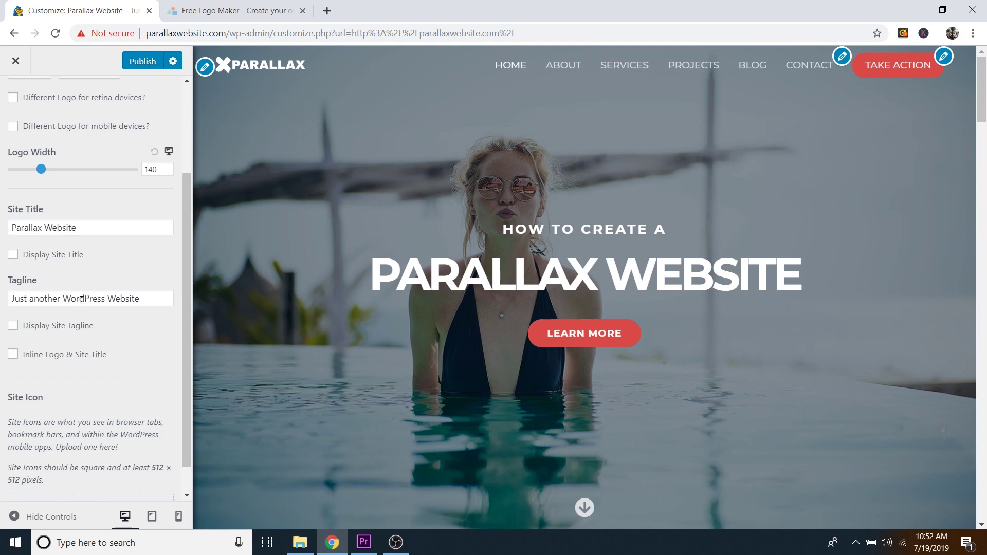
pyautogui.write('How t')
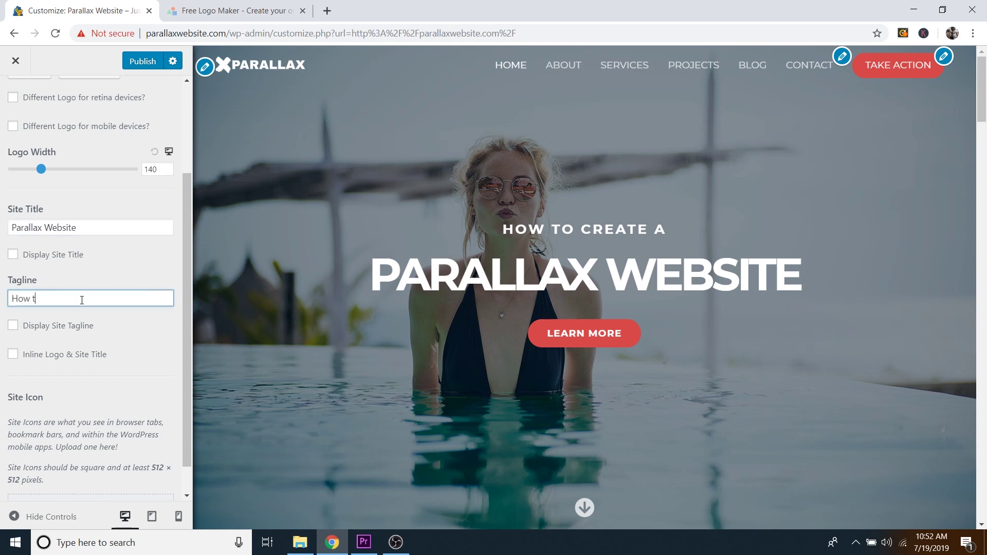
pyautogui.write('o Make a beautiful Parallax Website!')
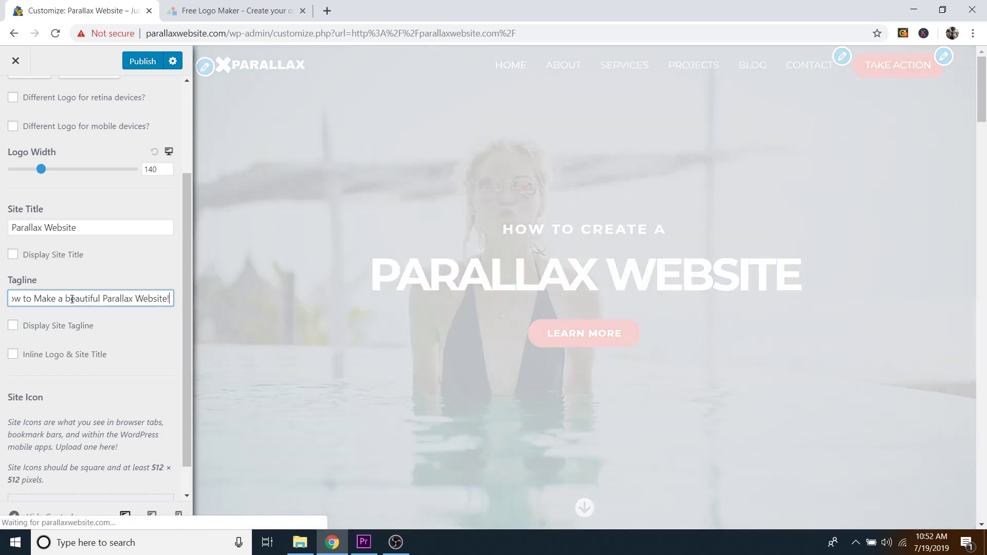
pyautogui.moveTo(74, 299); pyautogui.dragTo(65, 298)
pyautogui.write('B')
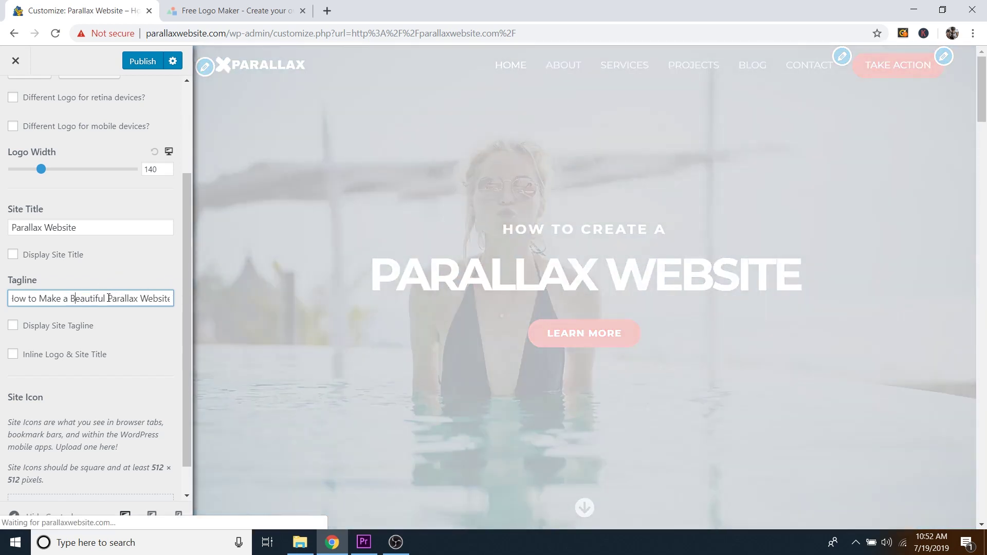
pyautogui.moveTo(107, 298); pyautogui.dragTo(164, 300)
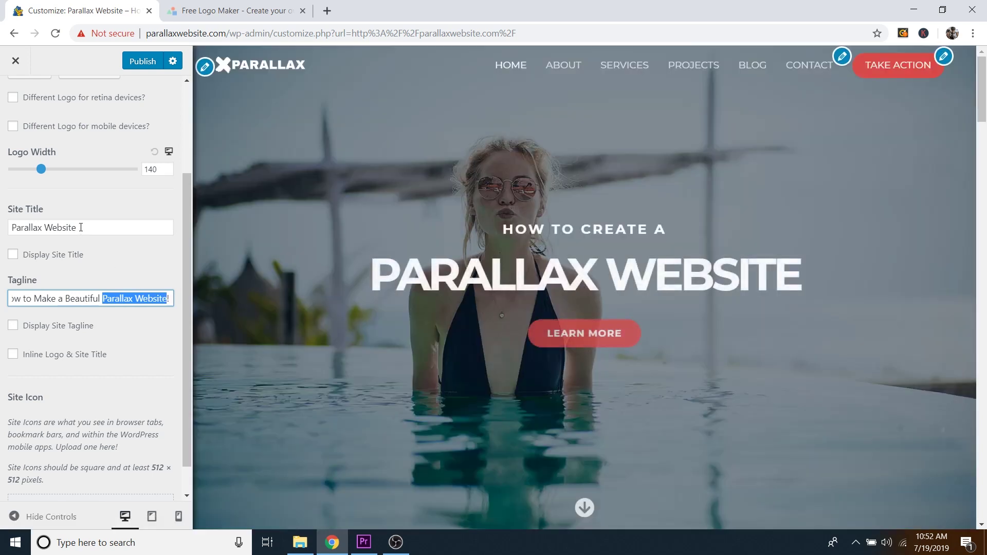
pyautogui.moveTo(77, 227); pyautogui.dragTo(11, 227)
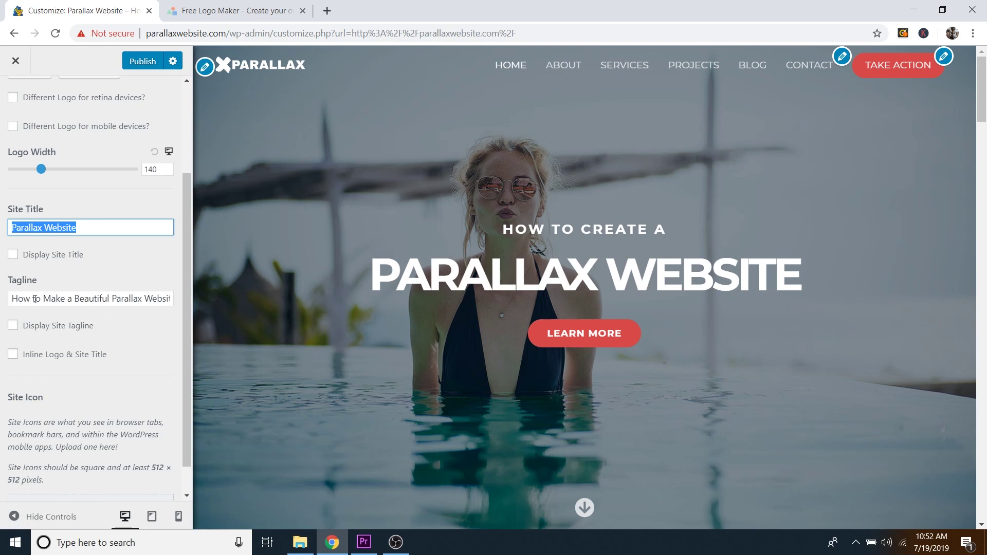
pyautogui.click(137, 259)
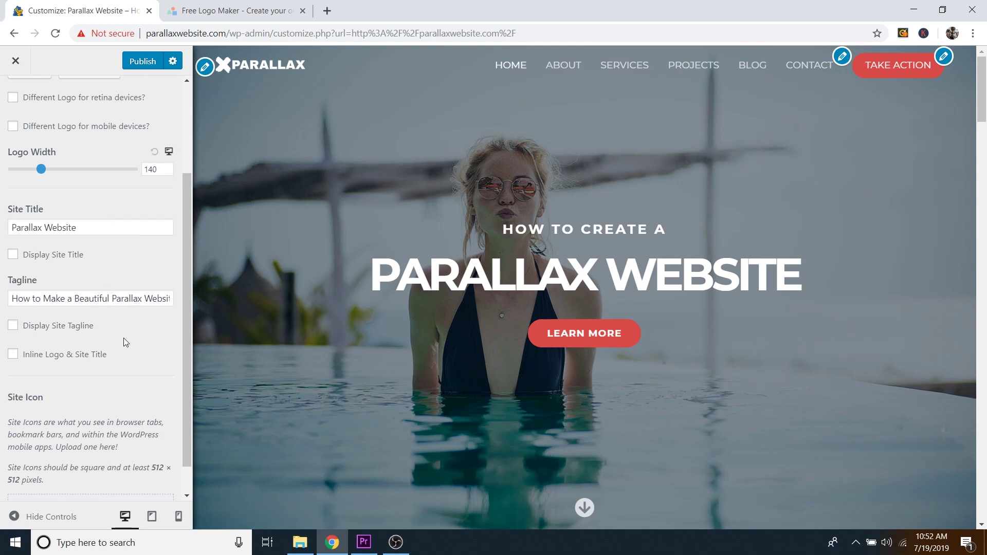
pyautogui.scroll(-1, 128, 340)
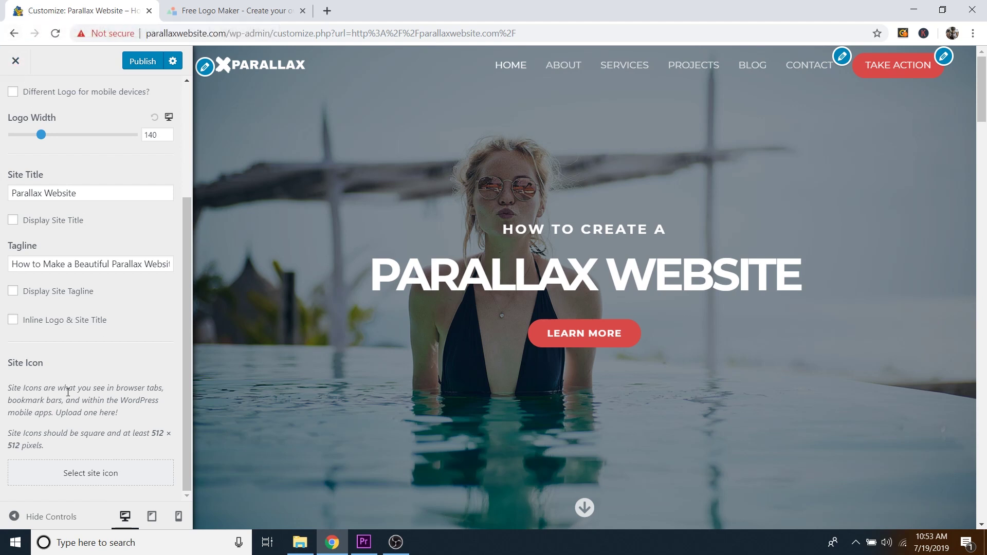
# Step: In LogoMakr, recolour the X and text black, then delete the Parallax text
pyautogui.click(220, 6)
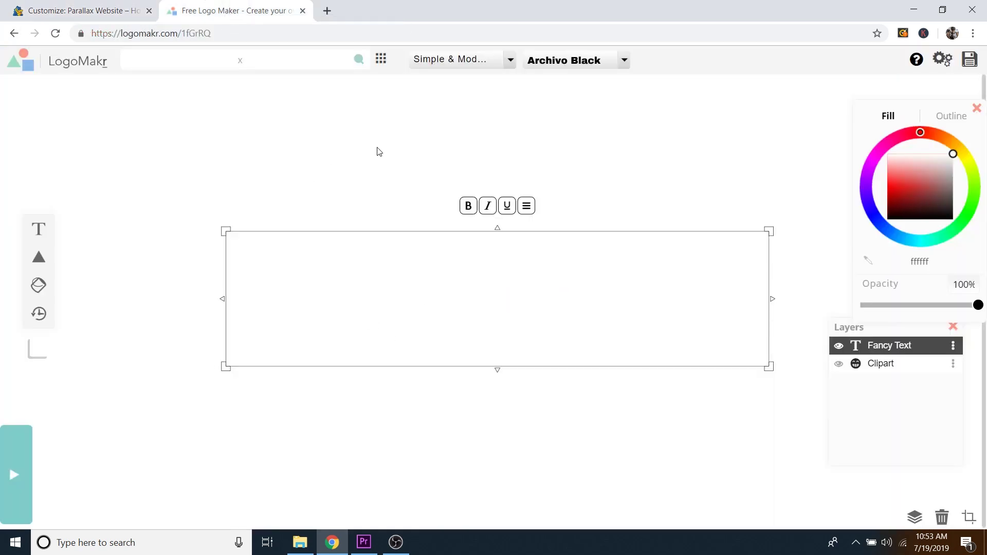
pyautogui.moveTo(444, 128); pyautogui.dragTo(155, 331)
pyautogui.moveTo(911, 178); pyautogui.dragTo(952, 219)
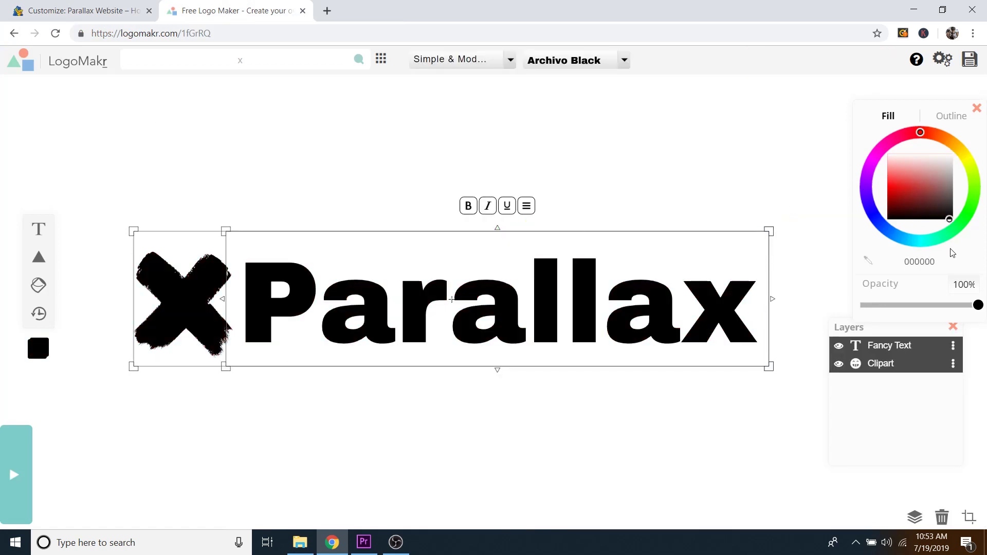
pyautogui.click(543, 130)
pyautogui.click(566, 300)
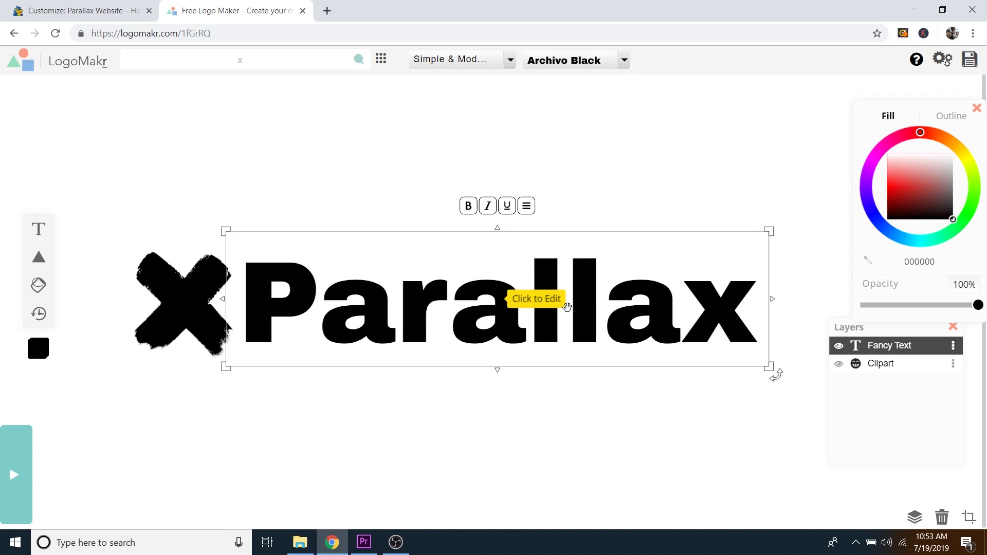
pyautogui.press('Delete')
# Step: Enlarge the X clipart to about 527 by 562 px and centre it on the canvas
pyautogui.click(189, 286)
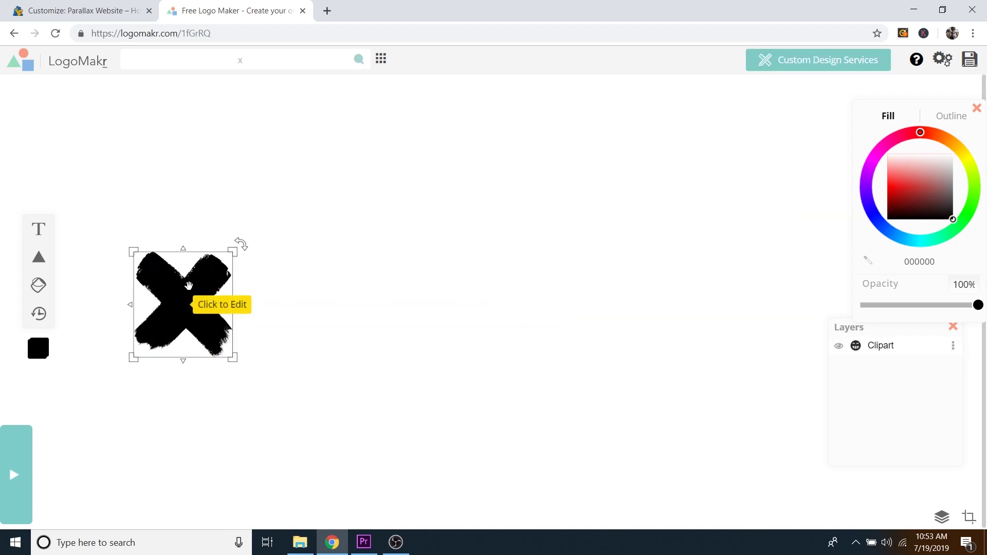
pyautogui.click(186, 286)
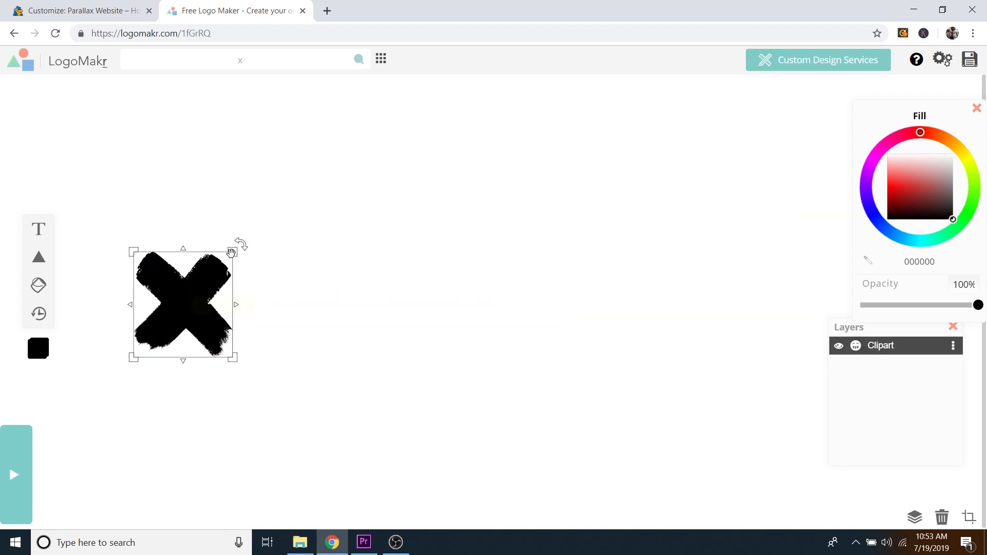
pyautogui.moveTo(232, 252); pyautogui.dragTo(501, 161)
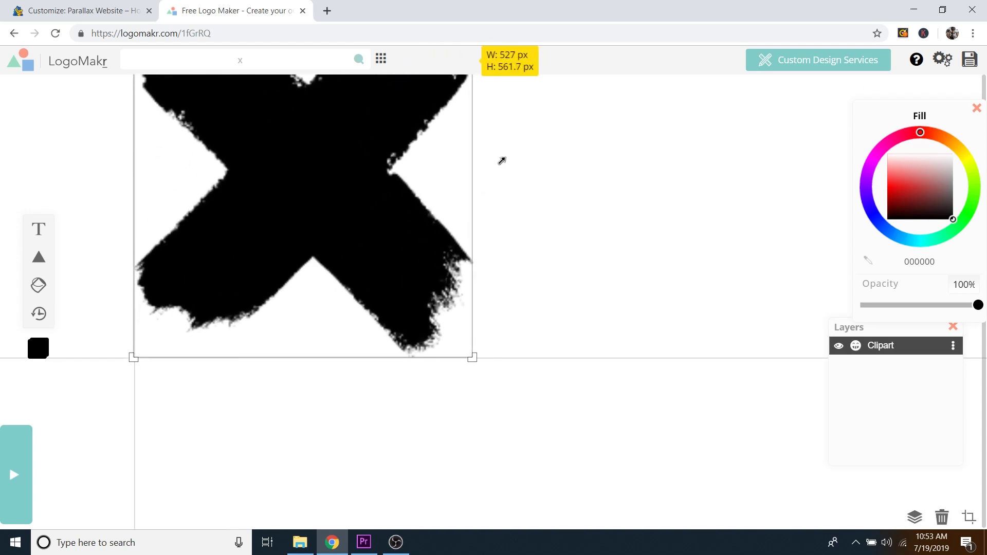
pyautogui.moveTo(365, 158); pyautogui.dragTo(517, 265)
pyautogui.click(670, 255)
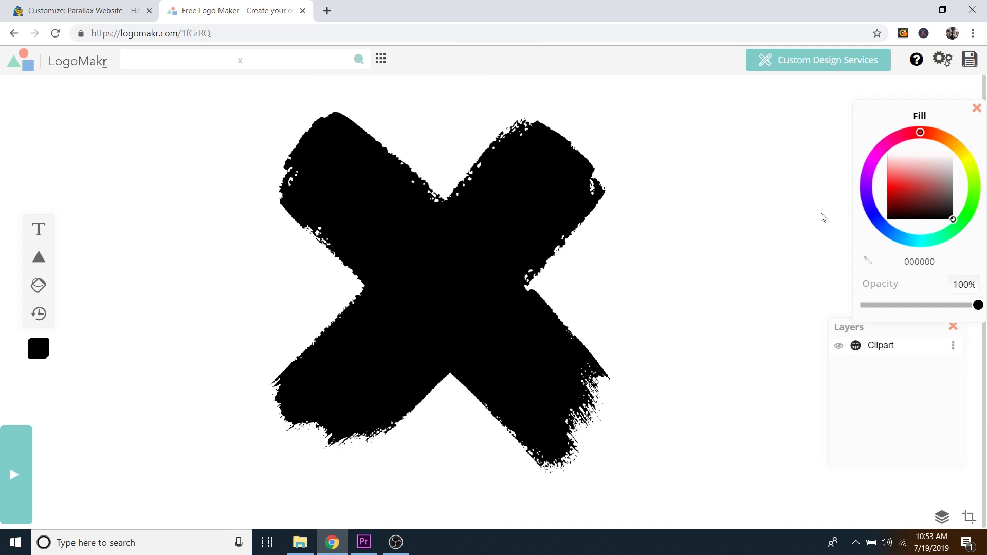
# Step: Save the logo and download the free low-resolution LogoMakr_6oO5P6.png
pyautogui.click(969, 61)
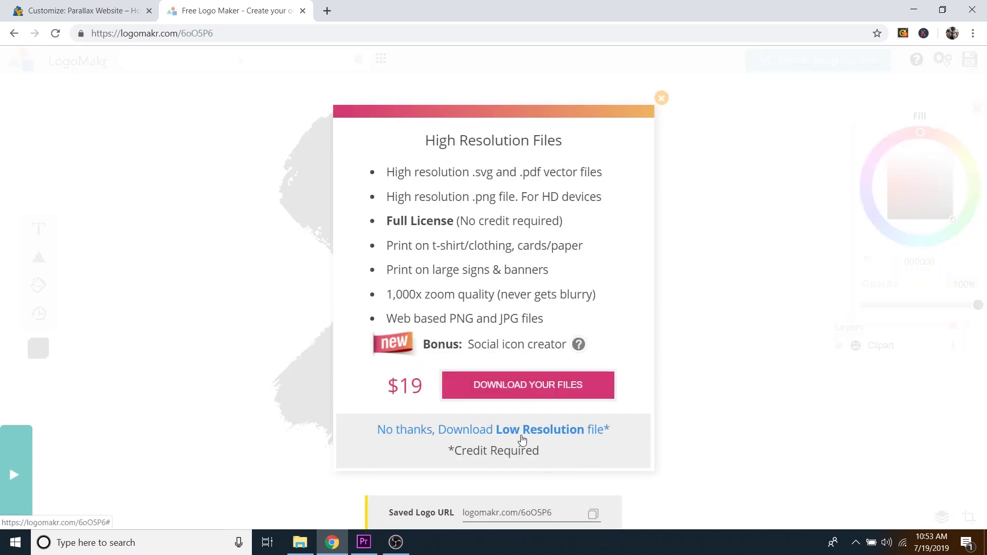
pyautogui.click(523, 435)
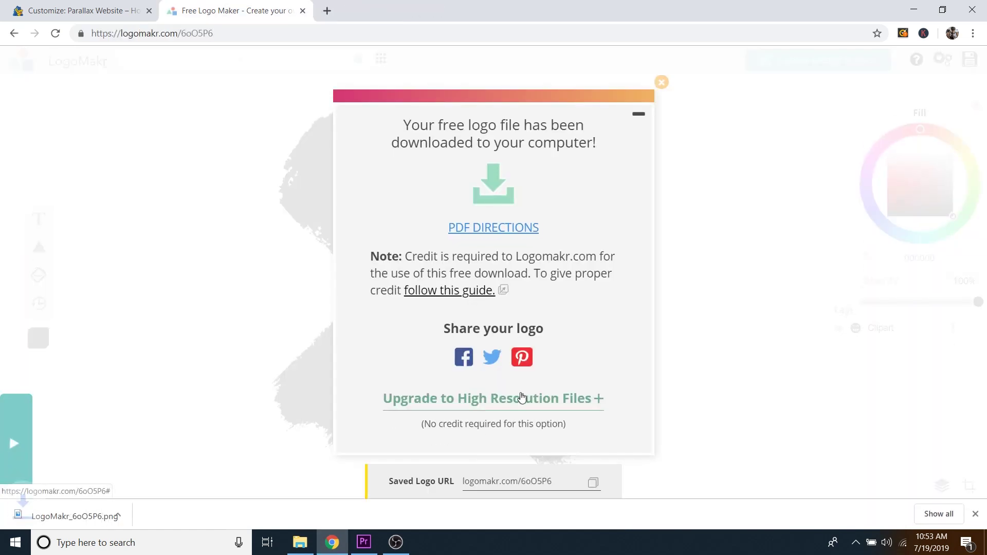
pyautogui.click(975, 514)
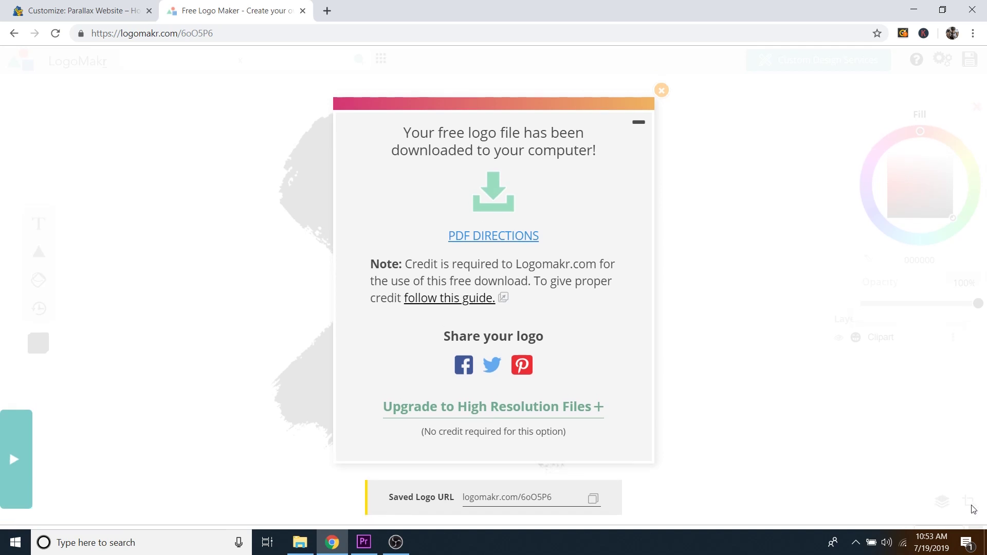
# Step: Upload the Favicon image as a new site icon in the Customizer
pyautogui.click(96, 13)
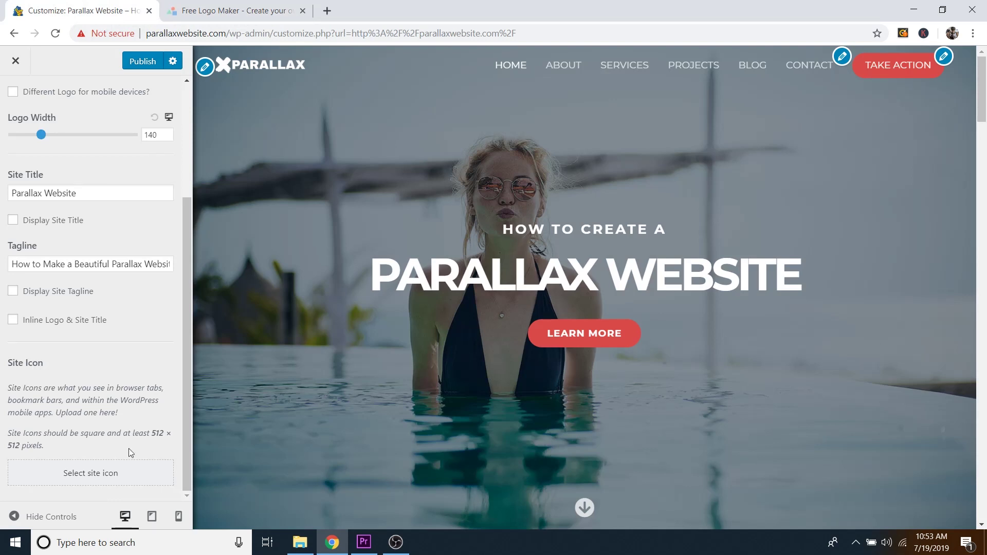
pyautogui.click(105, 478)
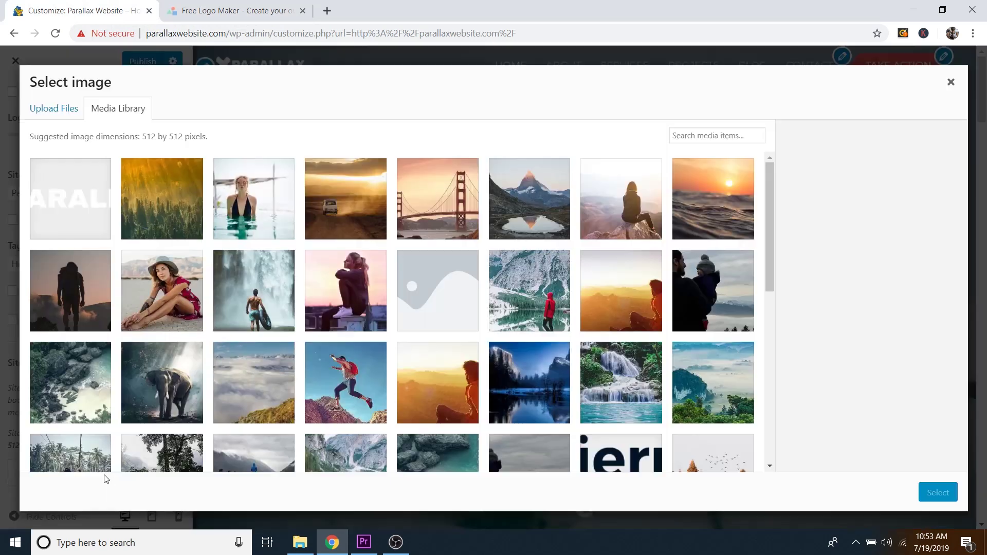
pyautogui.click(55, 110)
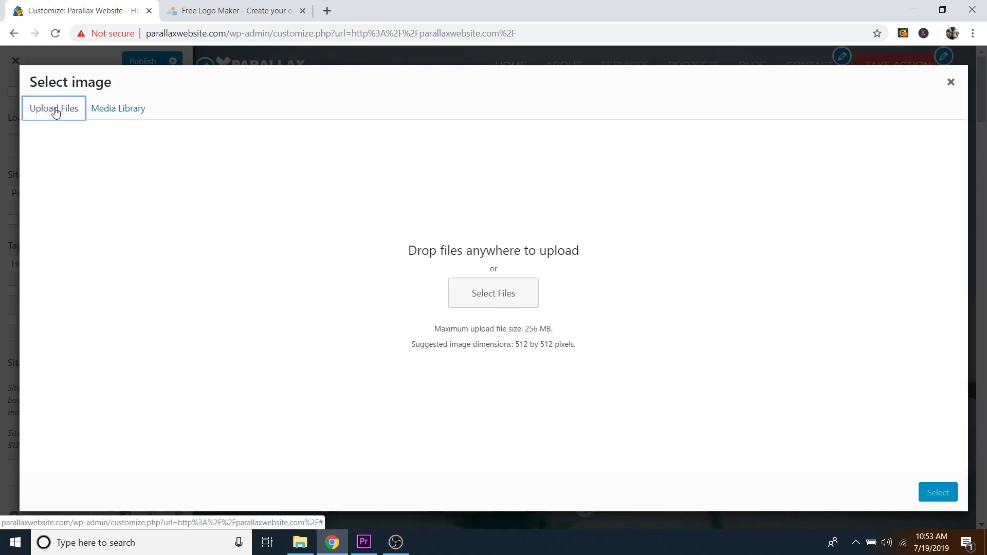
pyautogui.click(488, 300)
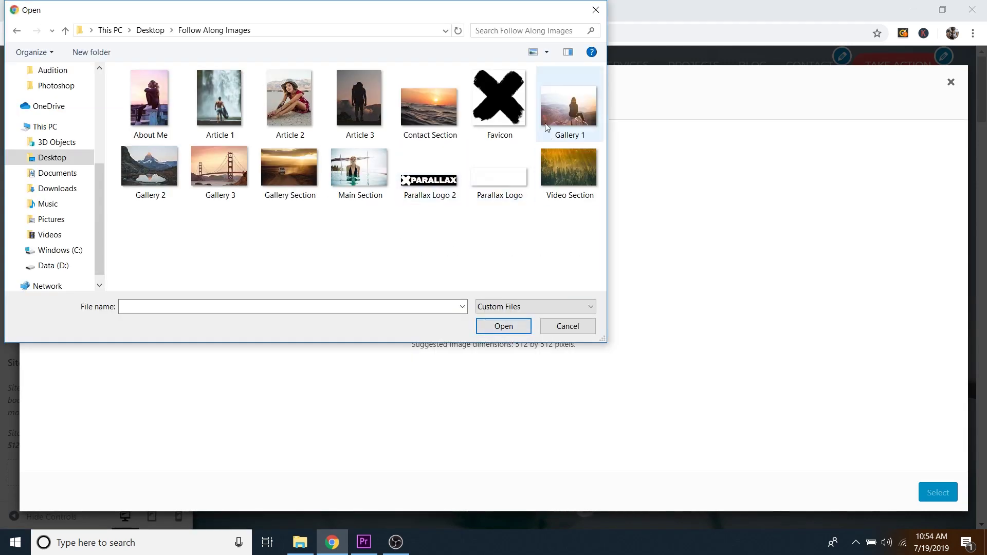
pyautogui.click(503, 108)
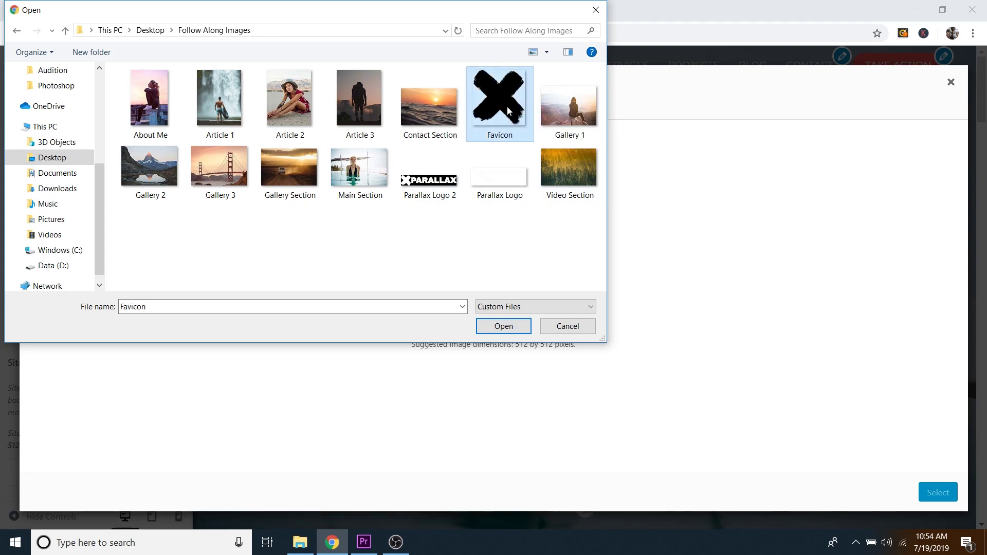
pyautogui.click(499, 327)
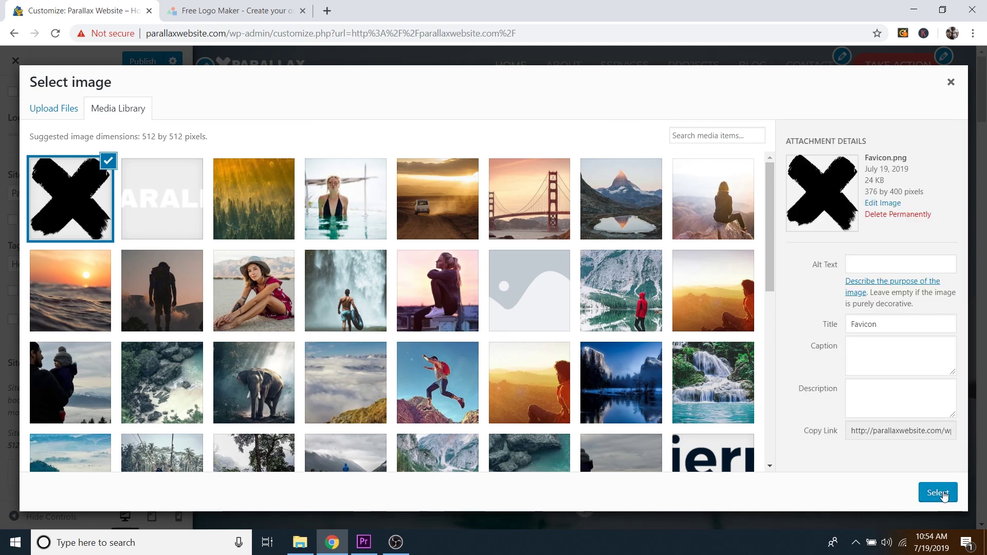
# Step: Crop the Favicon with the square shifted slightly up, and publish it as the site icon
pyautogui.click(938, 493)
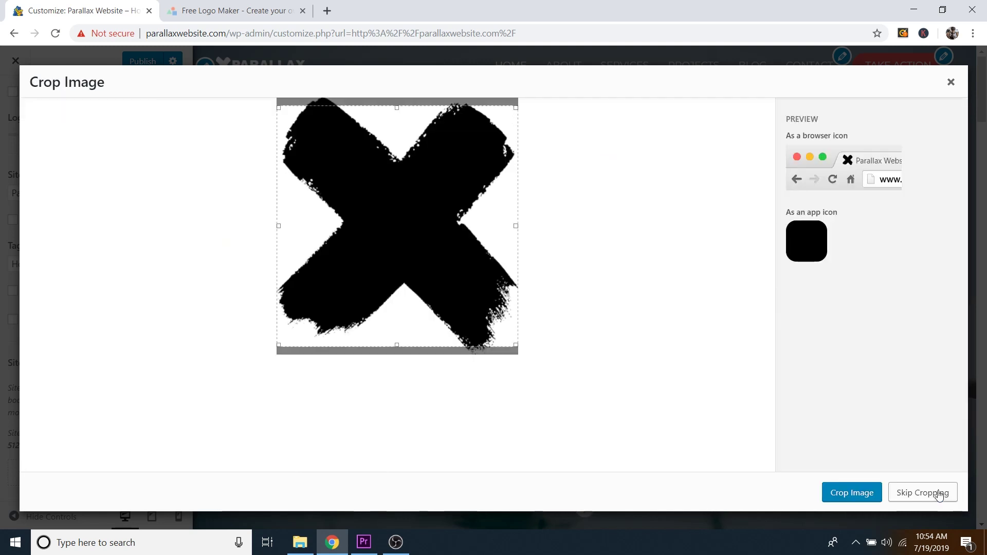
pyautogui.moveTo(463, 256); pyautogui.dragTo(462, 251)
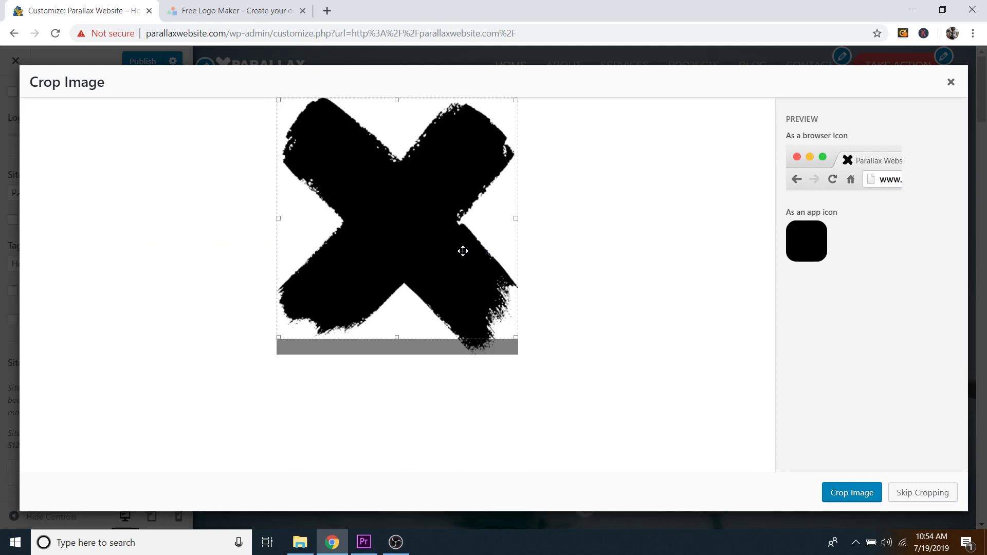
pyautogui.click(849, 492)
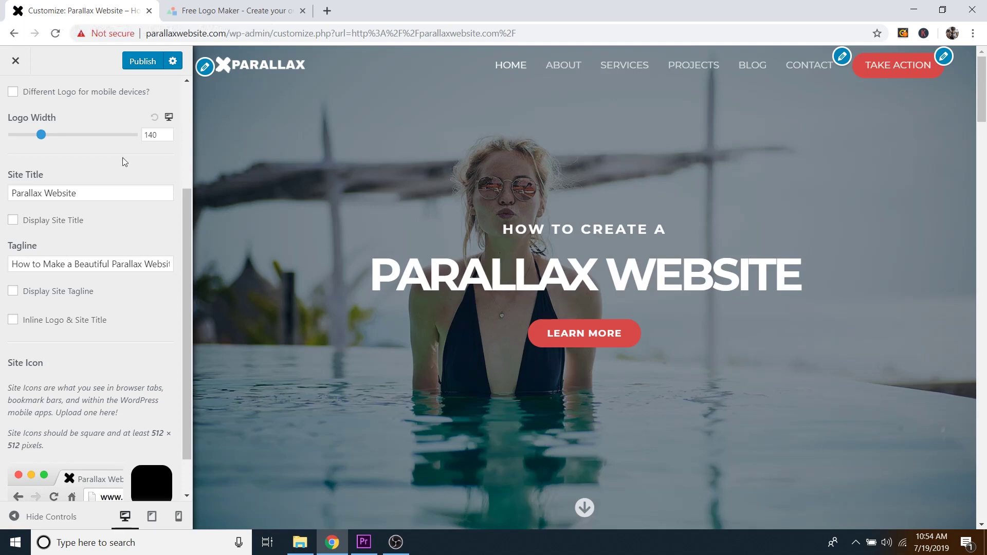
pyautogui.click(144, 63)
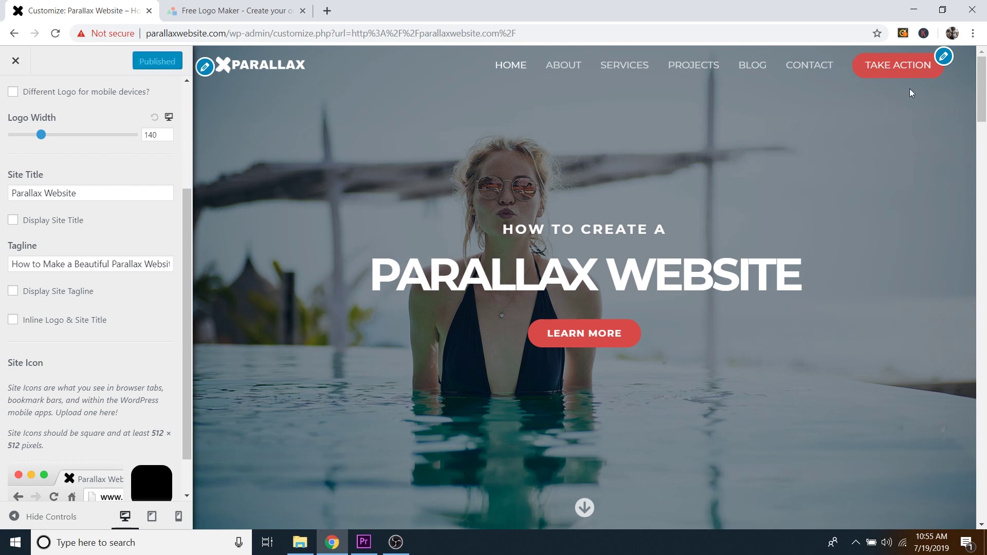
# Step: Navigate from the header menu settings to Buttons > Theme Button
pyautogui.click(944, 58)
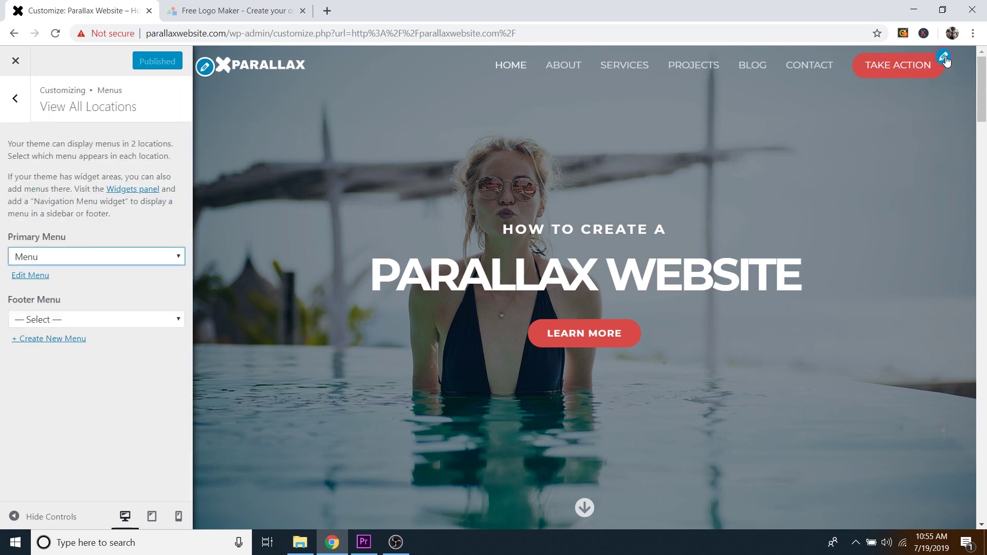
pyautogui.click(9, 107)
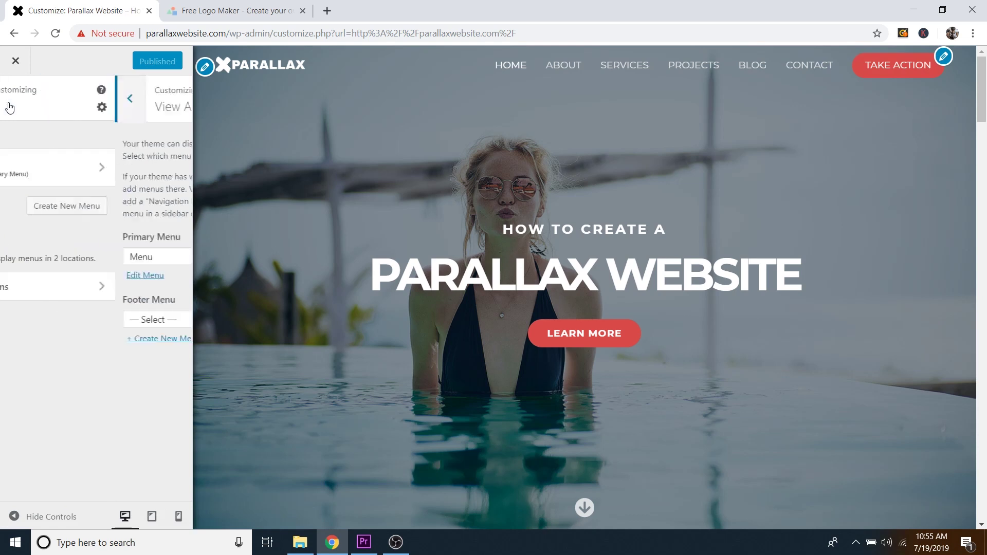
pyautogui.click(13, 107)
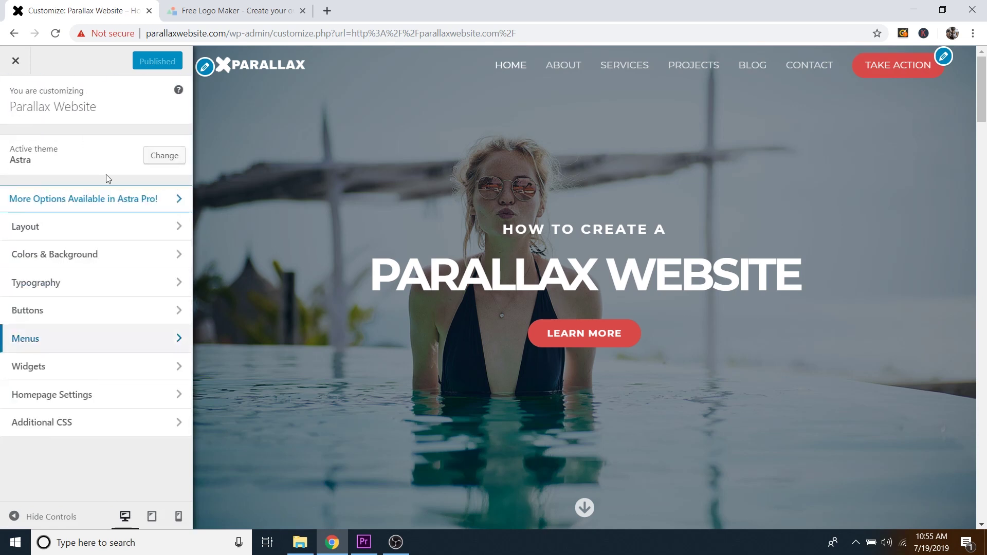
pyautogui.click(45, 315)
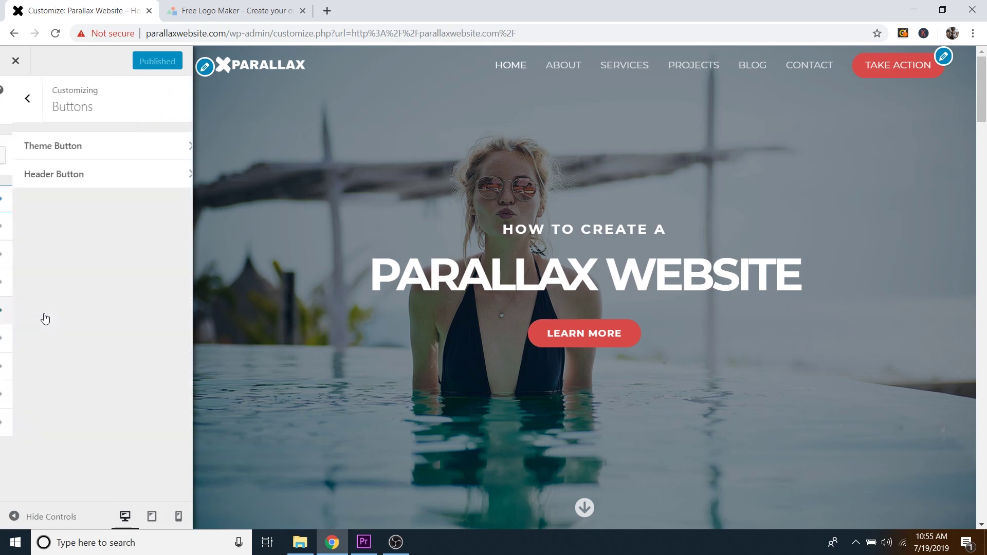
pyautogui.click(54, 151)
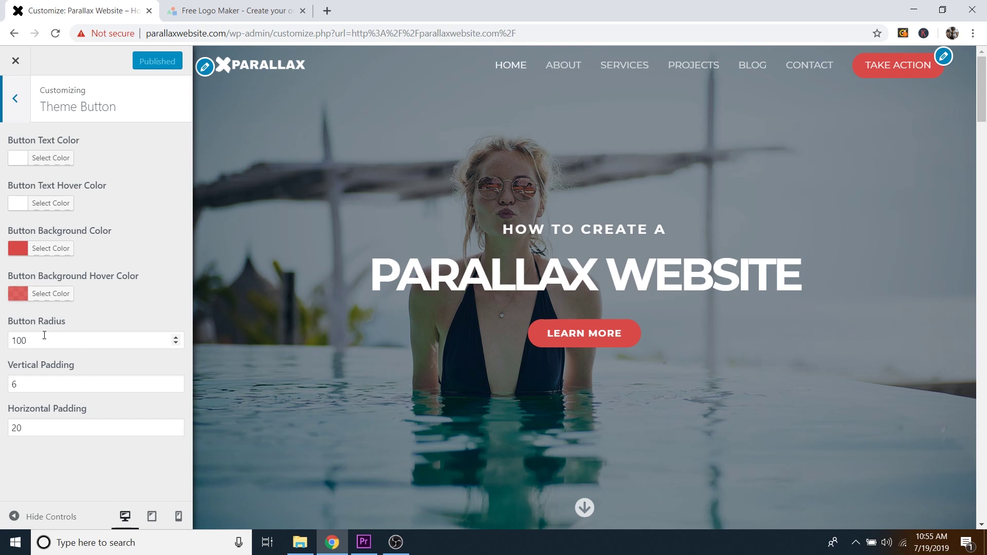
# Step: Try a button radius of 0, then restore it to 100 for pill-shaped buttons
pyautogui.click(85, 342)
pyautogui.doubleClick(84, 343)
pyautogui.write('0')
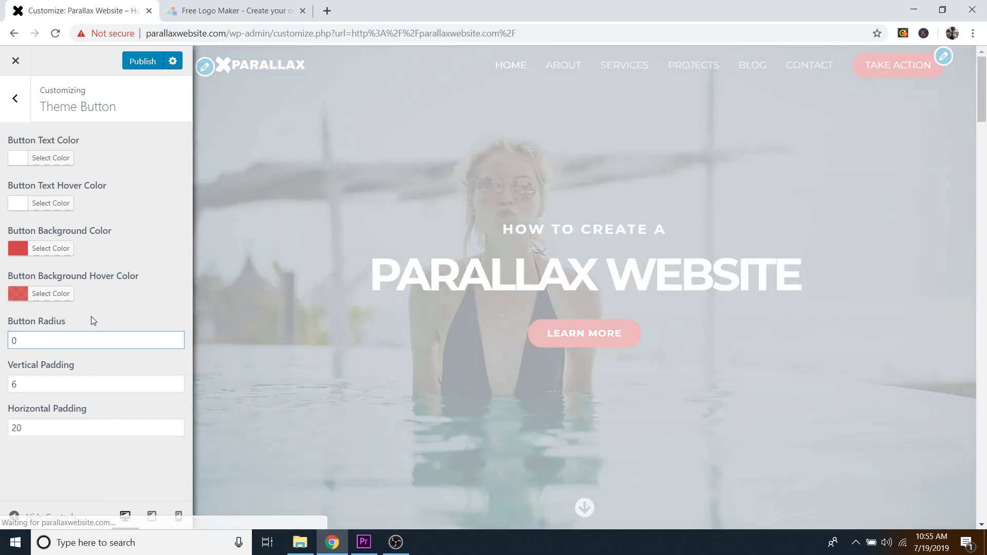
pyautogui.click(91, 317)
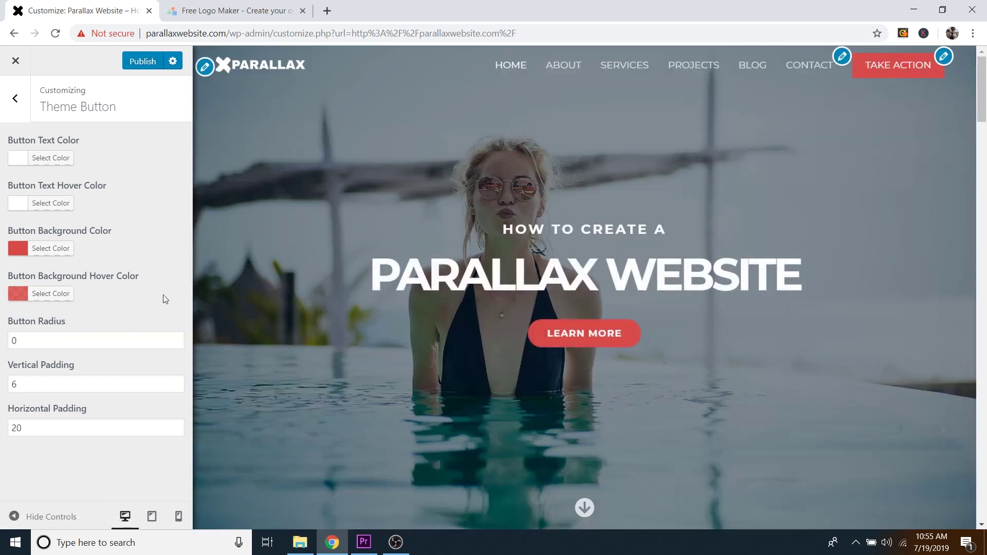
pyautogui.click(40, 339)
pyautogui.doubleClick(38, 340)
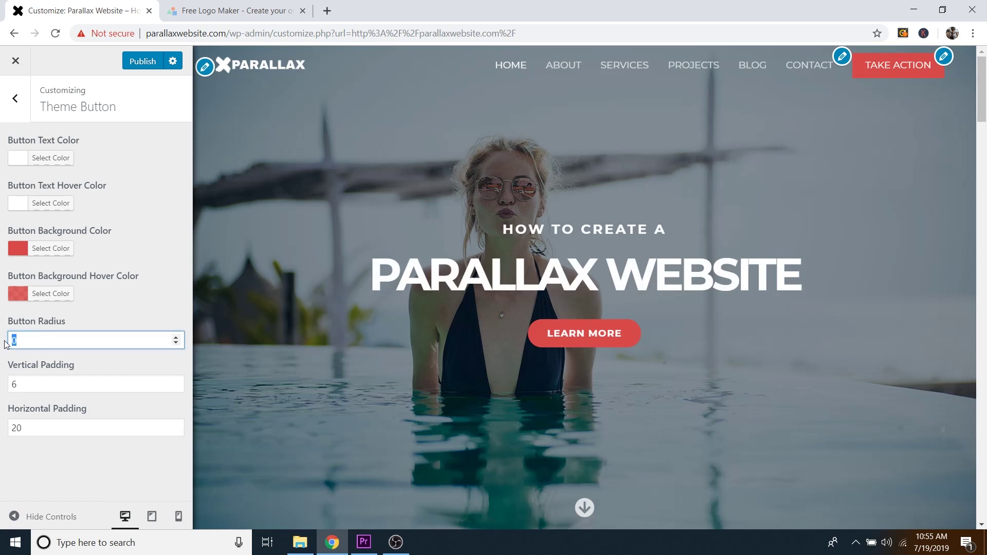
pyautogui.write('100')
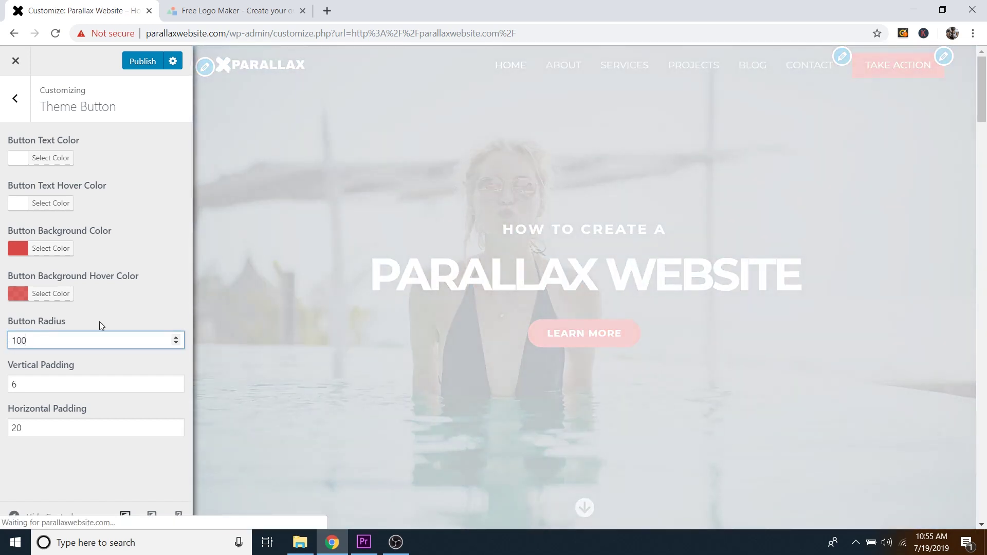
pyautogui.click(100, 322)
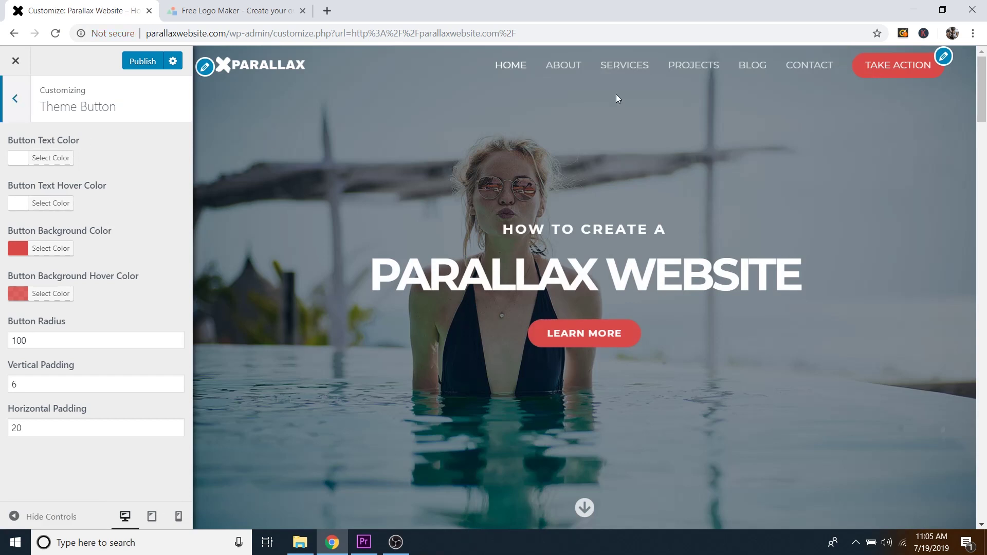
# Step: Under Layout > Header > Primary Header, change the button text from TAKE ACTION to BUILD ONE
pyautogui.click(17, 103)
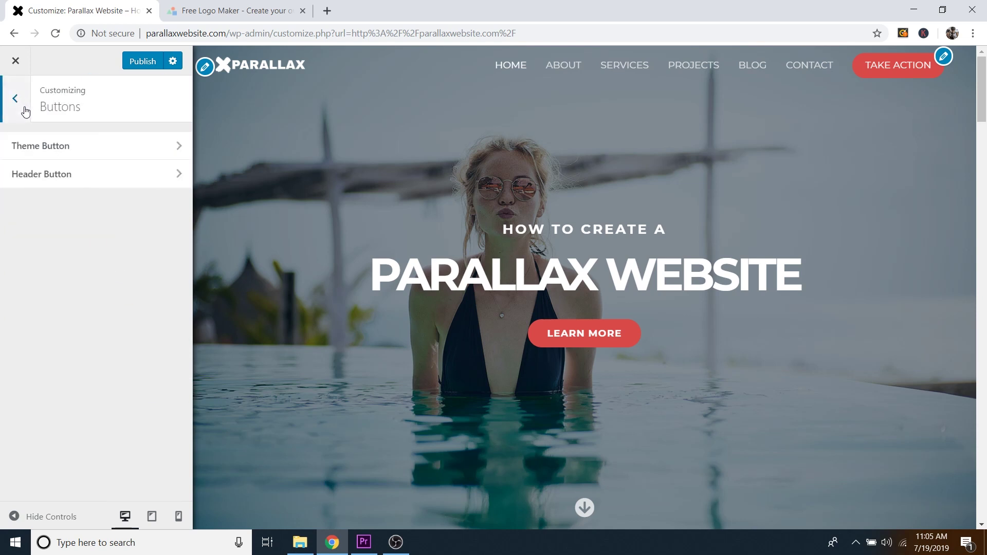
pyautogui.click(19, 107)
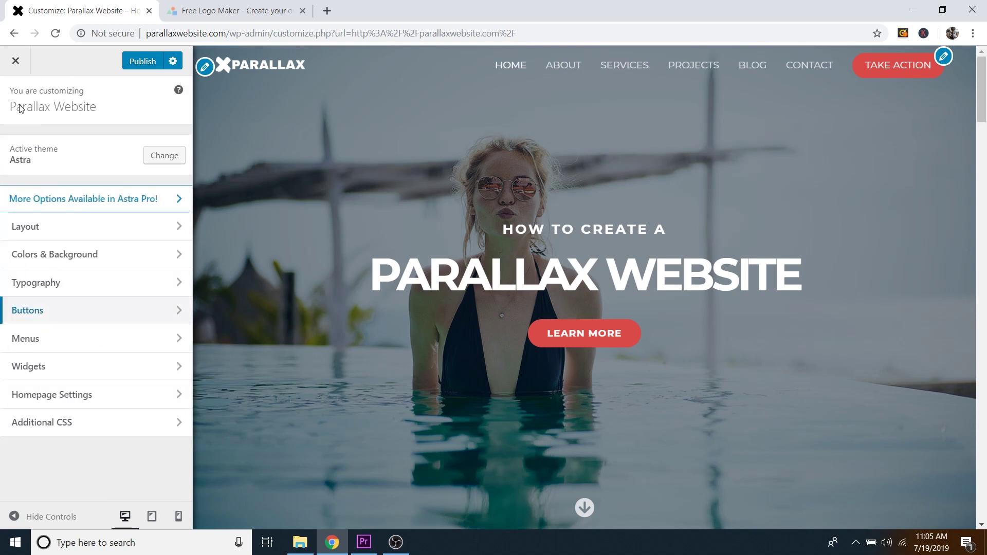
pyautogui.click(43, 231)
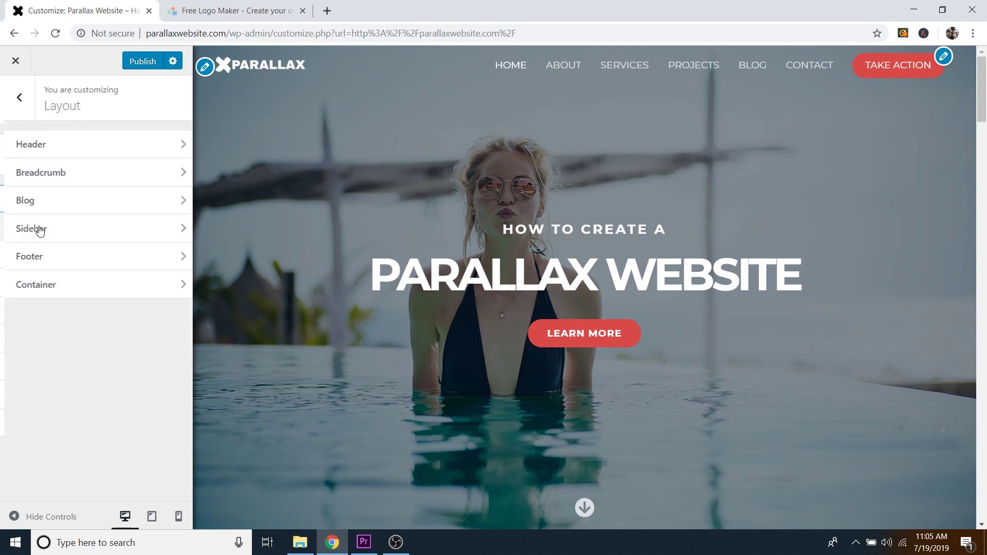
pyautogui.click(39, 148)
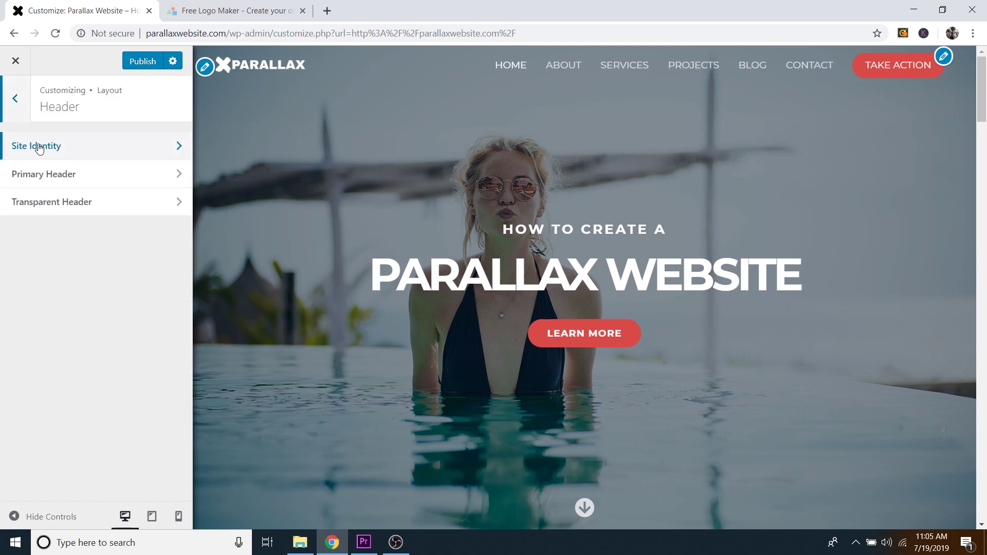
pyautogui.click(78, 178)
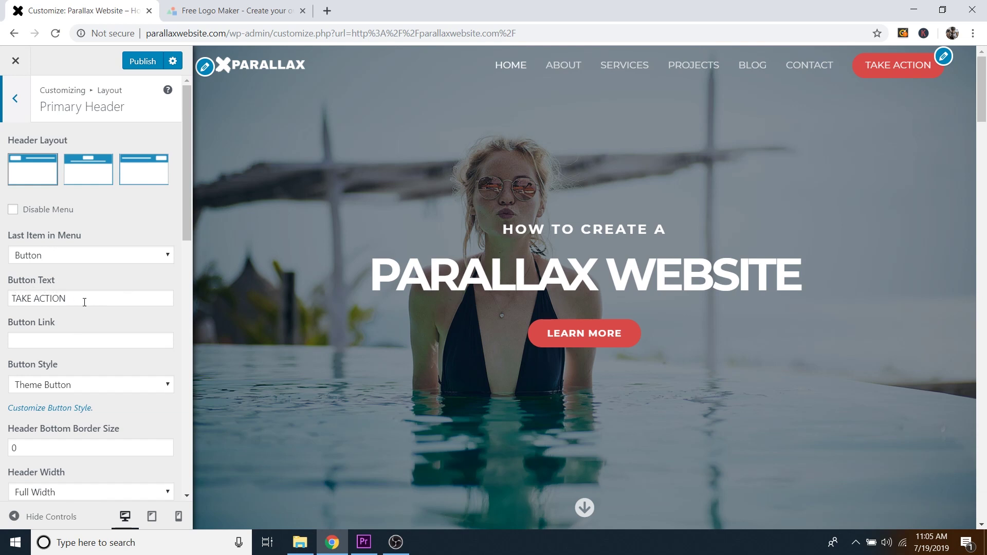
pyautogui.click(82, 301)
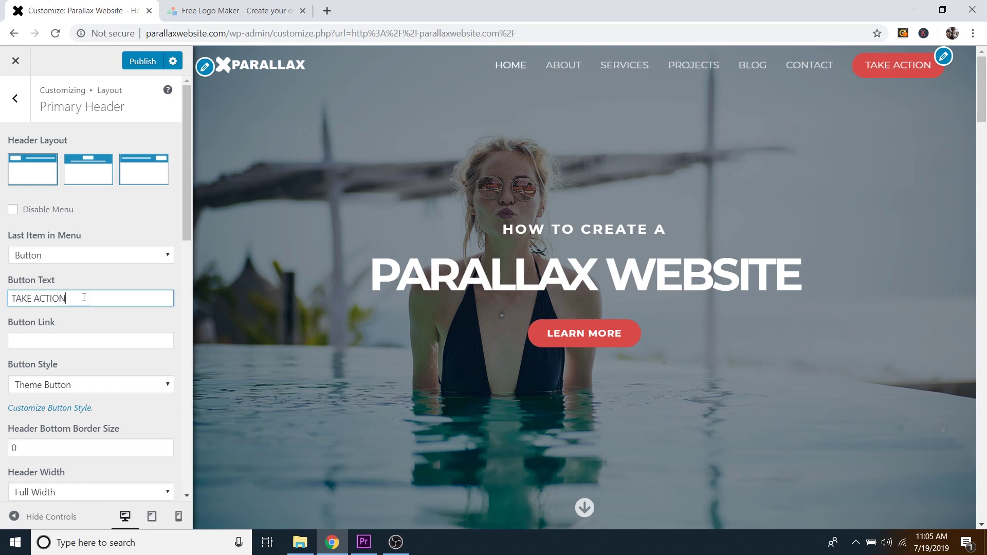
pyautogui.moveTo(74, 299); pyautogui.dragTo(2, 280)
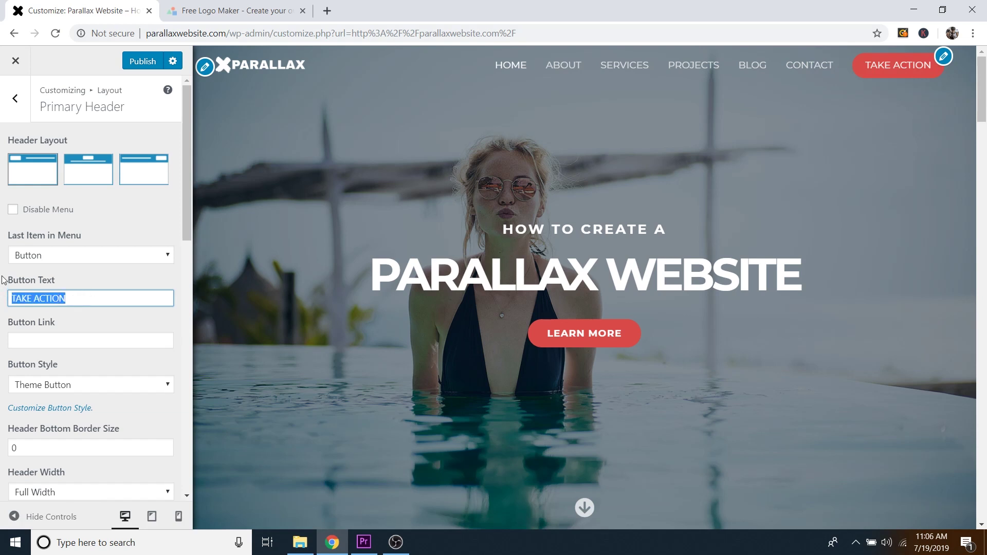
pyautogui.write('BUILD ONE')
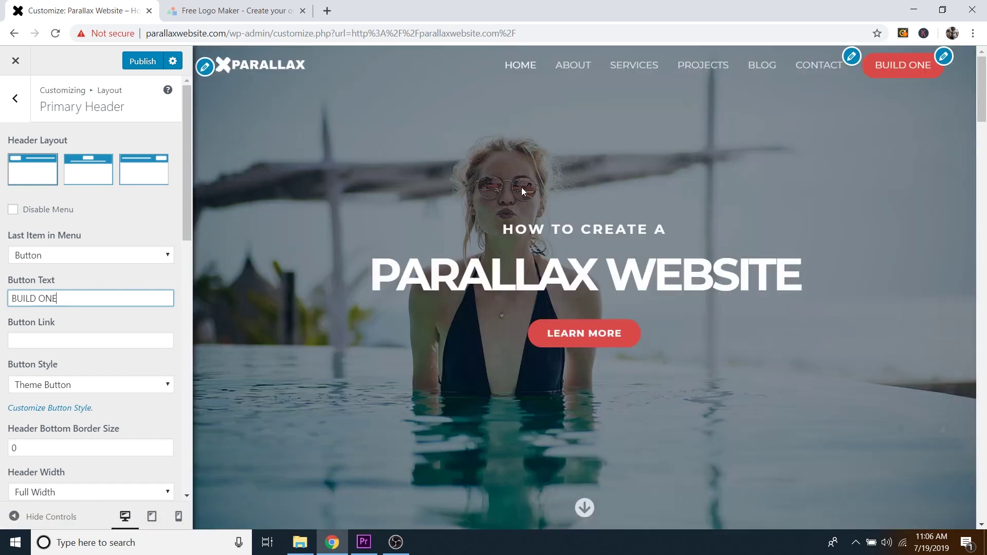
pyautogui.click(45, 340)
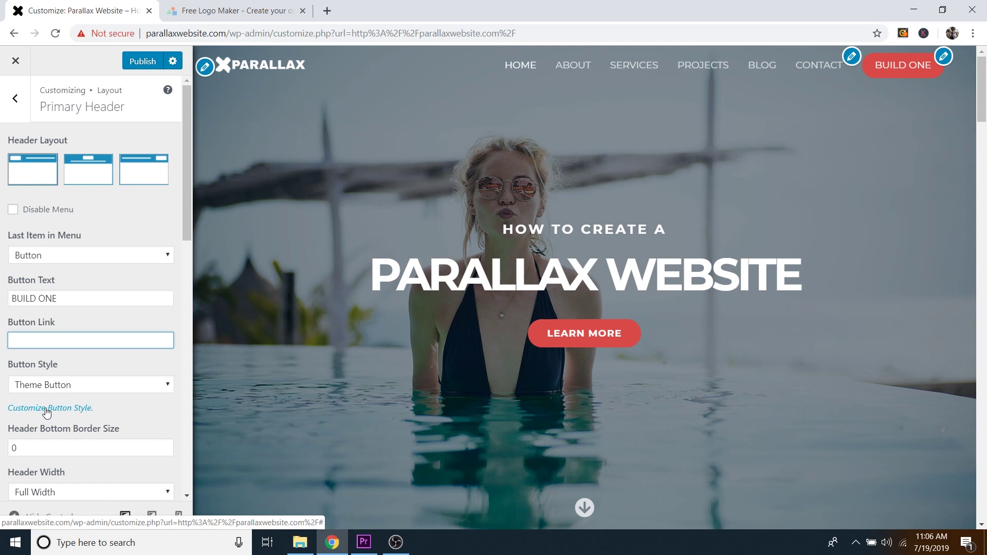
# Step: Review the theme button style options and return to the main Customizer sections
pyautogui.click(46, 410)
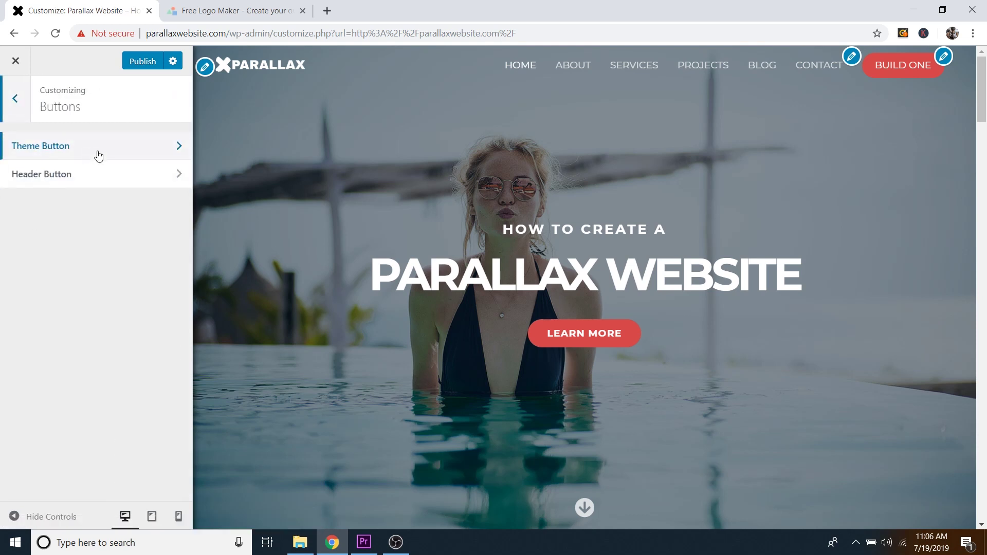
pyautogui.click(70, 148)
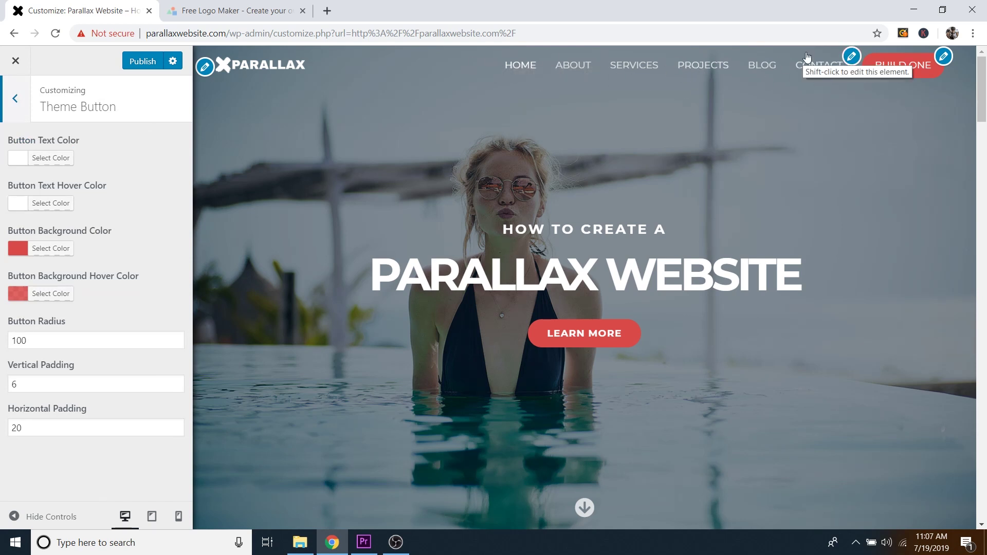
pyautogui.click(16, 100)
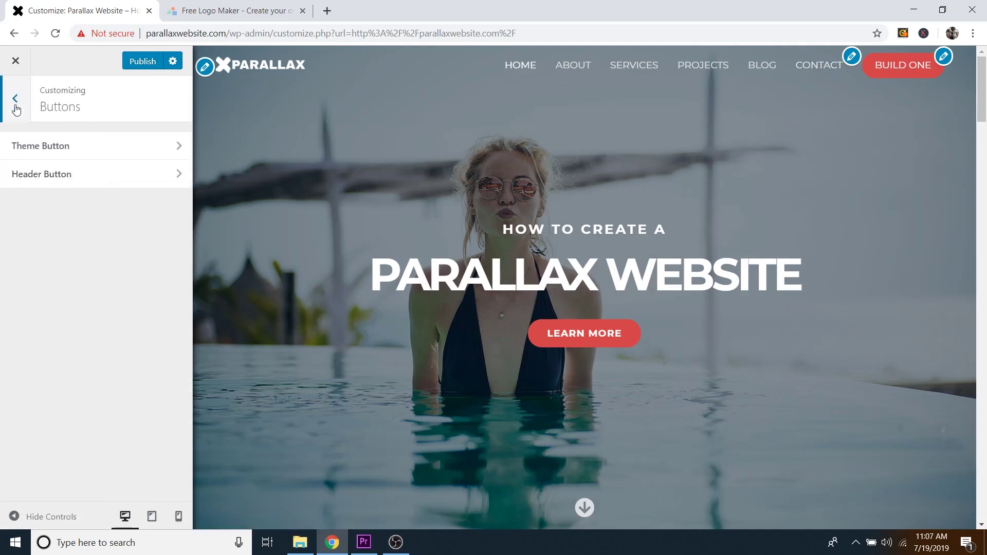
pyautogui.click(17, 100)
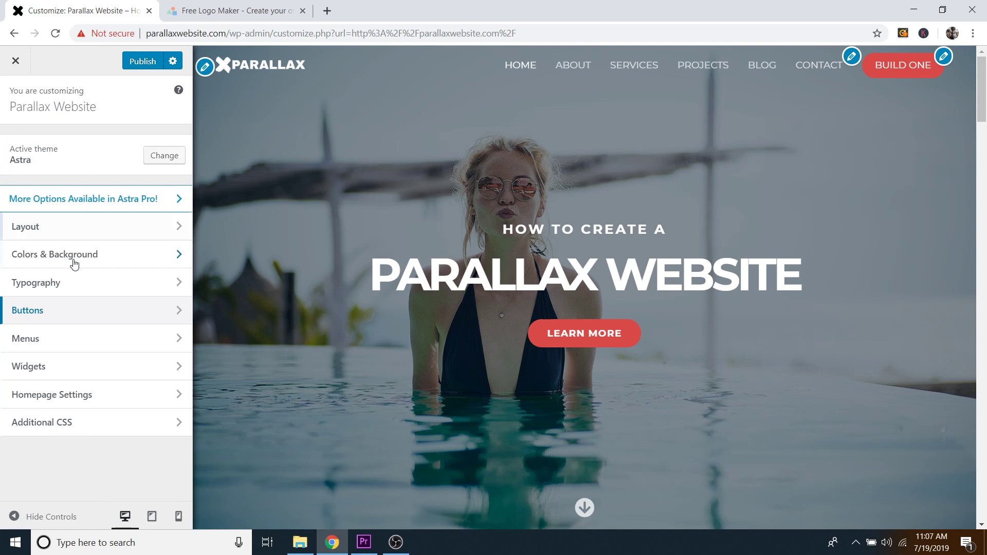
# Step: Open the primary Menu and delete HOME, ABOUT, SERVICES, PROJECTS, BLOG and CONTACT
pyautogui.click(76, 341)
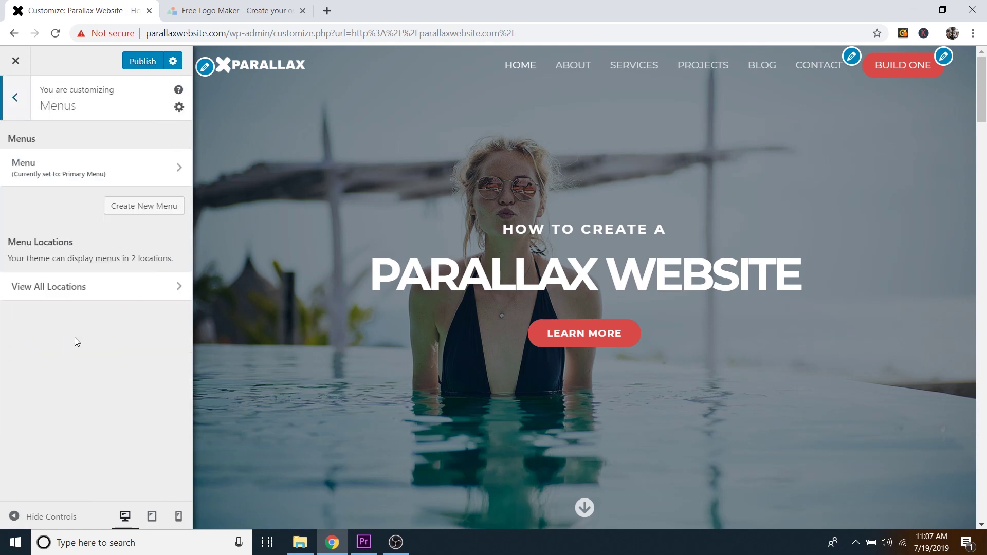
pyautogui.click(70, 160)
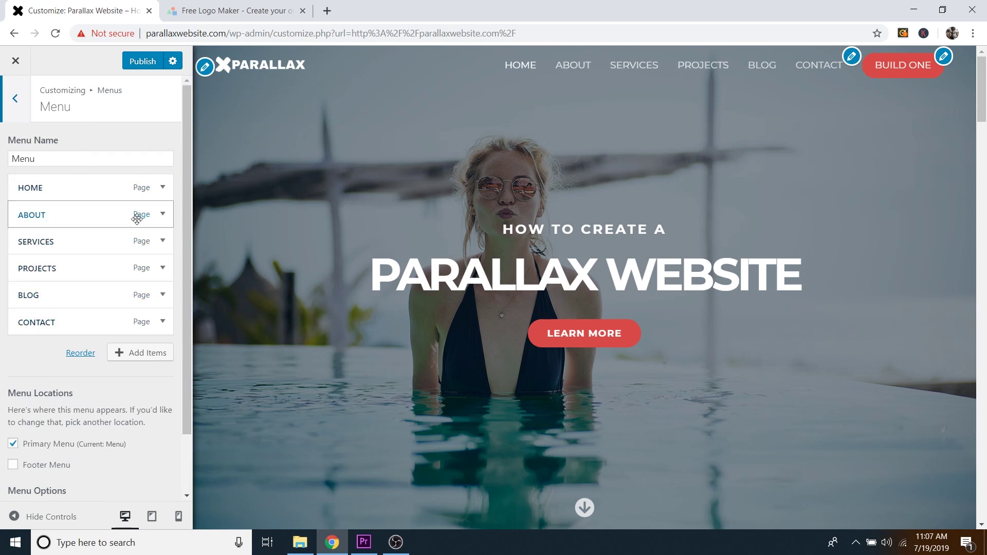
pyautogui.click(148, 353)
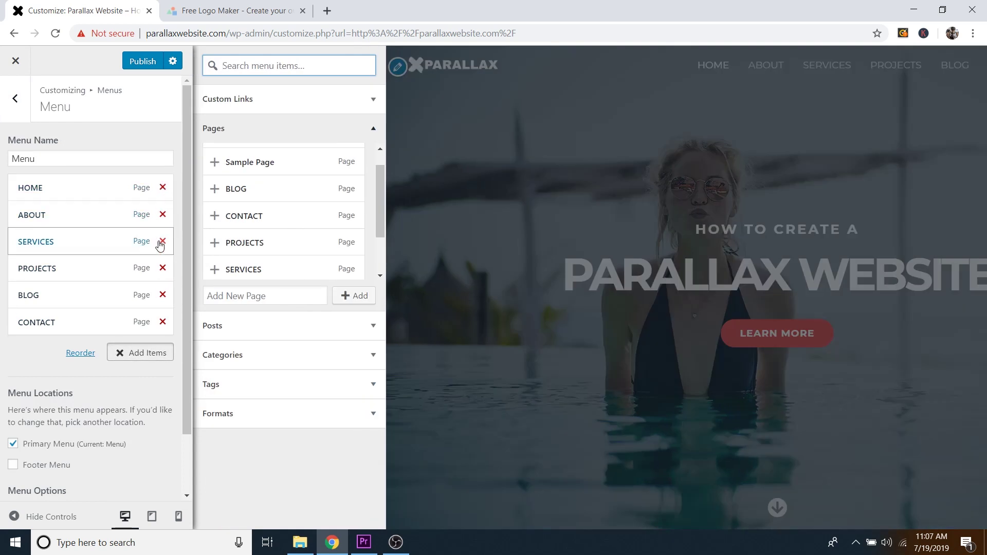
pyautogui.click(162, 188)
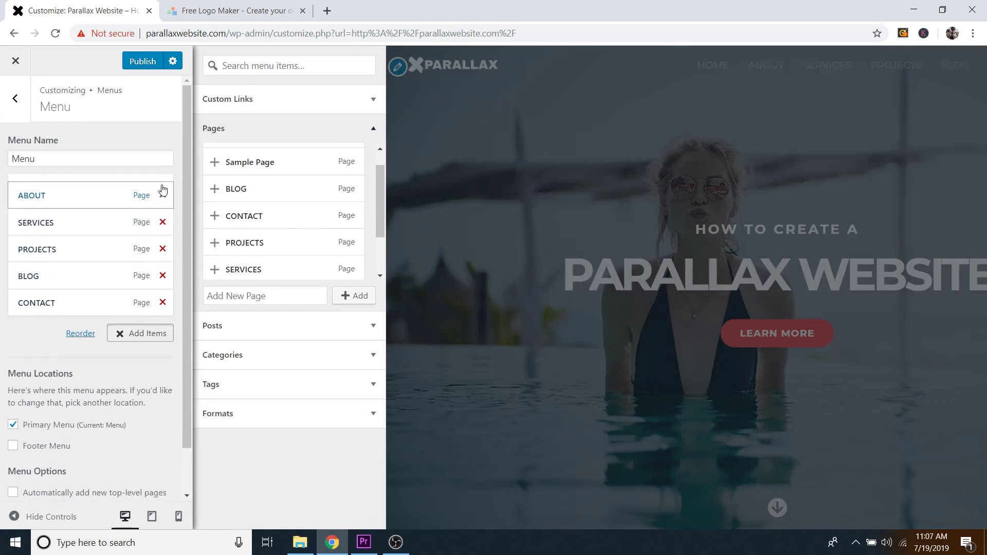
pyautogui.click(162, 188)
pyautogui.click(162, 188)
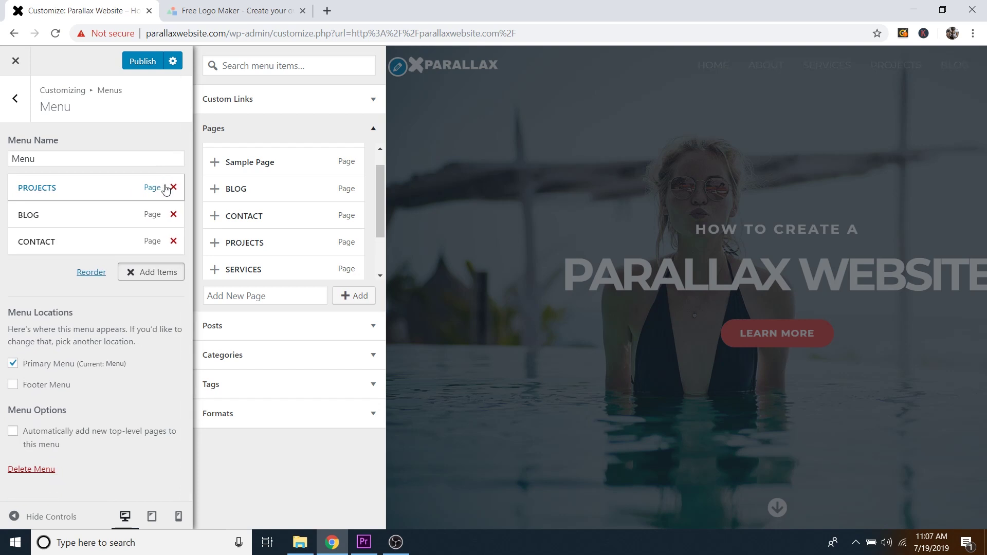
pyautogui.click(173, 188)
pyautogui.click(173, 188)
pyautogui.click(174, 190)
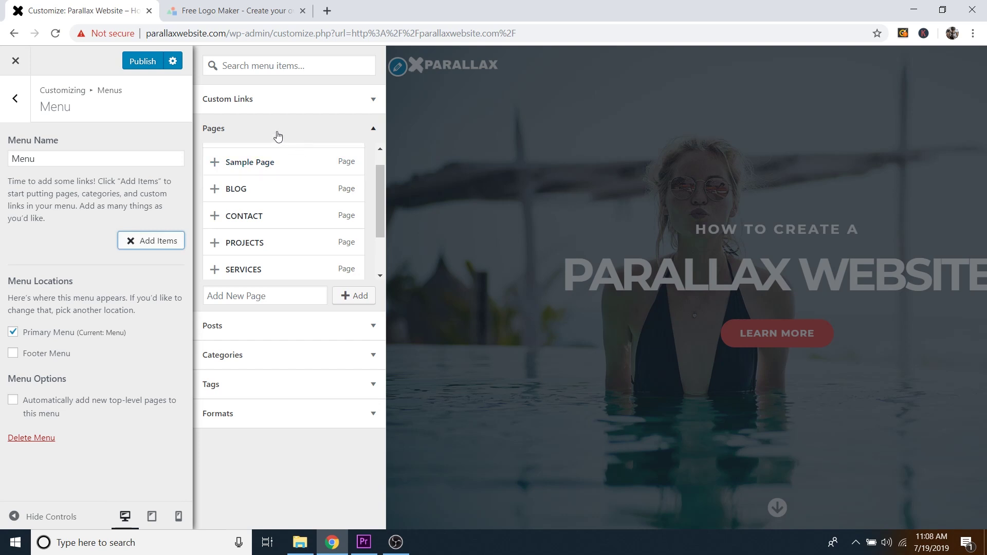
# Step: Collapse the Pages list and expand the Custom Links form
pyautogui.click(243, 131)
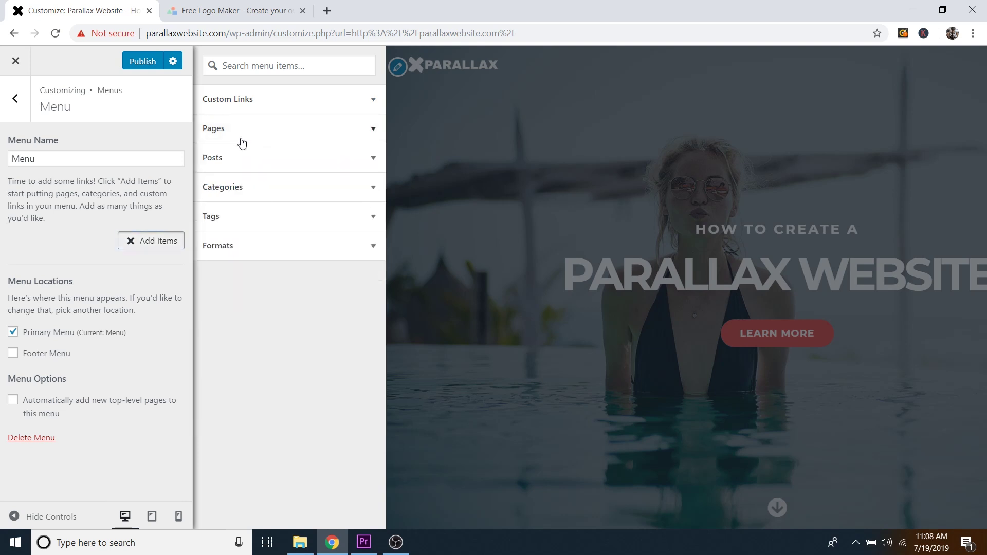
pyautogui.click(241, 135)
pyautogui.scroll(-2, 301, 179)
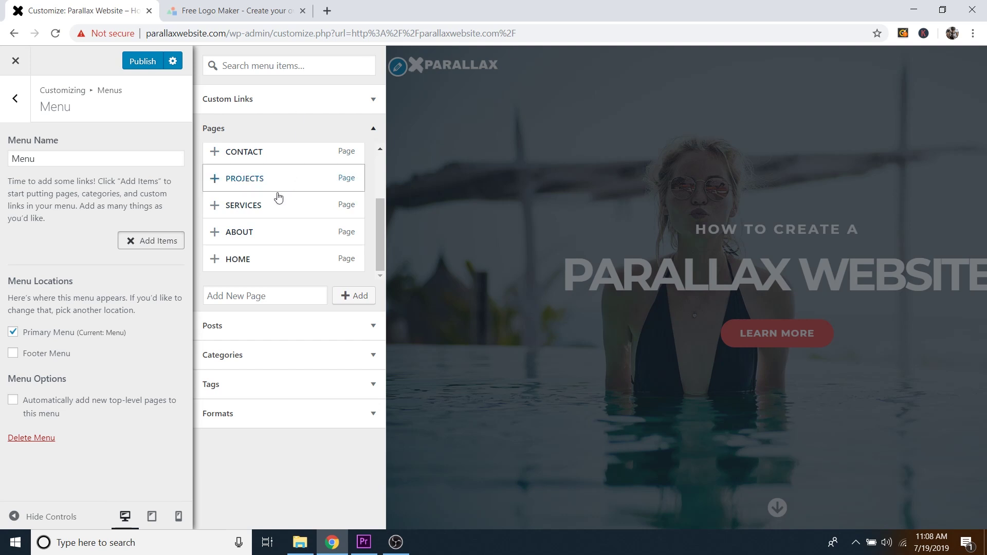
pyautogui.scroll(3, 276, 221)
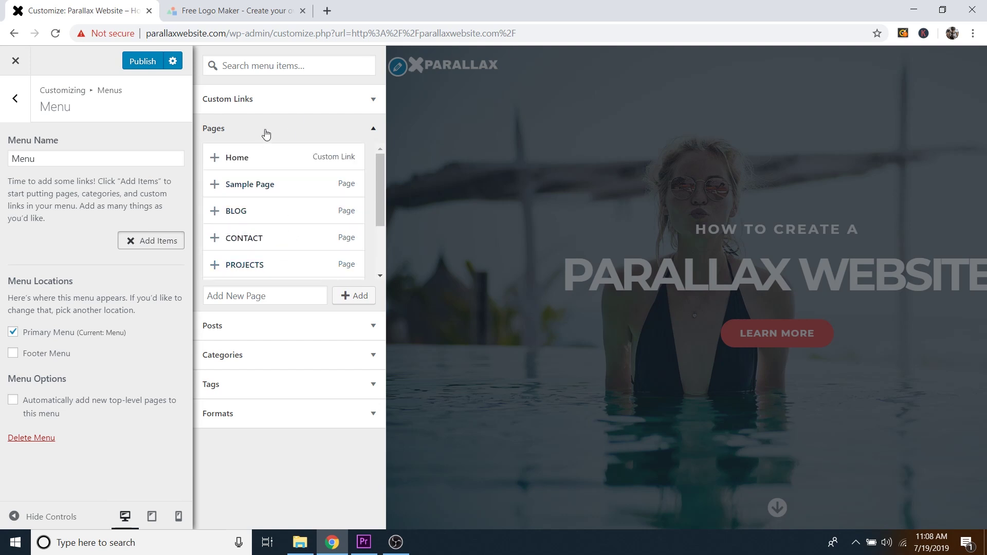
pyautogui.click(267, 132)
pyautogui.click(295, 101)
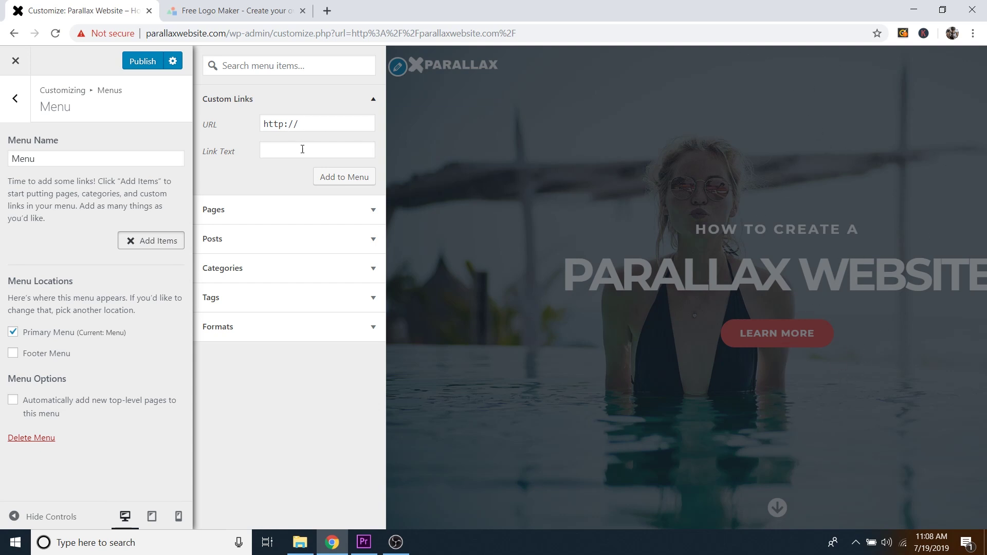
# Step: Add an ABOUT custom link pointing to #about to the menu
pyautogui.click(282, 153)
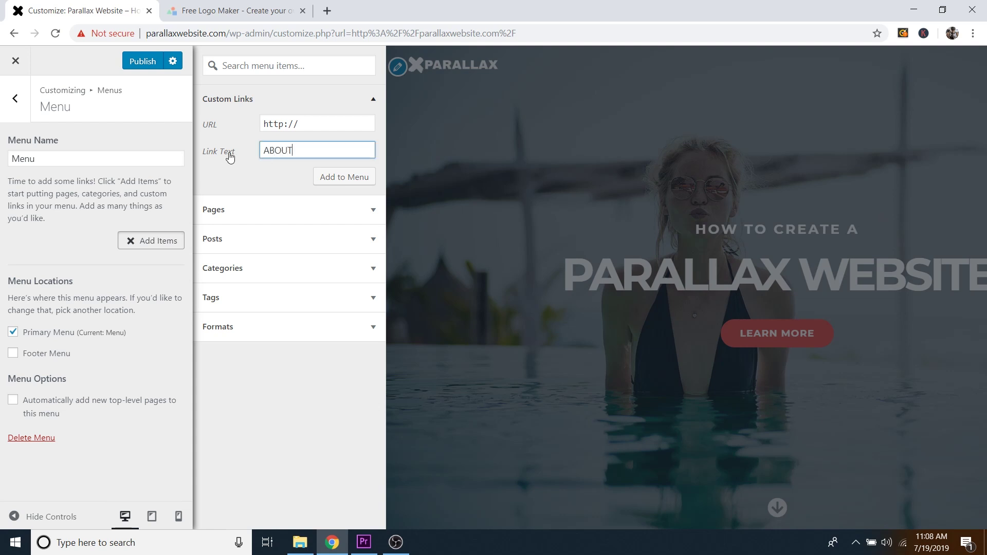
pyautogui.tripleClick(311, 129)
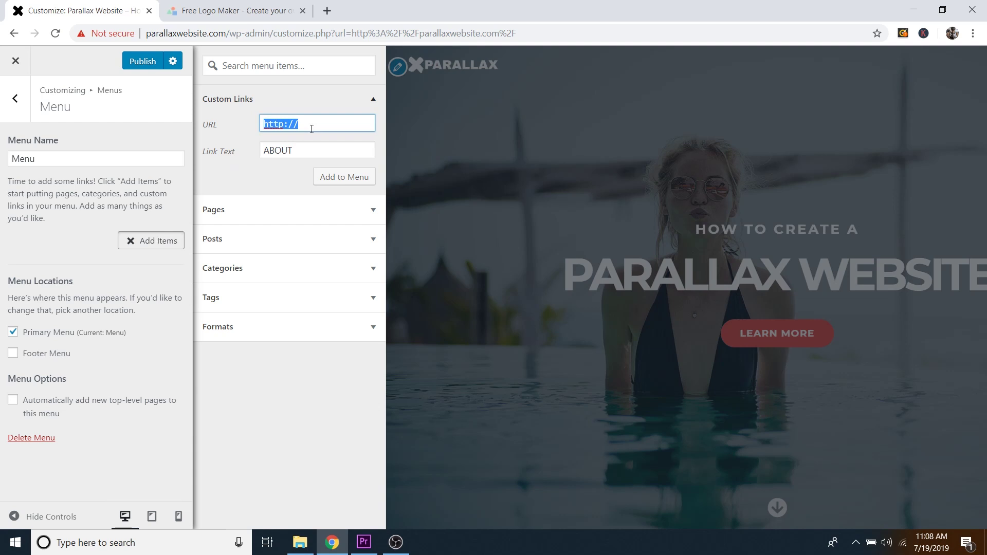
pyautogui.write('#about')
pyautogui.moveTo(272, 127); pyautogui.dragTo(274, 130)
pyautogui.click(307, 120)
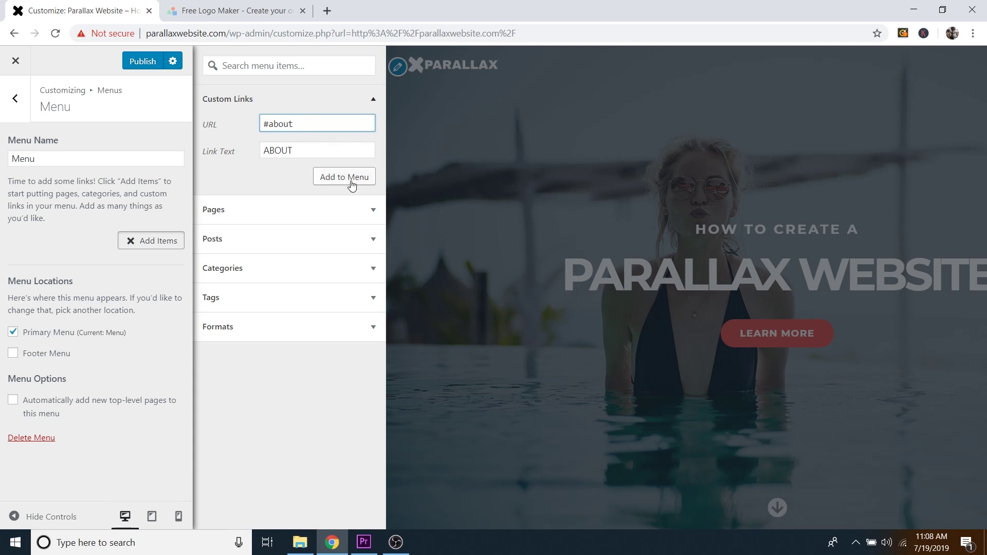
pyautogui.click(347, 182)
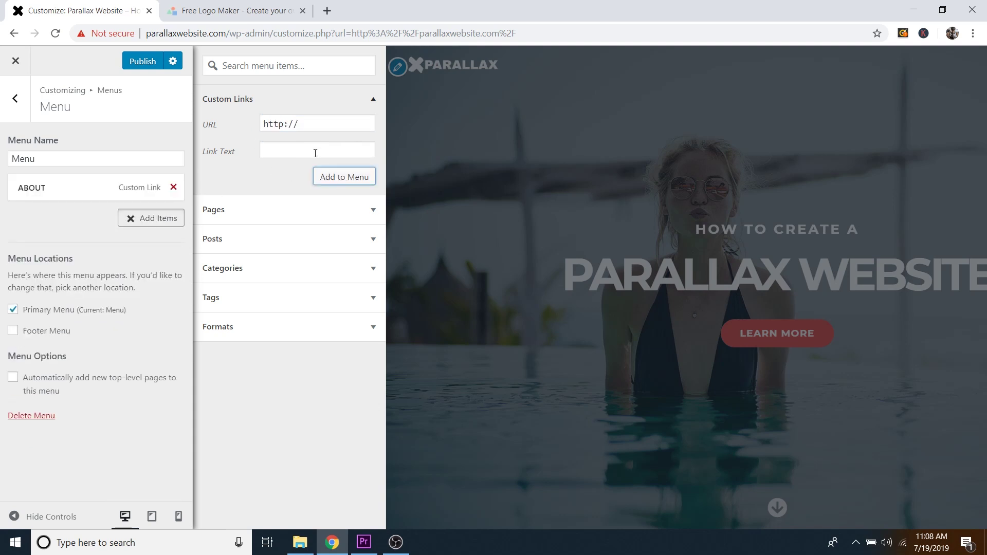
# Step: Add SERVICES and GALLERY custom links with # anchor URLs to the menu
pyautogui.click(315, 152)
pyautogui.write('SERVICES')
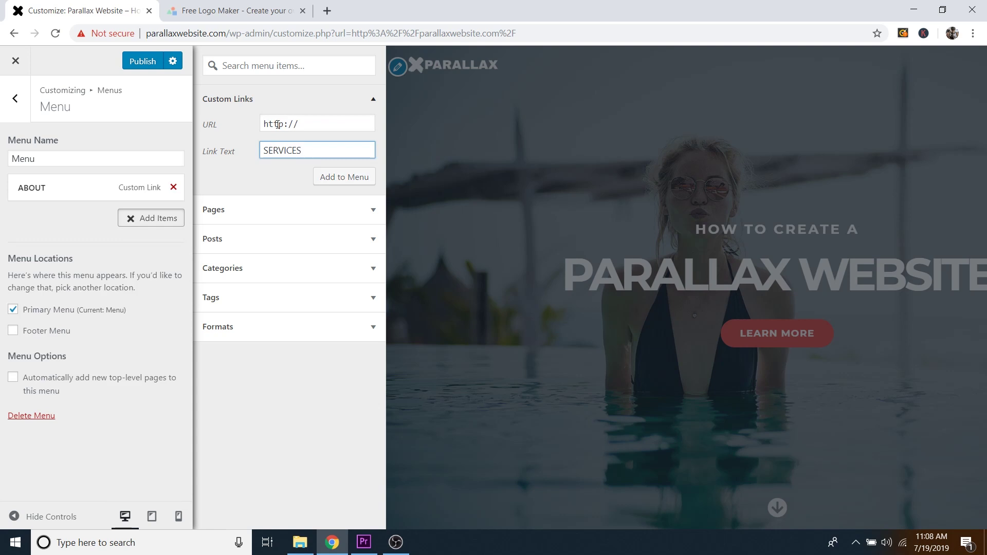
pyautogui.tripleClick(297, 124)
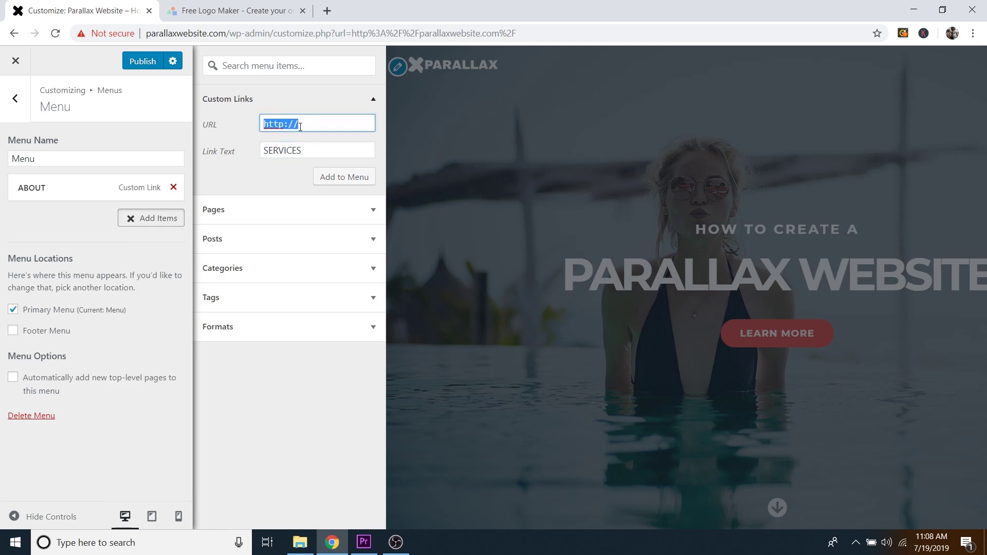
pyautogui.write('#services')
pyautogui.click(345, 177)
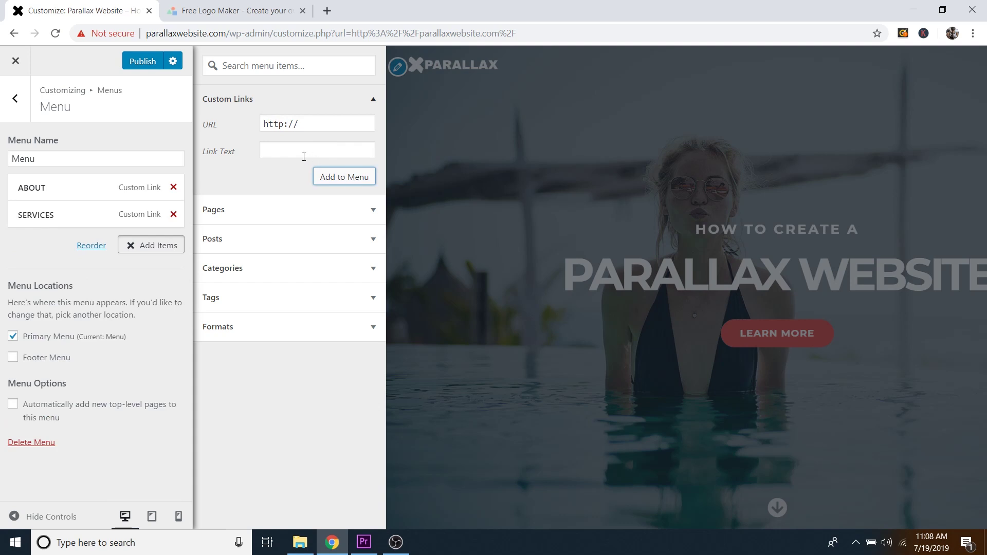
pyautogui.click(285, 151)
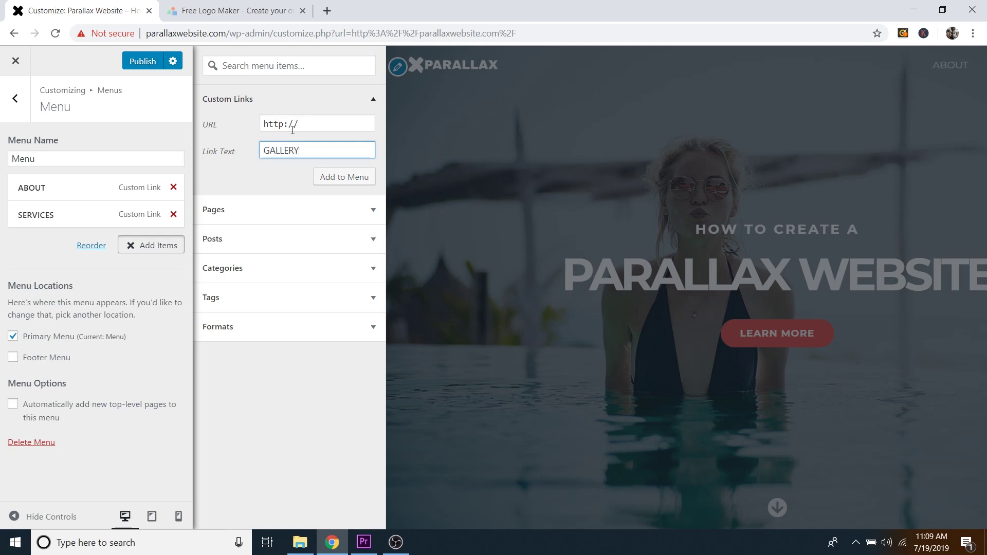
pyautogui.click(293, 129)
pyautogui.write('#gallery')
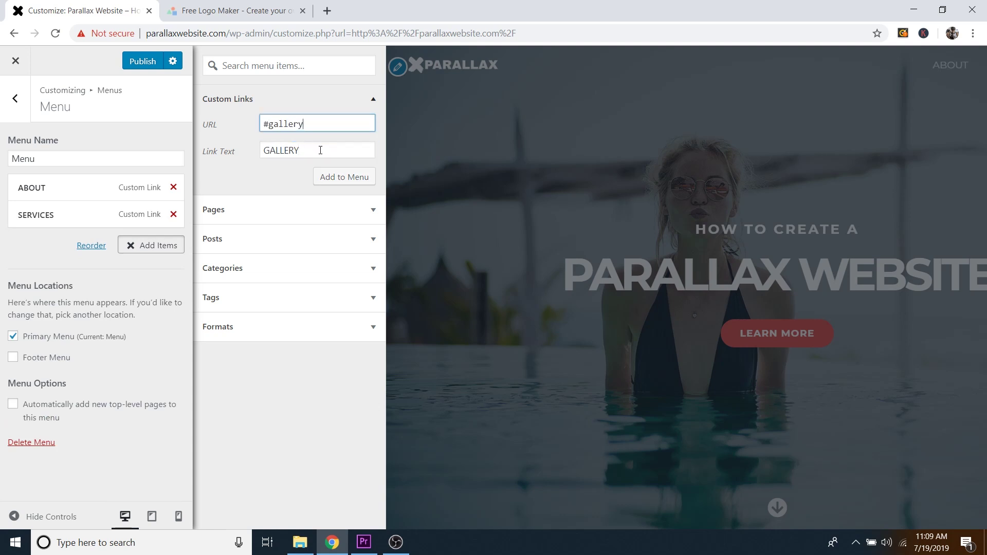
pyautogui.click(338, 177)
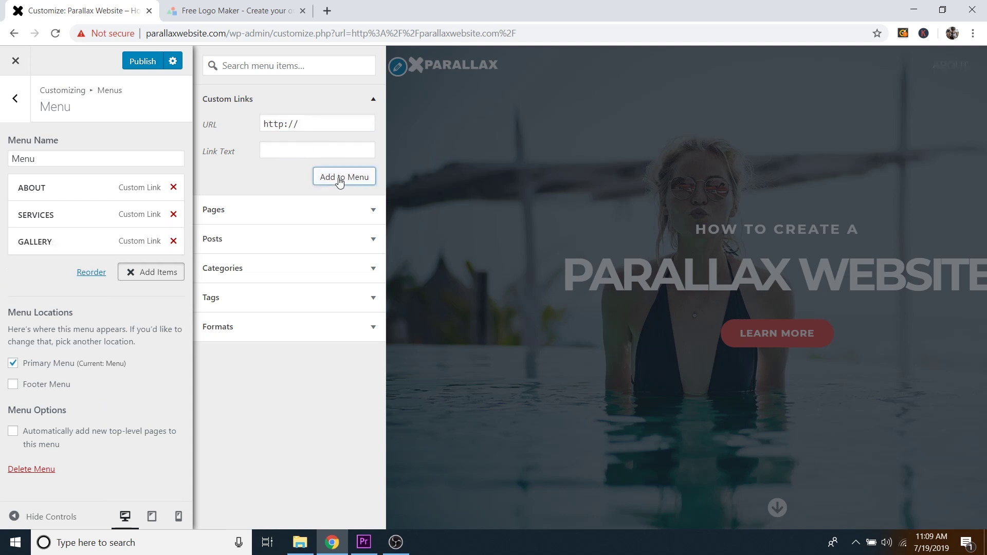
# Step: Add ARTICLES and CONTACT (#contact) custom anchor links to the menu
pyautogui.click(288, 150)
pyautogui.write('ARTICLES')
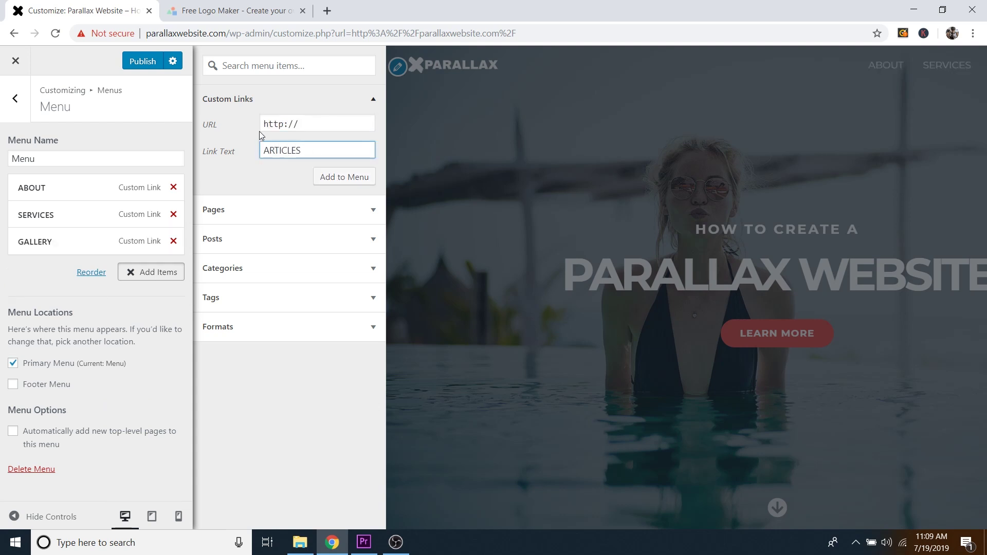
pyautogui.click(268, 125)
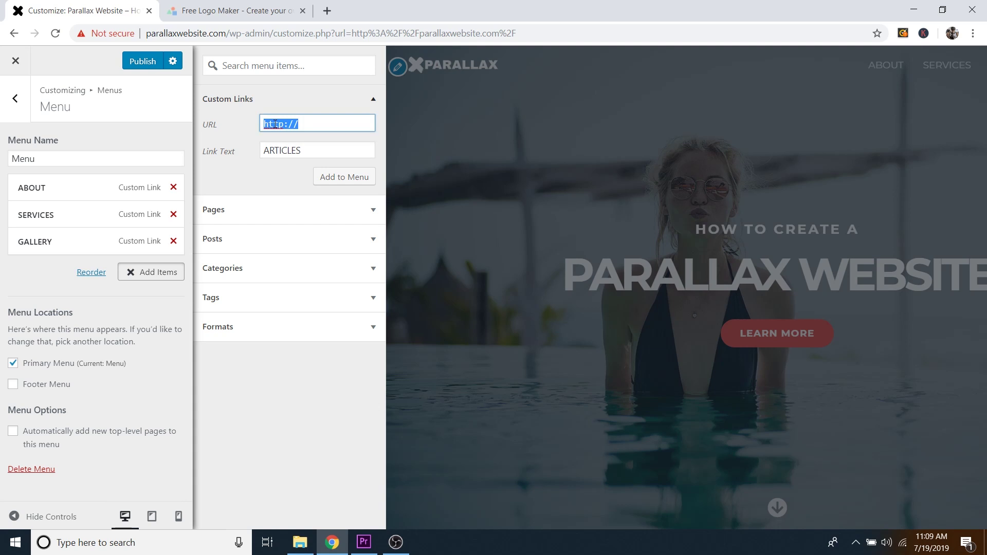
pyautogui.write('#articles')
pyautogui.click(342, 177)
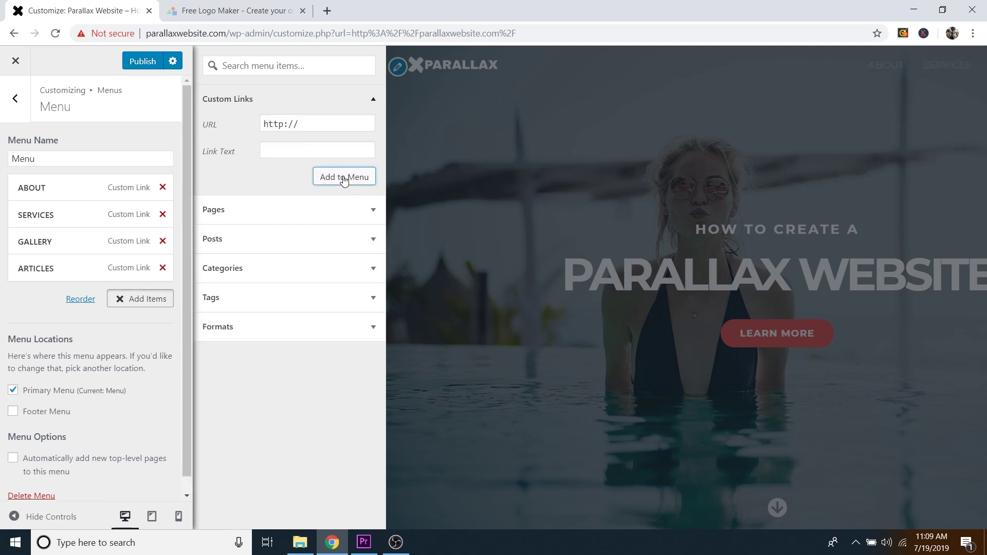
pyautogui.click(288, 152)
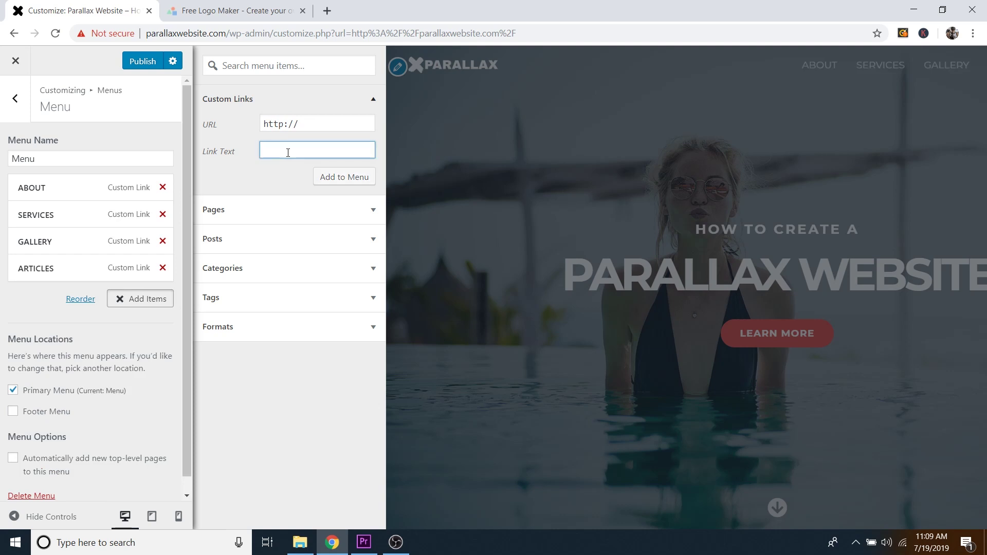
pyautogui.write('CONTACT')
pyautogui.tripleClick(274, 124)
pyautogui.write('#')
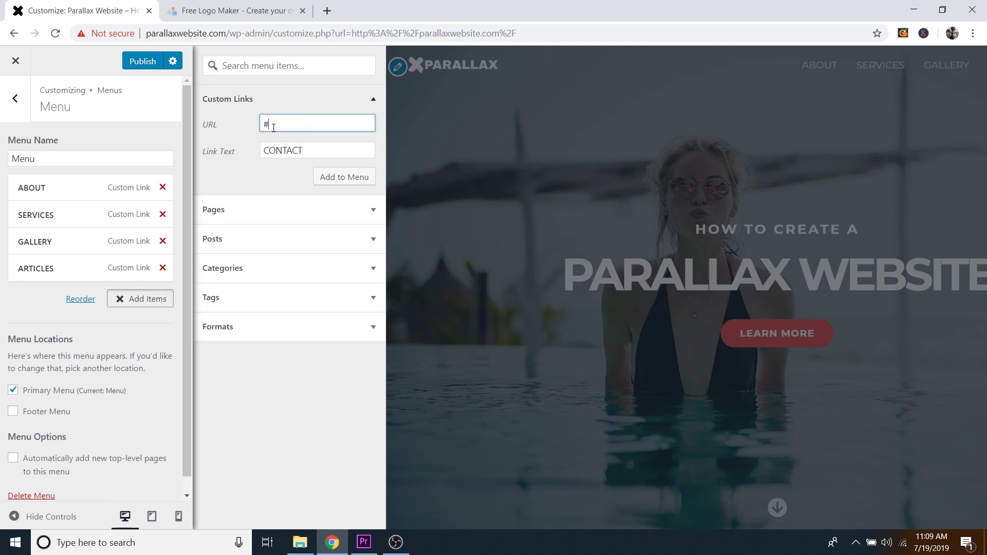
pyautogui.write('contact')
pyautogui.click(347, 178)
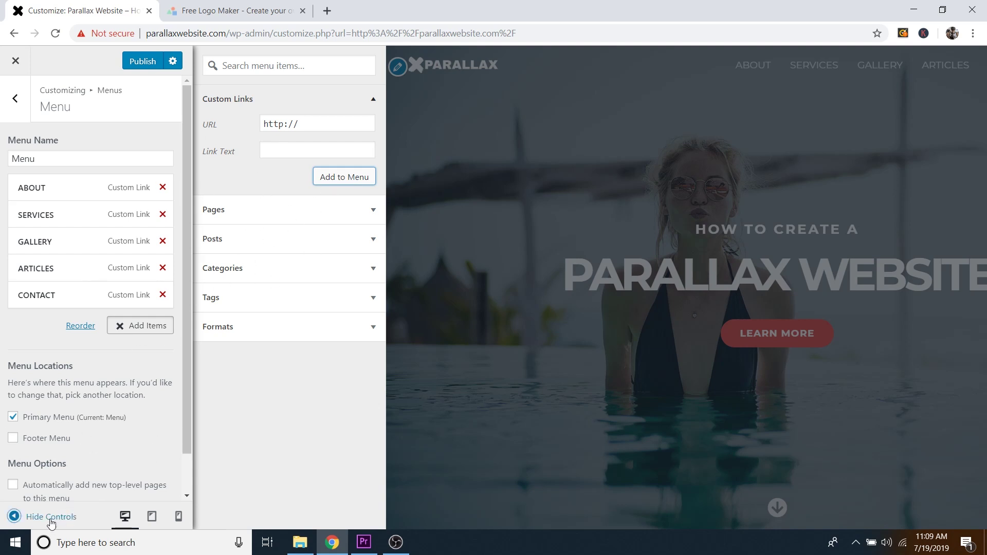
# Step: Test the ABOUT and SERVICES anchor links in the full-width preview, then publish the menu
pyautogui.click(49, 518)
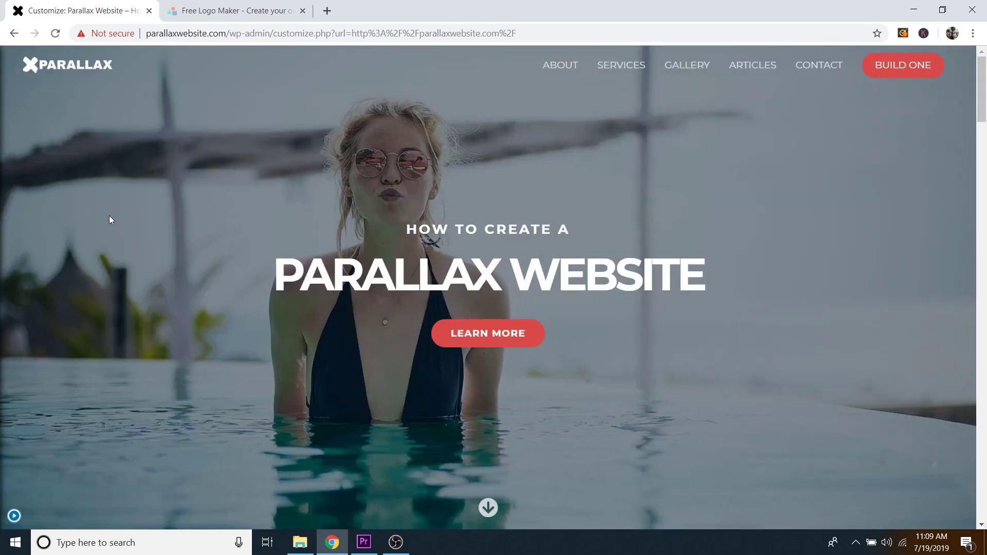
pyautogui.click(561, 67)
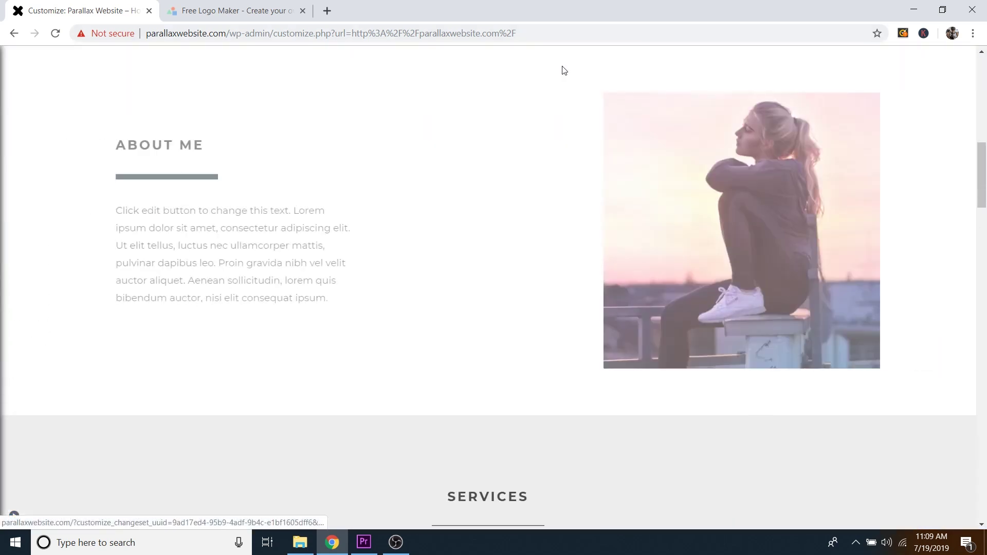
pyautogui.scroll(10, 507, 203)
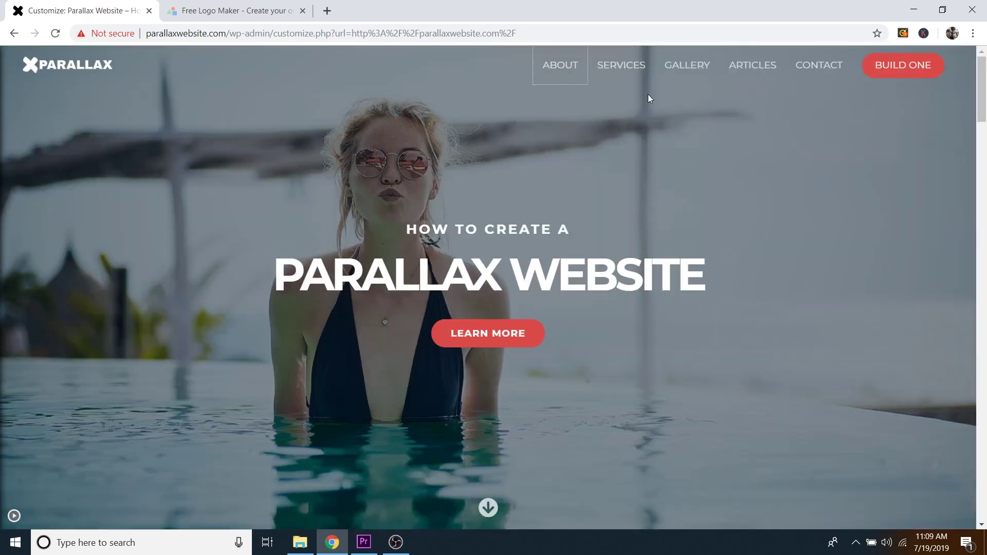
pyautogui.click(632, 72)
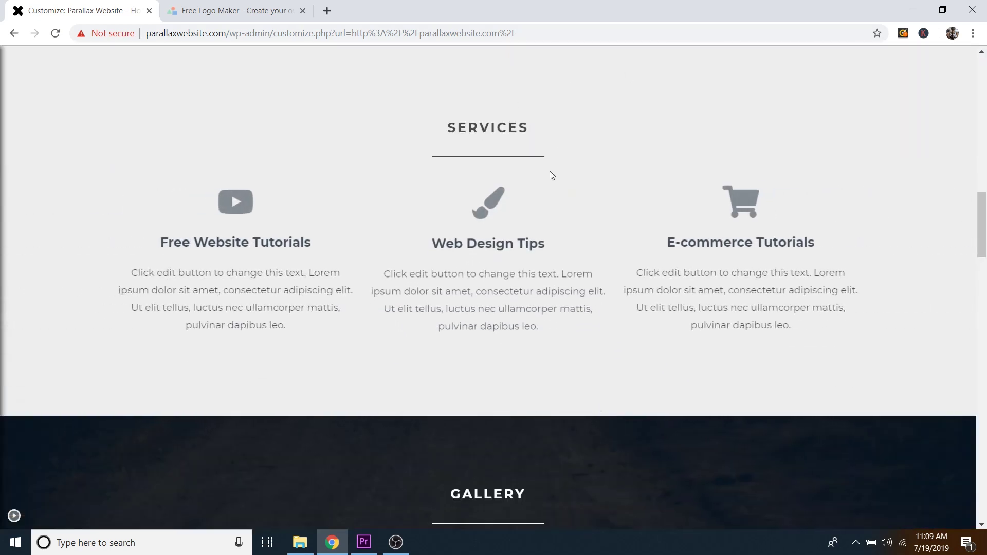
pyautogui.scroll(1, 617, 257)
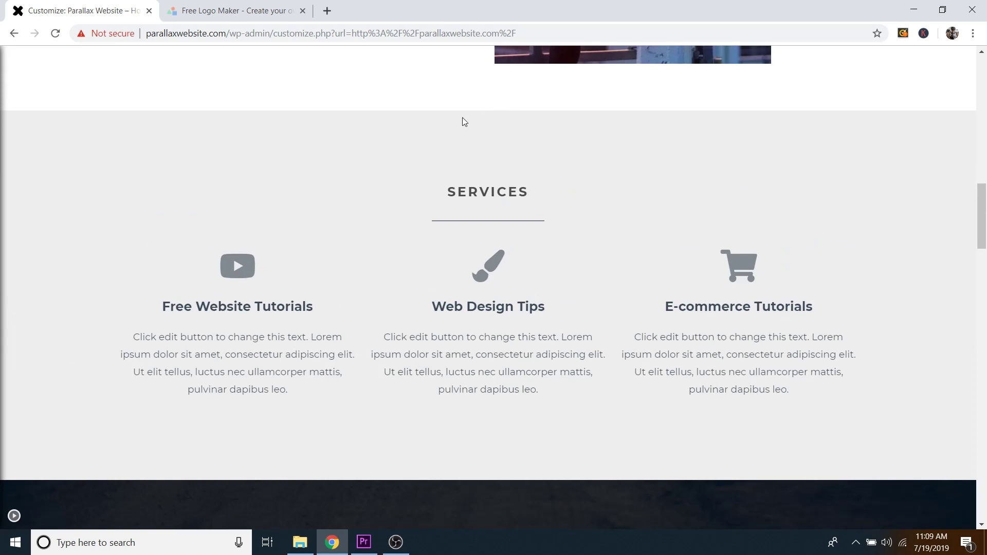
pyautogui.scroll(12, 475, 133)
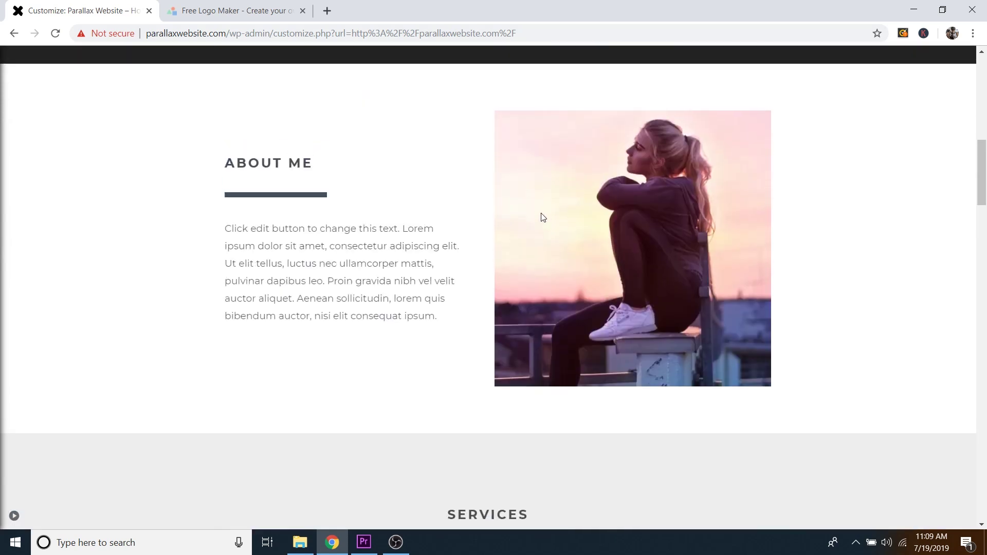
pyautogui.scroll(3, 401, 246)
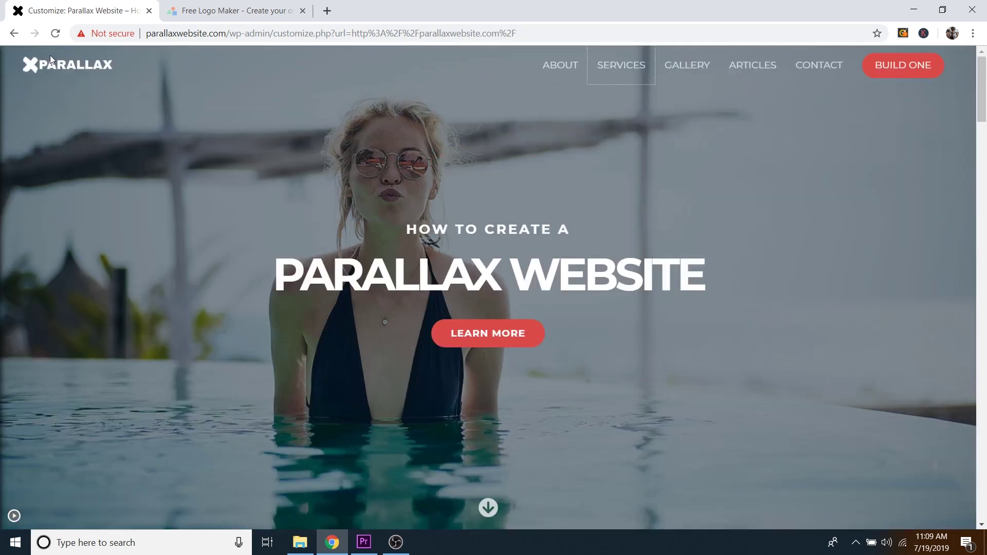
pyautogui.click(14, 515)
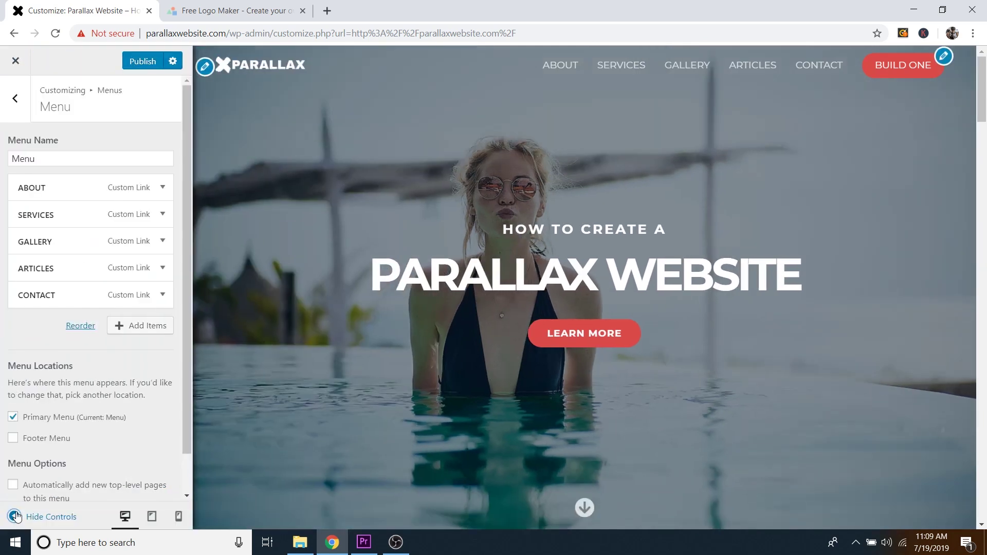
pyautogui.click(143, 62)
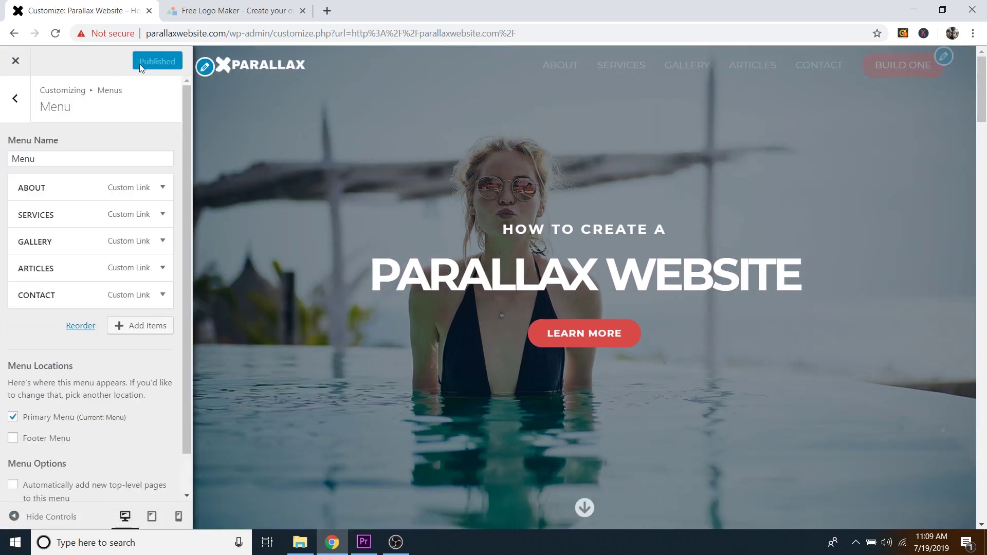
# Step: Open the HOME page in Elementor and check the About Me section's CSS ID
pyautogui.click(23, 62)
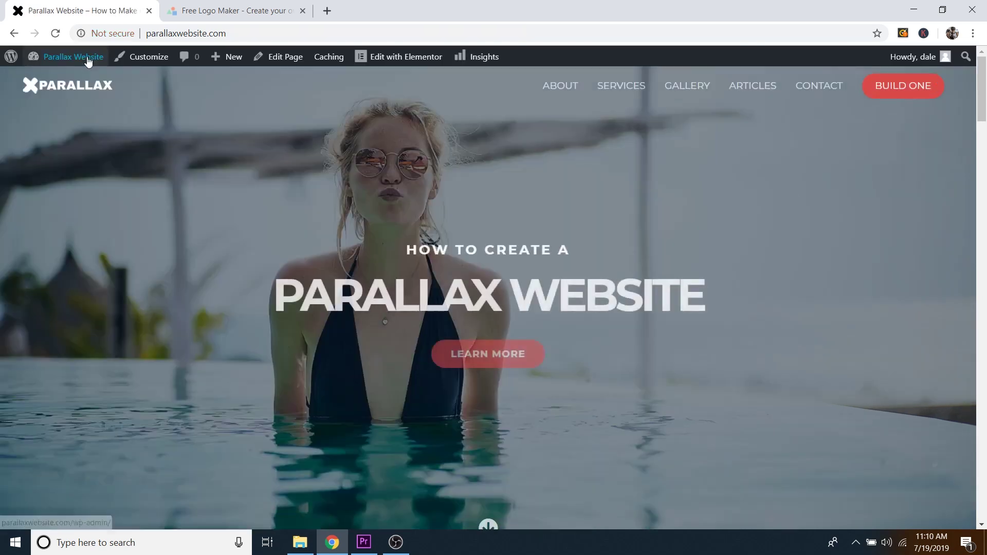
pyautogui.moveTo(426, 59)
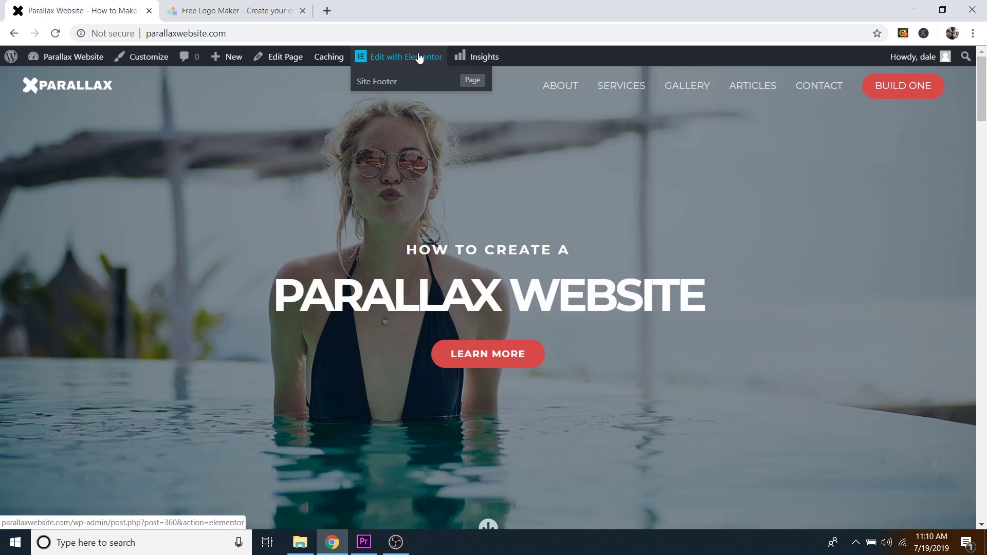
pyautogui.click(419, 58)
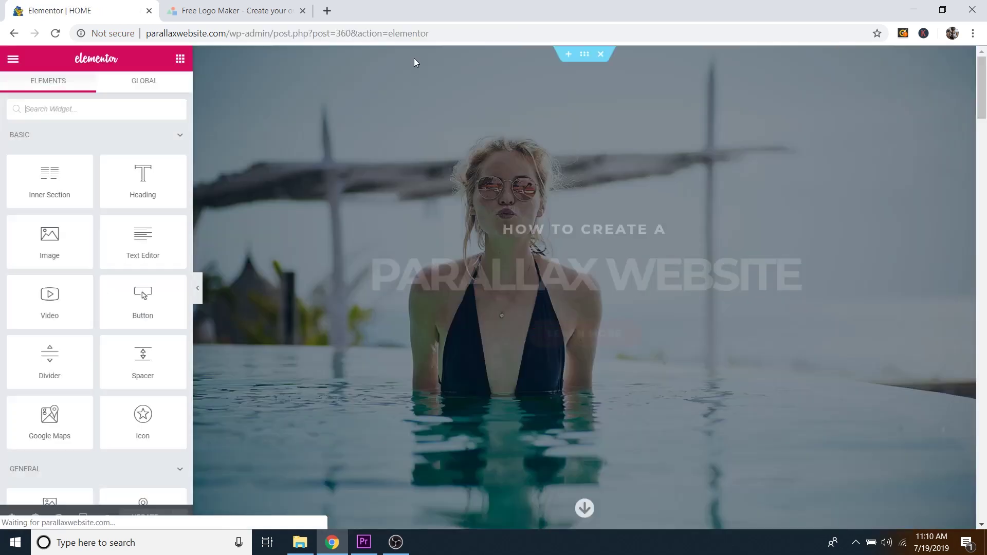
pyautogui.scroll(-4, 593, 144)
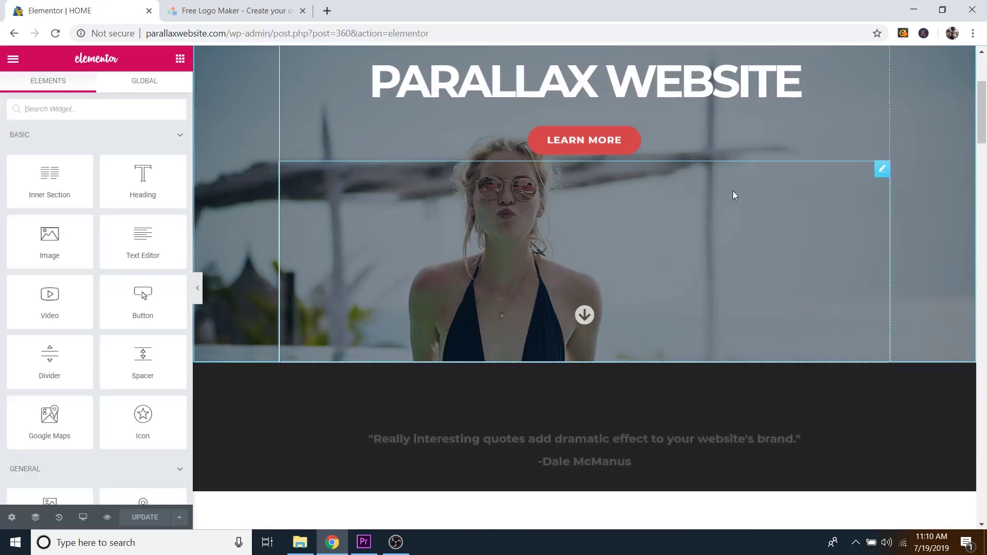
pyautogui.scroll(-8, 735, 201)
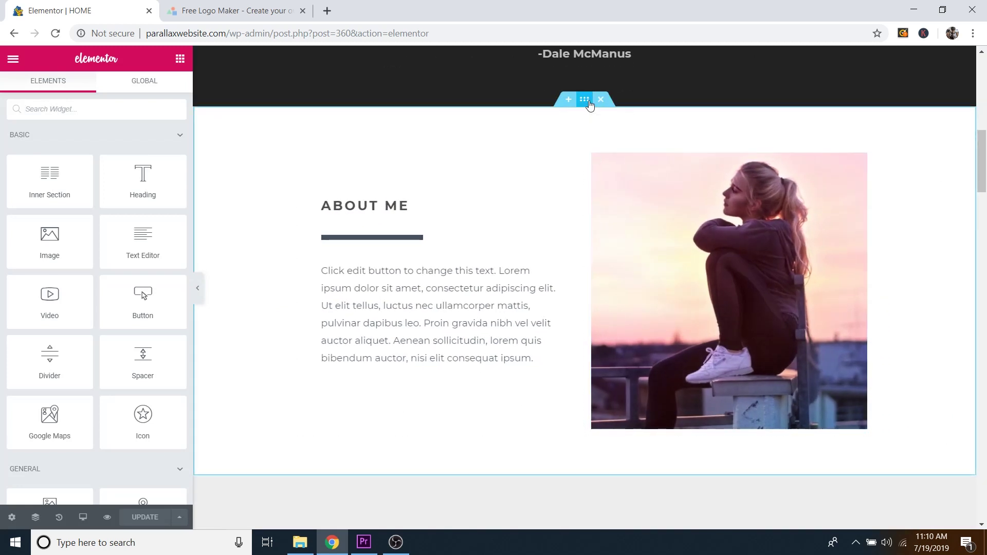
pyautogui.click(590, 105)
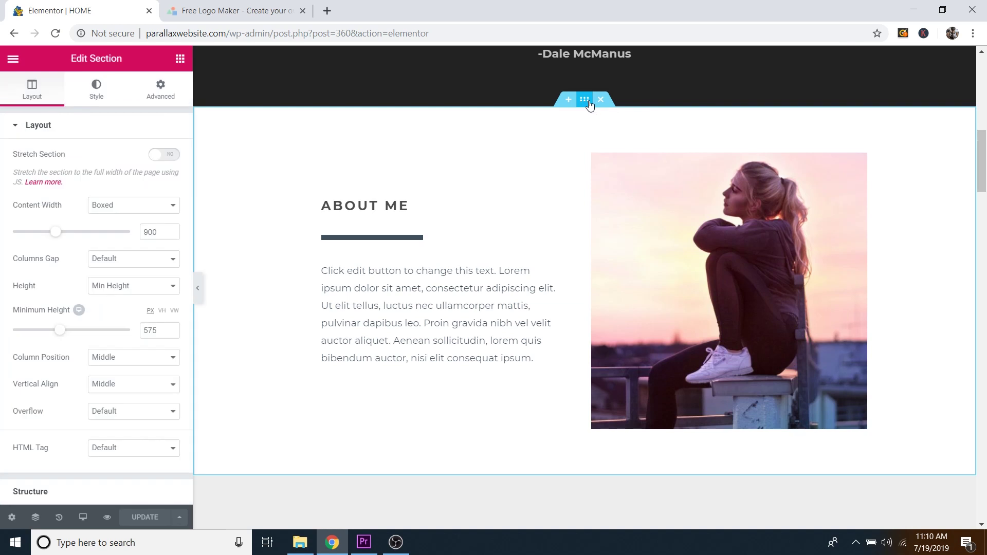
pyautogui.click(167, 98)
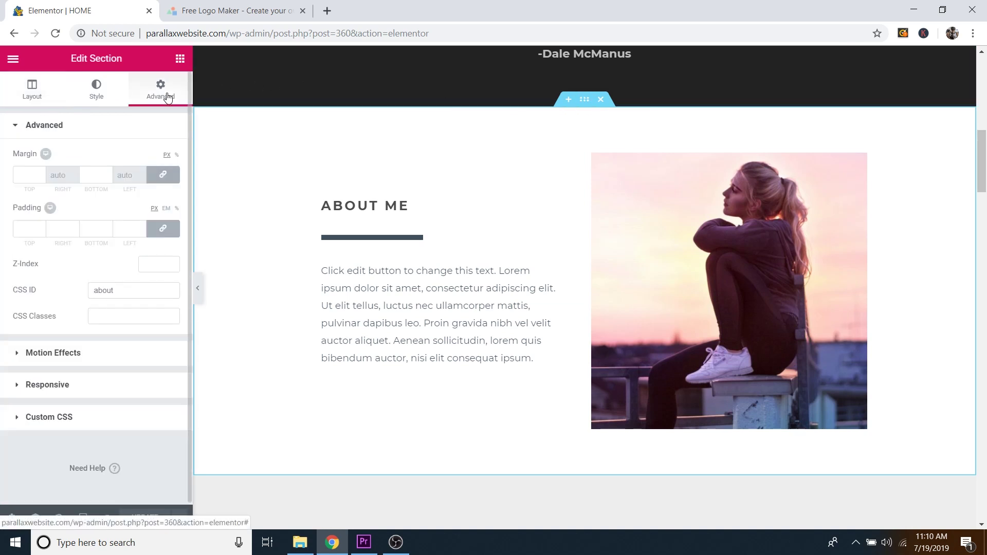
pyautogui.doubleClick(96, 293)
pyautogui.click(121, 290)
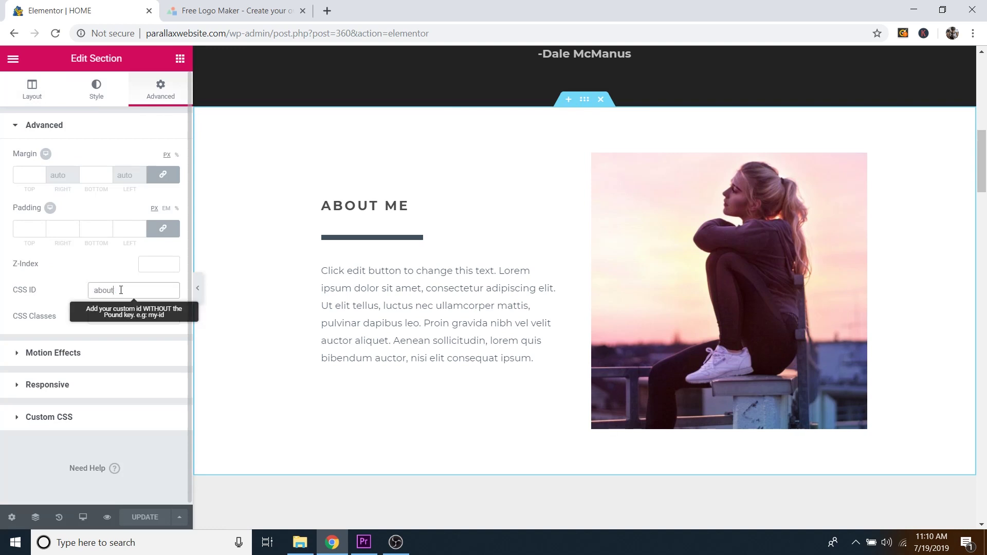
# Step: Check that the Services section's Advanced CSS ID reads 'services'
pyautogui.scroll(-6, 622, 170)
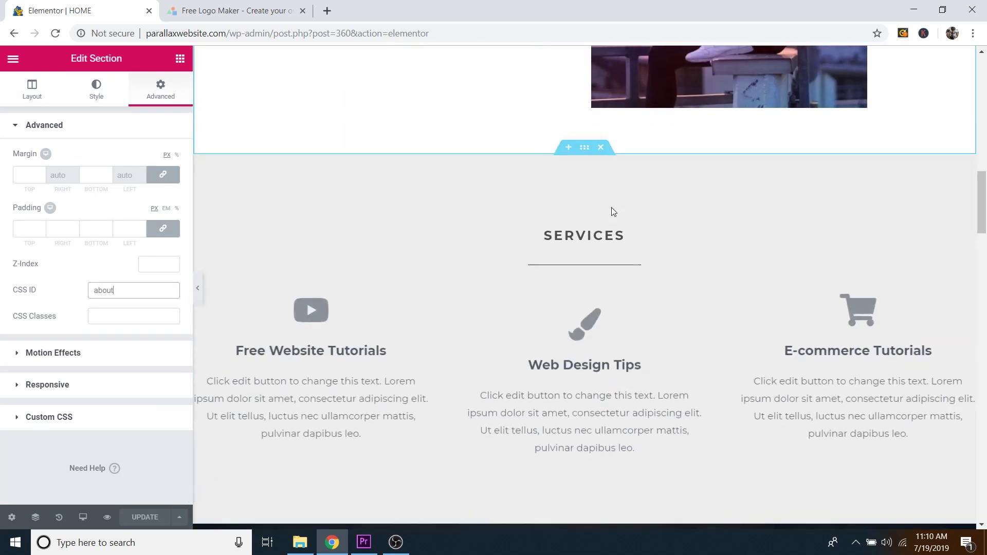
pyautogui.click(584, 148)
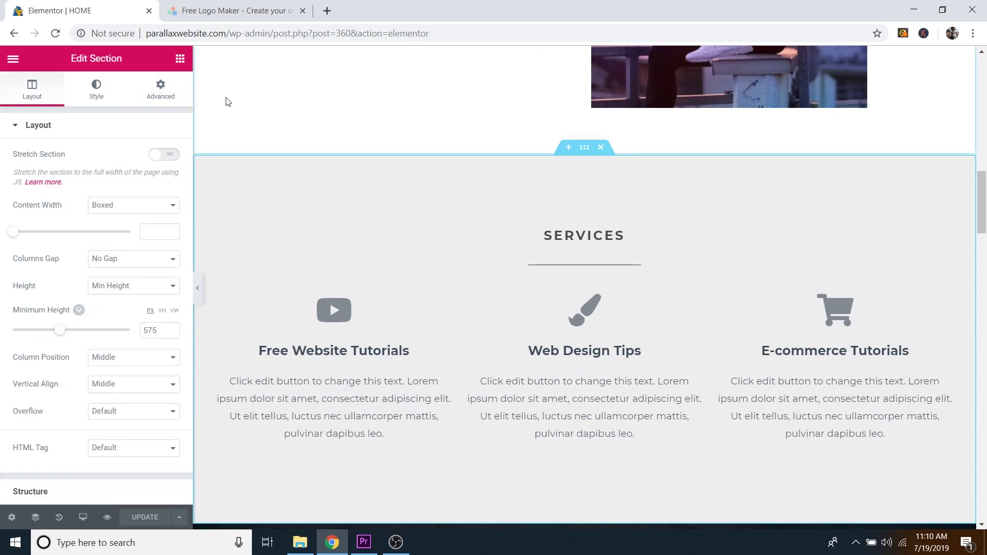
pyautogui.click(157, 97)
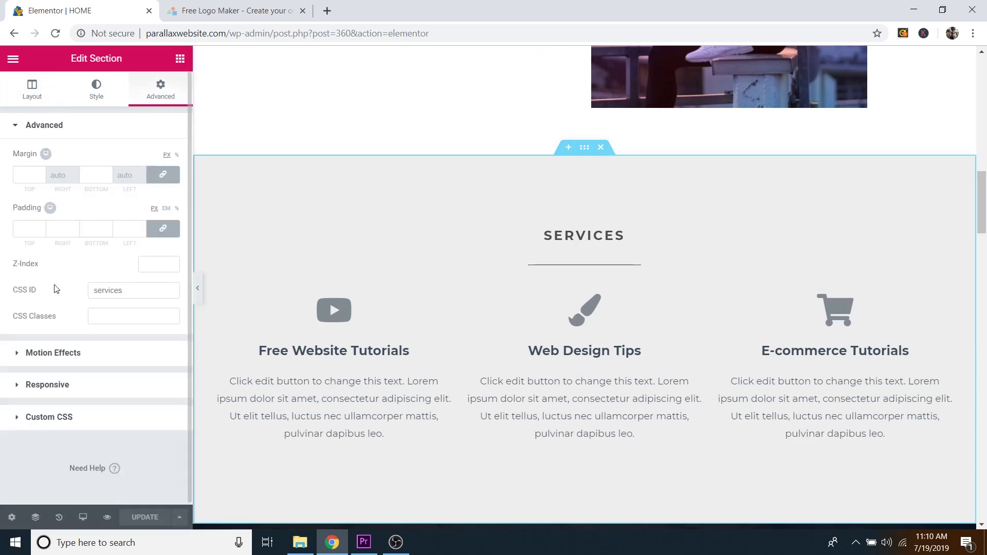
pyautogui.doubleClick(122, 293)
pyautogui.click(128, 289)
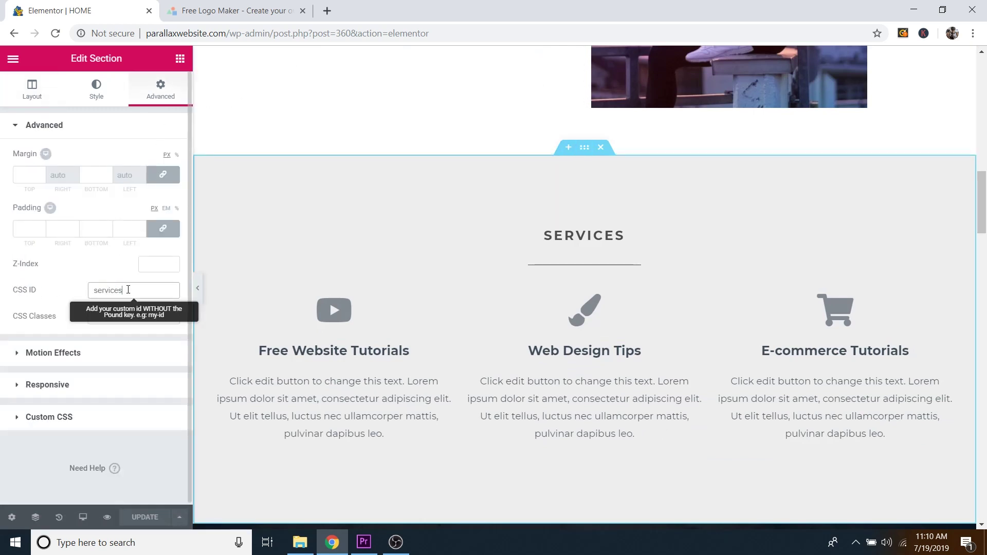
pyautogui.scroll(4, 609, 294)
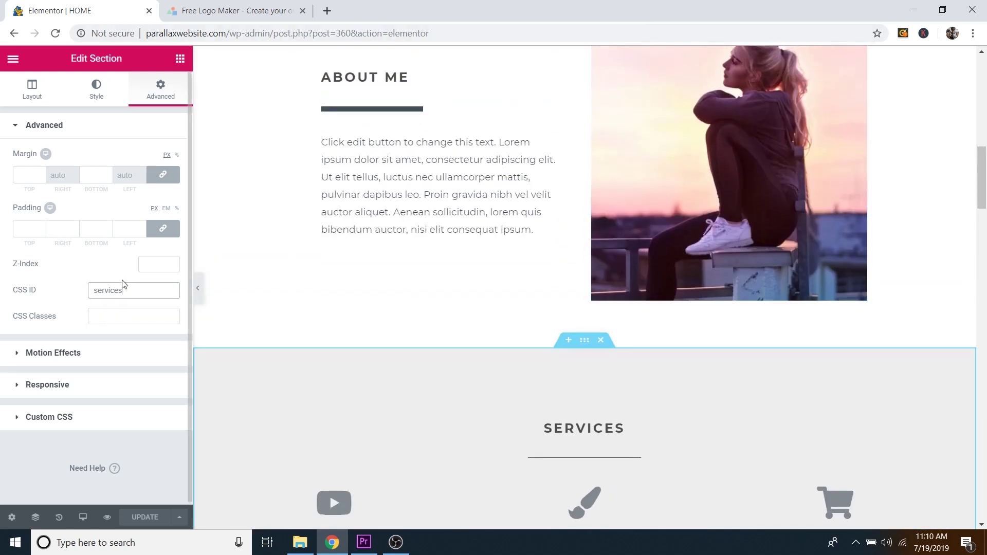
pyautogui.moveTo(123, 290); pyautogui.dragTo(92, 290)
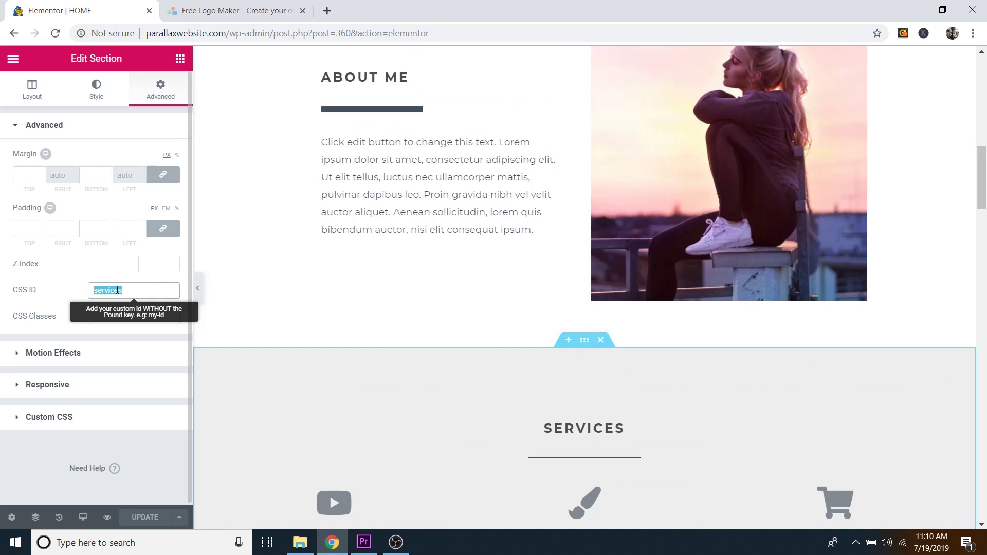
pyautogui.scroll(-5, 629, 329)
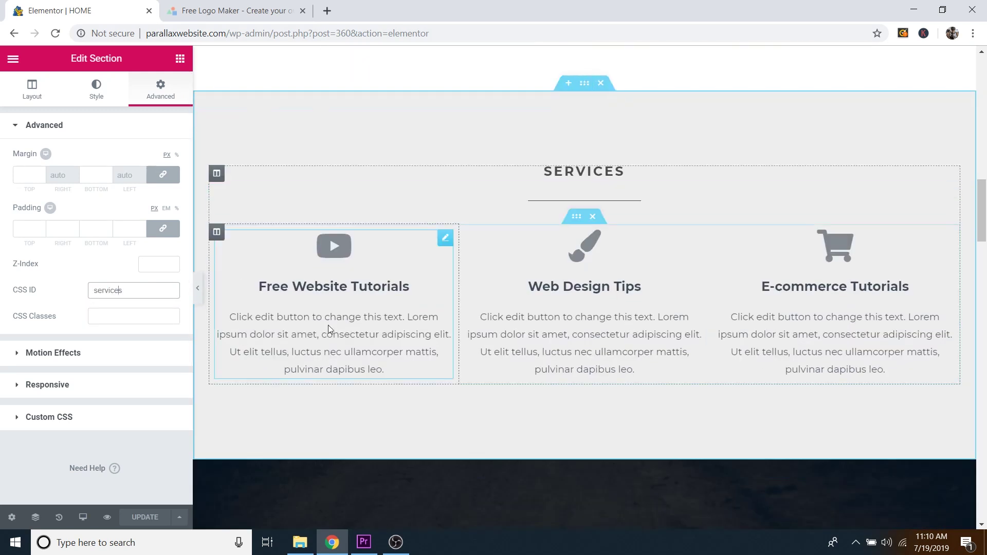
pyautogui.moveTo(983, 204); pyautogui.dragTo(984, 210)
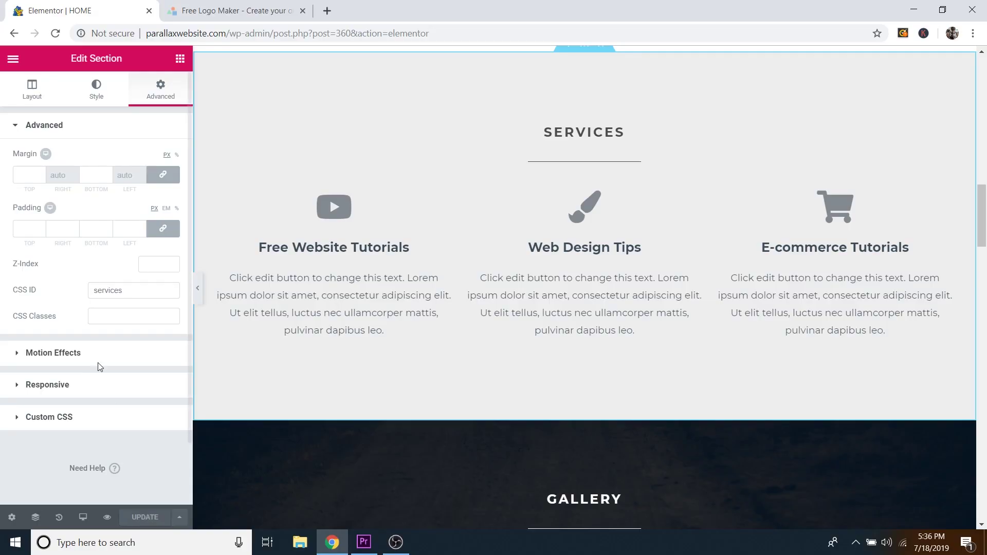
# Step: Exit Elementor to the dashboard and list all nine pages, including ABOUT, HOME and SERVICES
pyautogui.click(13, 63)
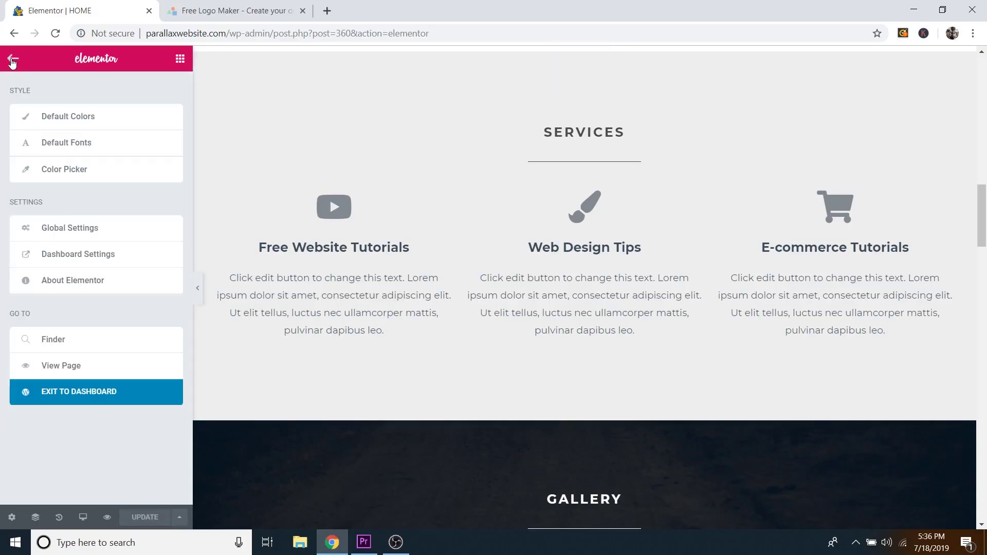
pyautogui.click(100, 396)
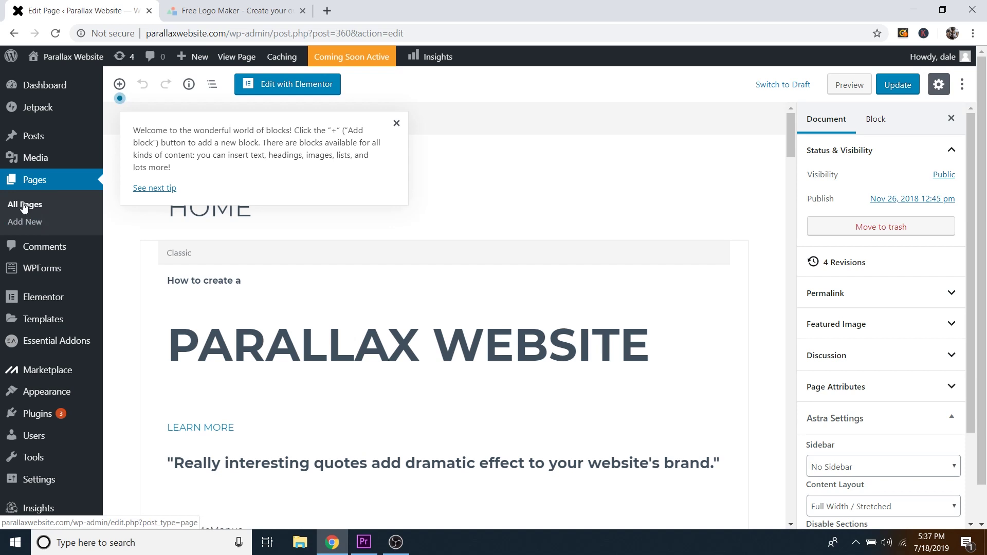
pyautogui.click(25, 206)
pyautogui.scroll(-5, 449, 278)
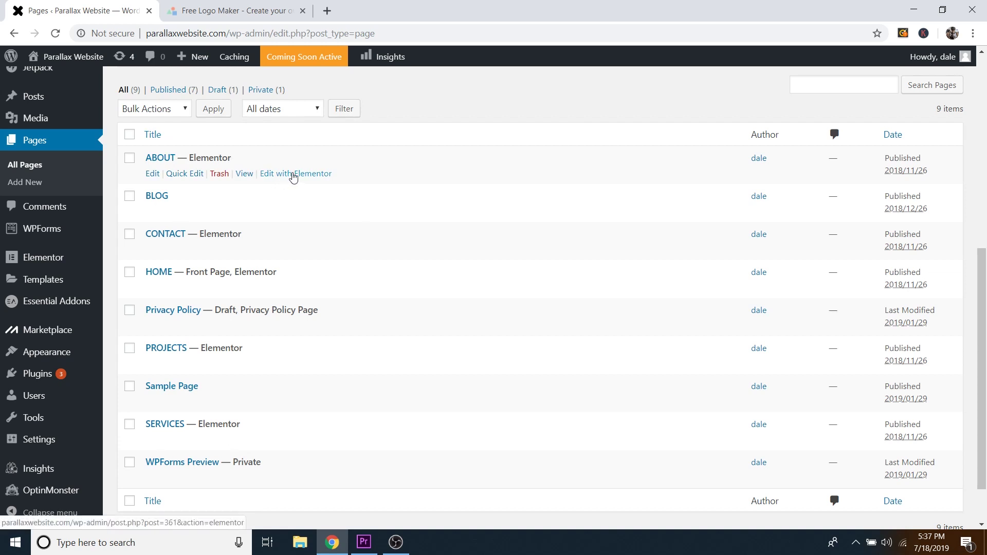
# Step: Review the ABOUT page full width in Elementor, then exit back to the block editor
pyautogui.click(293, 174)
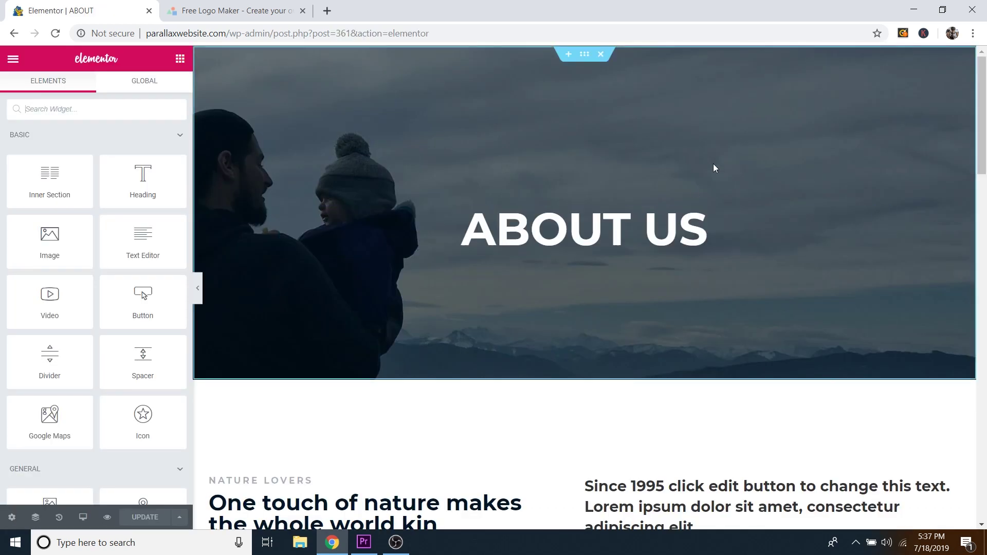
pyautogui.scroll(-9, 602, 181)
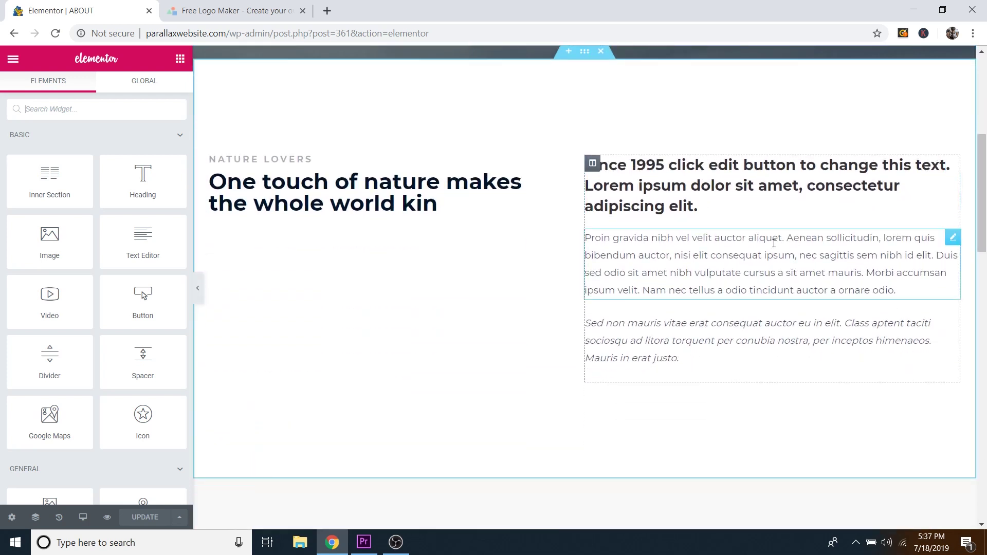
pyautogui.scroll(-5, 732, 281)
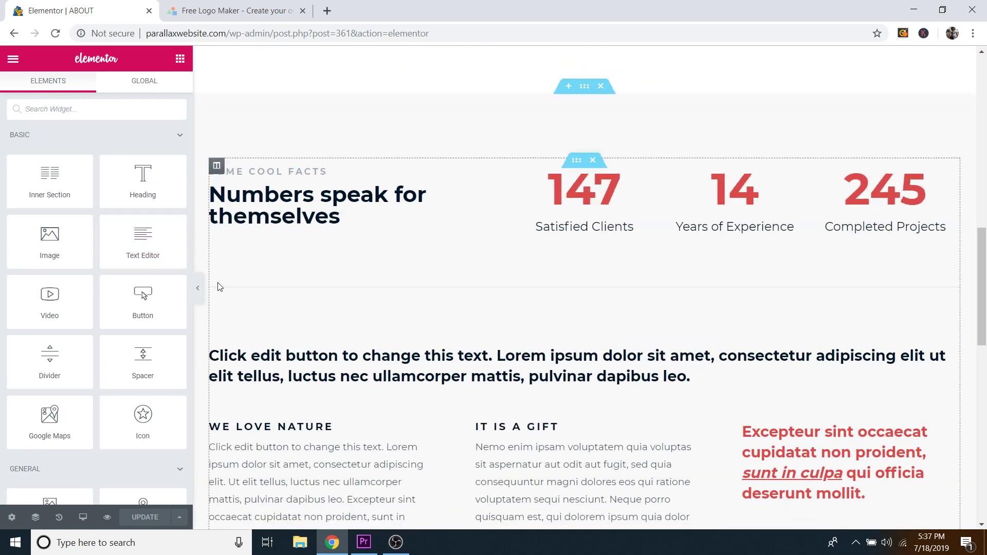
pyautogui.click(198, 292)
pyautogui.scroll(-10, 658, 319)
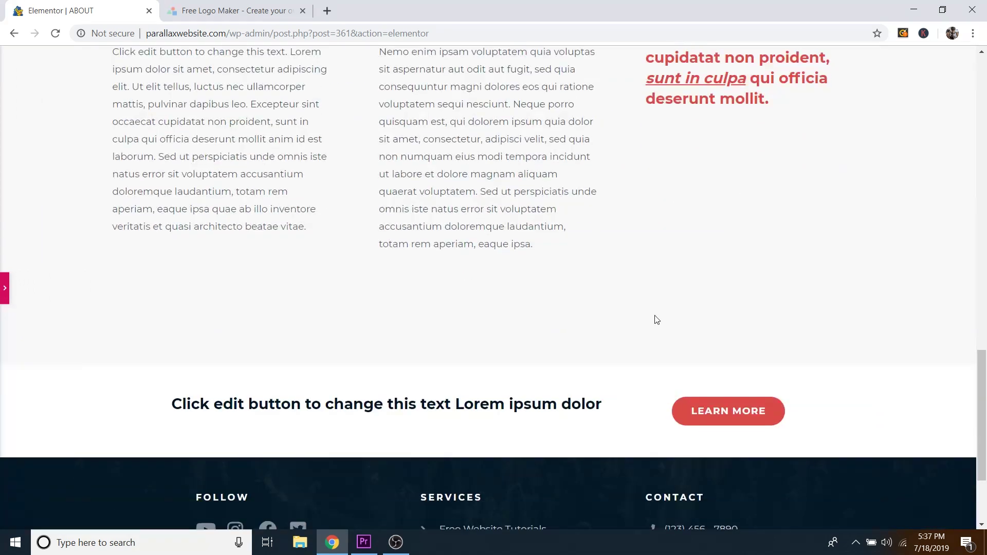
pyautogui.scroll(15, 639, 313)
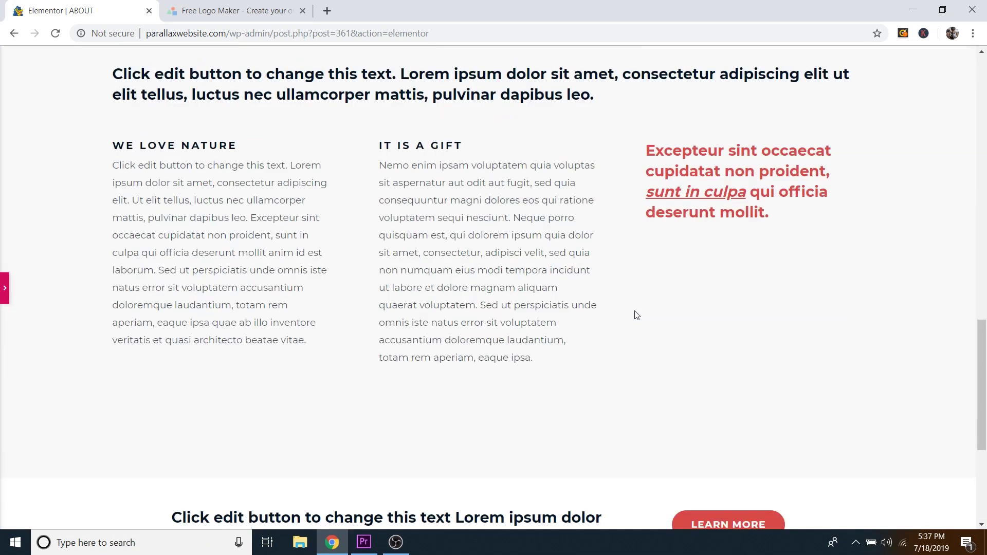
pyautogui.scroll(5, 646, 212)
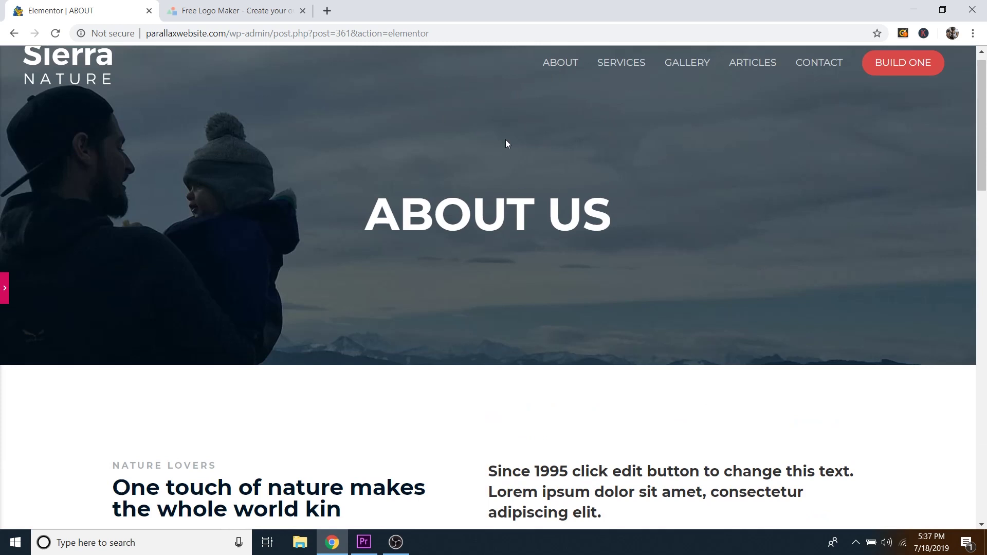
pyautogui.scroll(1, 505, 142)
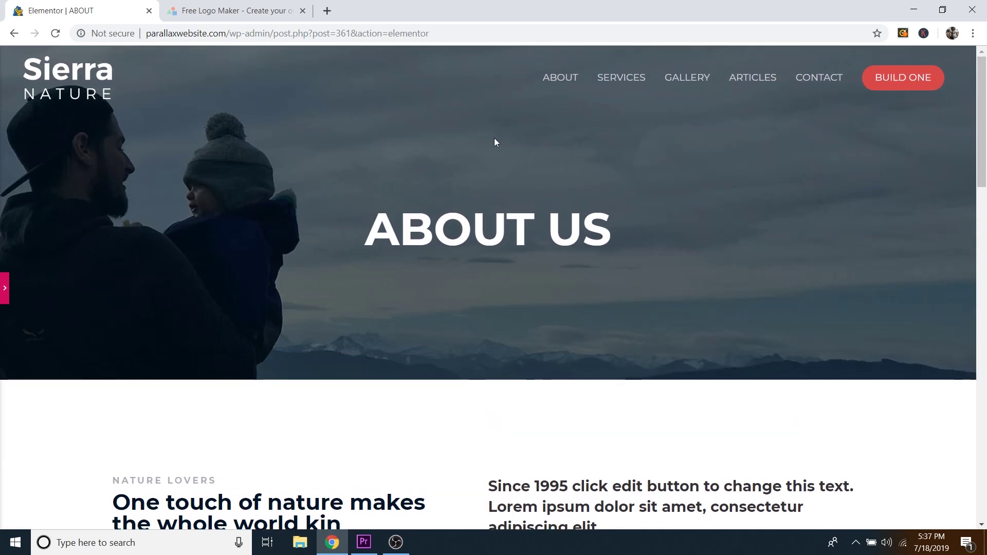
pyautogui.click(5, 287)
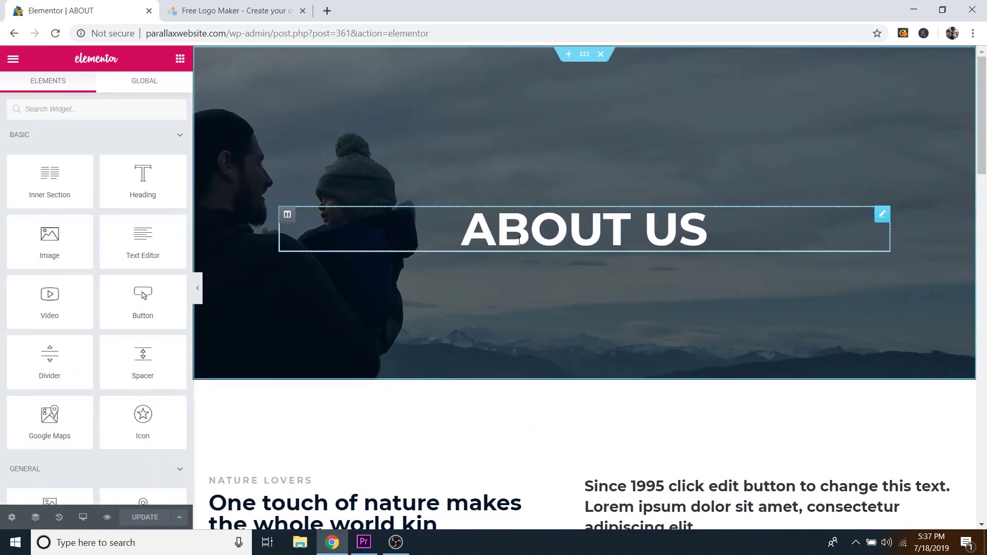
pyautogui.click(13, 59)
pyautogui.click(96, 397)
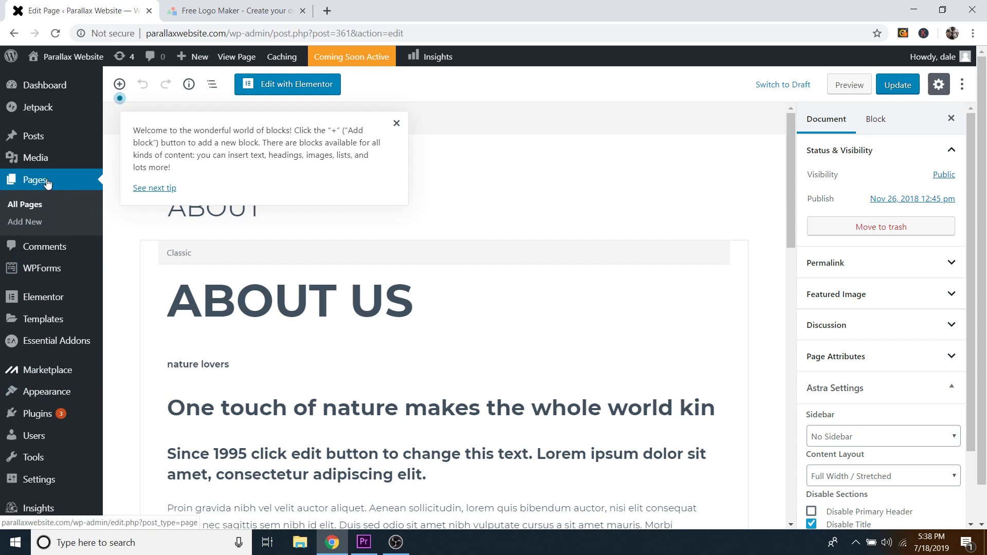
# Step: Start a new page, dismiss the tips popup, and browse the block inserter
pyautogui.click(25, 225)
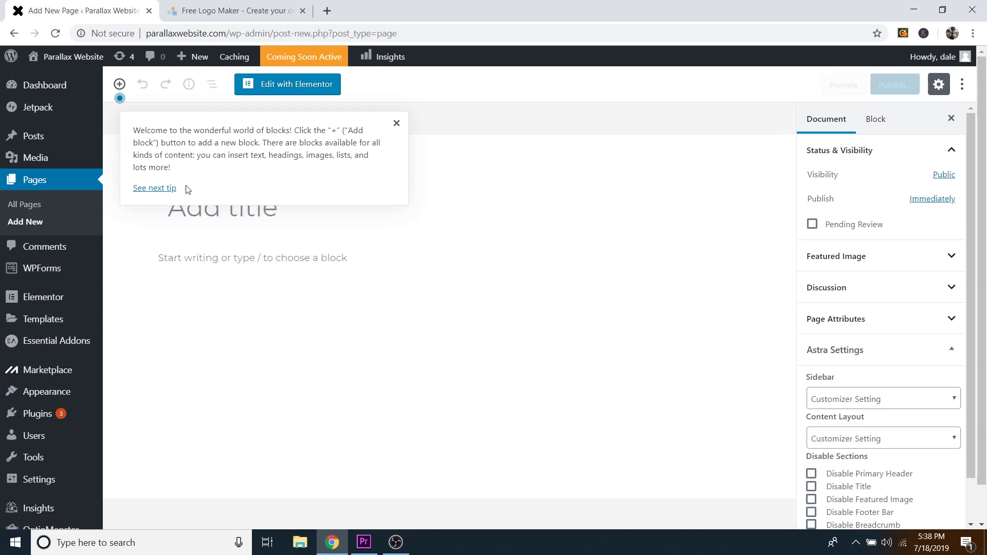
pyautogui.click(396, 124)
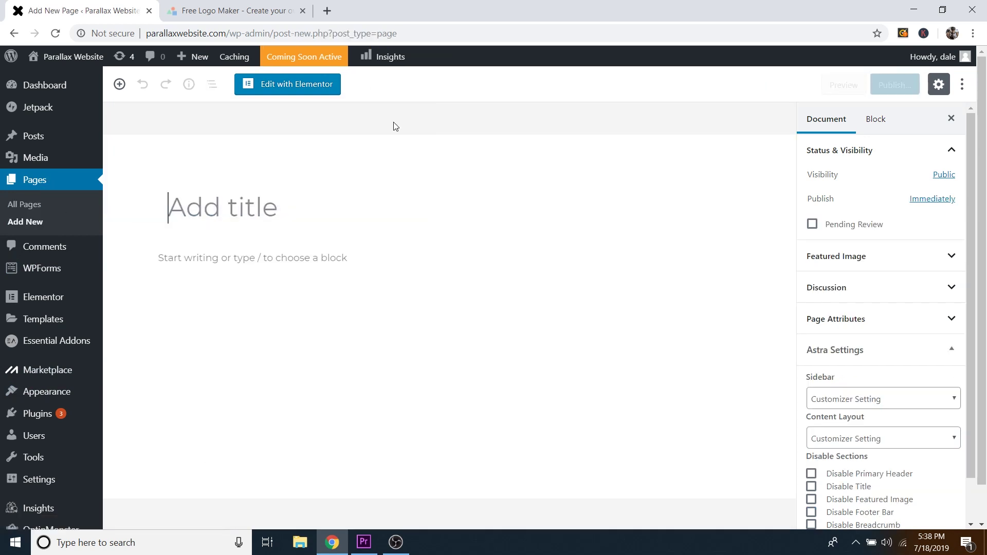
pyautogui.click(280, 199)
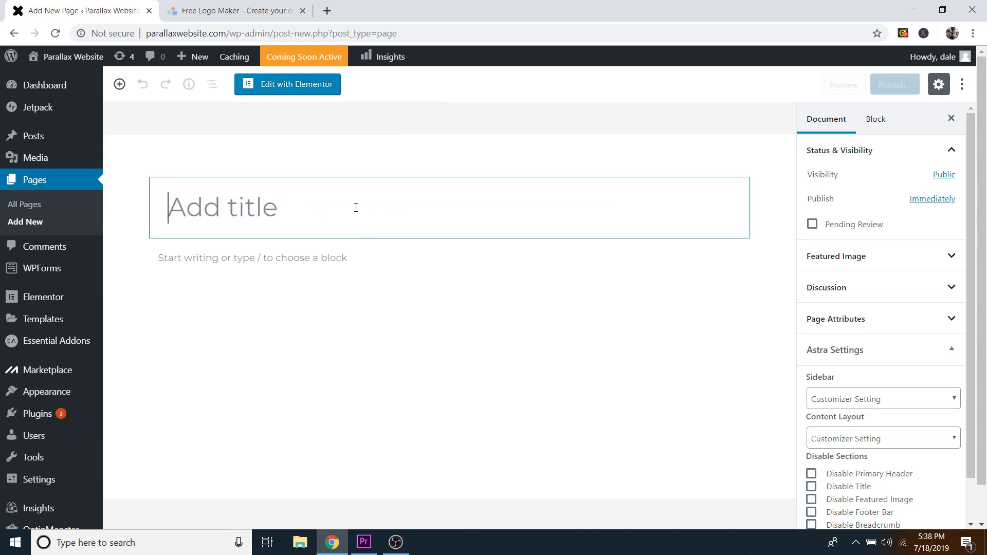
pyautogui.write('A')
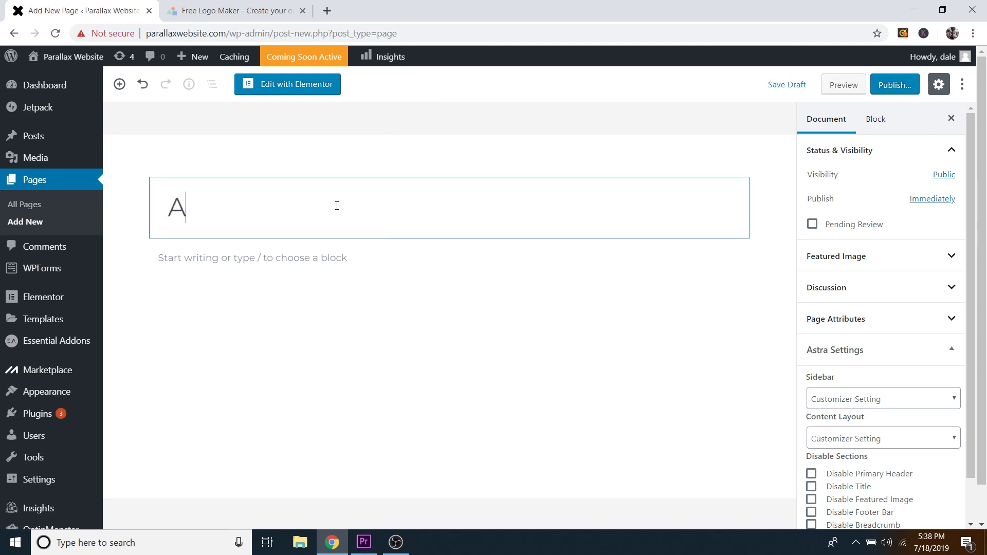
pyautogui.write('dd a Title')
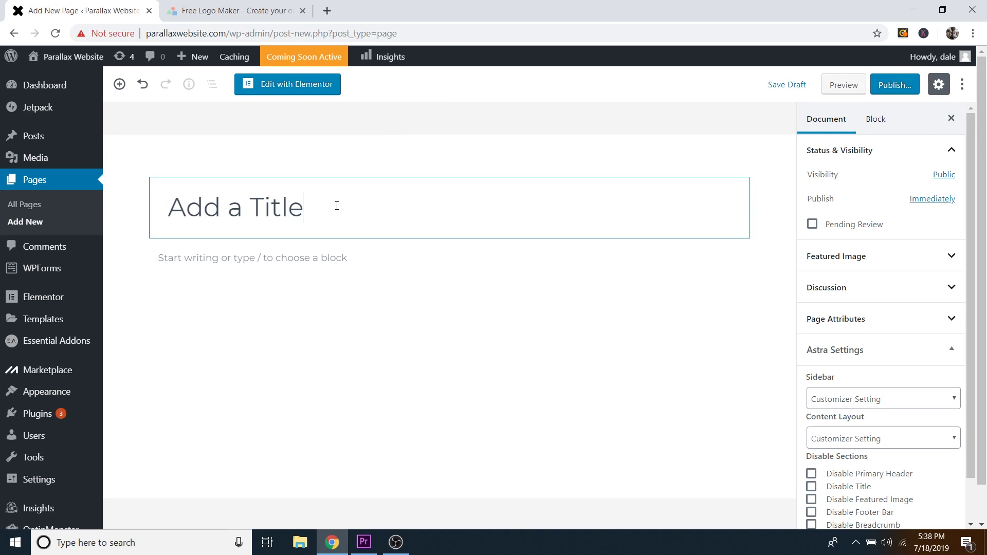
pyautogui.press('BackSpace')
pyautogui.press('BackSpace')
pyautogui.press('BackSpace')
pyautogui.press('BackSpace')
pyautogui.press('BackSpace')
pyautogui.press('BackSpace')
pyautogui.press('BackSpace')
pyautogui.press('BackSpace')
pyautogui.press('BackSpace')
pyautogui.press('BackSpace')
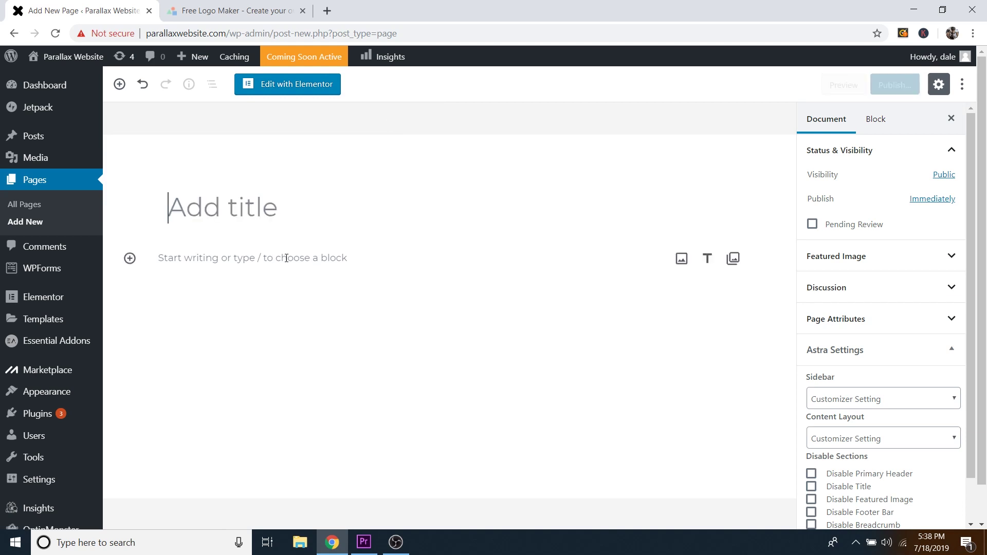
pyautogui.click(120, 90)
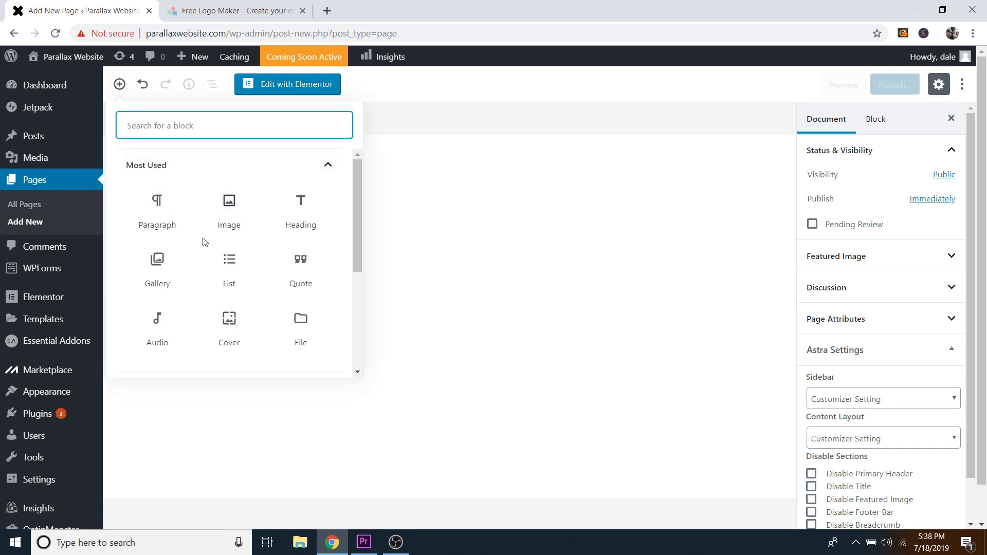
pyautogui.scroll(-1, 226, 265)
pyautogui.scroll(-1, 247, 262)
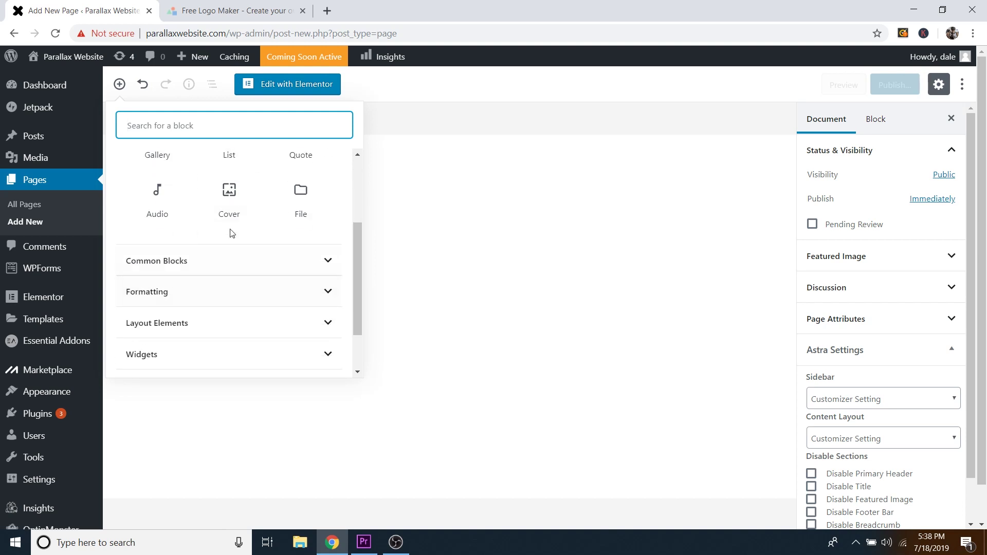
pyautogui.scroll(2, 293, 256)
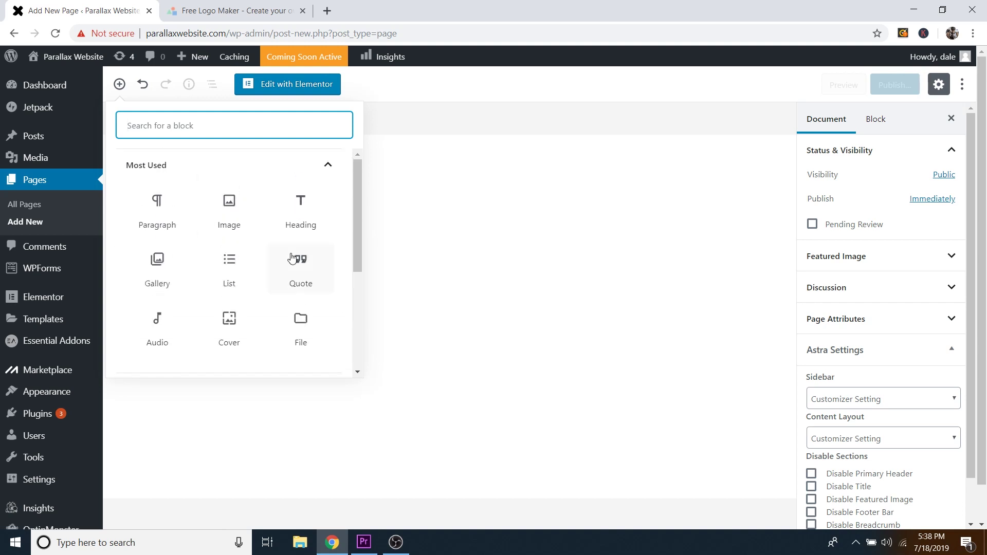
pyautogui.click(120, 84)
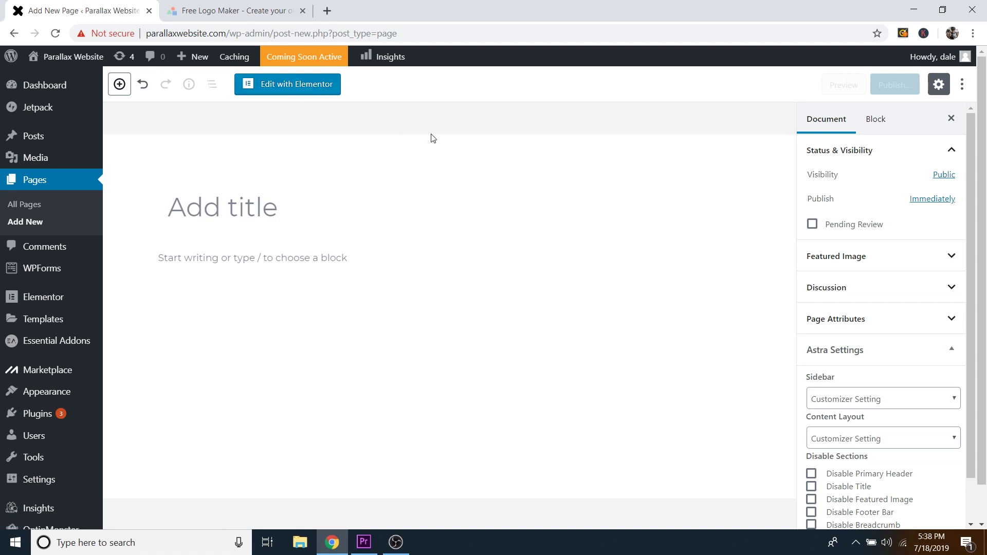
# Step: Set the page template to Elementor Full Width and open it in Elementor
pyautogui.click(868, 322)
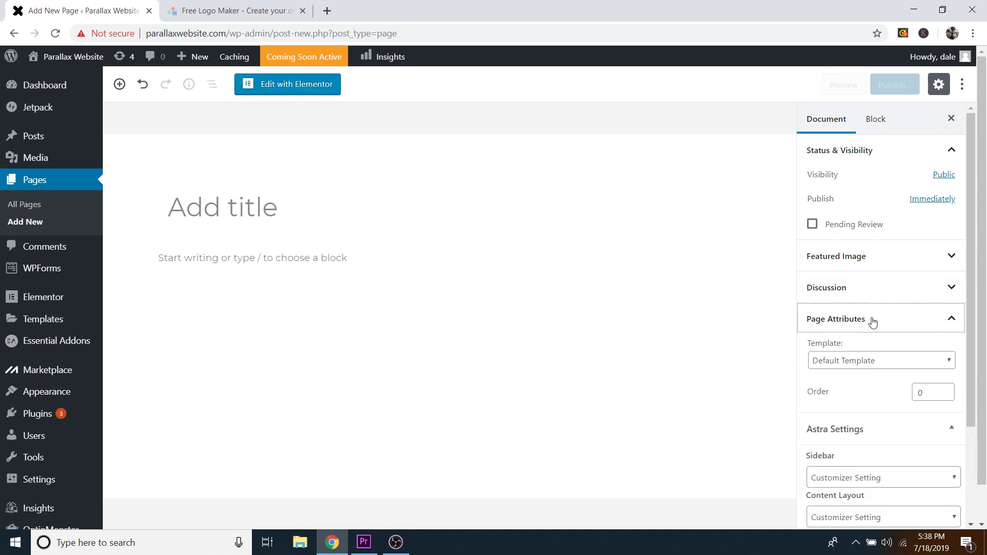
pyautogui.scroll(-1, 853, 308)
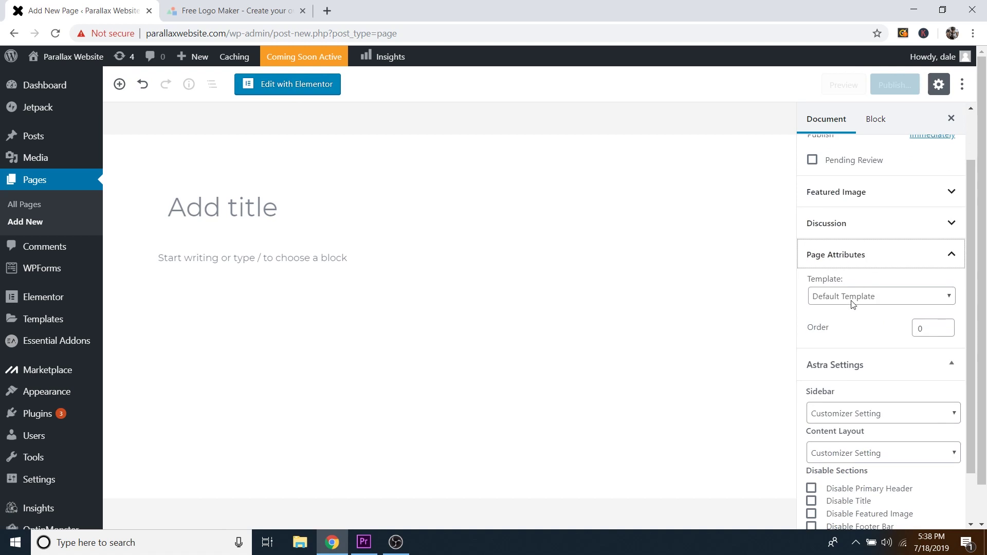
pyautogui.click(892, 301)
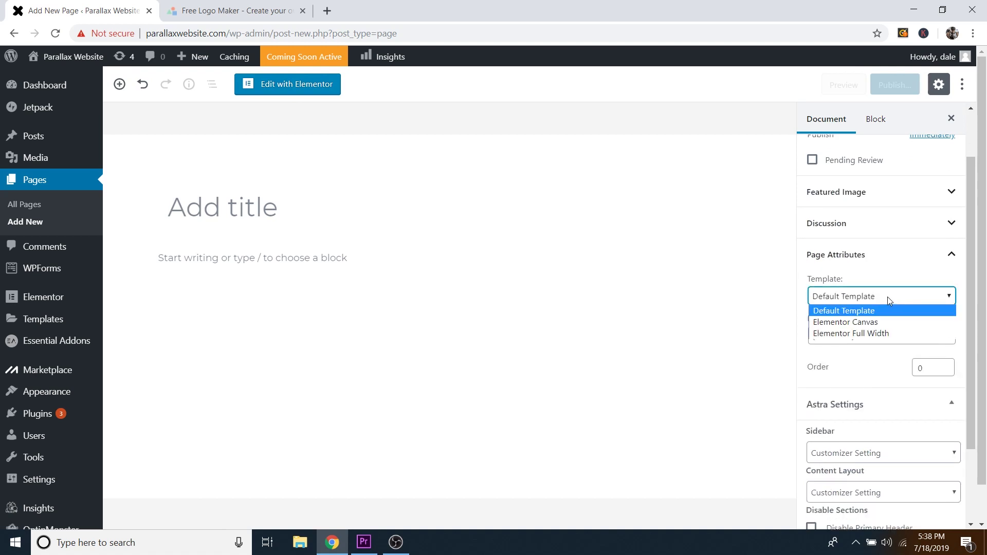
pyautogui.click(864, 334)
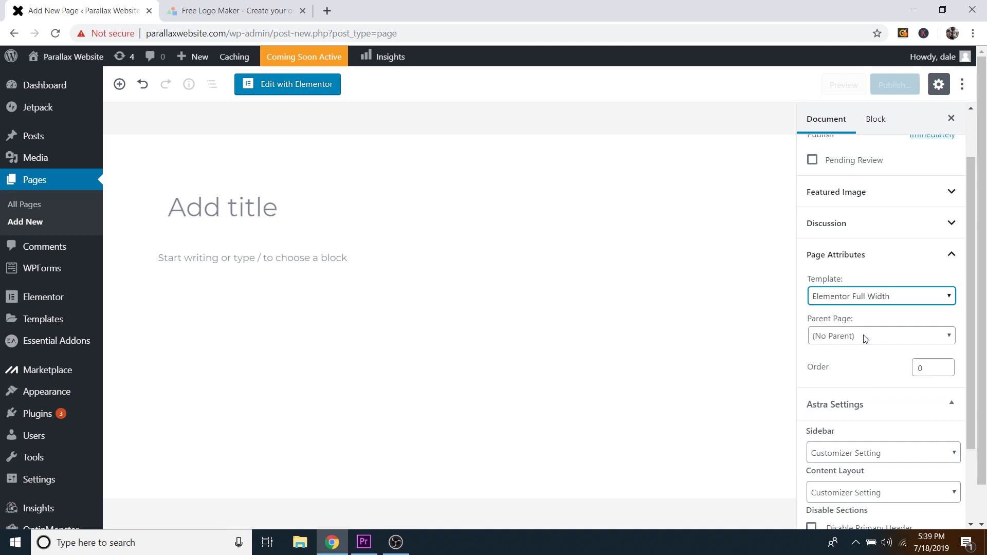
pyautogui.click(294, 92)
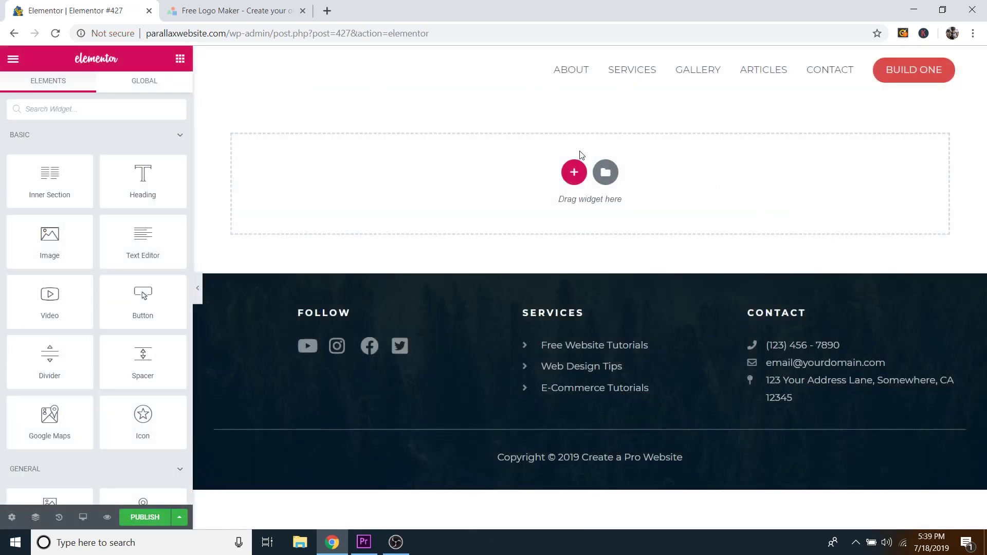
# Step: Add a two-column section to the blank Elementor #427 page
pyautogui.click(575, 174)
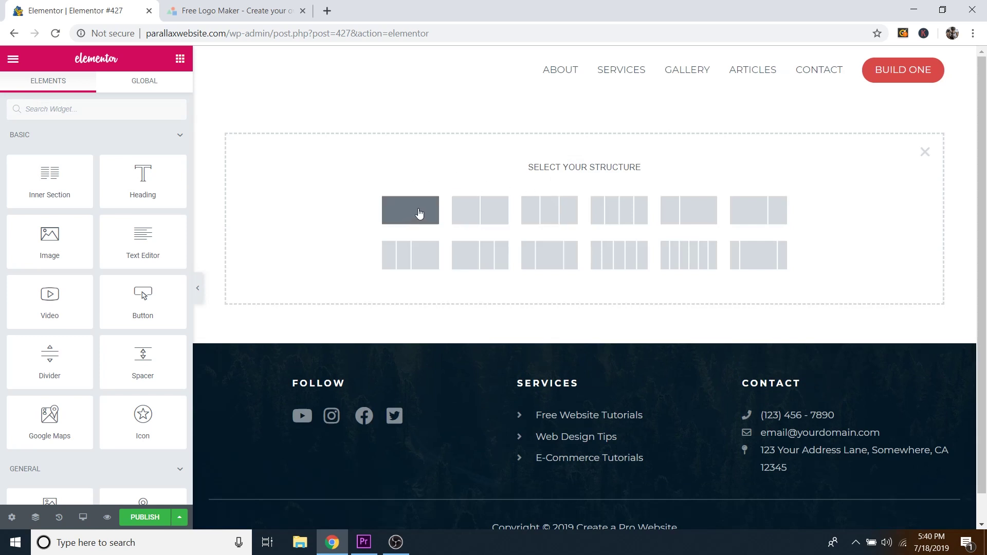
pyautogui.click(512, 207)
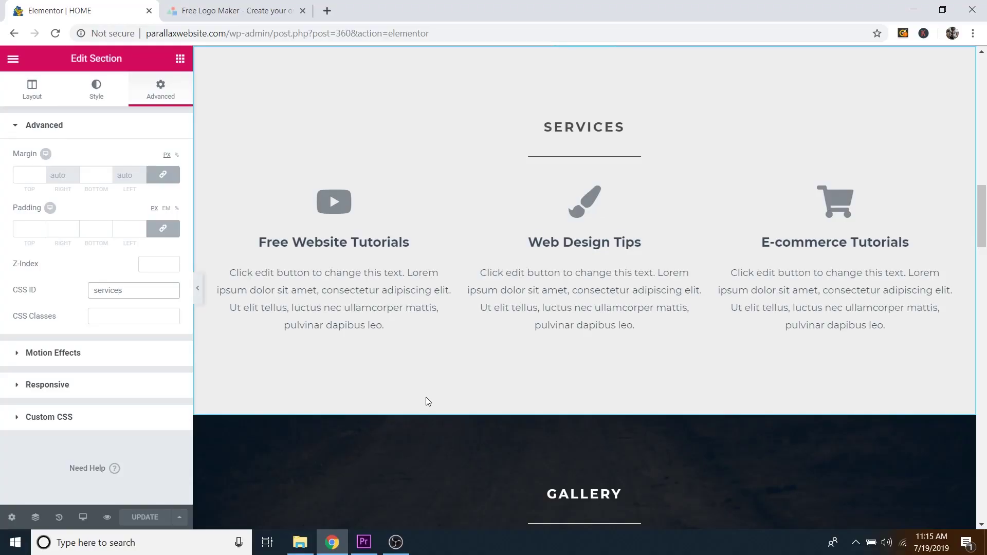
# Step: Switch the responsive preview to Mobile and scroll through the HOME page layout
pyautogui.scroll(3, 426, 396)
pyautogui.scroll(15, 426, 397)
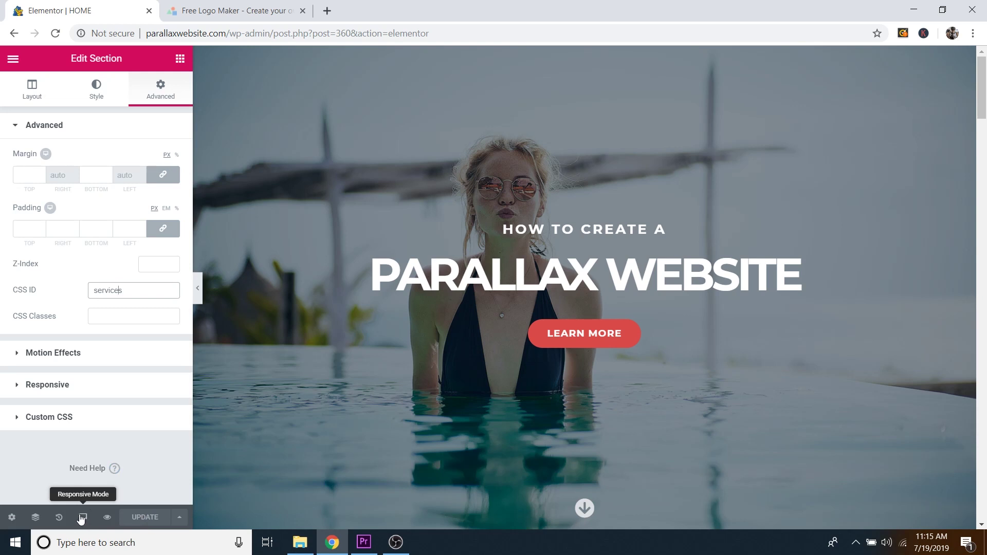
pyautogui.click(82, 520)
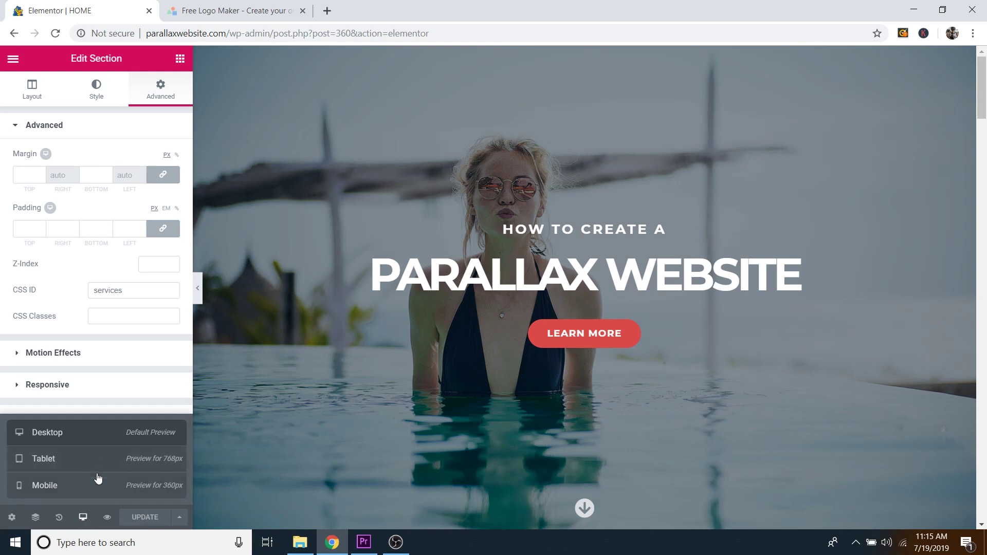
pyautogui.click(70, 486)
pyautogui.scroll(-10, 693, 222)
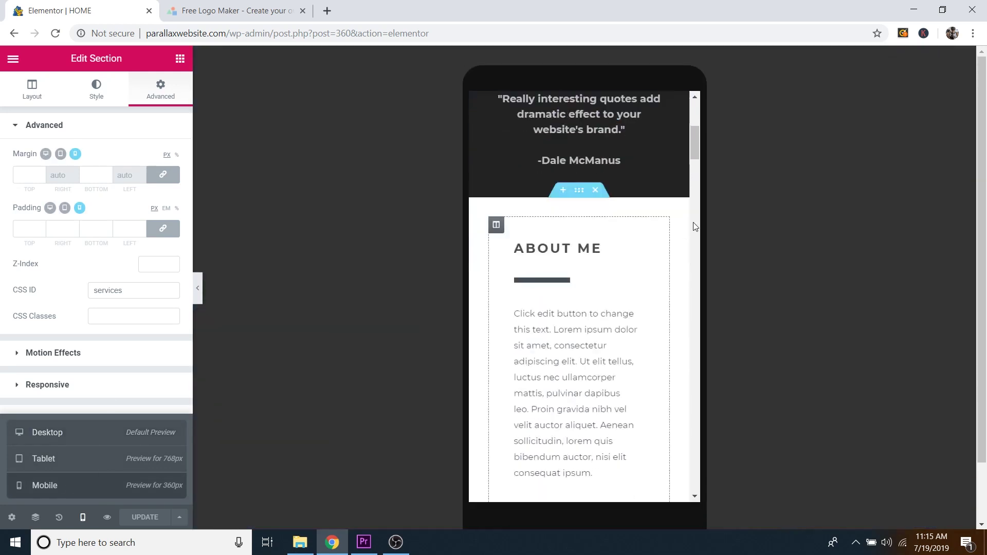
pyautogui.scroll(10, 663, 268)
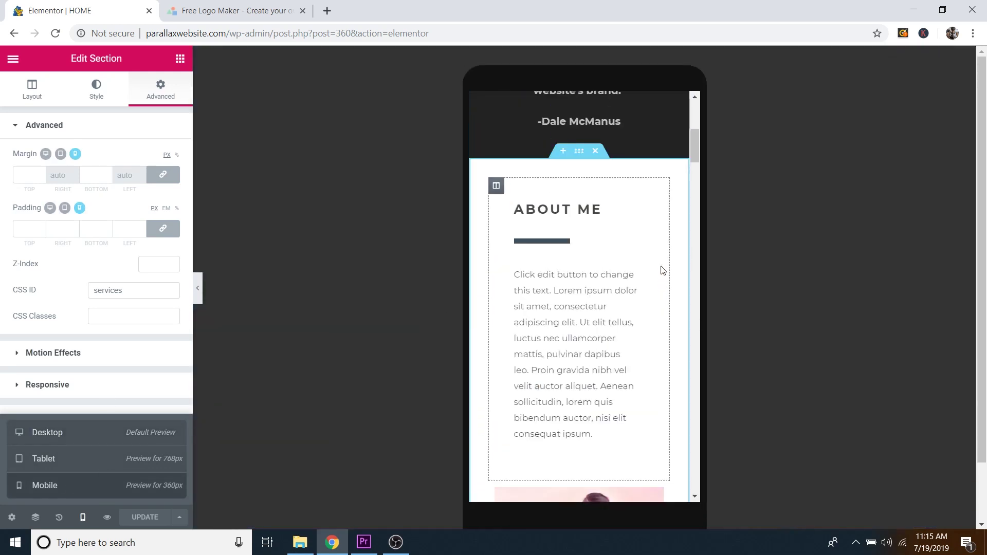
pyautogui.scroll(3, 662, 266)
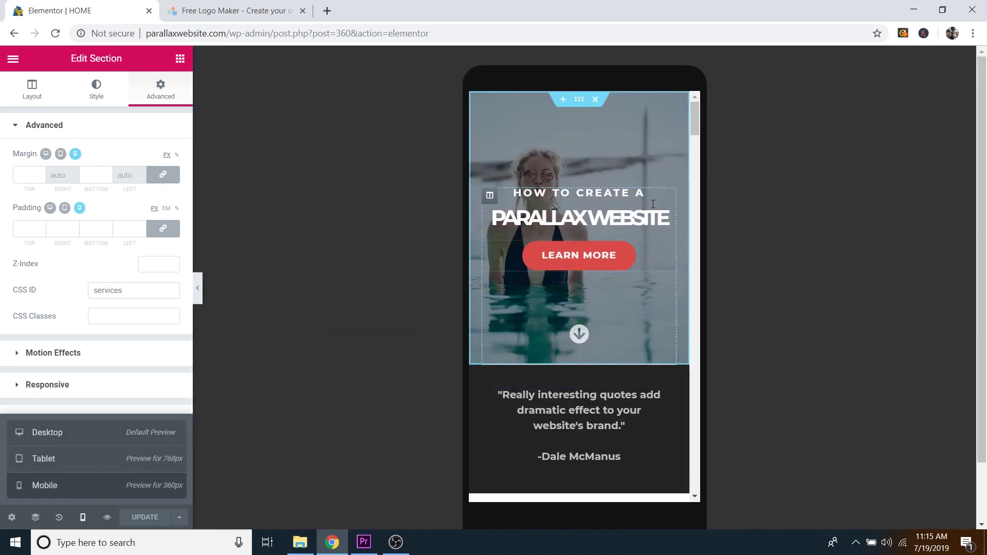
pyautogui.scroll(-8, 600, 196)
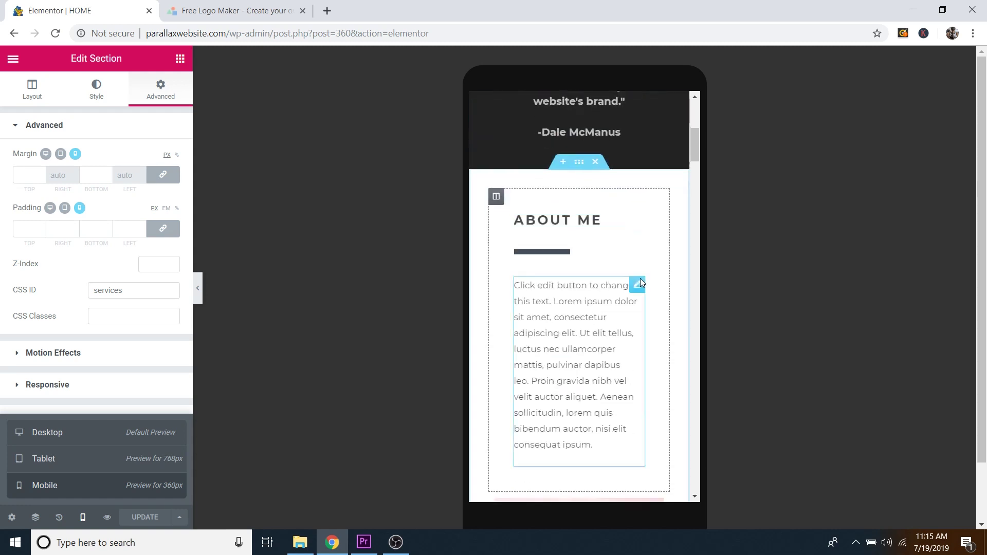
pyautogui.scroll(-10, 641, 279)
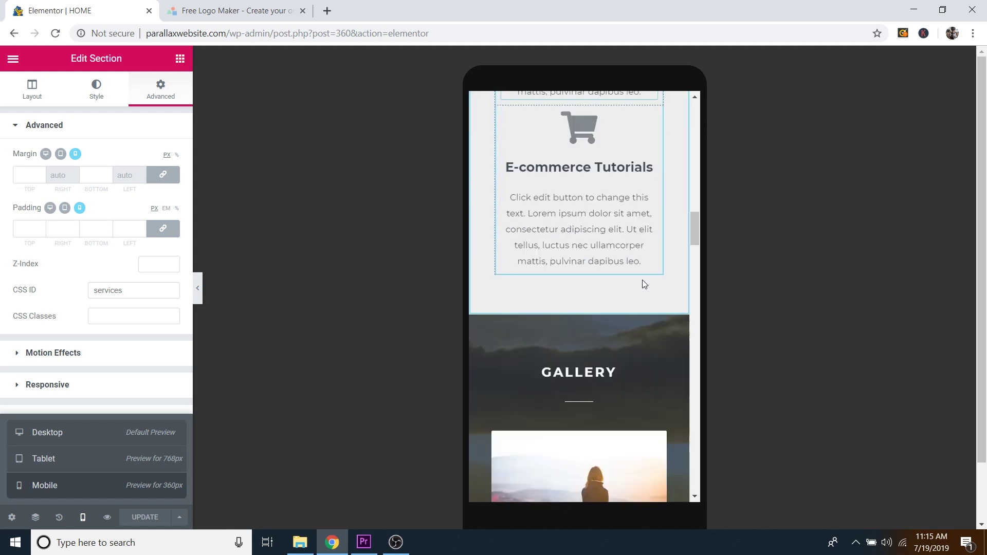
pyautogui.scroll(-12, 644, 283)
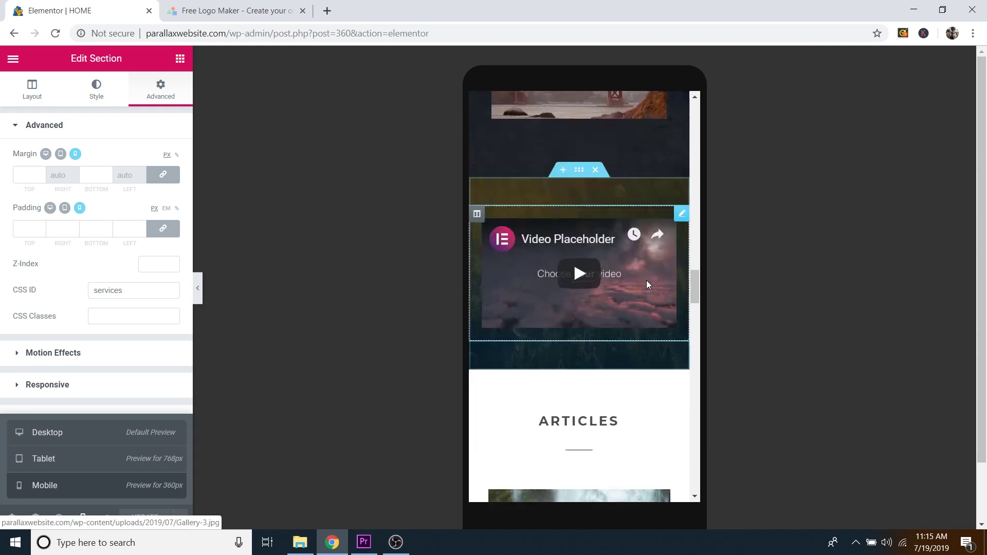
pyautogui.scroll(-7, 641, 230)
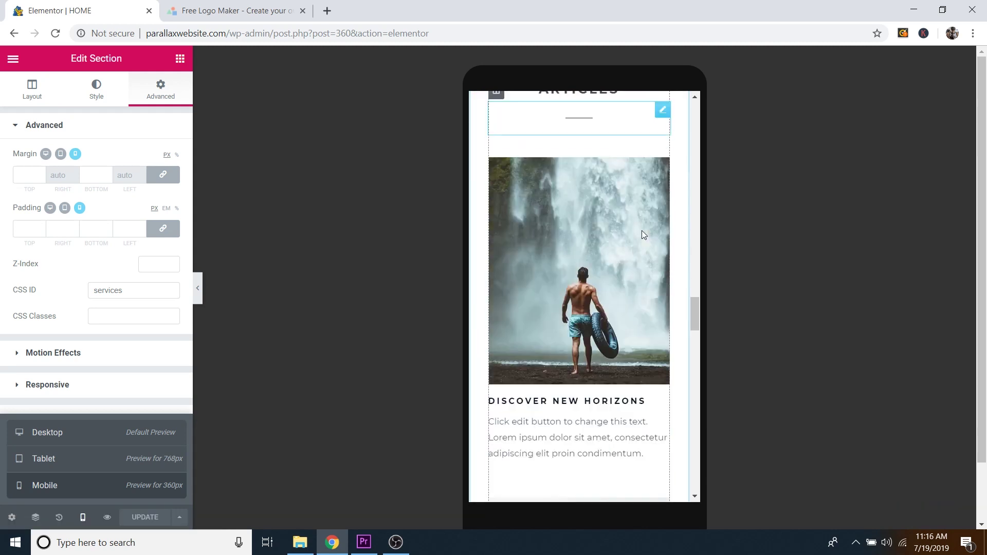
pyautogui.scroll(-12, 645, 271)
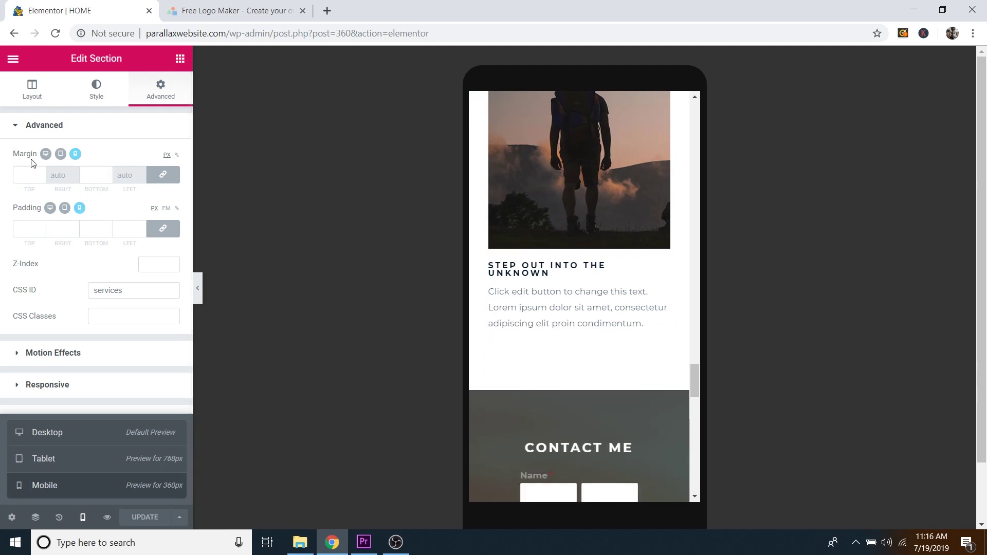
pyautogui.scroll(3, 578, 263)
pyautogui.scroll(3, 583, 302)
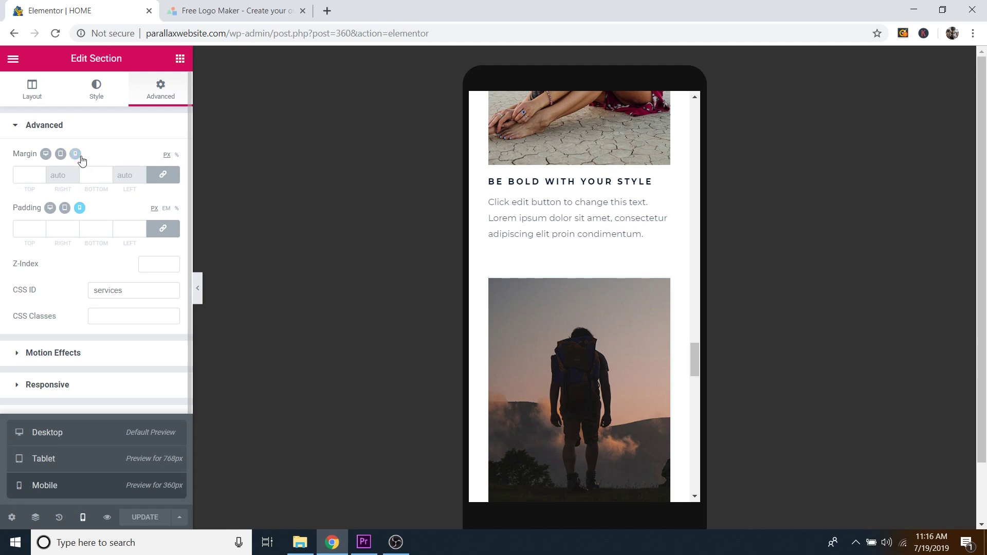
# Step: Inspect the About Me section's background styling in the Style tab
pyautogui.click(107, 98)
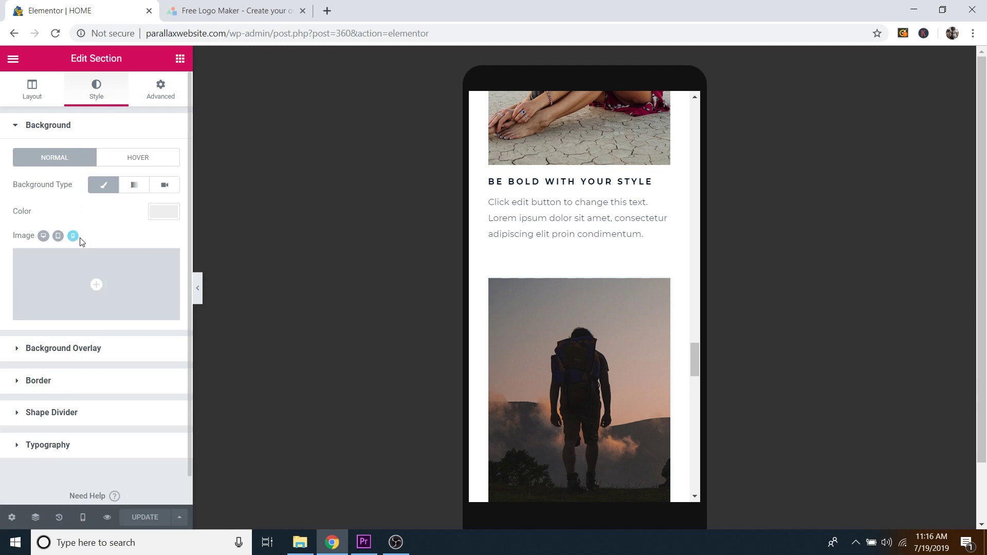
pyautogui.scroll(5, 630, 170)
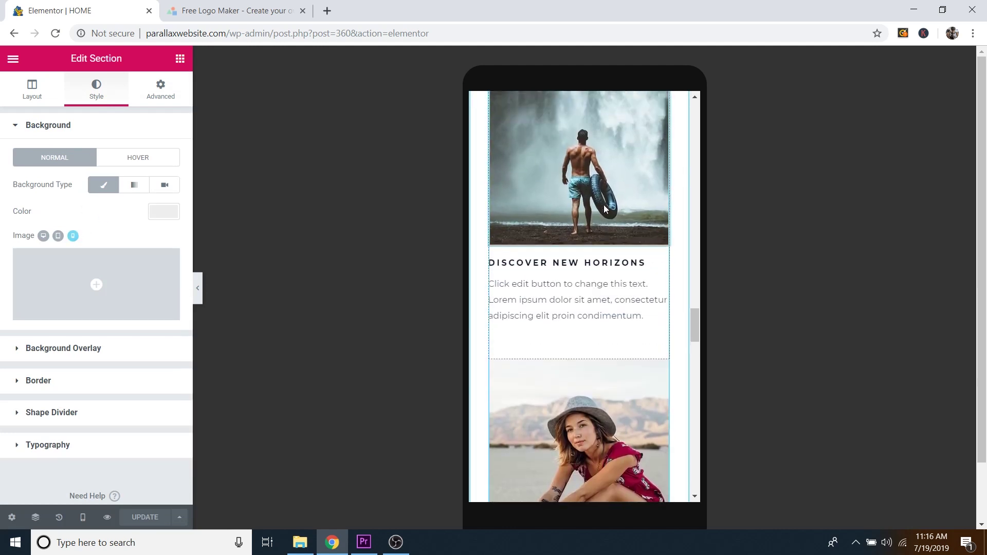
pyautogui.scroll(8, 616, 211)
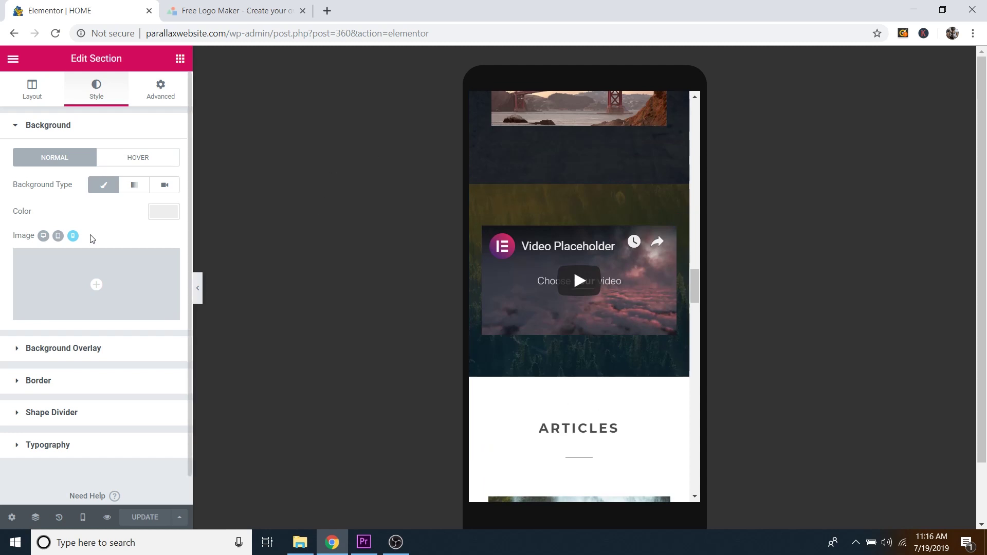
pyautogui.scroll(10, 591, 231)
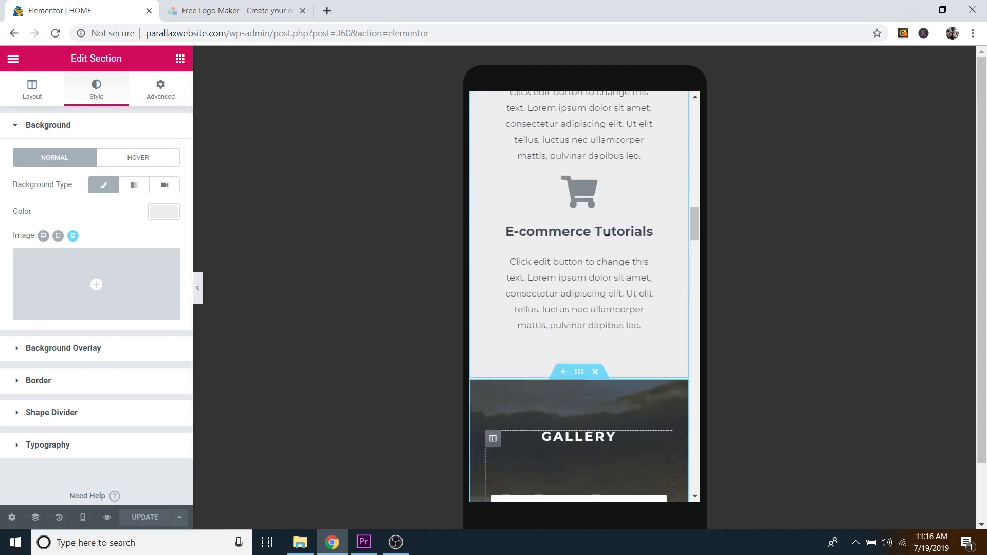
pyautogui.scroll(5, 601, 239)
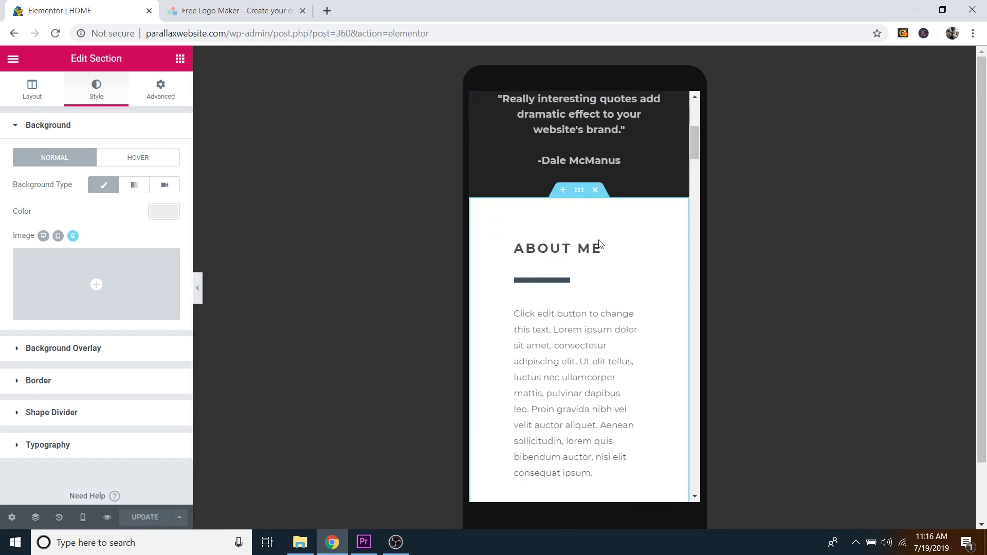
# Step: Give the About Me section 300 px linked mobile padding, comparing against desktop values
pyautogui.click(159, 93)
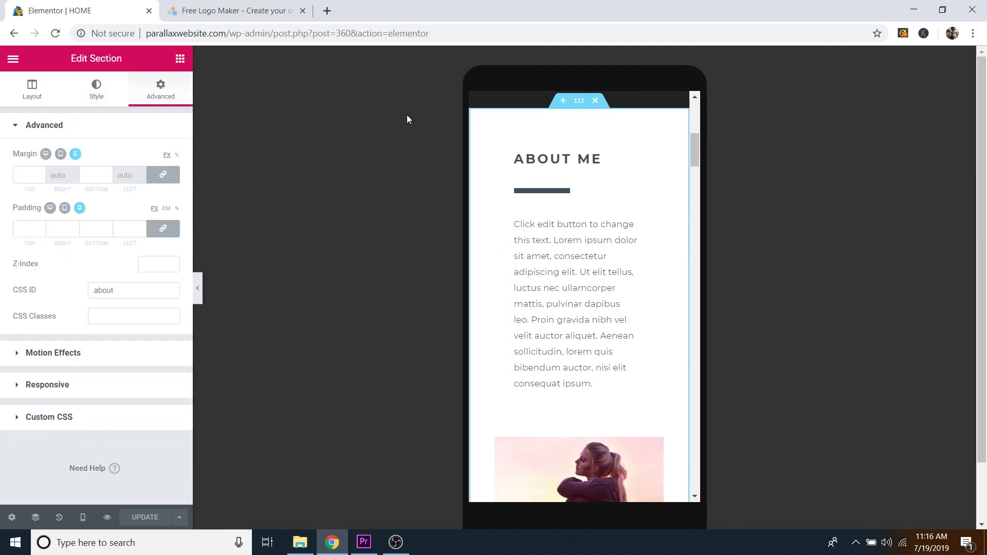
pyautogui.click(27, 231)
pyautogui.write('300')
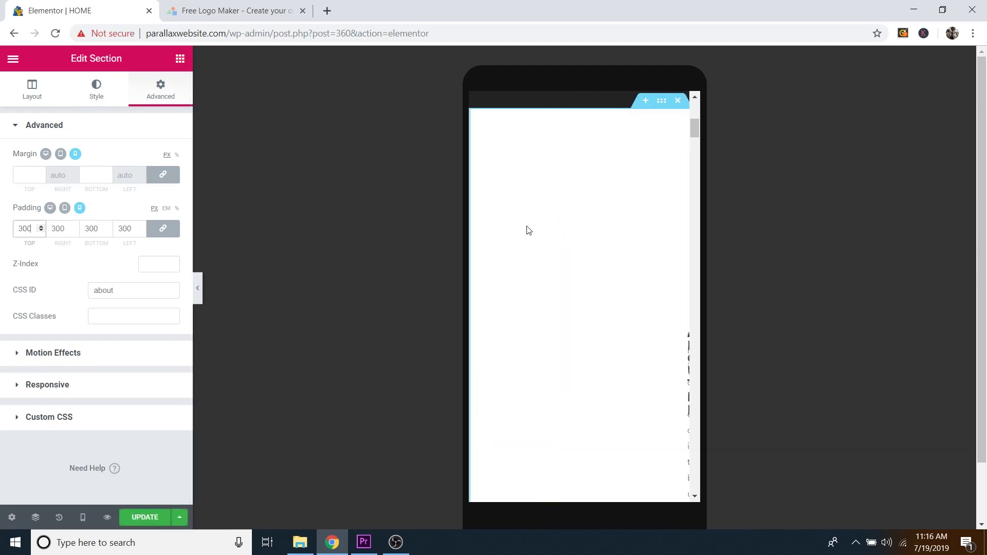
pyautogui.scroll(-1, 621, 275)
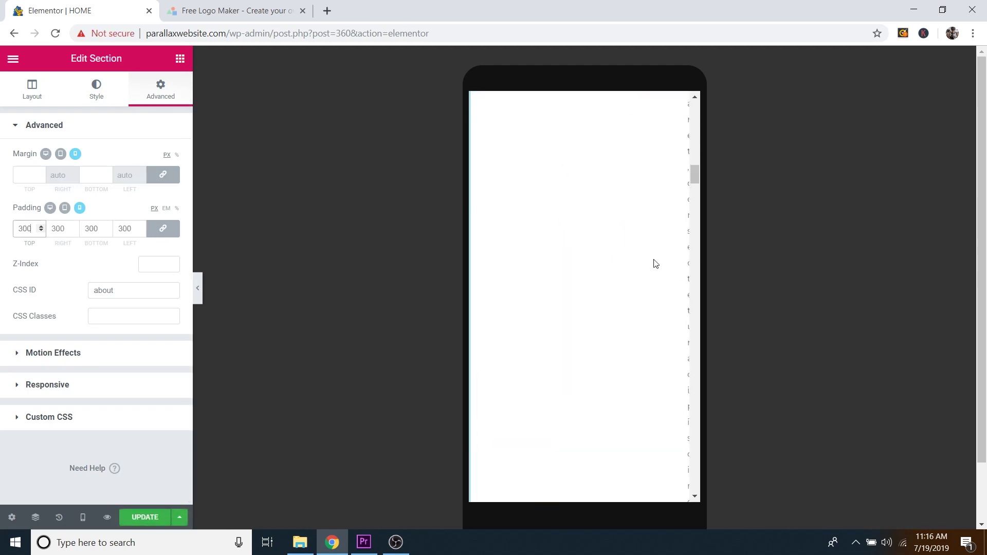
pyautogui.moveTo(693, 273); pyautogui.dragTo(699, 307)
pyautogui.scroll(1, 684, 140)
pyautogui.moveTo(694, 216); pyautogui.dragTo(693, 124)
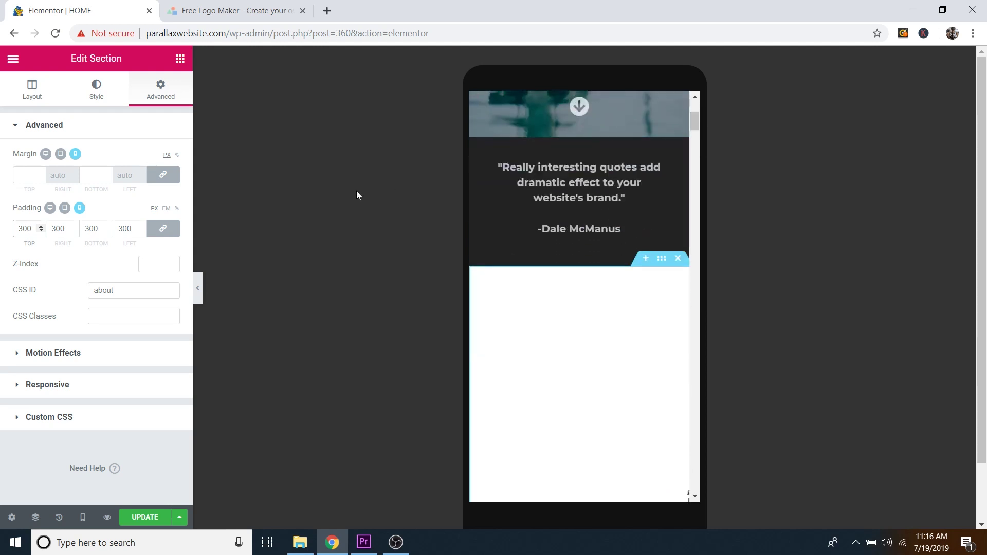
pyautogui.click(50, 208)
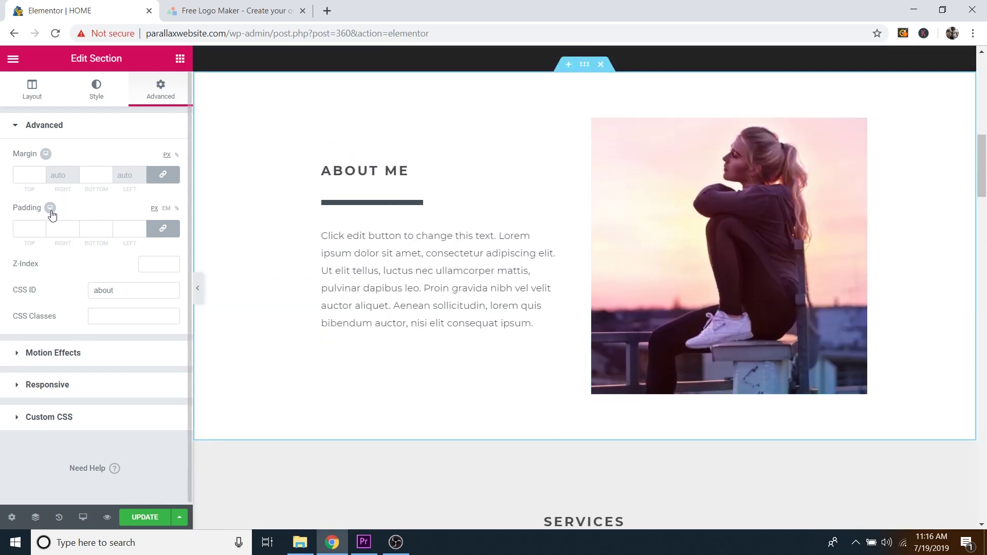
pyautogui.click(79, 209)
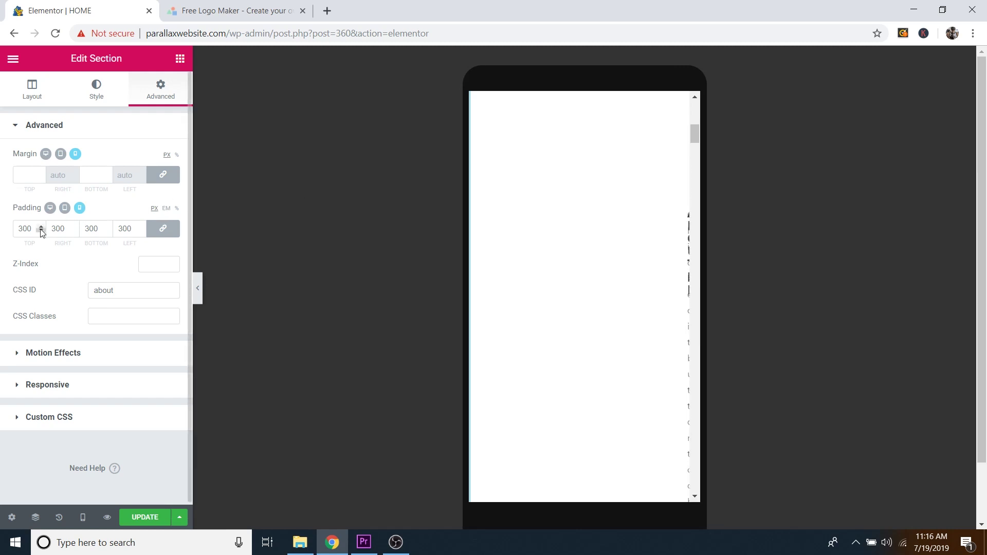
# Step: Clear the 300 px padding and drag the About Me text column in the layout
pyautogui.press('BackSpace')
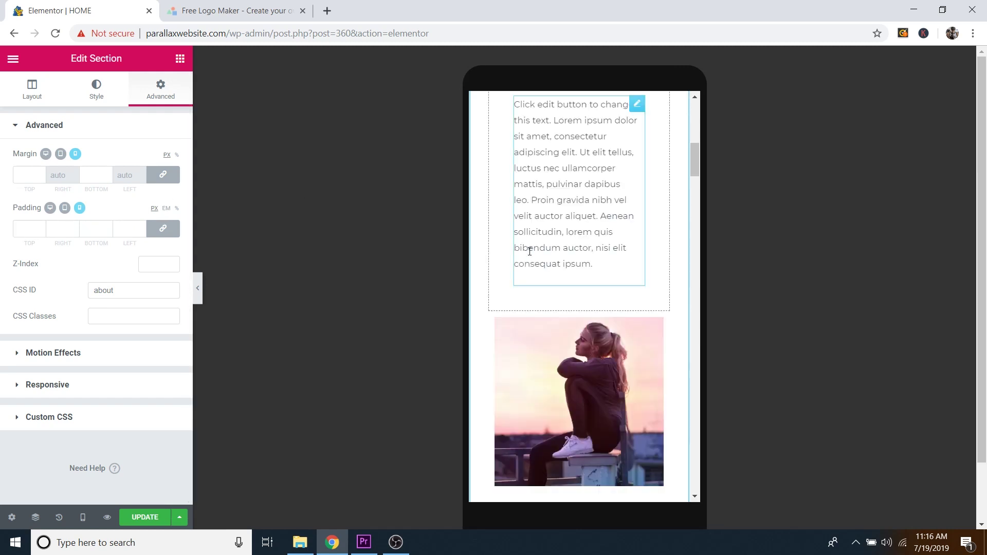
pyautogui.scroll(5, 620, 252)
pyautogui.scroll(-3, 591, 263)
pyautogui.scroll(-6, 584, 261)
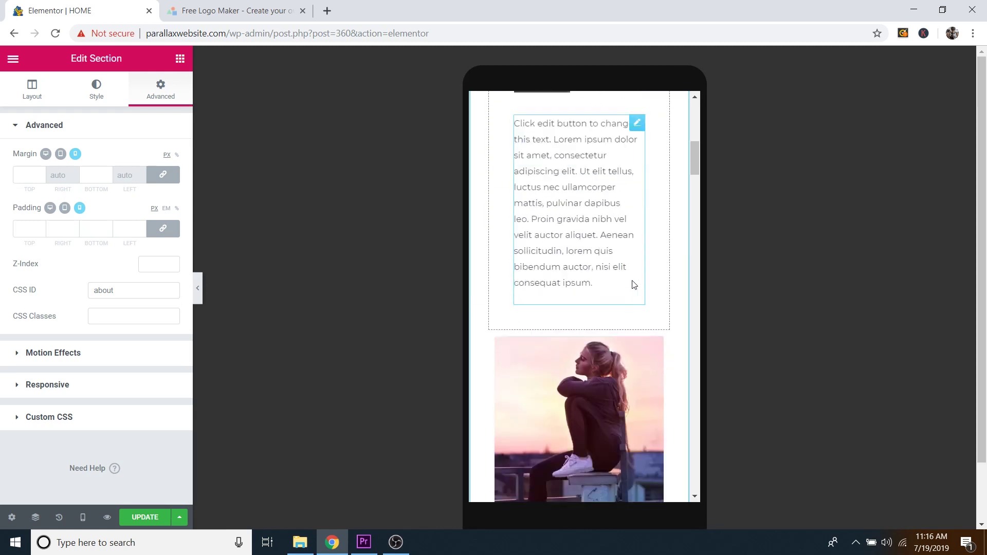
pyautogui.scroll(6, 624, 289)
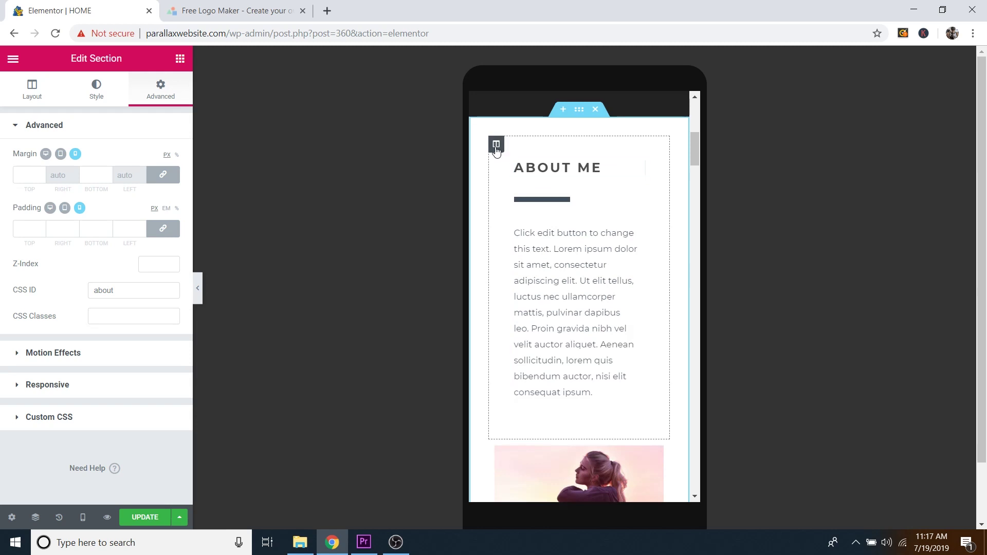
pyautogui.moveTo(496, 145); pyautogui.dragTo(565, 286)
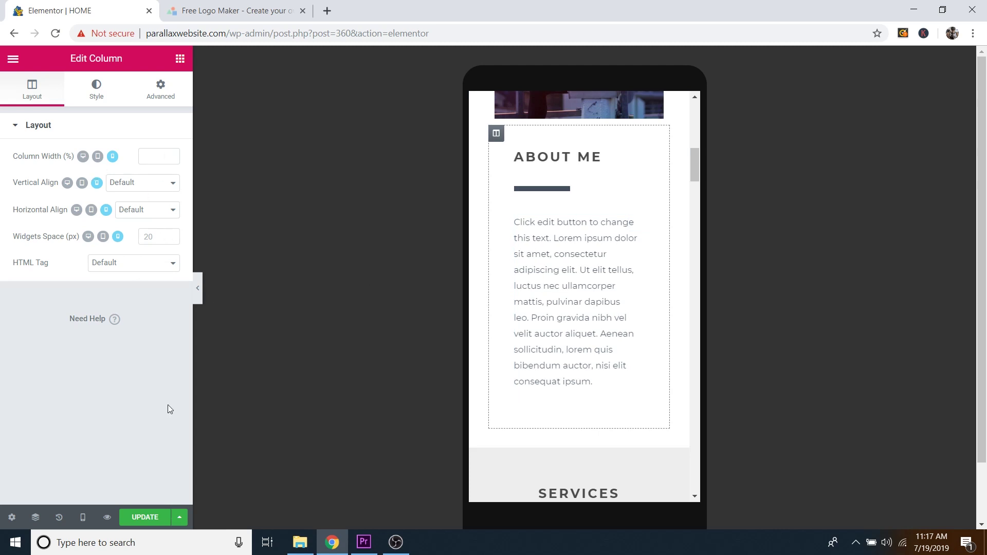
# Step: Check desktop, then in Mobile view move the About Me column above the photo
pyautogui.click(84, 518)
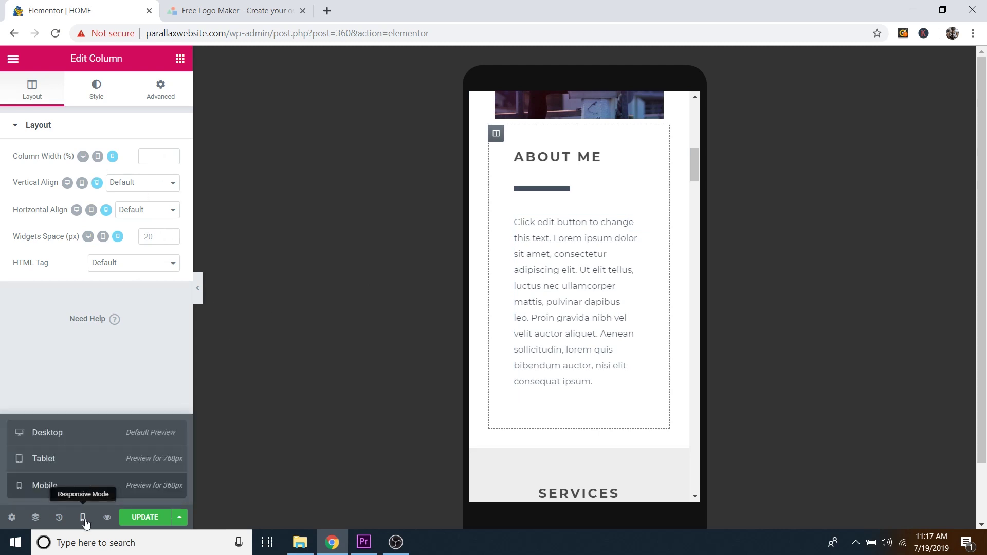
pyautogui.click(73, 433)
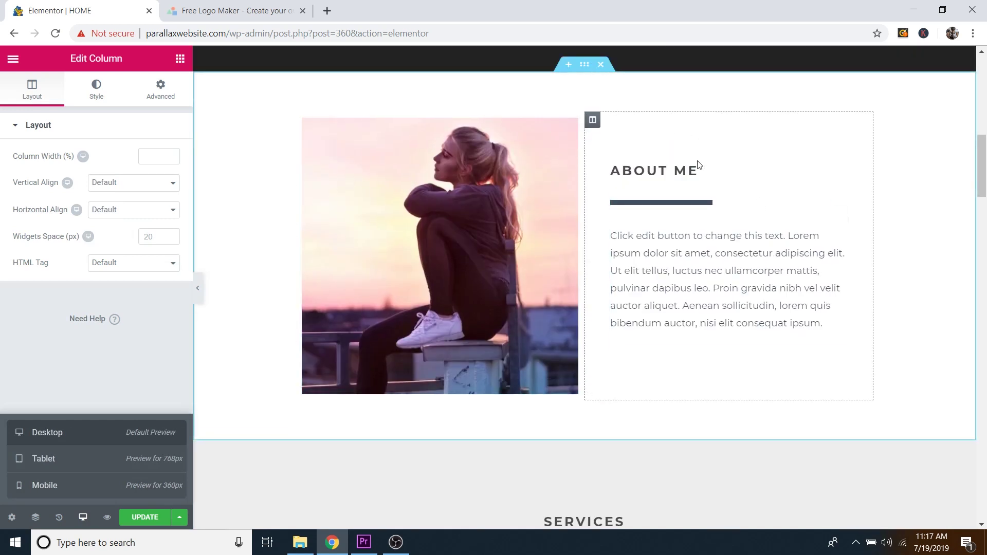
pyautogui.click(88, 494)
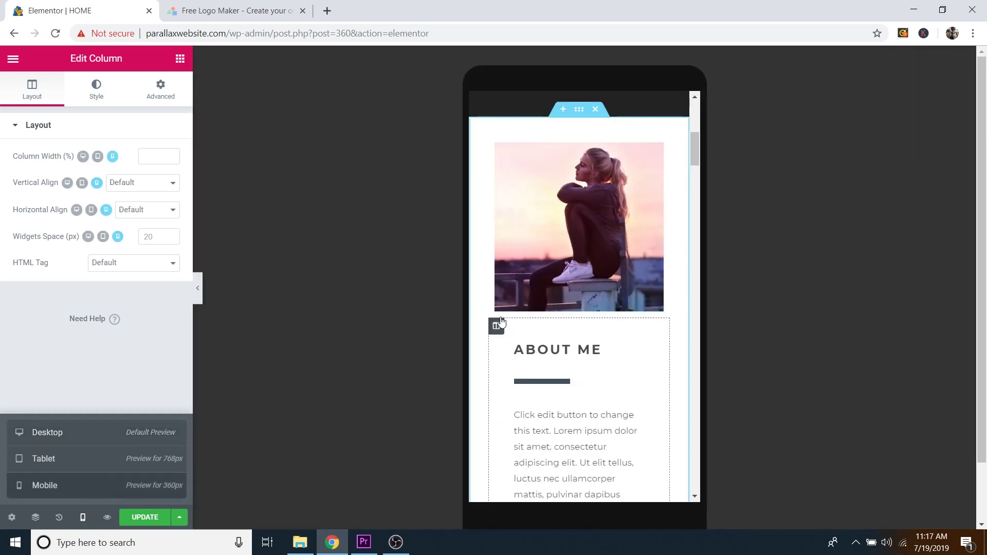
pyautogui.moveTo(501, 322); pyautogui.dragTo(514, 177)
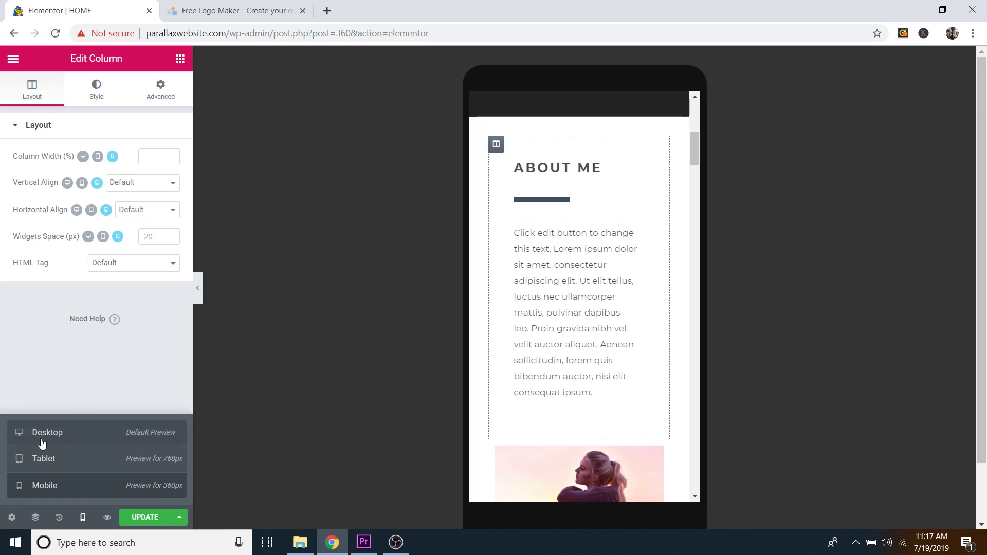
# Step: Preview the HOME page at tablet width, scrolling from the hero down to the contact form
pyautogui.click(86, 459)
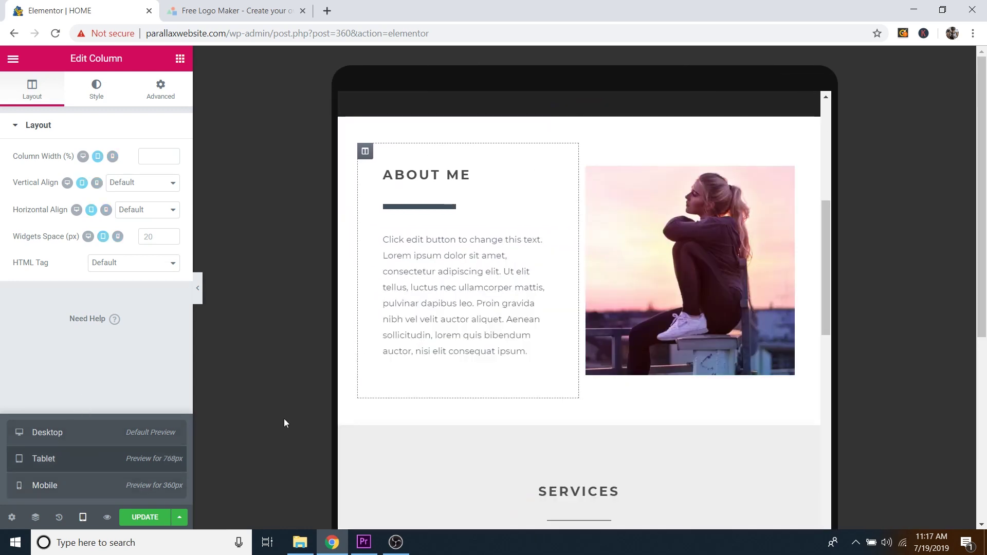
pyautogui.scroll(10, 577, 247)
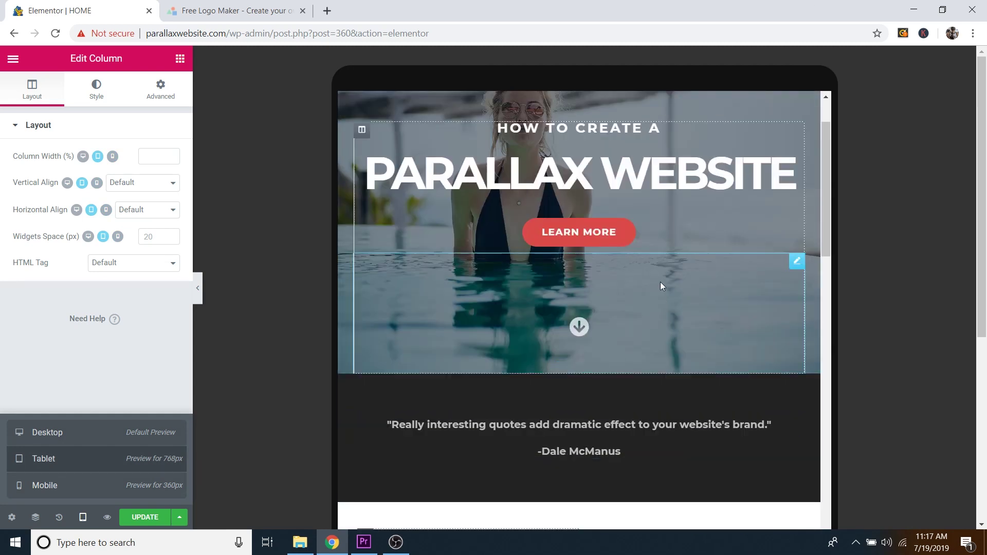
pyautogui.scroll(-12, 712, 319)
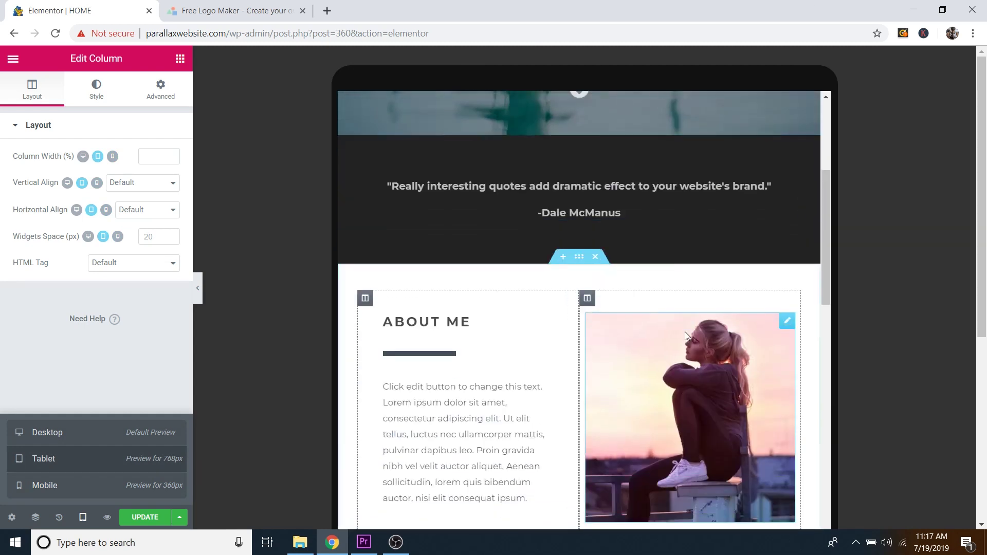
pyautogui.scroll(-12, 685, 331)
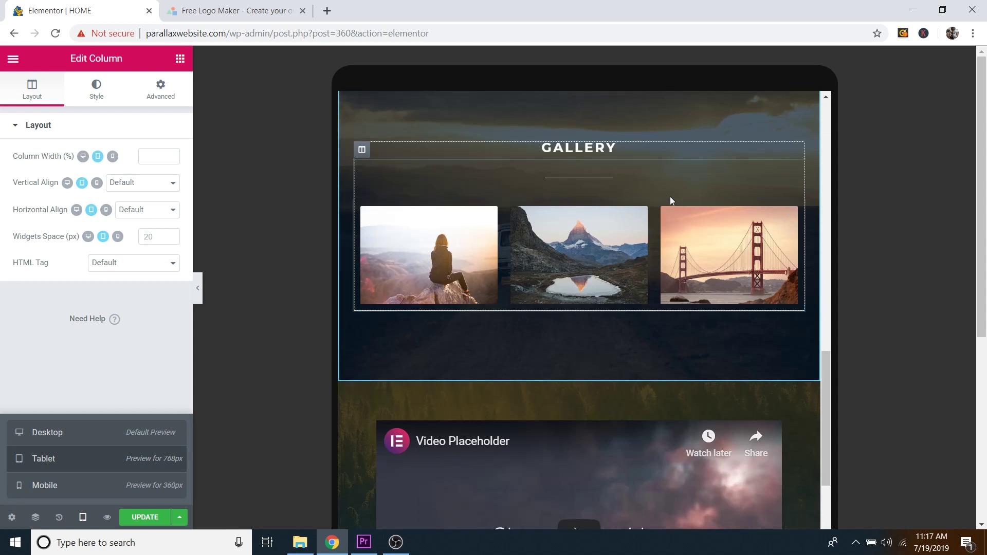
pyautogui.scroll(-10, 612, 319)
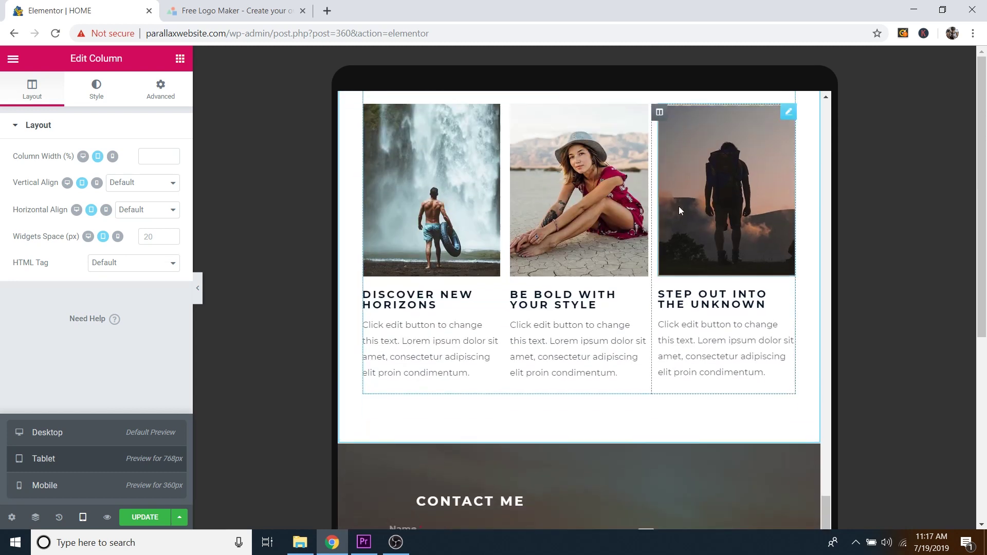
pyautogui.scroll(-7, 656, 232)
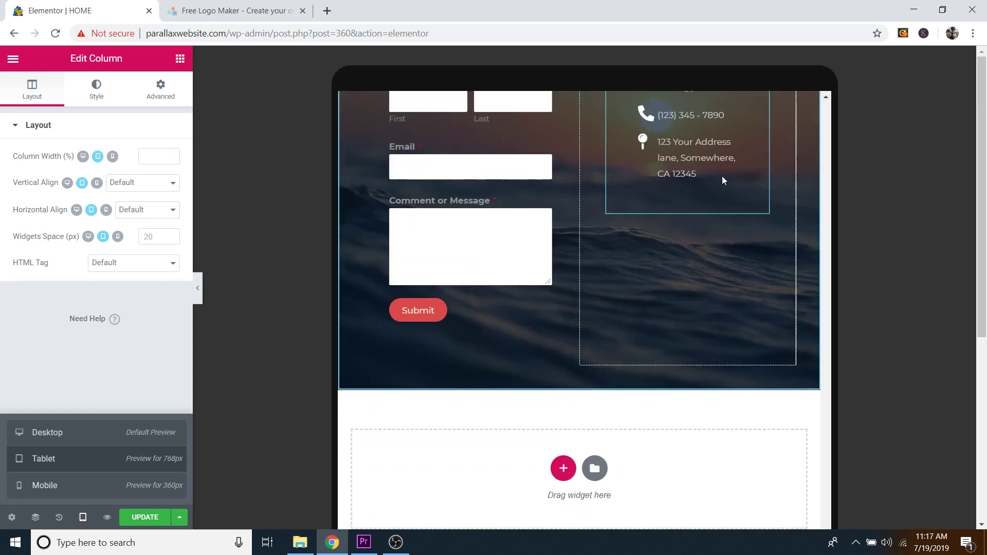
pyautogui.scroll(-3, 617, 288)
pyautogui.scroll(3, 591, 293)
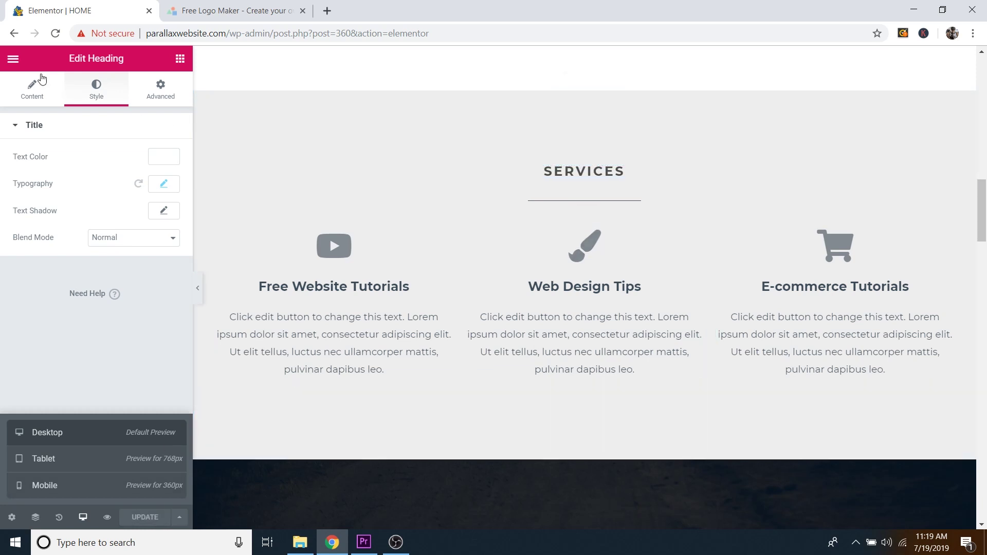
# Step: Leave the Elementor editor for the dashboard and launch the site out of Coming Soon mode
pyautogui.click(13, 60)
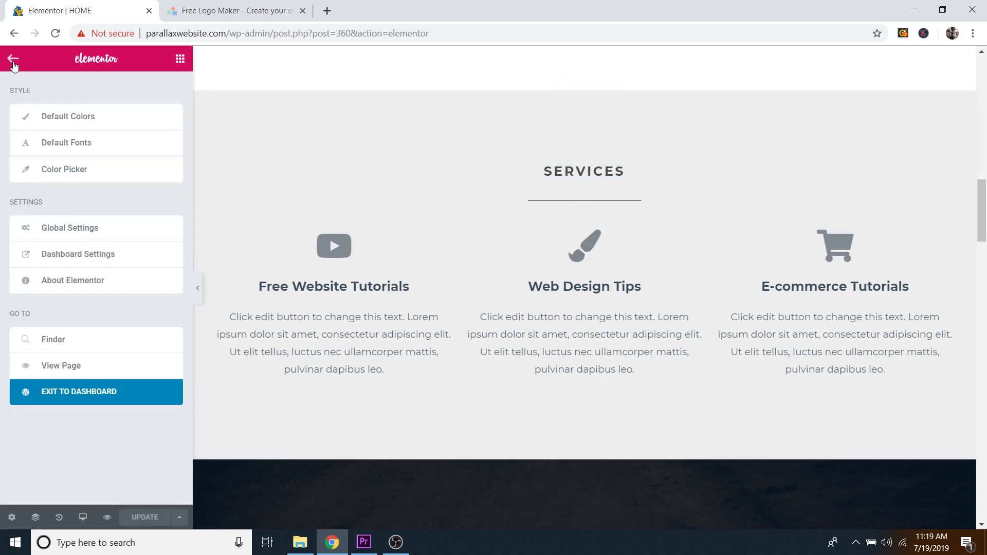
pyautogui.click(101, 398)
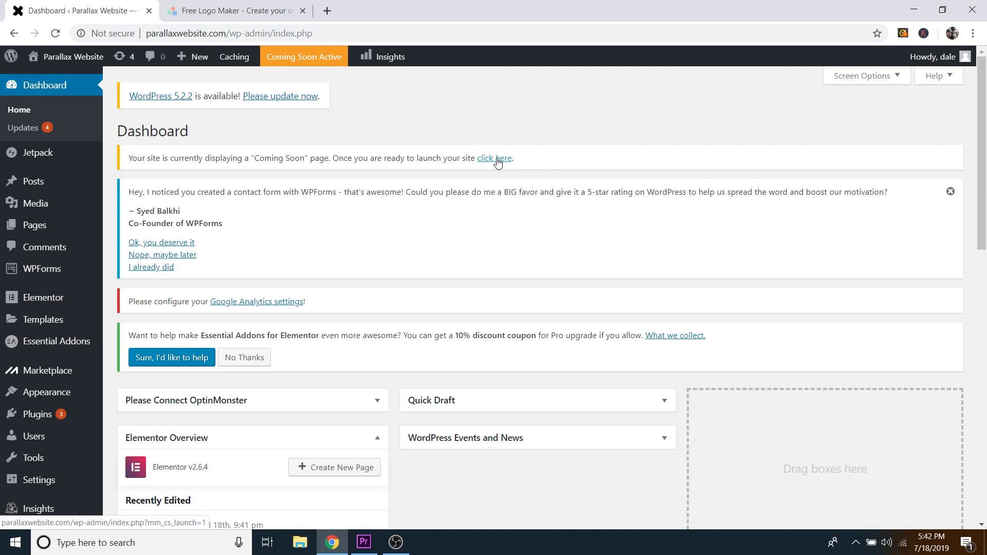
pyautogui.click(493, 159)
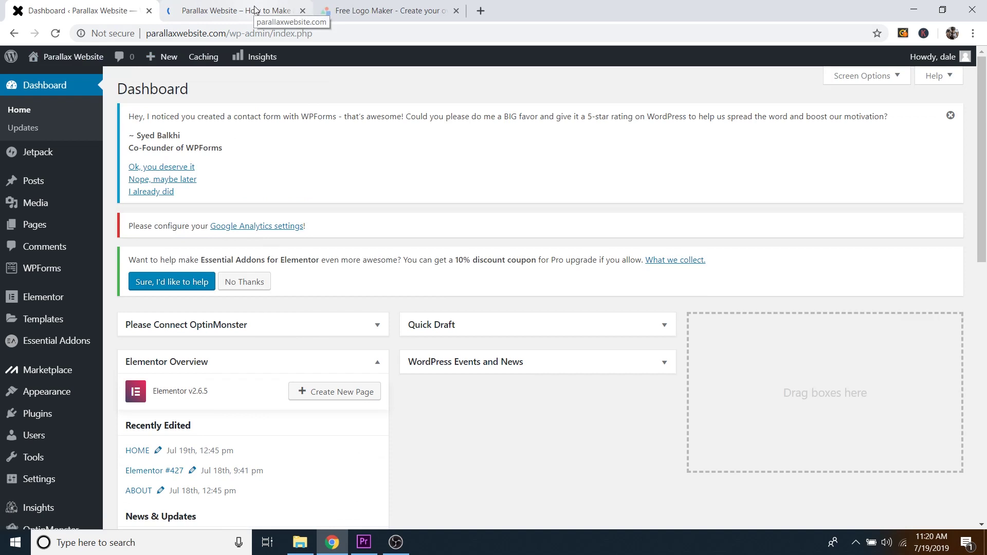
pyautogui.click(231, 10)
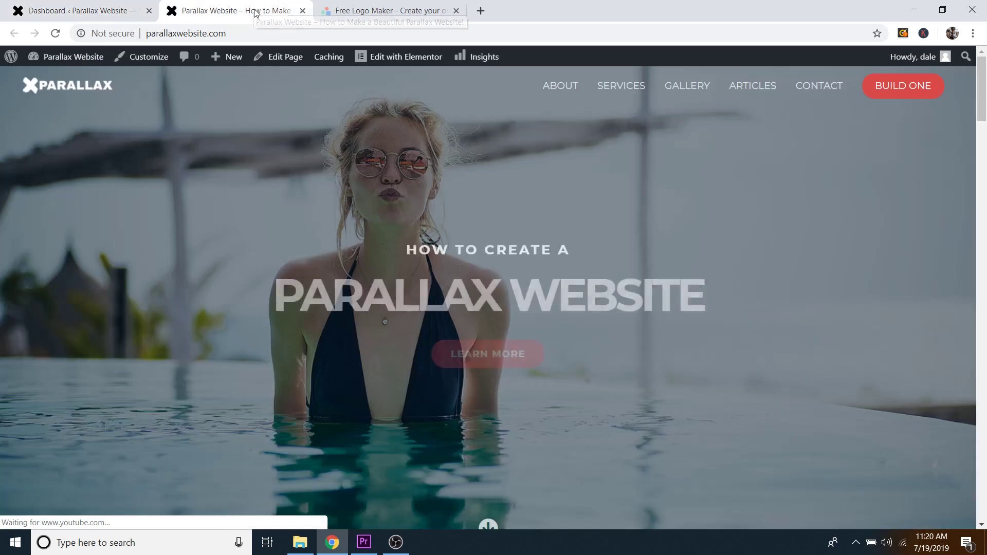
pyautogui.scroll(-5, 770, 207)
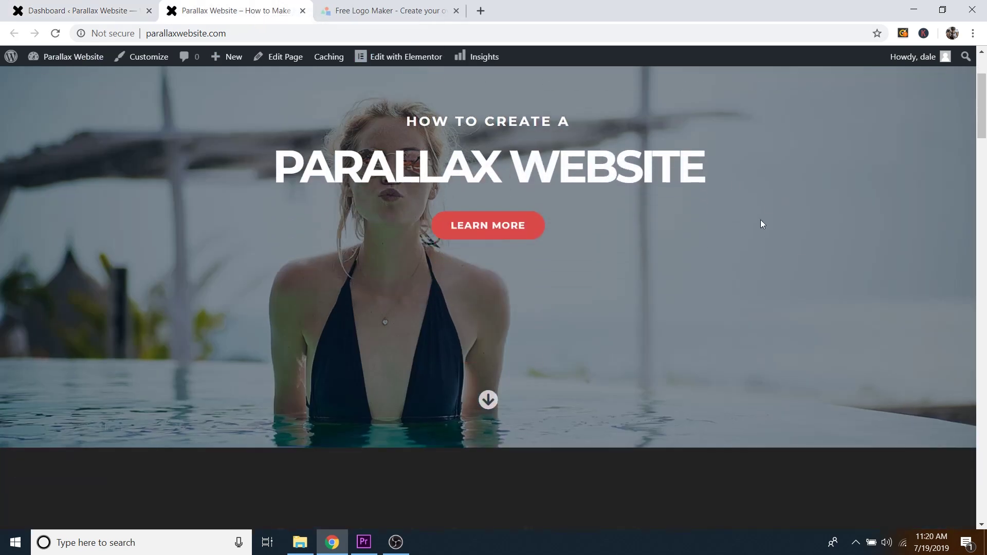
pyautogui.scroll(-10, 761, 223)
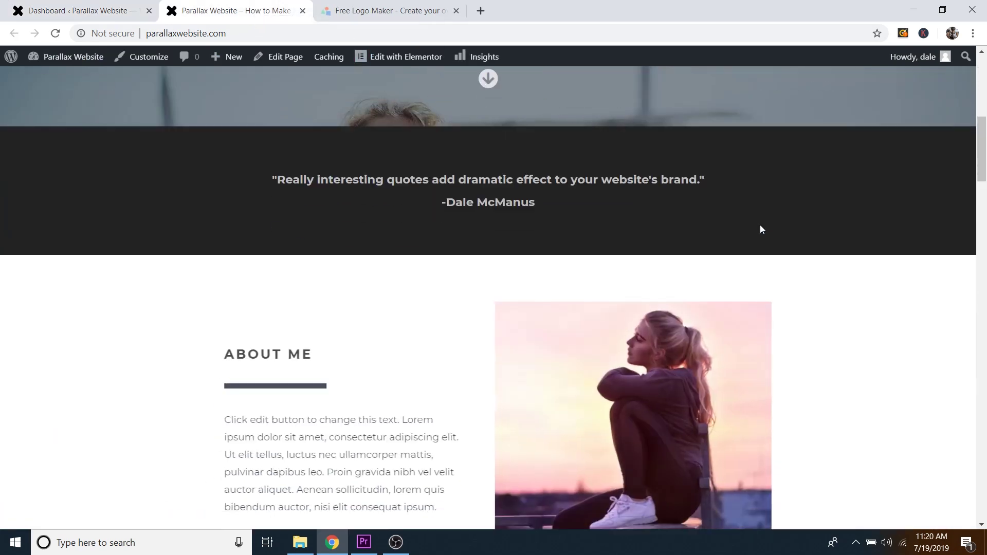
pyautogui.scroll(-12, 761, 225)
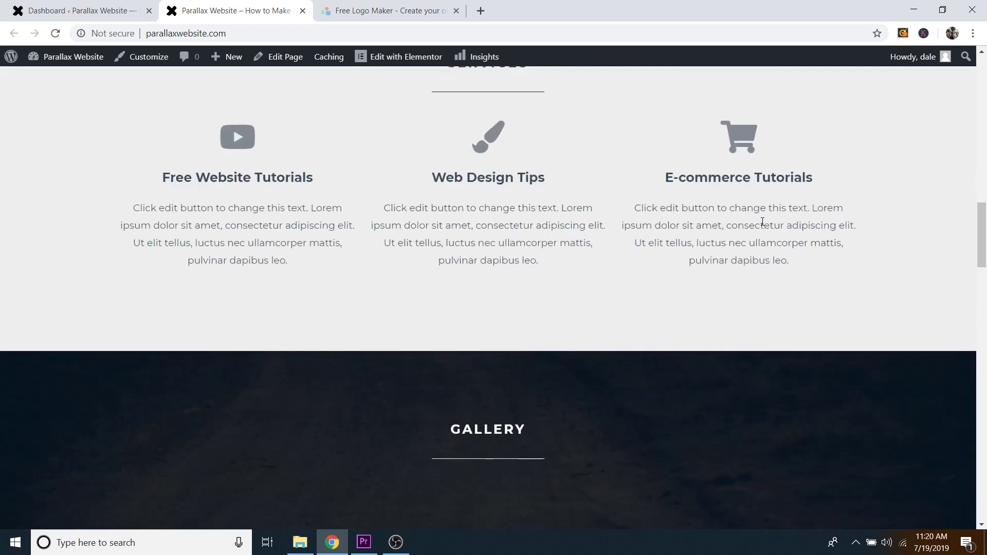
pyautogui.scroll(-12, 762, 226)
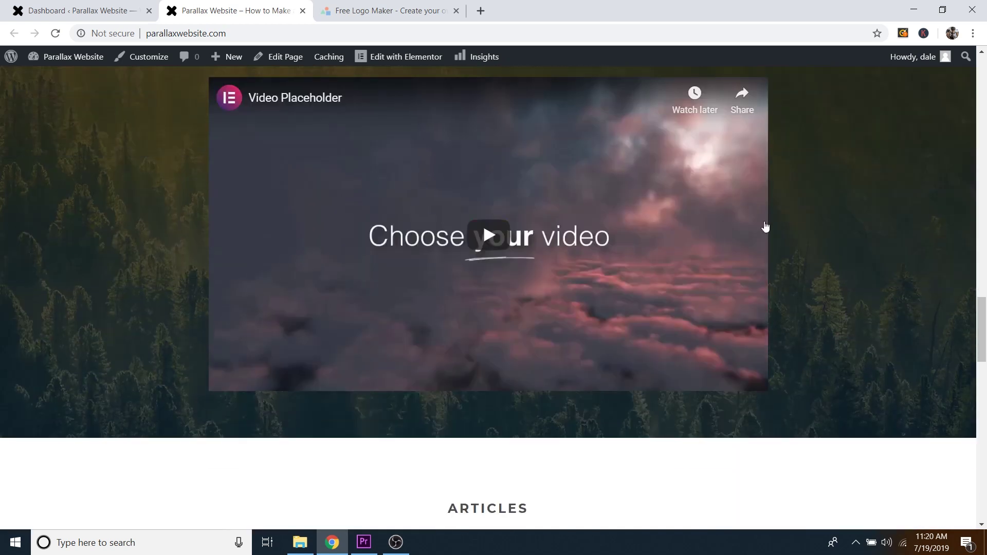
pyautogui.scroll(-11, 765, 227)
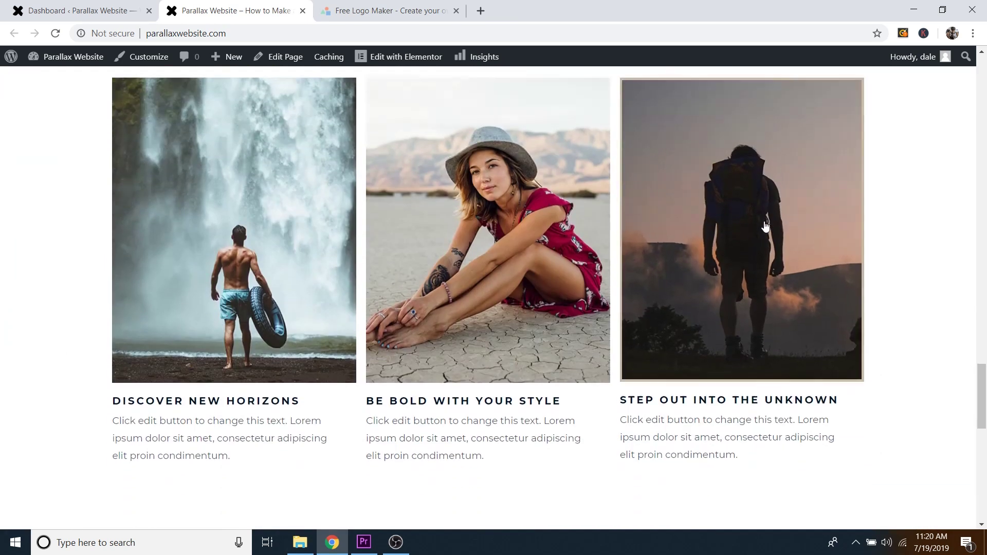
pyautogui.scroll(-7, 764, 227)
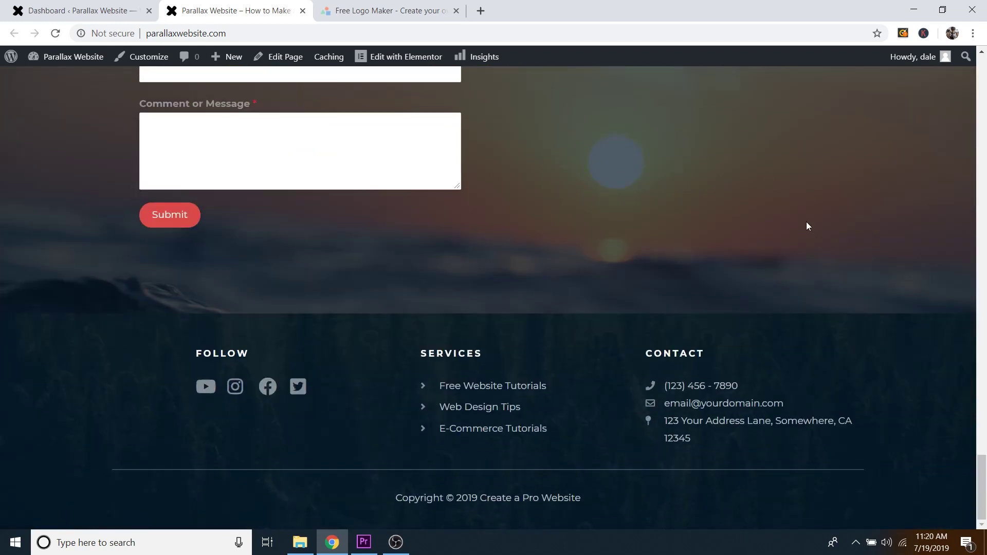
pyautogui.moveTo(980, 462); pyautogui.dragTo(980, 64)
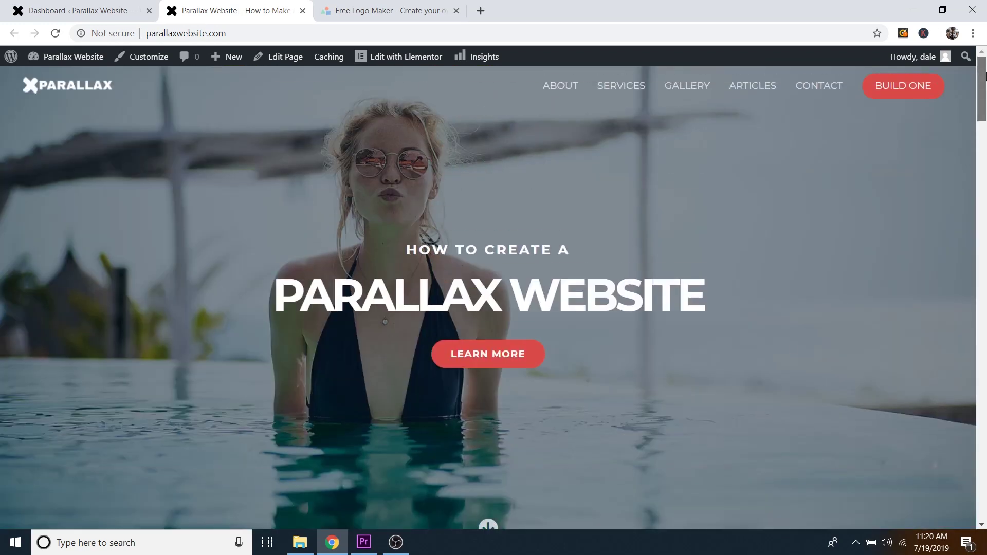
pyautogui.click(563, 84)
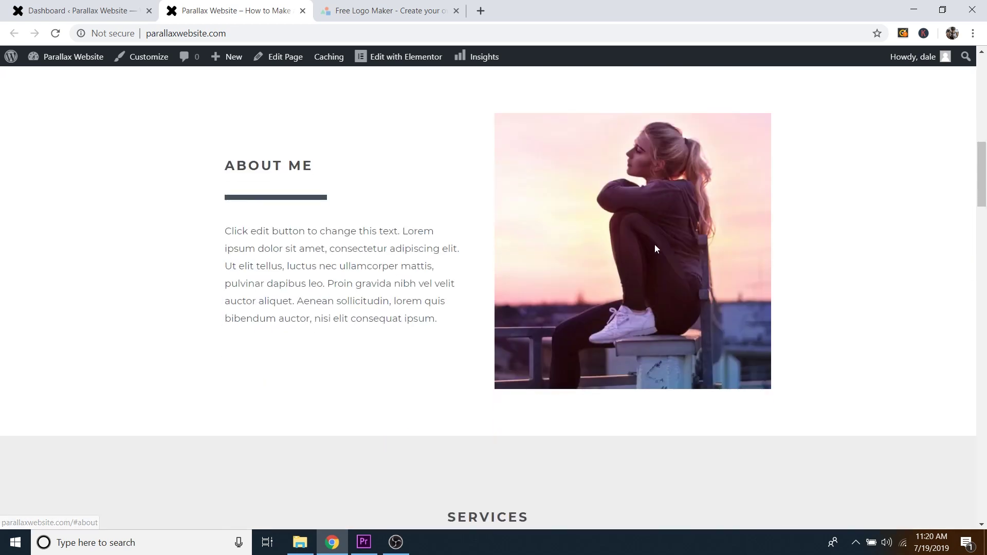
pyautogui.scroll(10, 668, 250)
pyautogui.click(749, 74)
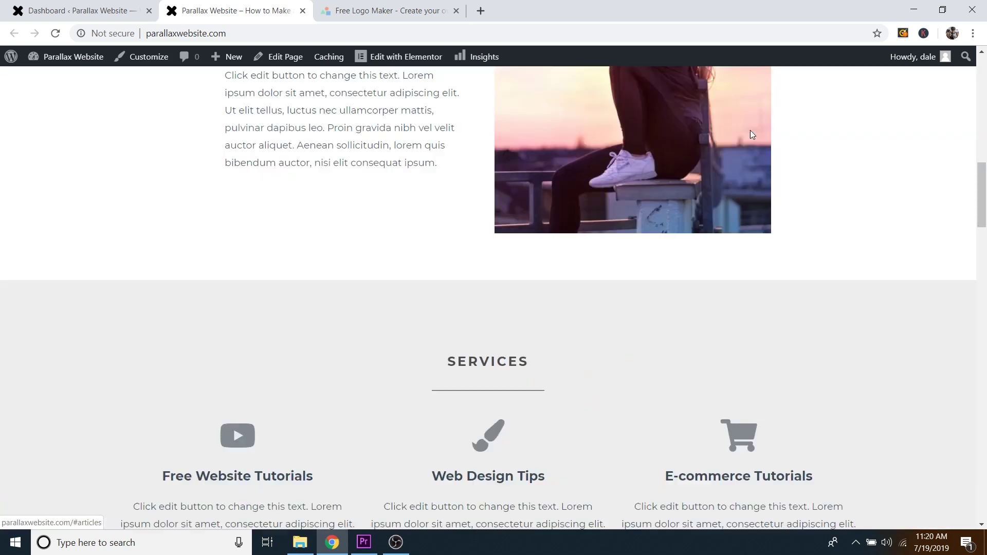
pyautogui.click(985, 271)
pyautogui.click(986, 271)
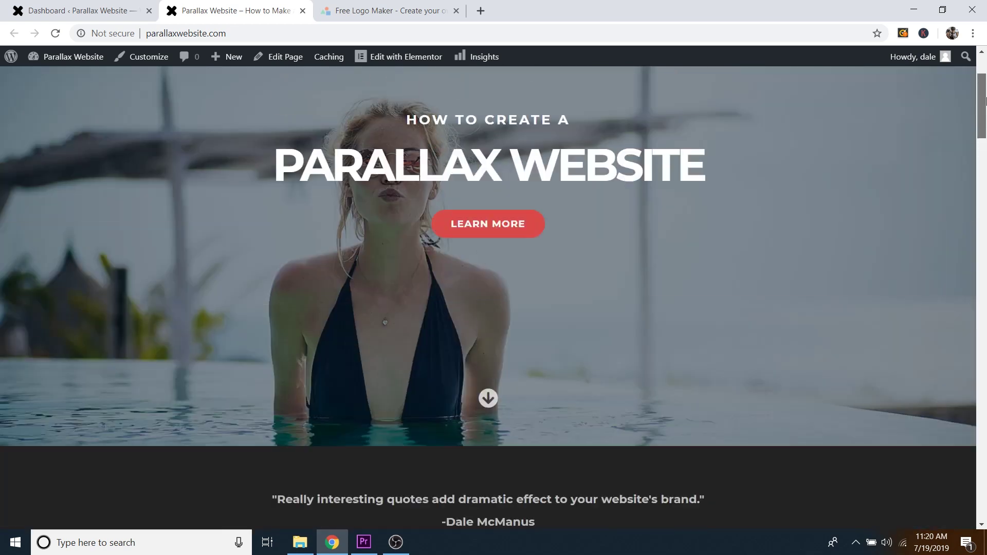